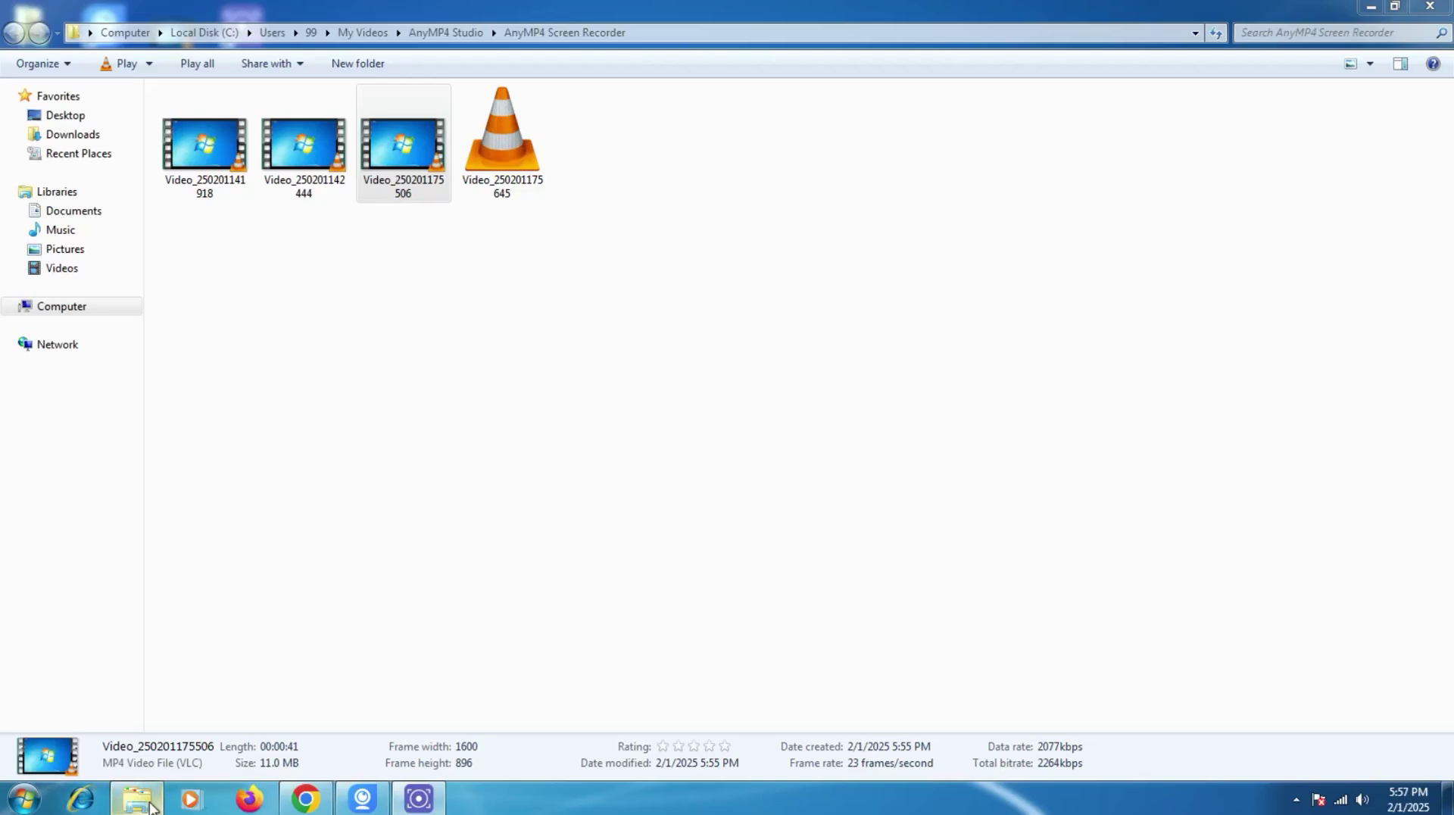
# Launch Wondershare Filmora X from the Desktop folder and create a new 16:9 (Widescreen) project.
pyautogui.click(140, 804)
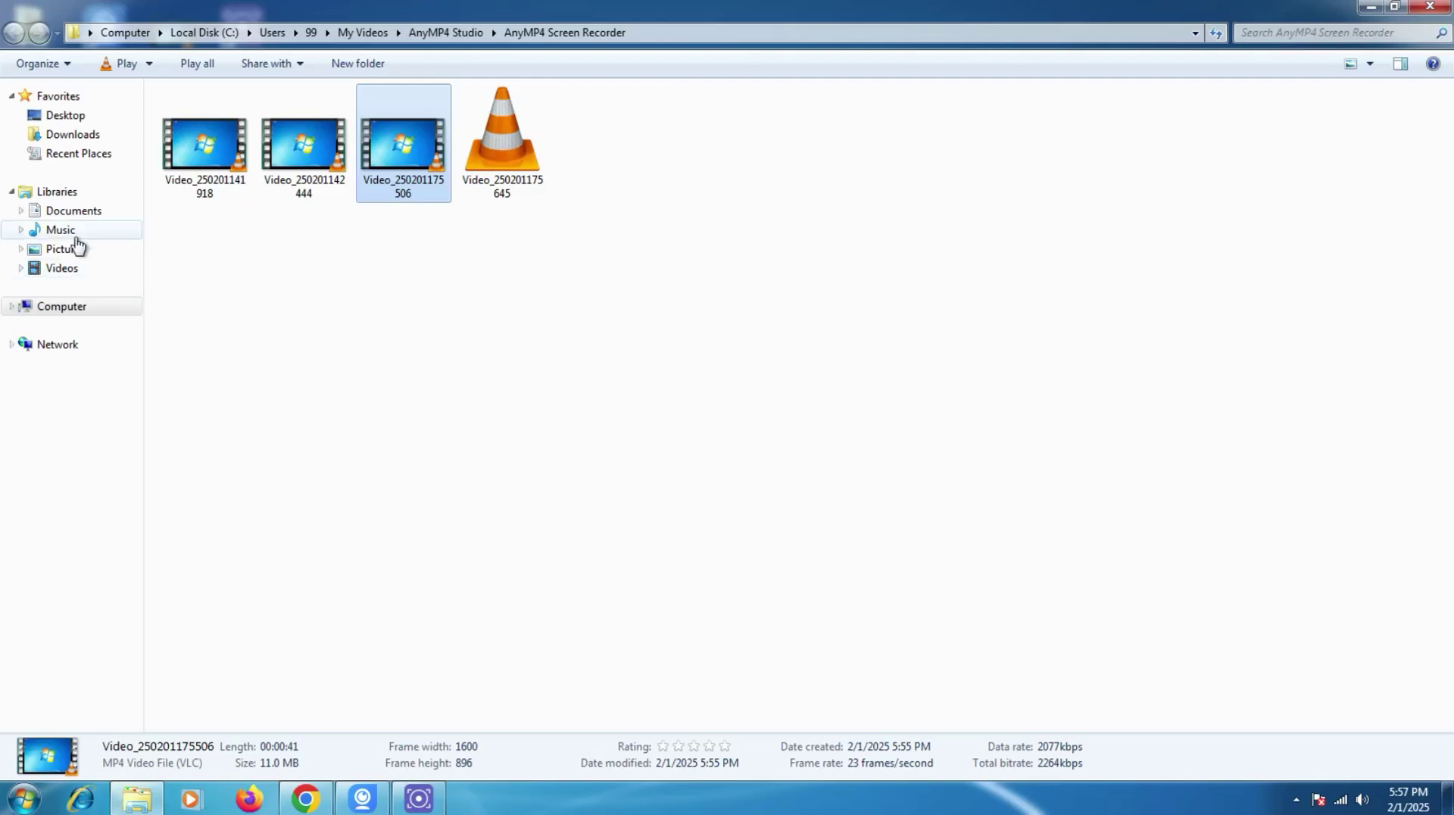
pyautogui.click(78, 115)
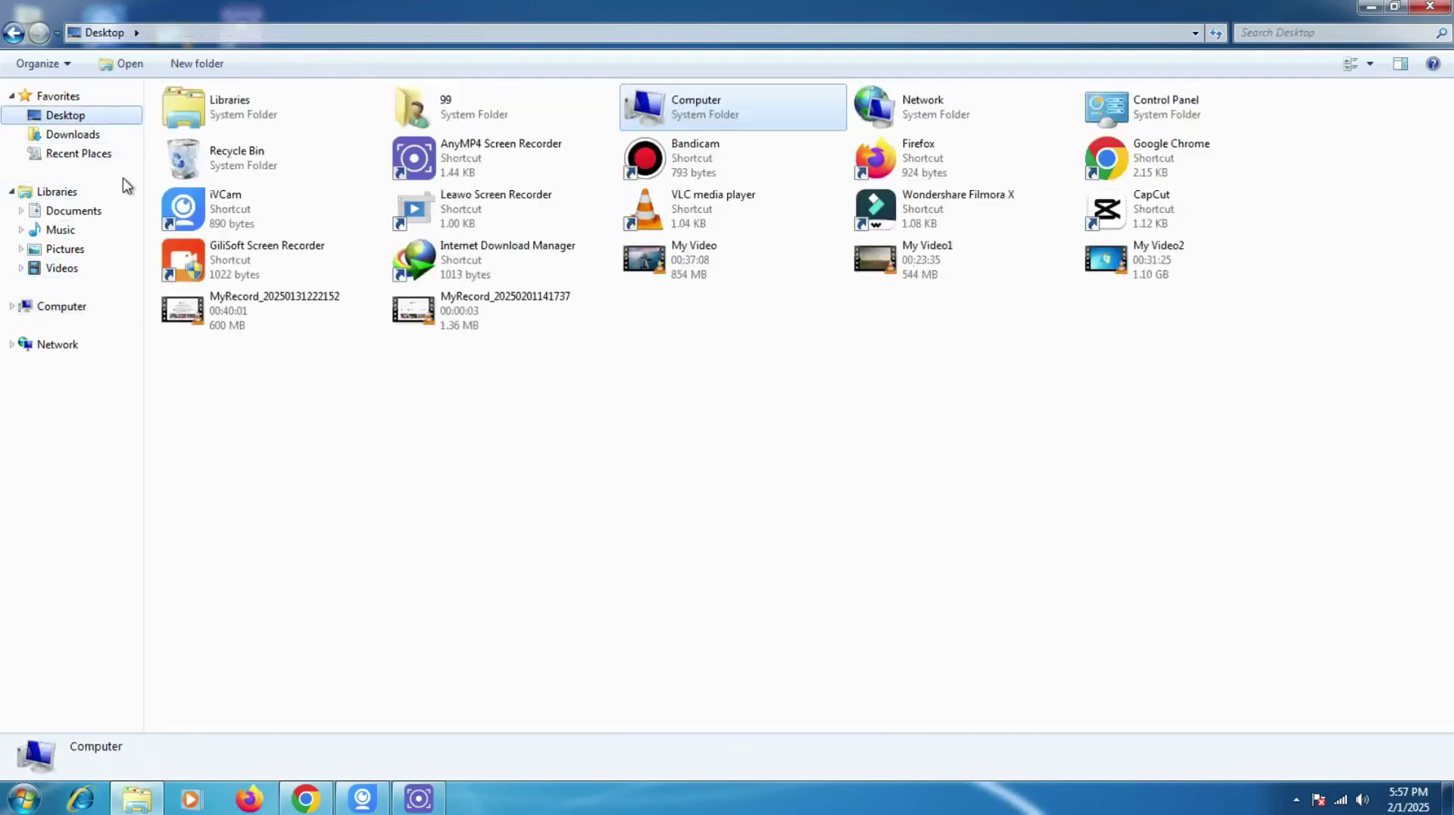
pyautogui.click(578, 431)
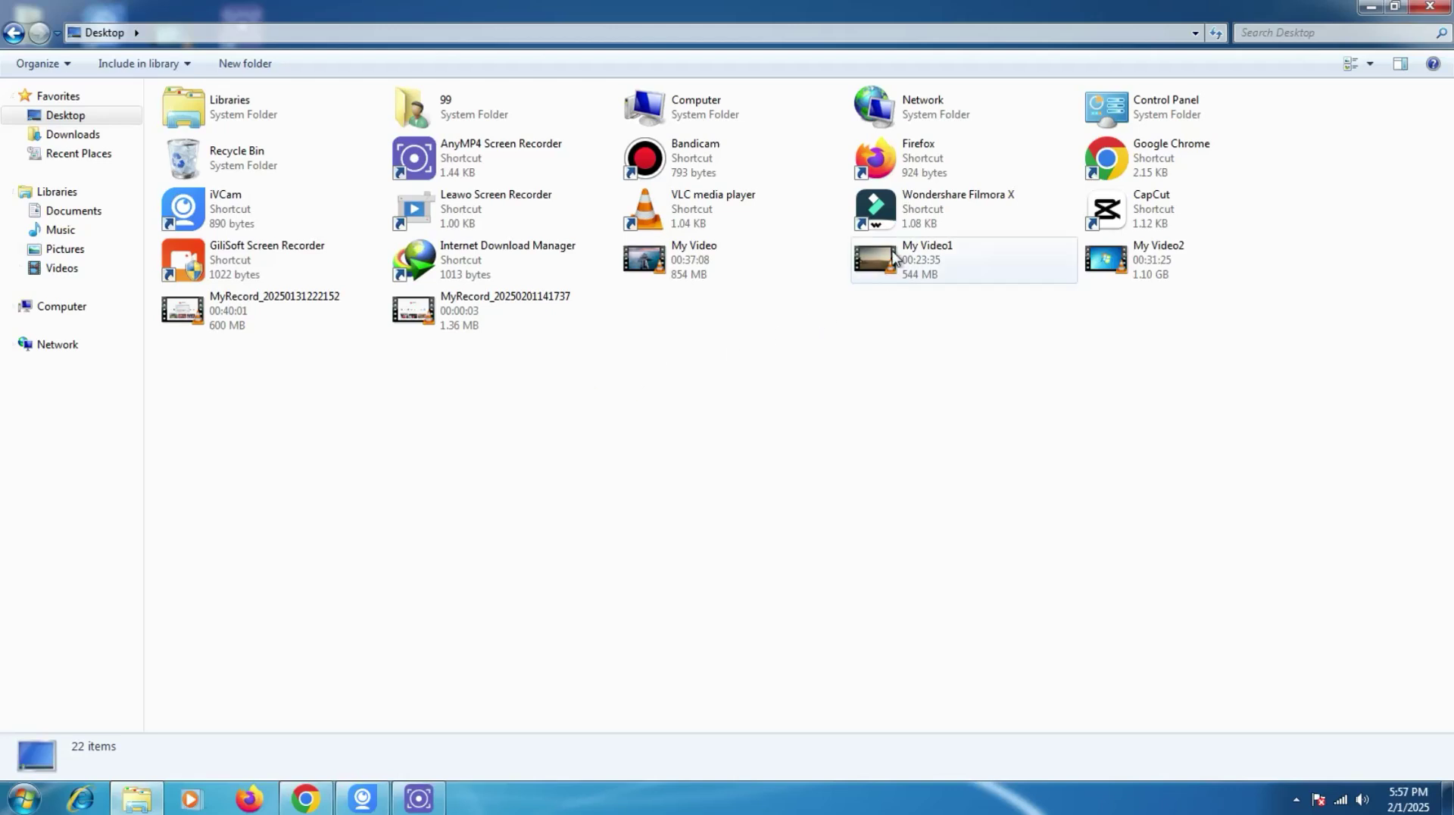
pyautogui.click(933, 216)
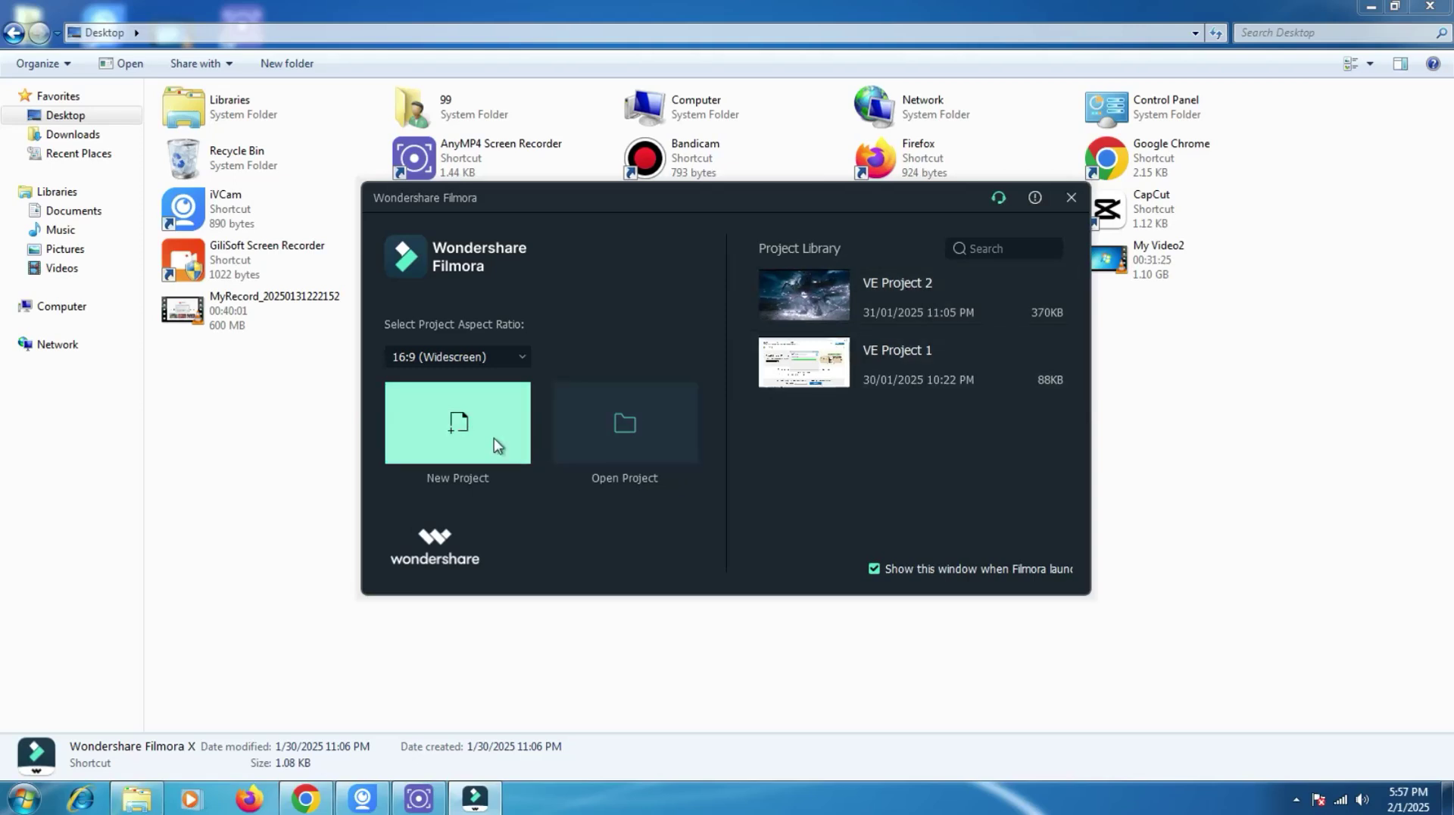
pyautogui.click(471, 434)
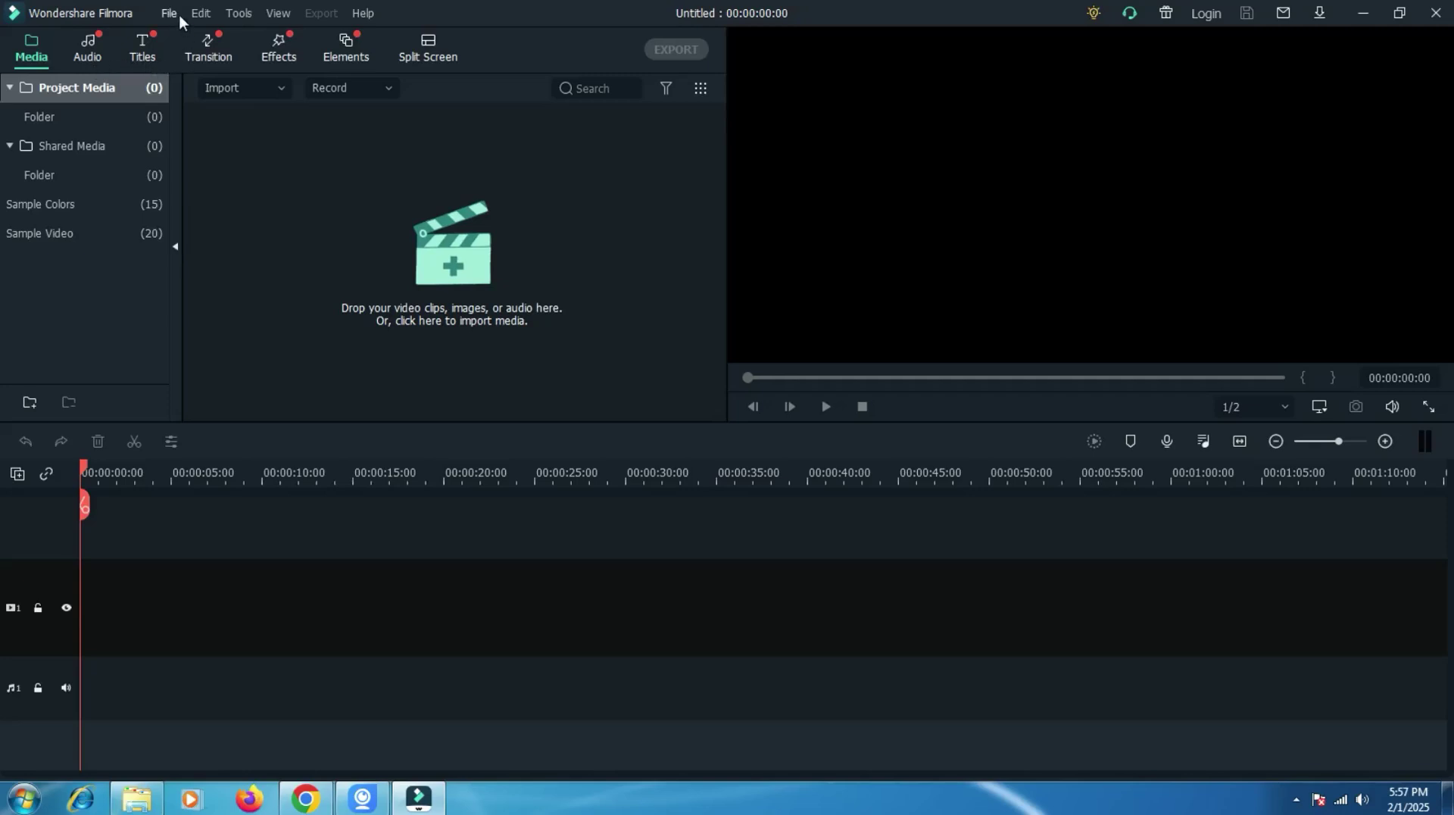
# Import the video "The Little Mermaid - KatMovieHD" from New folder (2) on Local Disk (F:) into the project media.
pyautogui.click(409, 216)
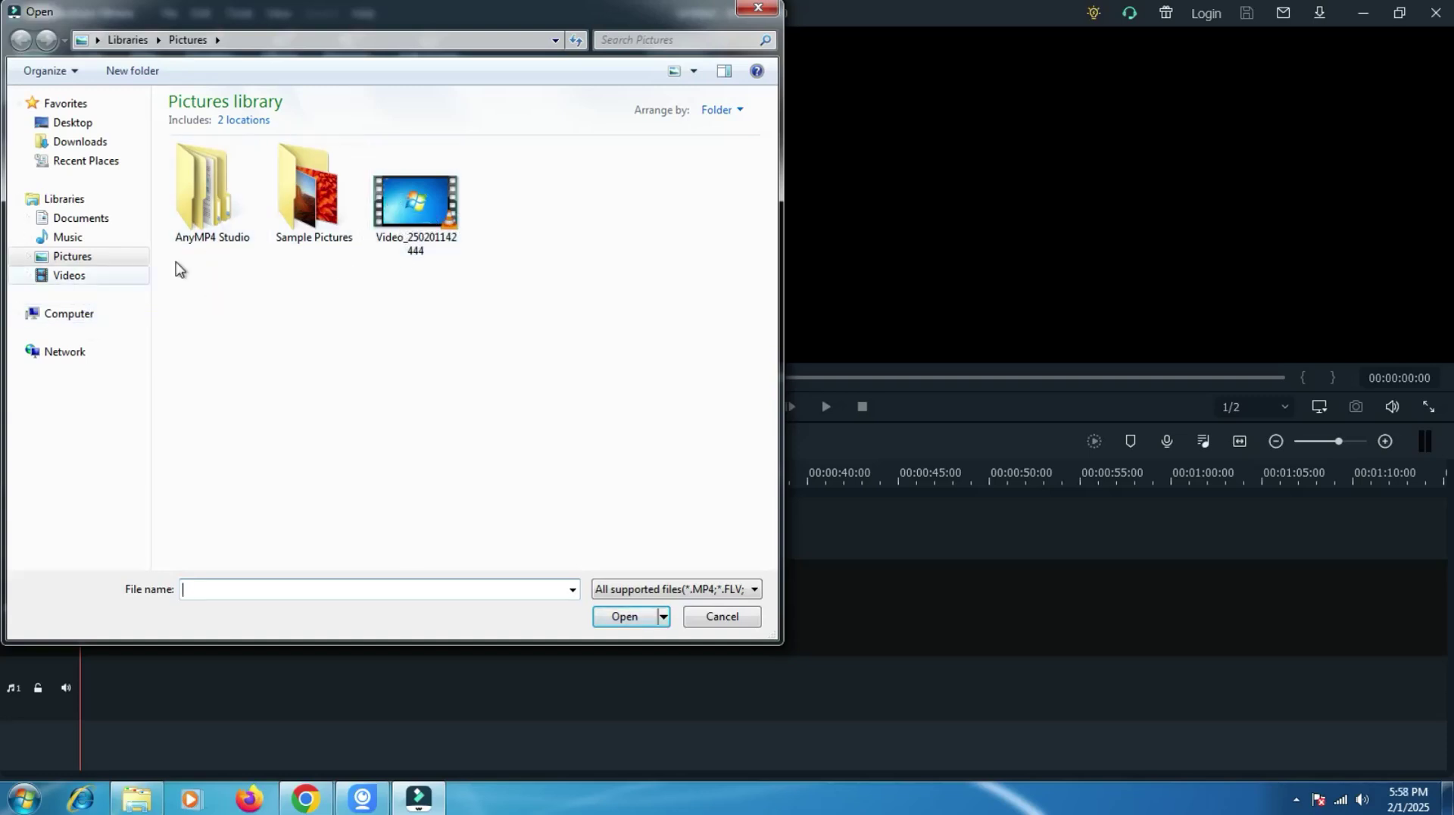
pyautogui.click(61, 313)
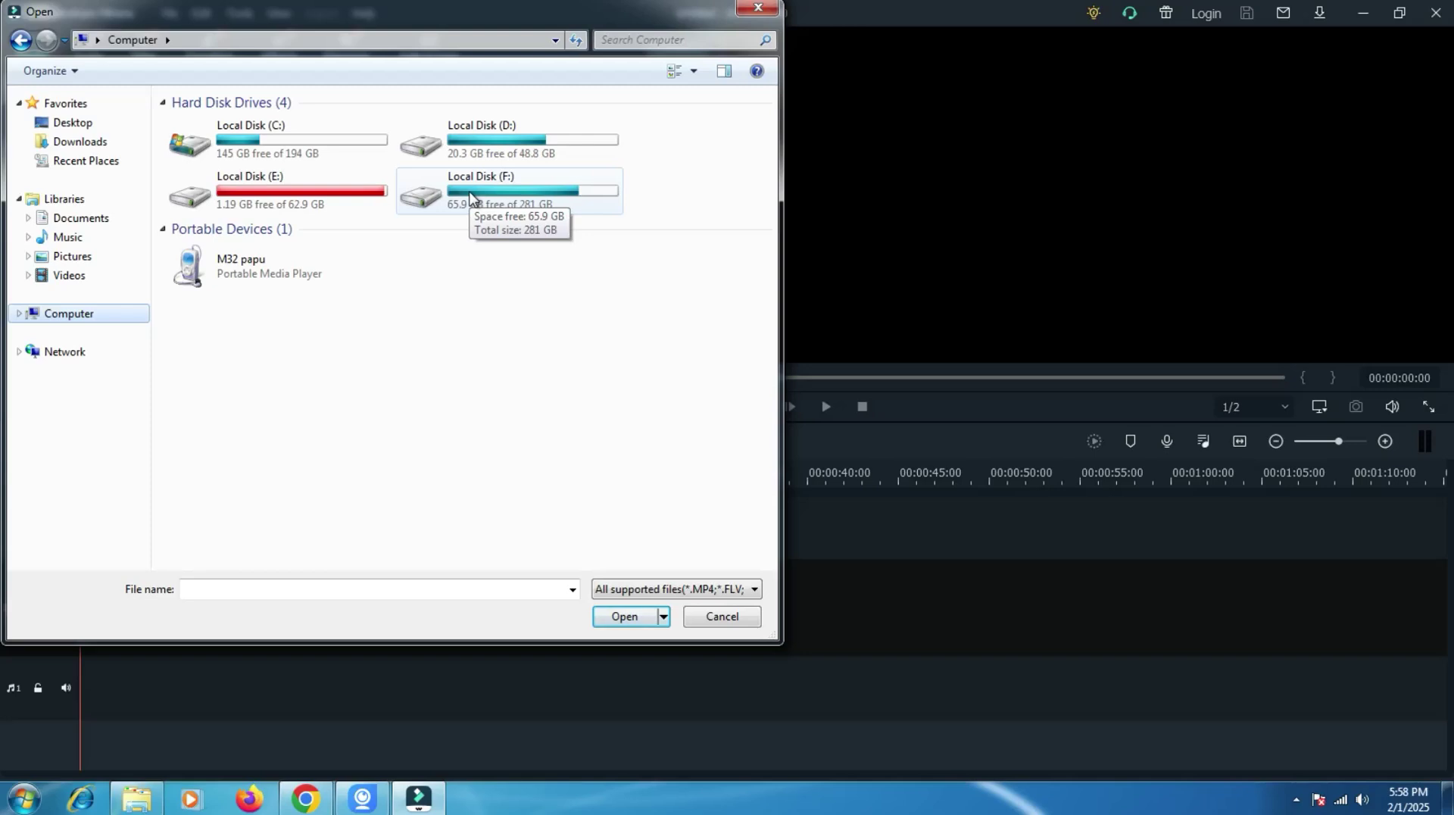
pyautogui.doubleClick(499, 144)
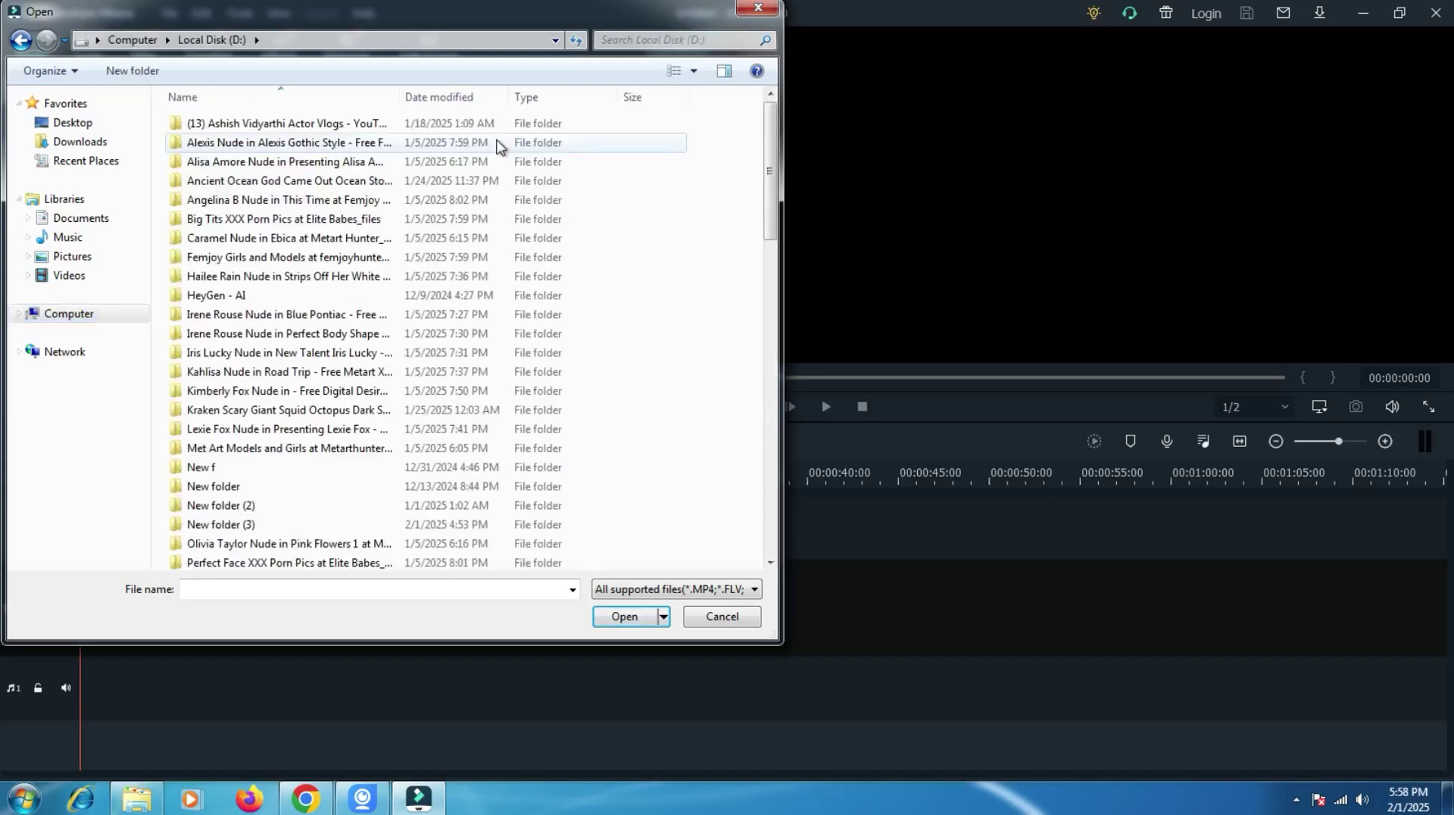
pyautogui.click(238, 510)
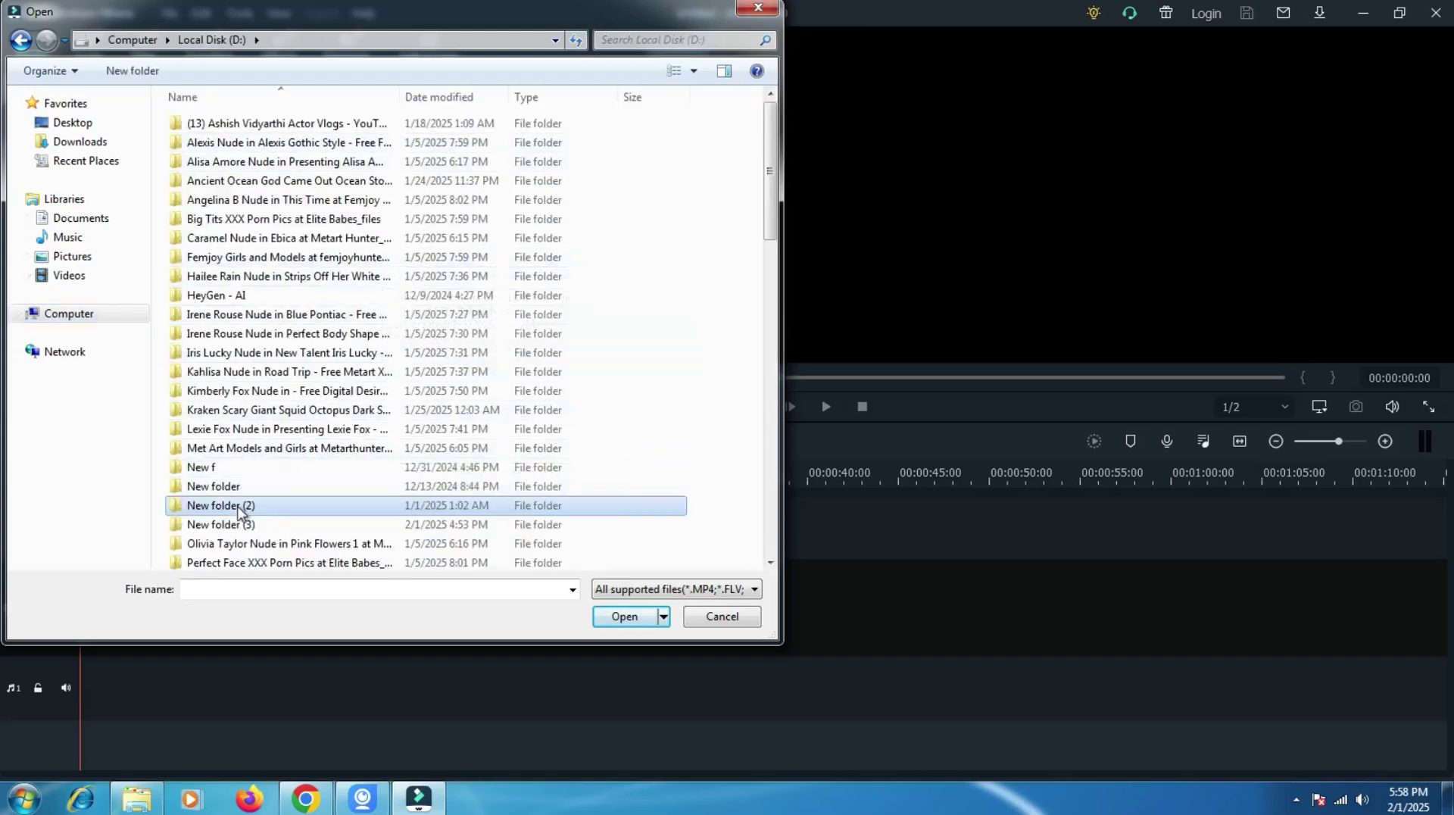
pyautogui.doubleClick(238, 509)
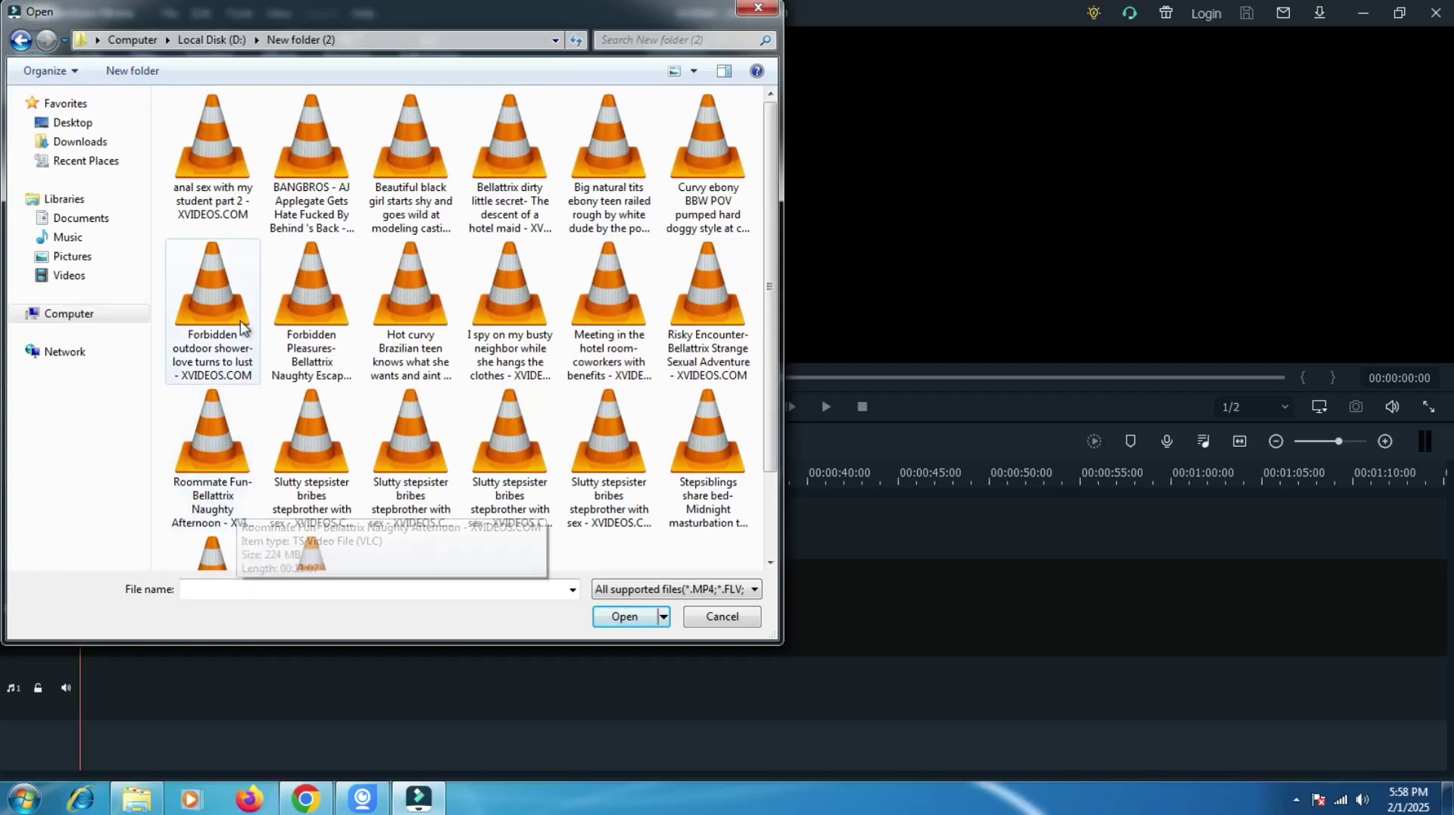
pyautogui.click(97, 314)
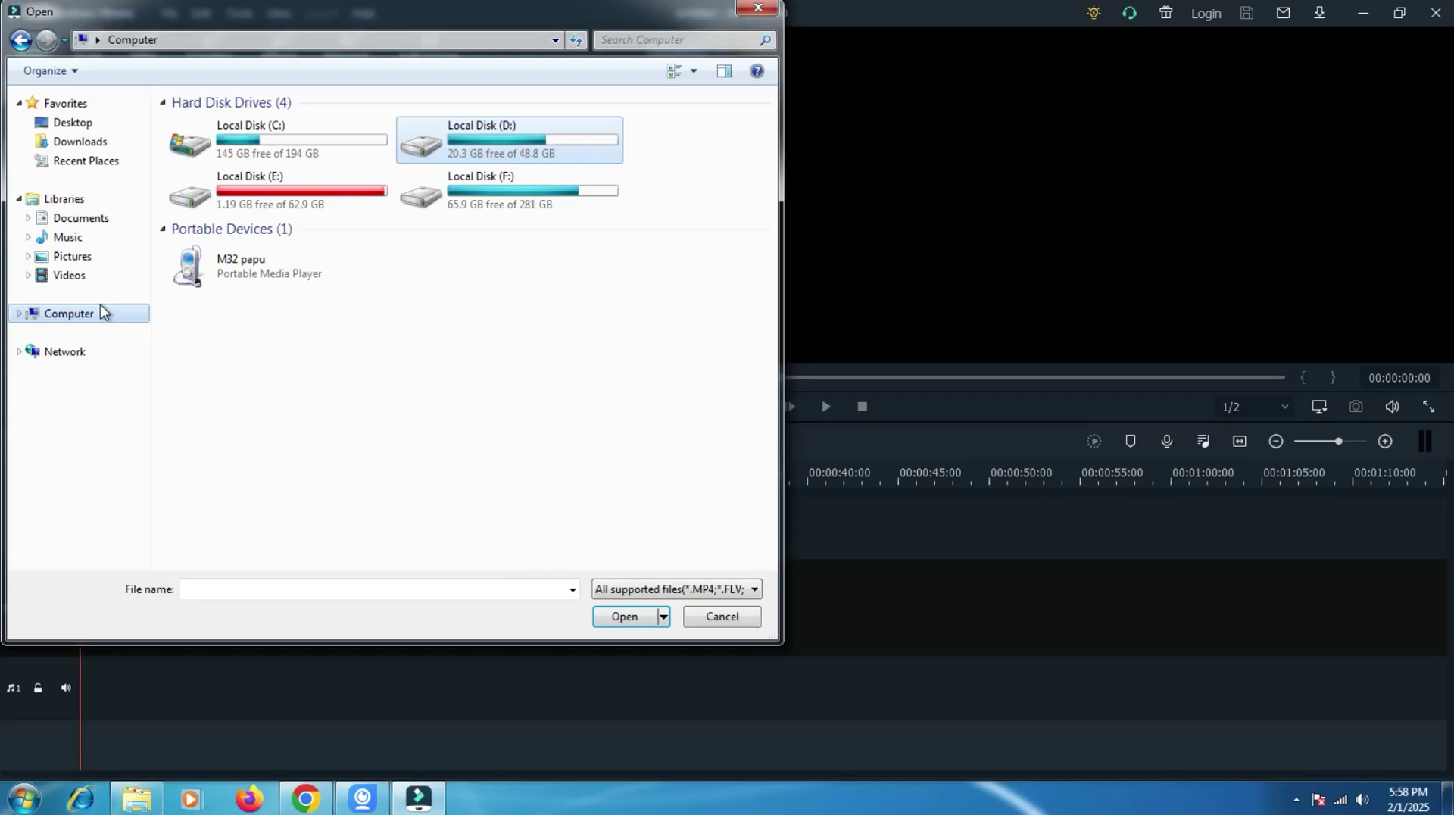
pyautogui.doubleClick(489, 199)
pyautogui.click(226, 299)
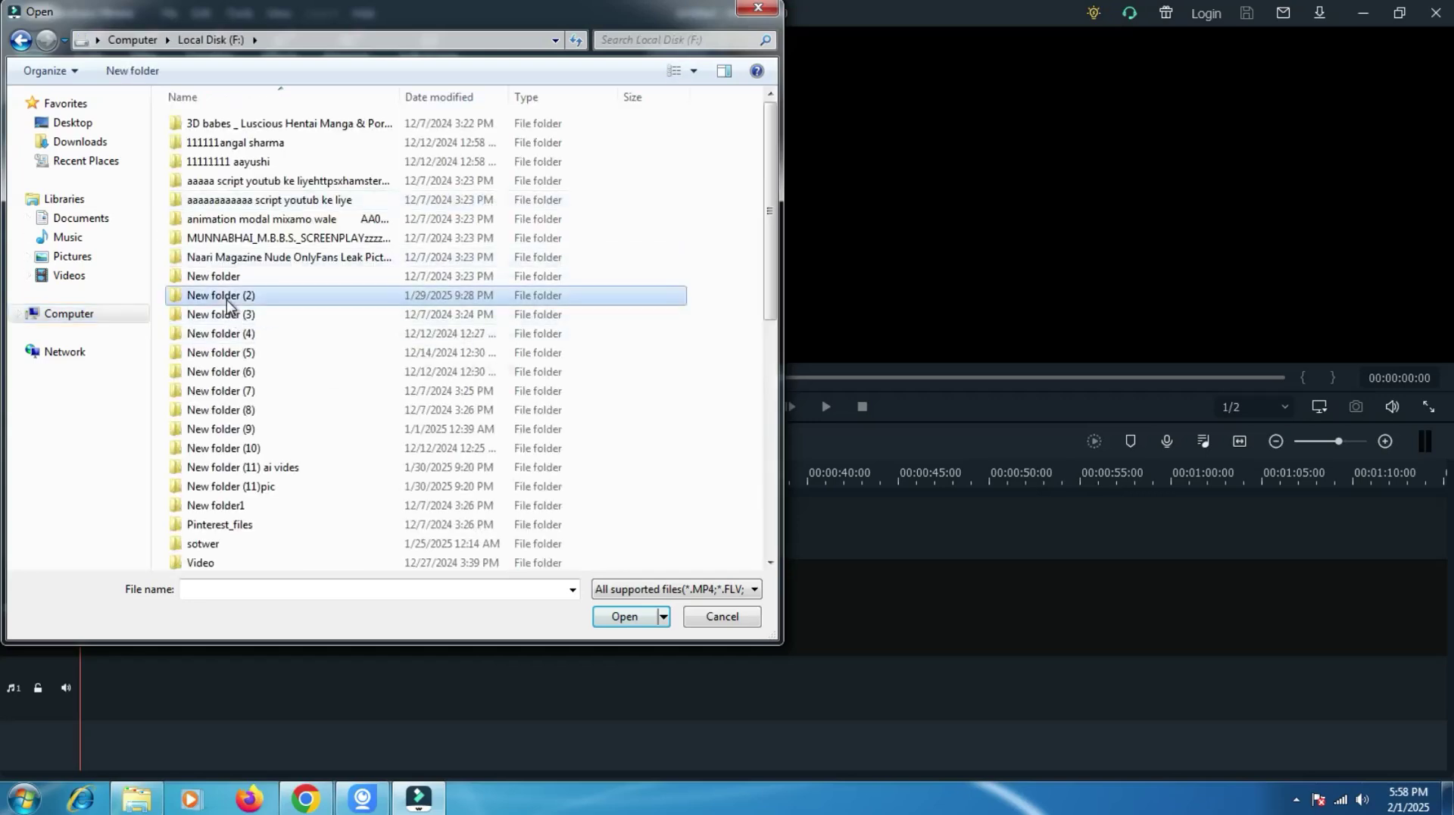
pyautogui.doubleClick(226, 298)
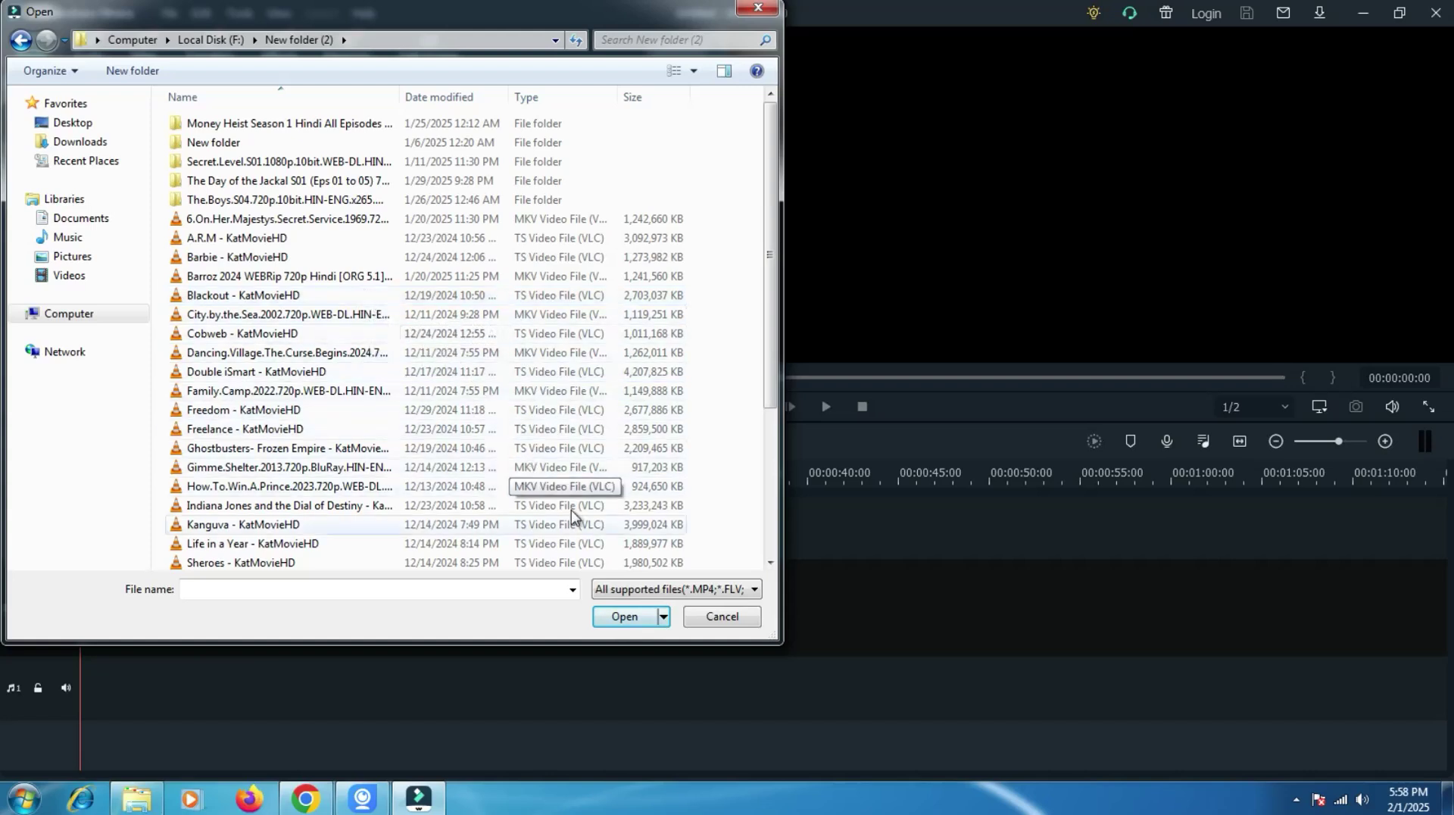
pyautogui.moveTo(772, 640); pyautogui.dragTo(875, 774)
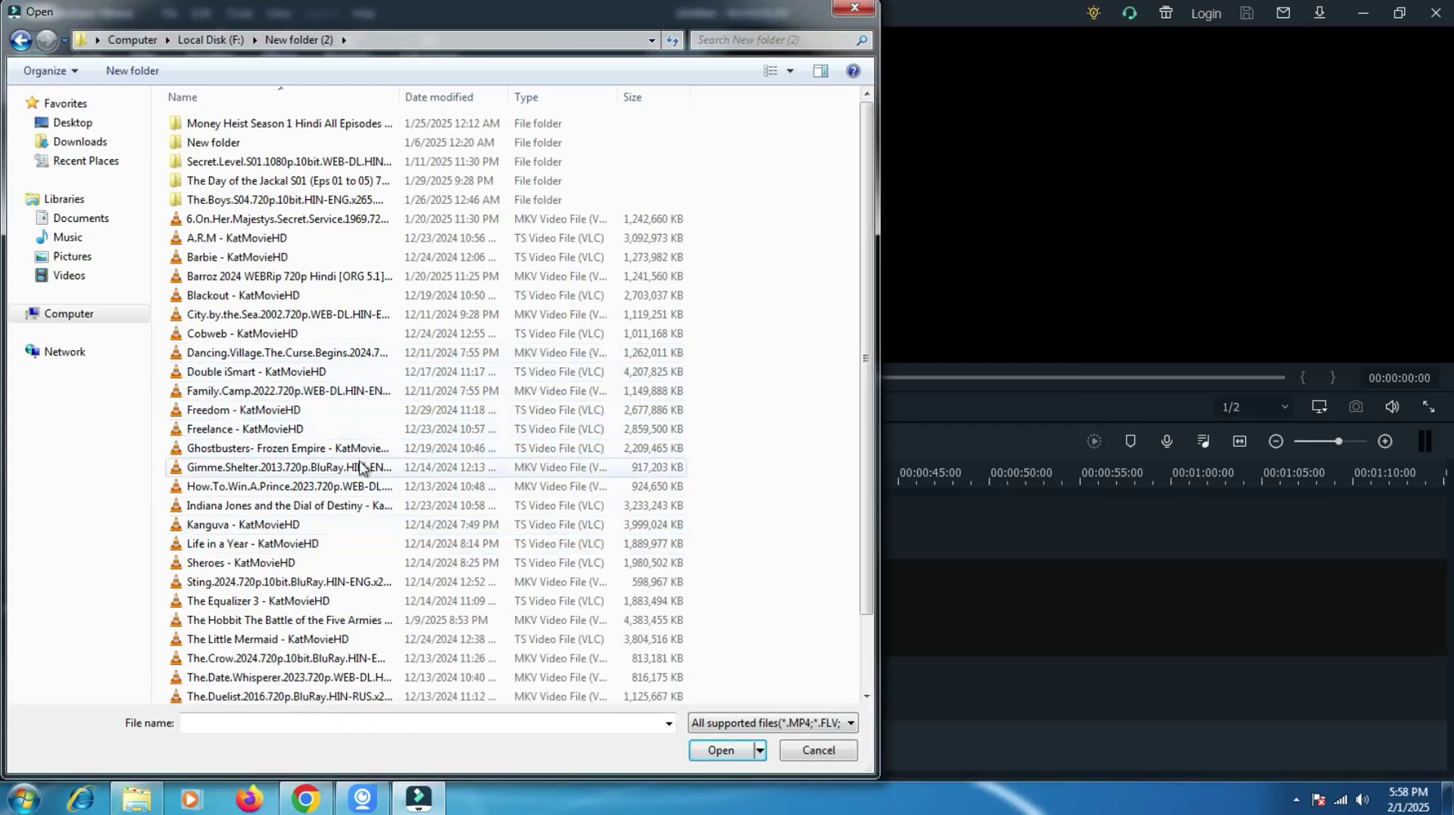
pyautogui.scroll(-1, 366, 472)
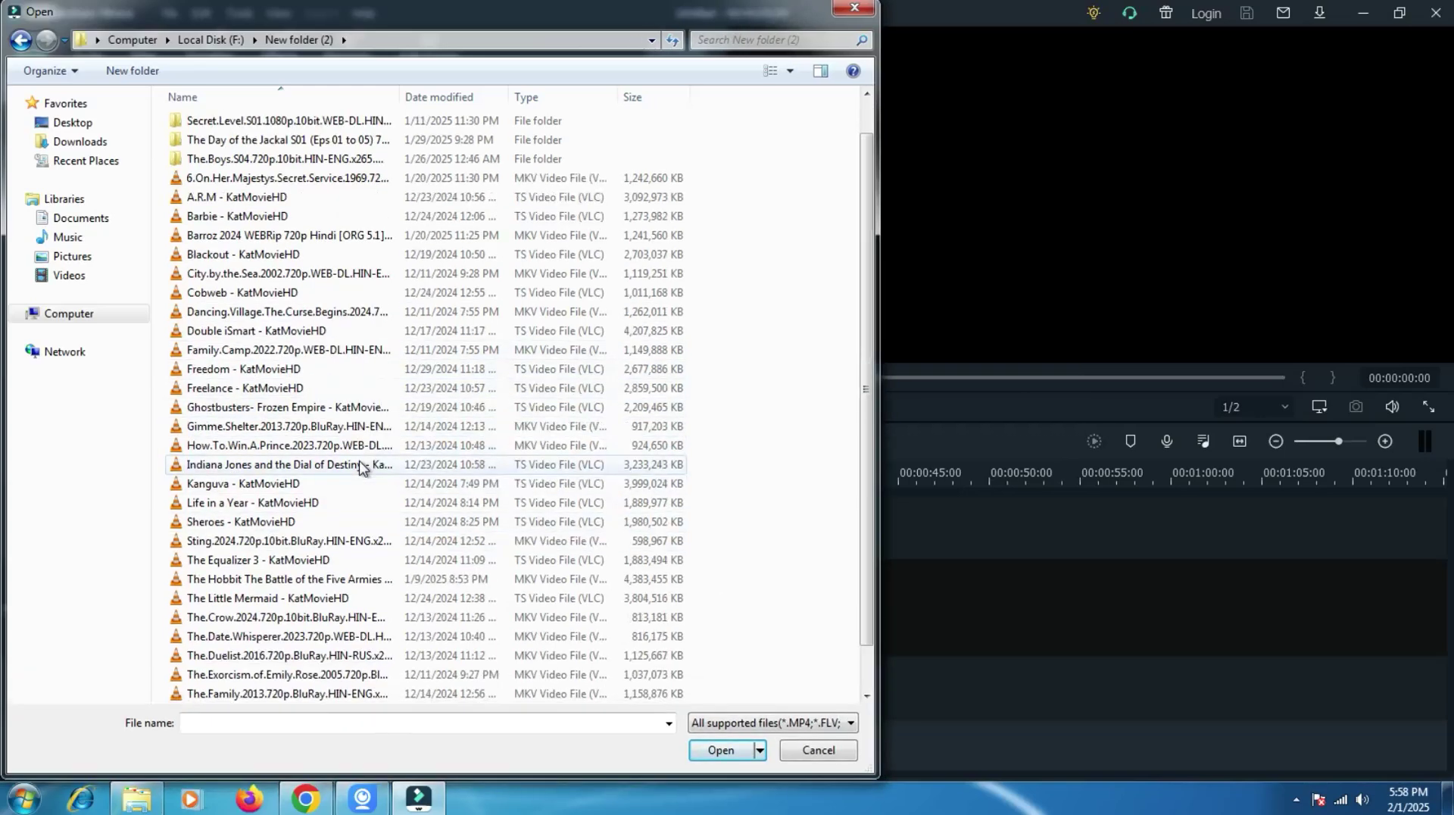
pyautogui.doubleClick(286, 599)
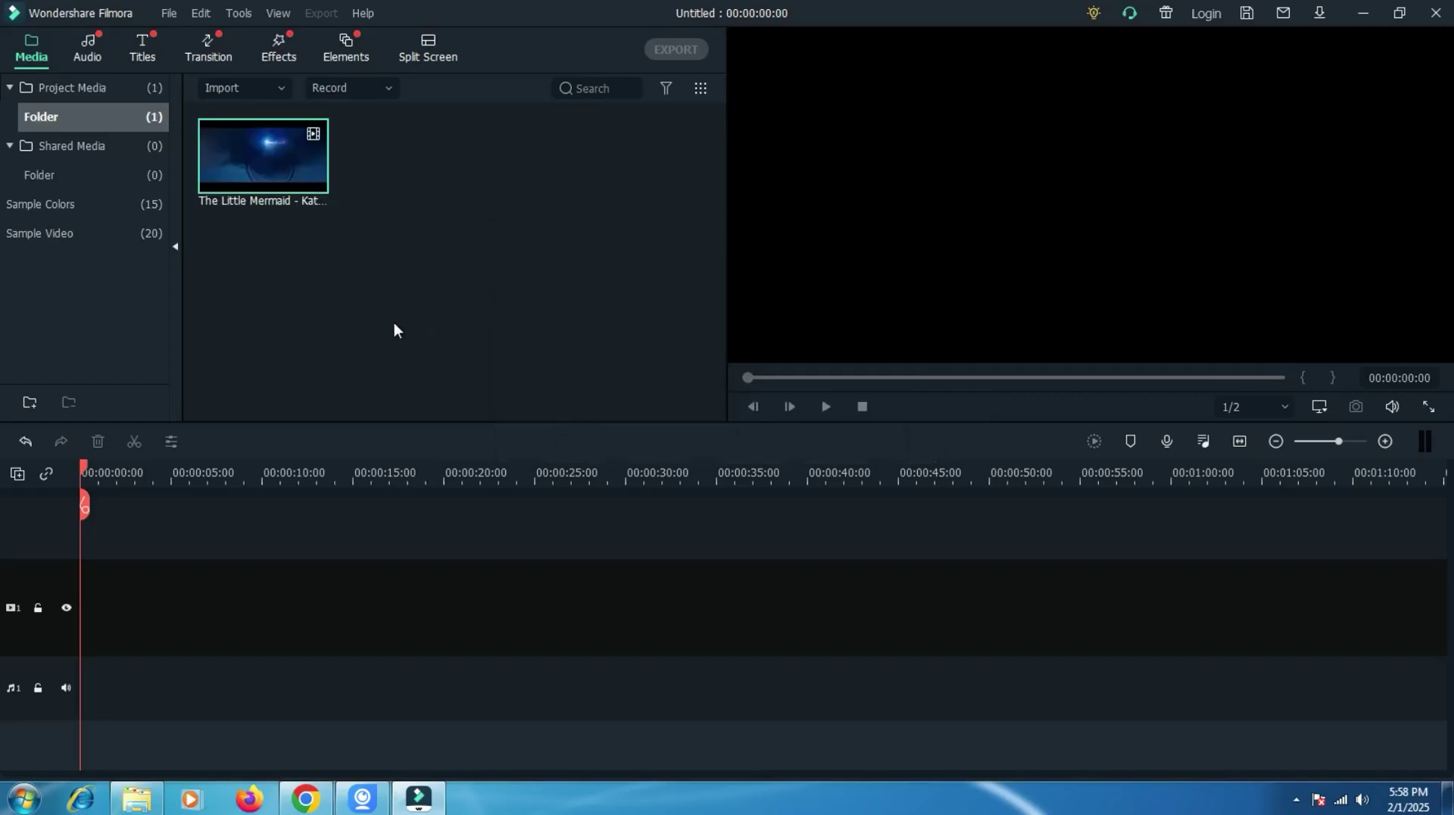
# Place The Little Mermaid video at the timeline start on a new track, matching the project to the media at 1920 x 1080 24fps.
pyautogui.moveTo(251, 165); pyautogui.dragTo(71, 511)
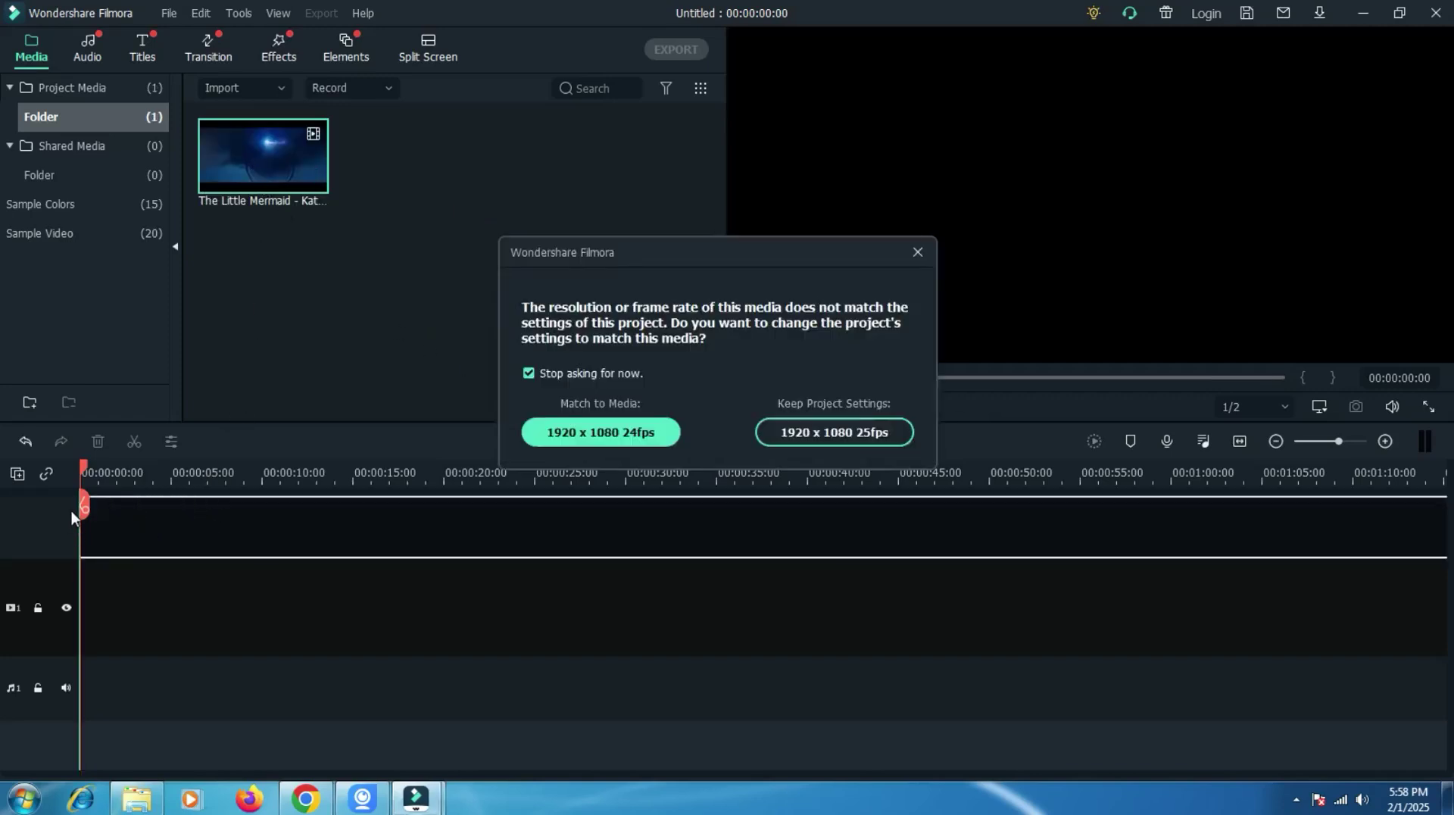
pyautogui.click(625, 432)
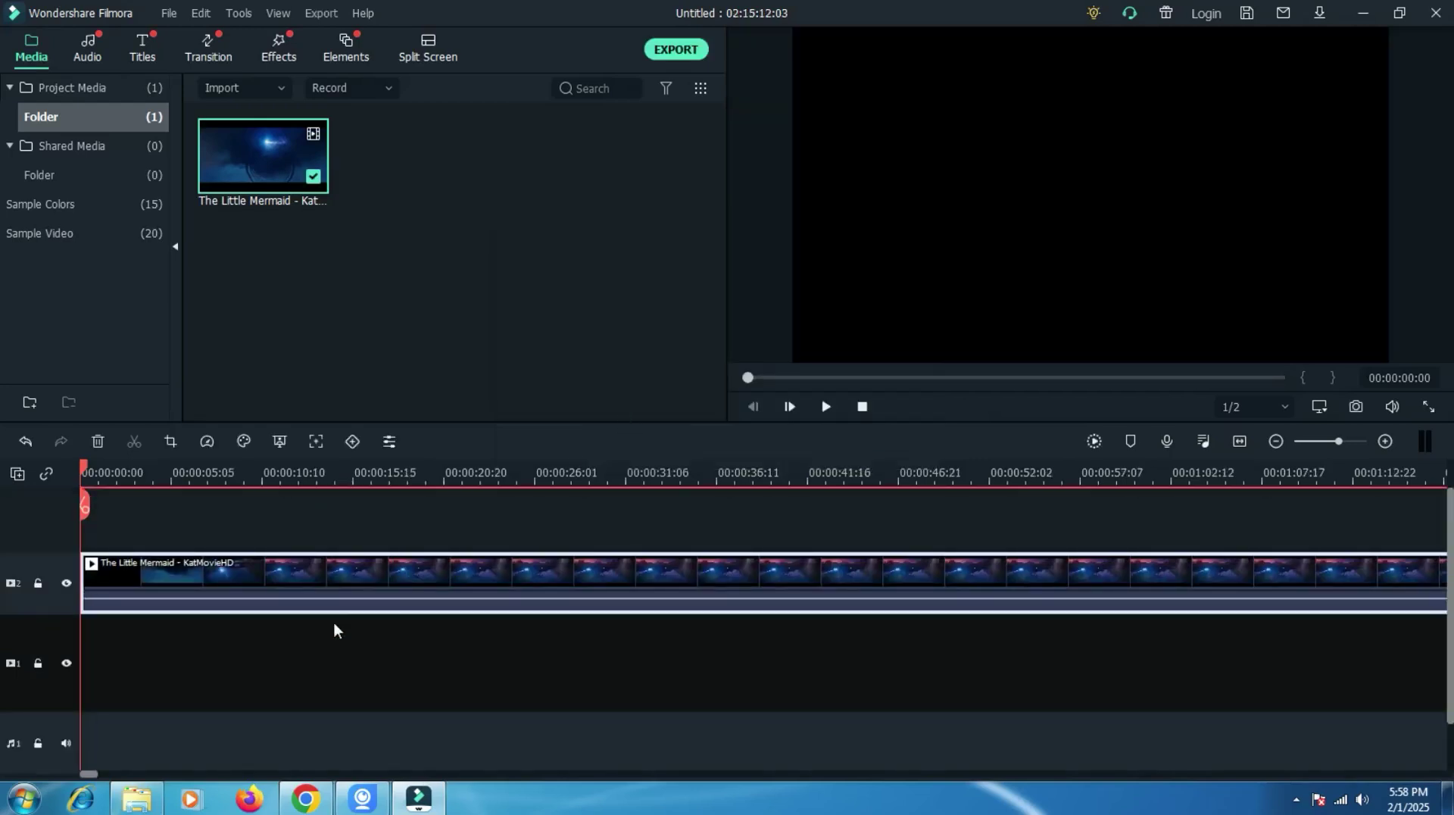
# Delete The Little Mermaid clip from the timeline and remove its source video from the project media.
pyautogui.rightClick(358, 572)
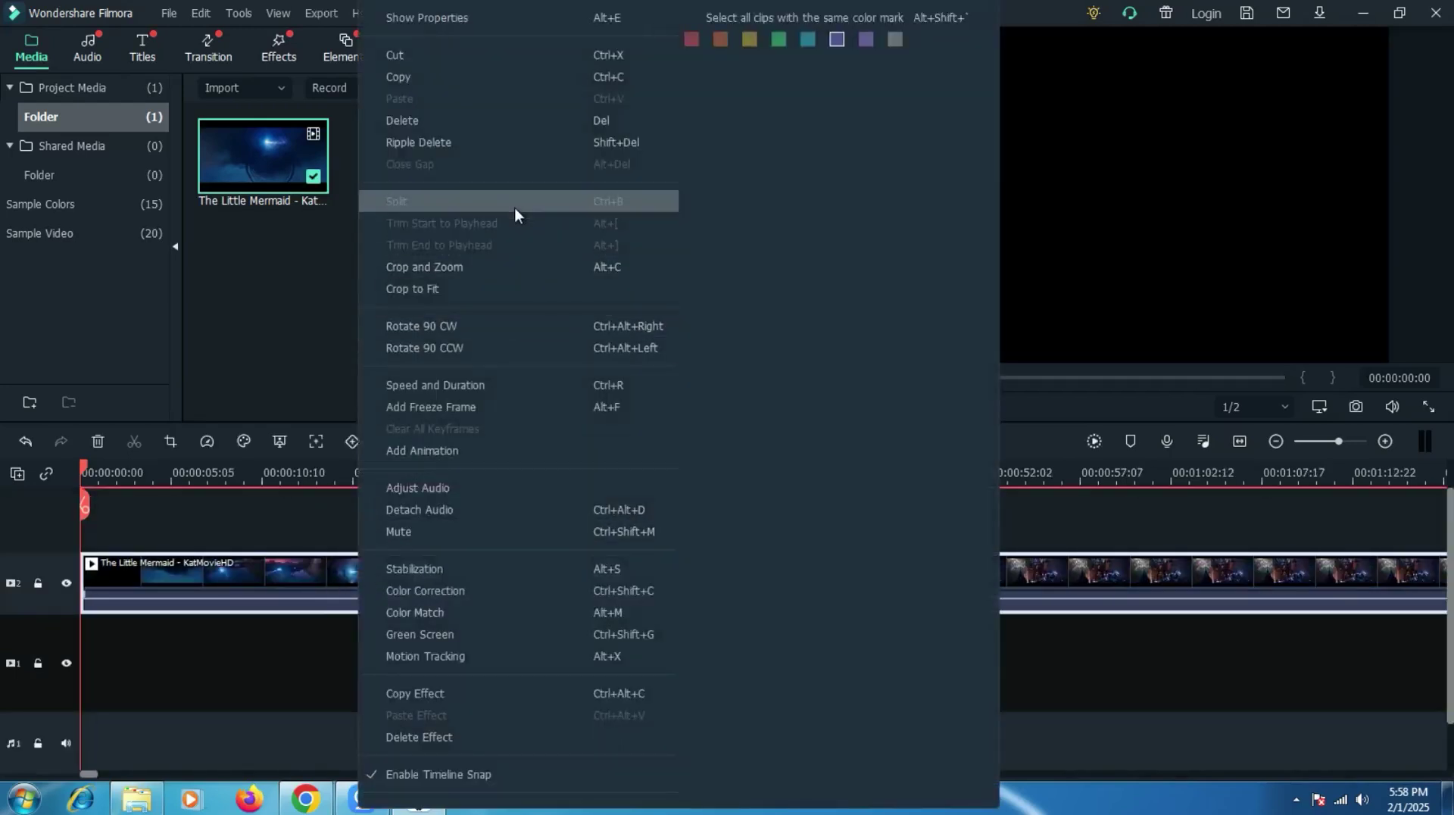
pyautogui.click(450, 123)
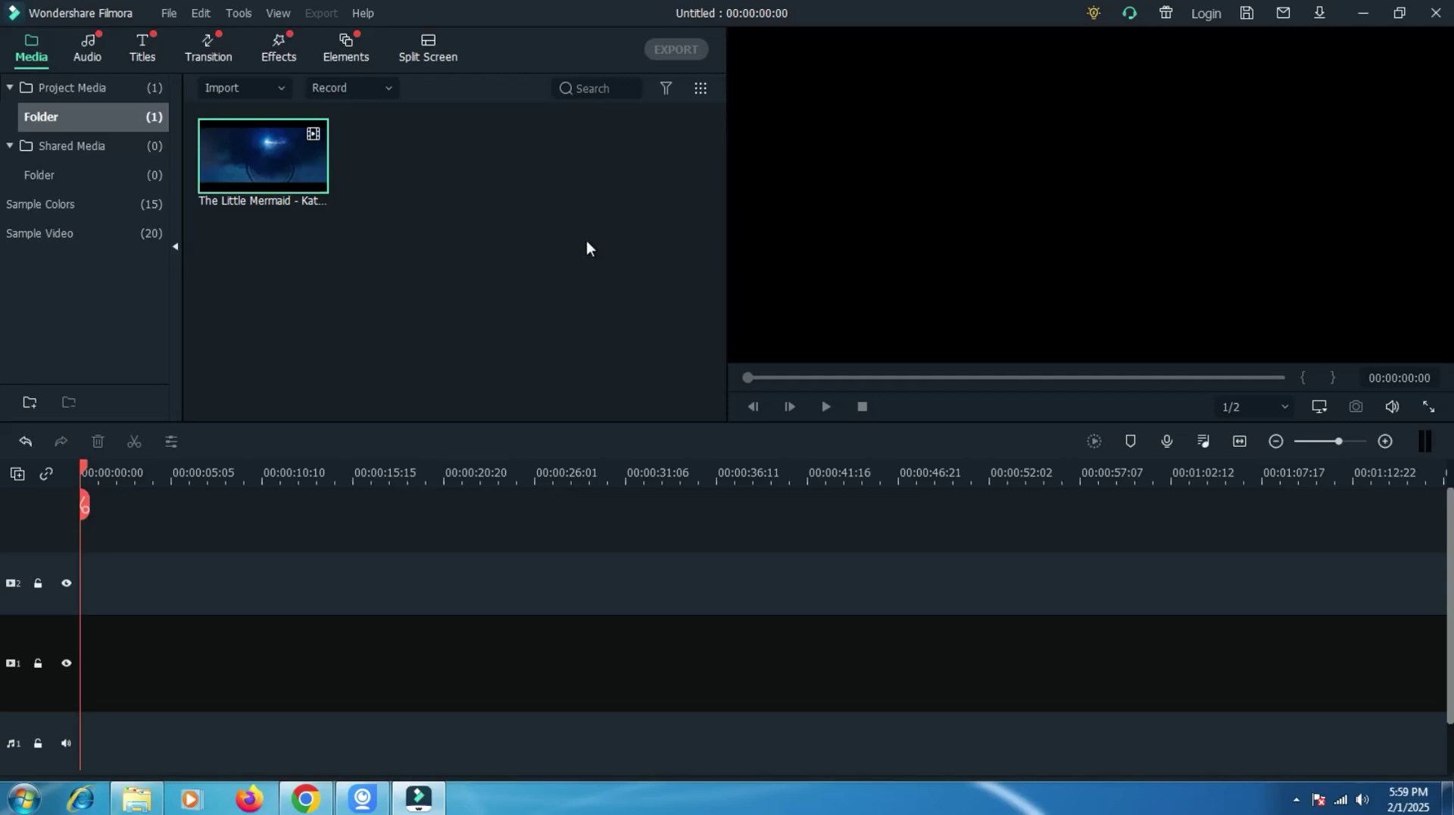
pyautogui.rightClick(259, 155)
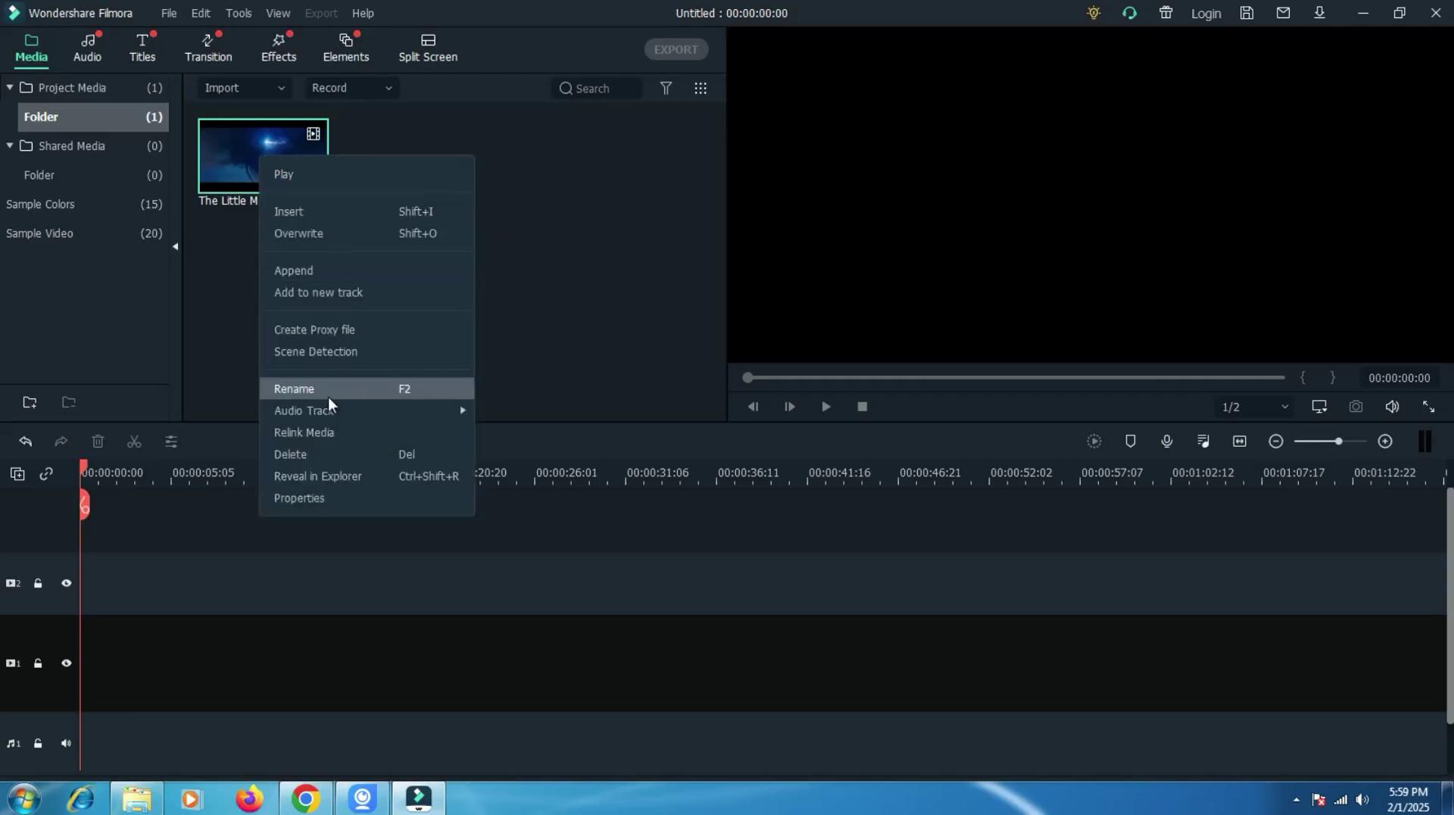
pyautogui.click(309, 449)
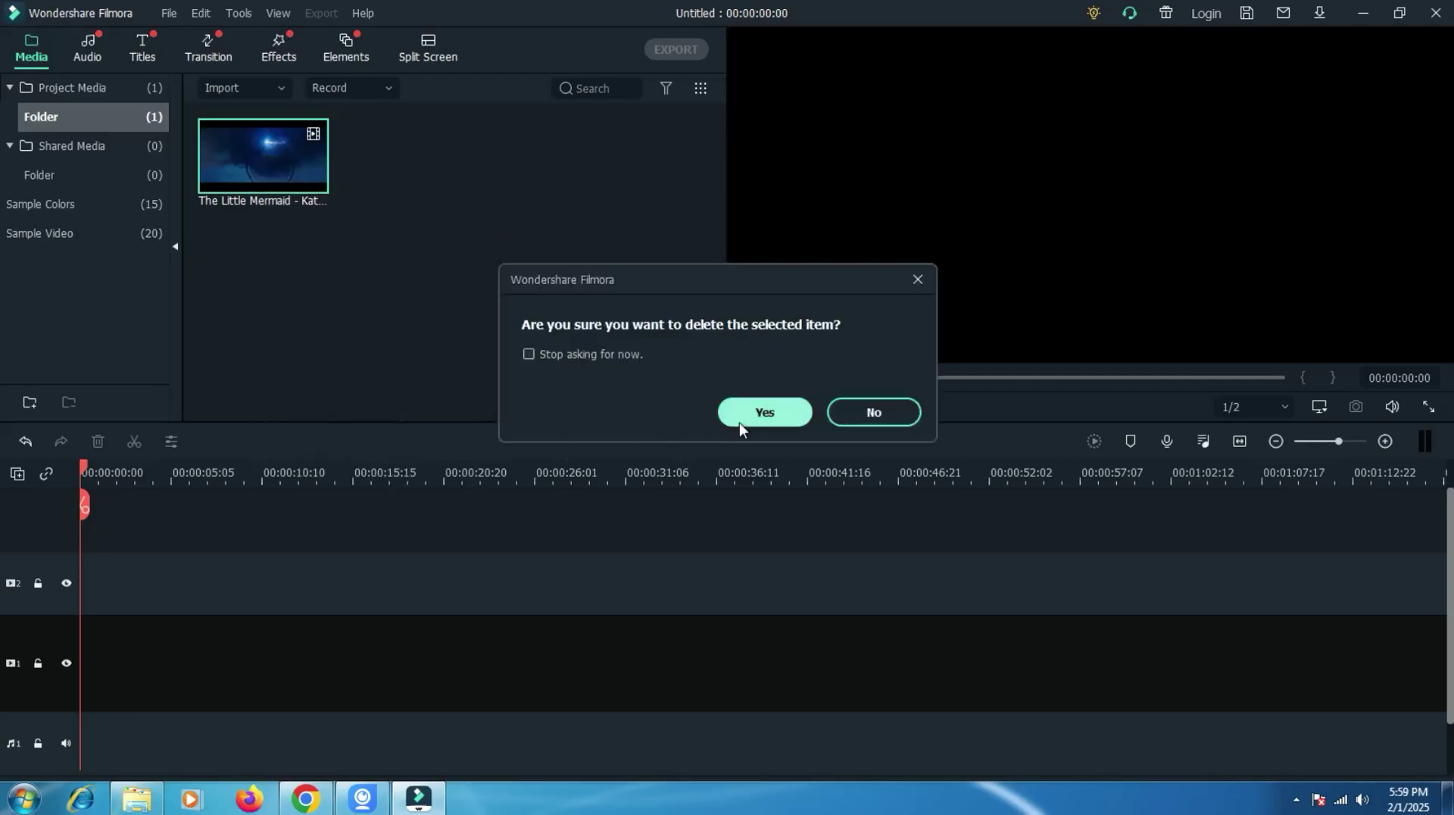
pyautogui.click(764, 413)
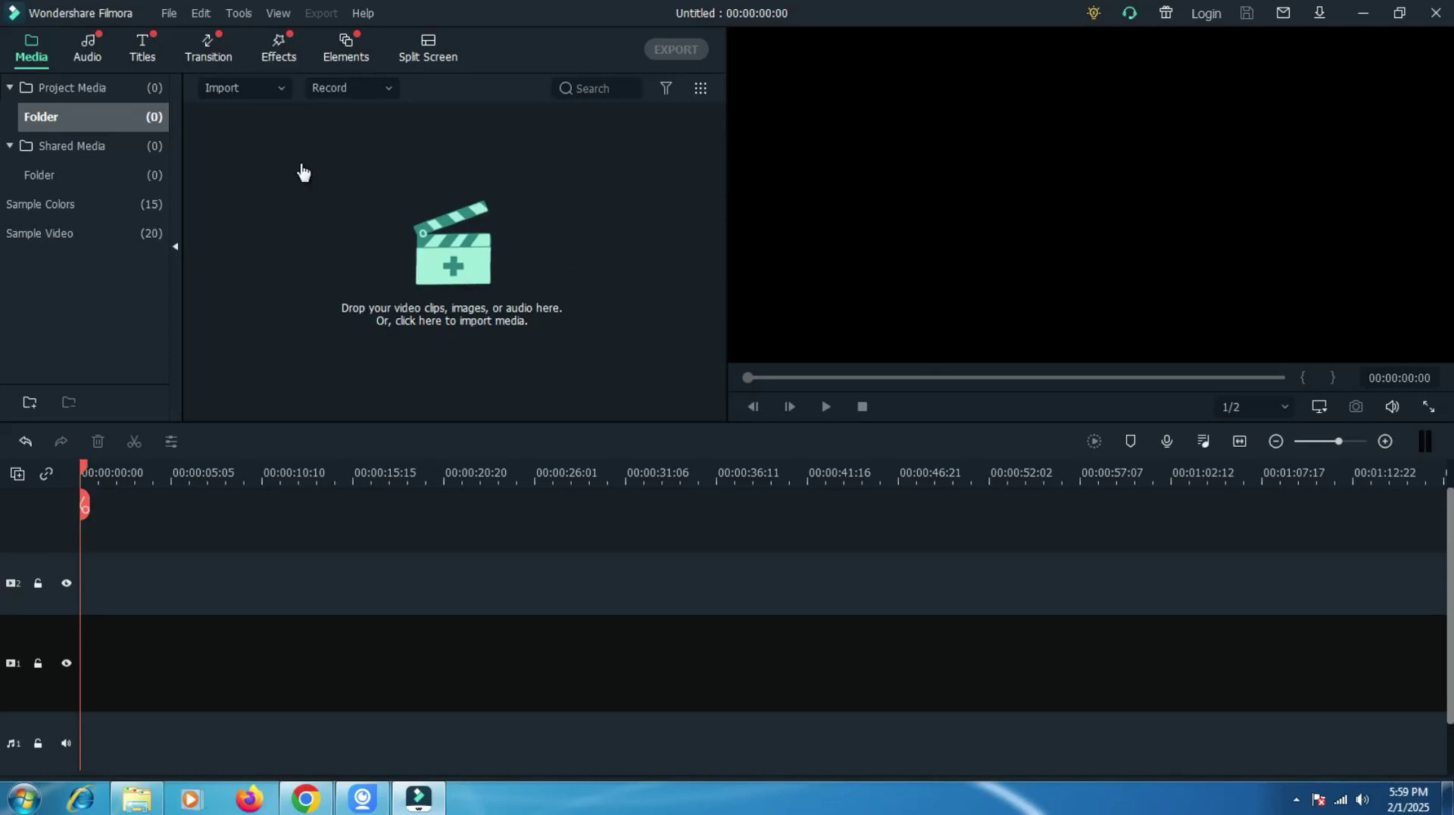
pyautogui.click(162, 13)
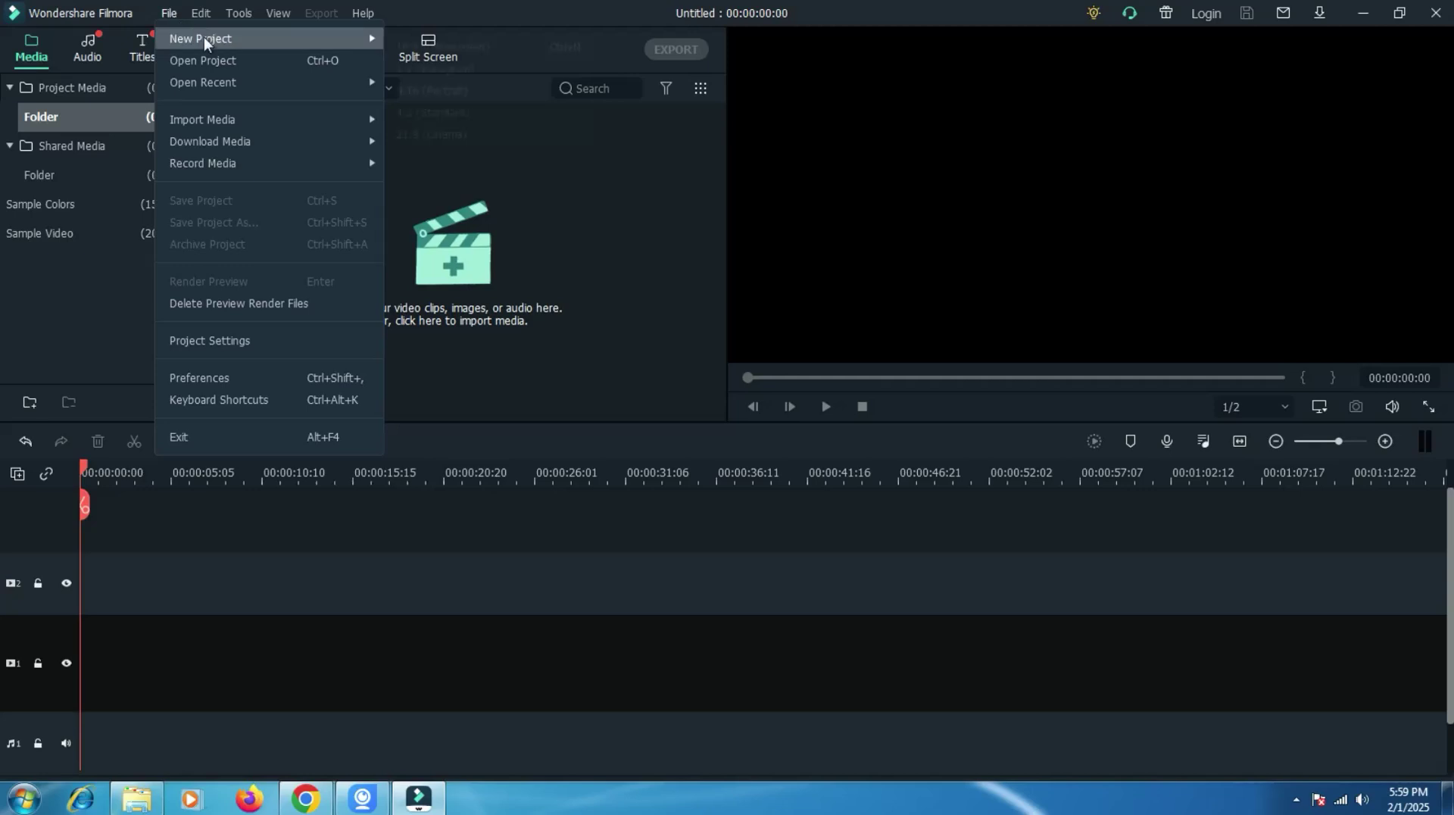
pyautogui.moveTo(239, 83)
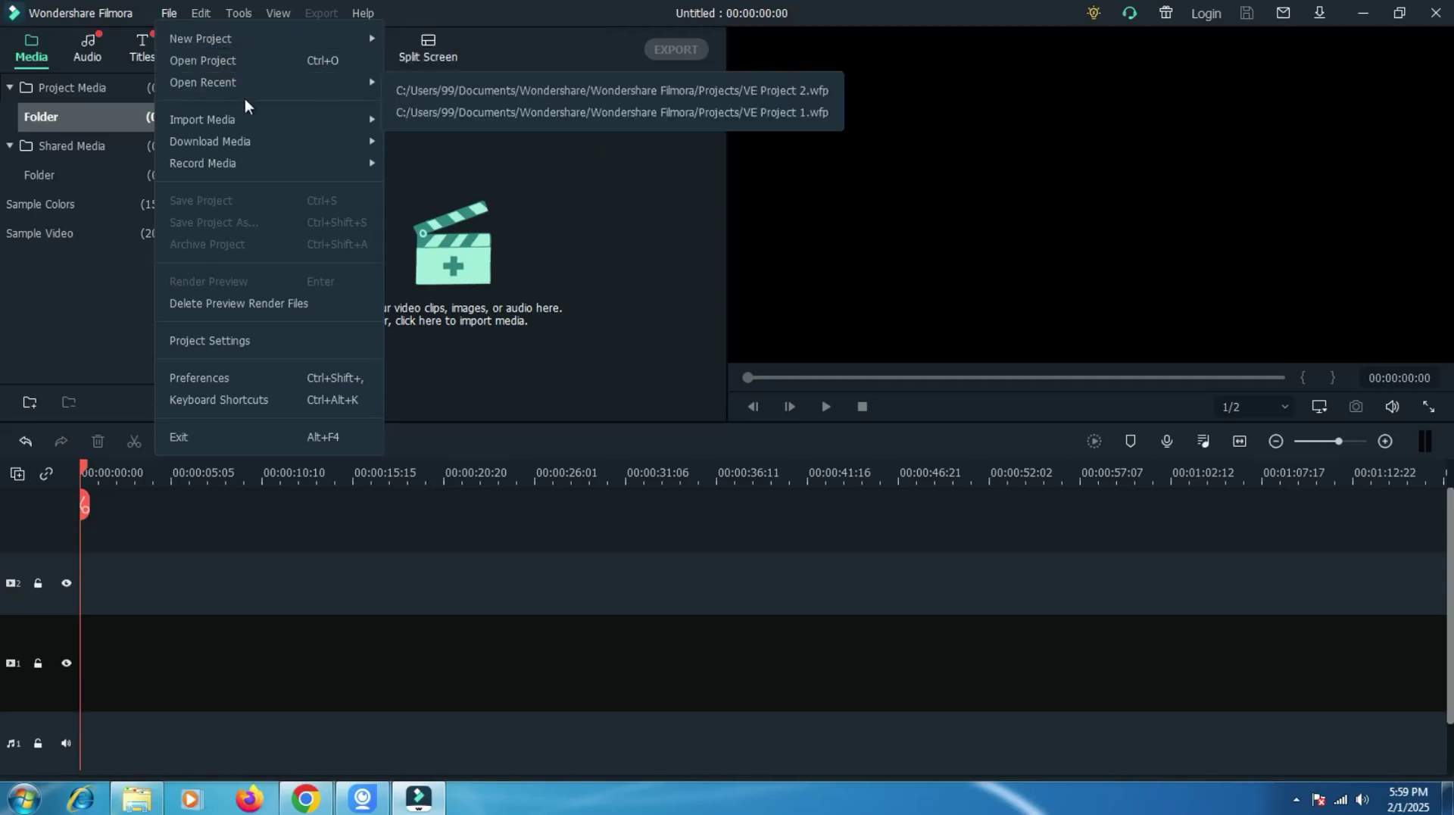
pyautogui.moveTo(262, 143)
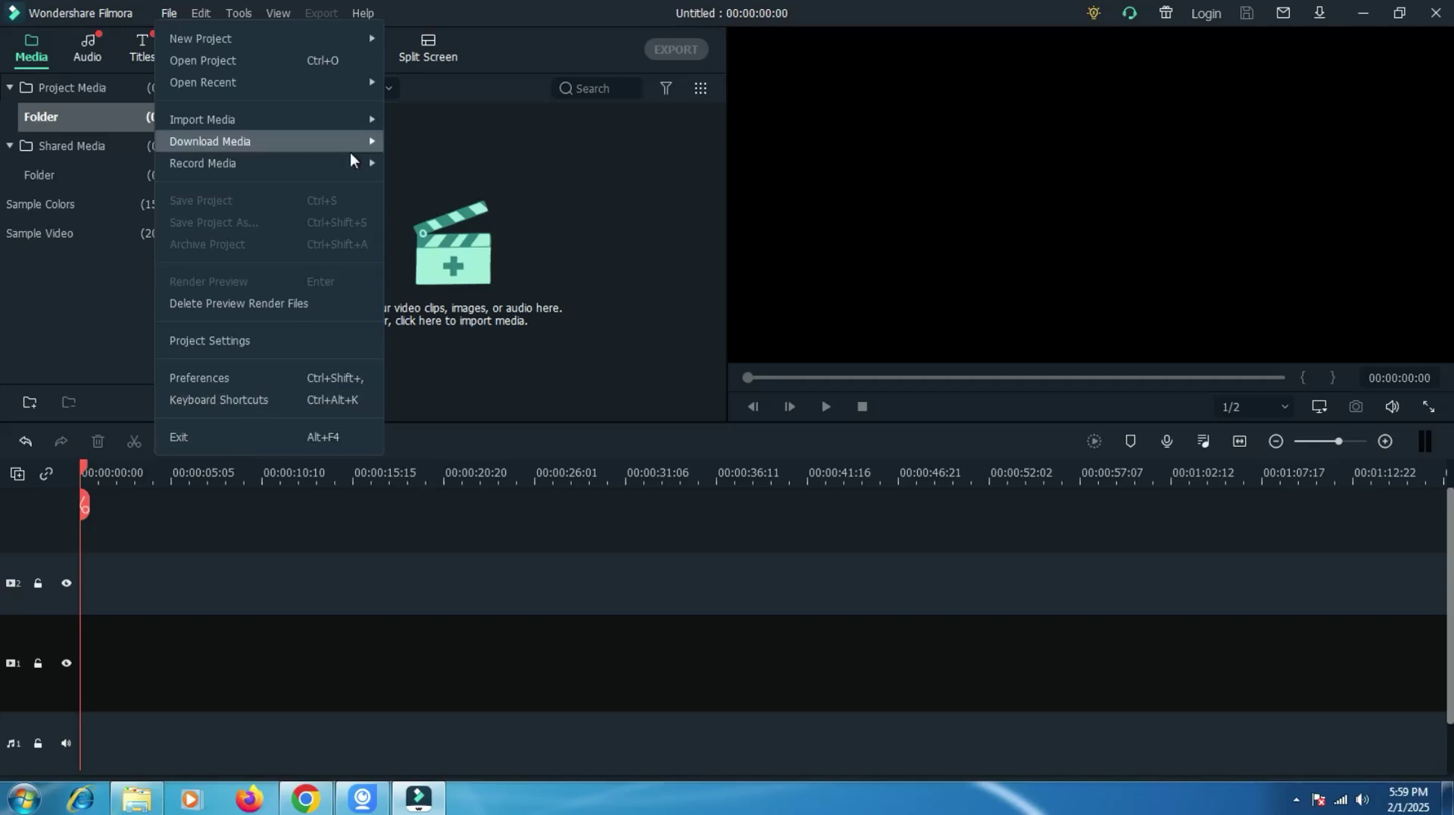
pyautogui.press('Escape')
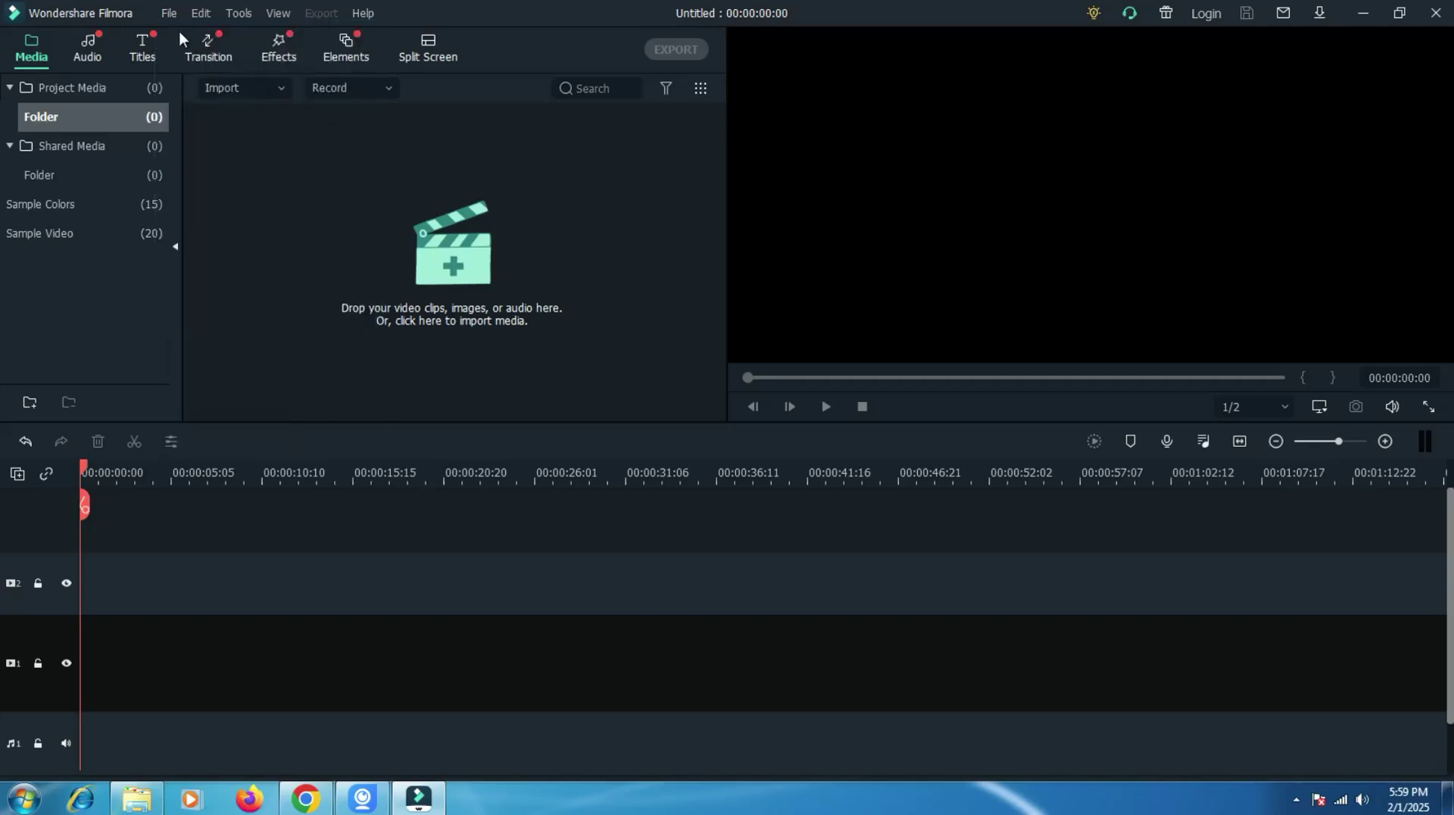
# Open the saved project VE Project 2 from the Filmora Projects folder.
pyautogui.click(169, 13)
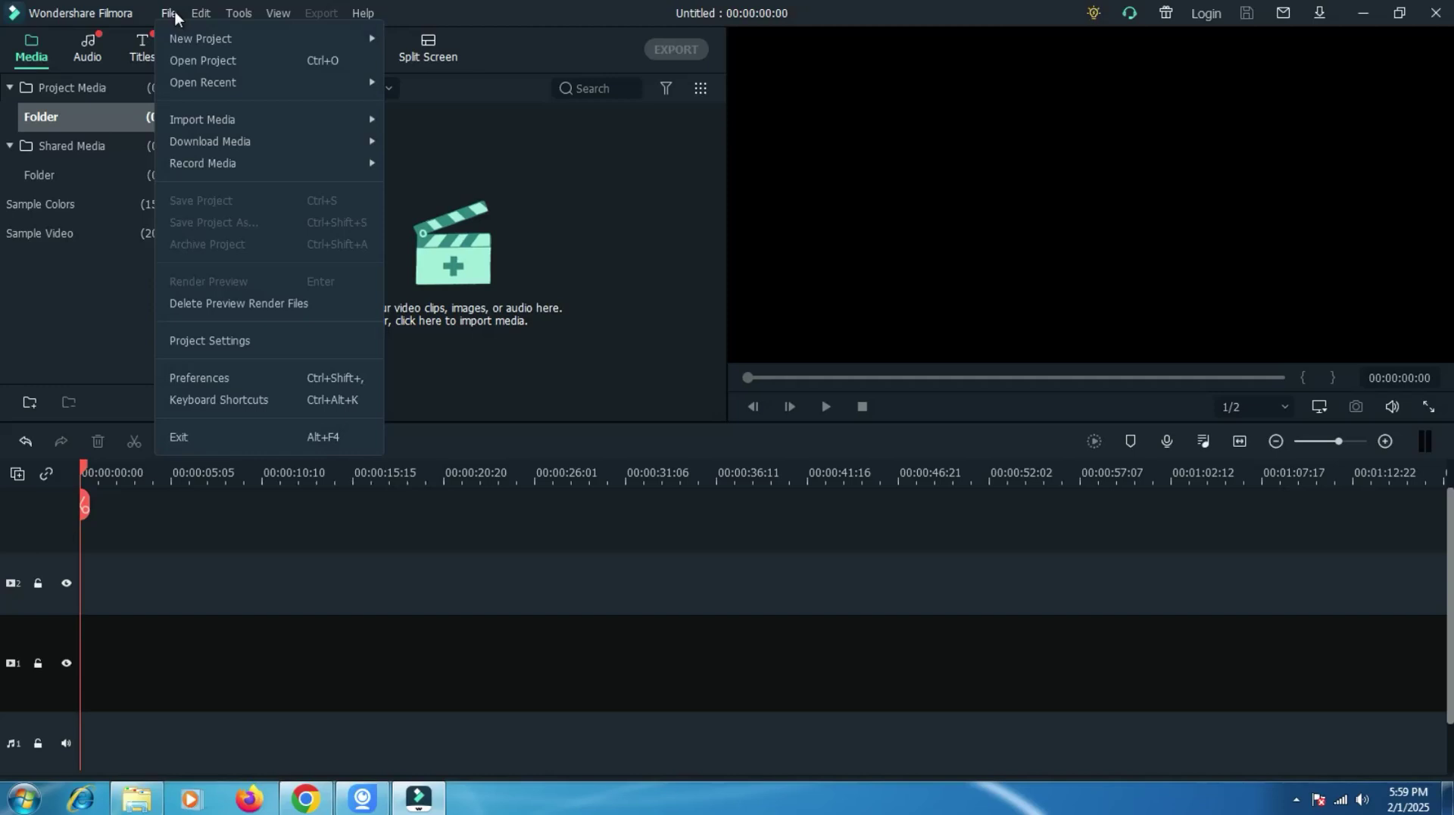
pyautogui.click(174, 9)
pyautogui.click(174, 7)
pyautogui.moveTo(209, 39)
pyautogui.moveTo(318, 36)
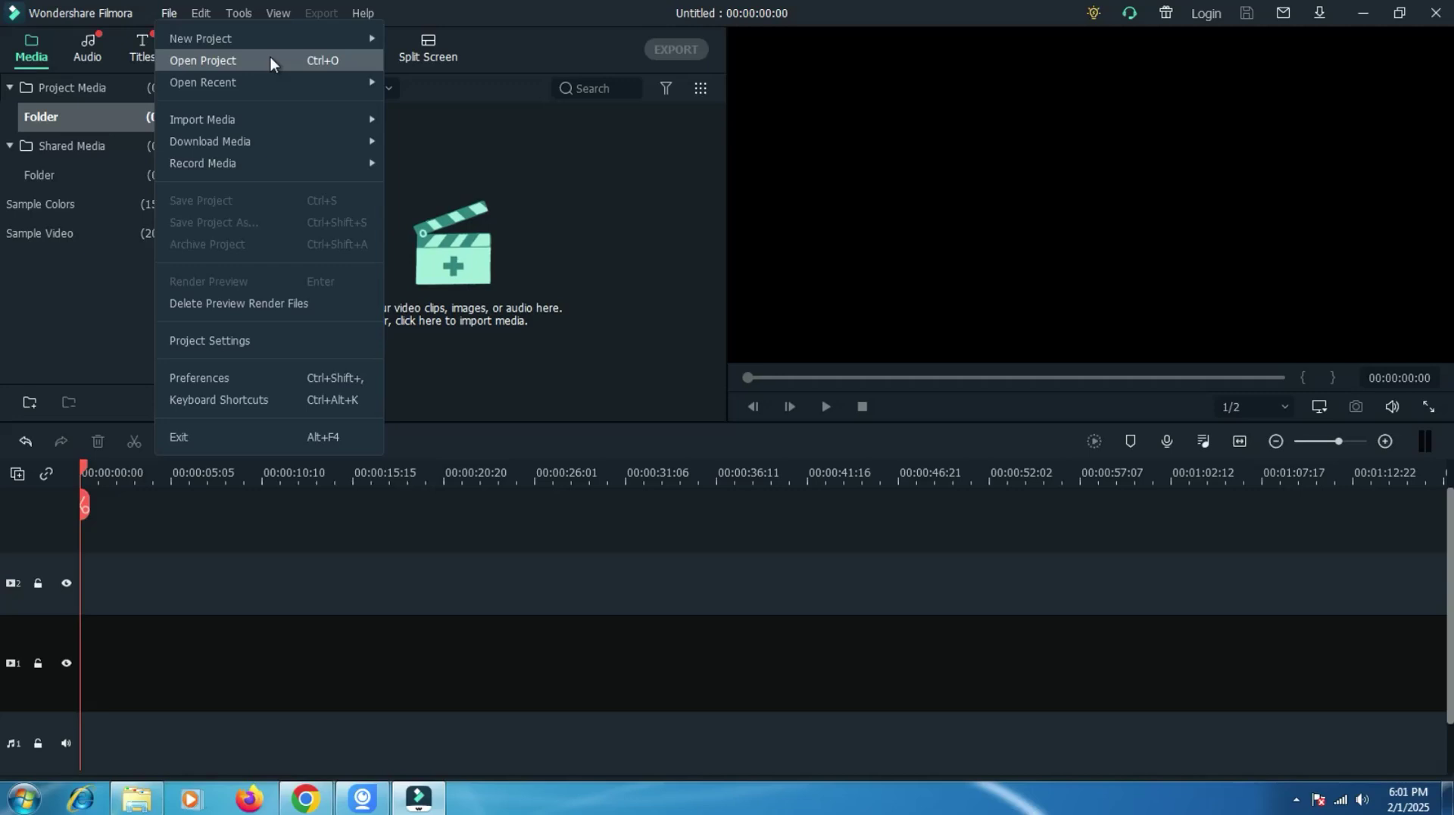
pyautogui.click(270, 60)
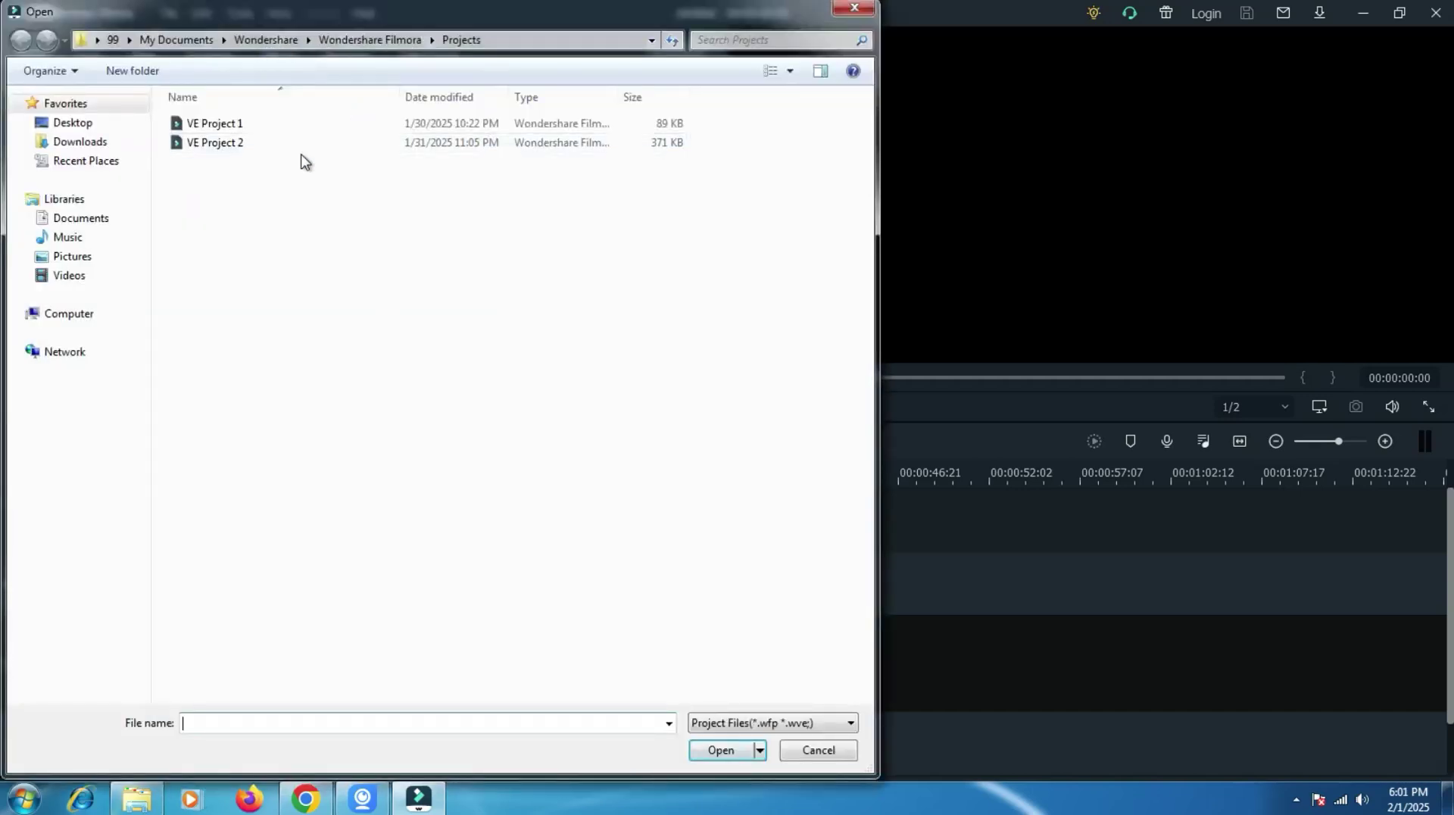
pyautogui.doubleClick(244, 144)
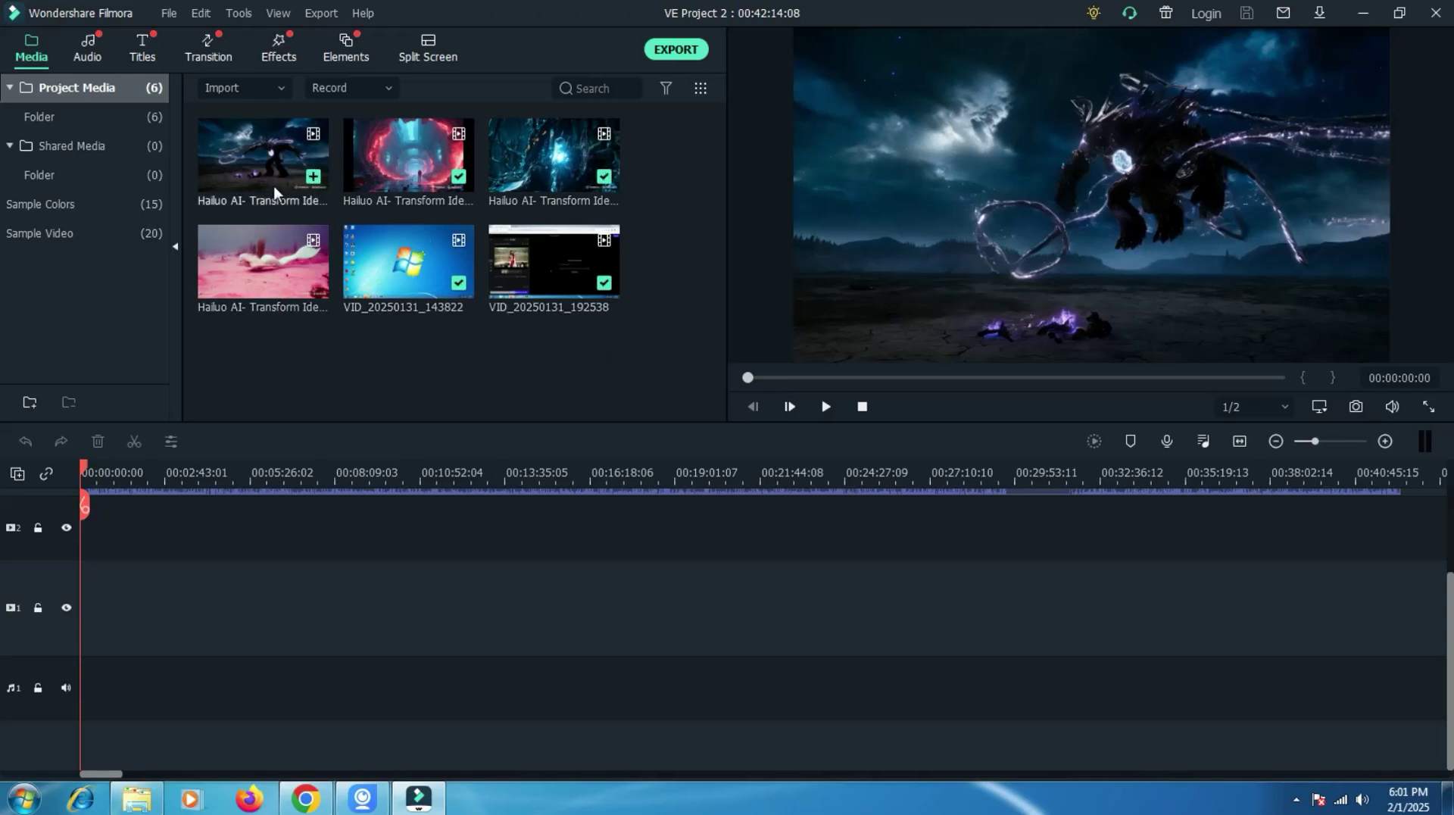
# Add the first Hailuo AI clip to video track 2, move it to the timeline start, and play the preview.
pyautogui.moveTo(251, 156)
pyautogui.mouseDown()
pyautogui.moveTo(227, 498)
pyautogui.moveTo(135, 504)
pyautogui.mouseUp()
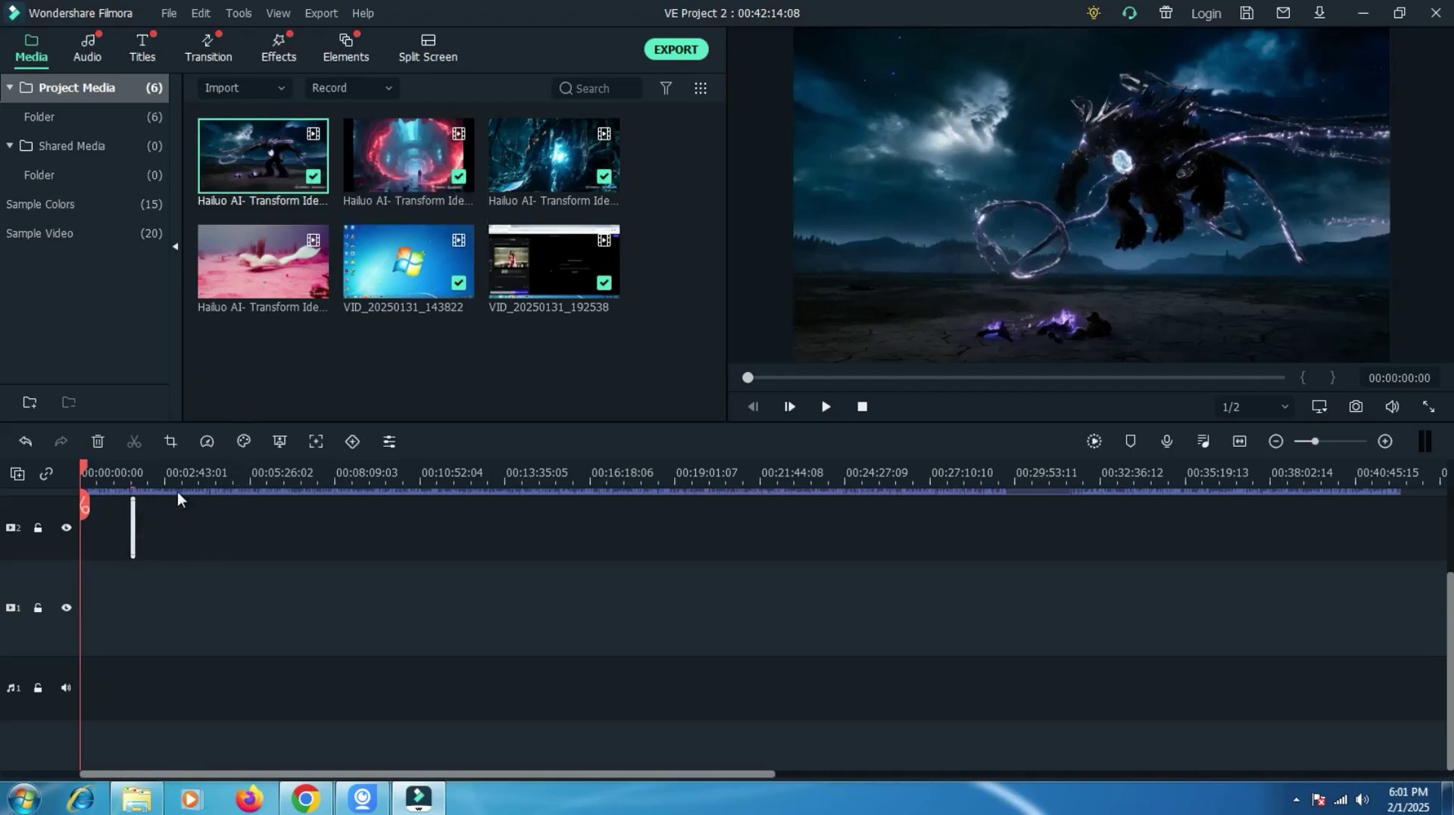
pyautogui.scroll(6, 179, 482)
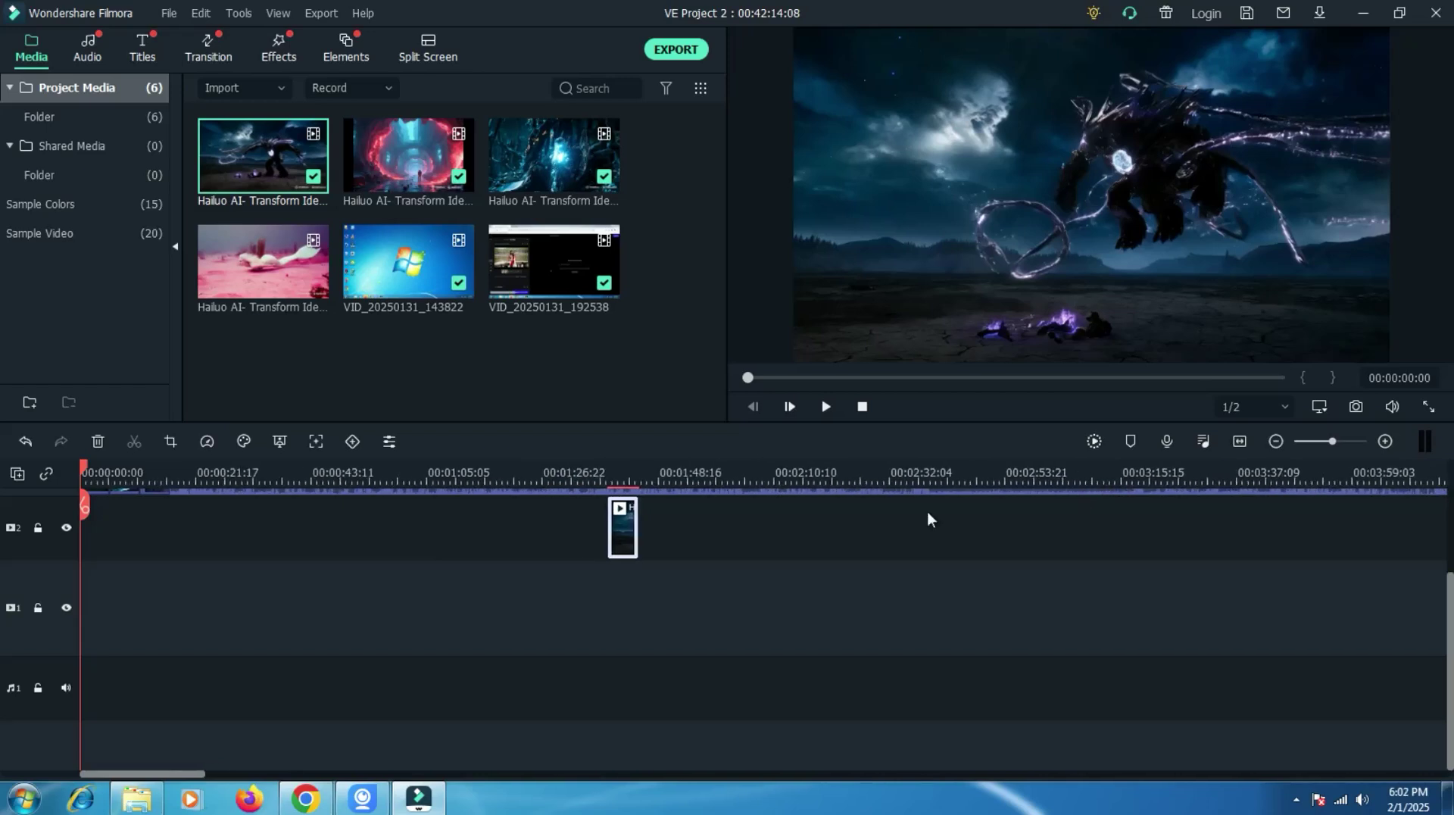
pyautogui.moveTo(623, 525); pyautogui.dragTo(104, 504)
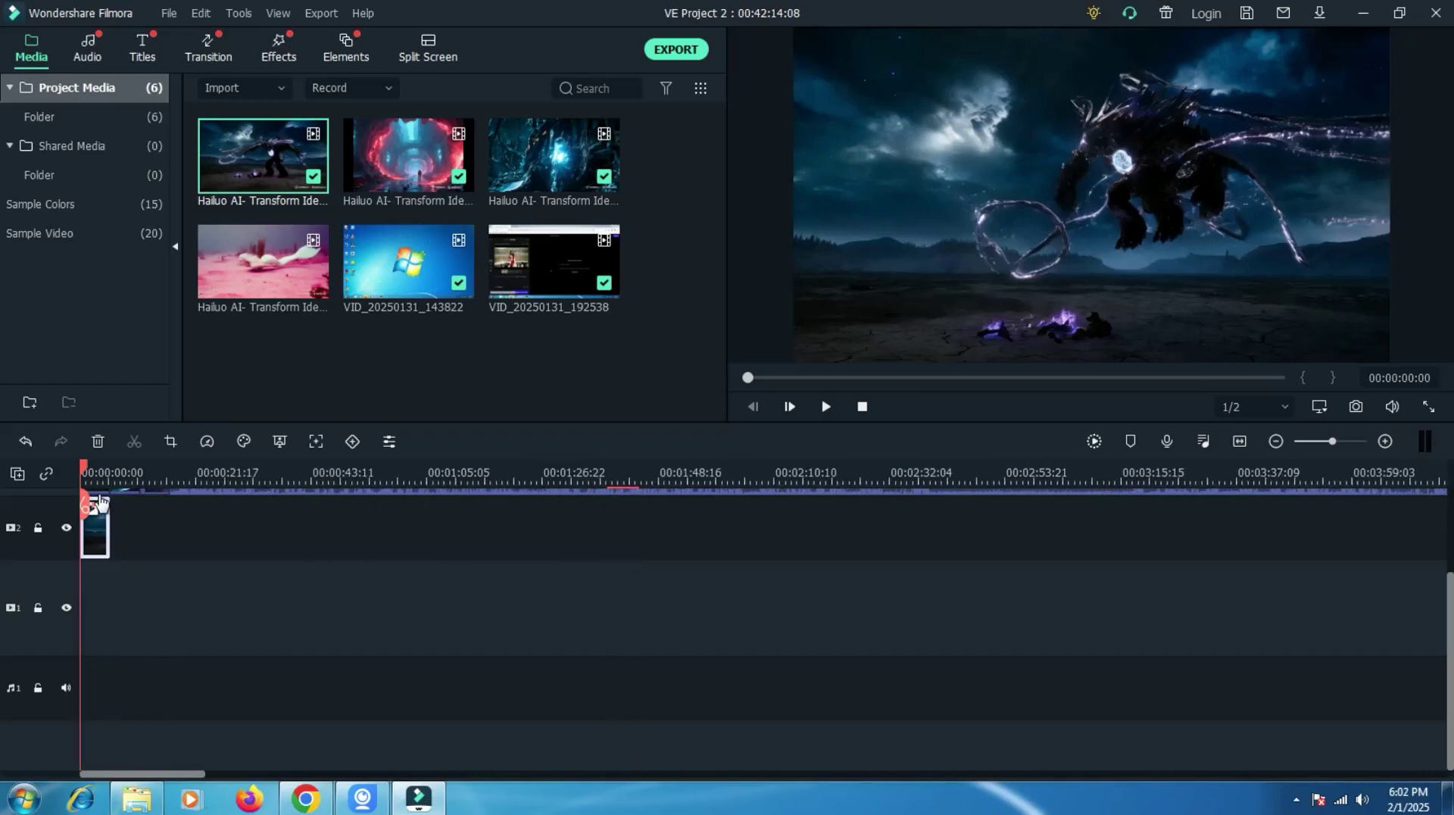
pyautogui.click(828, 406)
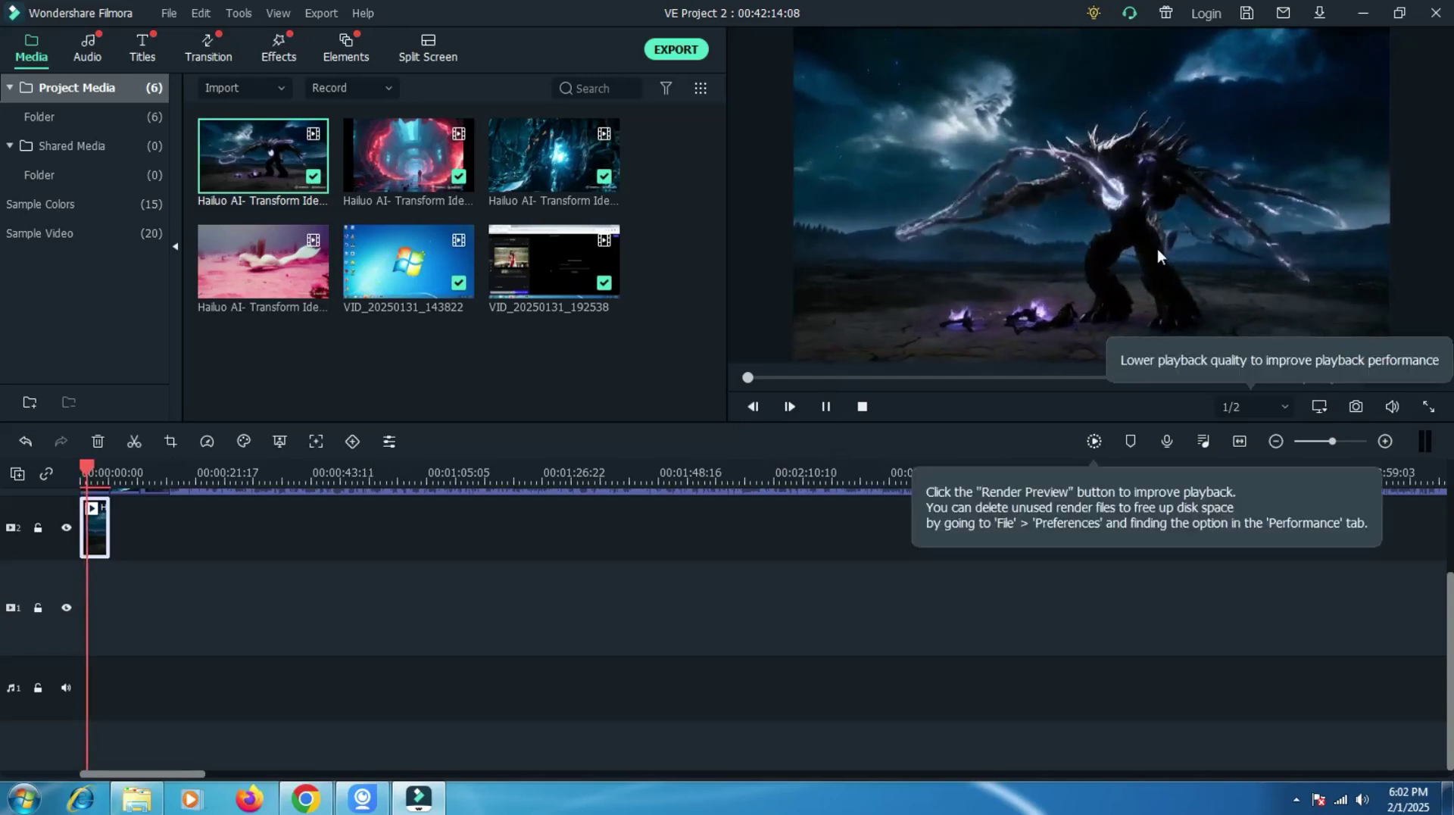
# Watch the timeline preview in full screen, return to the editor and pause playback.
pyautogui.click(1429, 408)
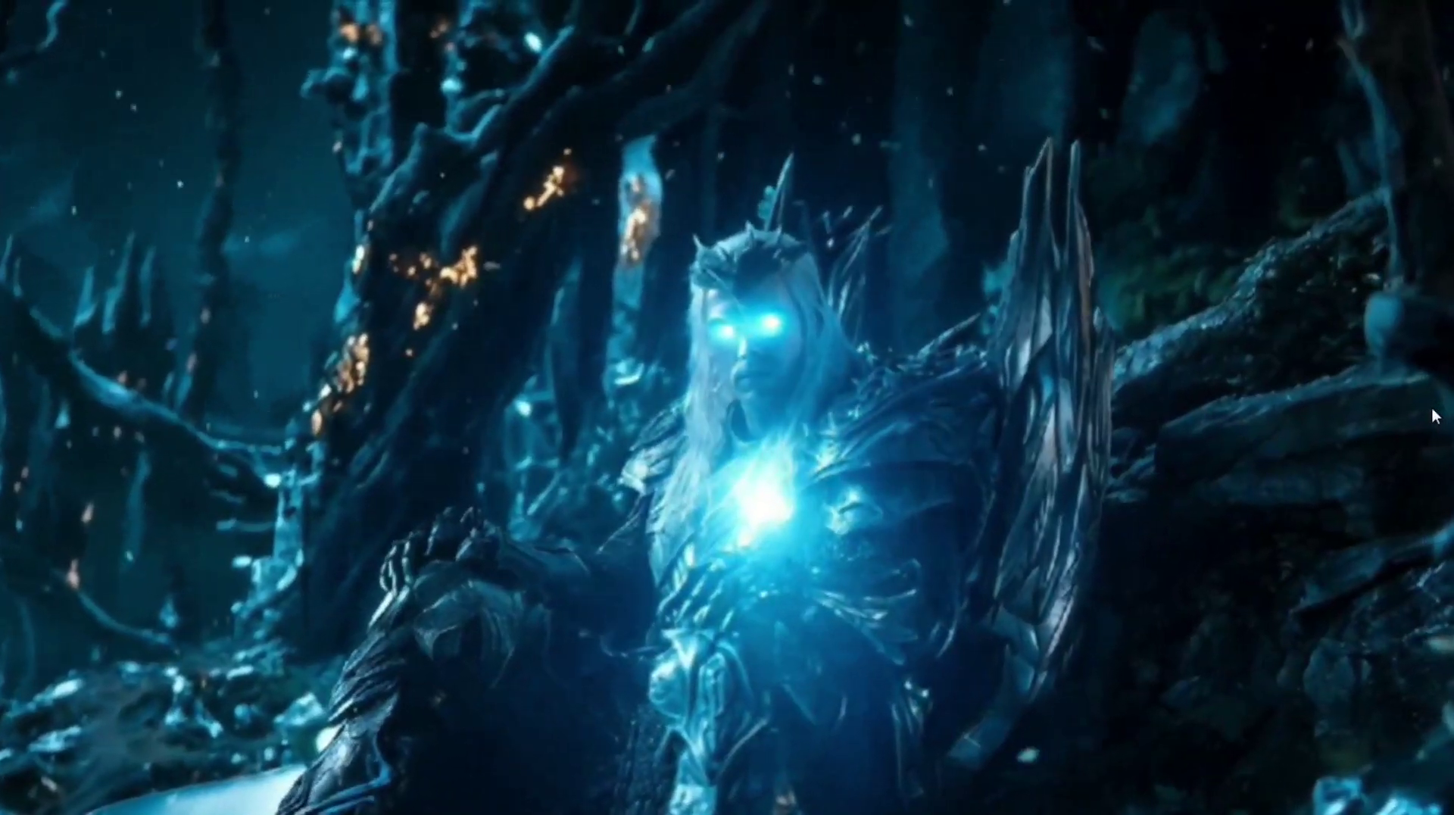
pyautogui.moveTo(1412, 711)
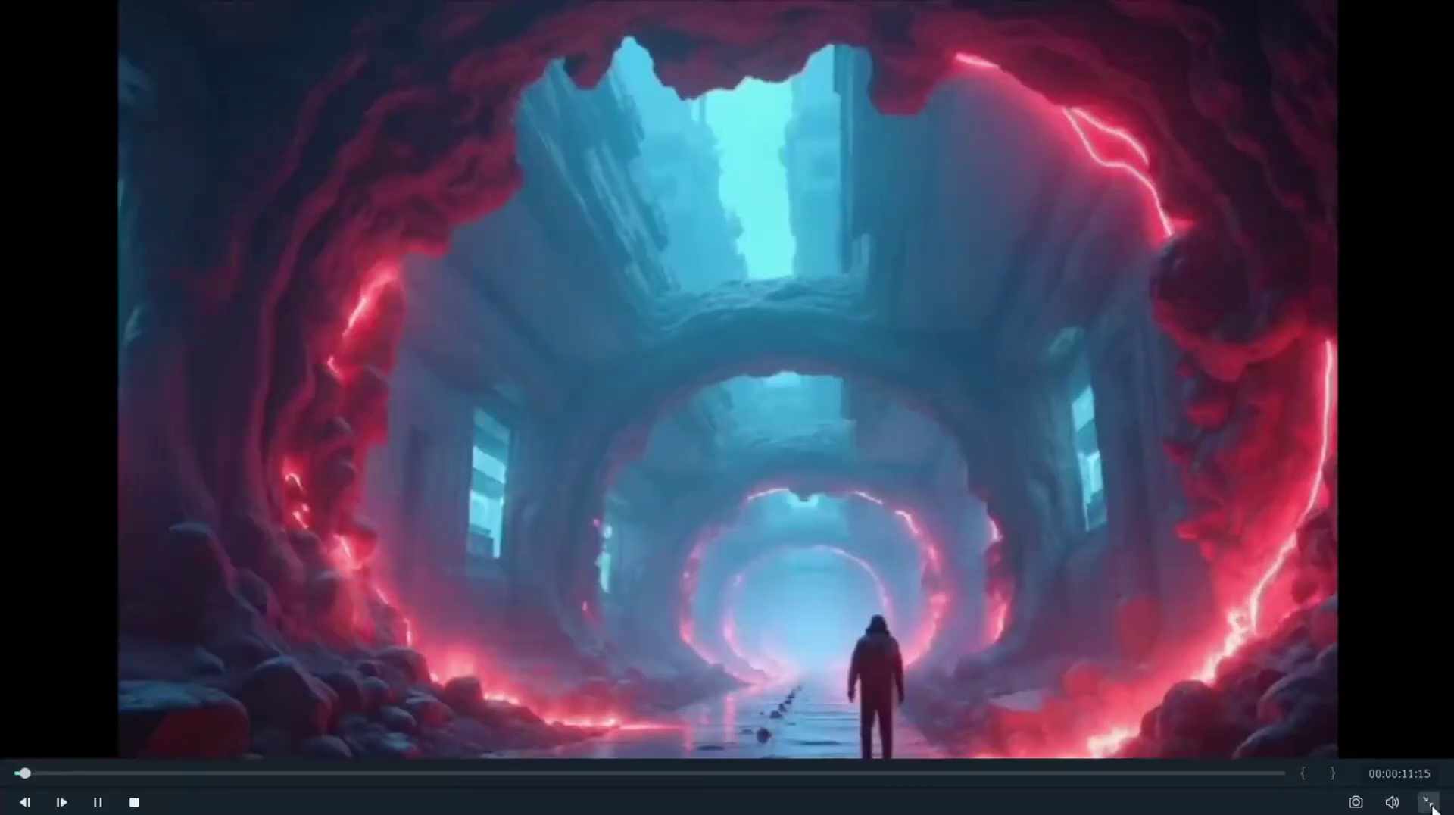
pyautogui.click(1431, 805)
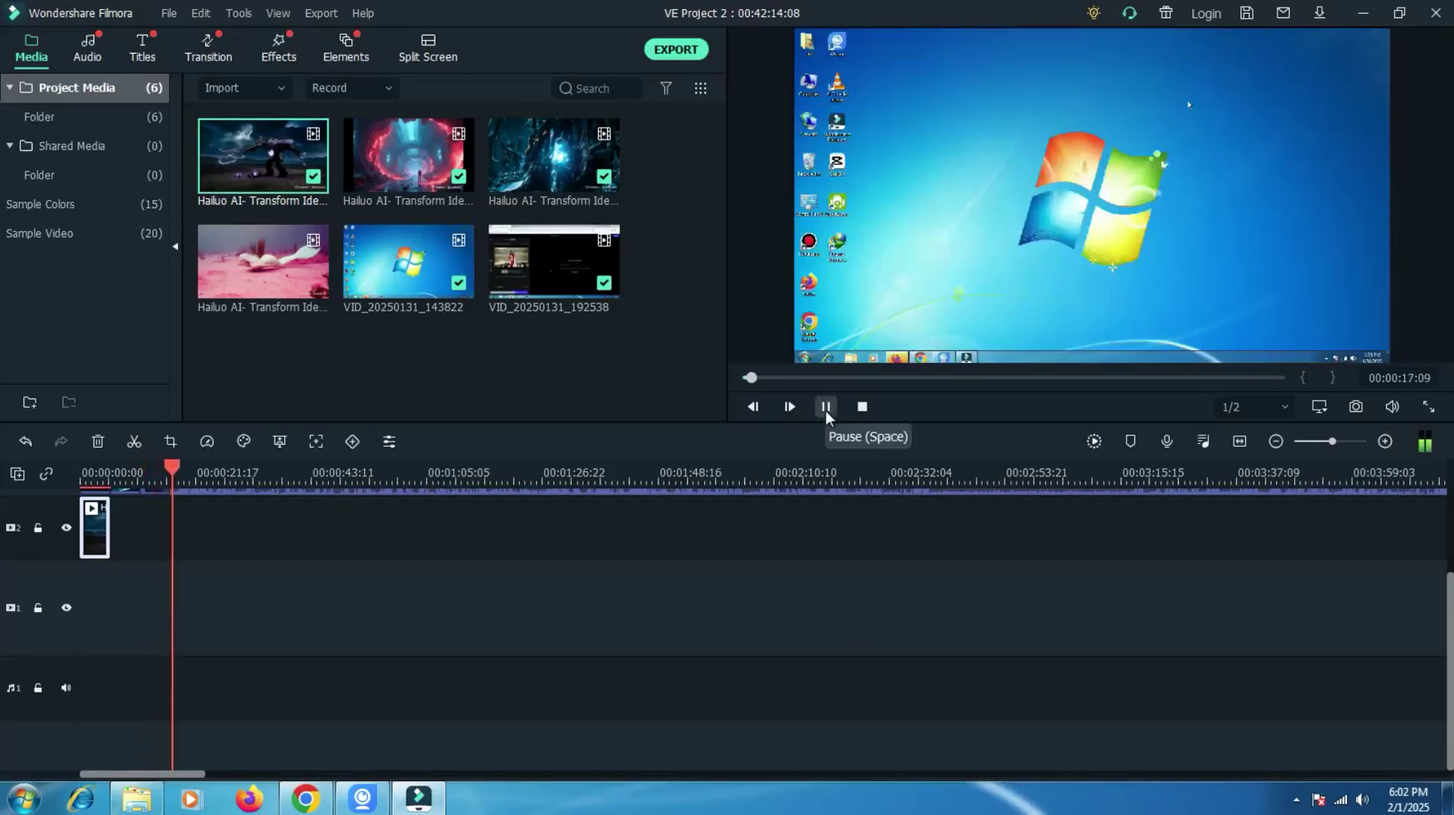
pyautogui.click(825, 408)
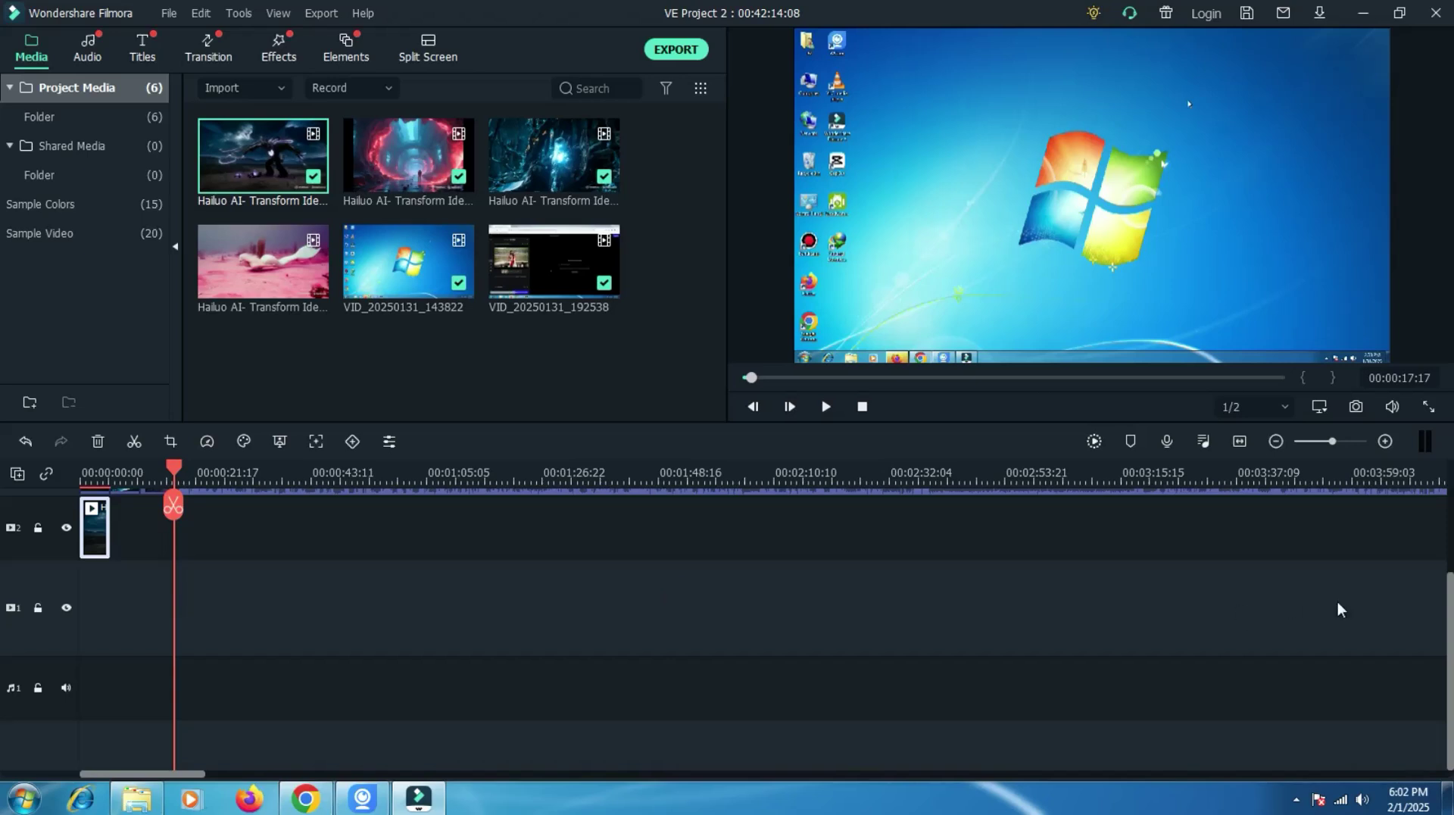
# Delete the Hailuo AI clip from the start of video track 2.
pyautogui.scroll(3, 1451, 623)
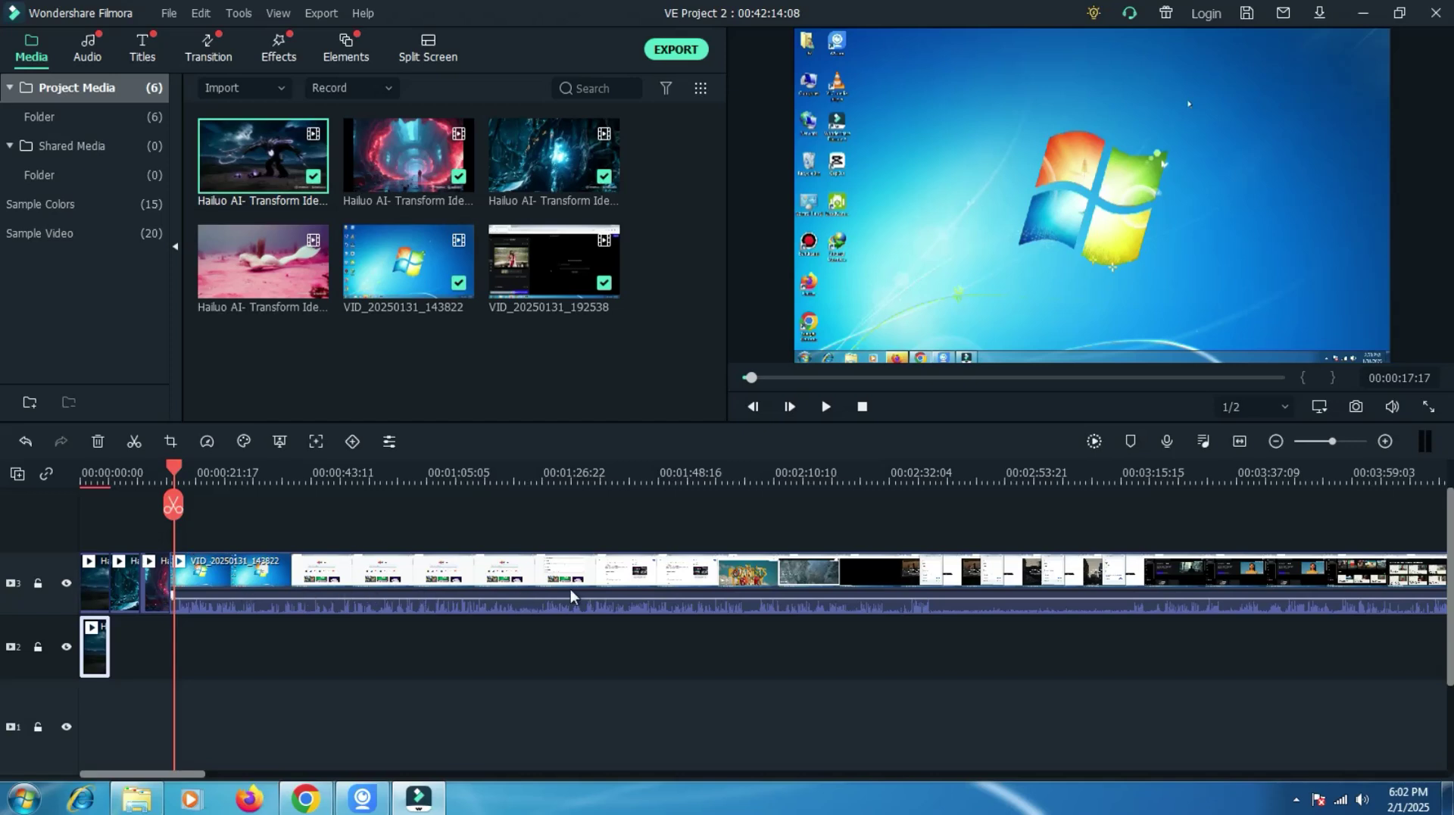
pyautogui.rightClick(94, 642)
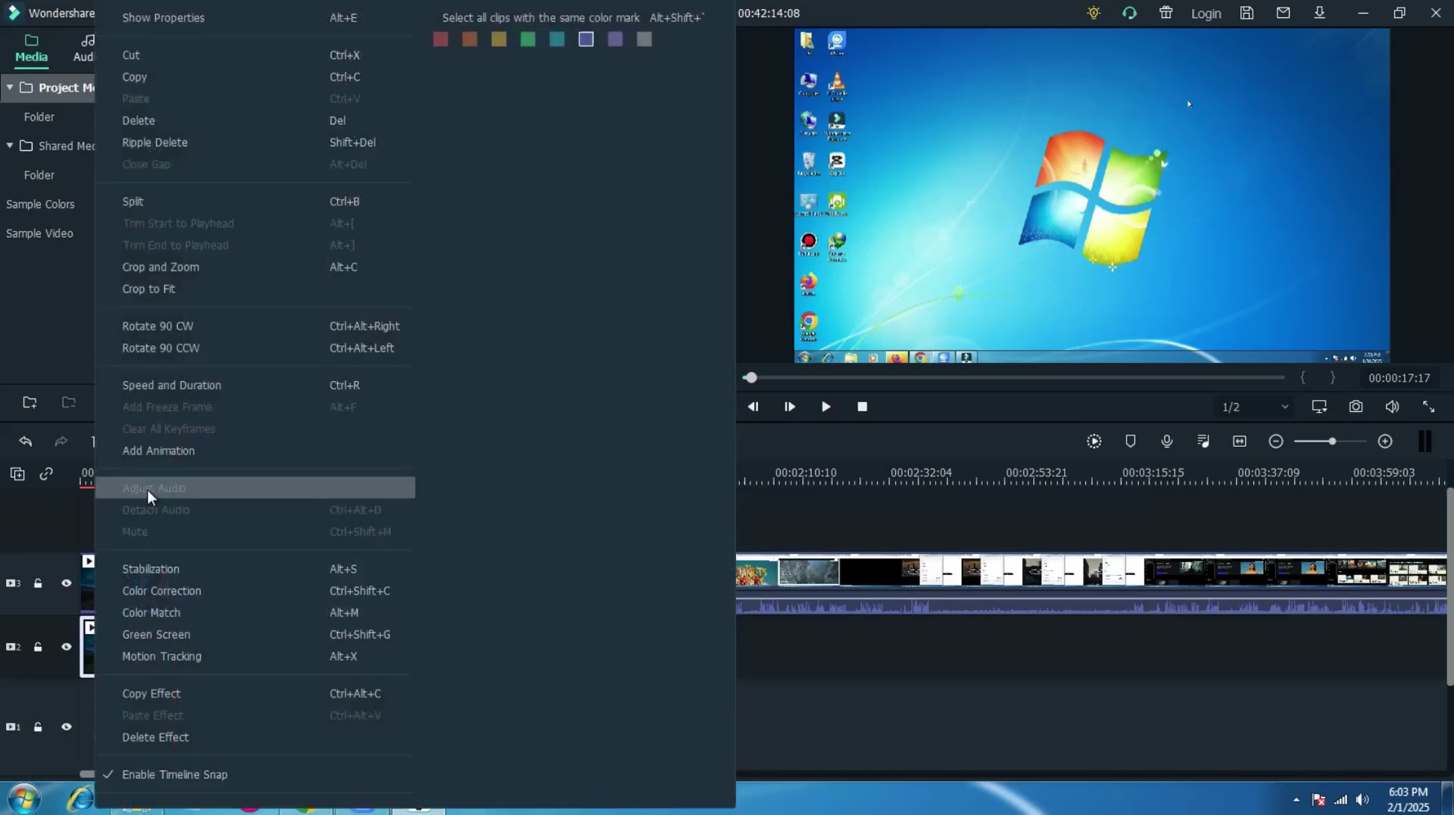
pyautogui.click(157, 120)
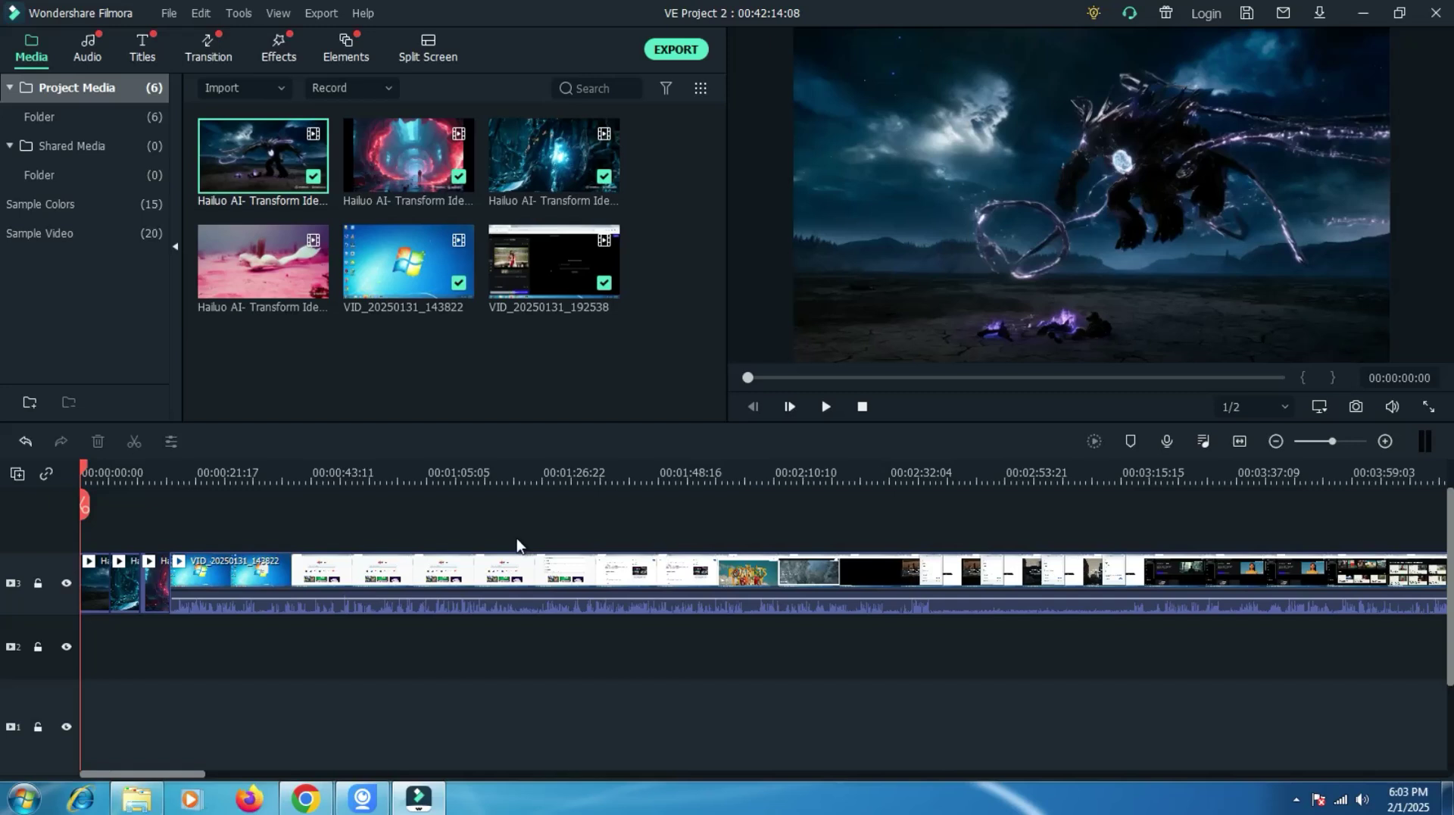
pyautogui.click(445, 355)
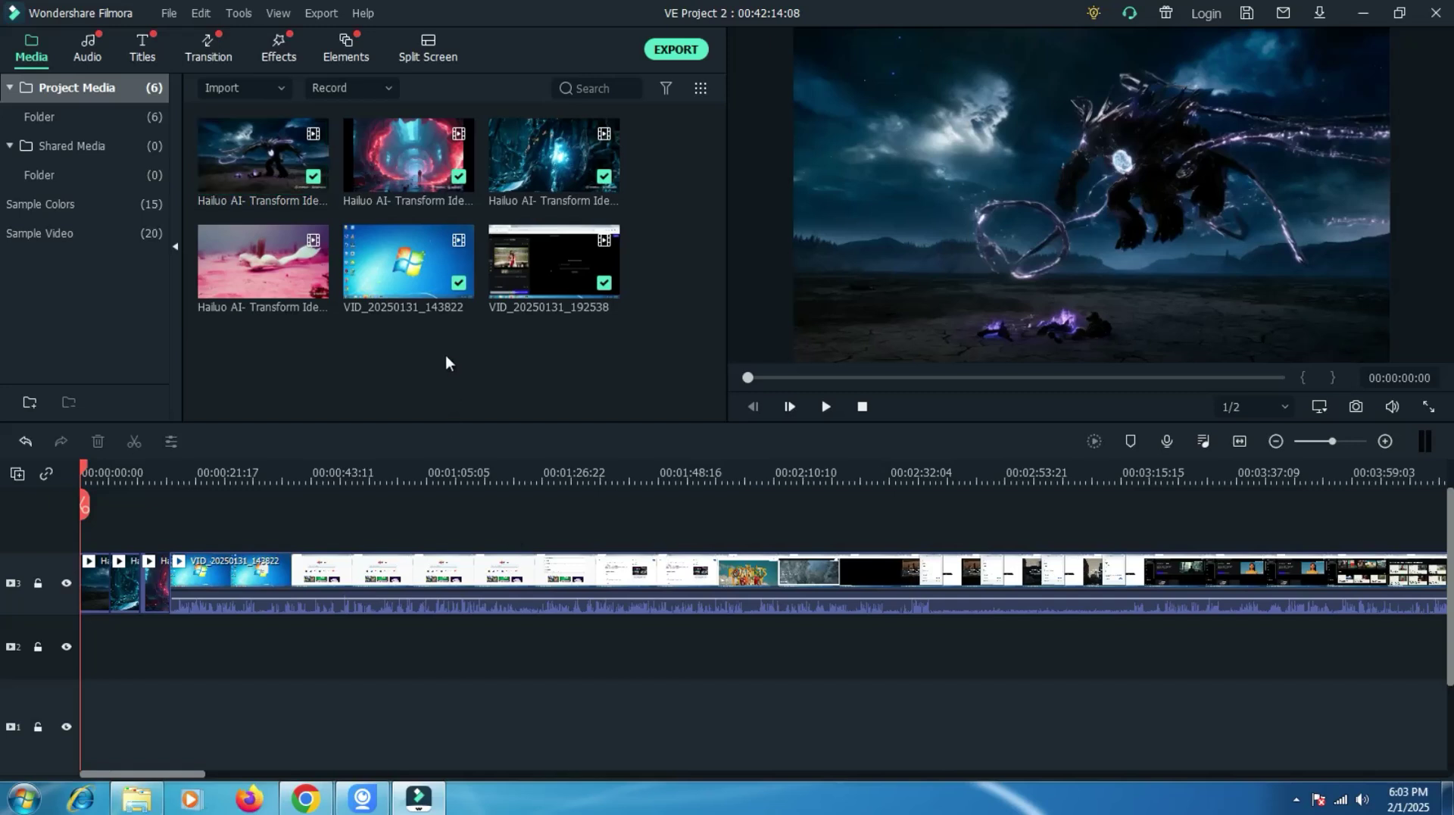
# Save the current project and save a copy as VE Project 3 in the Projects folder.
pyautogui.click(168, 13)
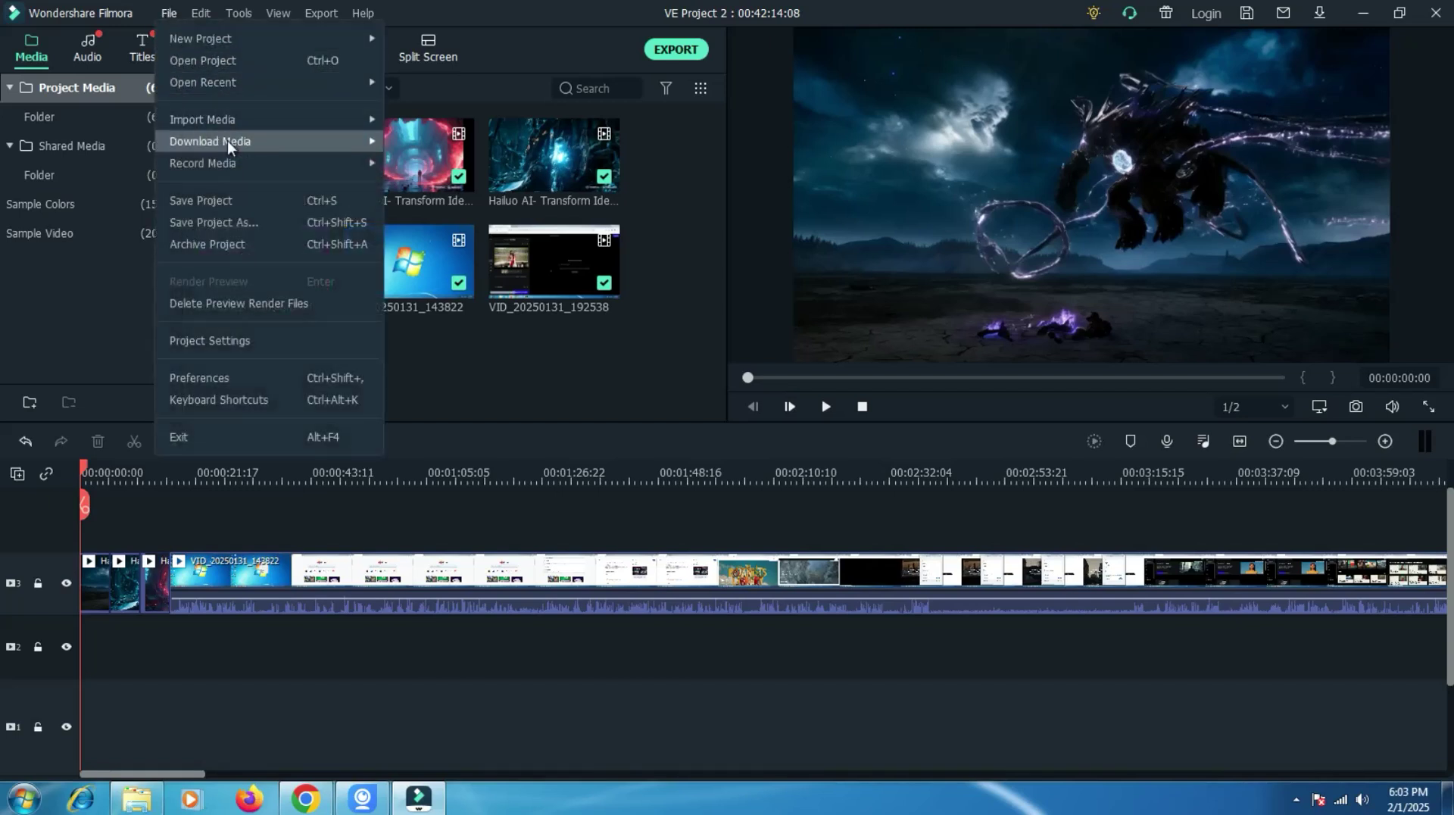
pyautogui.click(258, 201)
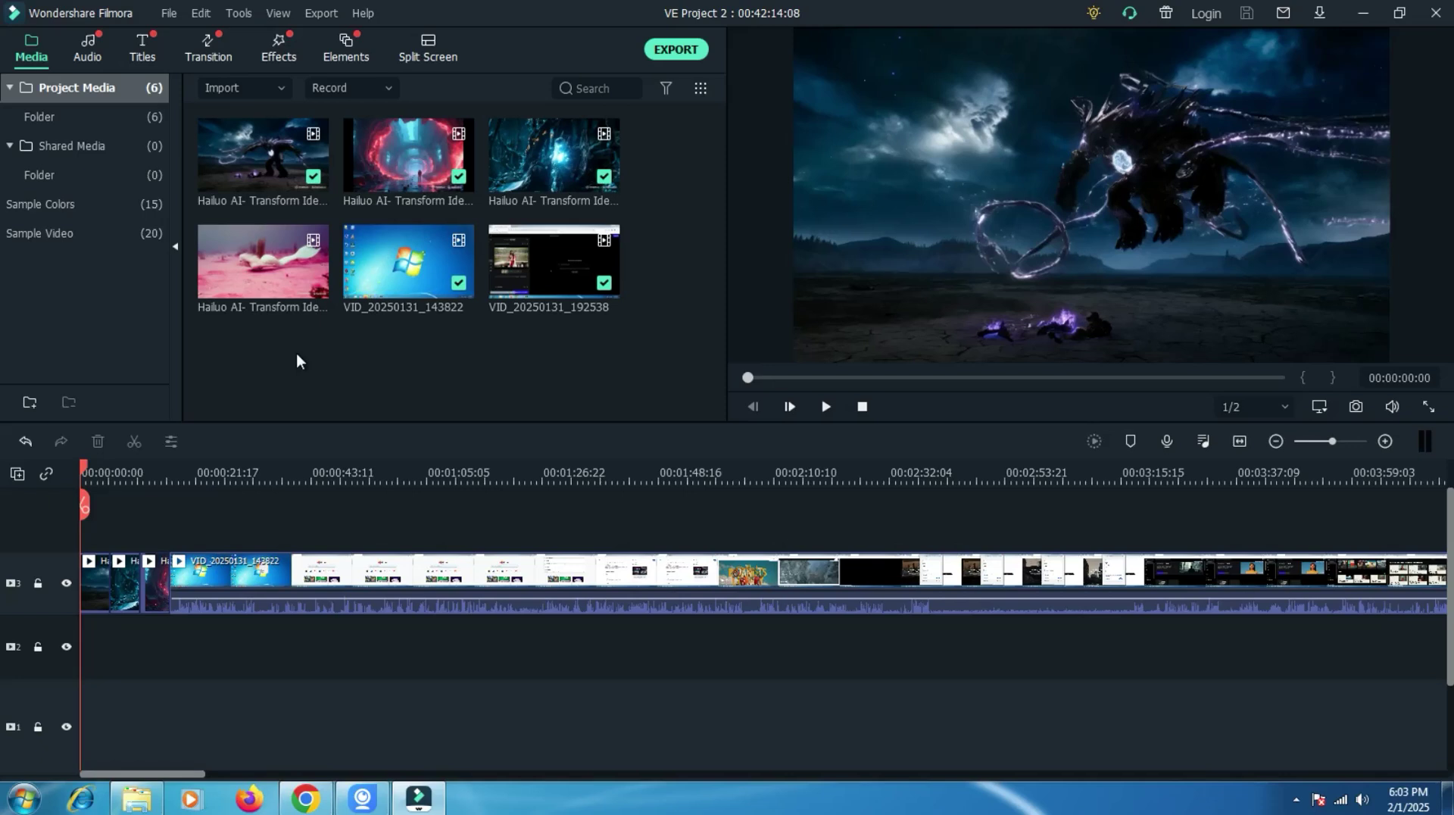
pyautogui.click(168, 13)
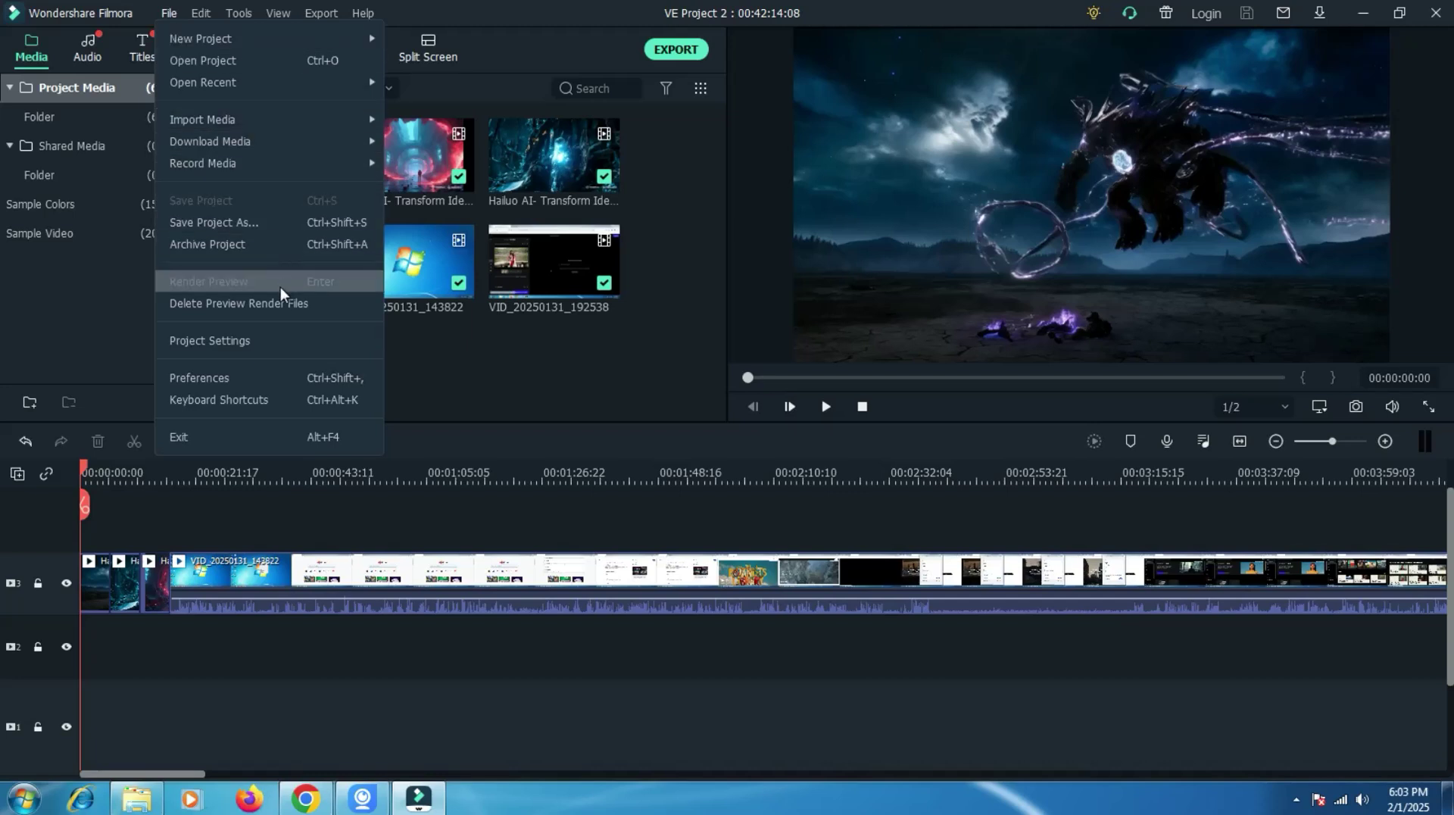
pyautogui.click(238, 221)
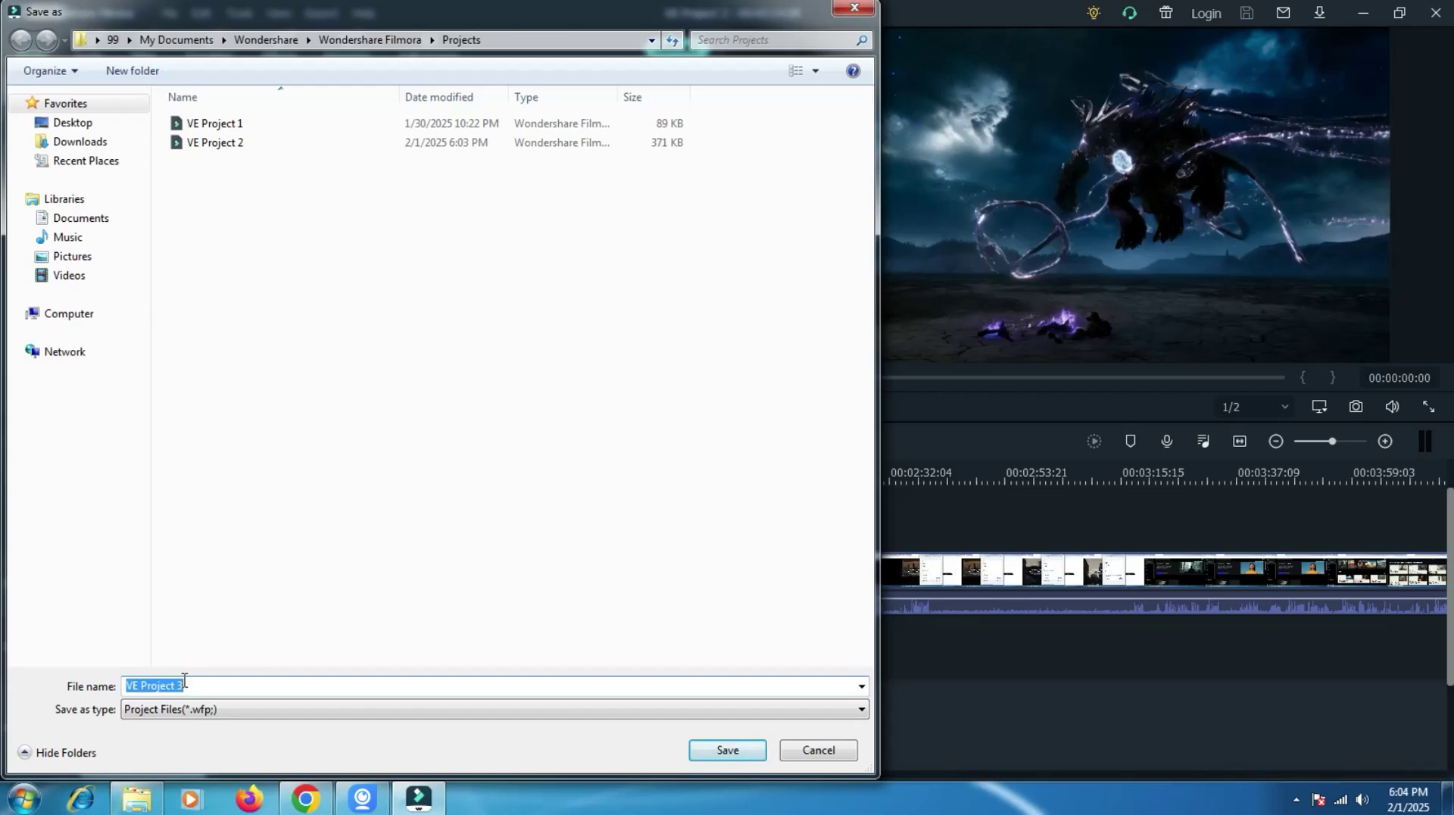
pyautogui.click(713, 752)
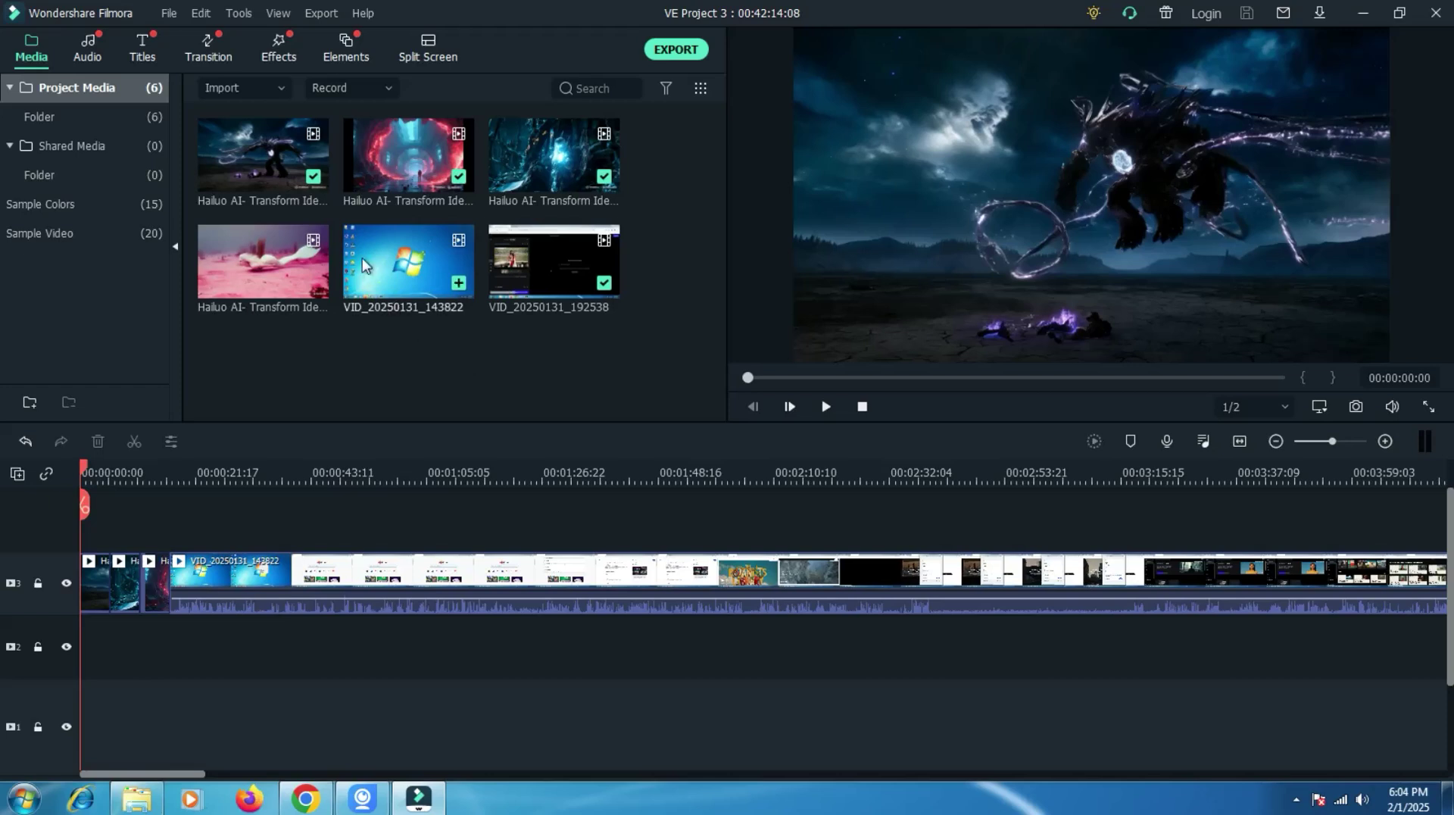
pyautogui.click(170, 15)
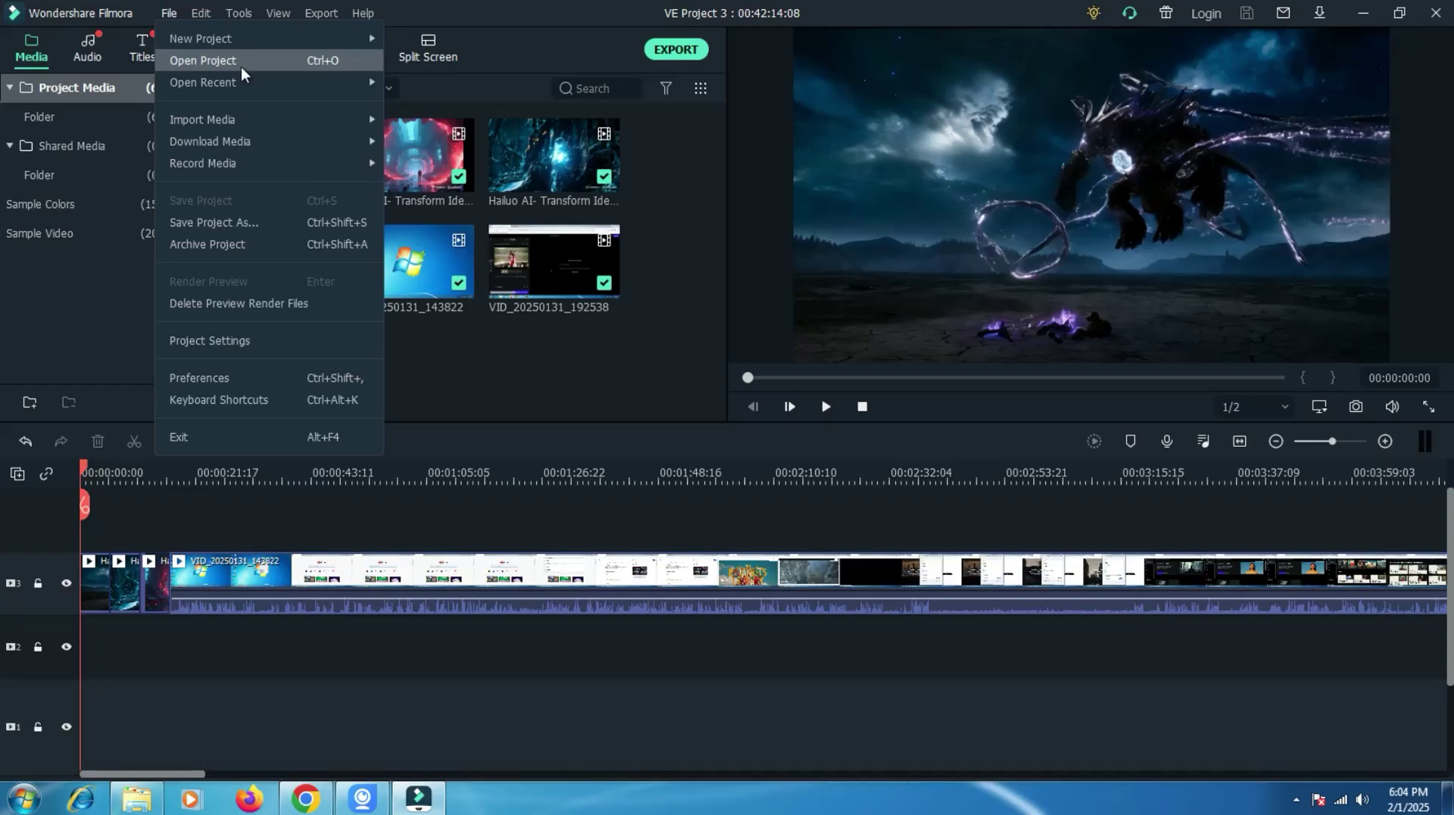
pyautogui.moveTo(239, 81)
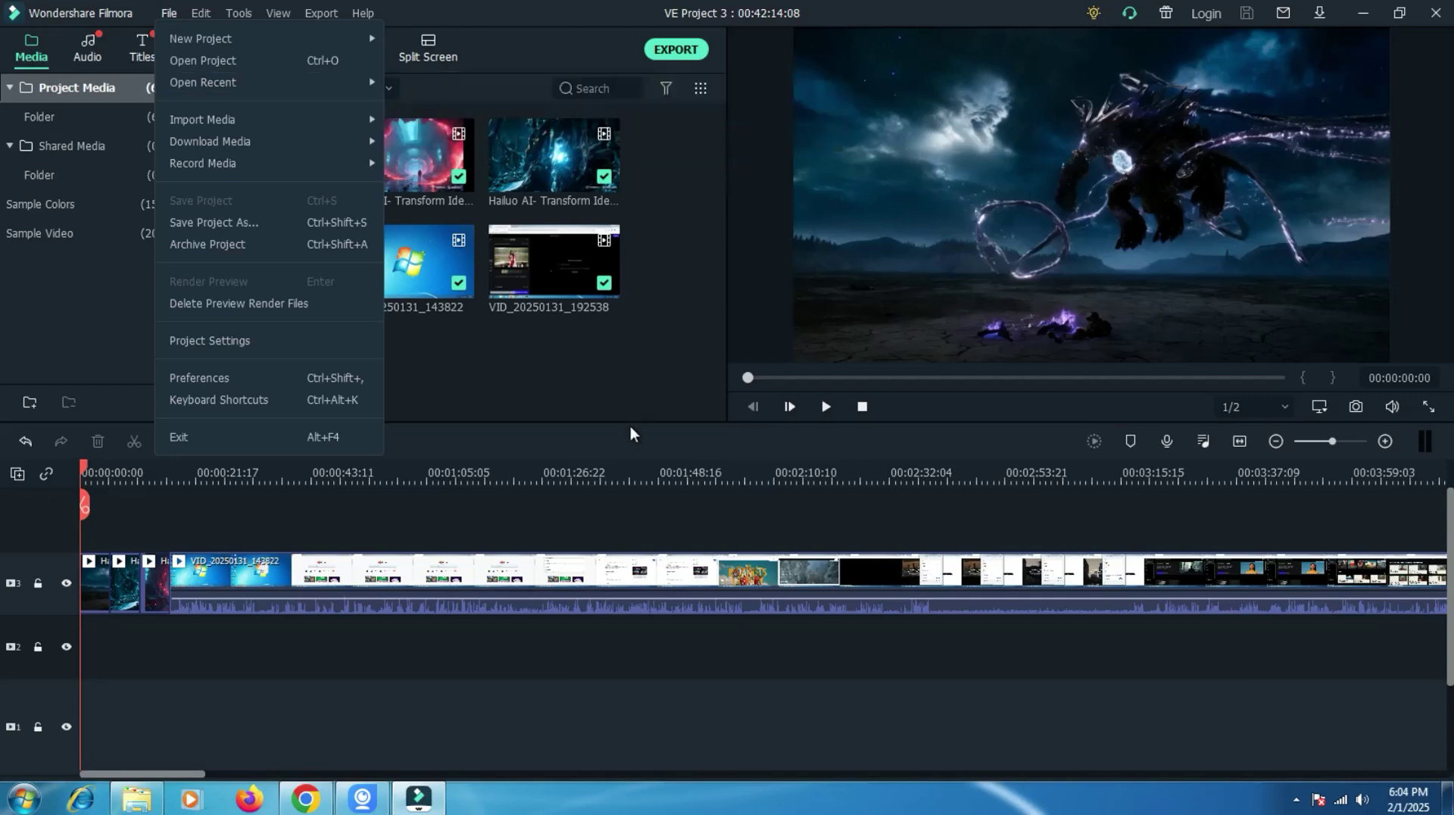
pyautogui.click(489, 523)
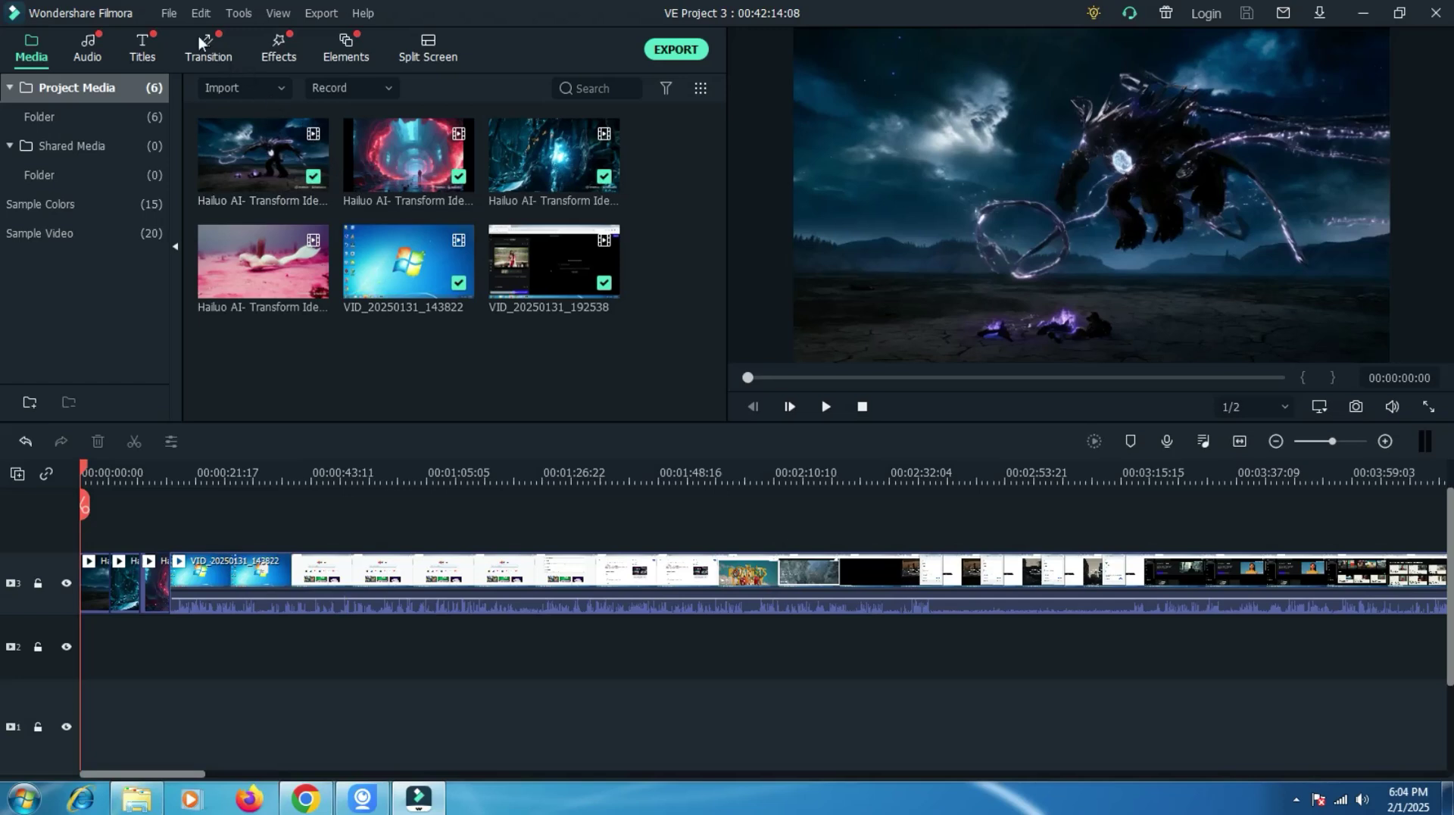
pyautogui.click(162, 17)
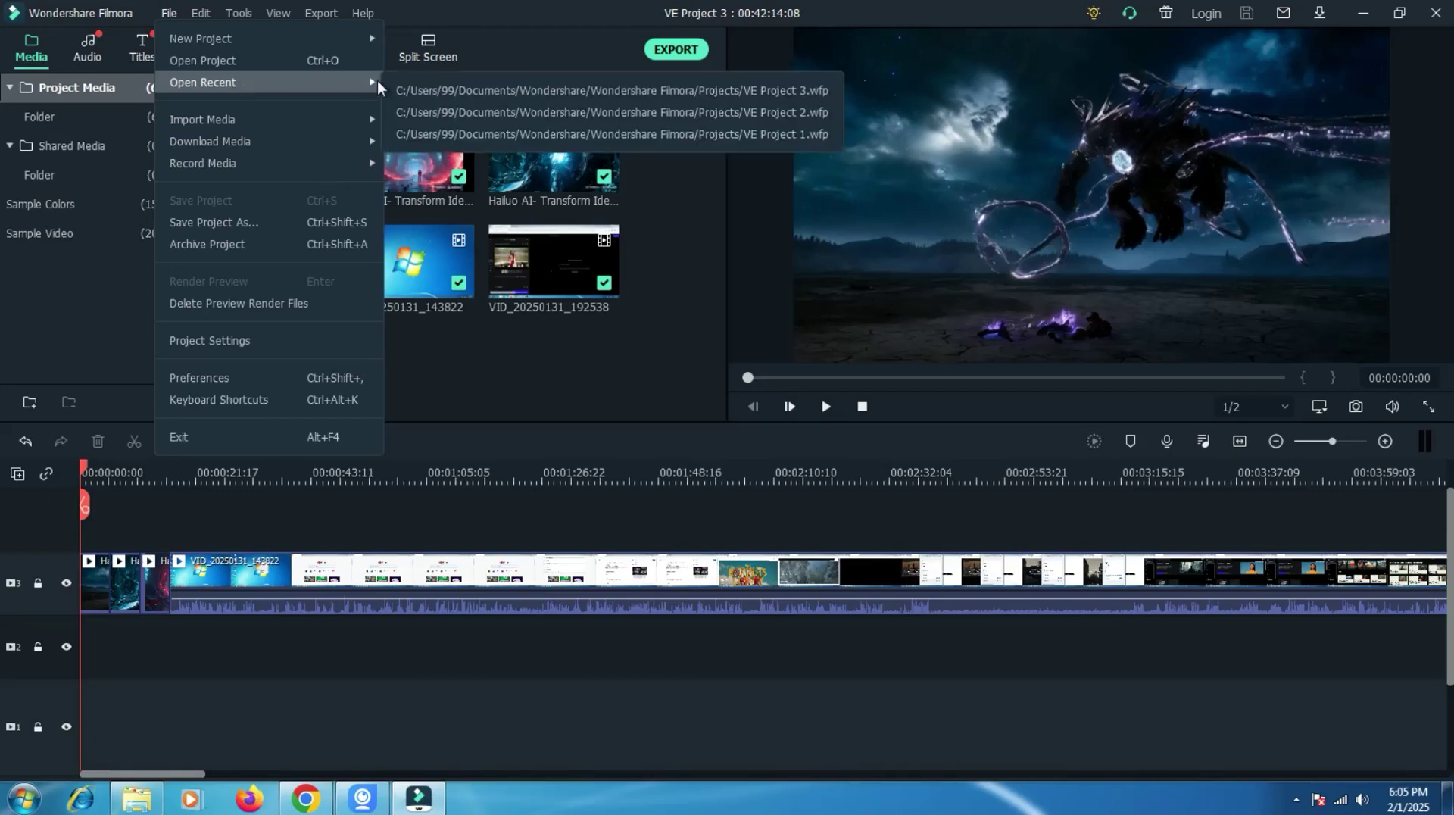
pyautogui.moveTo(247, 120)
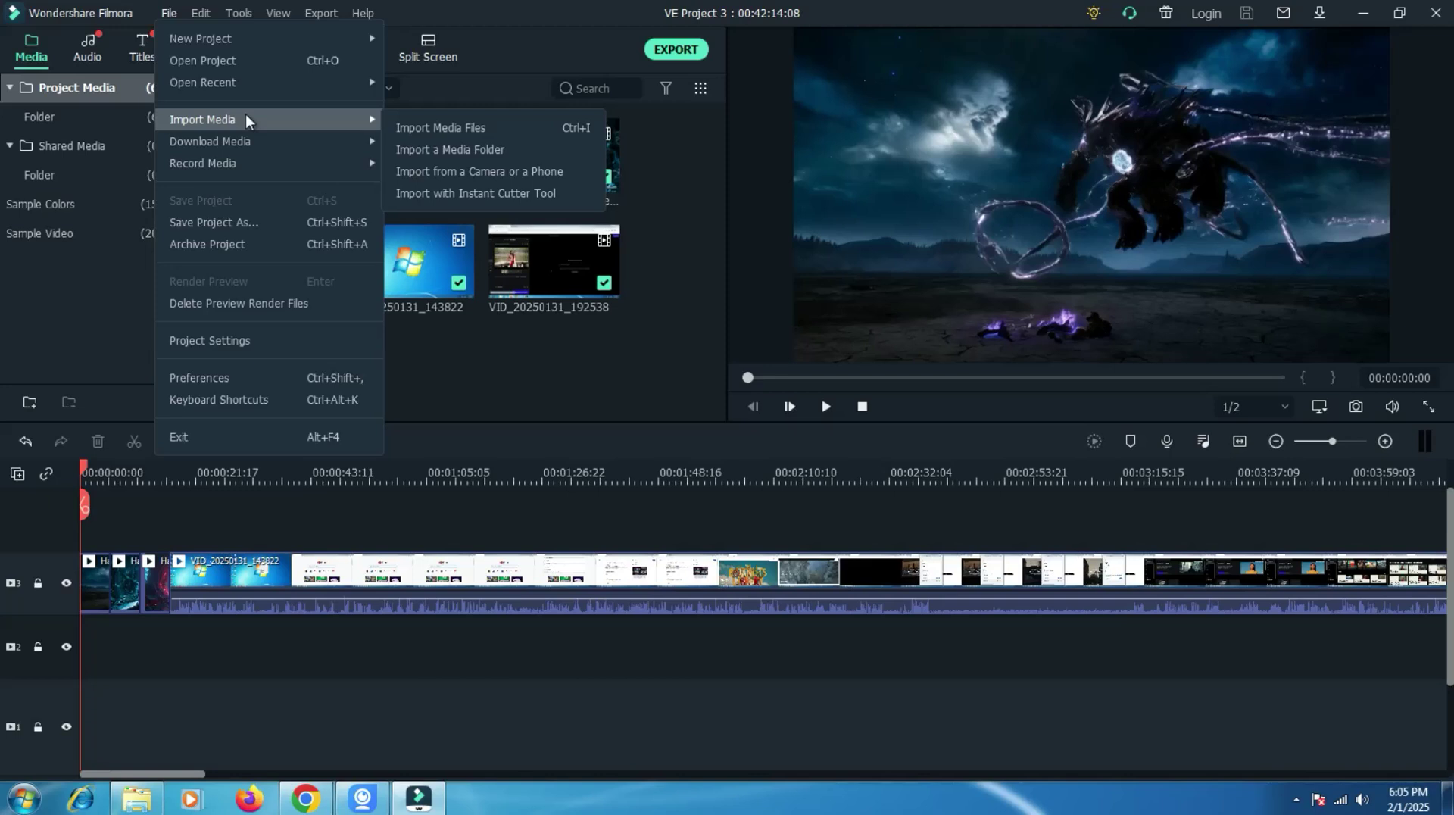
pyautogui.click(526, 365)
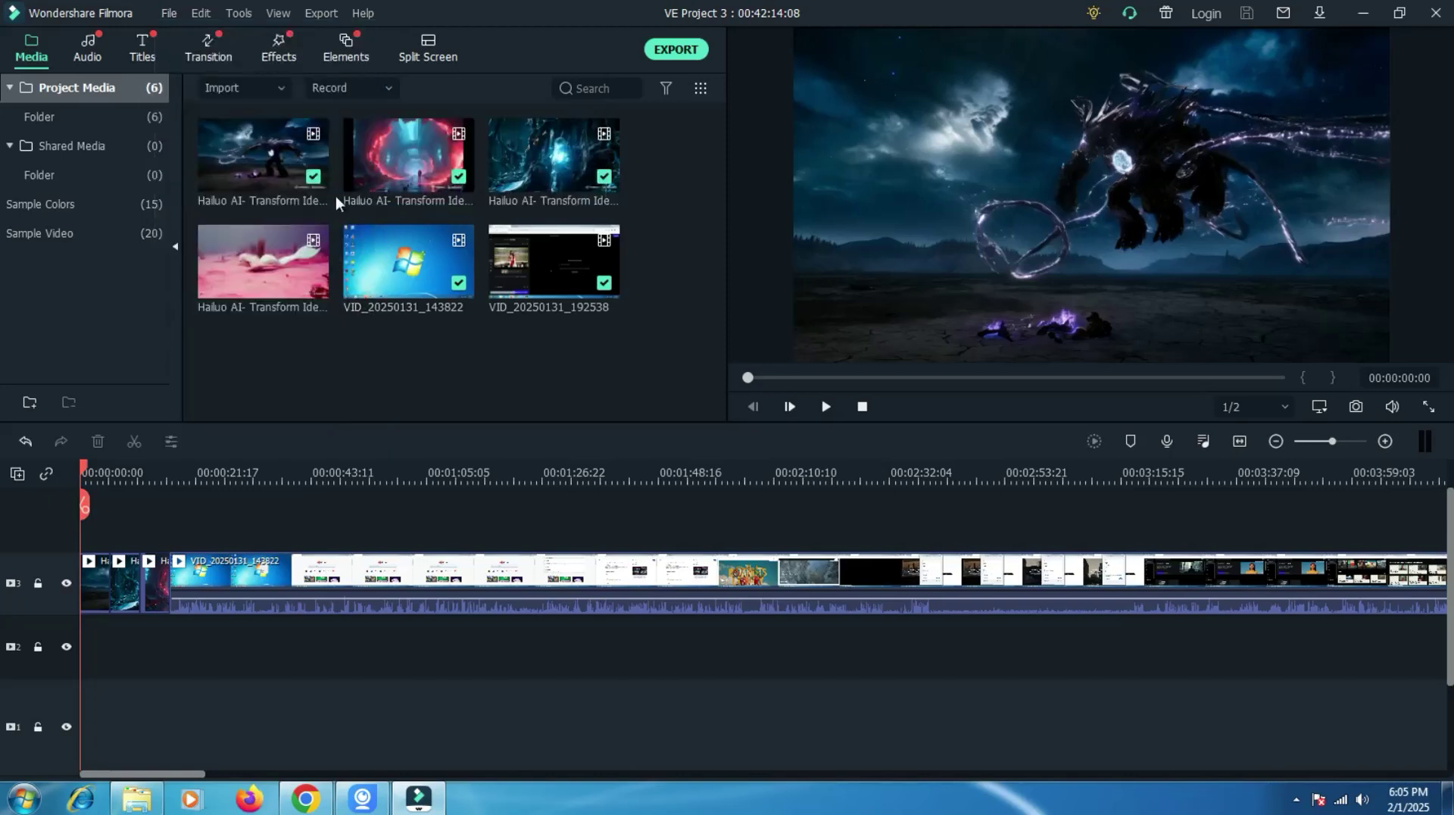
# Create a new 16:9 (Widescreen) project and widen the preview area by narrowing the media area.
pyautogui.click(168, 14)
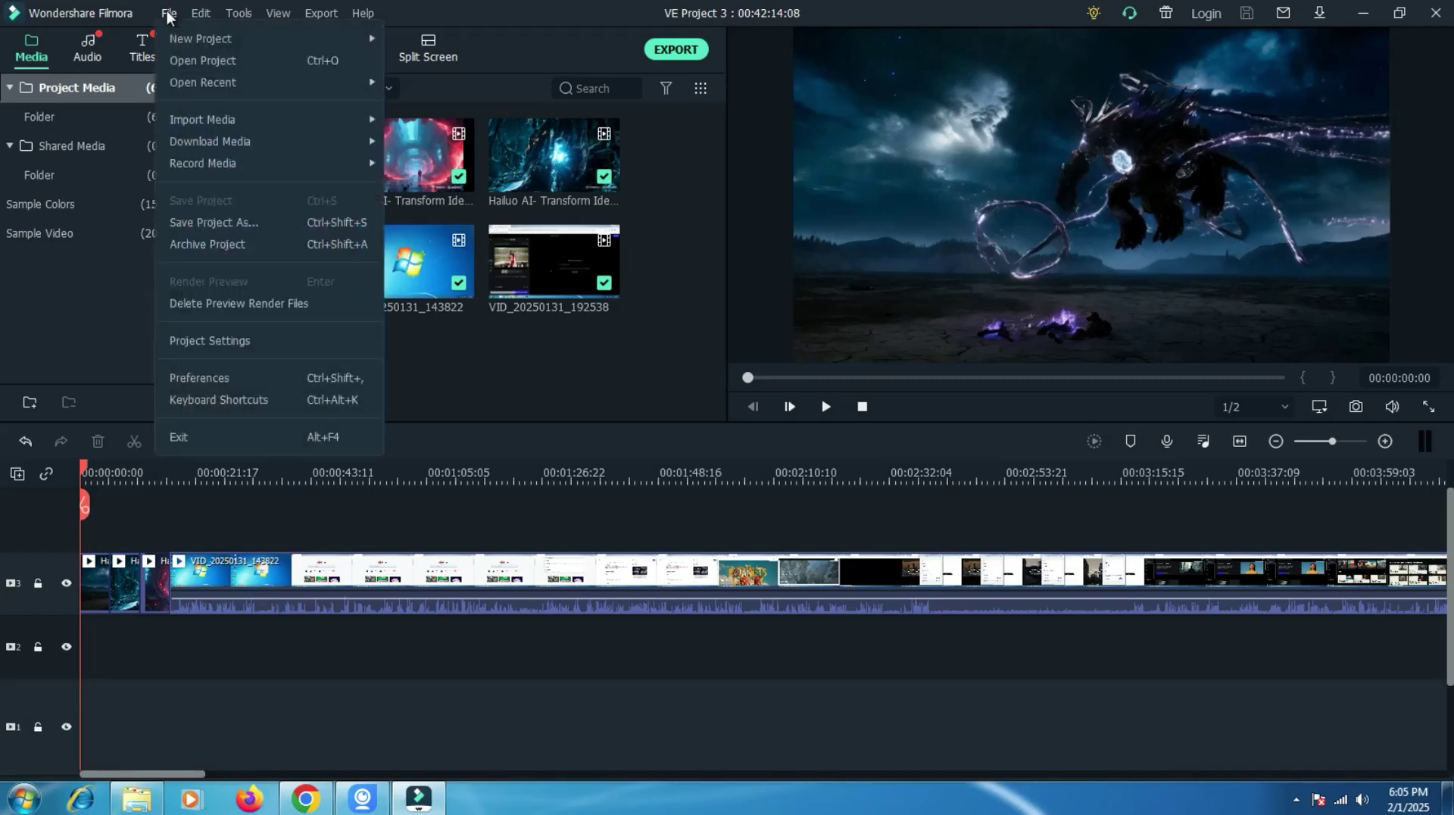
pyautogui.moveTo(208, 36)
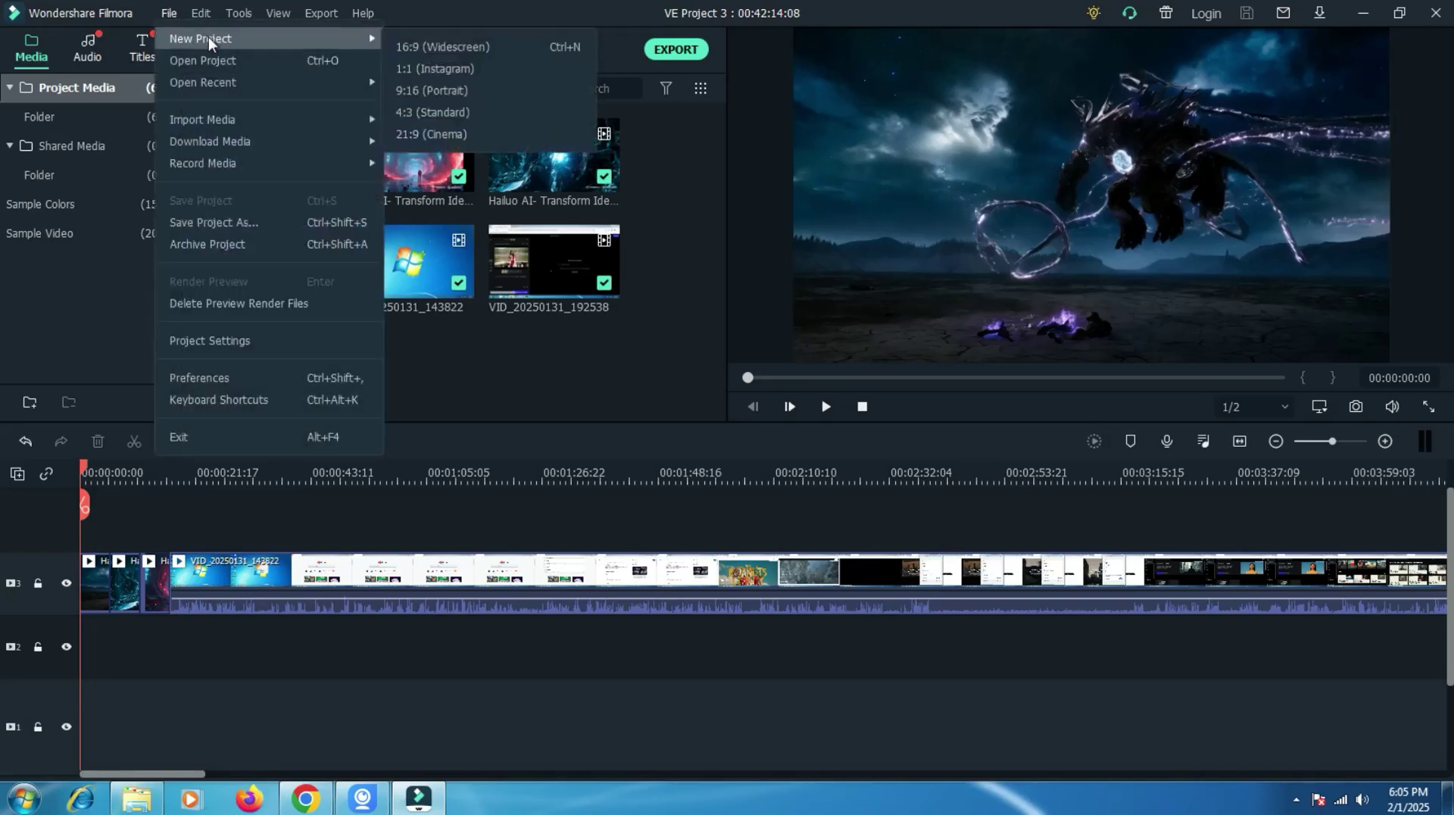
pyautogui.click(464, 46)
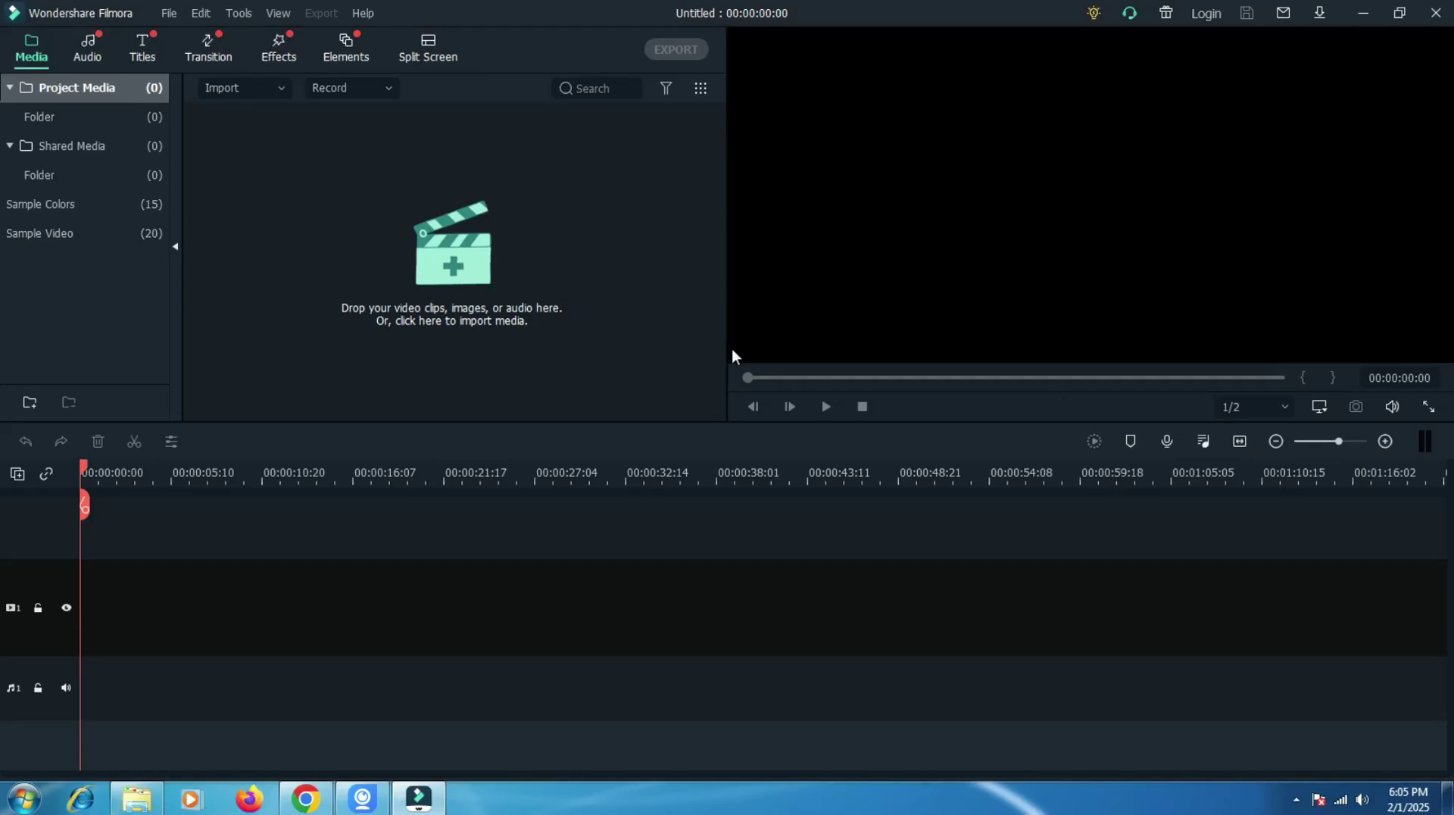
pyautogui.moveTo(727, 348); pyautogui.dragTo(662, 350)
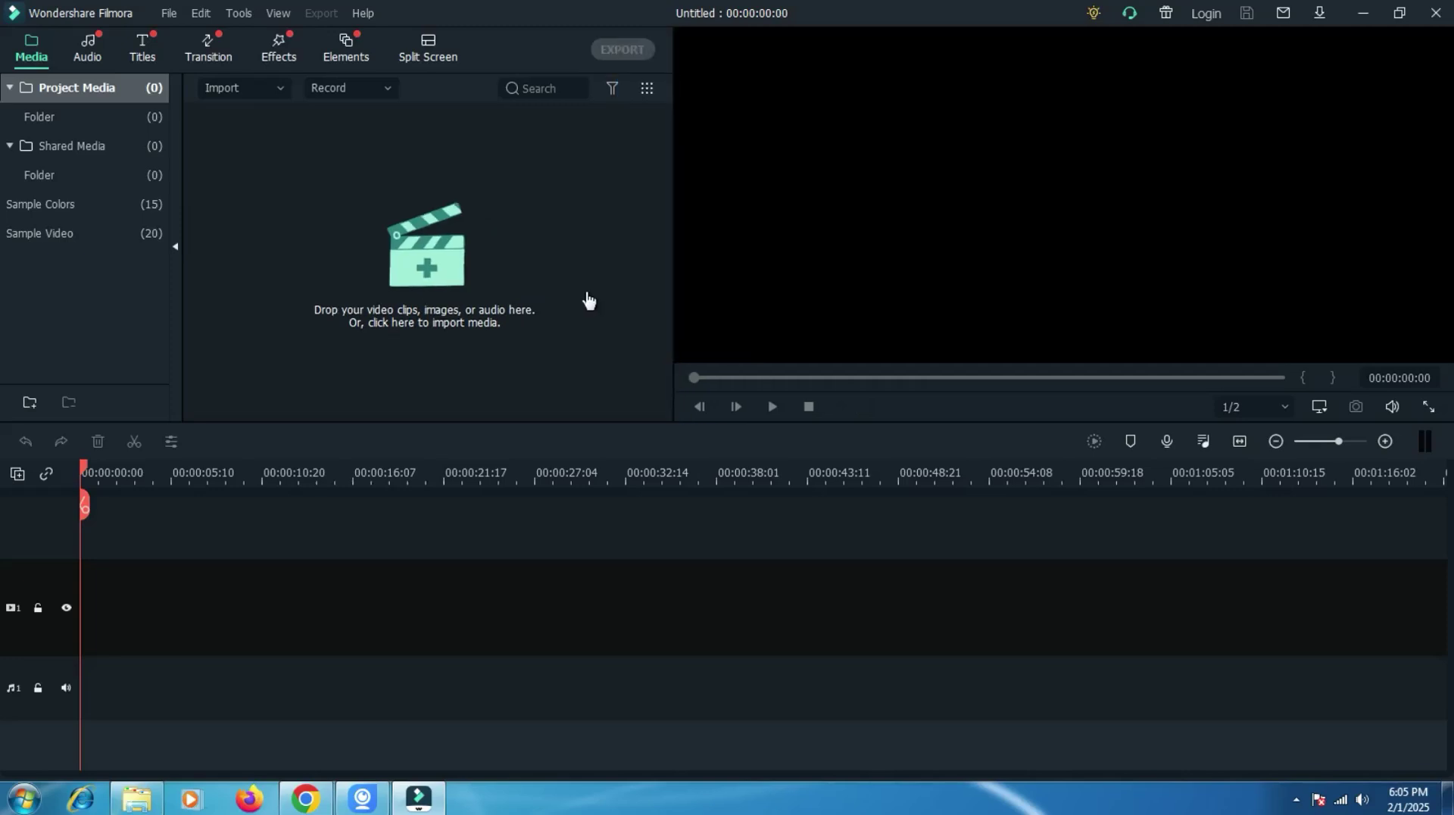
# Open the file chooser for importing media files into the new project.
pyautogui.click(164, 14)
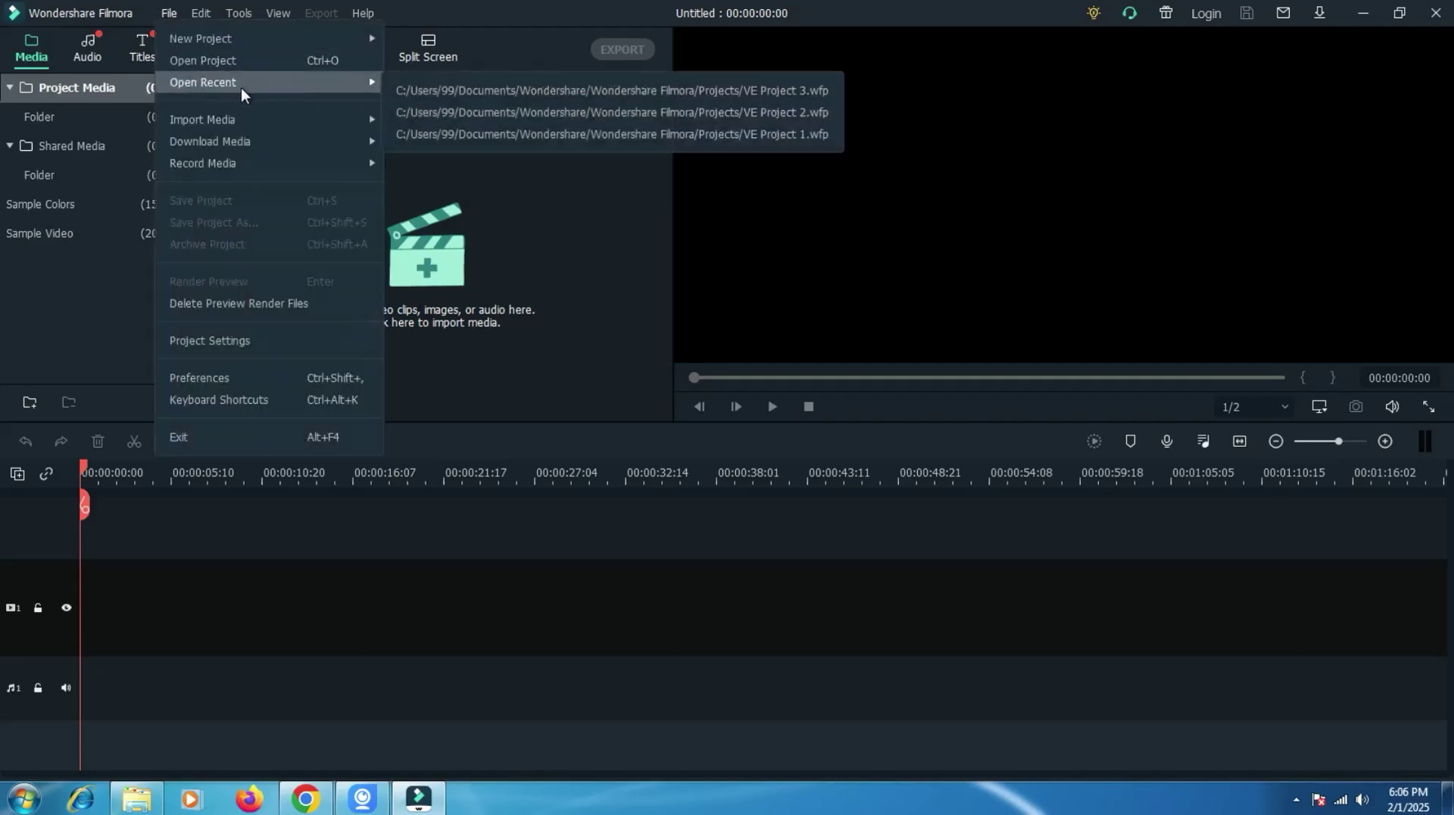
pyautogui.moveTo(238, 115)
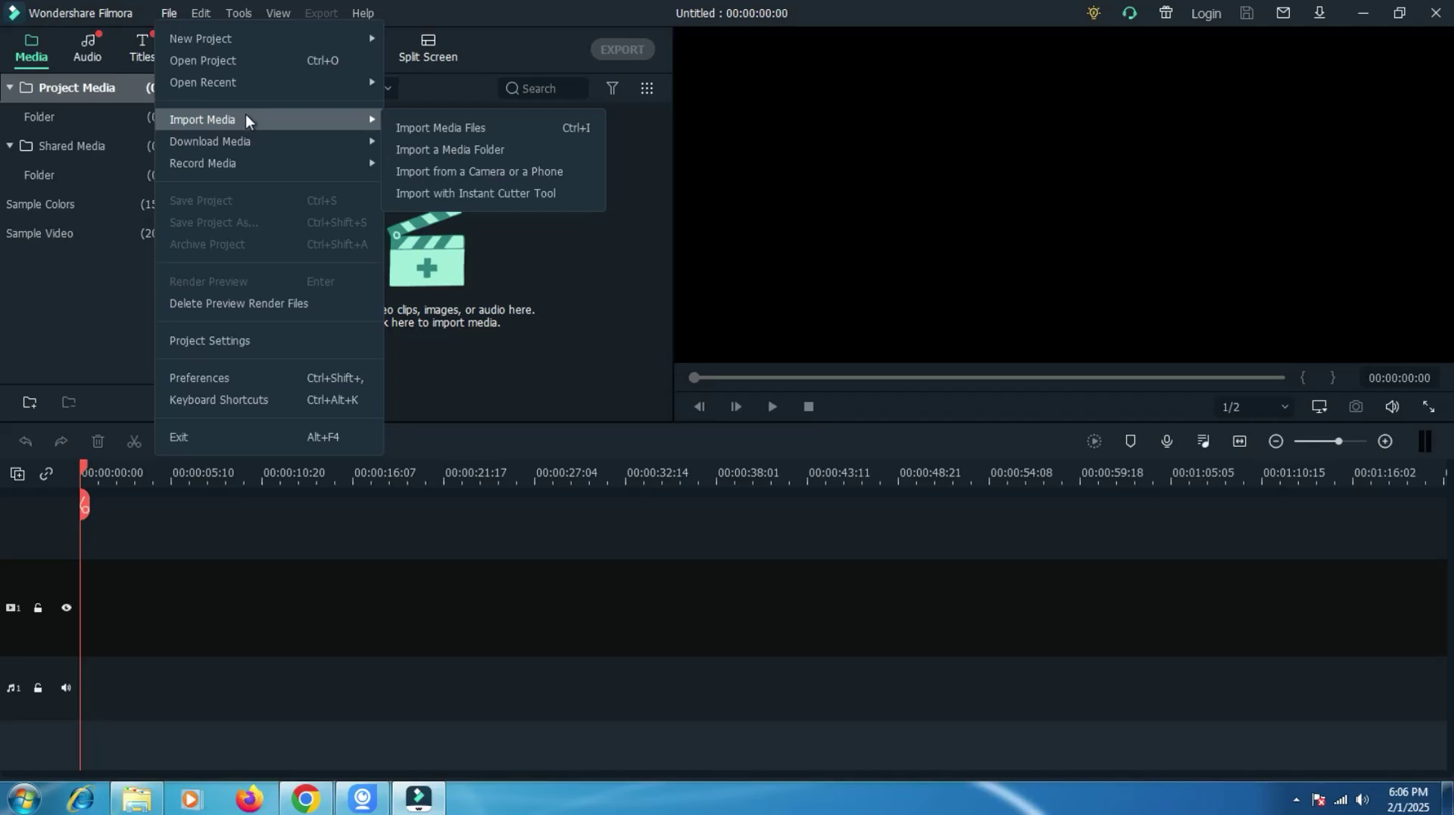
pyautogui.click(475, 128)
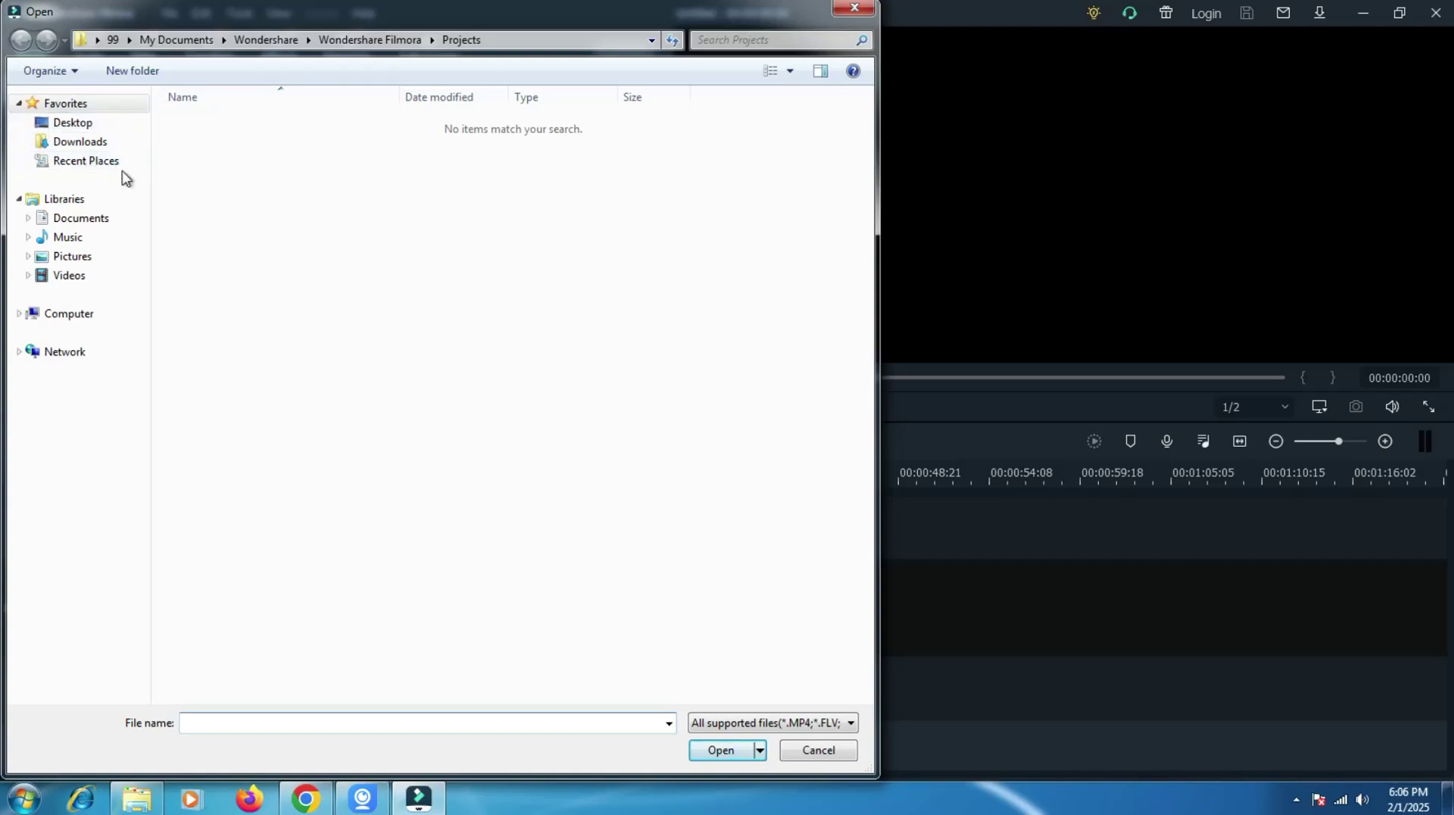
pyautogui.click(78, 318)
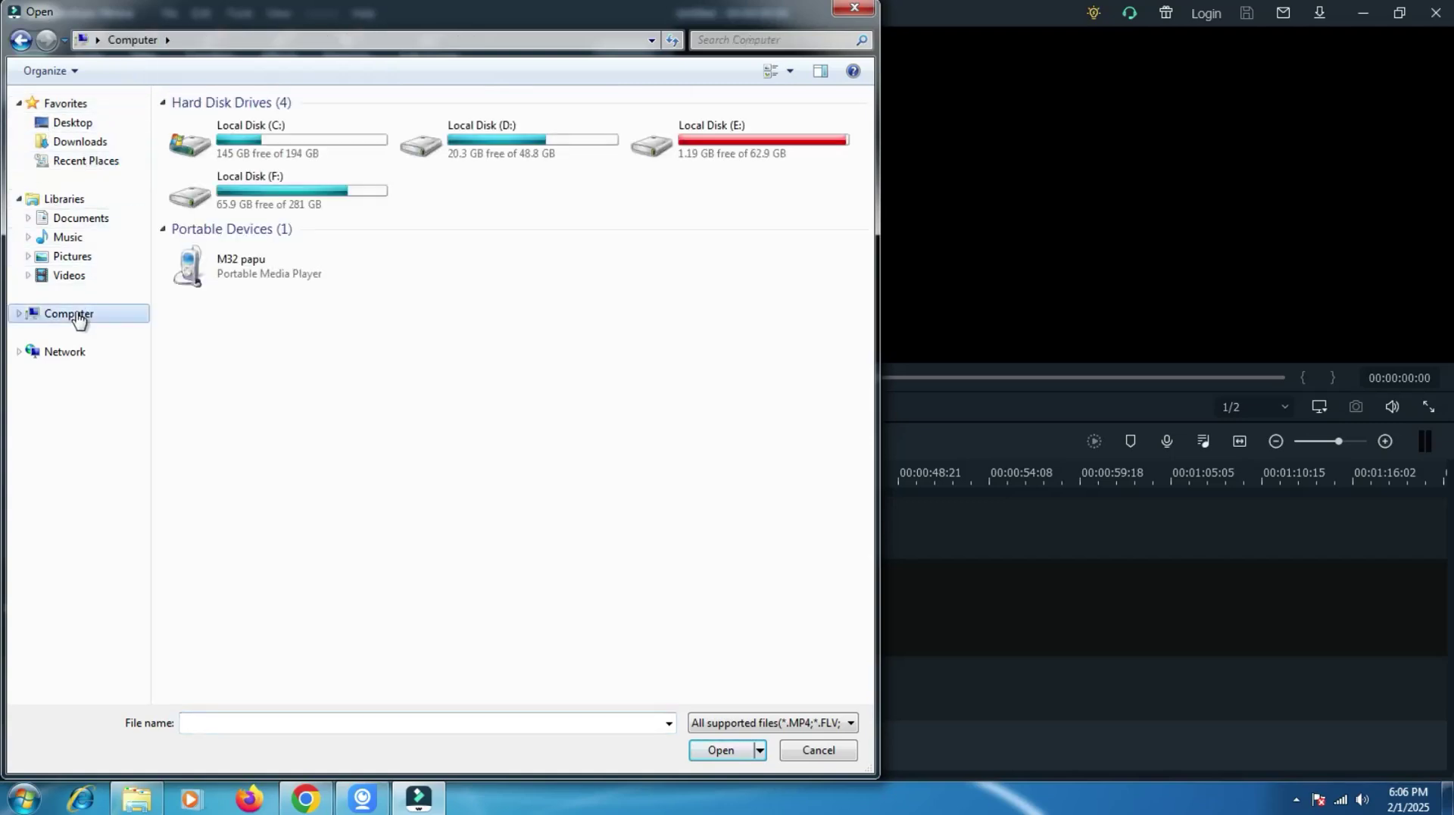
pyautogui.doubleClick(697, 149)
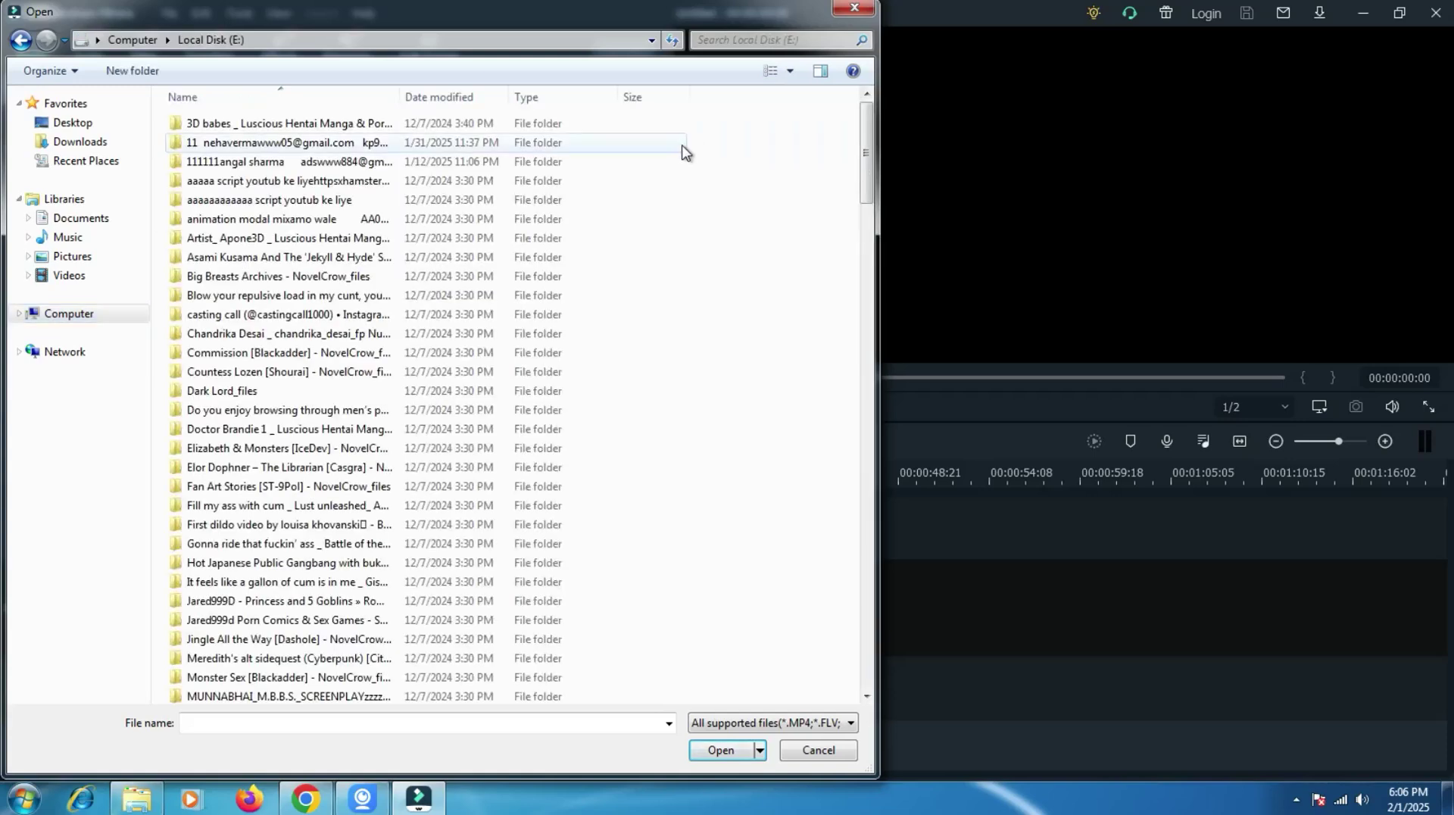
pyautogui.scroll(-7, 300, 341)
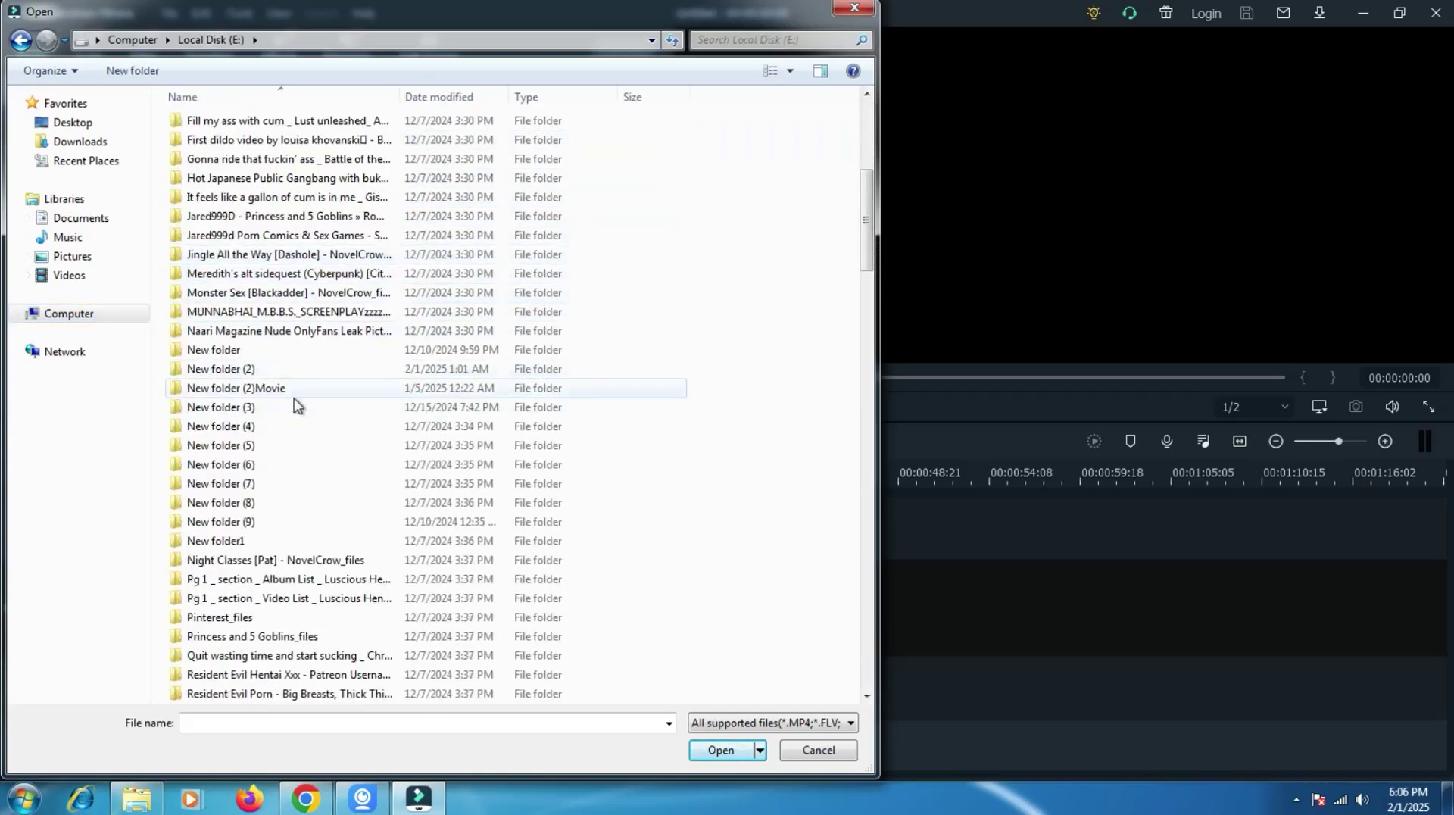
pyautogui.doubleClick(253, 377)
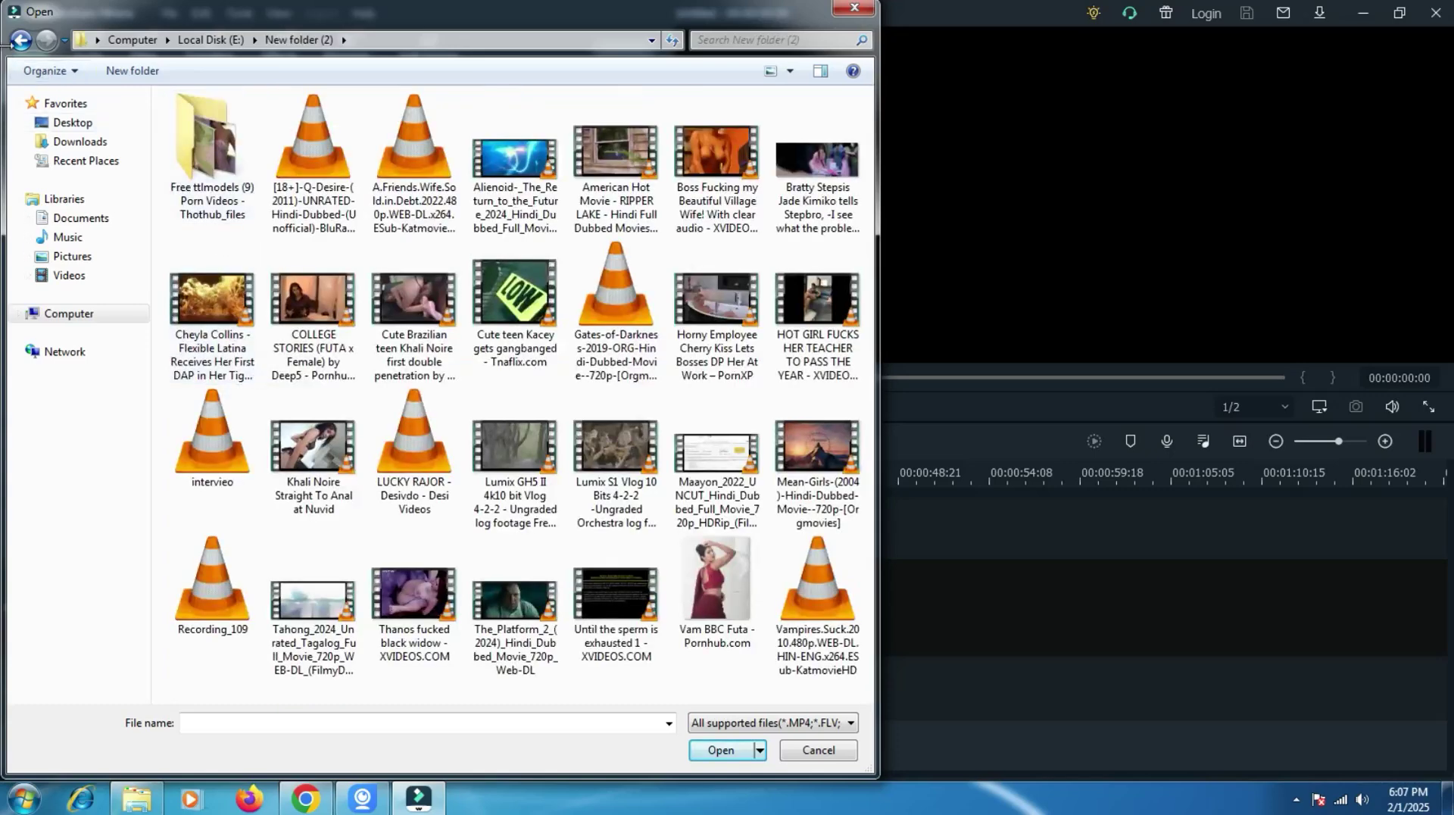
pyautogui.click(20, 41)
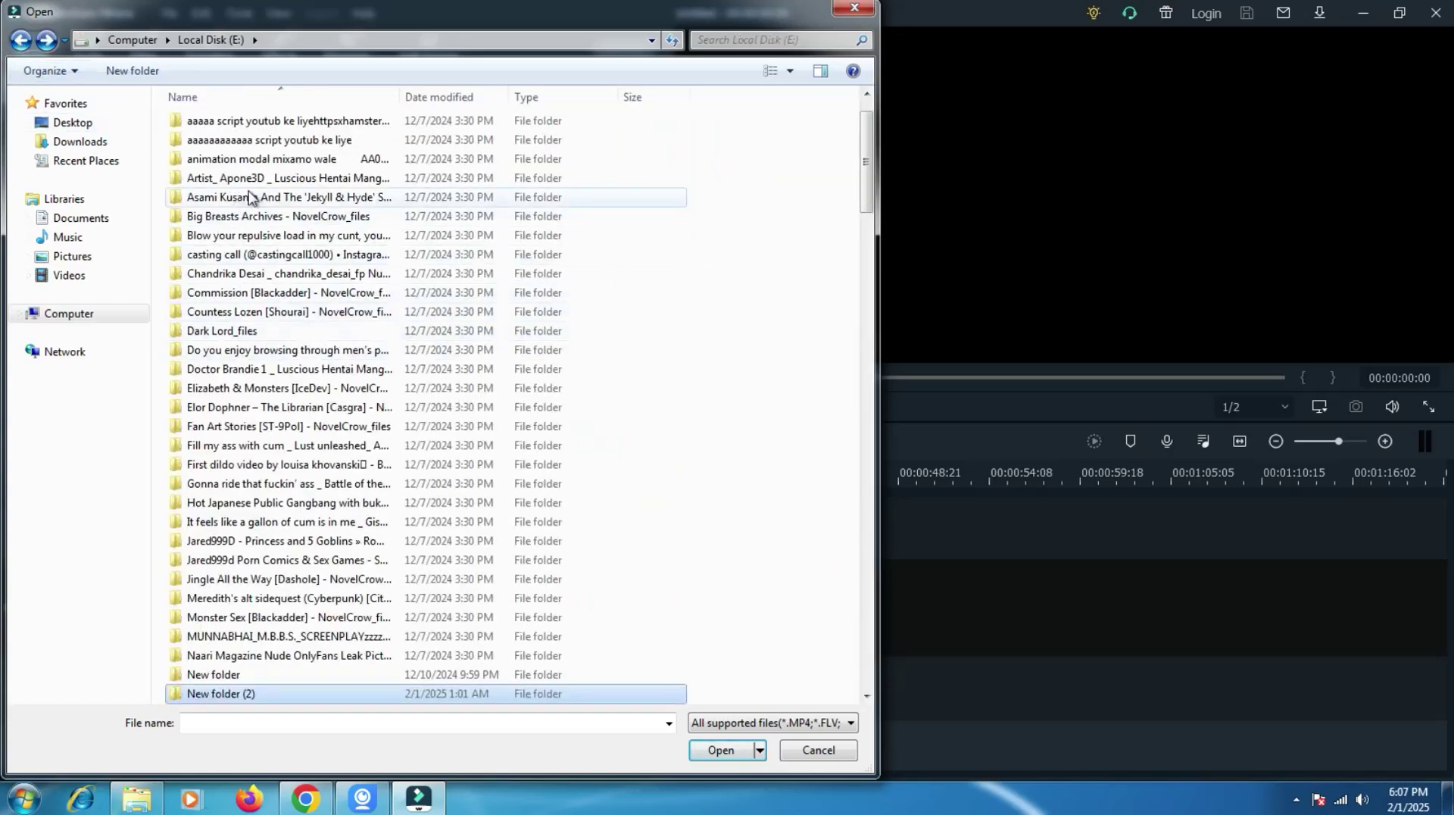
pyautogui.scroll(-3, 279, 217)
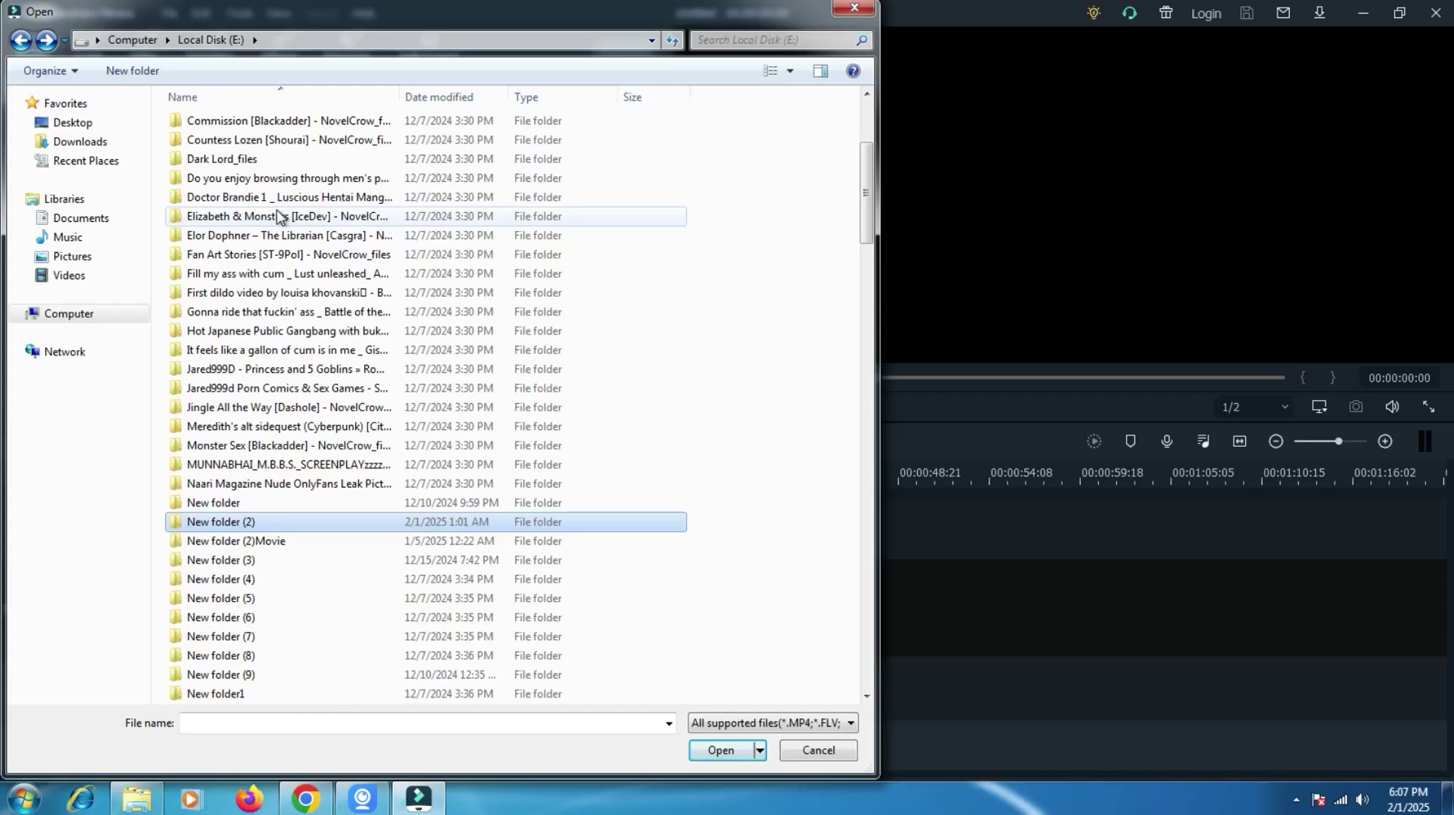
pyautogui.doubleClick(256, 541)
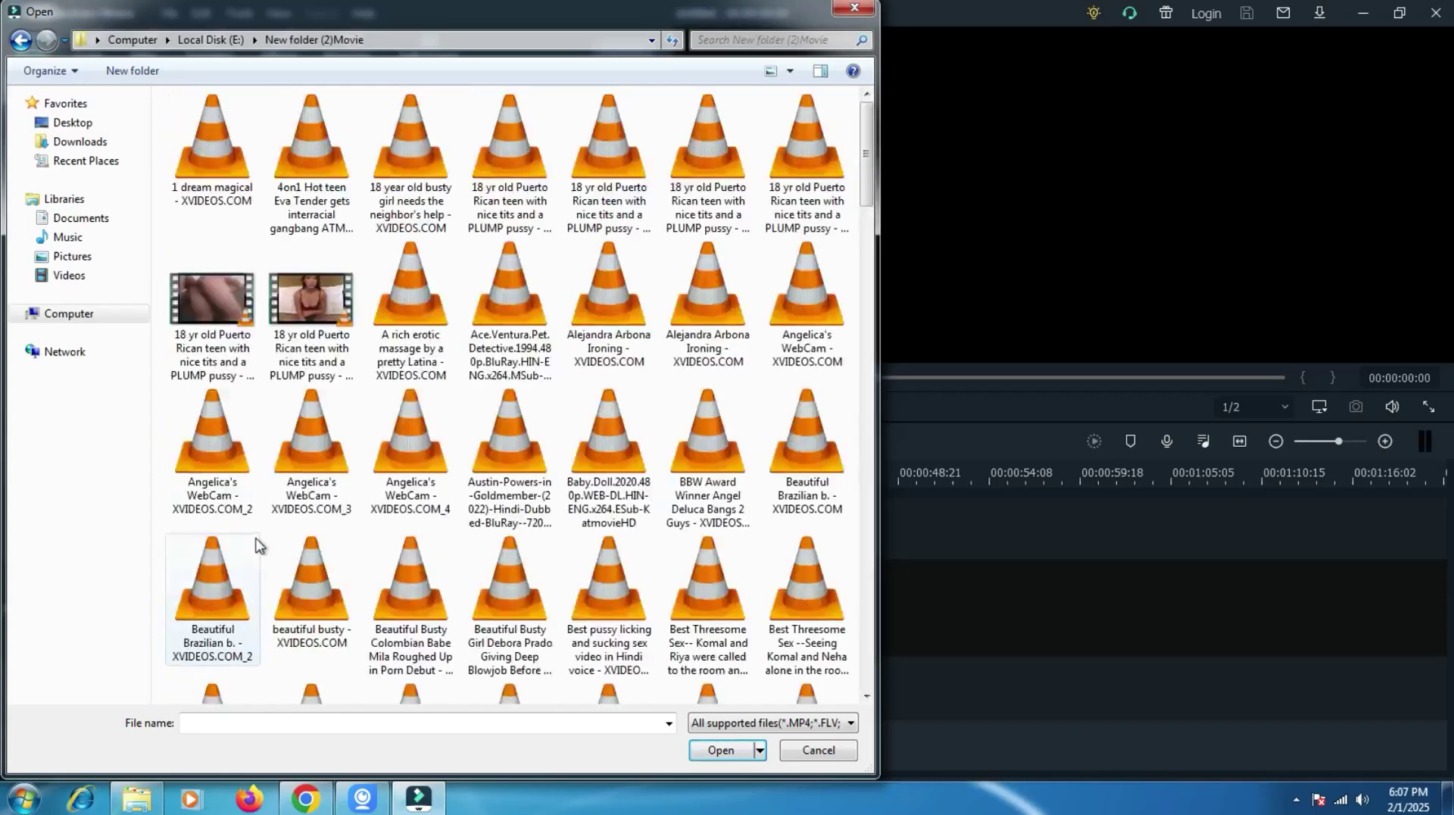
pyautogui.click(19, 41)
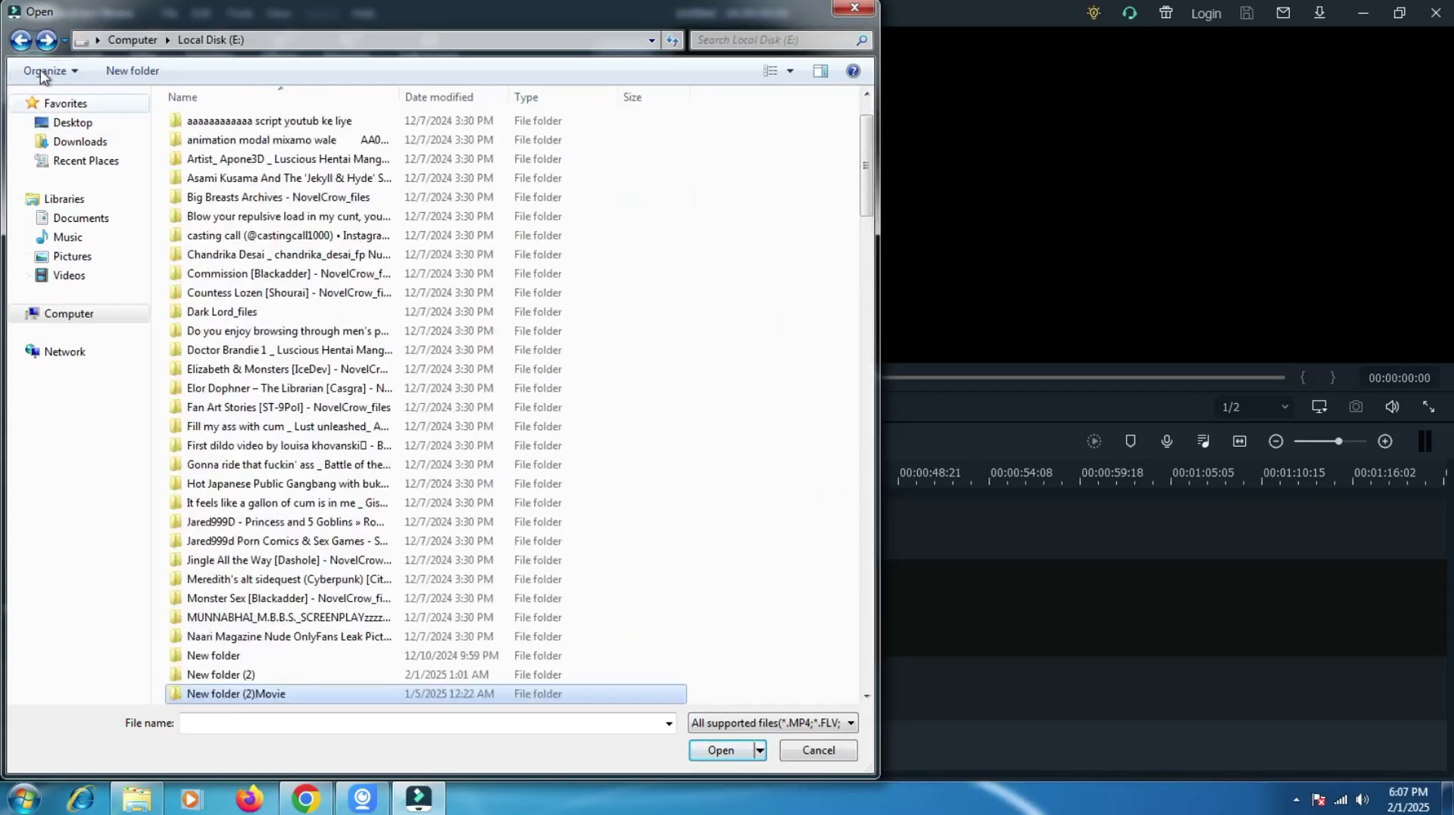
# Import the video Ghostbusters- Frozen Empire - KatMovieHD from New folder (2) on Local Disk (F:).
pyautogui.click(75, 314)
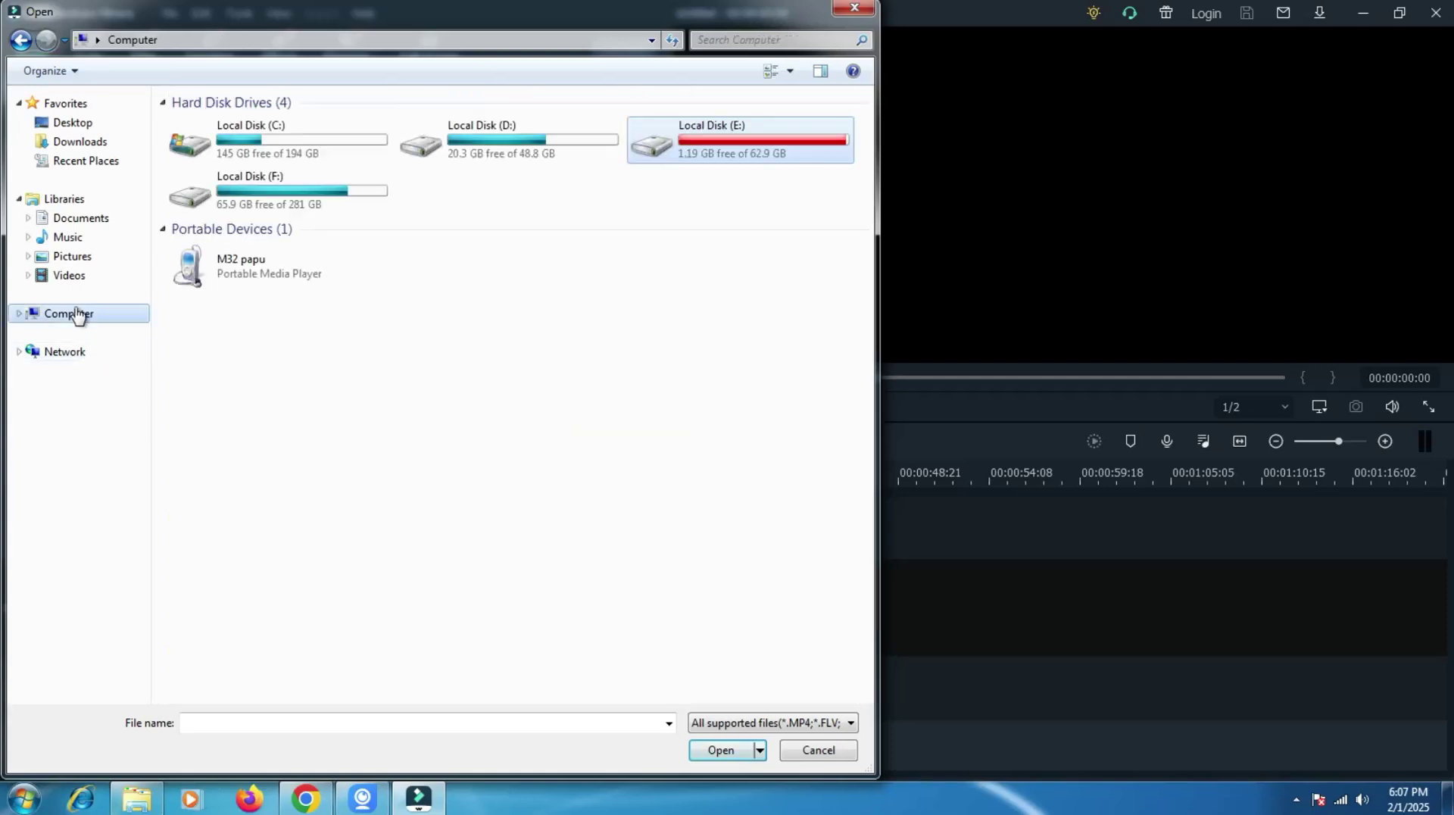
pyautogui.doubleClick(241, 189)
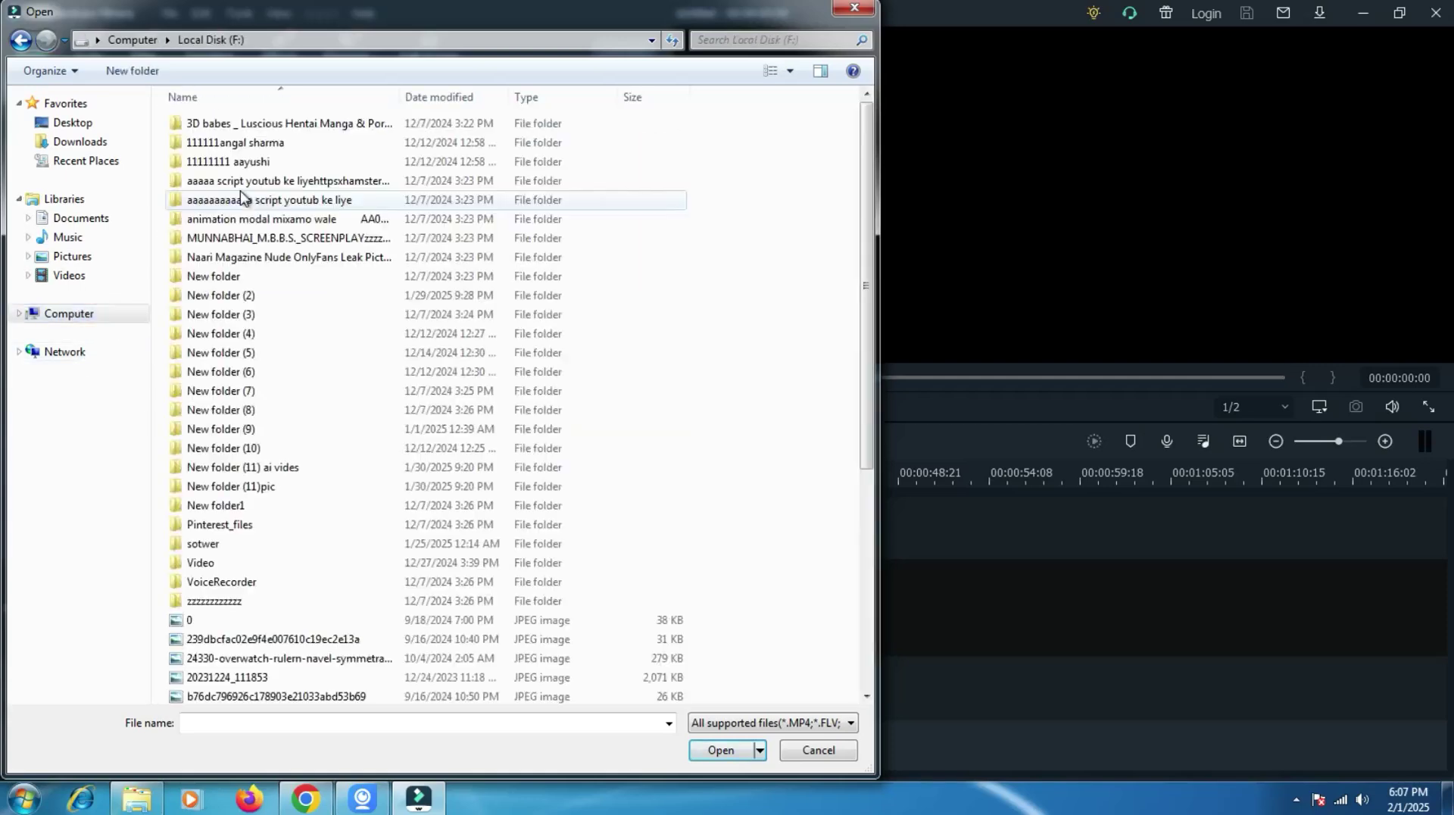
pyautogui.doubleClick(268, 300)
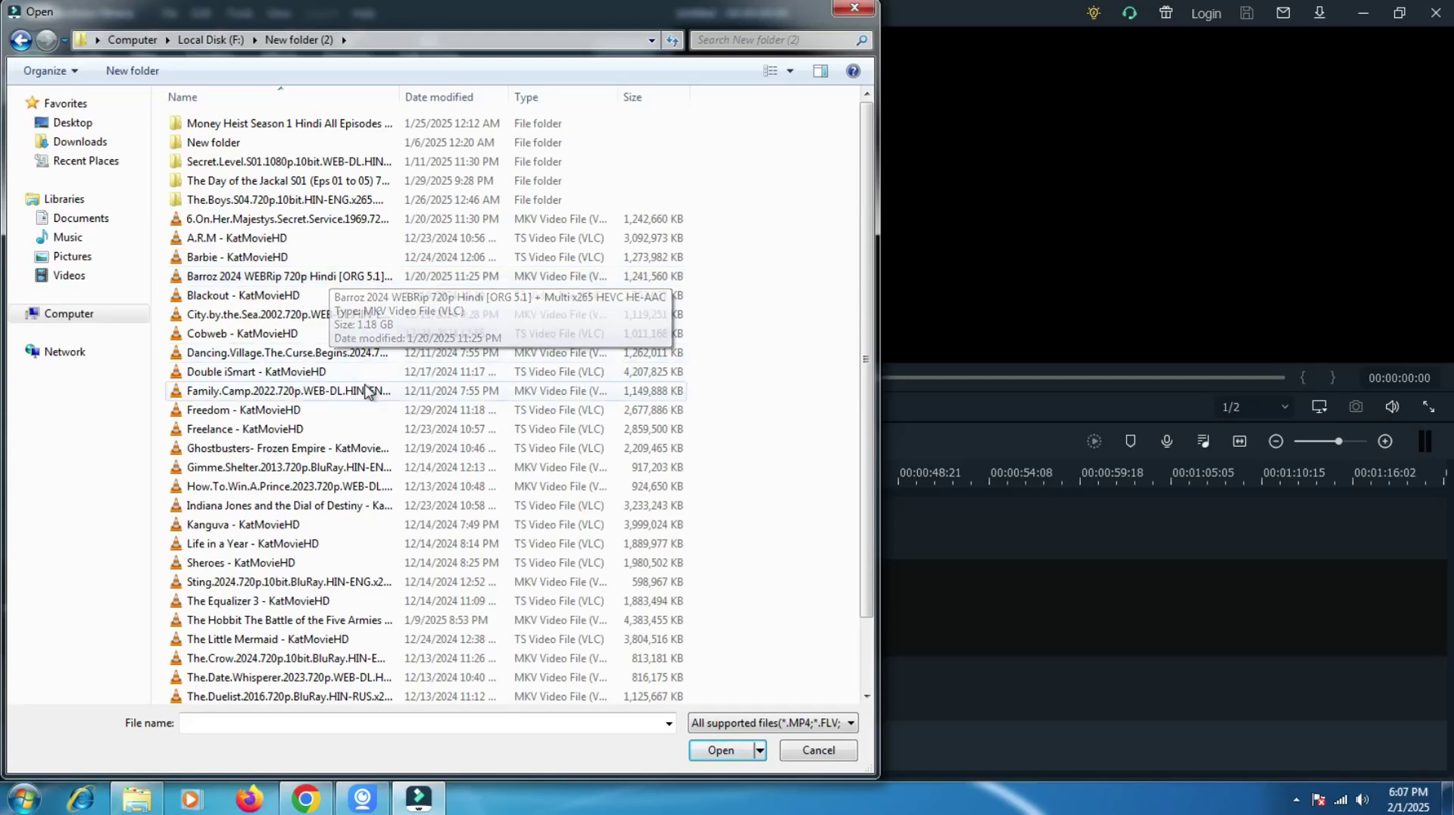
pyautogui.doubleClick(317, 448)
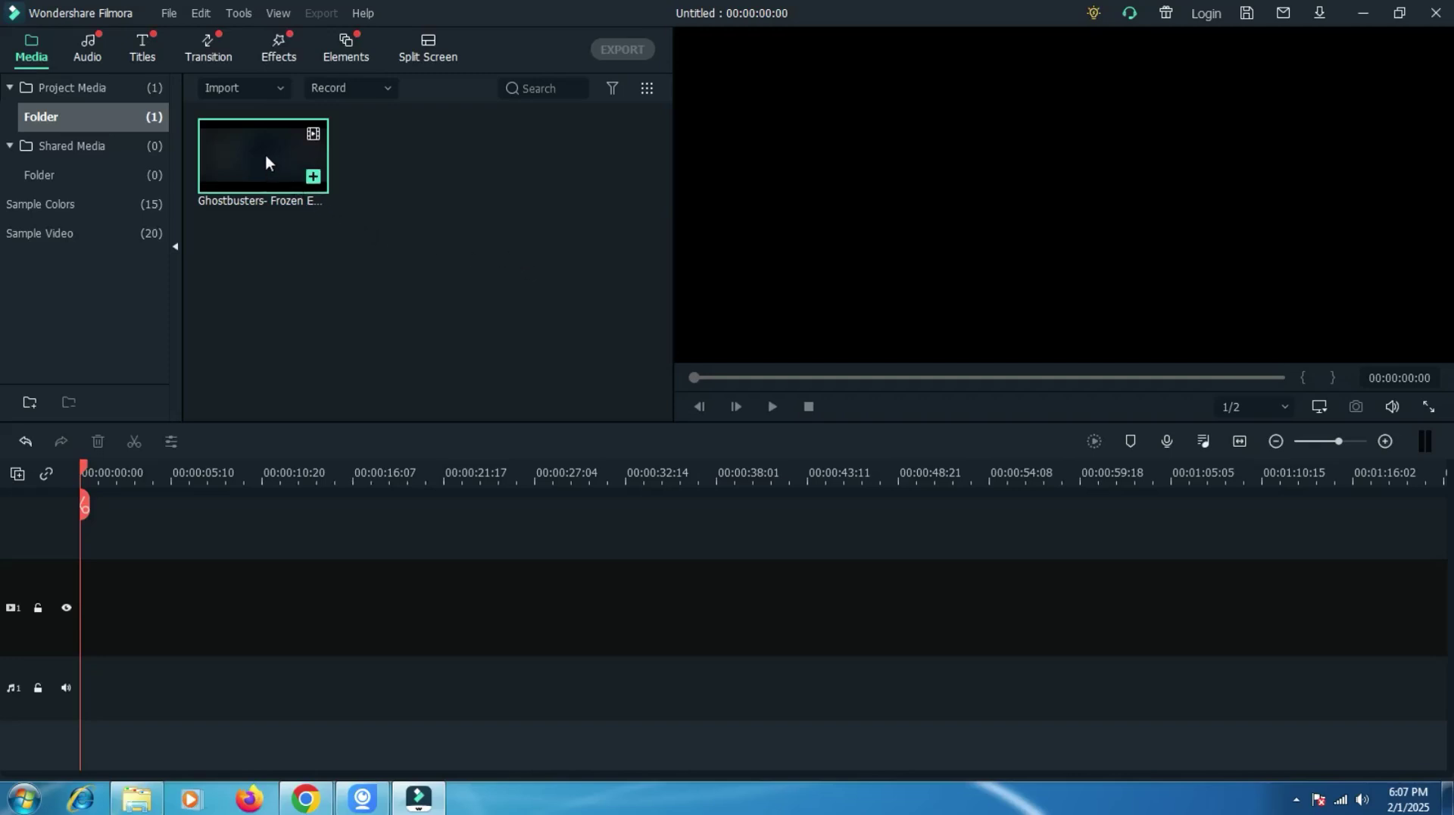
# Place the Ghostbusters clip at the start of video track 2 and match the project settings to the media, 1920 x 804 24fps.
pyautogui.moveTo(253, 149); pyautogui.dragTo(95, 534)
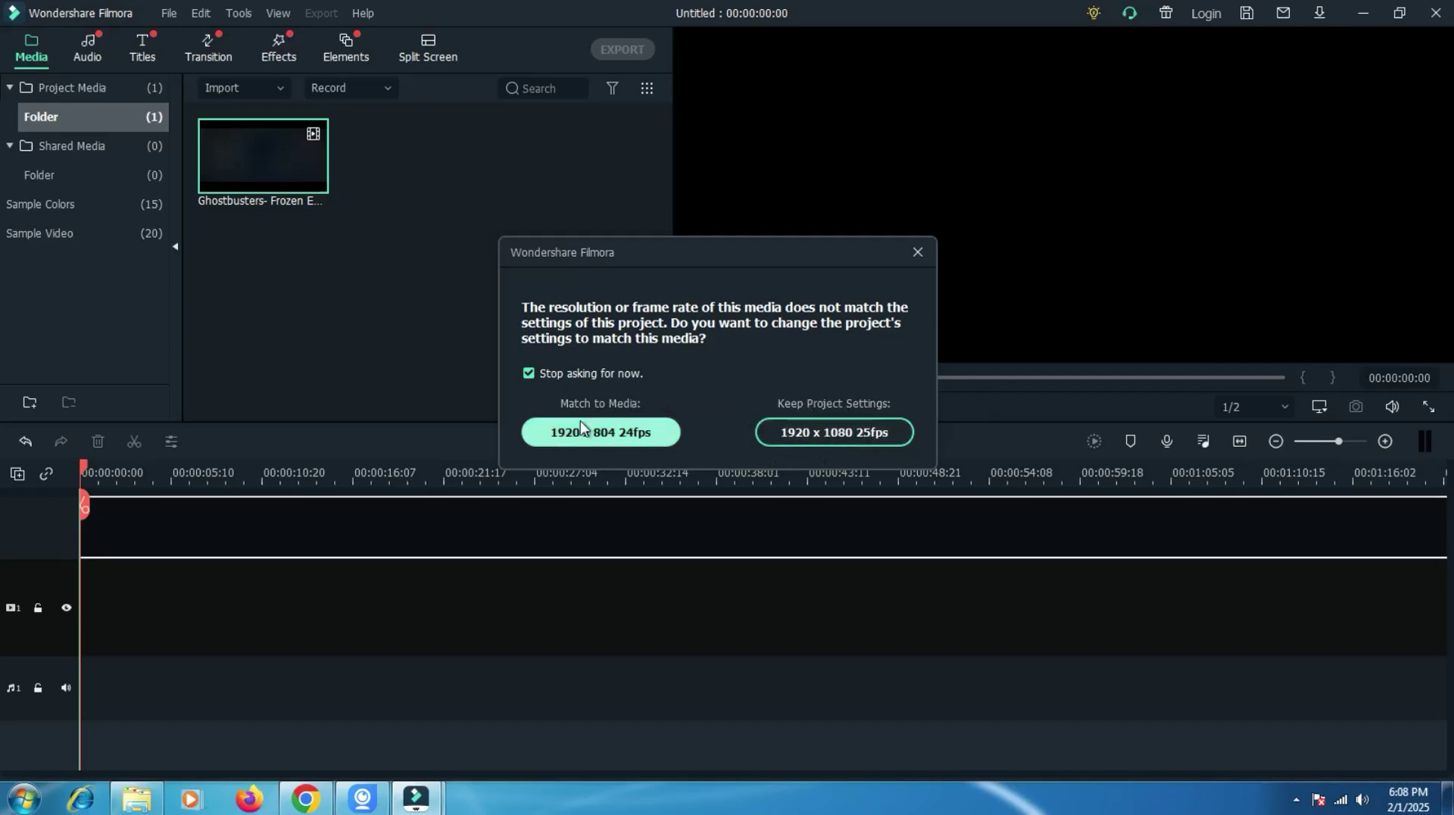
pyautogui.click(633, 431)
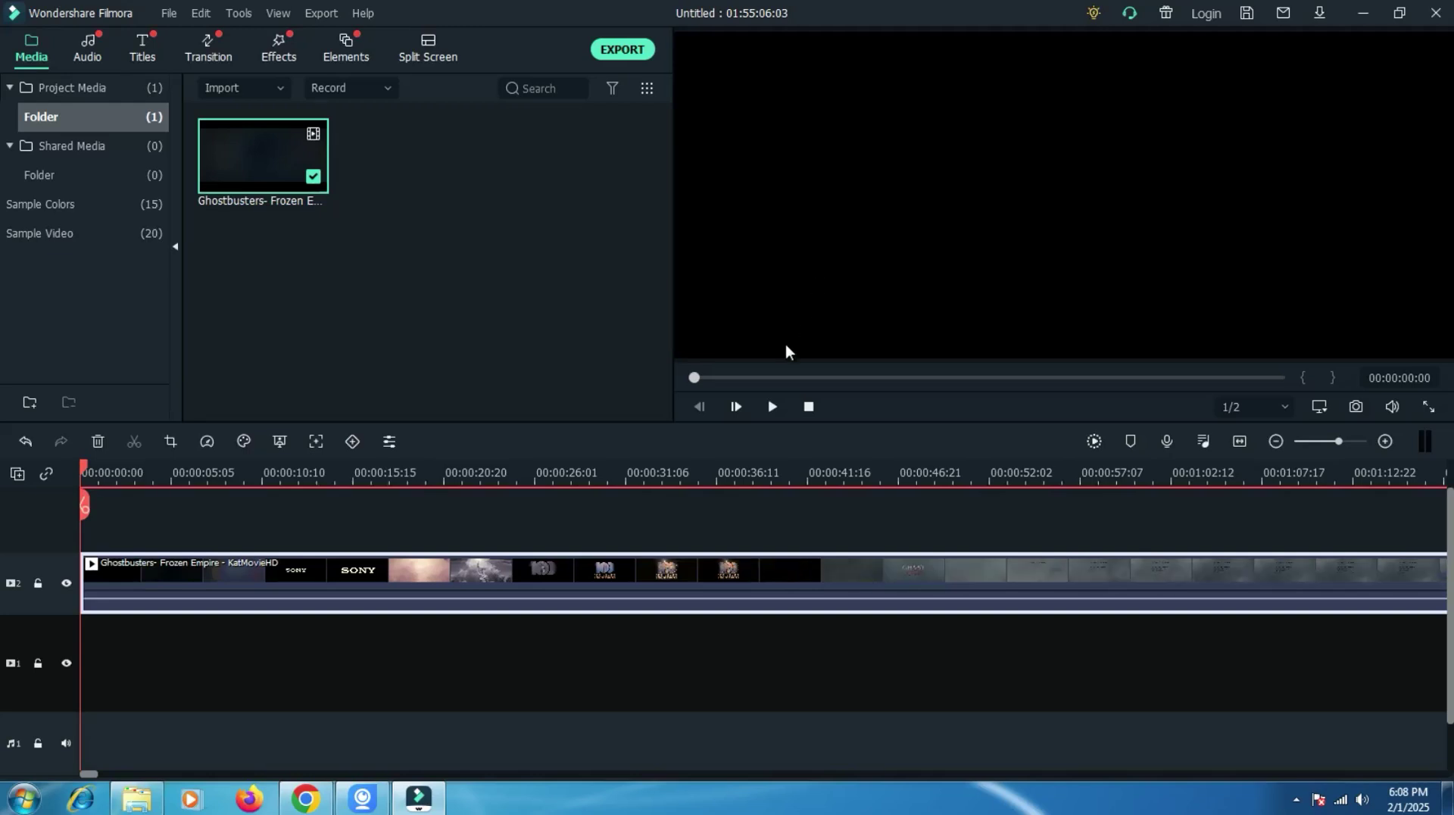
# Preview the Ghostbusters clip by playing it from several points within its first minute, and pause the playback.
pyautogui.click(773, 408)
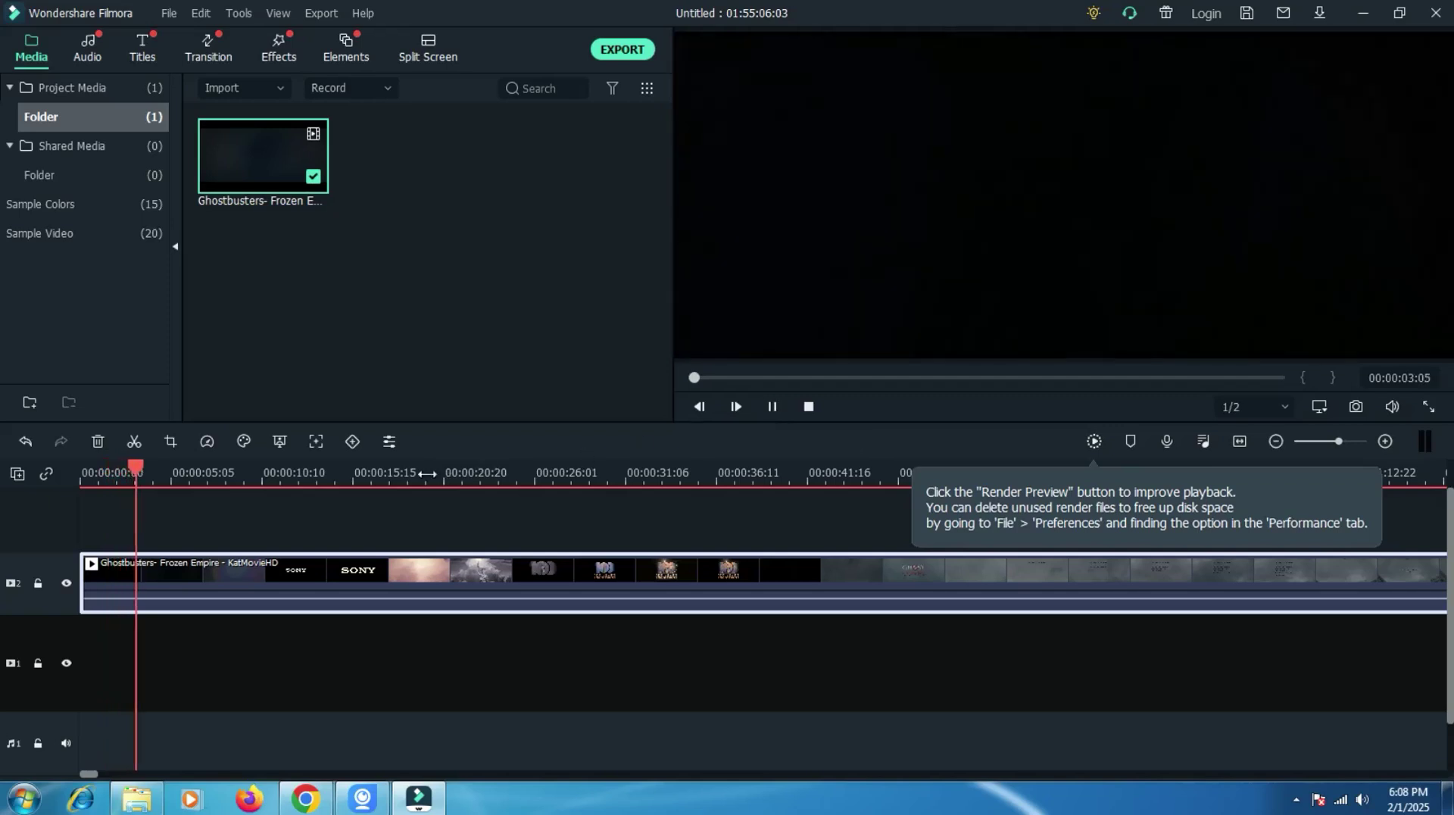
pyautogui.click(345, 474)
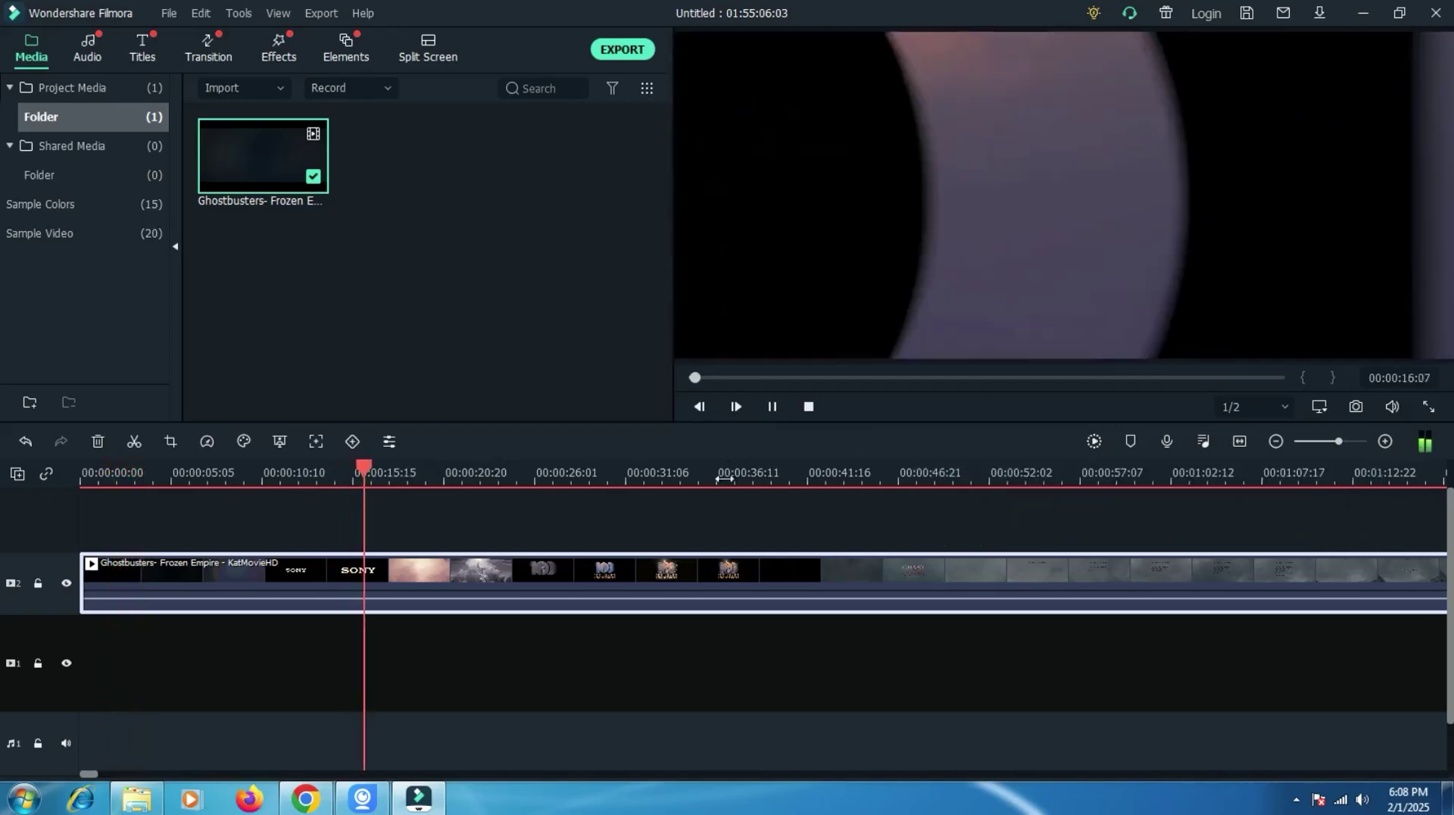
pyautogui.click(719, 475)
pyautogui.click(818, 475)
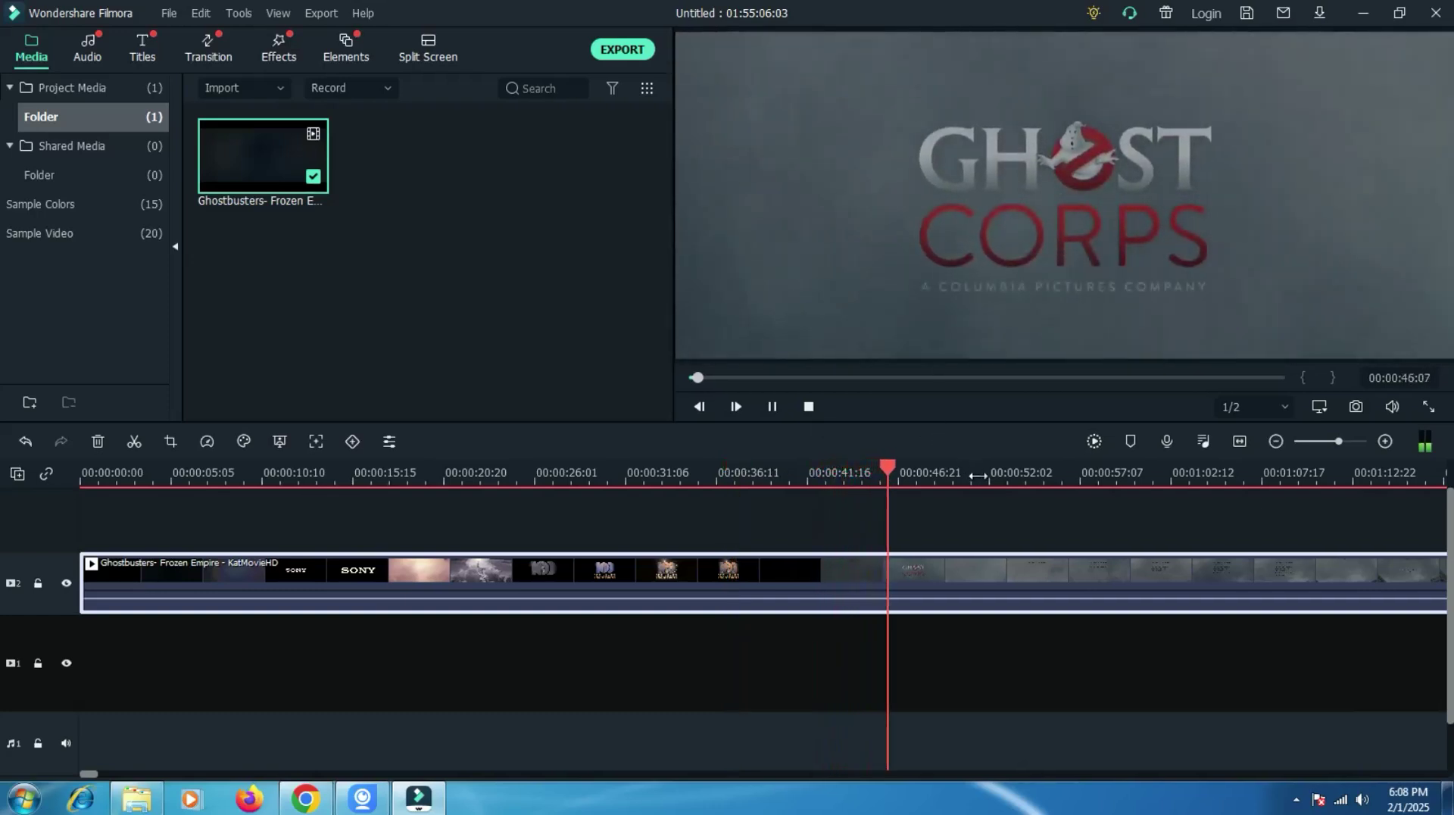
pyautogui.click(977, 473)
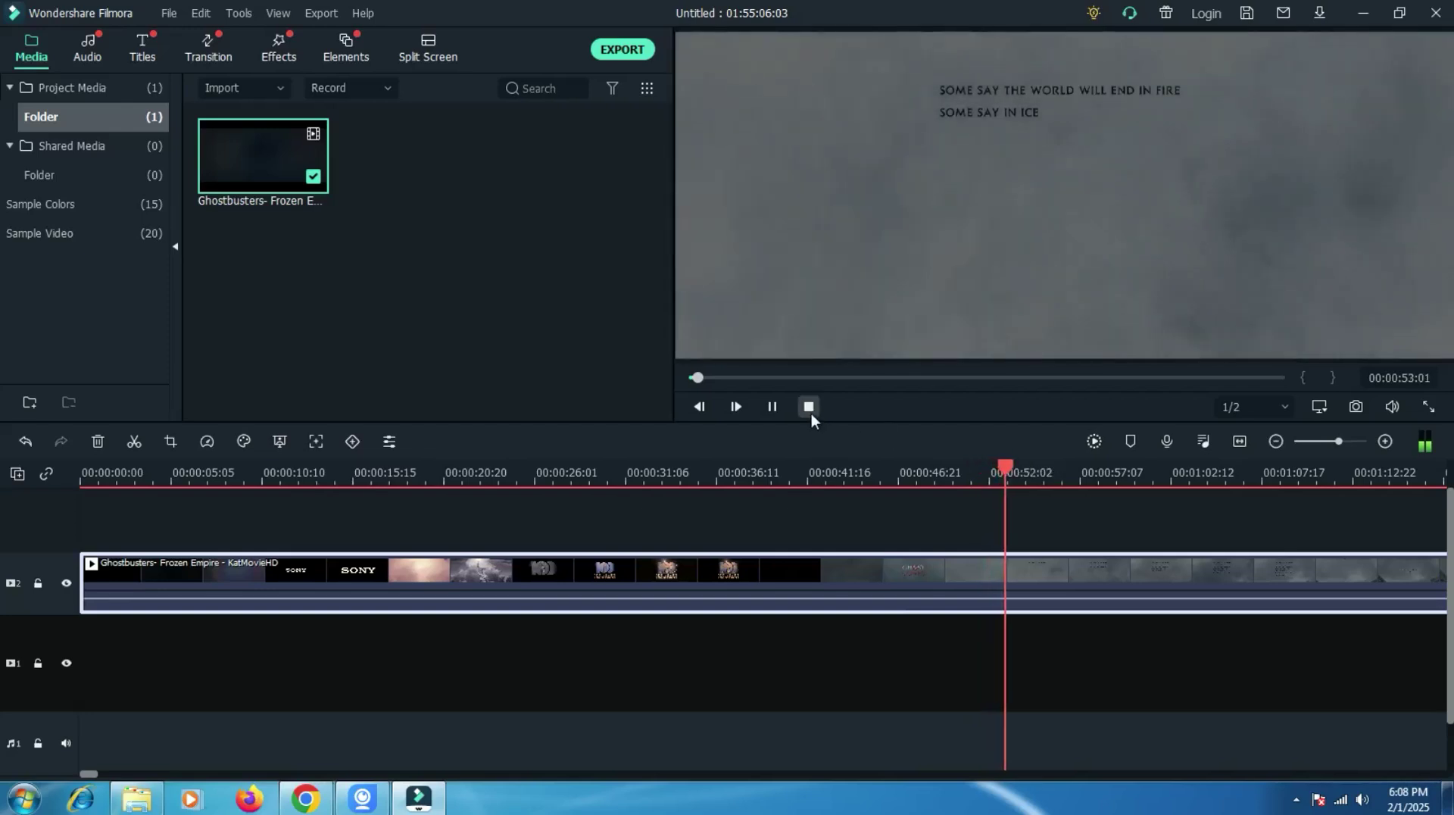
pyautogui.click(770, 406)
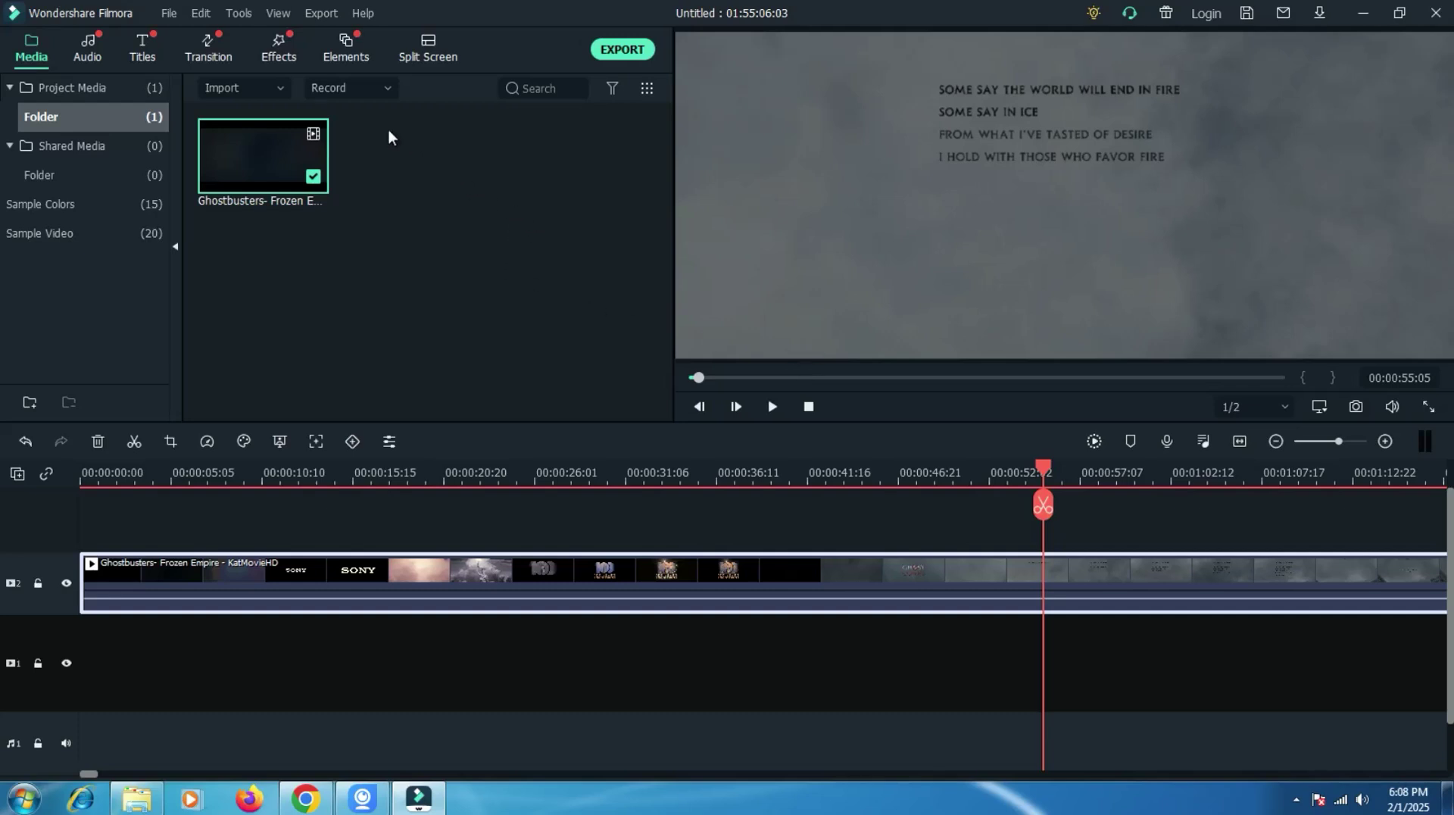
pyautogui.click(164, 13)
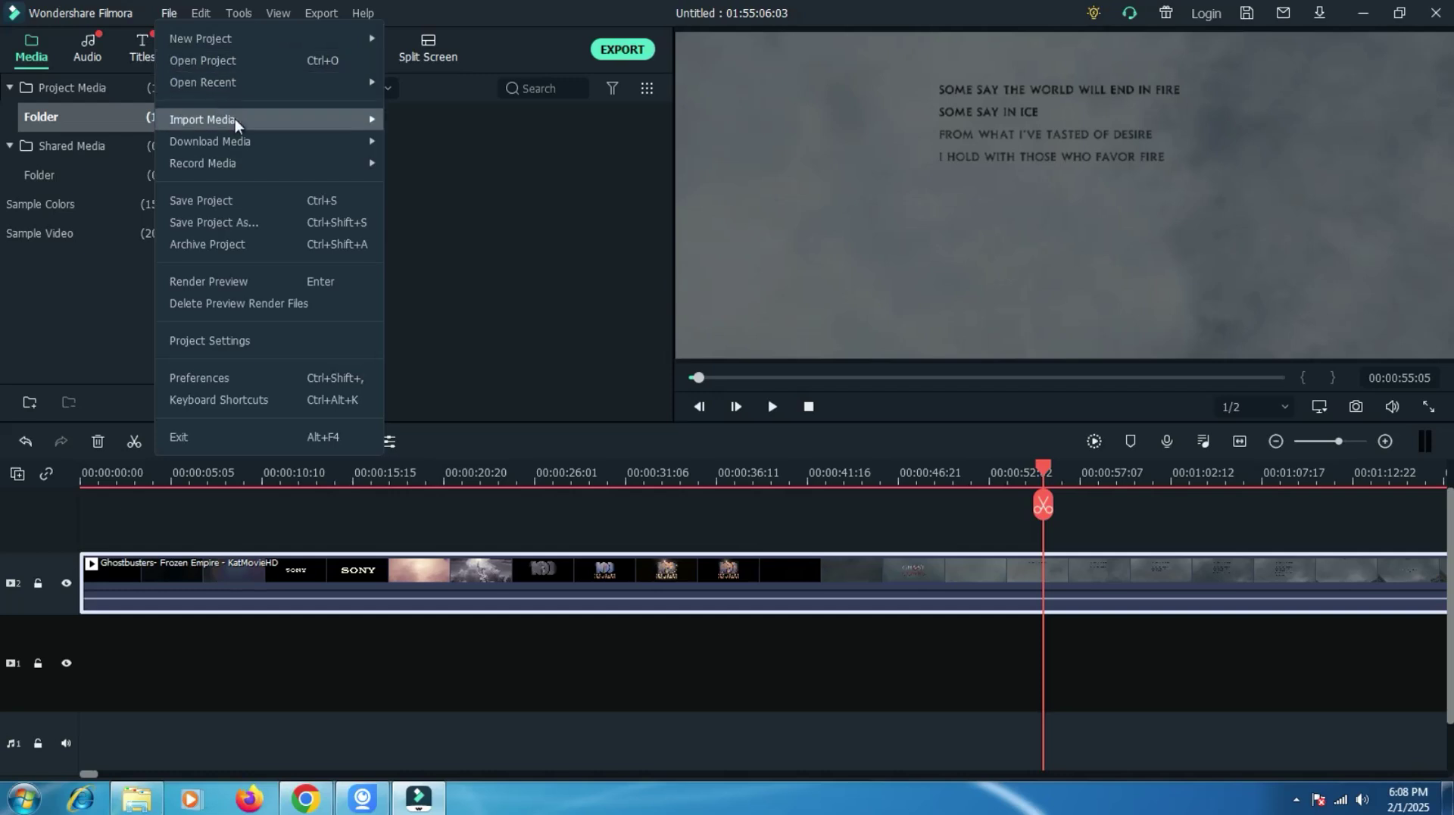
pyautogui.moveTo(238, 118)
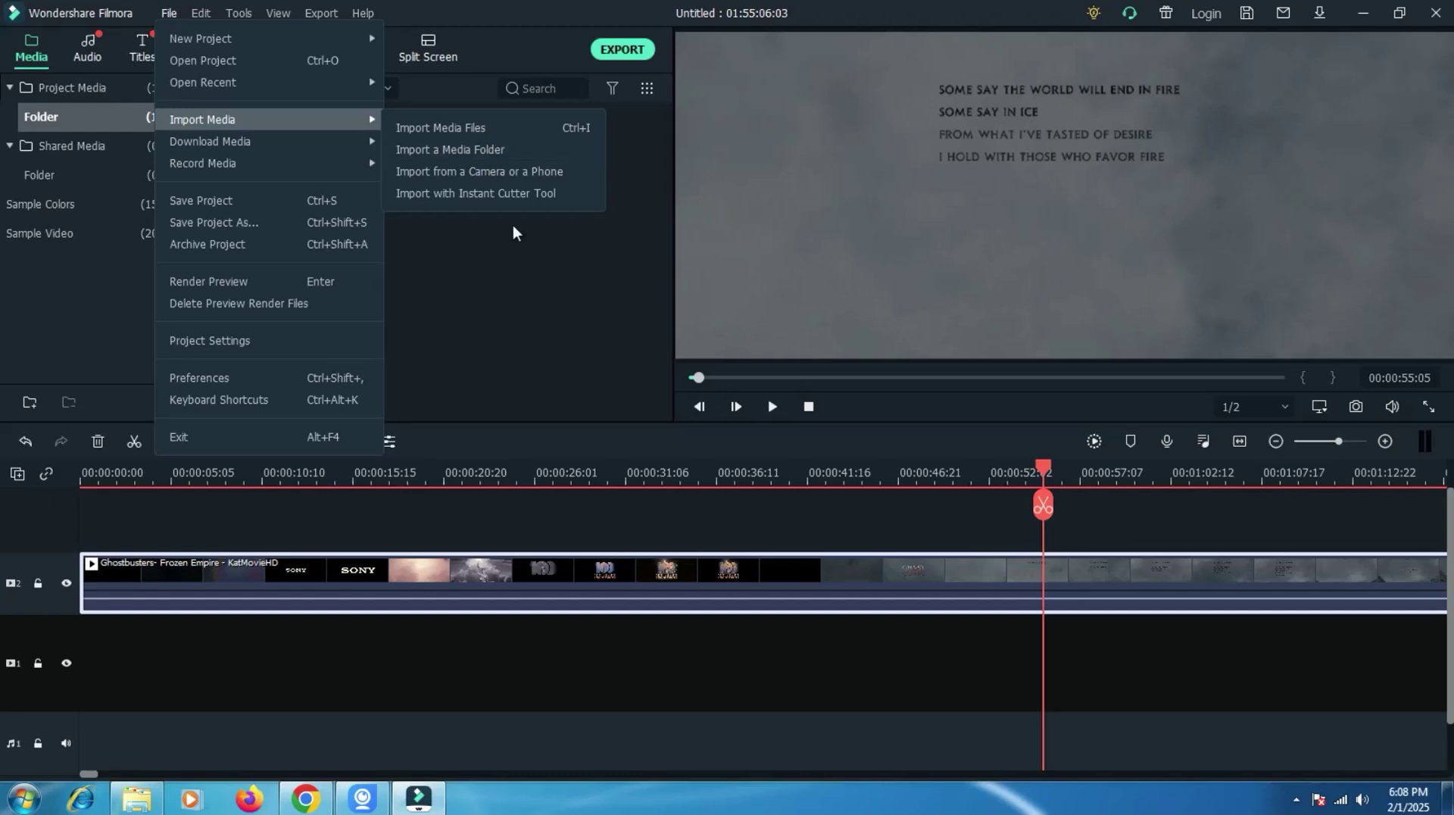
pyautogui.click(522, 265)
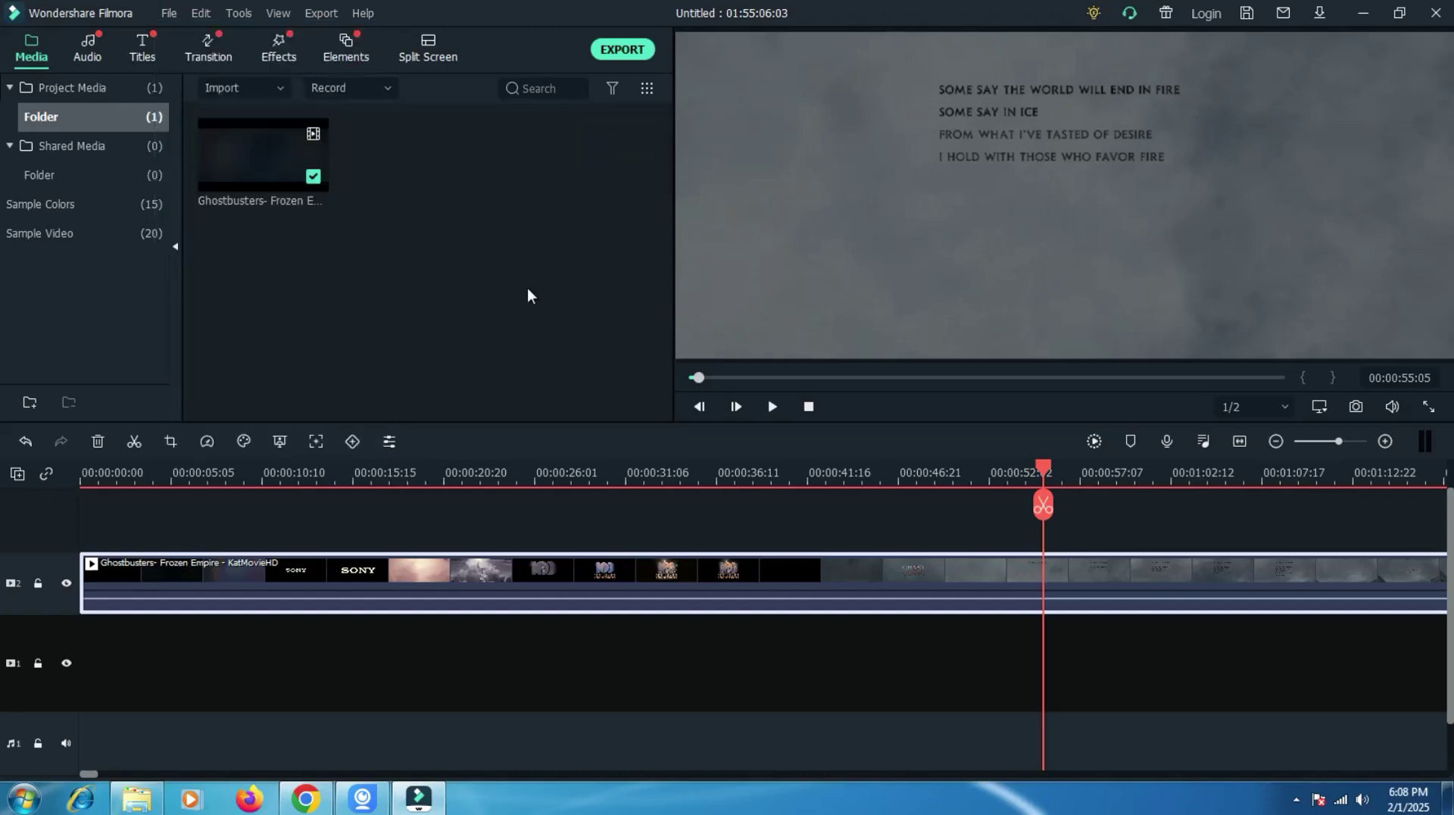
# Delete the Ghostbusters clip from video track 2 of the timeline.
pyautogui.rightClick(389, 580)
pyautogui.click(476, 121)
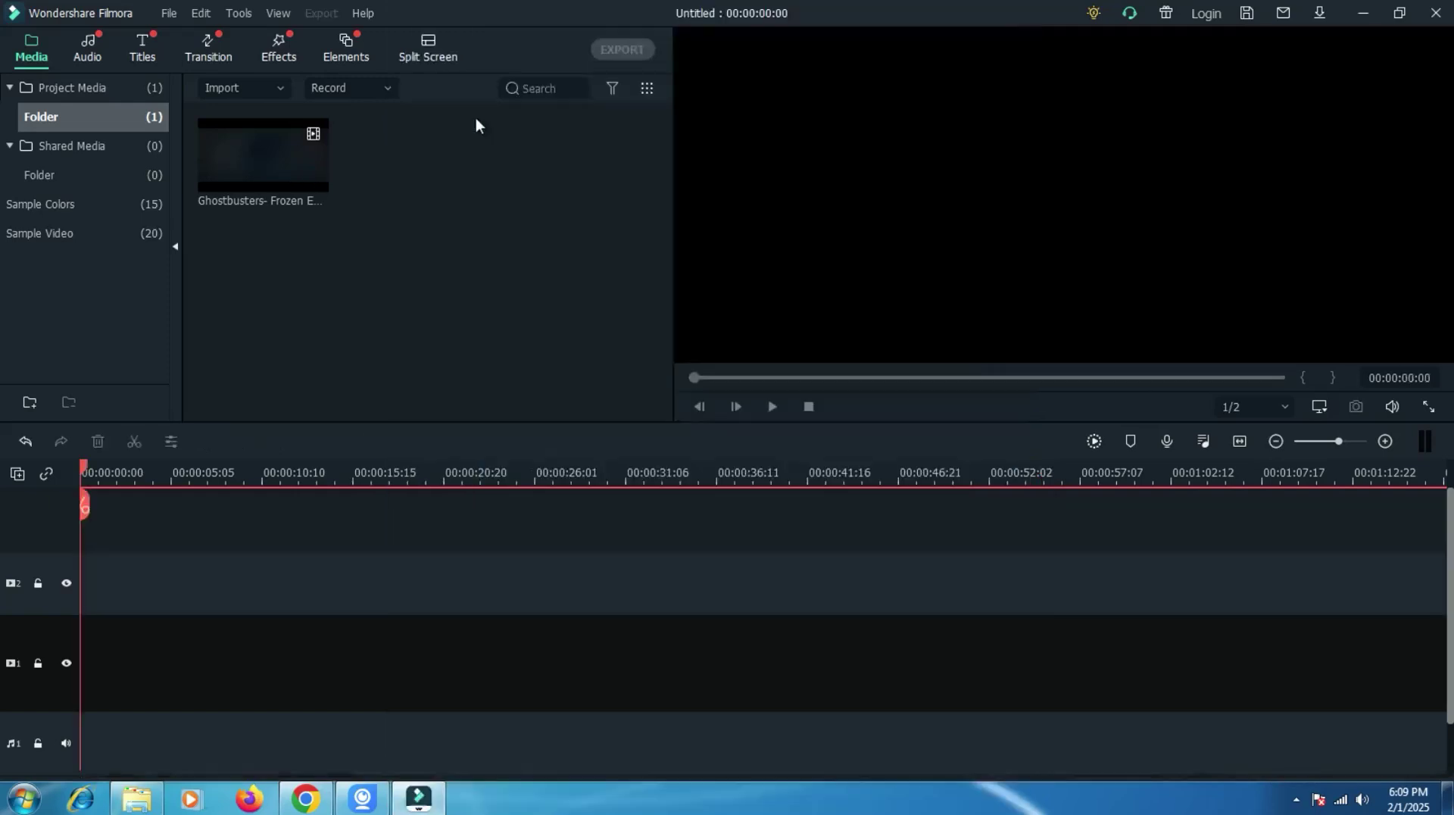
# Import New folder (2) from Local Disk (F:) as a media folder, dismiss the unsupported-file notice and deselect the imported clips.
pyautogui.click(220, 88)
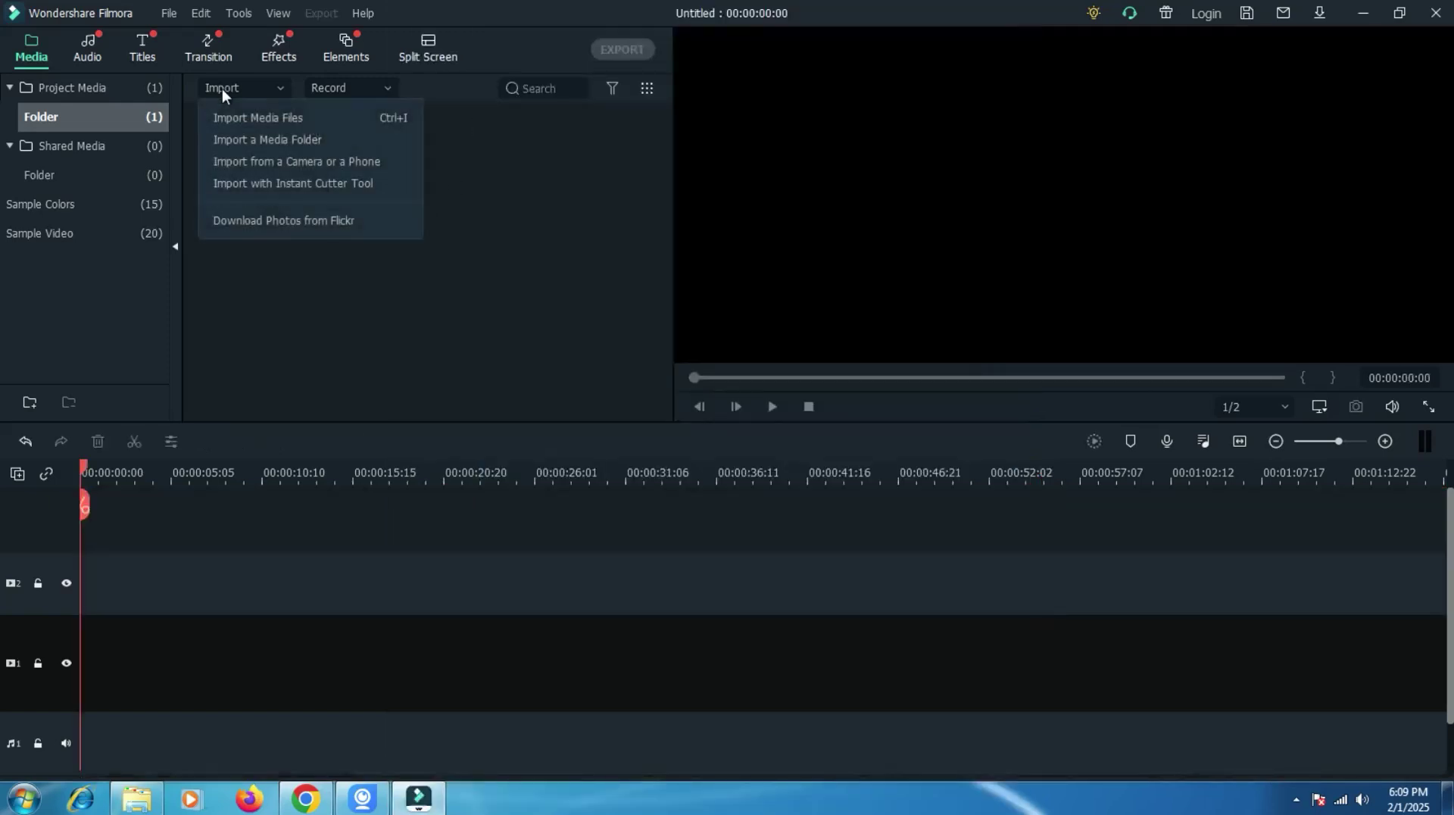
pyautogui.click(170, 13)
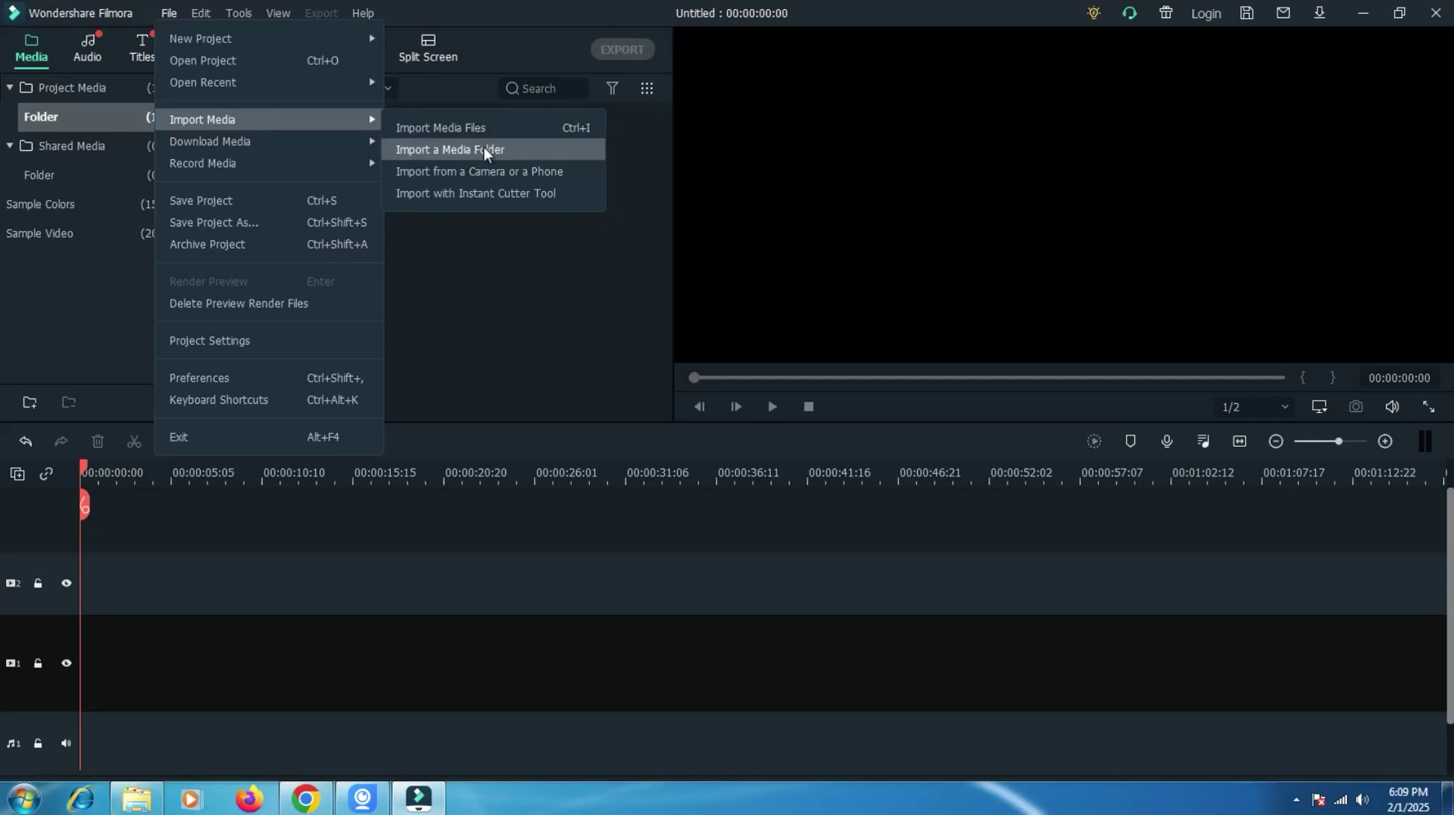
pyautogui.click(484, 149)
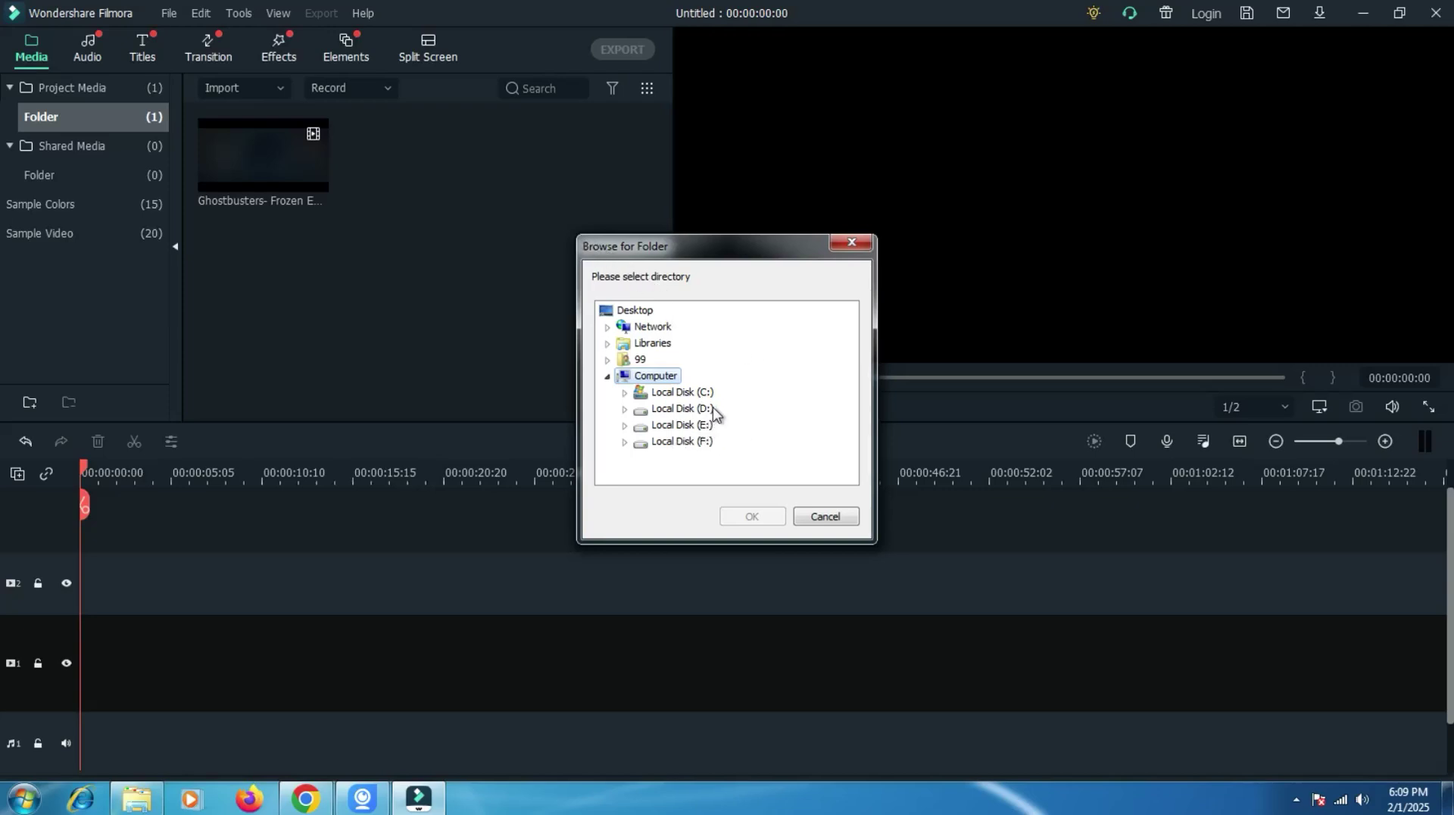
pyautogui.doubleClick(672, 444)
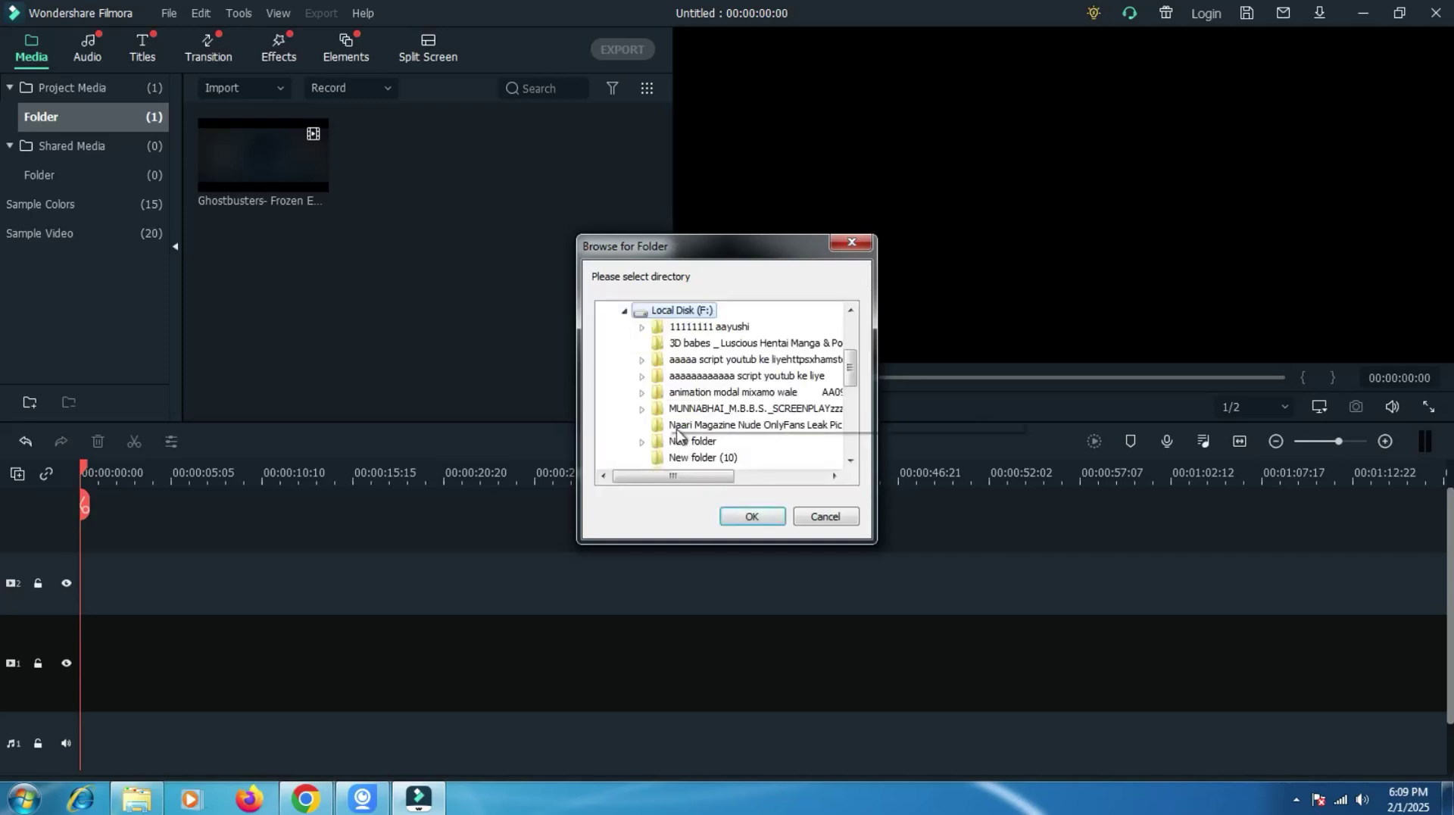
pyautogui.scroll(-1, 730, 389)
pyautogui.scroll(-1, 801, 395)
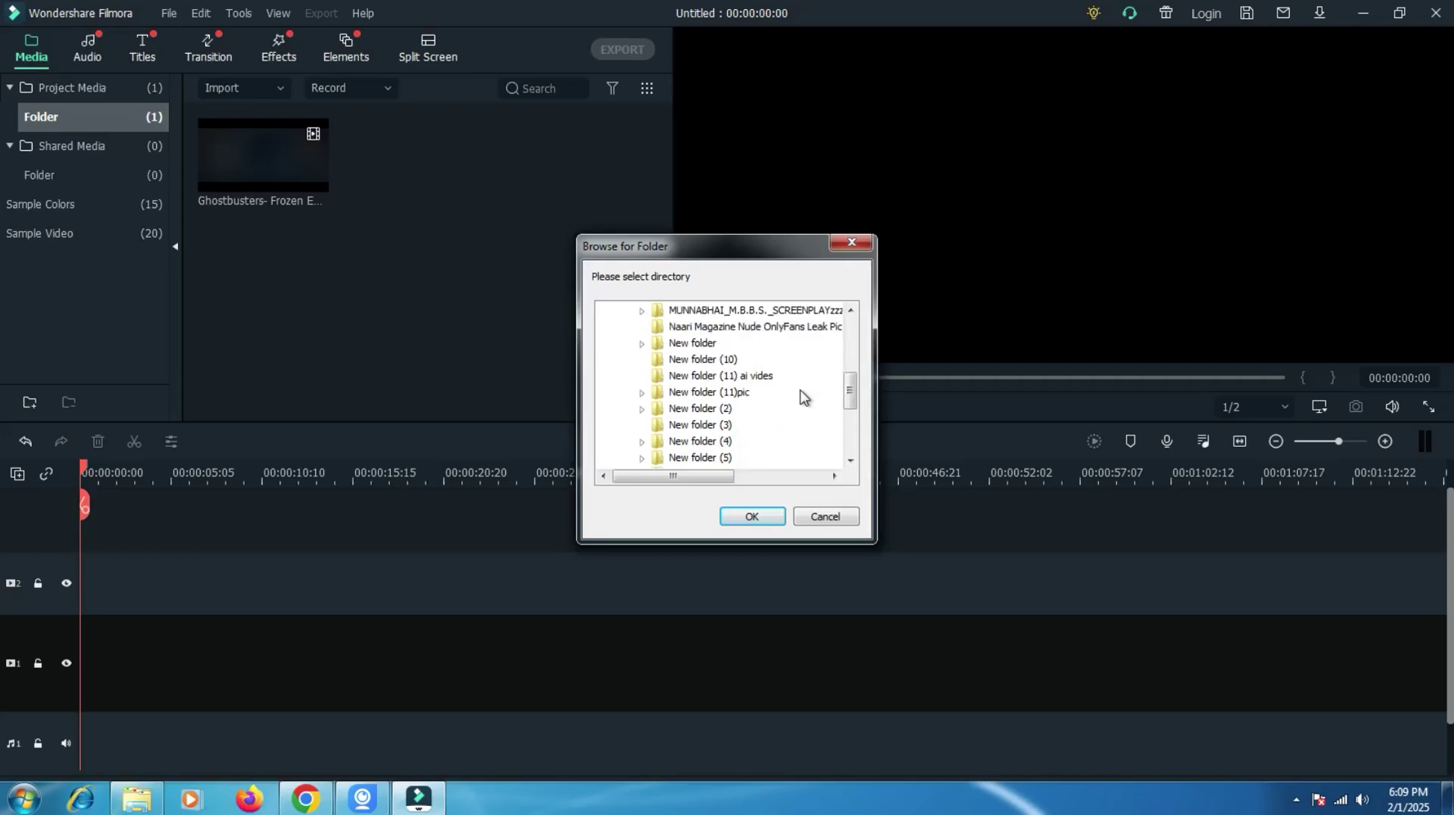
pyautogui.scroll(-2, 802, 395)
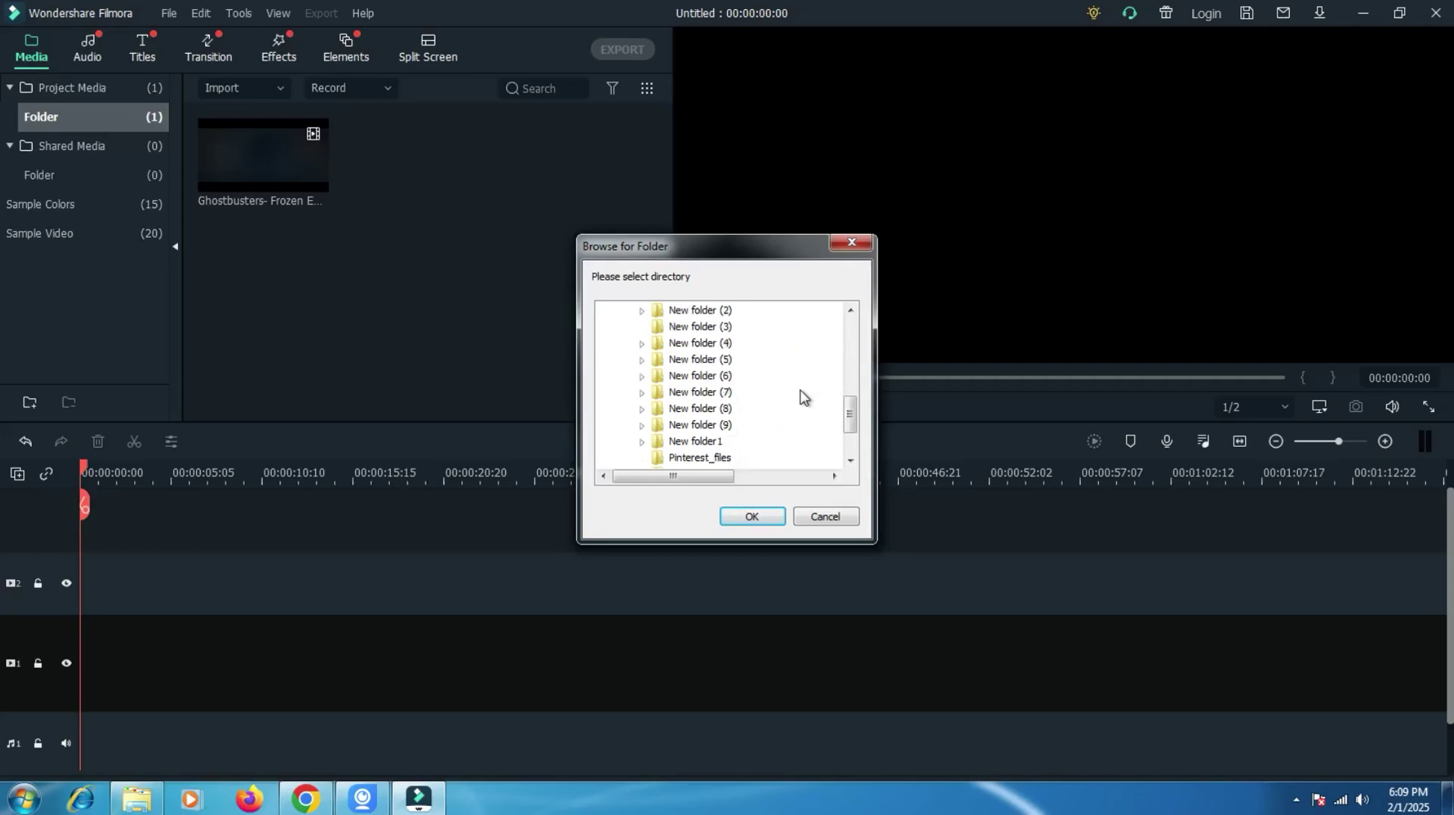
pyautogui.scroll(-1, 803, 395)
pyautogui.scroll(2, 803, 395)
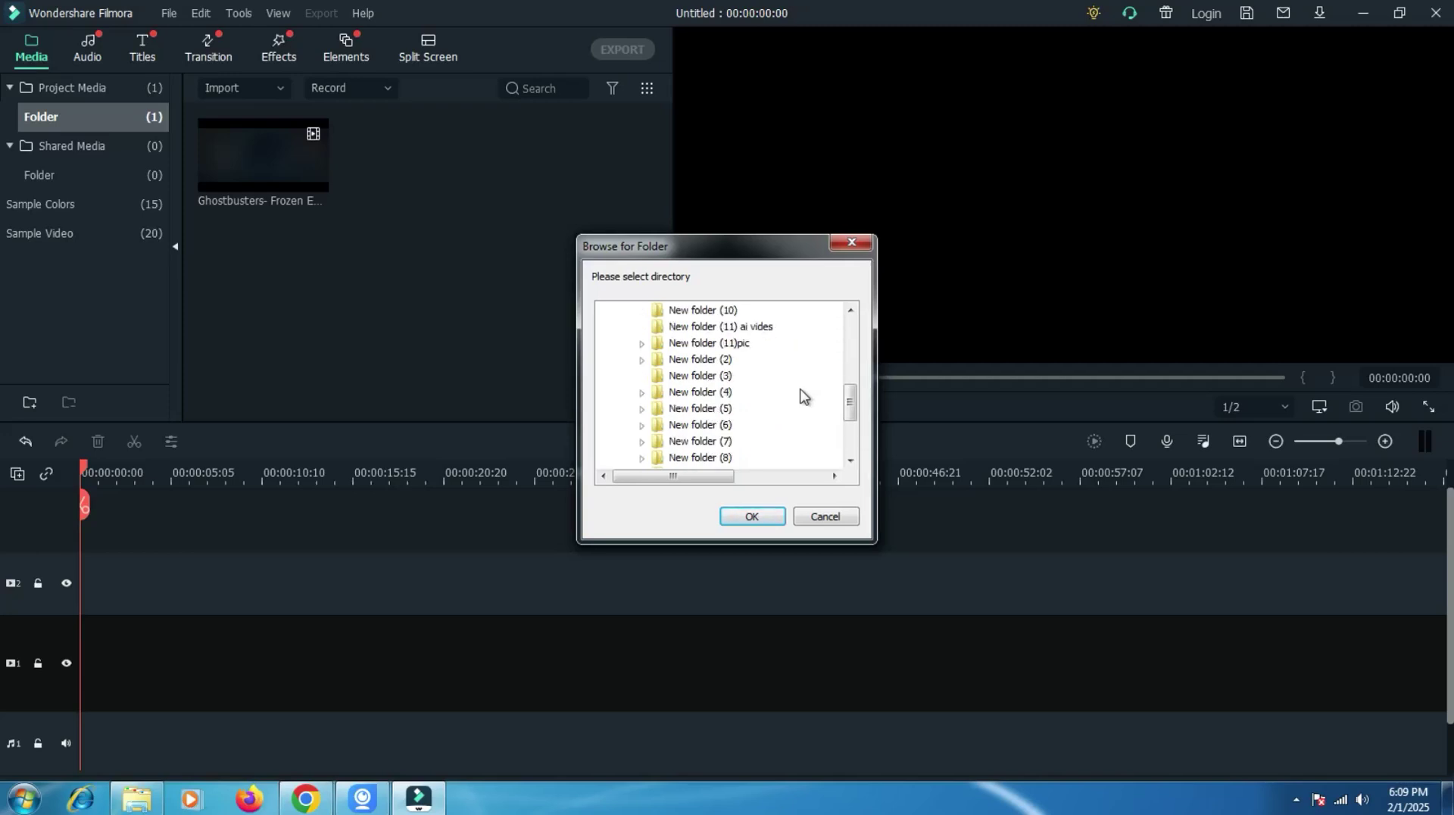
pyautogui.scroll(1, 803, 395)
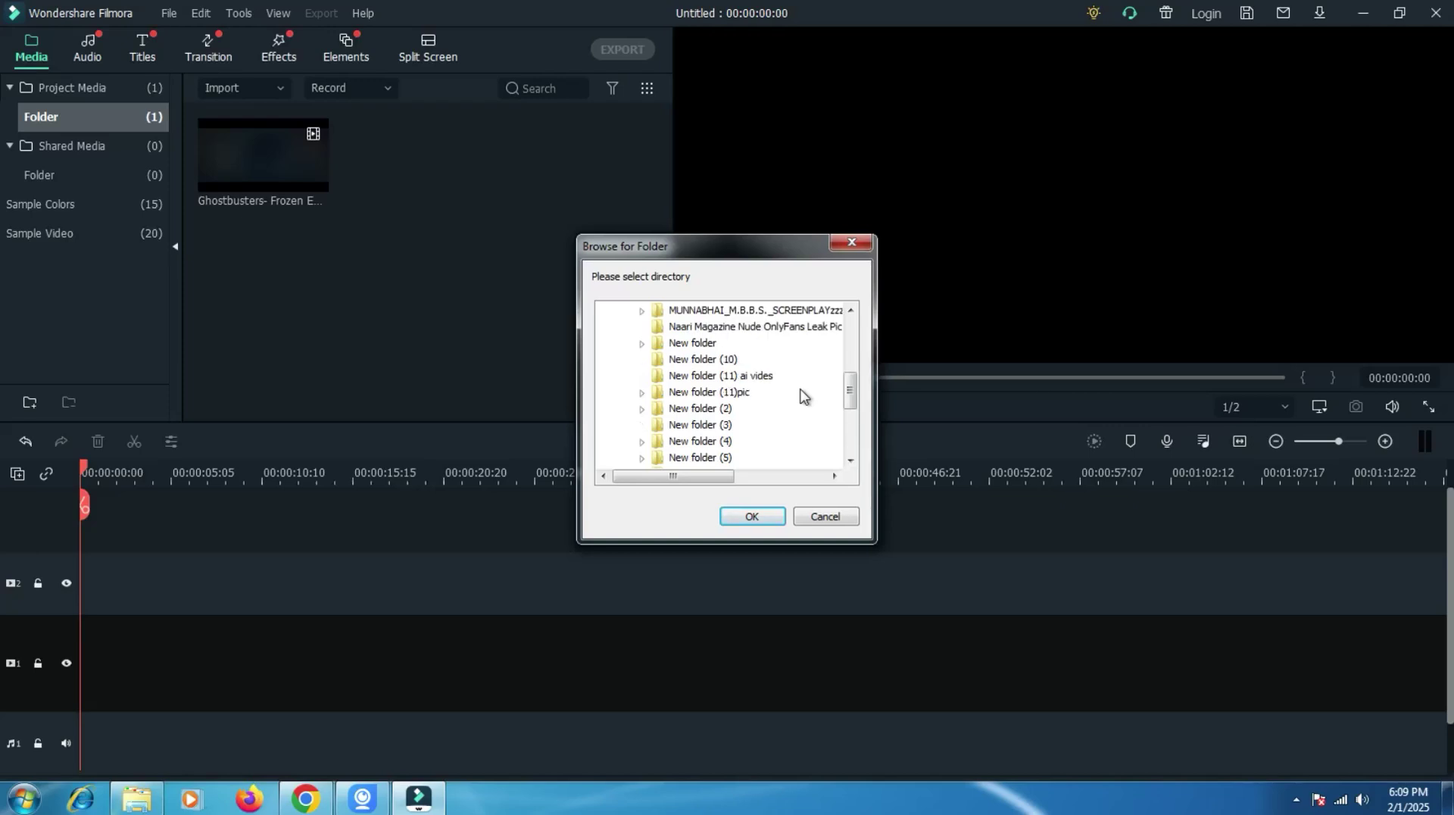
pyautogui.click(716, 411)
pyautogui.click(762, 517)
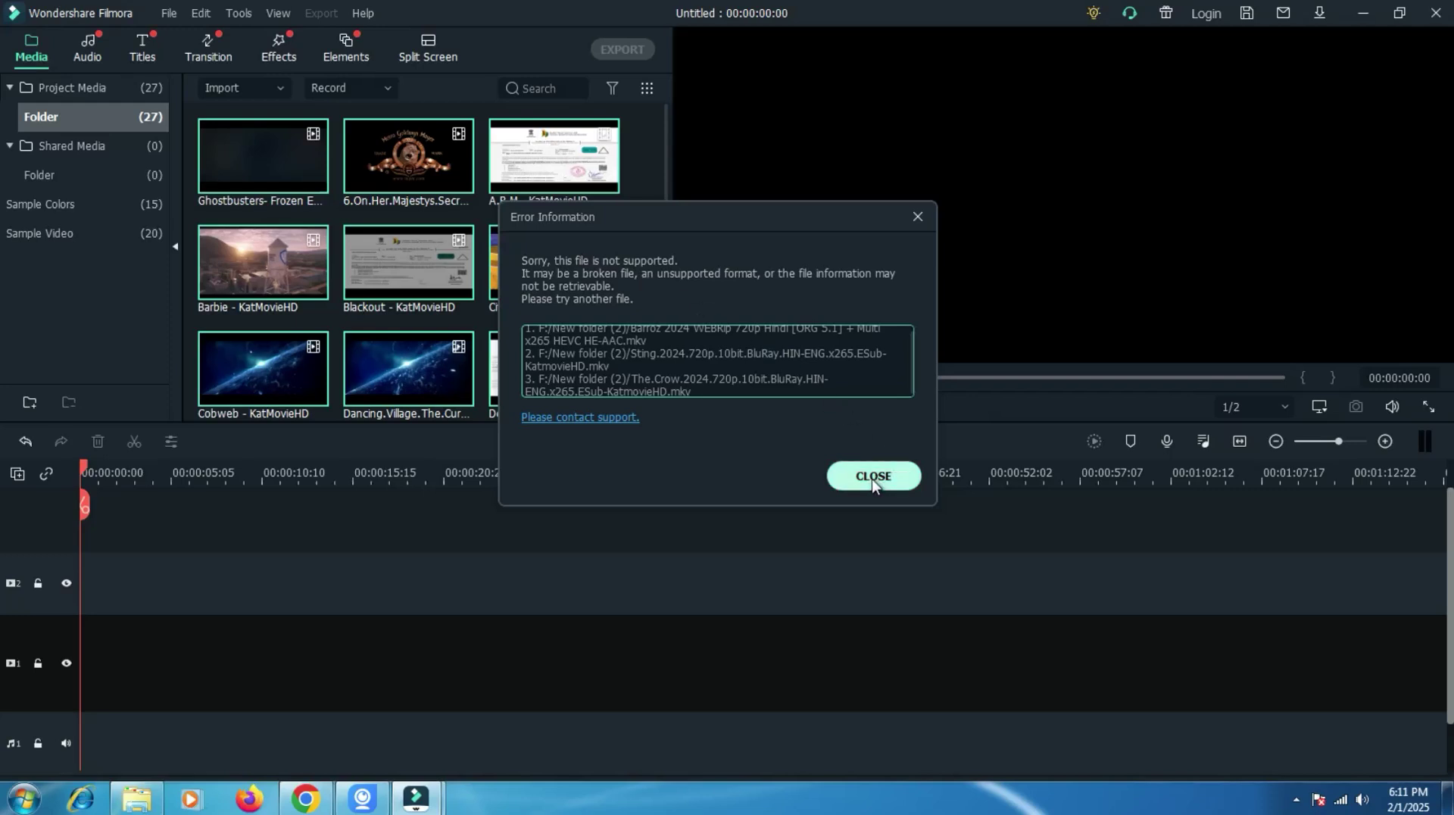
pyautogui.click(872, 478)
pyautogui.click(636, 311)
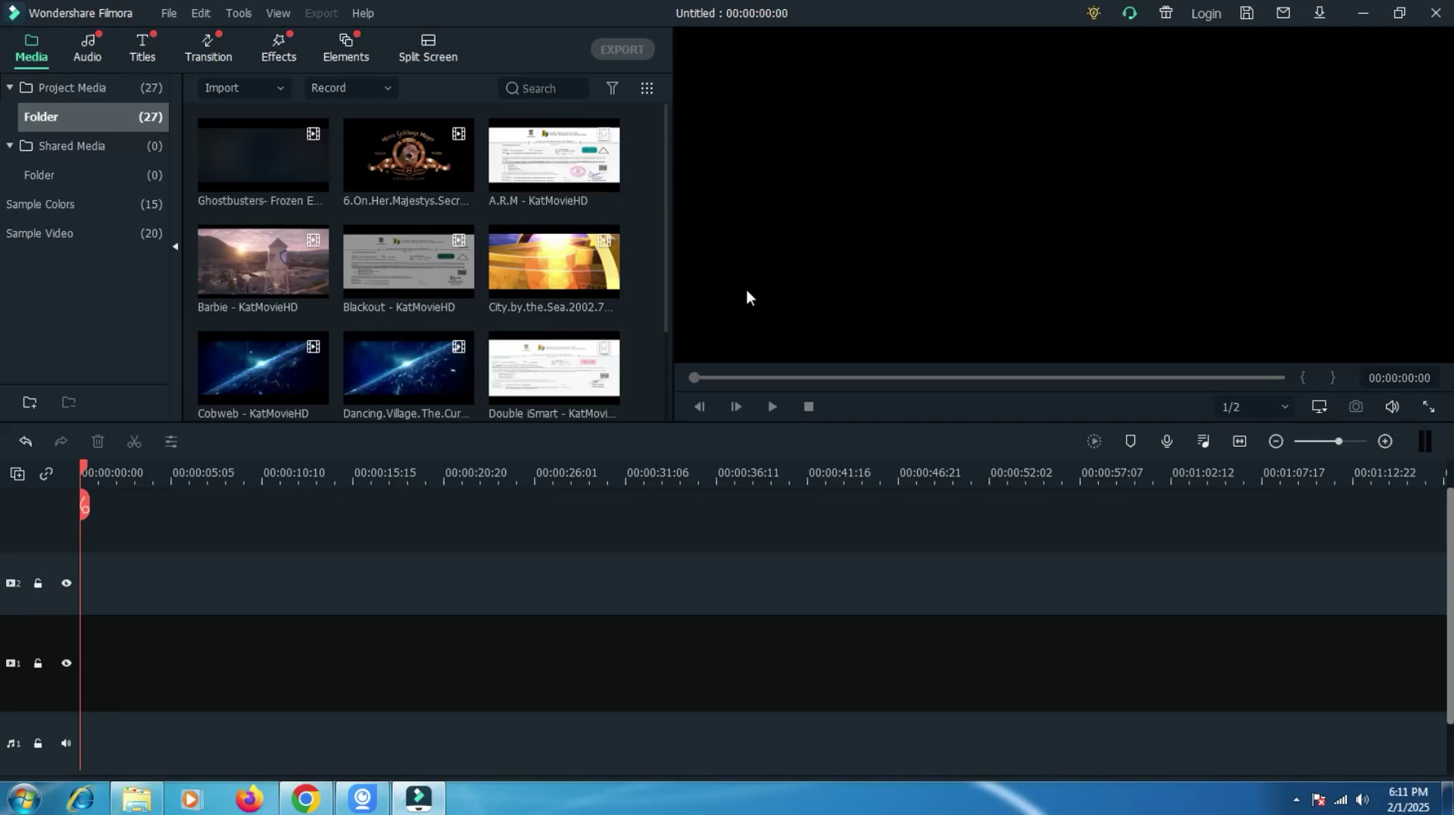
pyautogui.click(167, 13)
pyautogui.moveTo(226, 113)
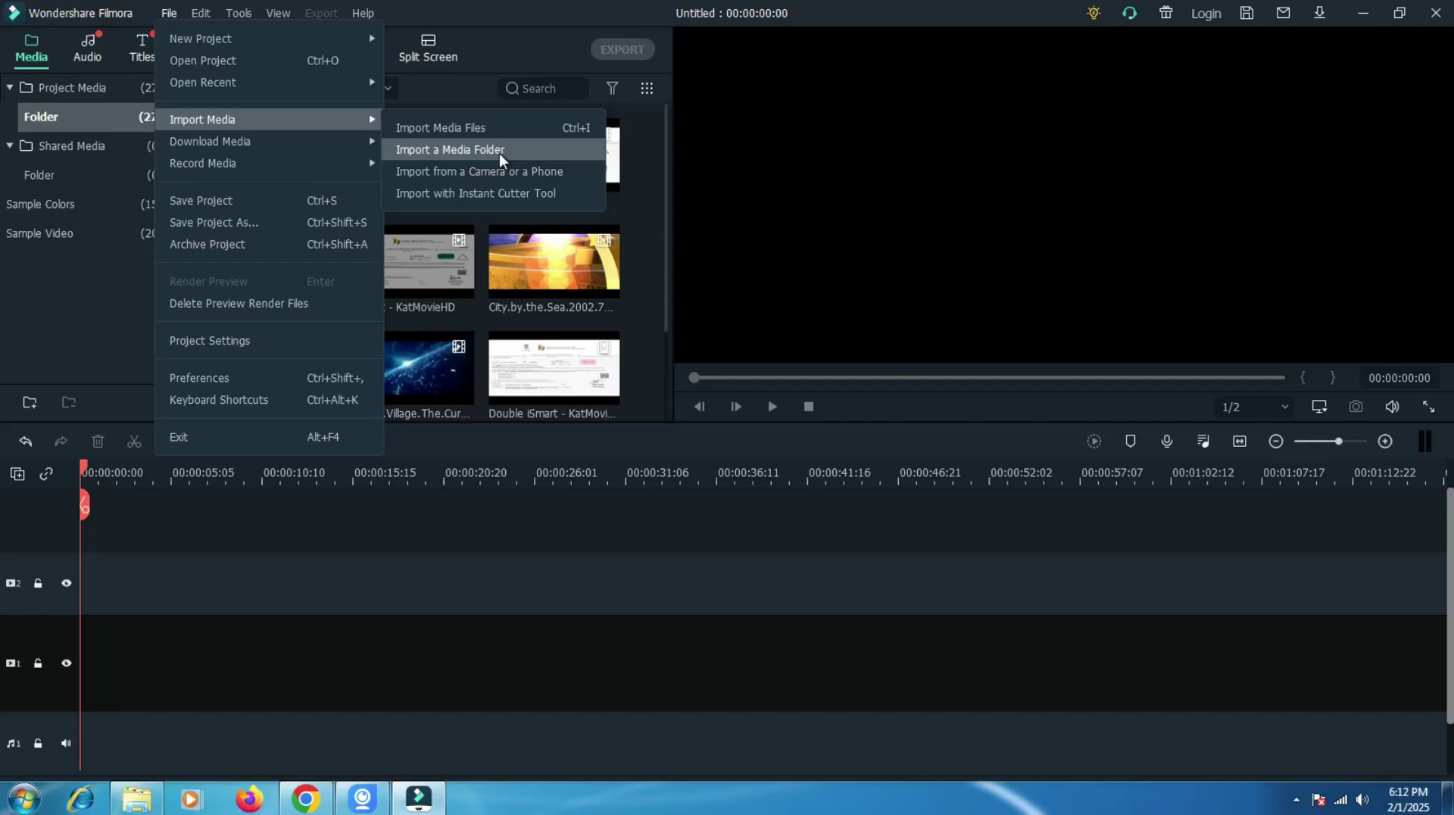
pyautogui.click(653, 273)
pyautogui.scroll(-5, 644, 269)
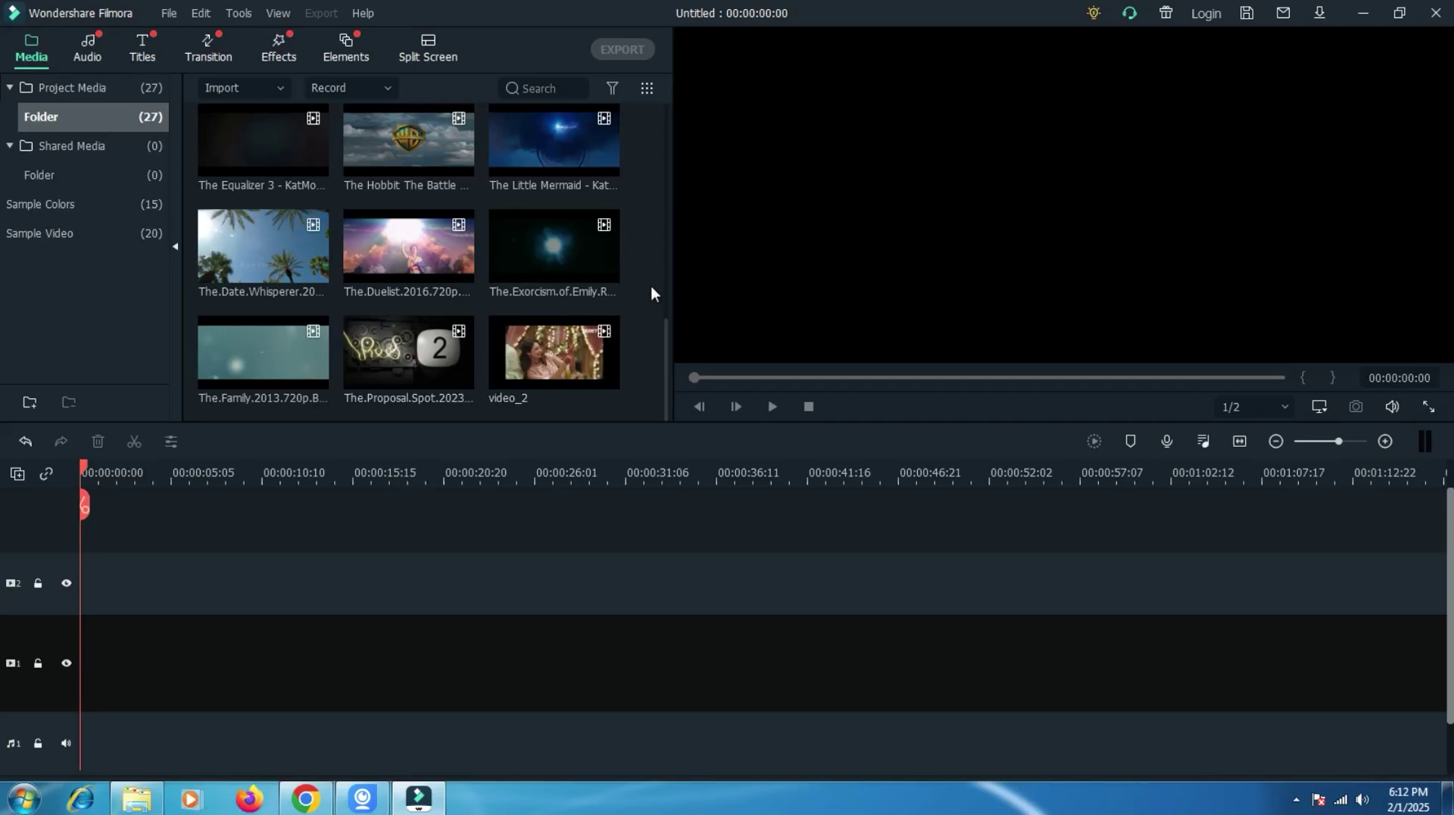
# Select all the imported clips in the media folder and place them together at the start of the timeline on video track 3.
pyautogui.moveTo(625, 354); pyautogui.dragTo(185, 87)
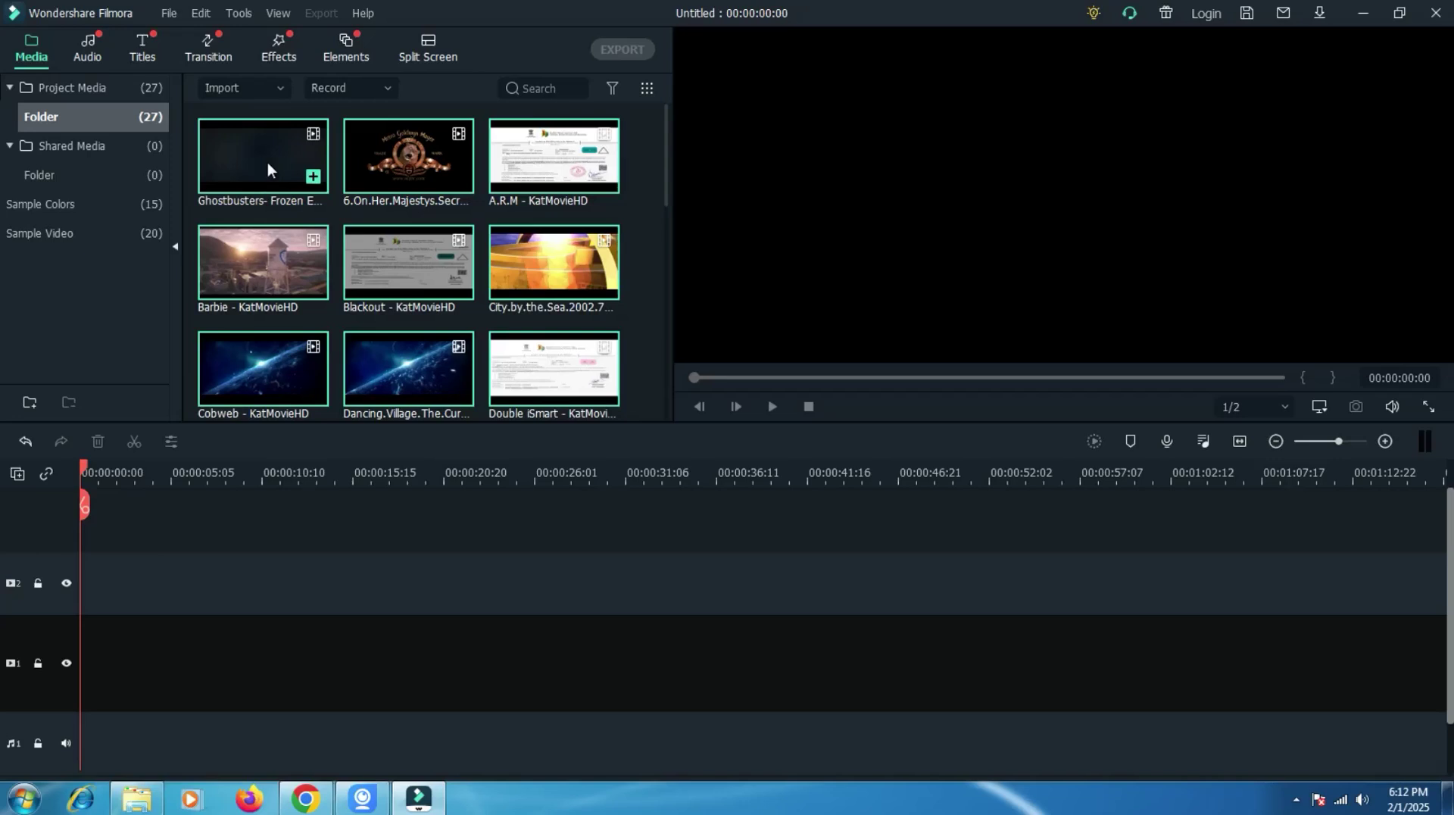
pyautogui.moveTo(267, 162); pyautogui.dragTo(88, 533)
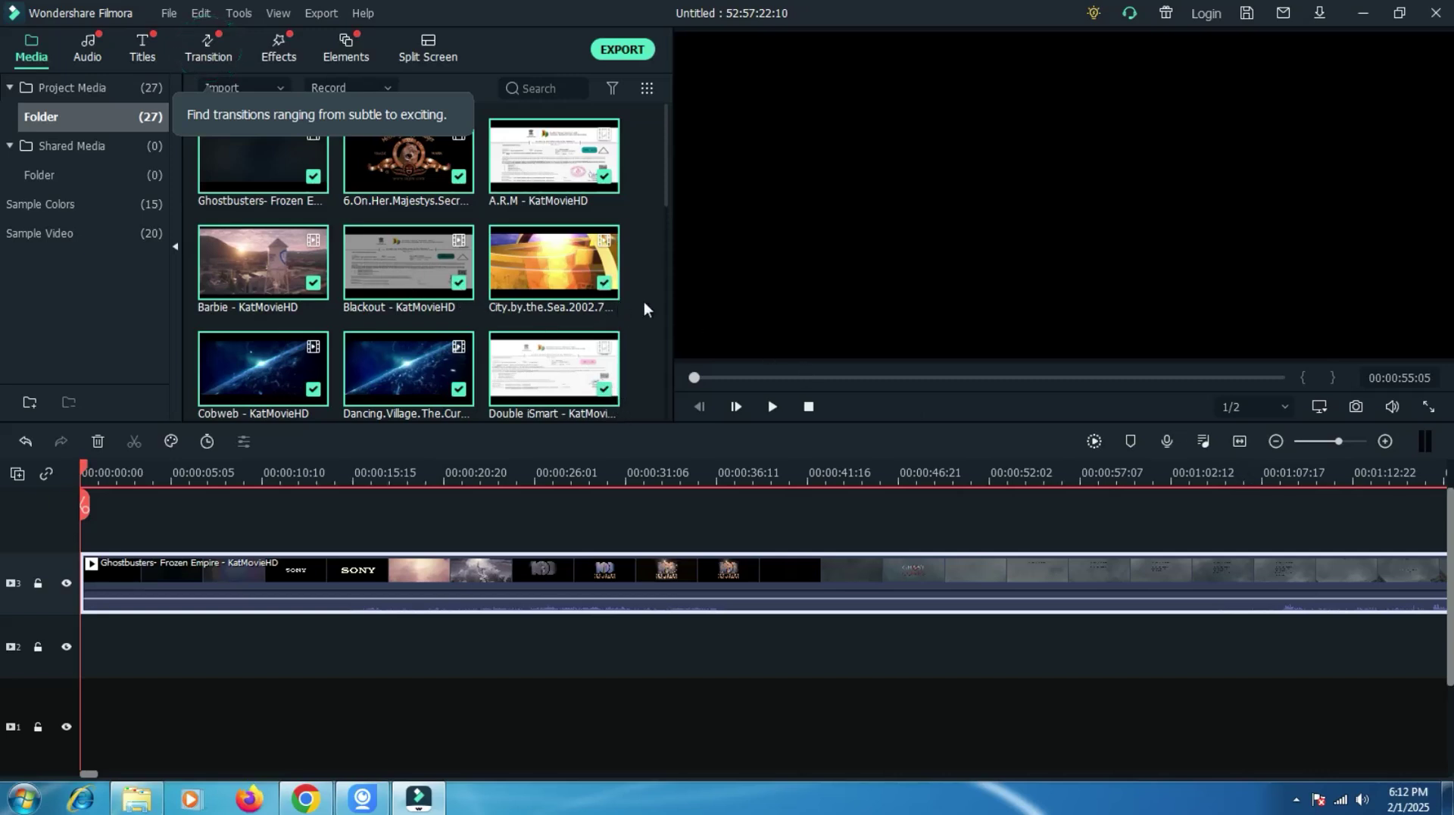
pyautogui.scroll(-6, 643, 302)
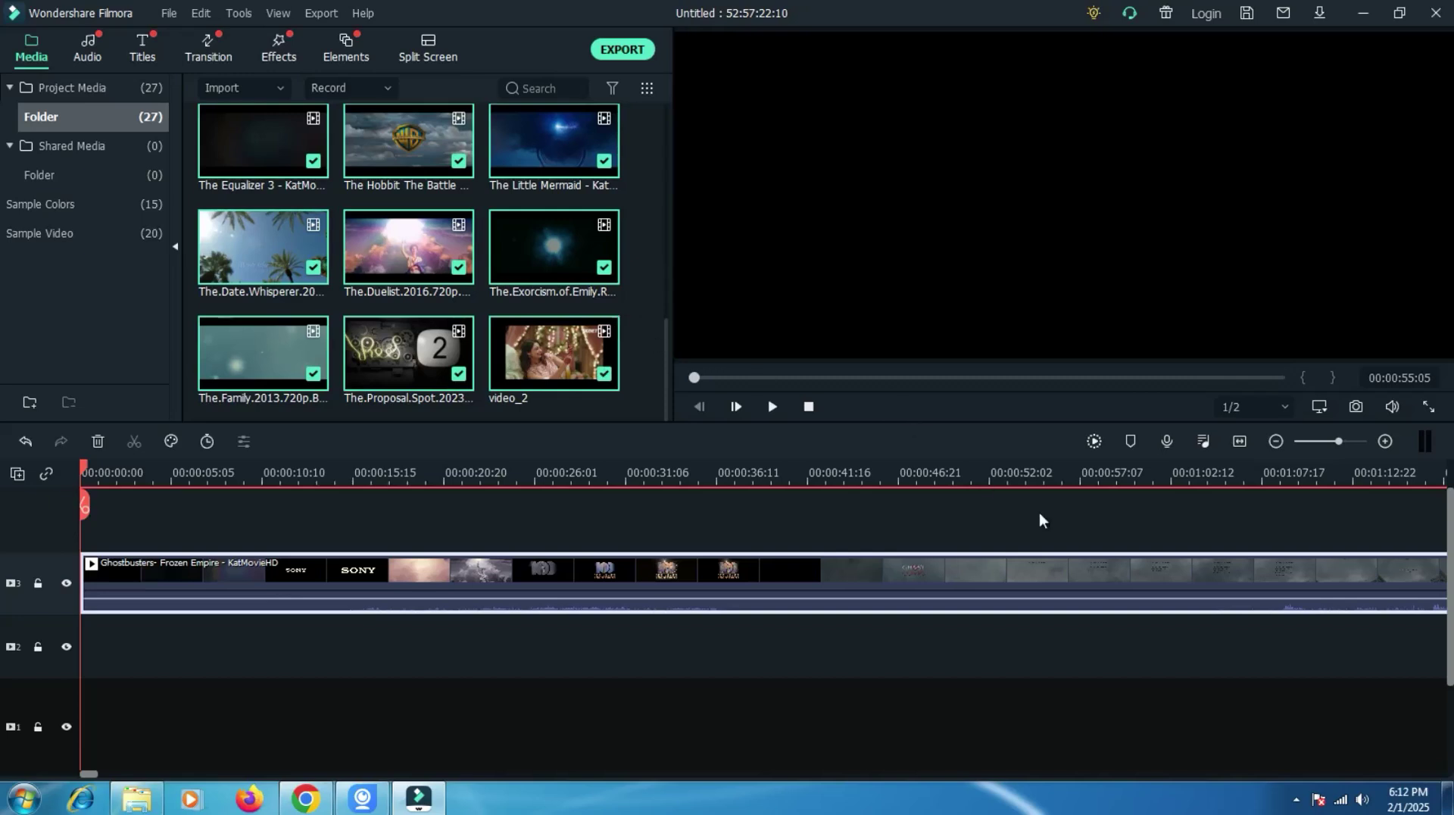
# Examine the sequence of clips placed on video track 3 through to its last clip, video_2.
pyautogui.moveTo(1139, 479); pyautogui.dragTo(1053, 479)
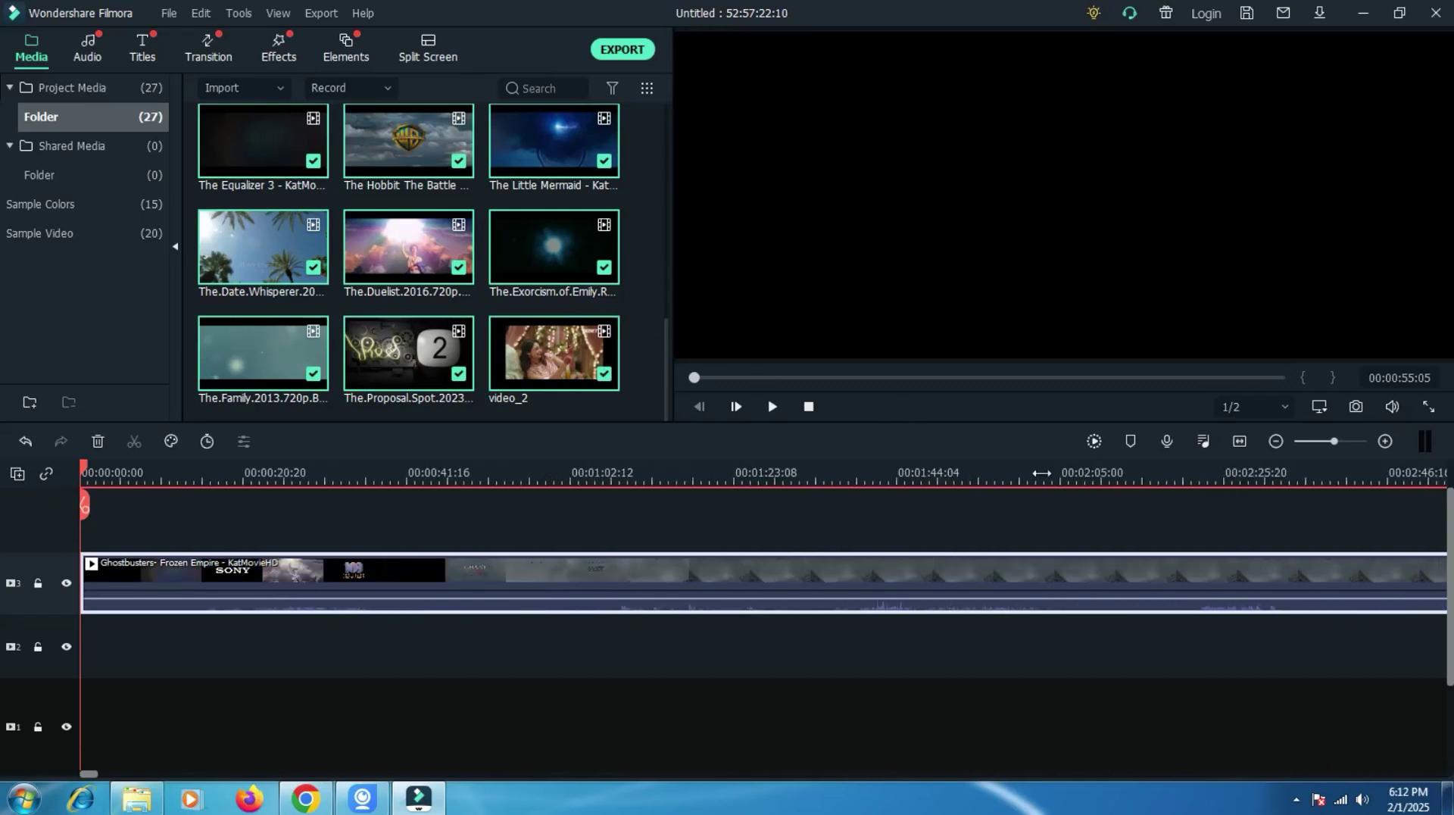
pyautogui.click(1277, 442)
pyautogui.click(1276, 441)
pyautogui.click(1276, 441)
pyautogui.click(1276, 442)
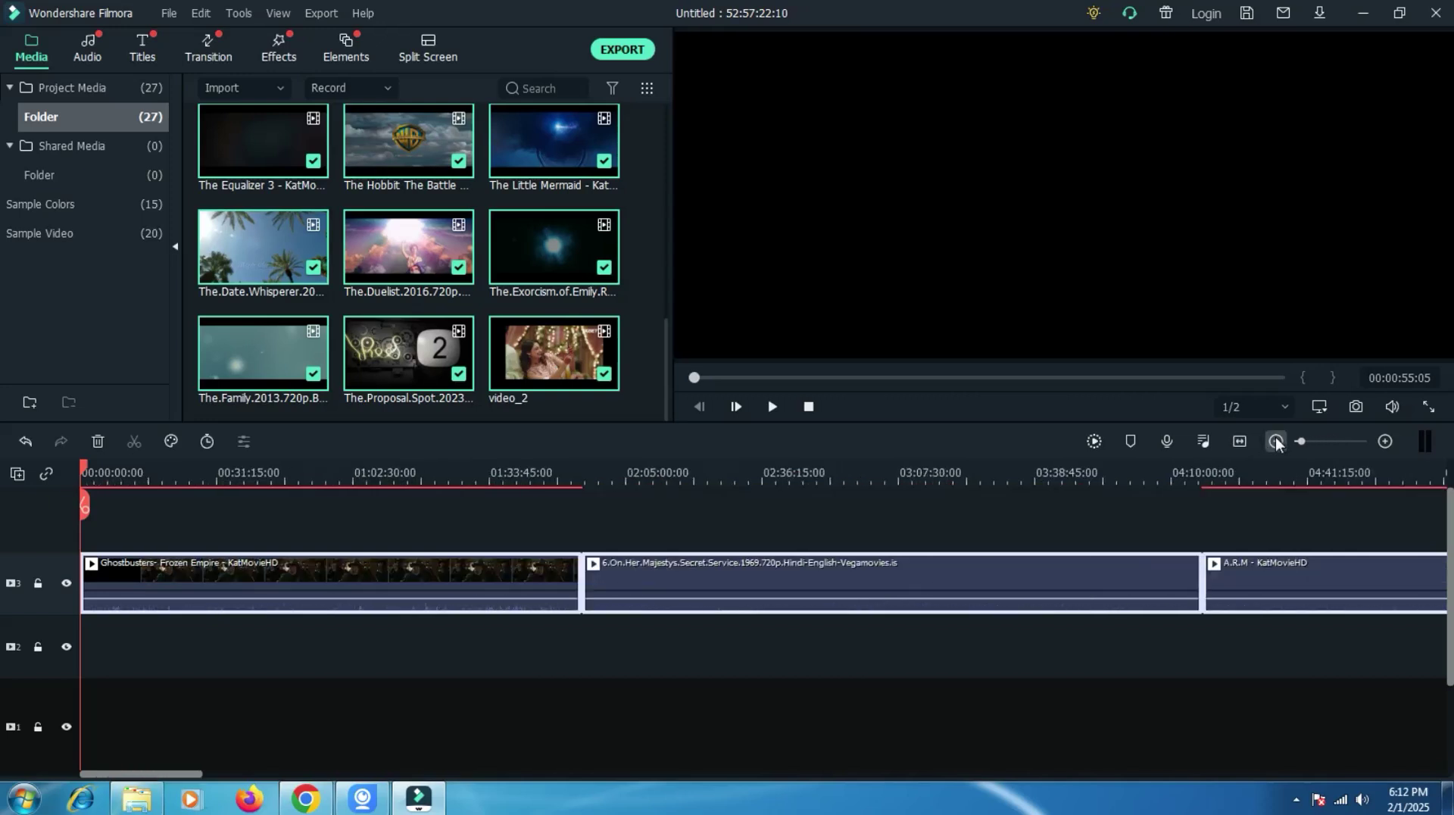
pyautogui.click(1276, 441)
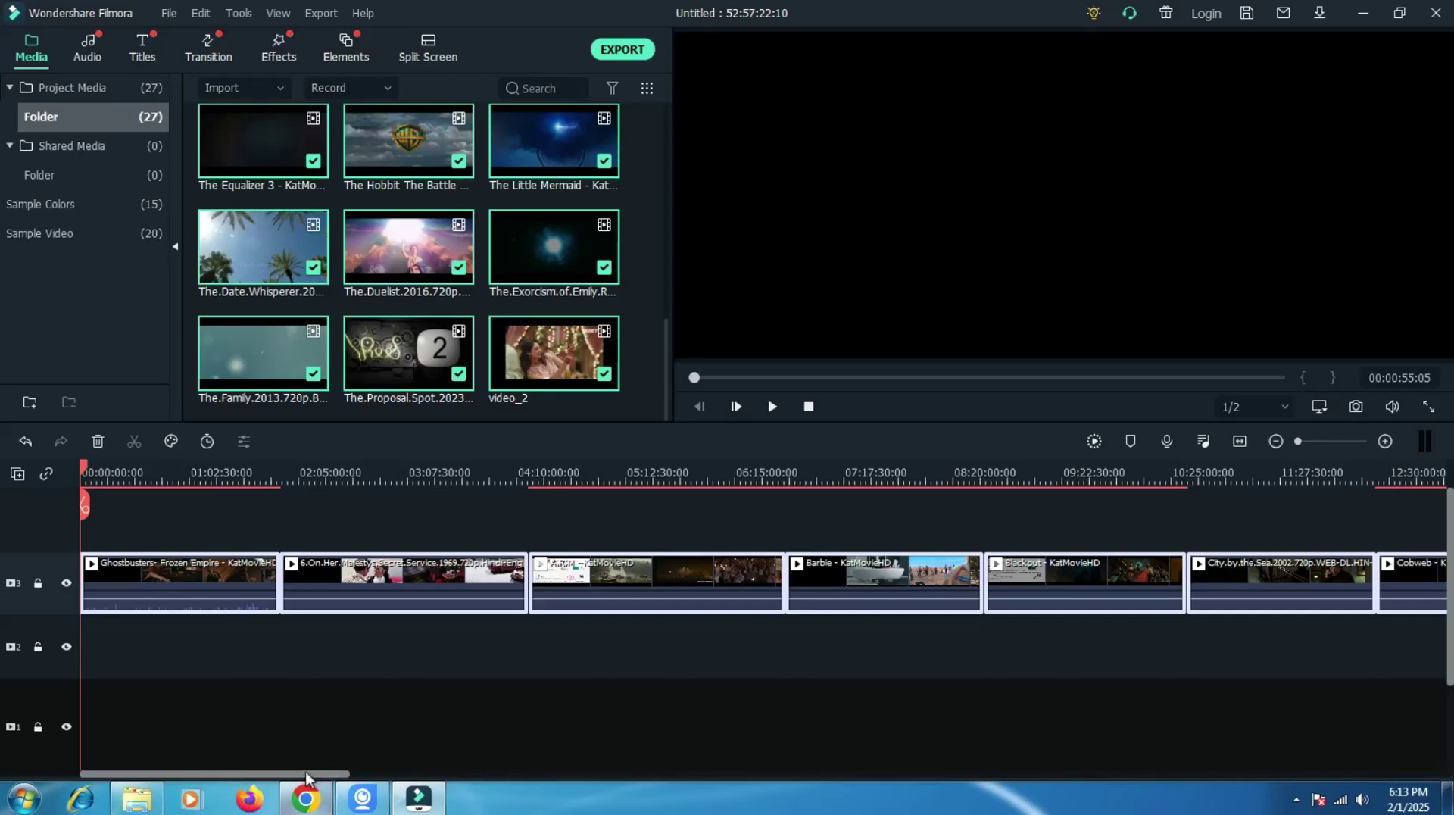
pyautogui.moveTo(311, 773); pyautogui.dragTo(1270, 736)
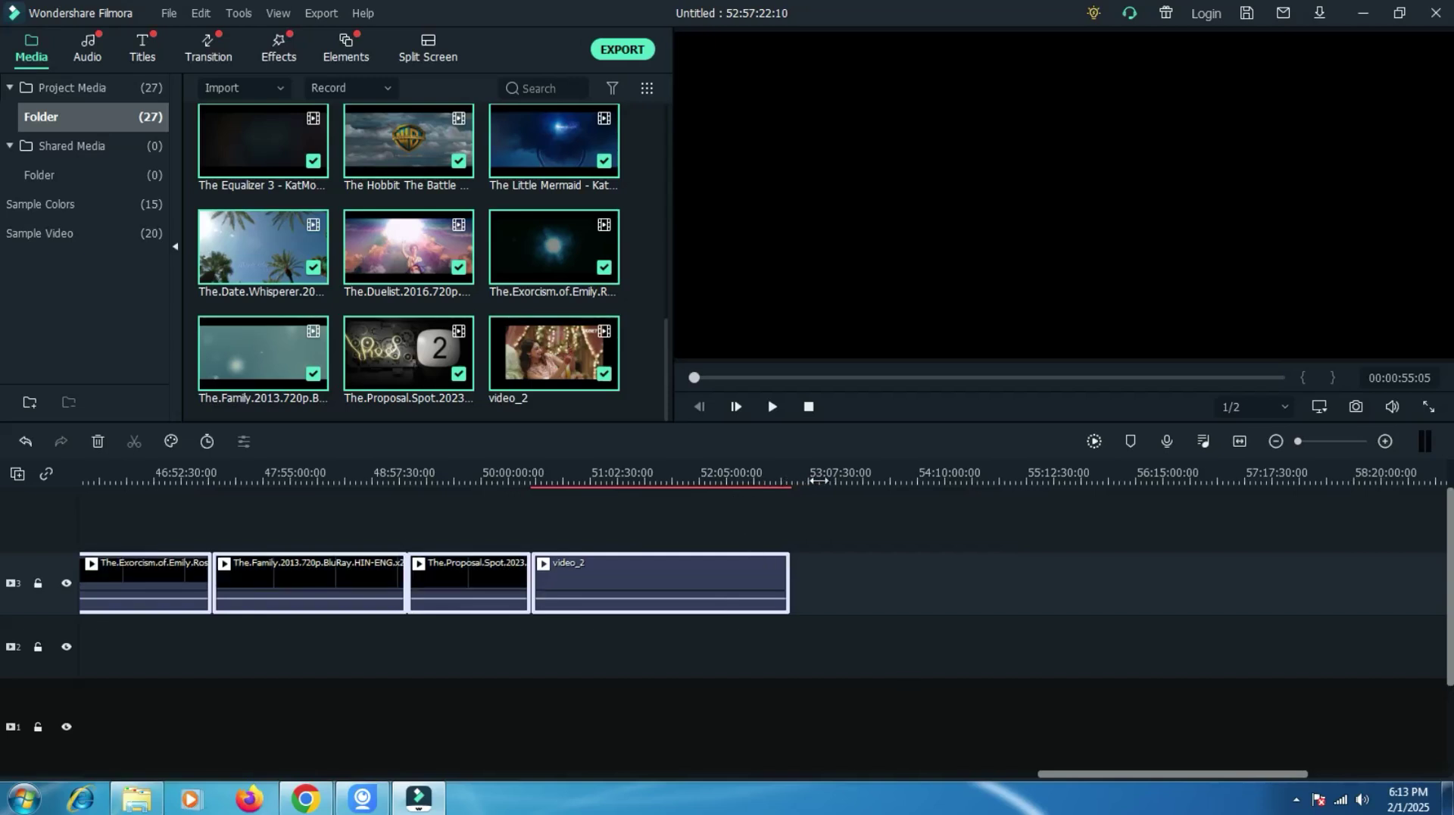
# Preview frames at several points of the video_2, The.Proposal.Spot.2023 and The.Family.2013 clips on the timeline.
pyautogui.click(786, 482)
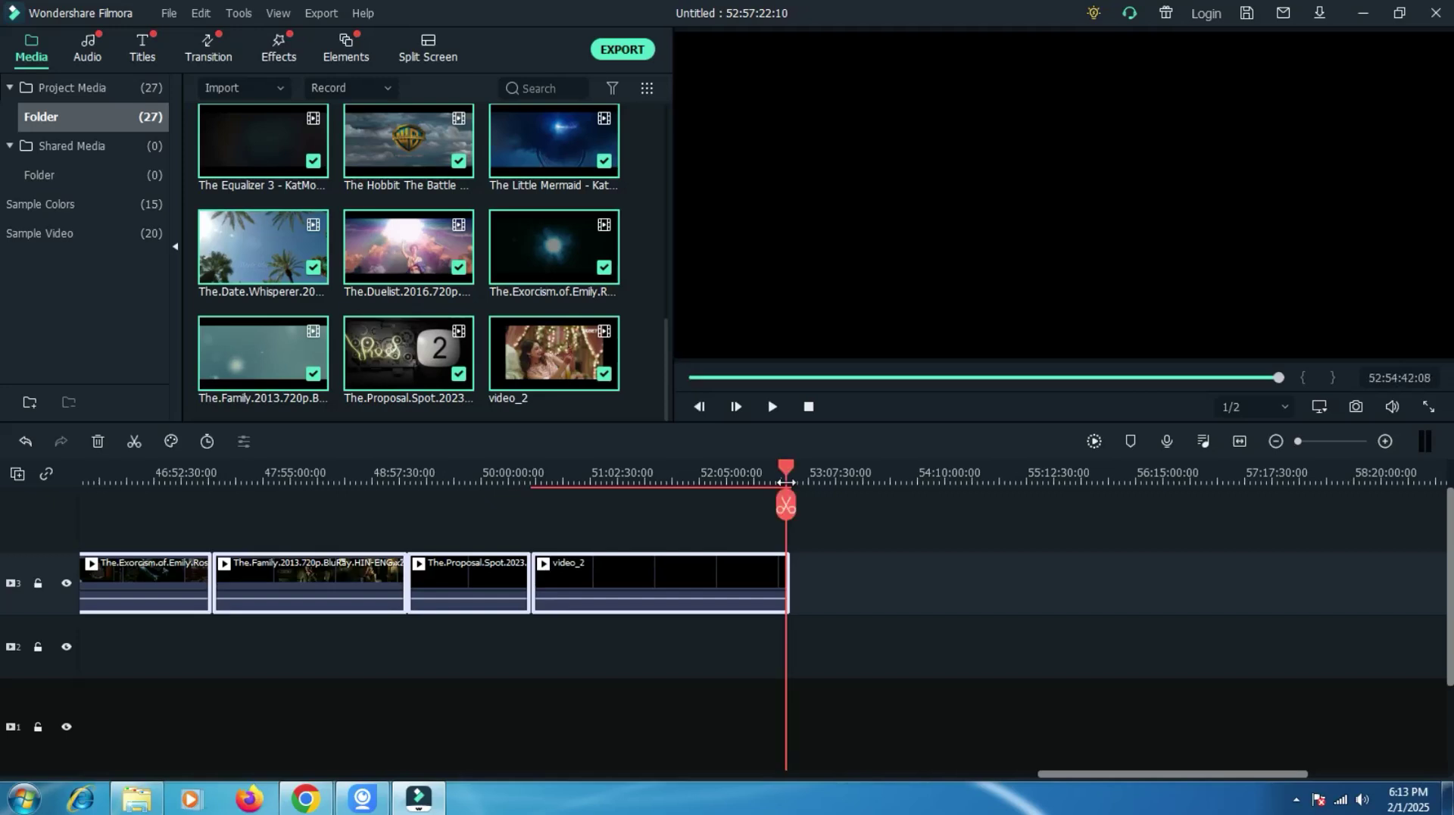
pyautogui.click(732, 479)
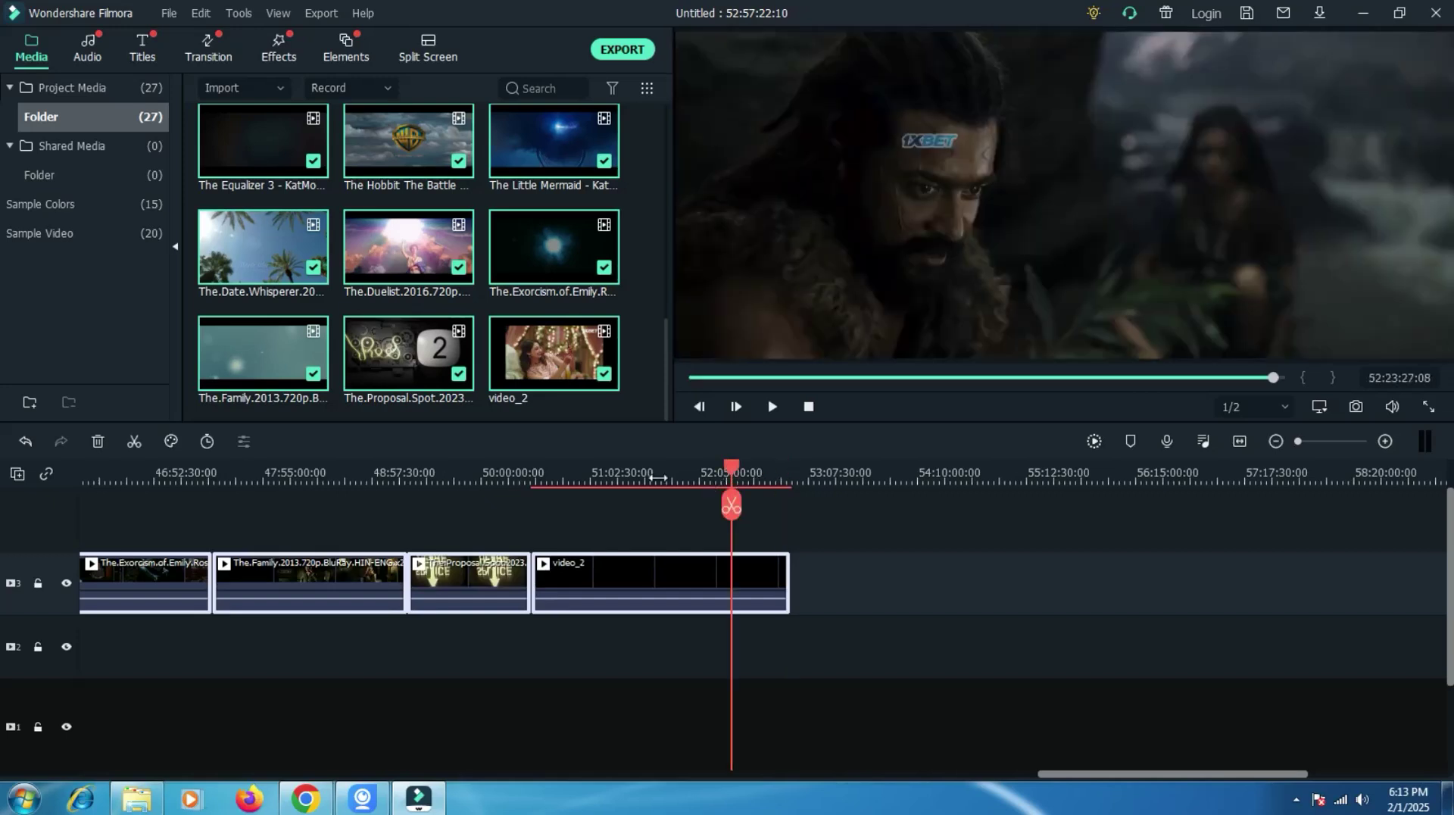
pyautogui.click(658, 478)
pyautogui.click(599, 487)
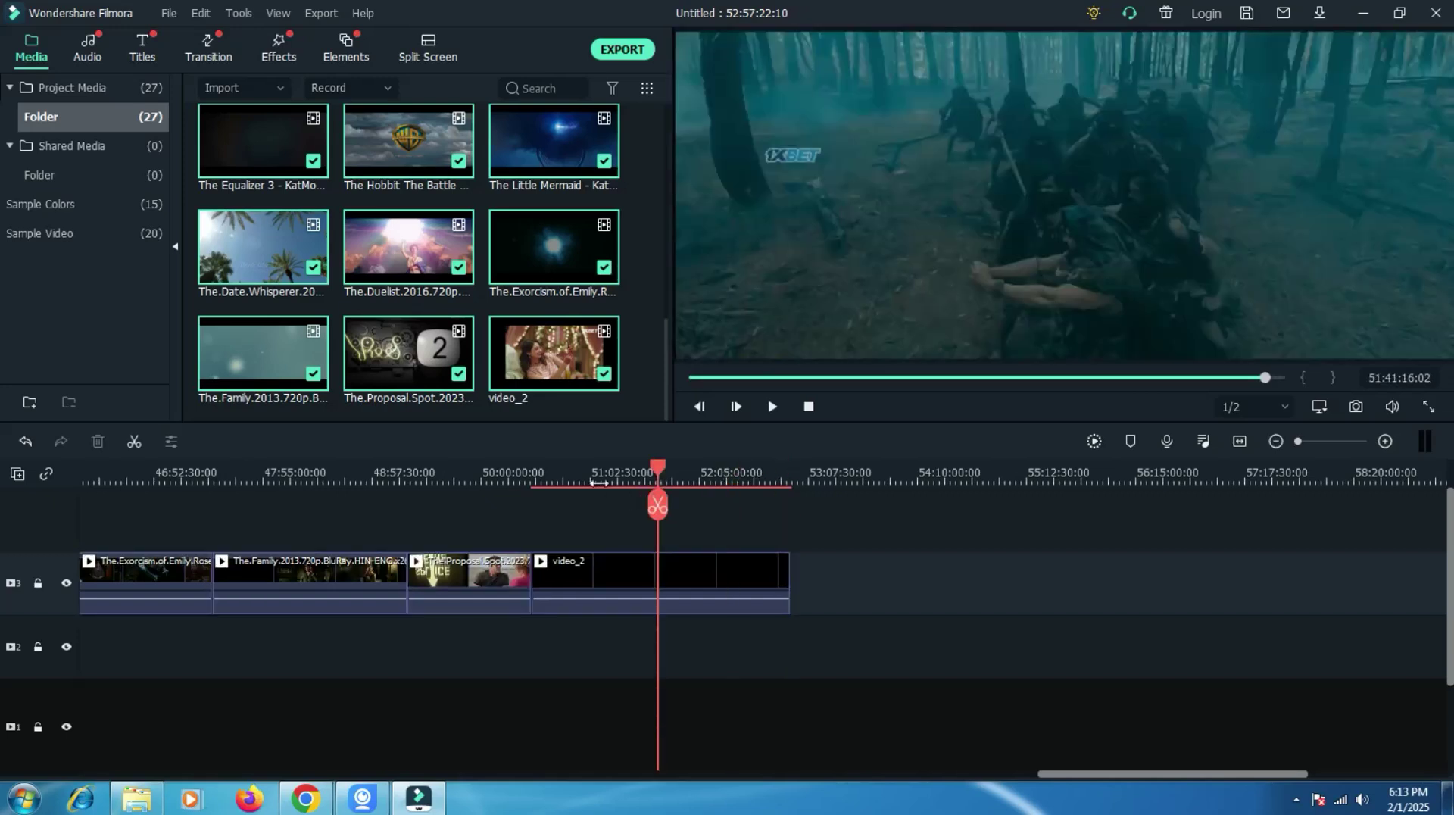
pyautogui.click(599, 482)
pyautogui.click(581, 481)
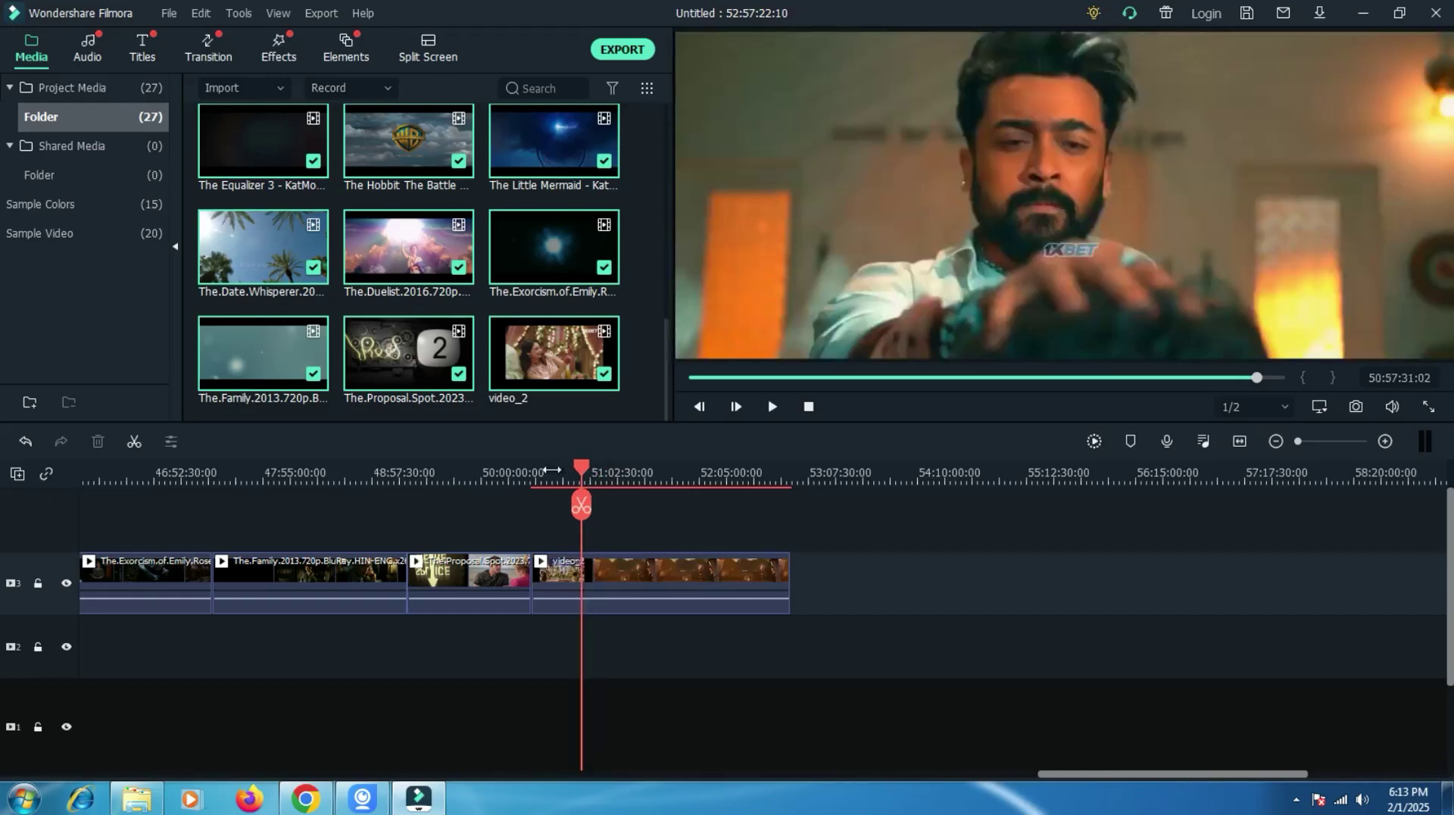
pyautogui.click(553, 477)
pyautogui.click(477, 477)
pyautogui.click(409, 477)
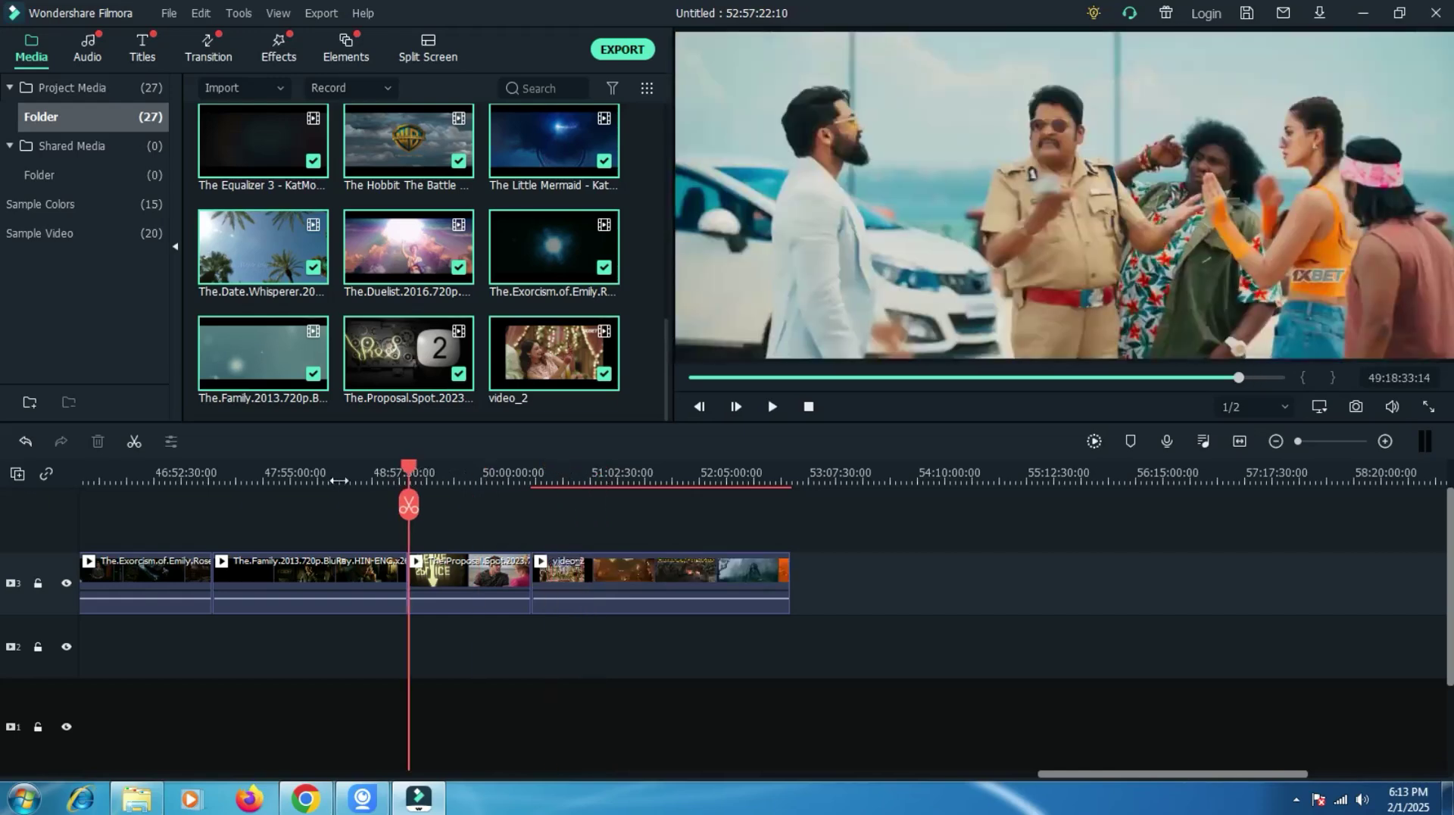
pyautogui.click(336, 478)
pyautogui.click(260, 478)
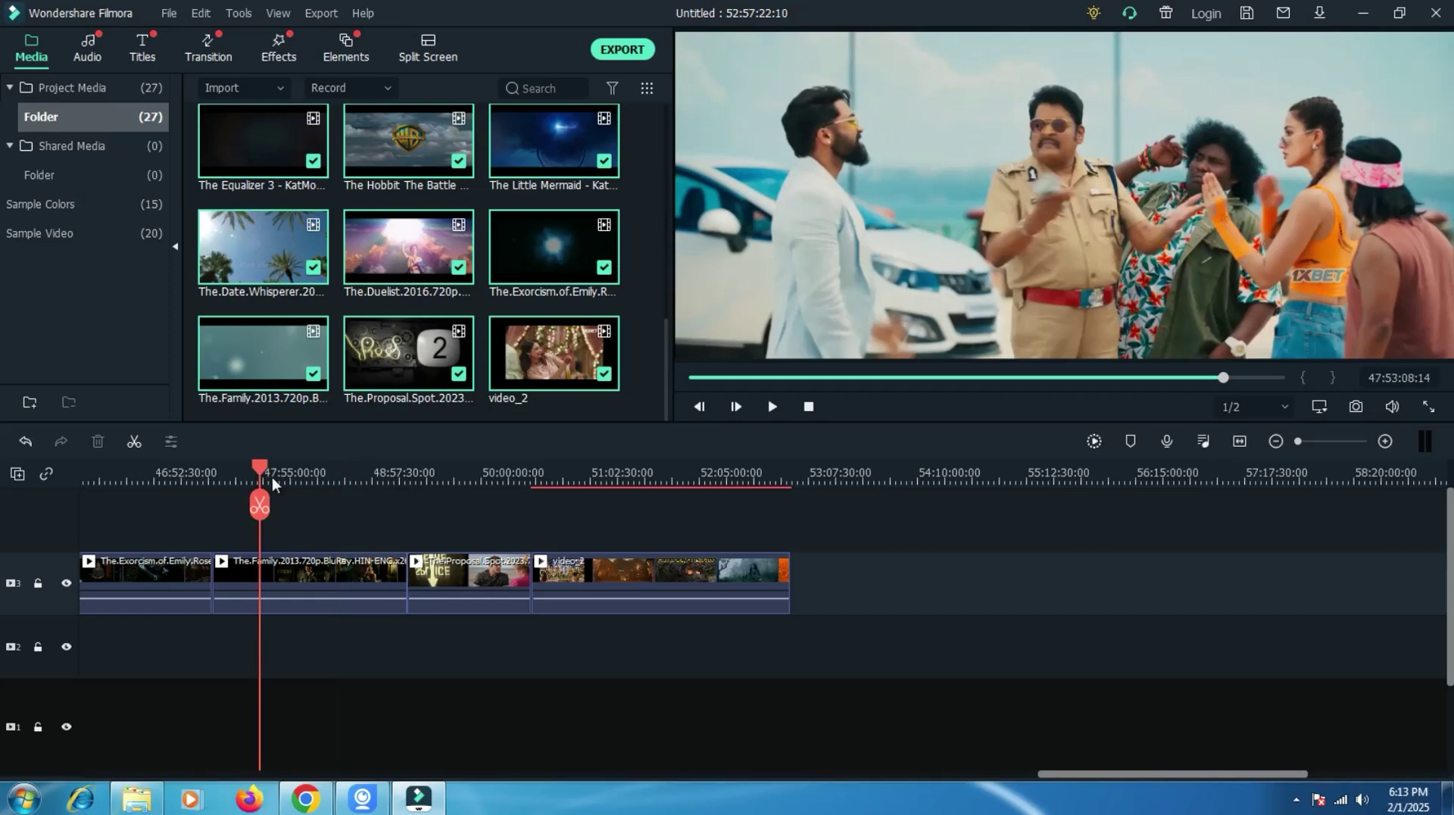
# Preview frames at several closely spaced points within the The.Family.2013 clip.
pyautogui.moveTo(315, 477); pyautogui.dragTo(777, 489)
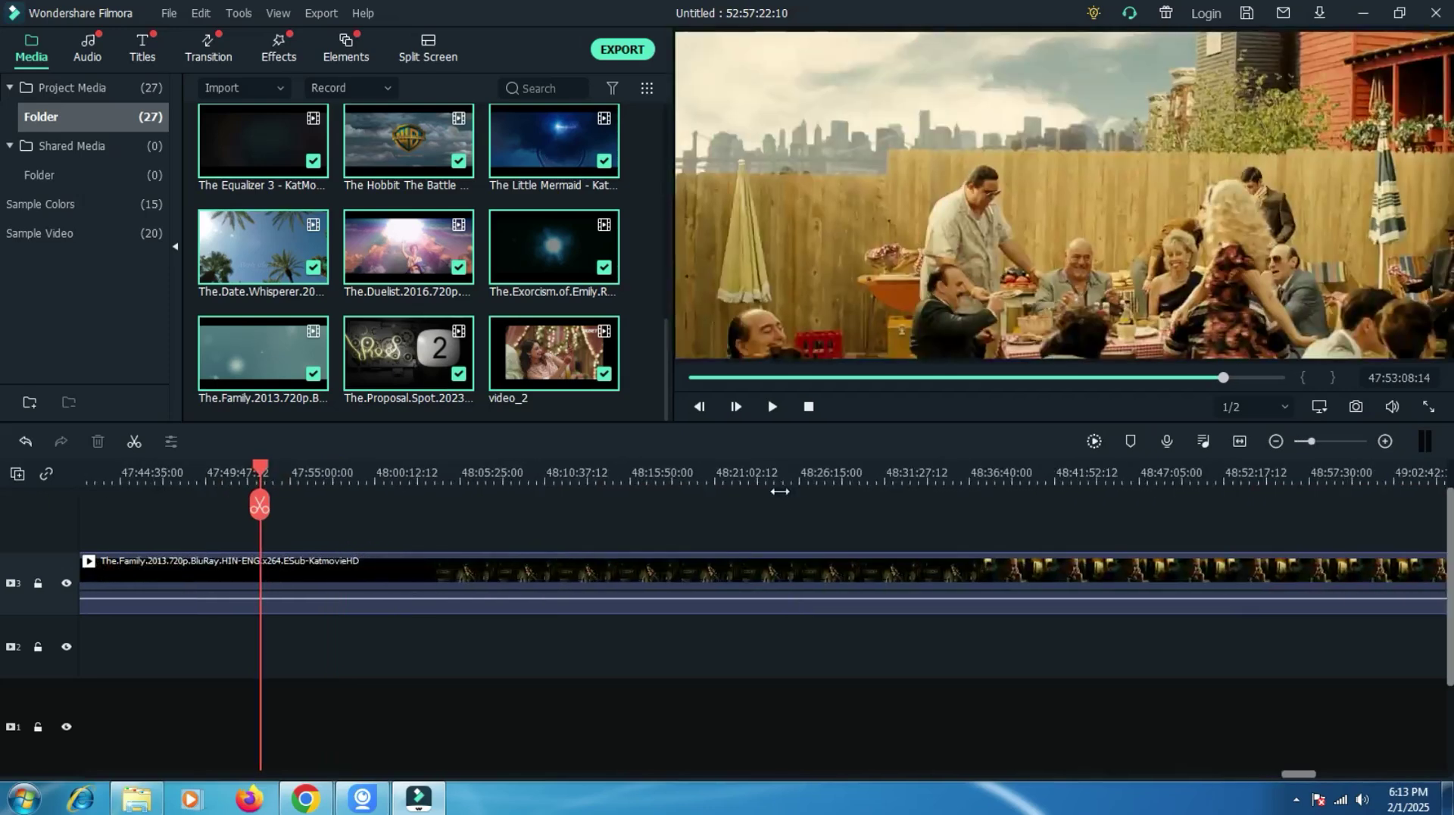
pyautogui.click(393, 465)
pyautogui.click(462, 475)
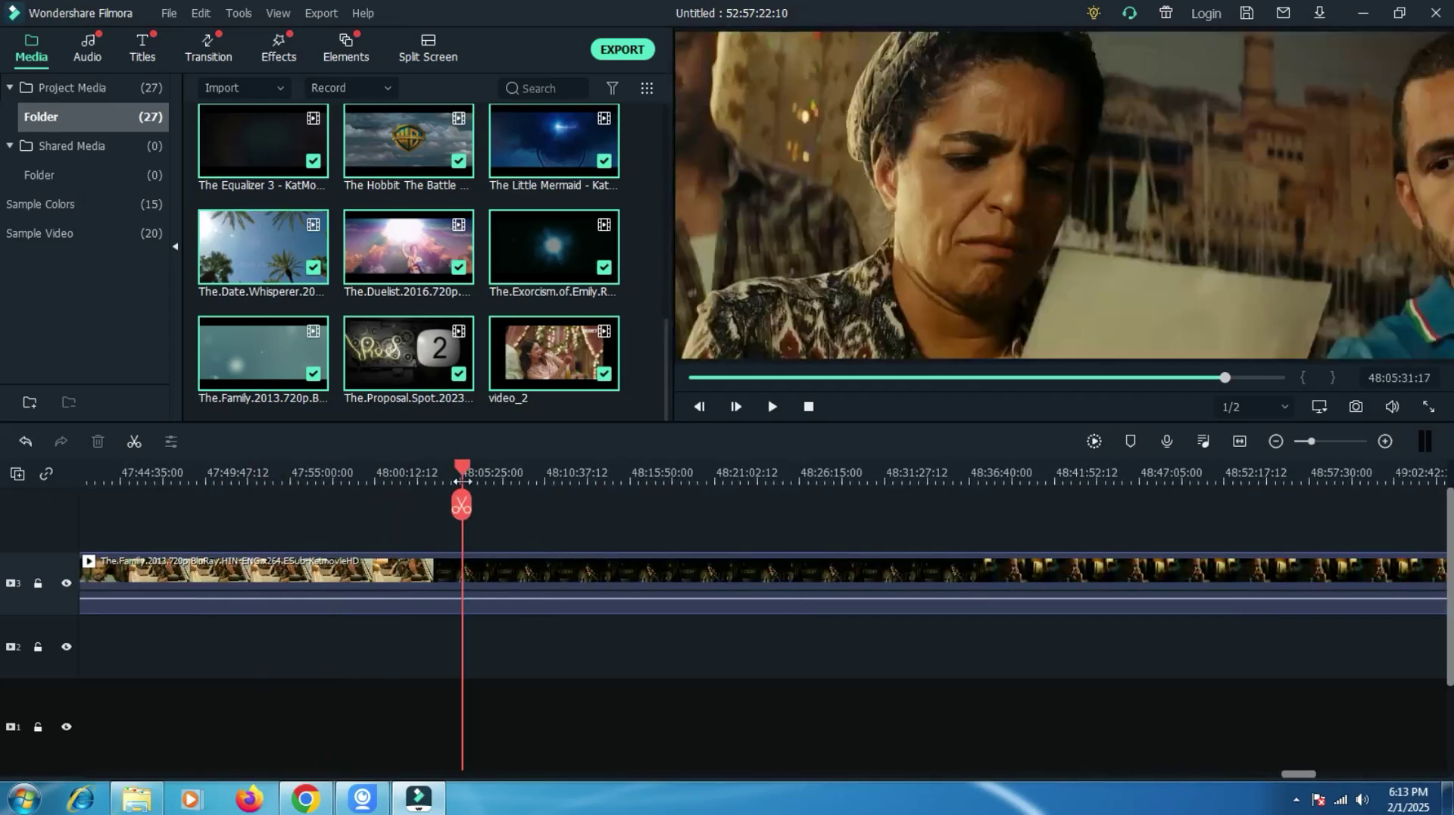
pyautogui.click(526, 479)
pyautogui.click(589, 478)
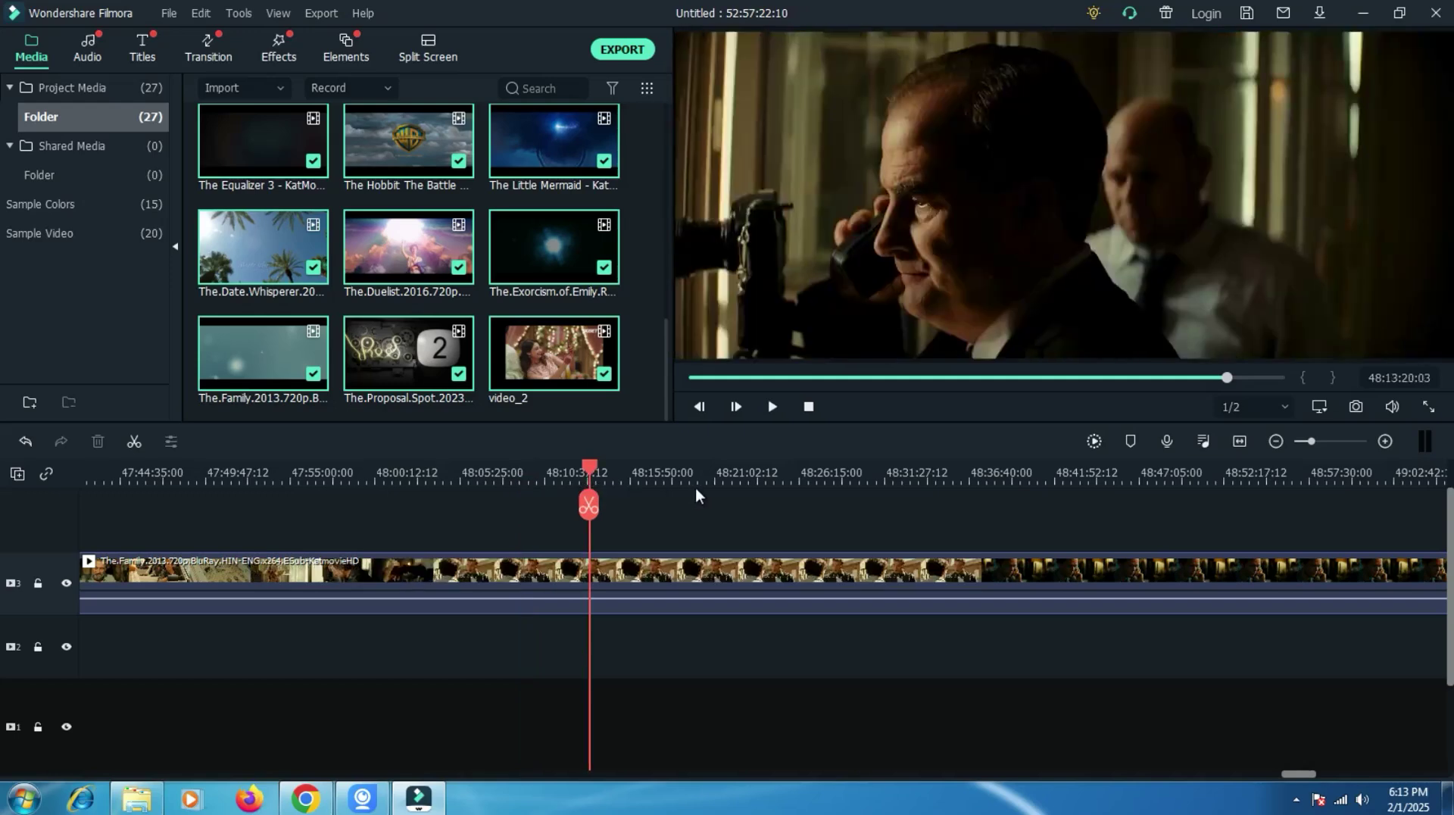
pyautogui.click(830, 476)
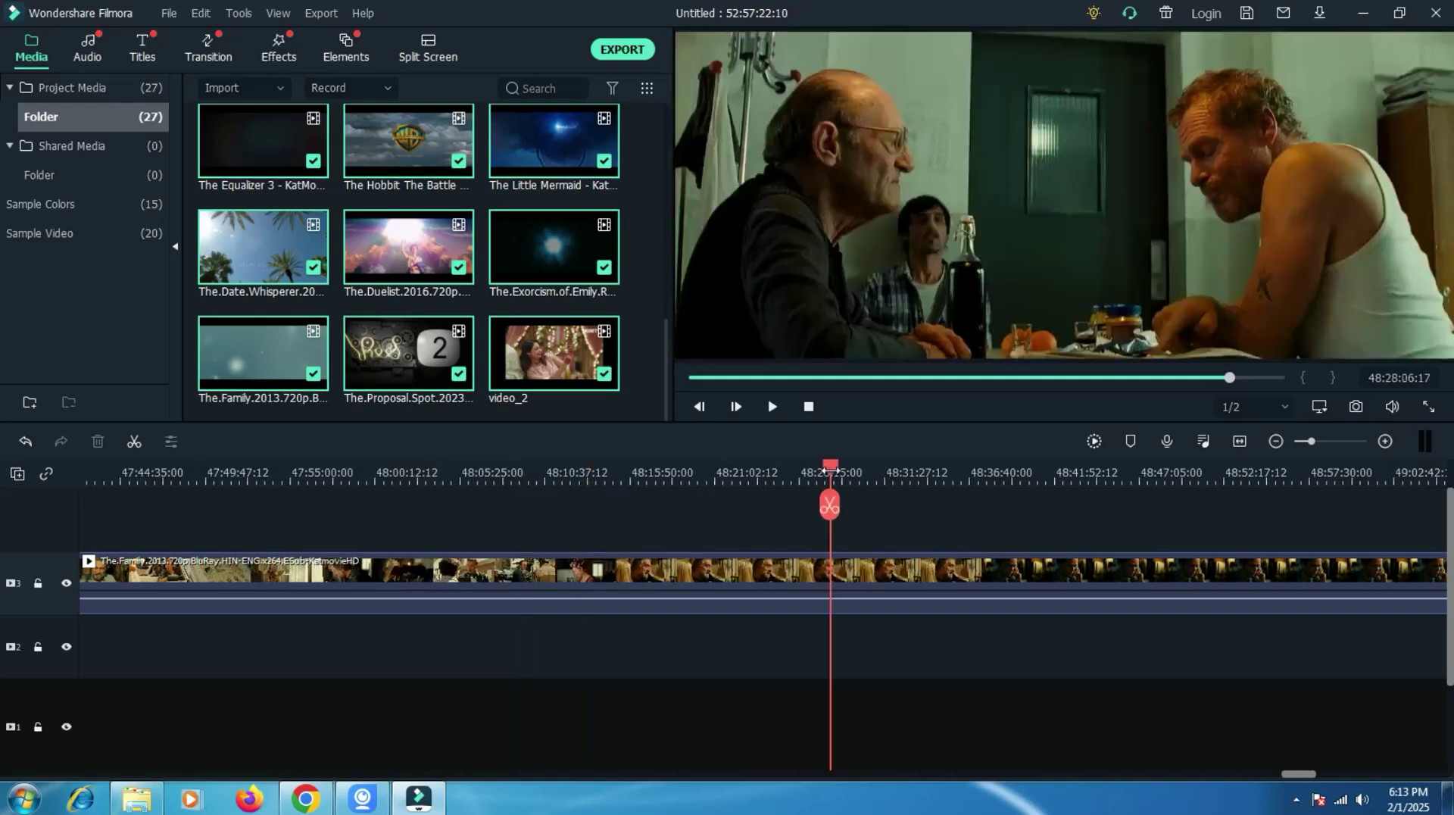
pyautogui.click(952, 472)
pyautogui.click(738, 473)
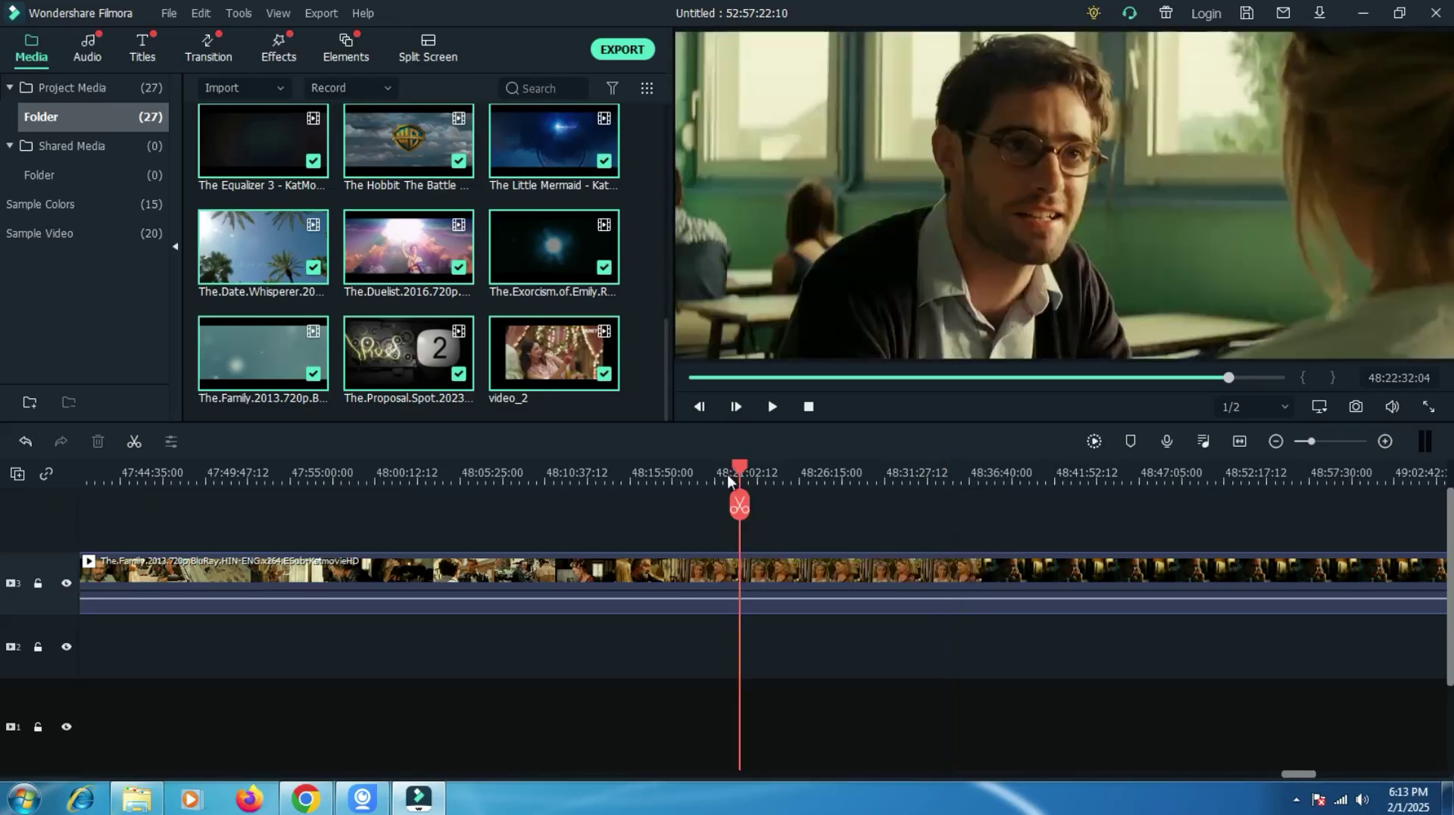
pyautogui.click(457, 475)
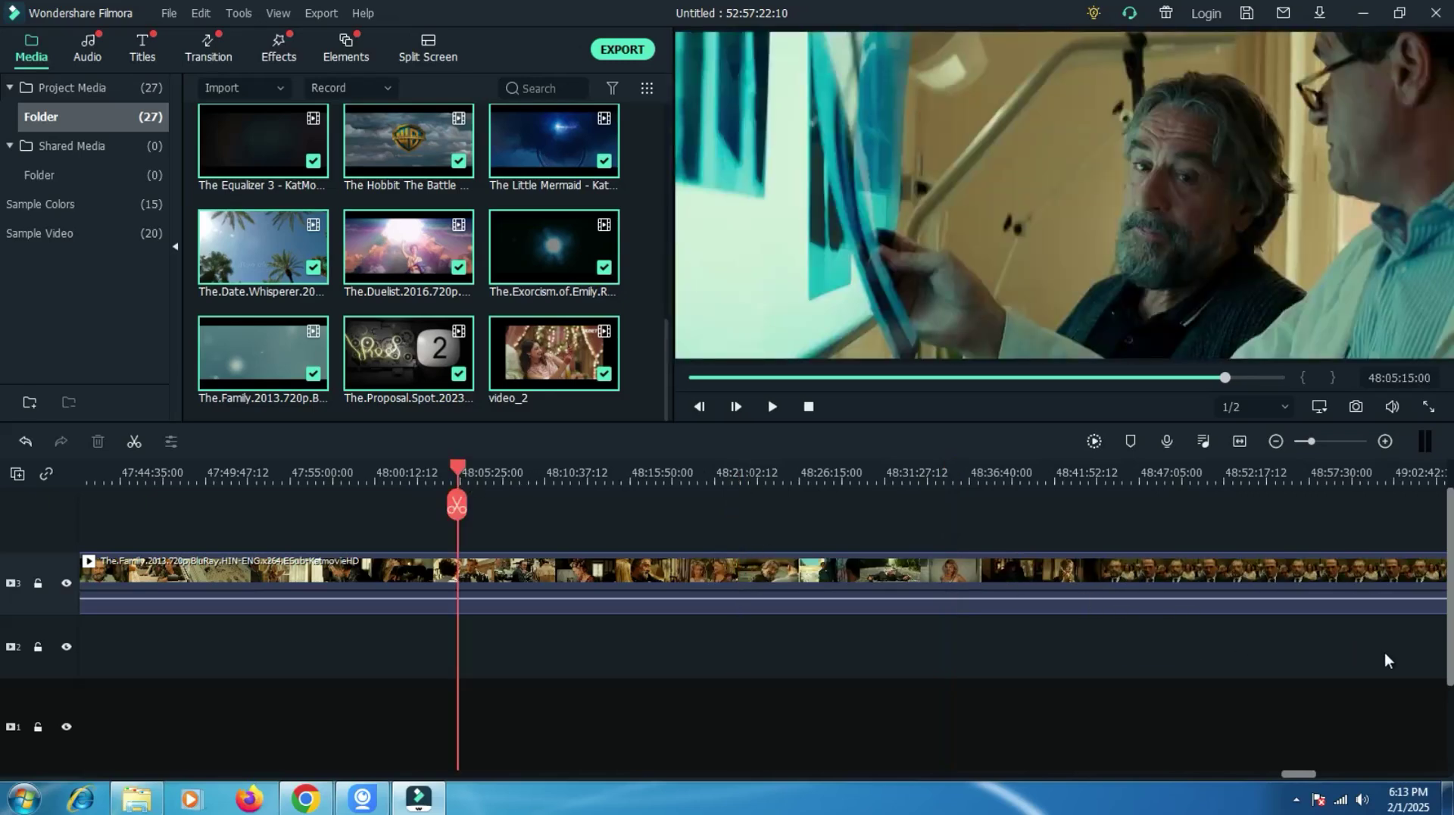
pyautogui.moveTo(1398, 661); pyautogui.dragTo(1, 525)
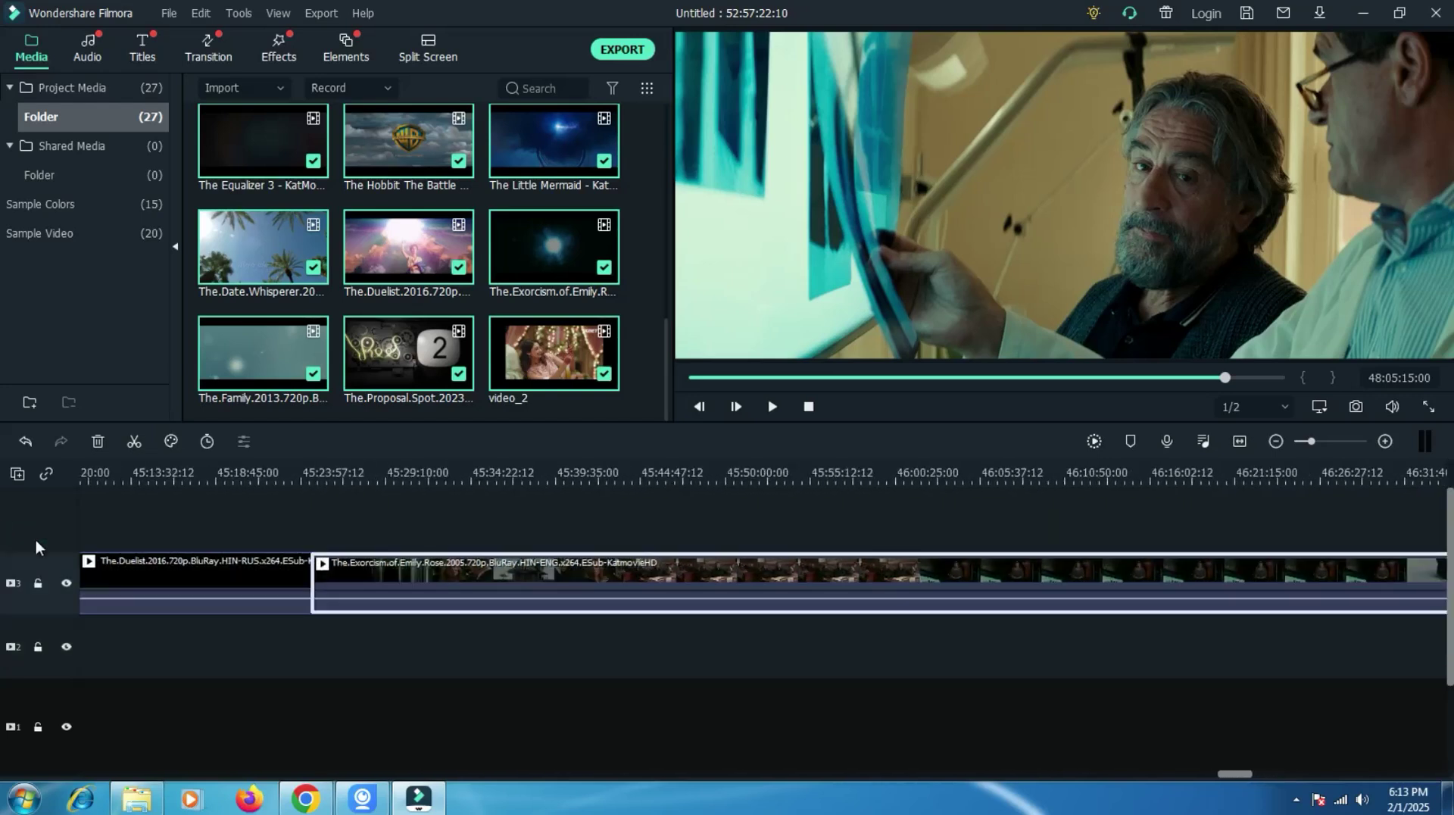
pyautogui.click(748, 688)
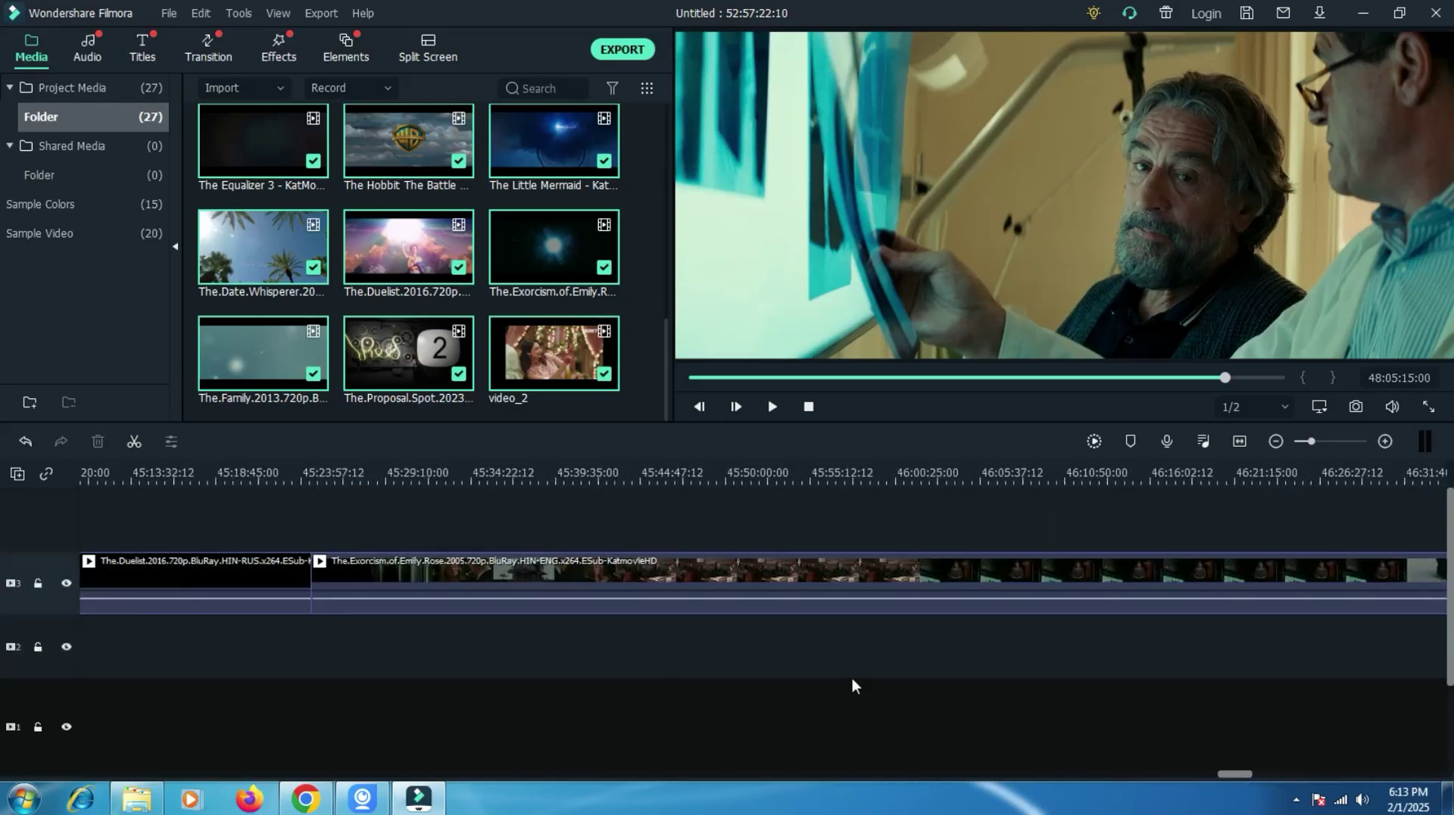
pyautogui.moveTo(1390, 679); pyautogui.dragTo(1057, 520)
pyautogui.click(1361, 683)
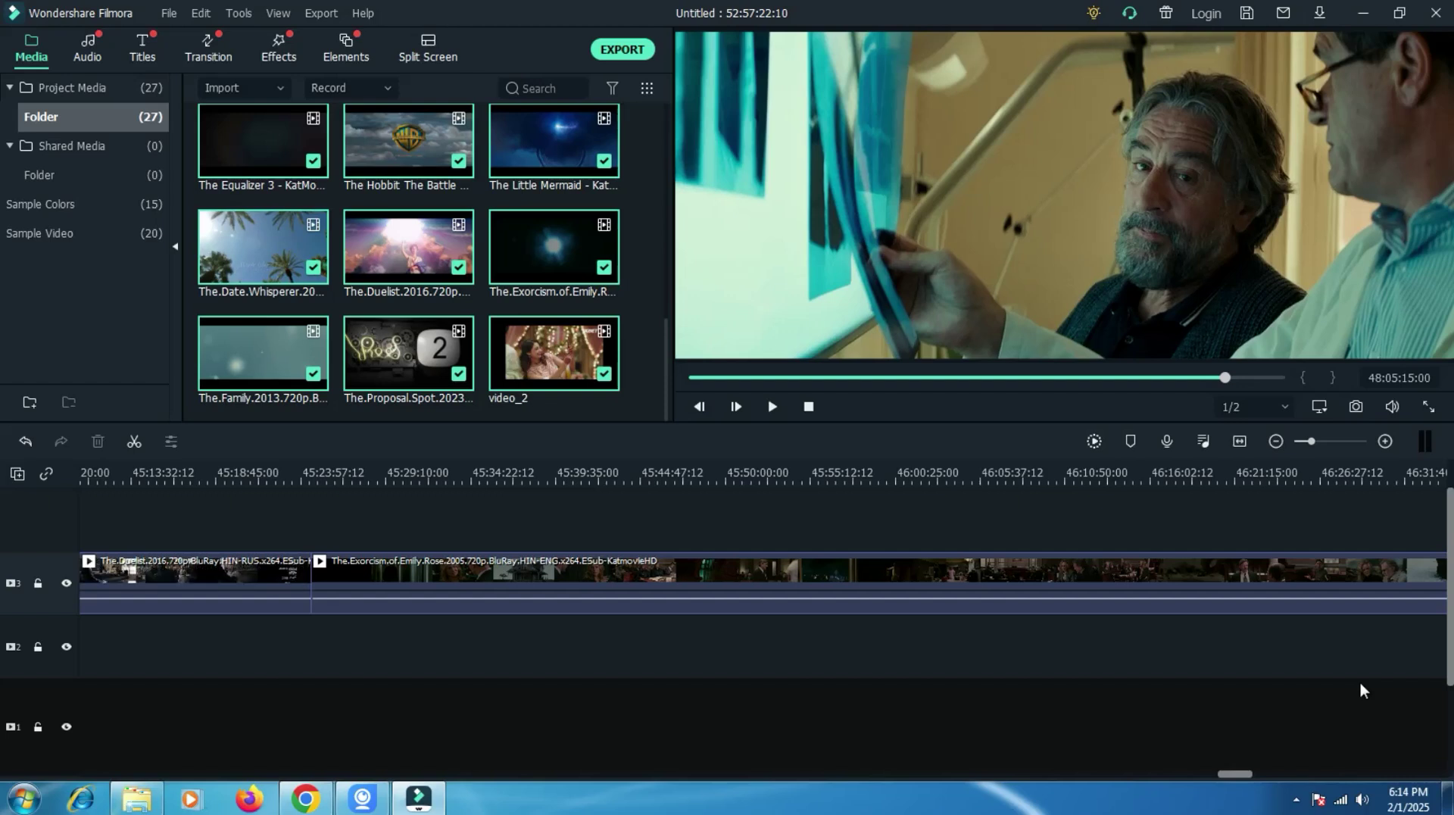
# Select the clips on video track 3 from The.Exorcism.of.Emily.Rose back to the timeline's start and delete them.
pyautogui.moveTo(1360, 683); pyautogui.dragTo(2, 485)
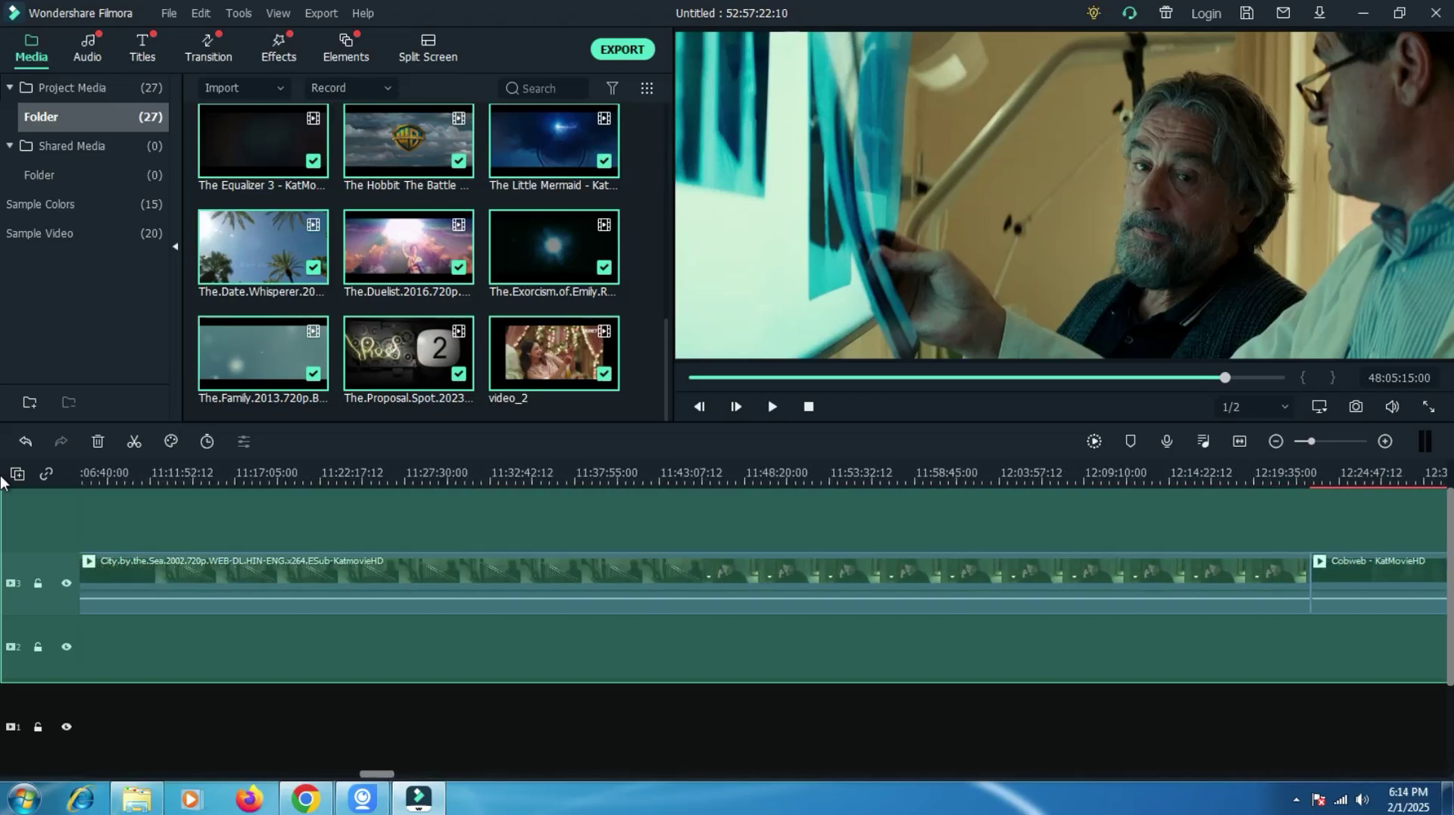
pyautogui.hscroll(-5, 0, 481)
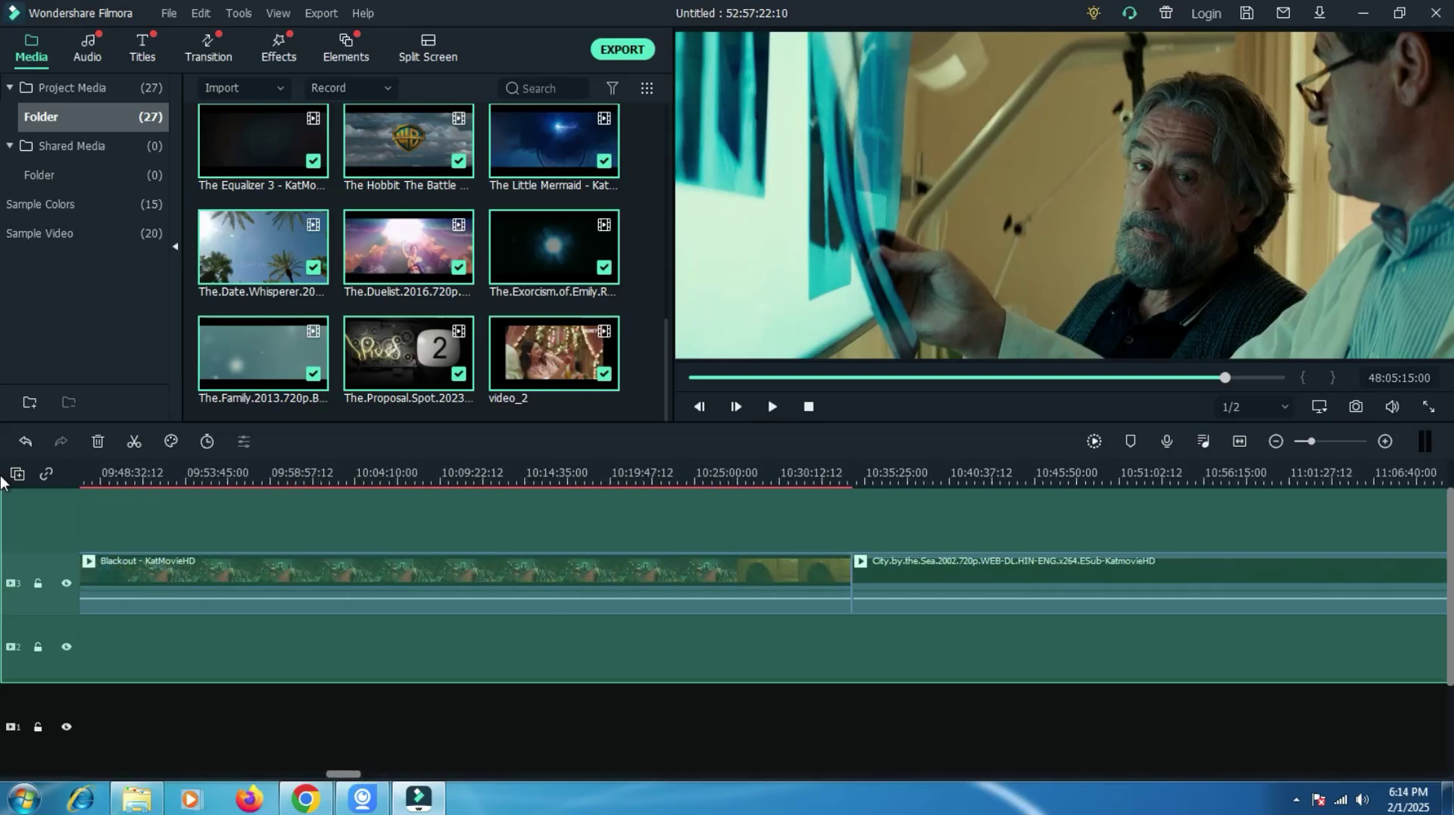
pyautogui.hscroll(-10, 0, 481)
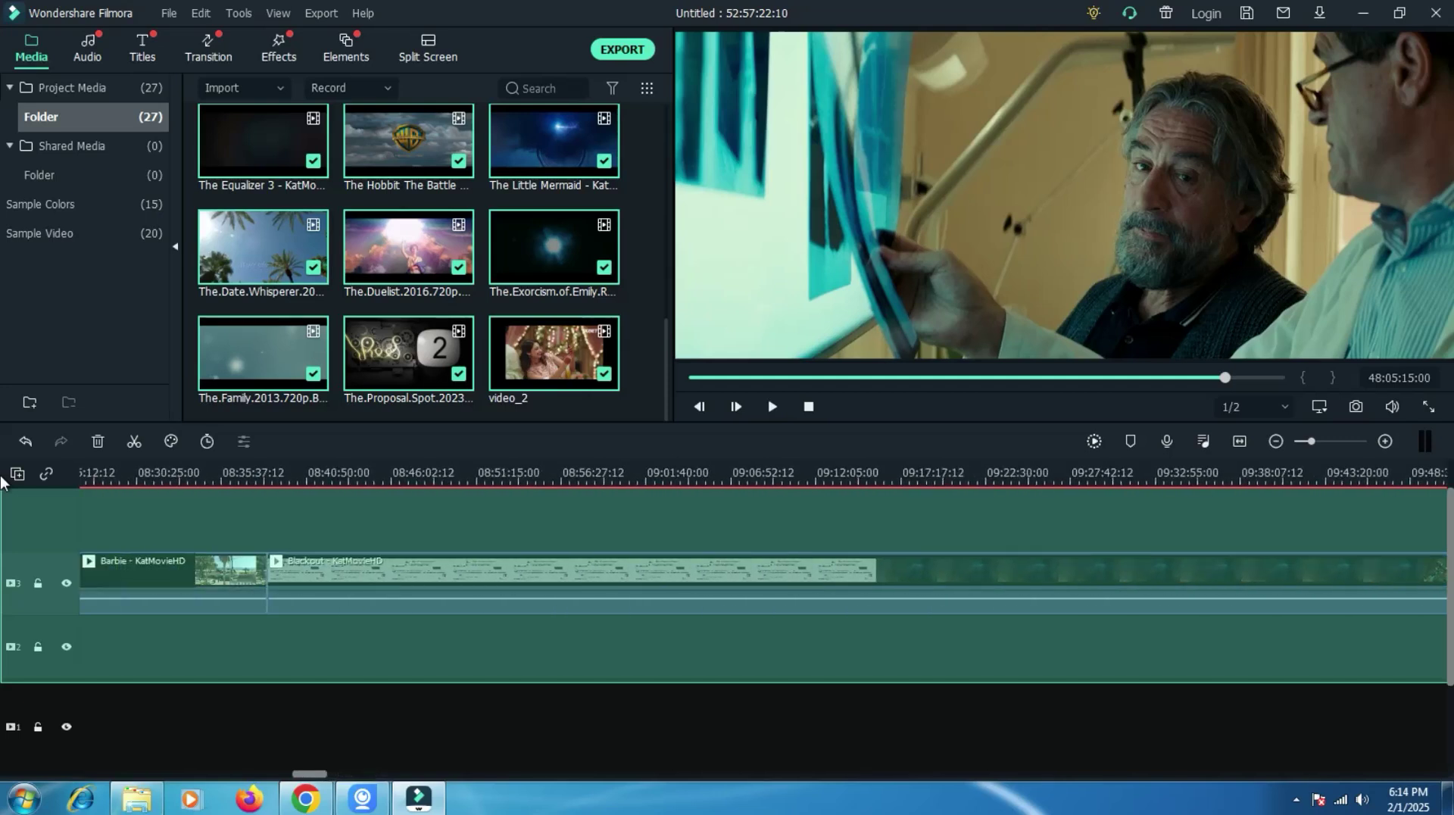
pyautogui.hscroll(-10, 0, 481)
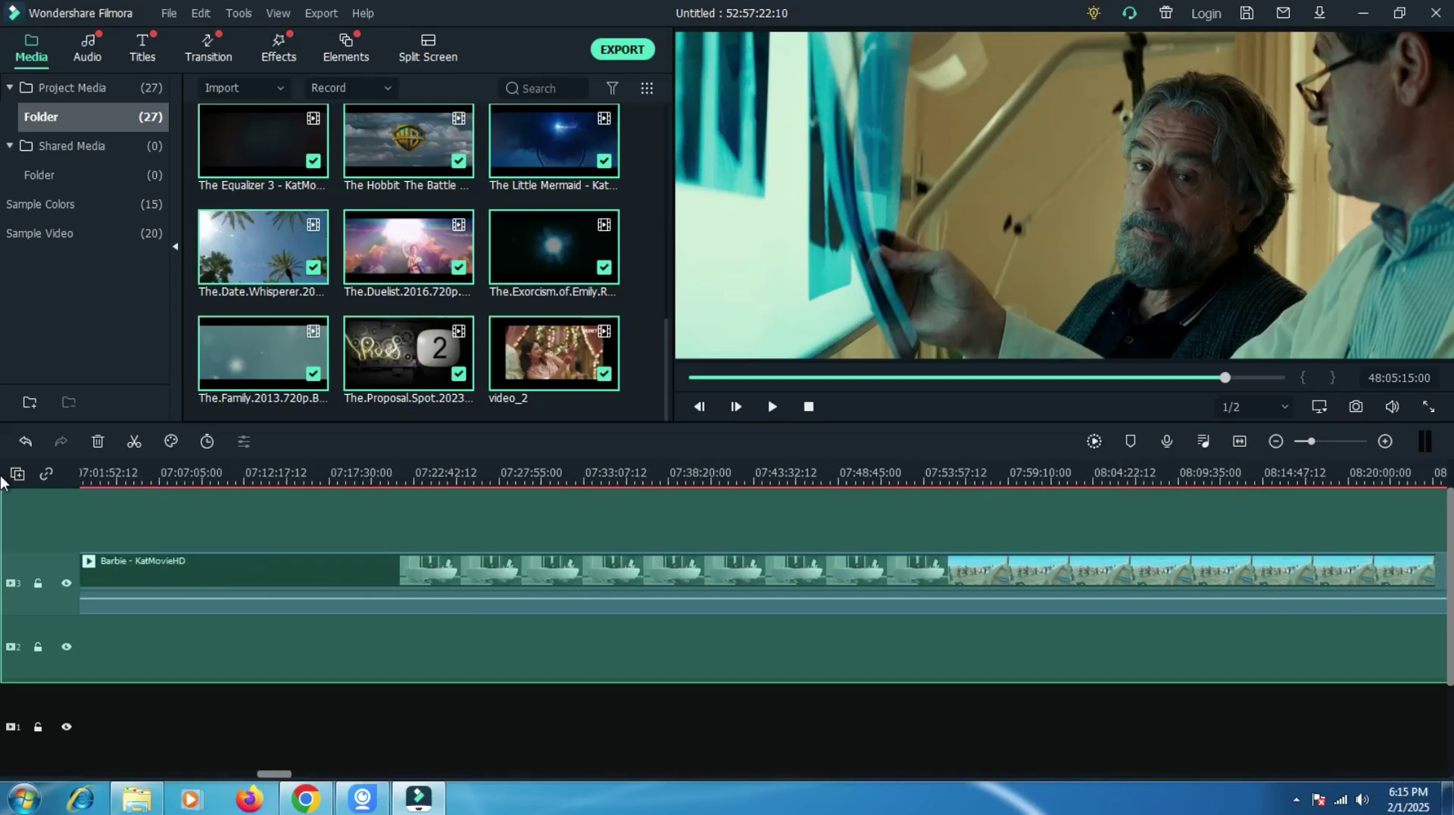
pyautogui.hscroll(-10, 0, 481)
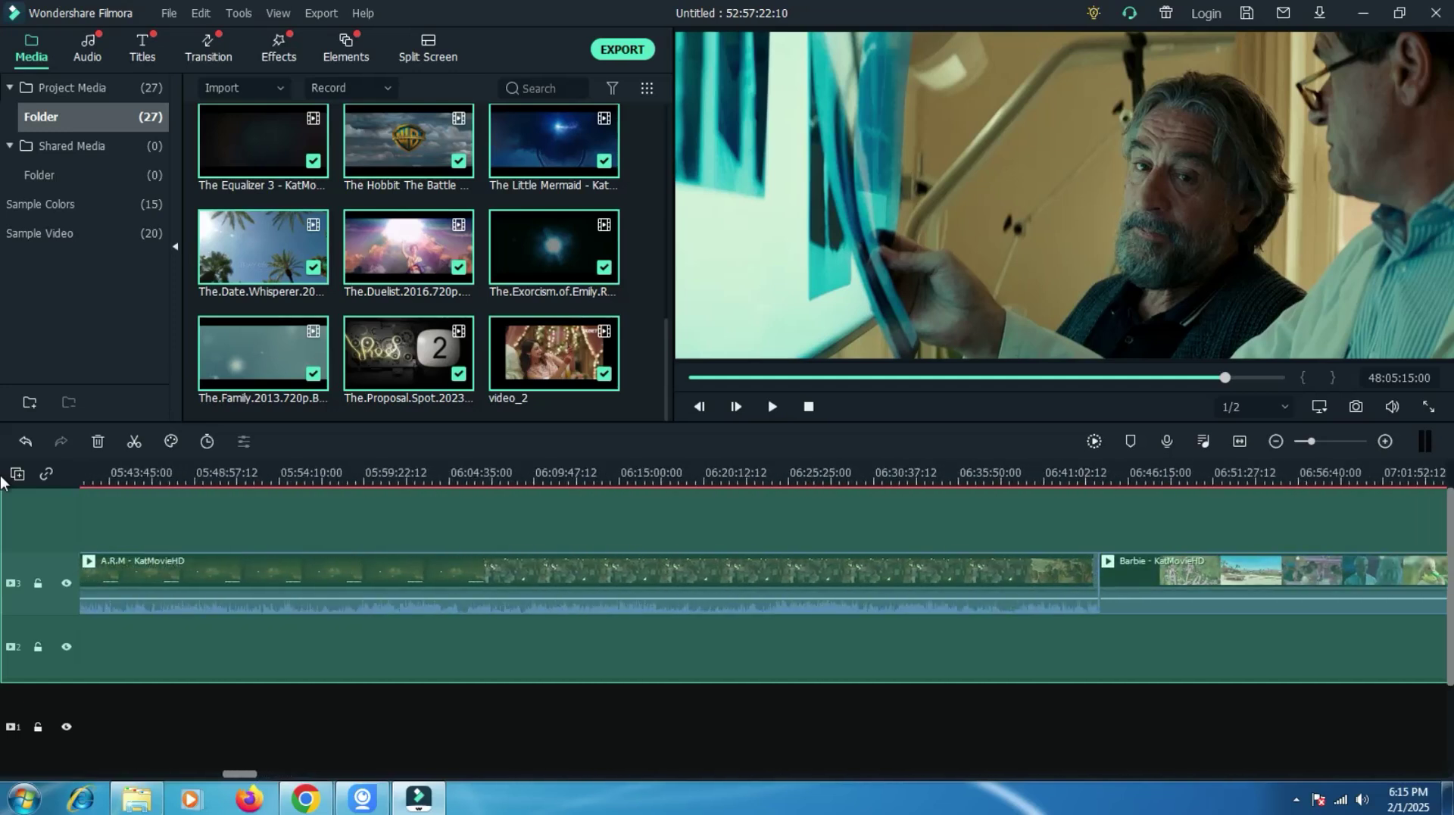
pyautogui.hscroll(-10, 0, 481)
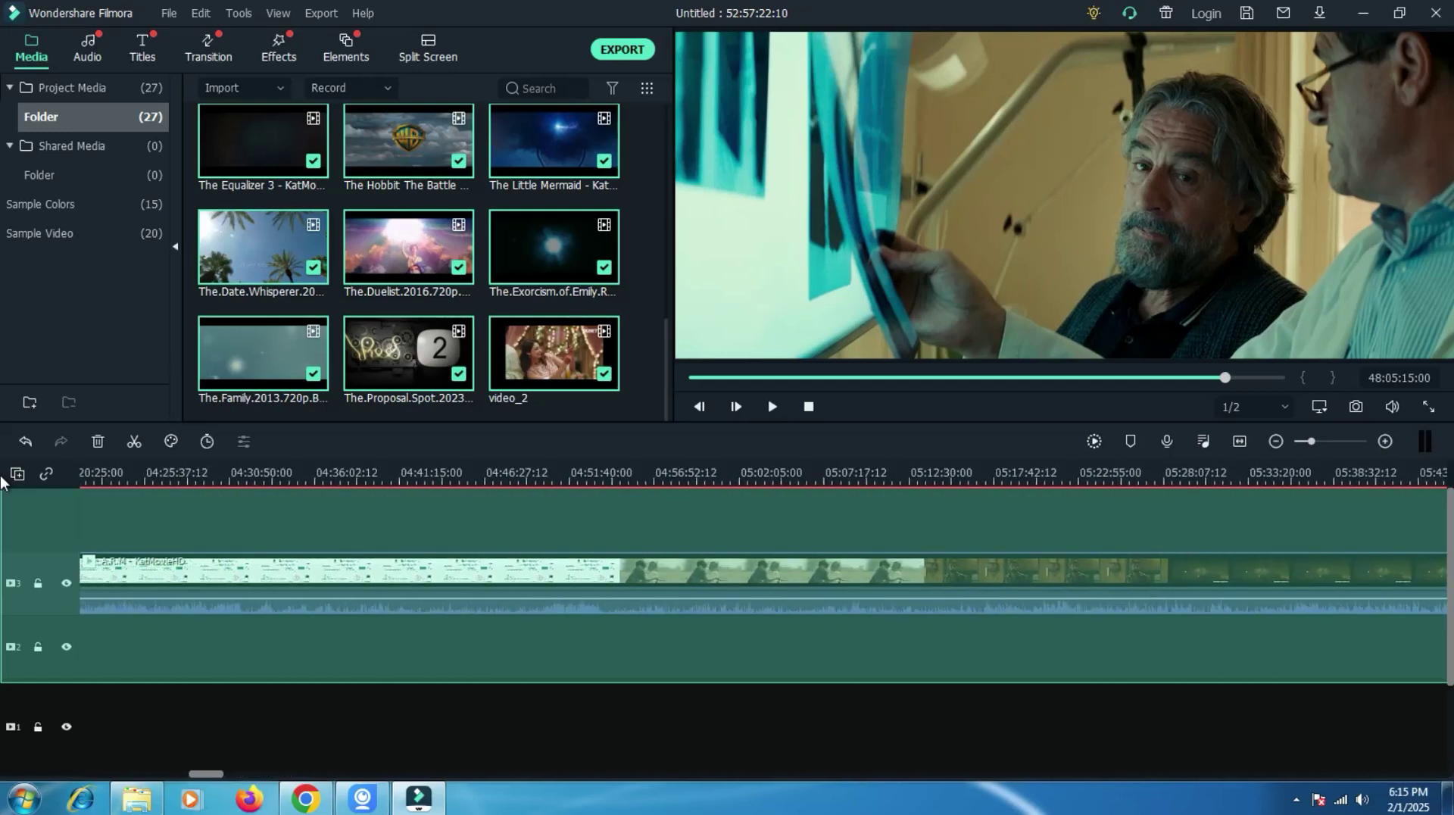
pyautogui.hscroll(-10, 0, 481)
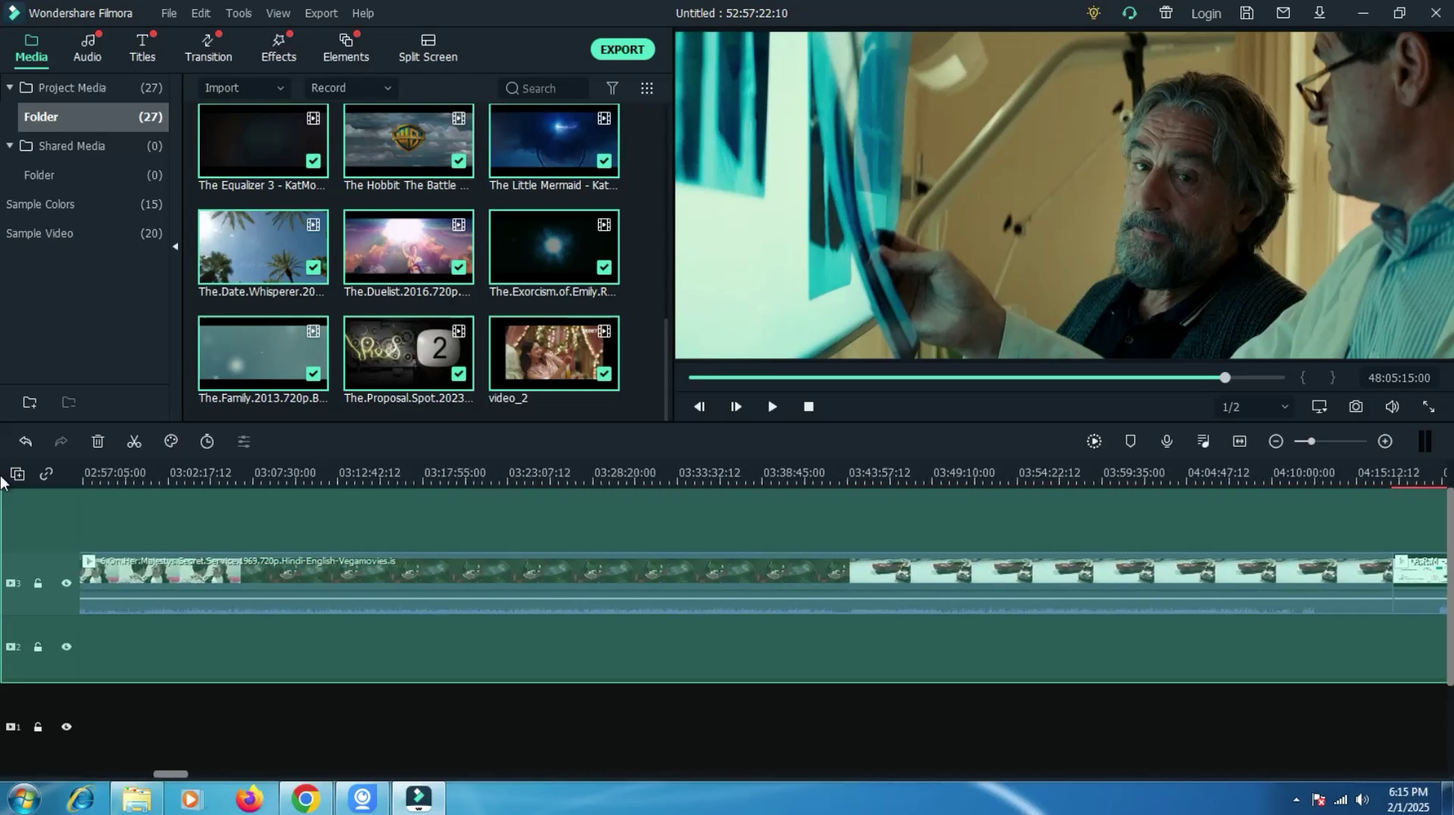
pyautogui.hscroll(-10, 0, 481)
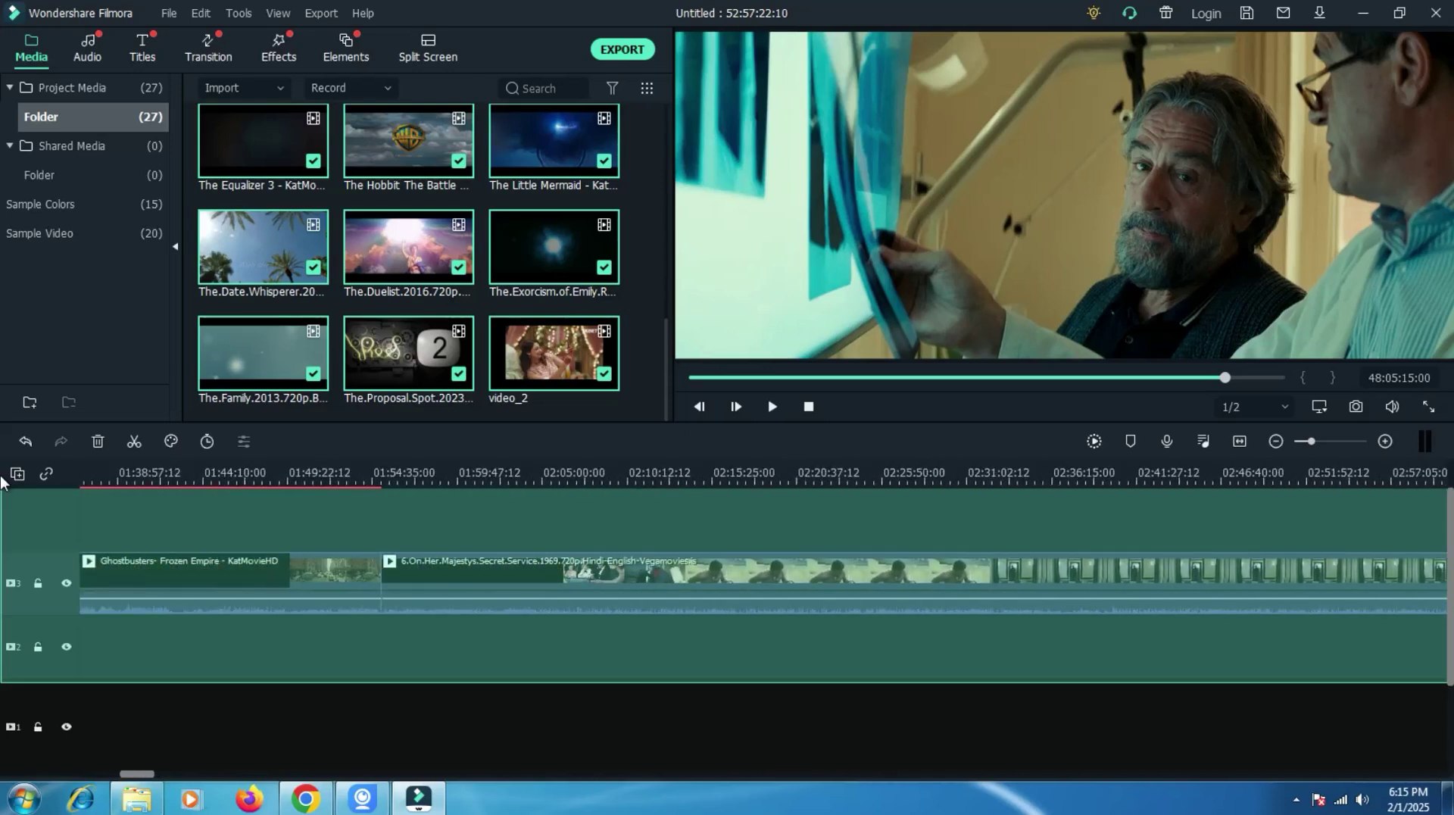
pyautogui.hscroll(-10, 2, 481)
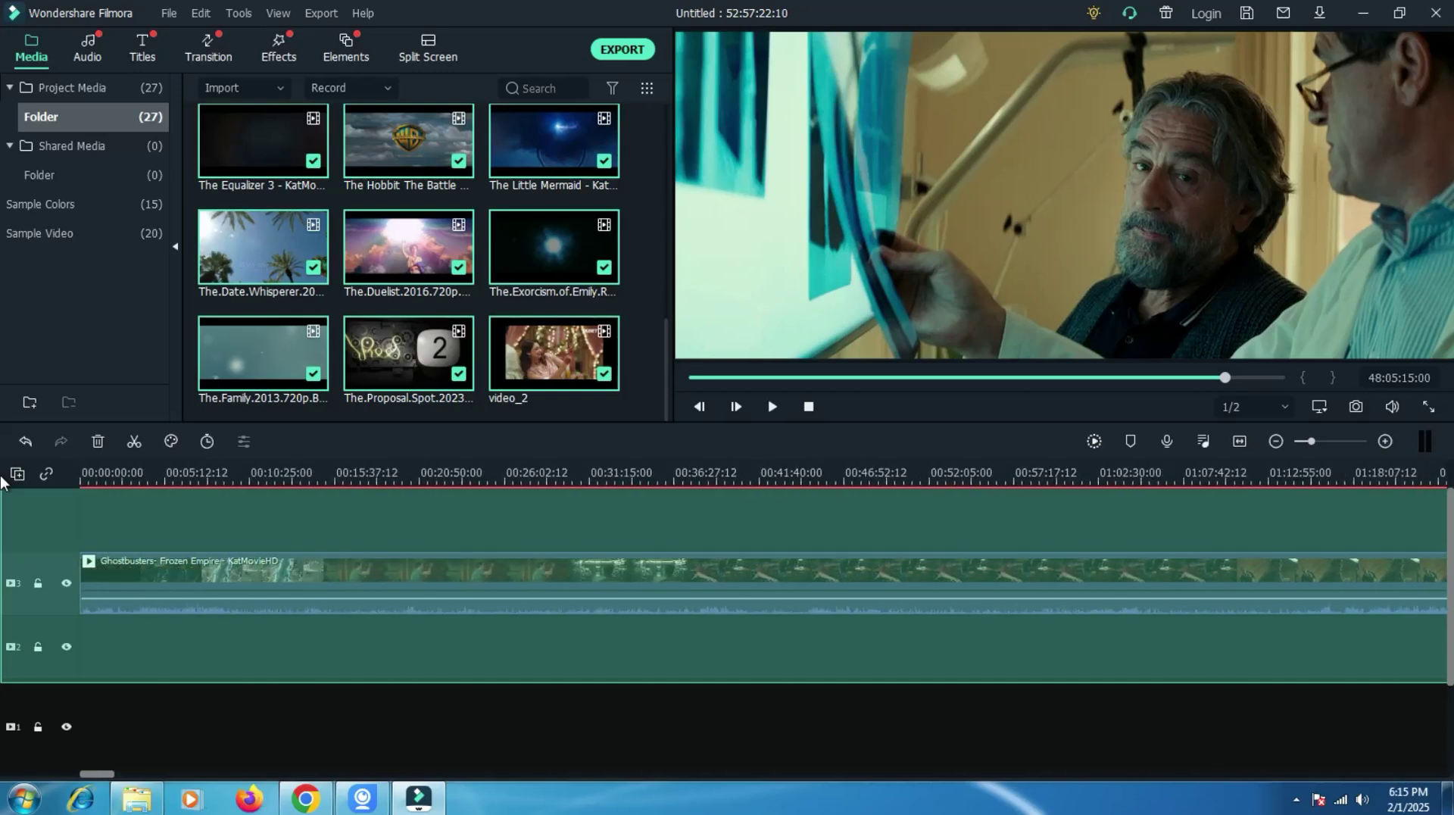
pyautogui.moveTo(0, 481); pyautogui.dragTo(2, 485)
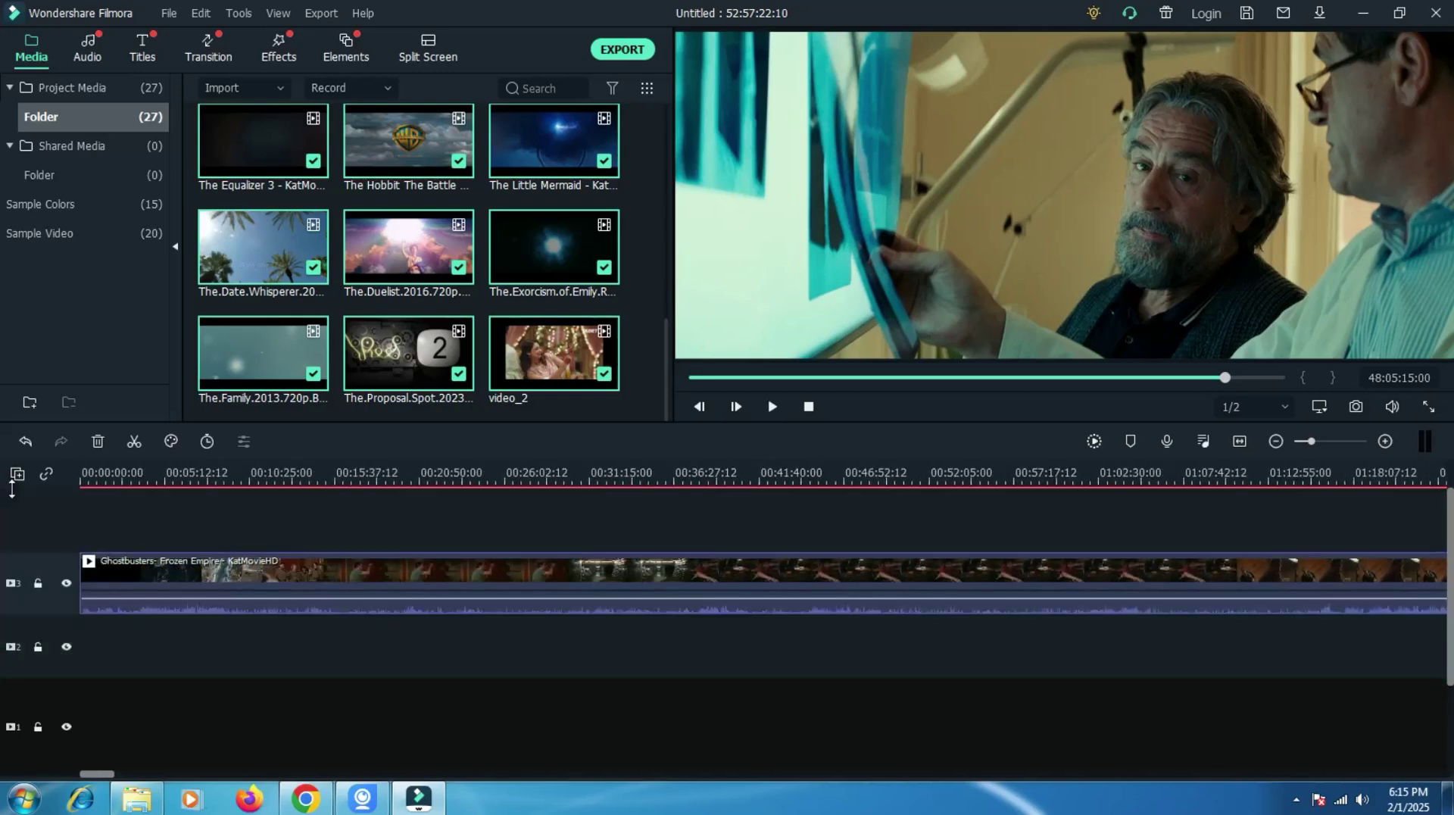
pyautogui.click(99, 442)
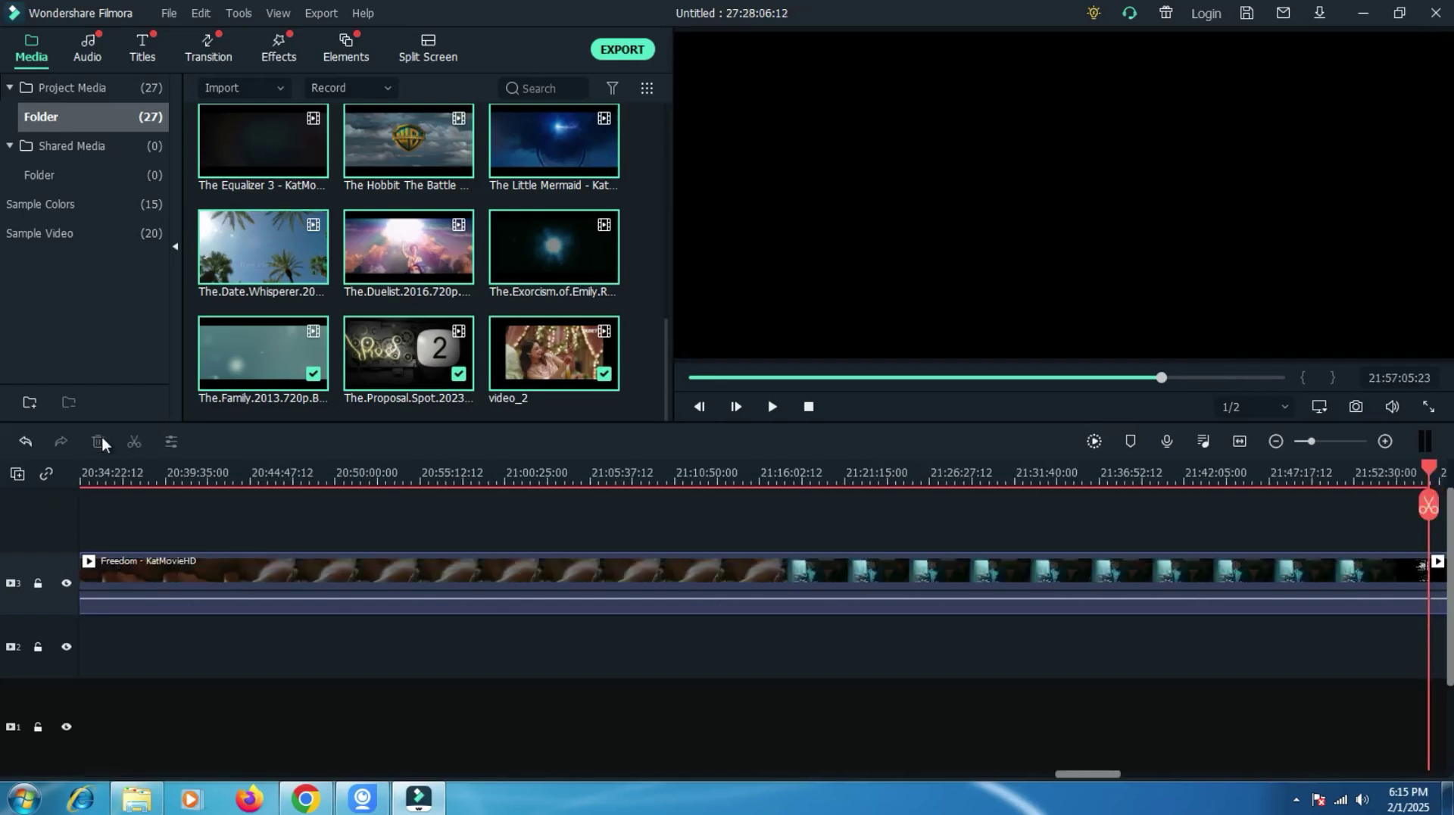
# Delete the Freedom, Family.Camp.2022 and Double iSmart clips from video track 3 one at a time.
pyautogui.click(350, 592)
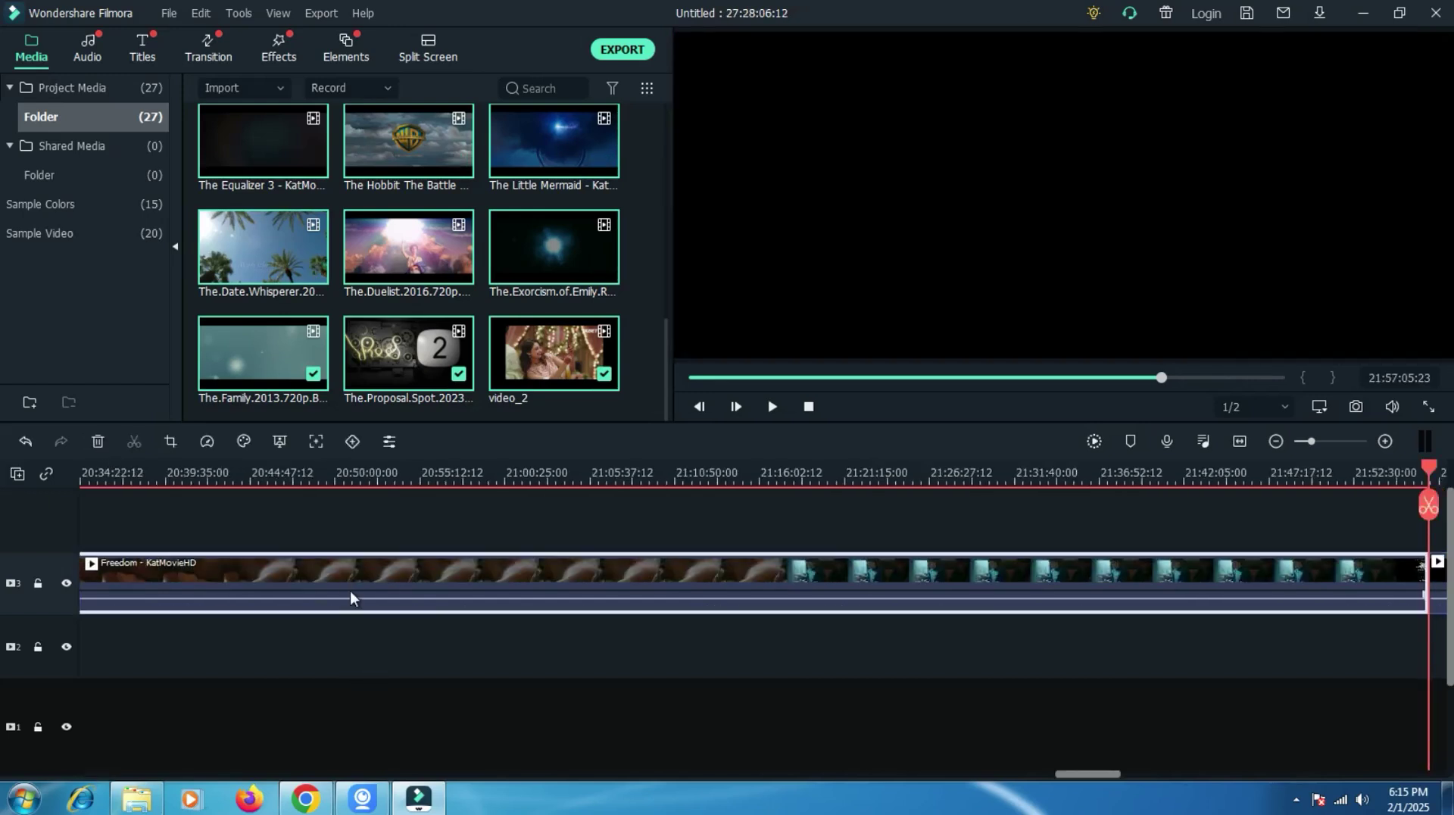
pyautogui.click(103, 447)
pyautogui.click(301, 575)
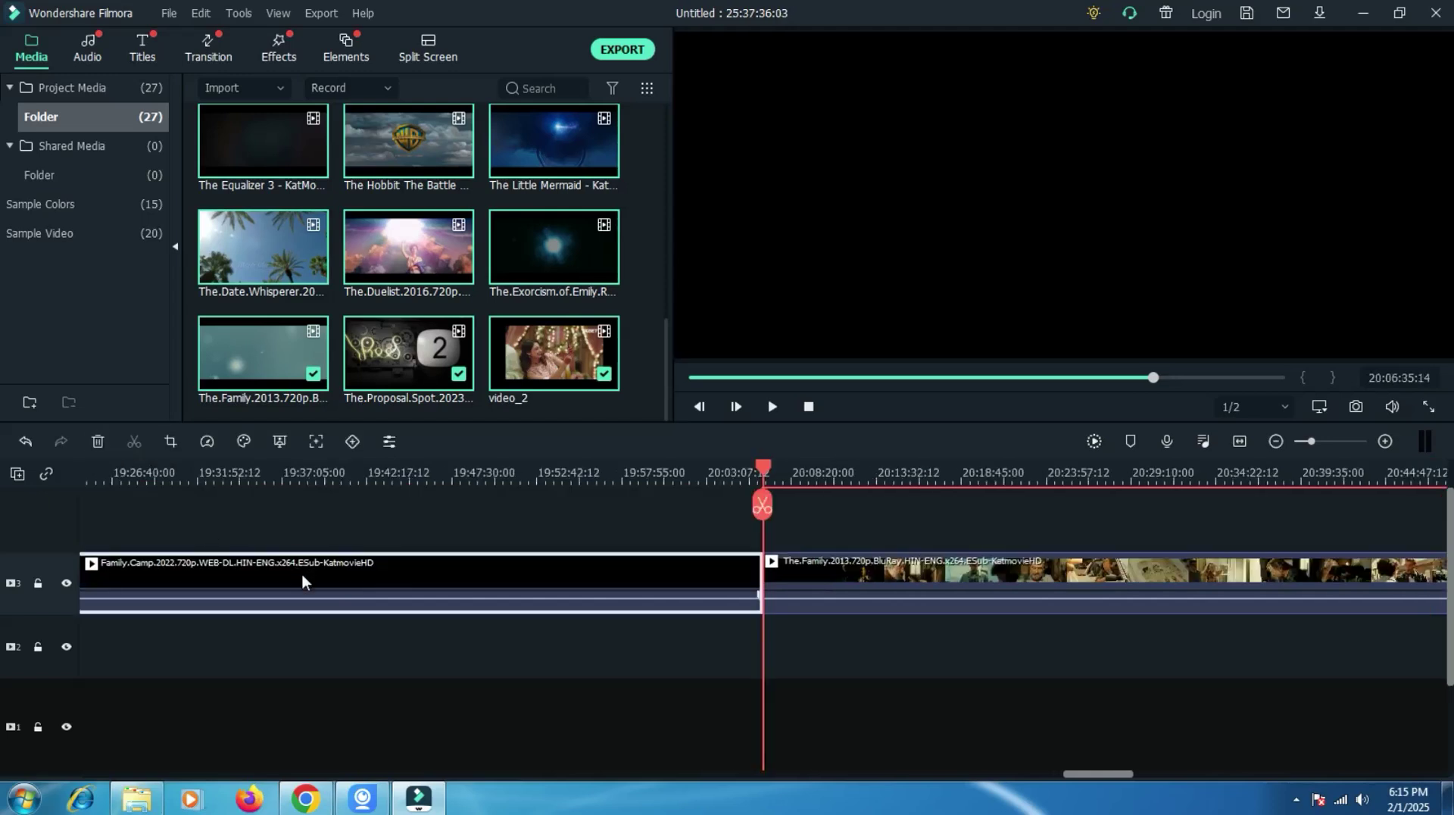
pyautogui.click(99, 442)
pyautogui.click(500, 583)
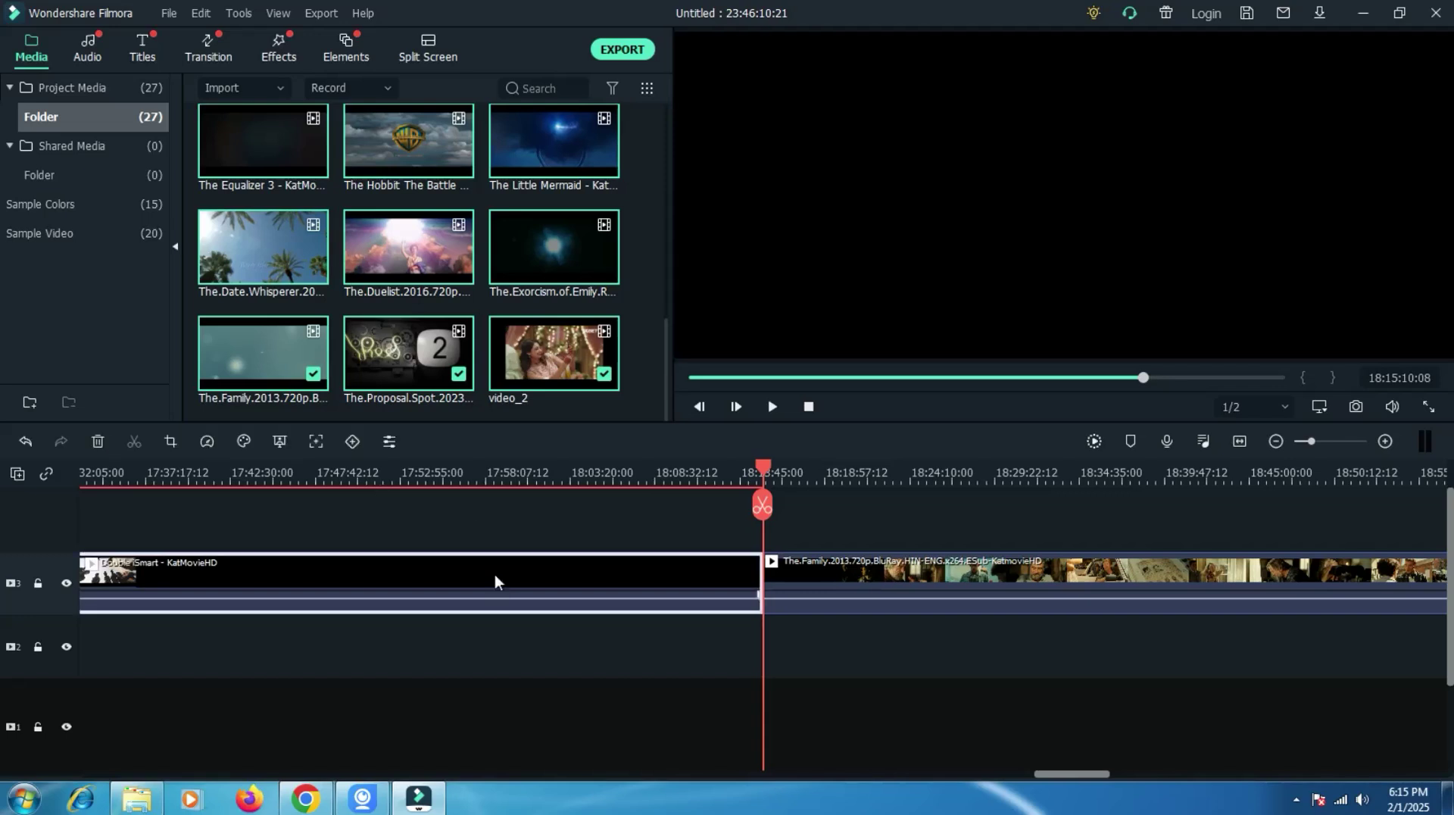
pyautogui.click(97, 442)
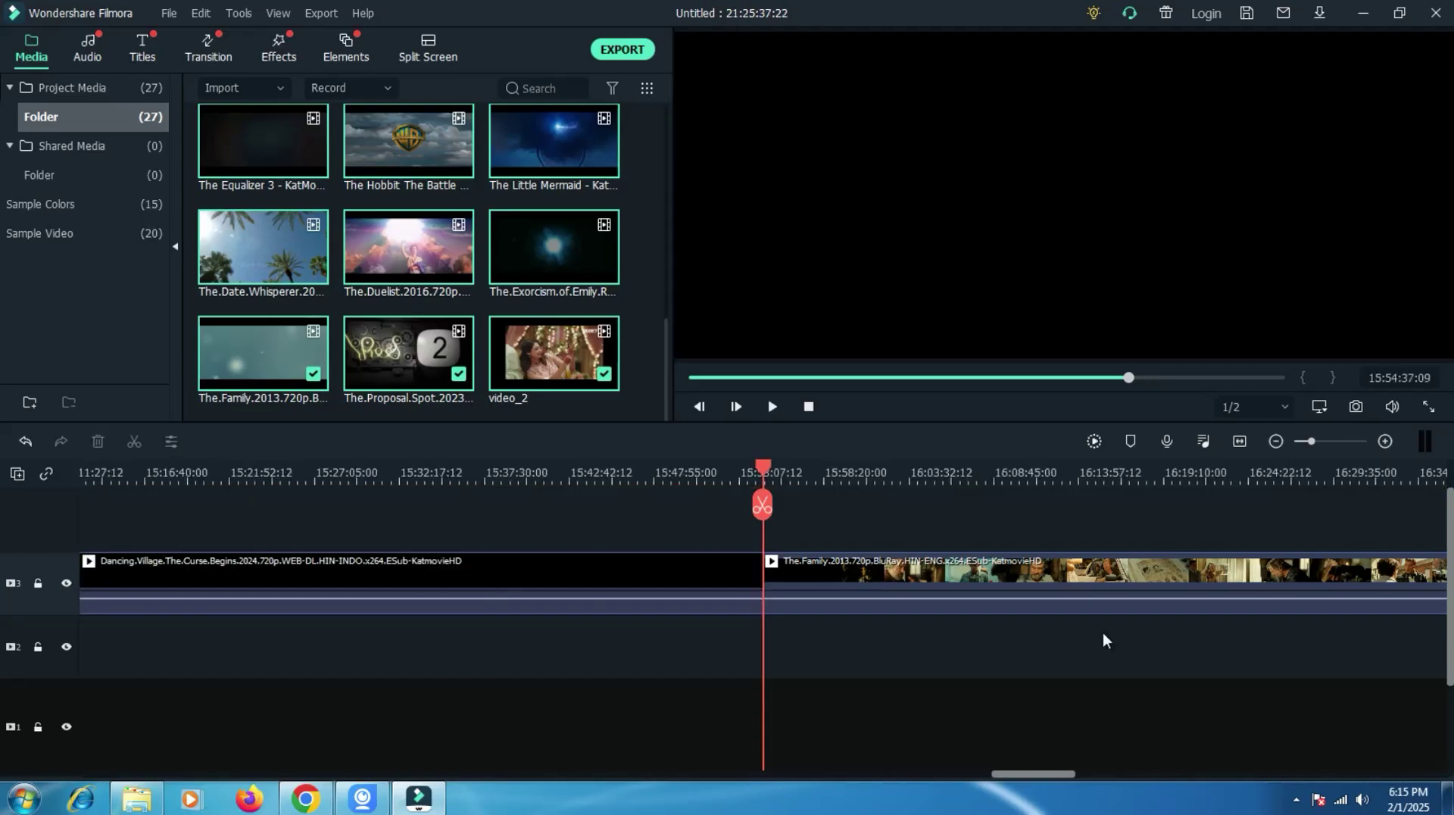
# Zoom out the timeline, select the group of clips on video track 3 together and delete them.
pyautogui.click(1276, 441)
pyautogui.click(1277, 440)
pyautogui.click(1276, 441)
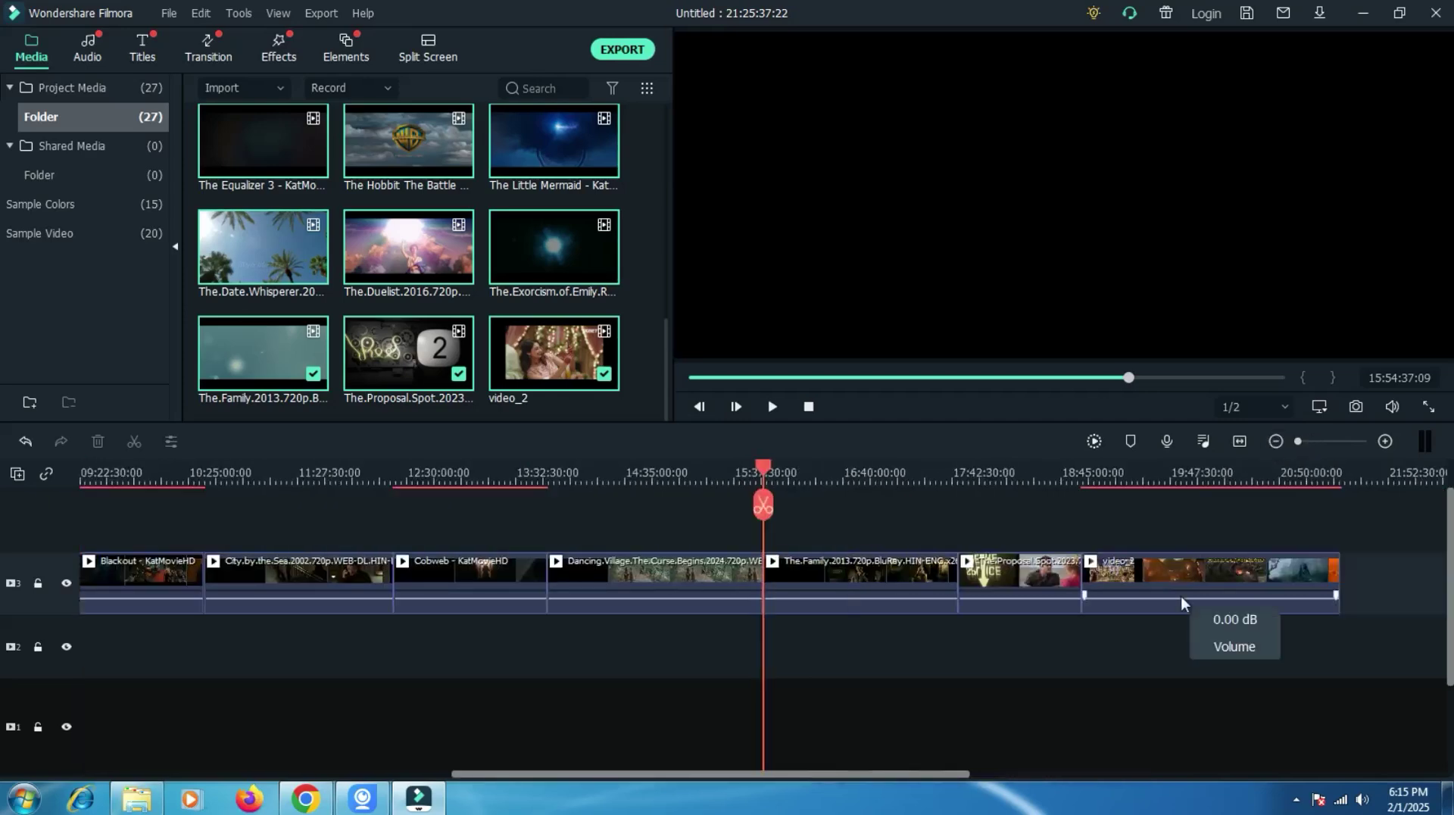
pyautogui.moveTo(1315, 657); pyautogui.dragTo(33, 522)
pyautogui.click(98, 439)
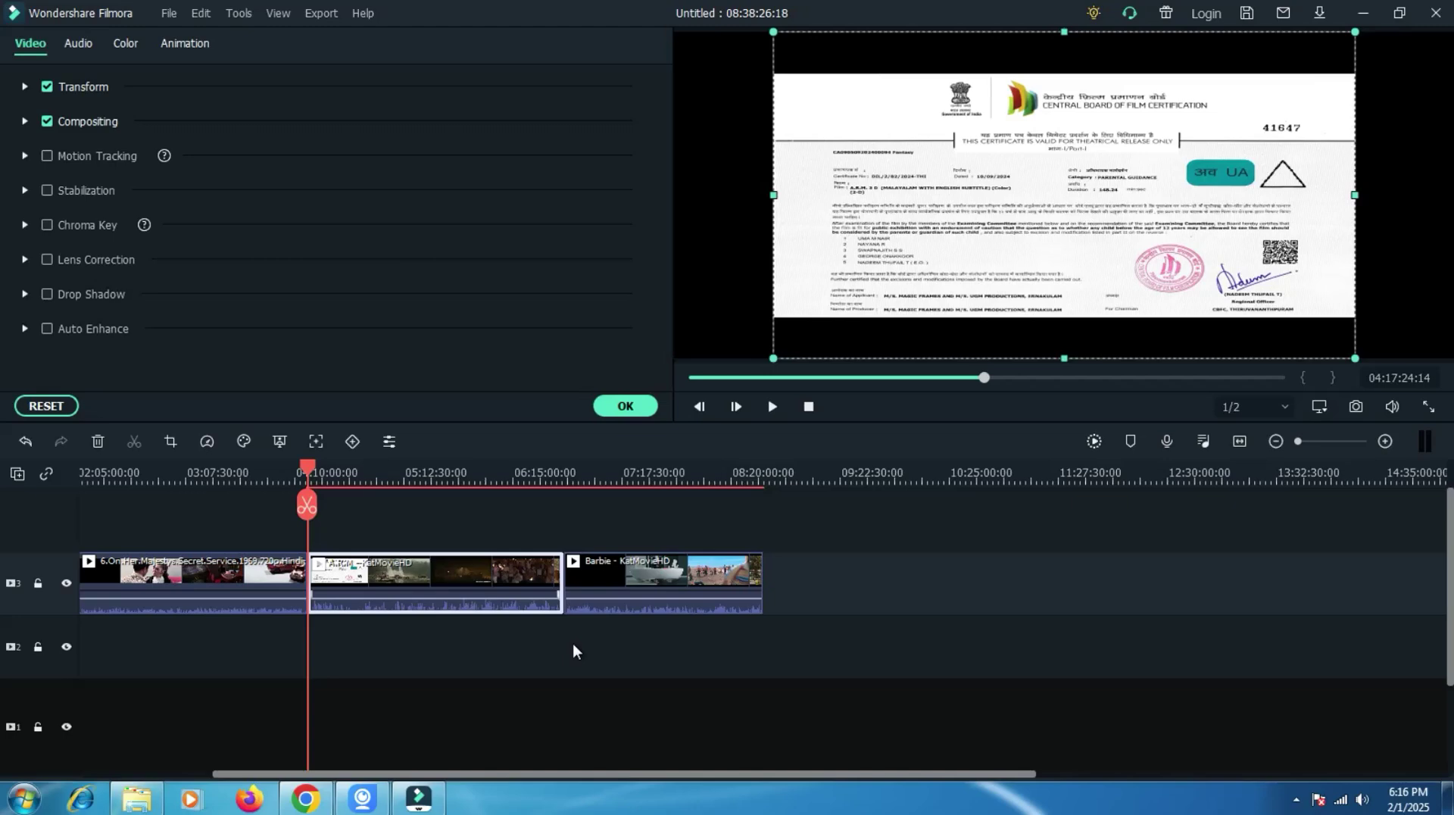
# Delete the Barbie clip and the clip directly before it from video track 3.
pyautogui.rightClick(618, 569)
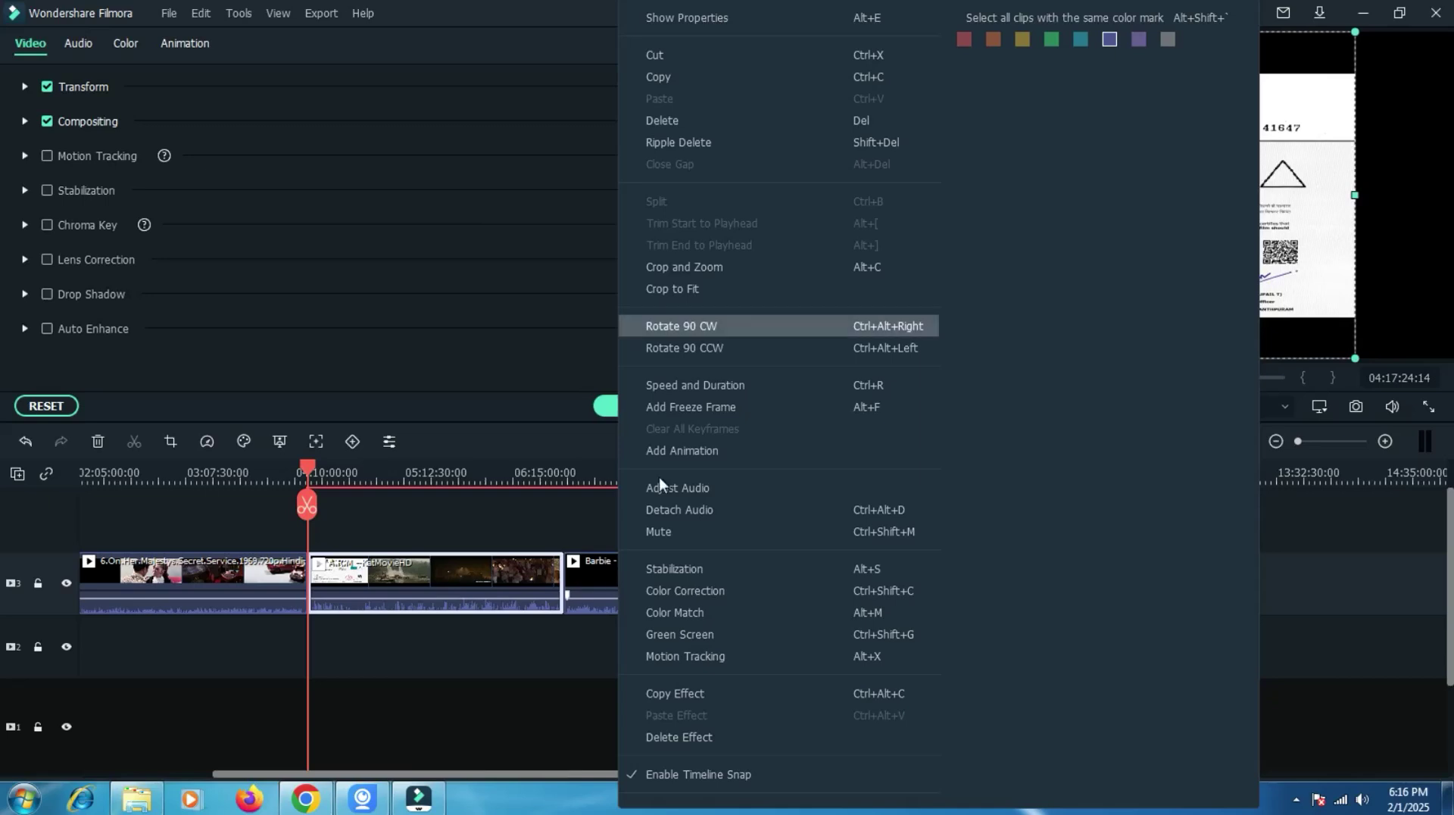
pyautogui.click(671, 118)
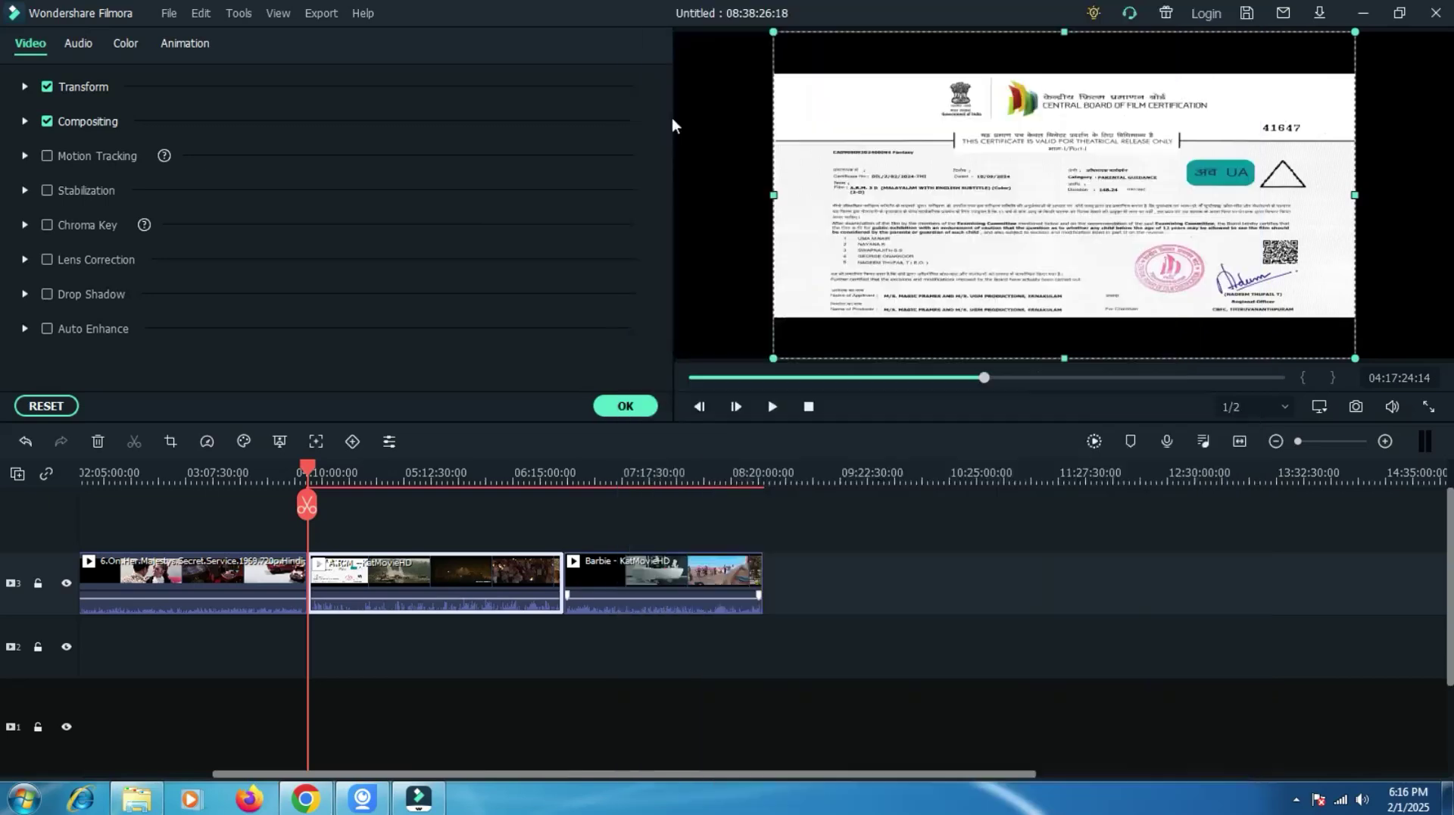
pyautogui.click(377, 572)
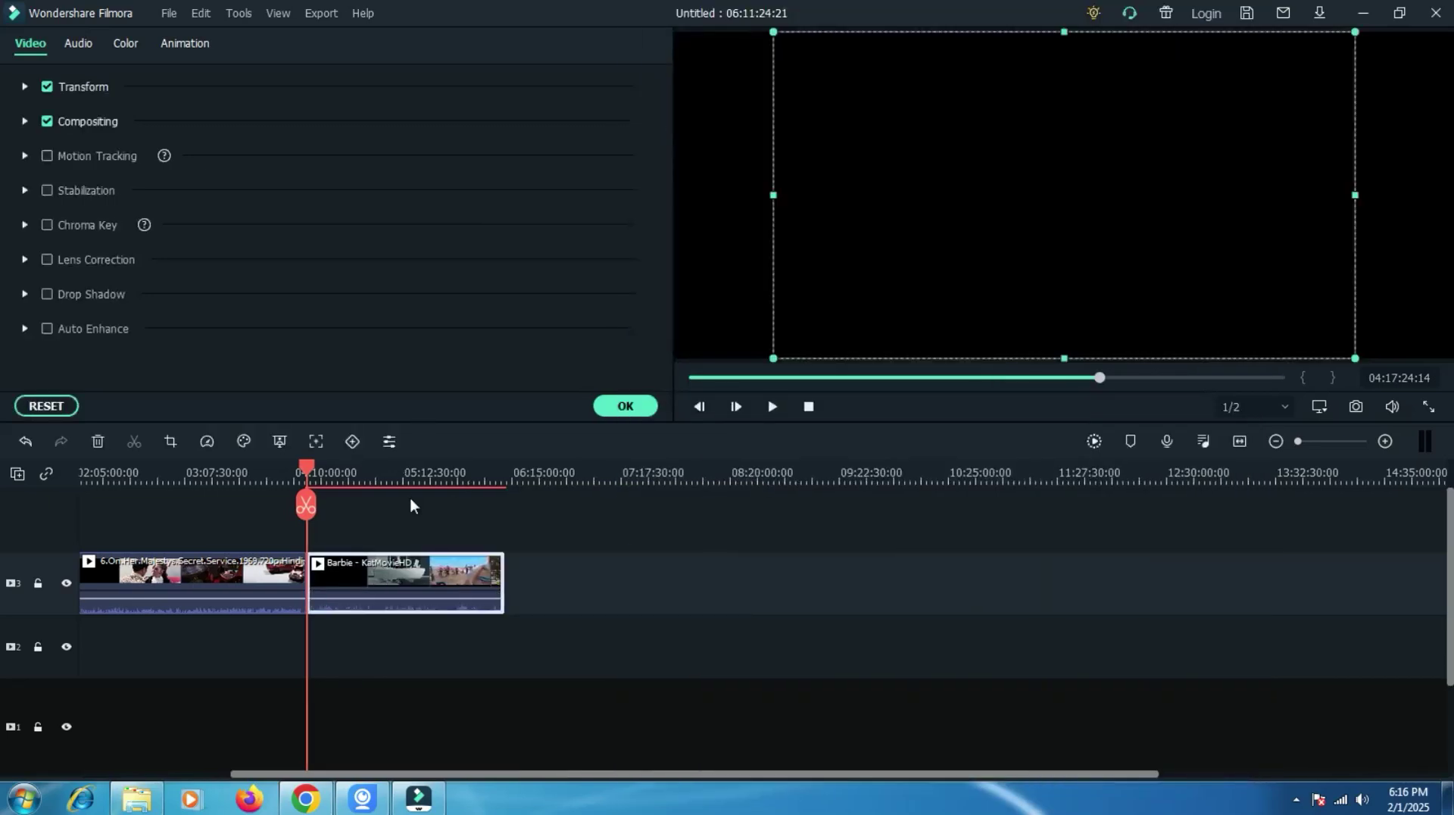
pyautogui.rightClick(414, 588)
pyautogui.click(458, 117)
# Close the clip properties and delete the On Her Majesty's Secret Service and Ghostbusters- Frozen Empire clips to empty the timeline.
pyautogui.click(112, 565)
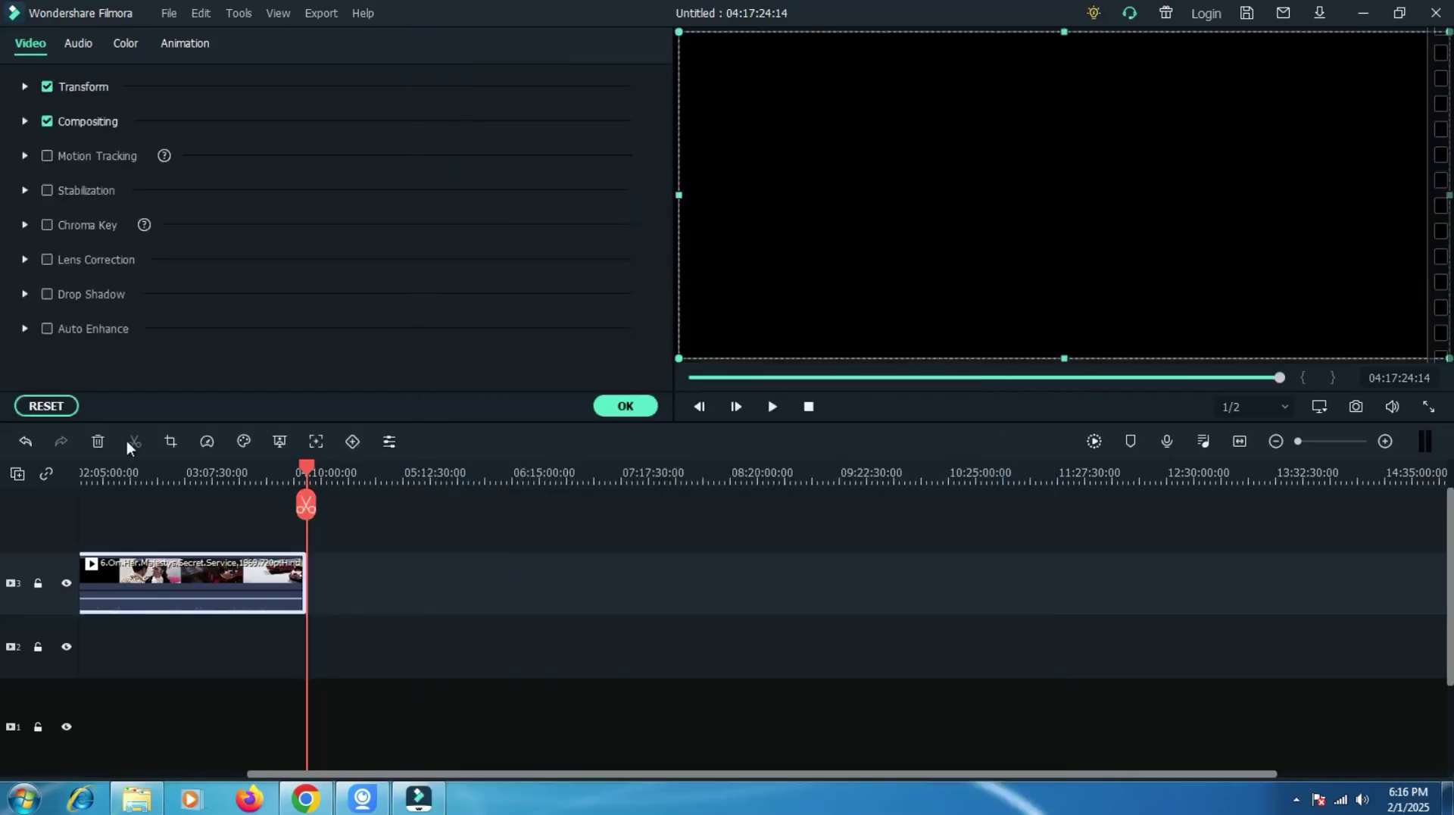
pyautogui.click(105, 442)
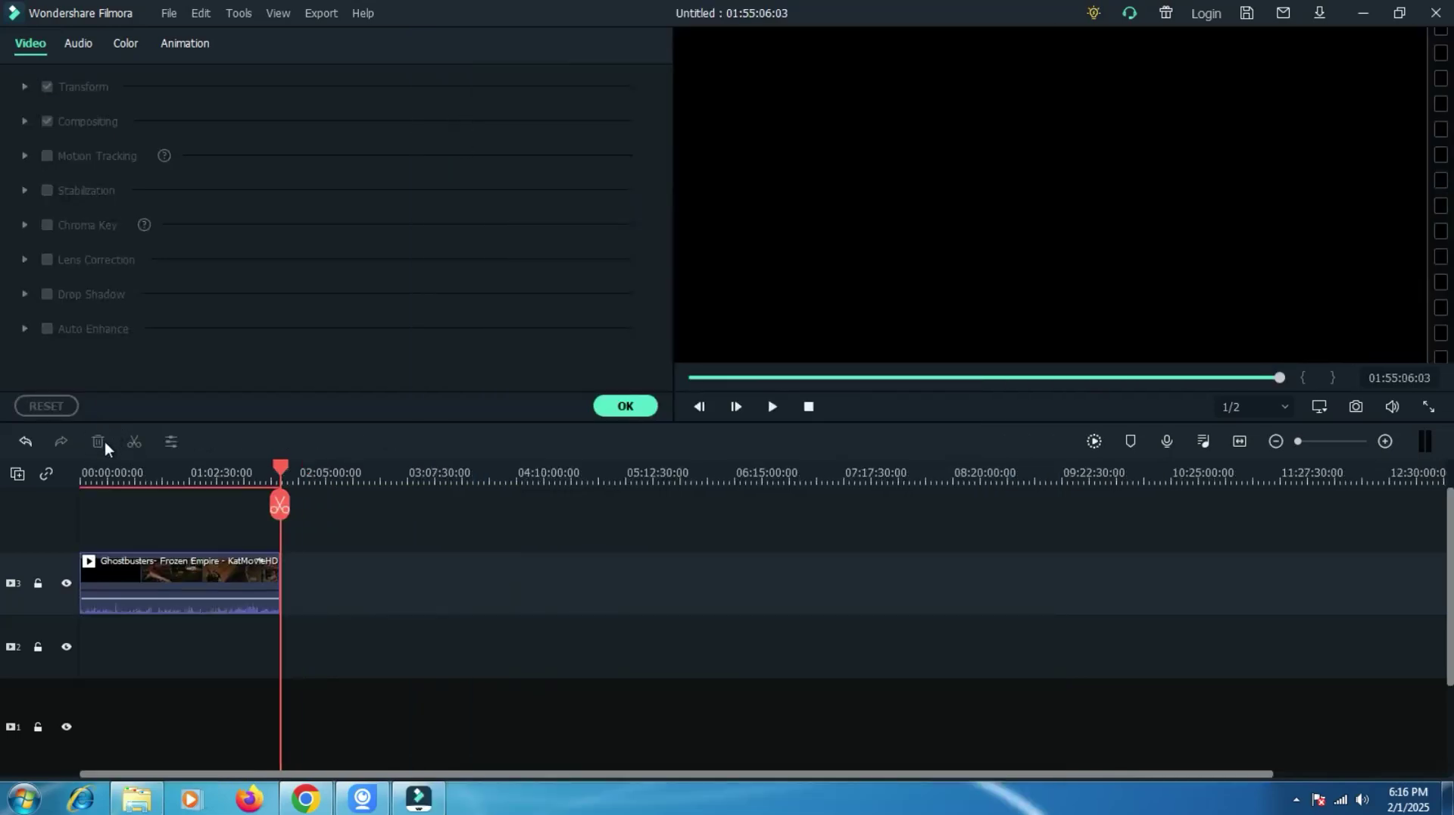
pyautogui.click(626, 406)
pyautogui.click(124, 574)
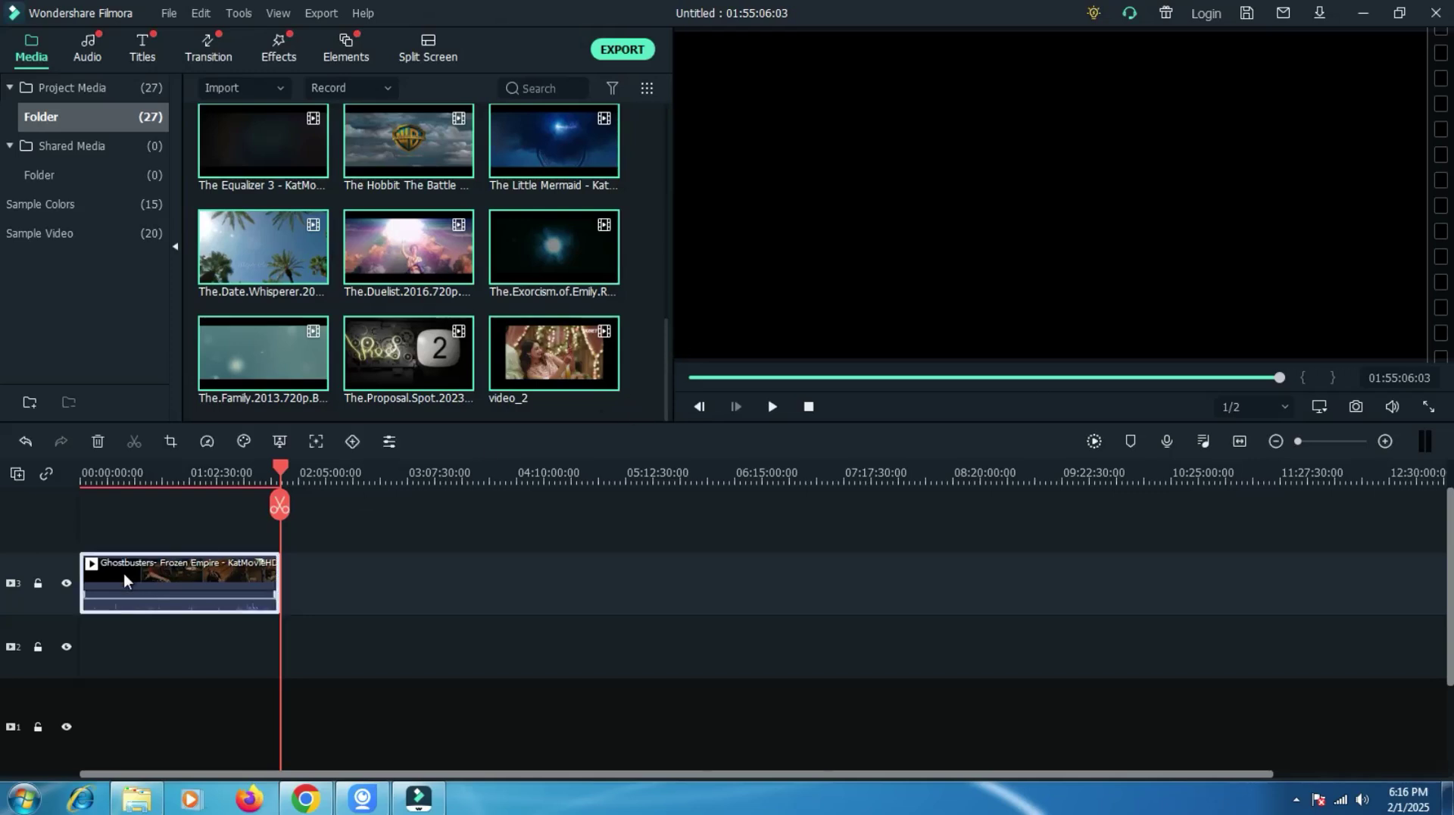
pyautogui.click(97, 442)
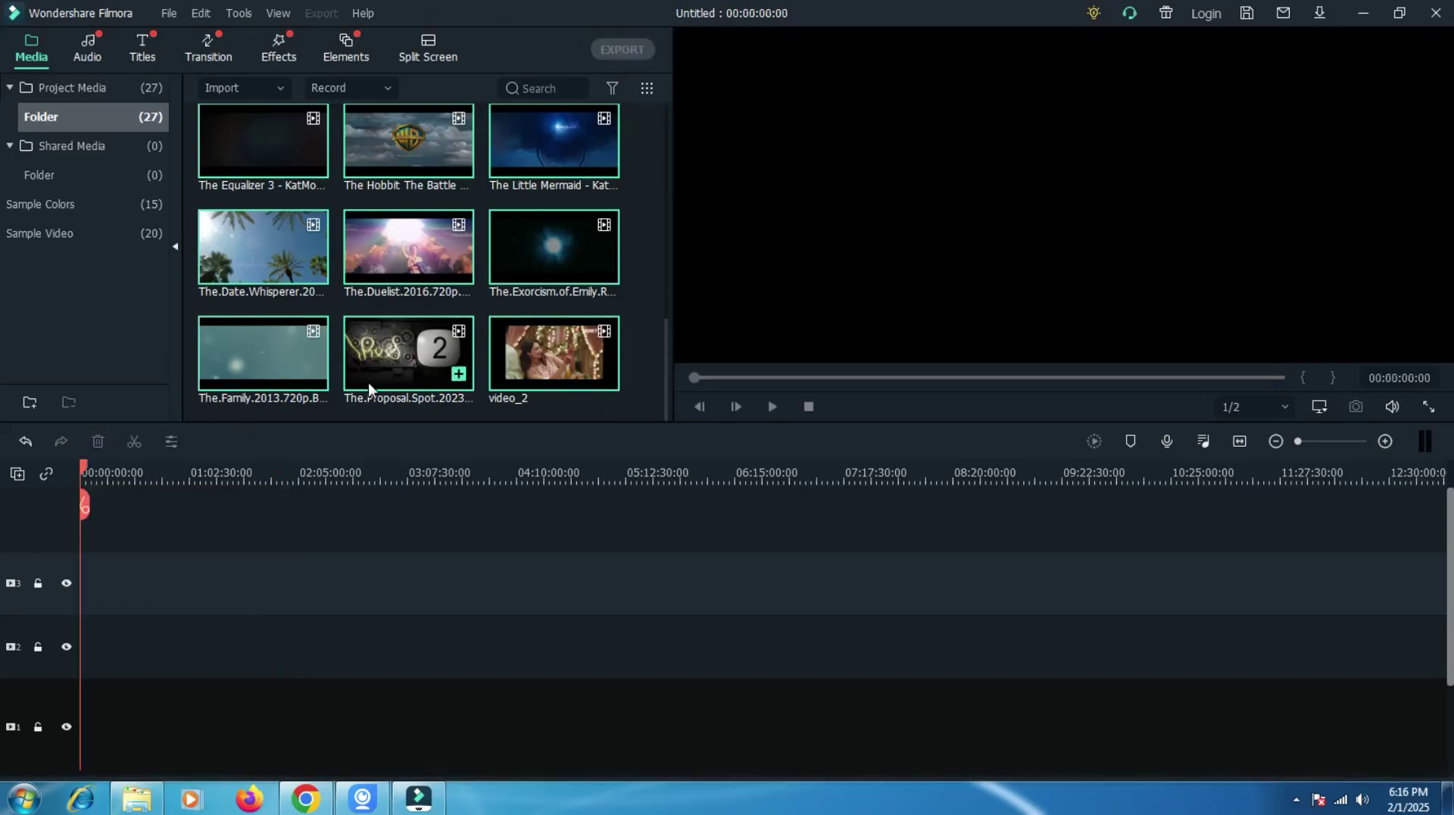
# Place The Hobbit, The Little Mermaid and The.Exorcism.of.Emily.Rose end to end from the timeline's start, matching the project to 1920 x 800 24fps.
pyautogui.click(657, 236)
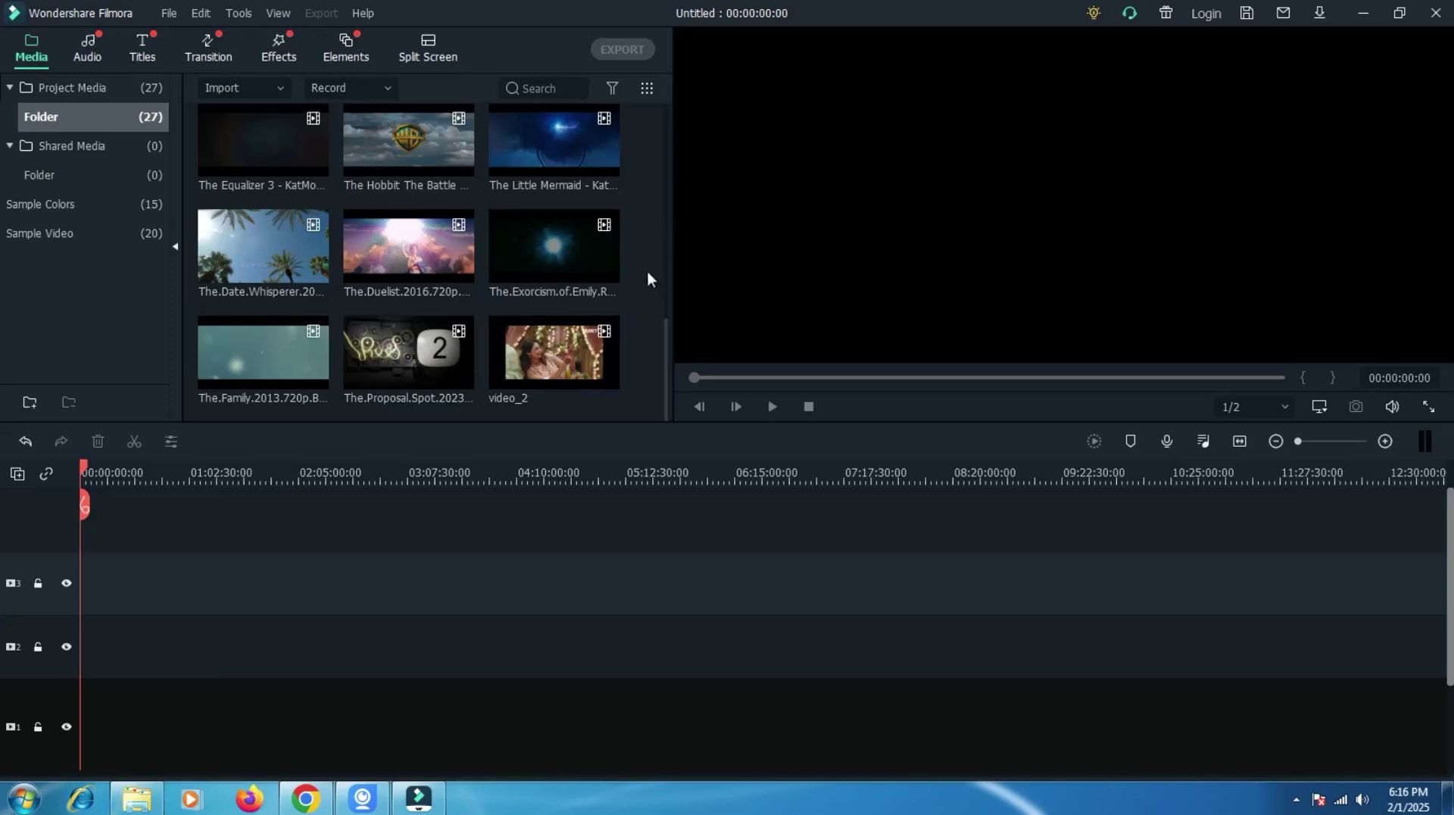
pyautogui.click(376, 141)
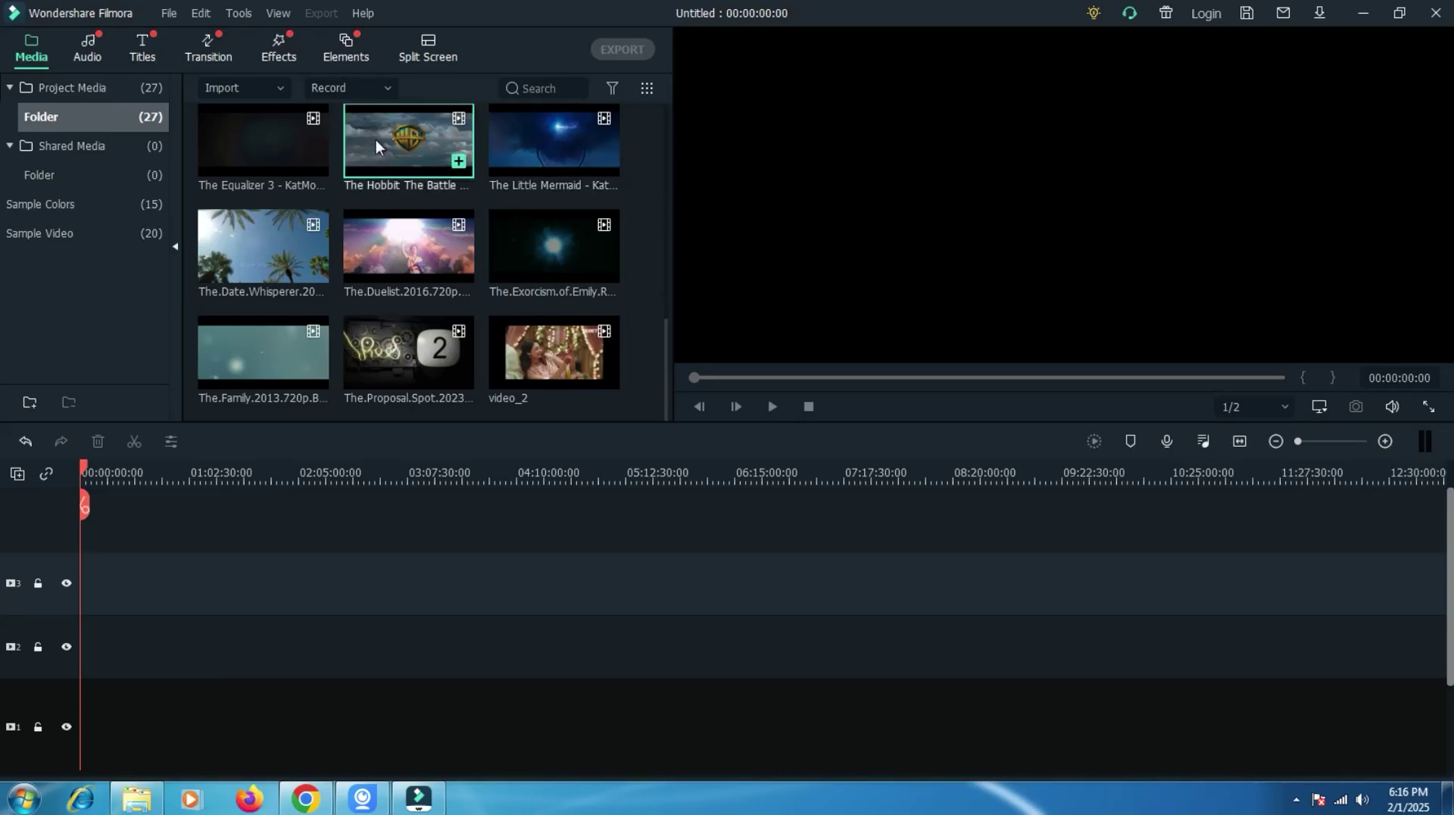
pyautogui.moveTo(375, 139); pyautogui.dragTo(89, 526)
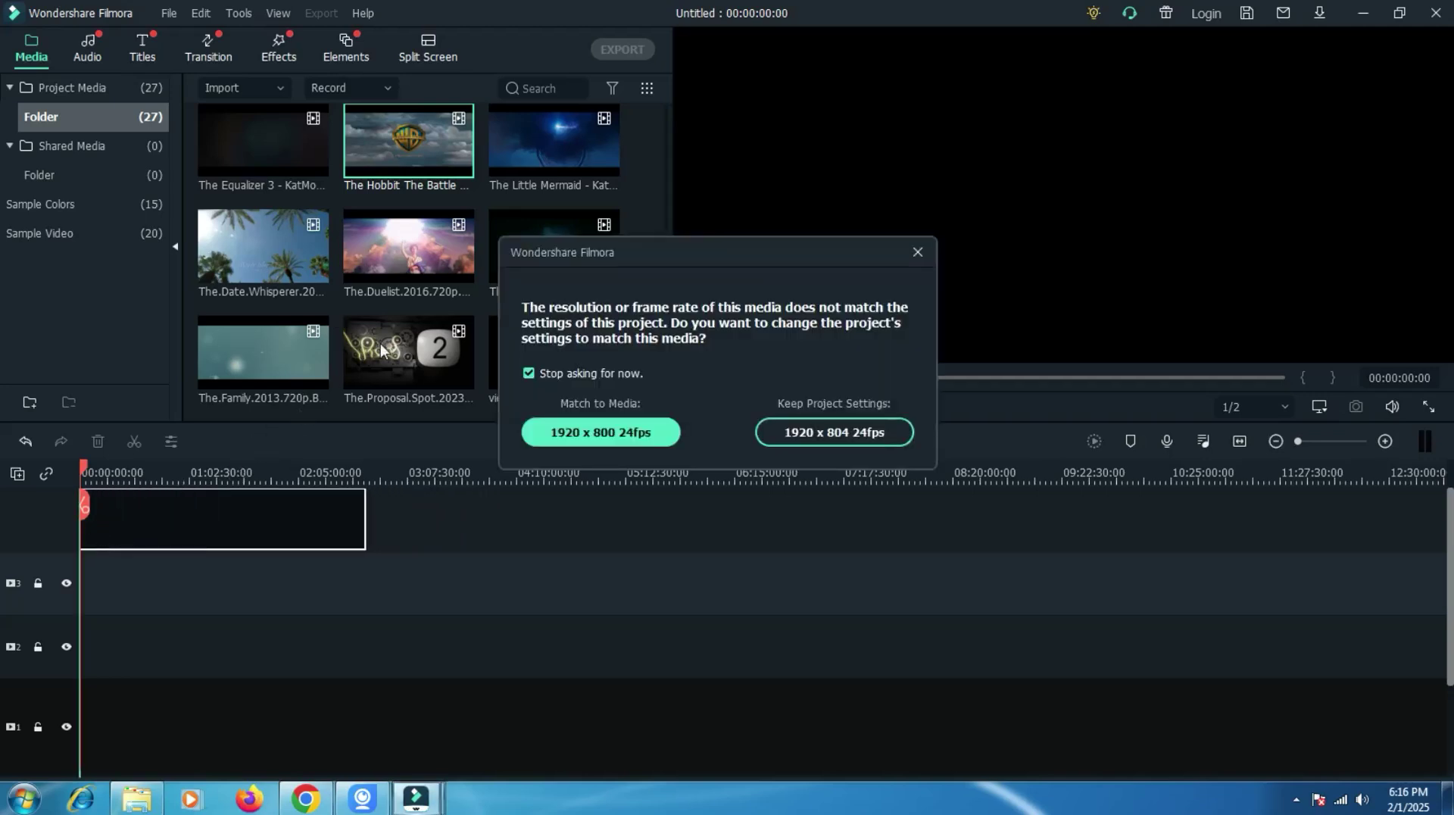
pyautogui.click(620, 432)
pyautogui.moveTo(548, 142); pyautogui.dragTo(376, 577)
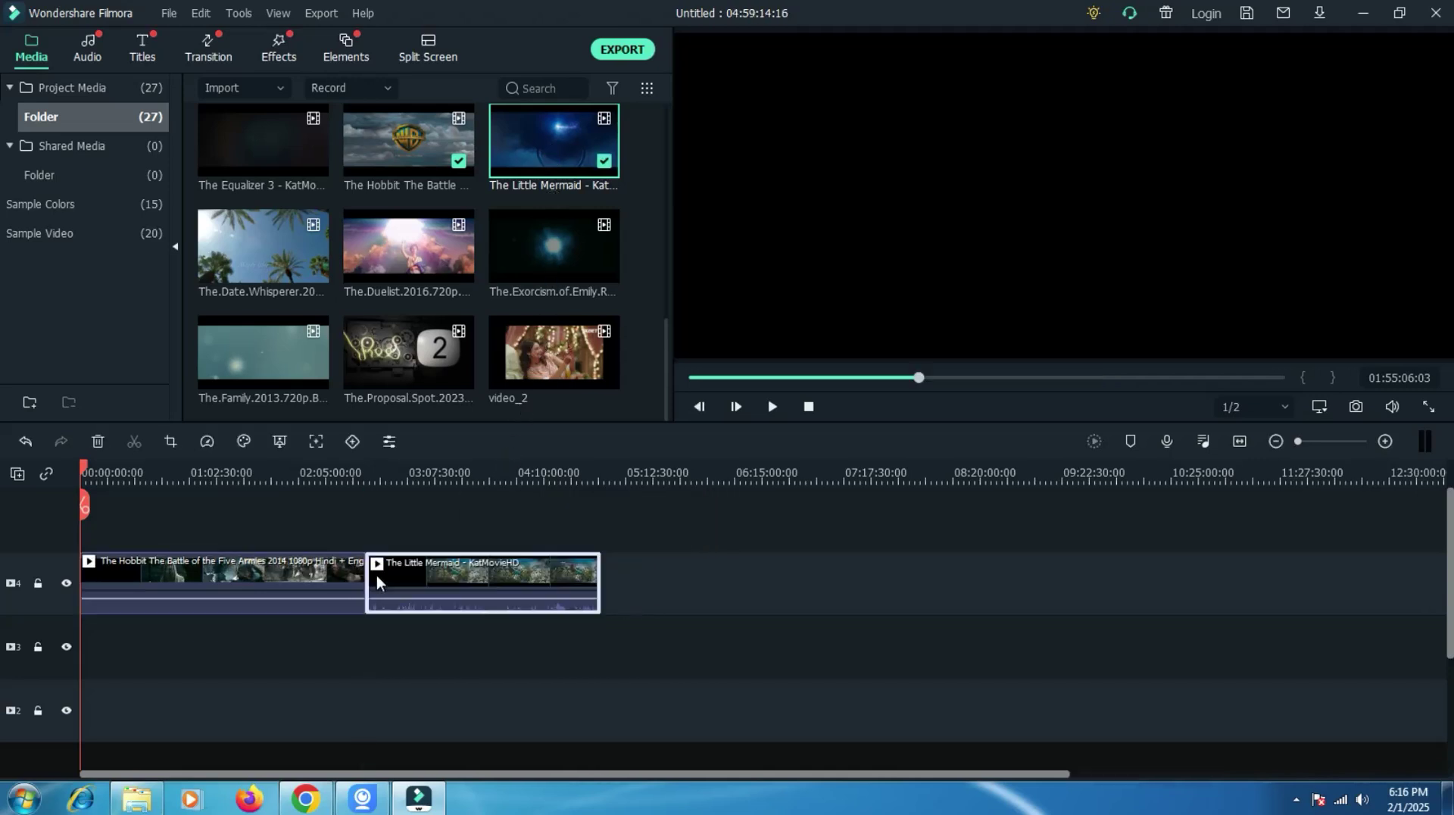
pyautogui.moveTo(557, 278); pyautogui.dragTo(618, 579)
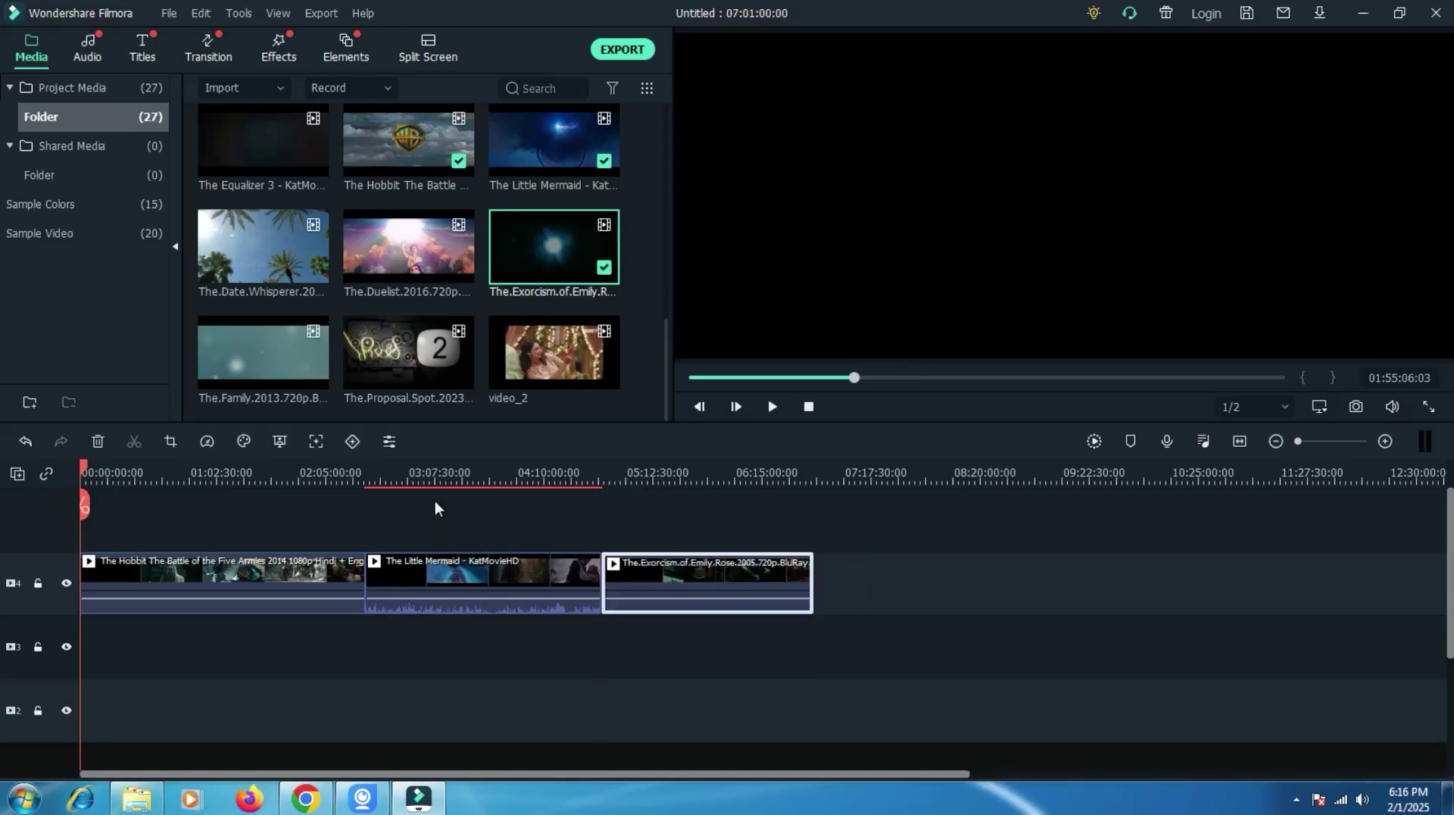
# Preview frames at several points across The Little Mermaid, The.Exorcism.of.Emily.Rose and The Hobbit clips.
pyautogui.click(423, 476)
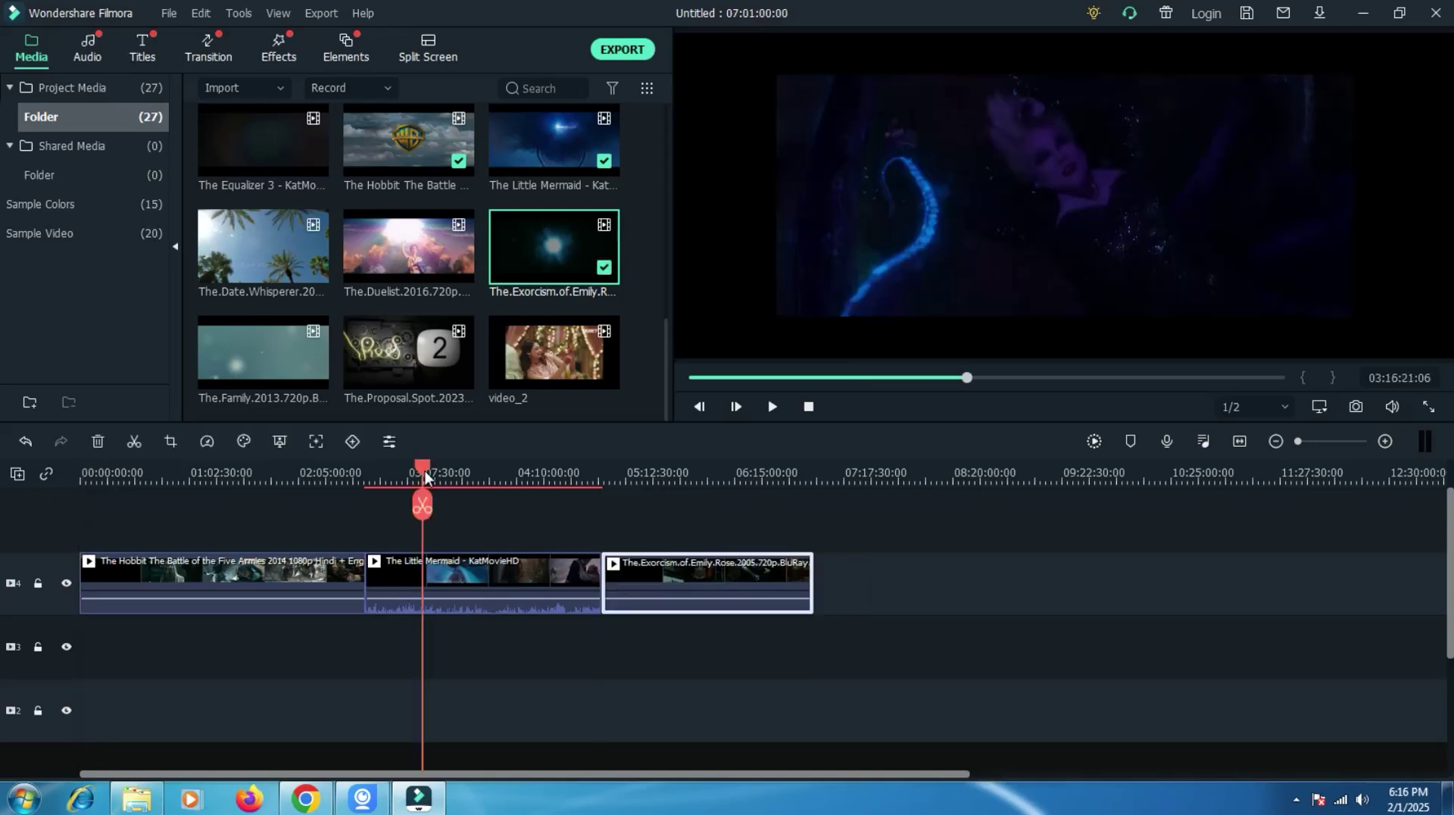
pyautogui.click(458, 473)
pyautogui.click(504, 473)
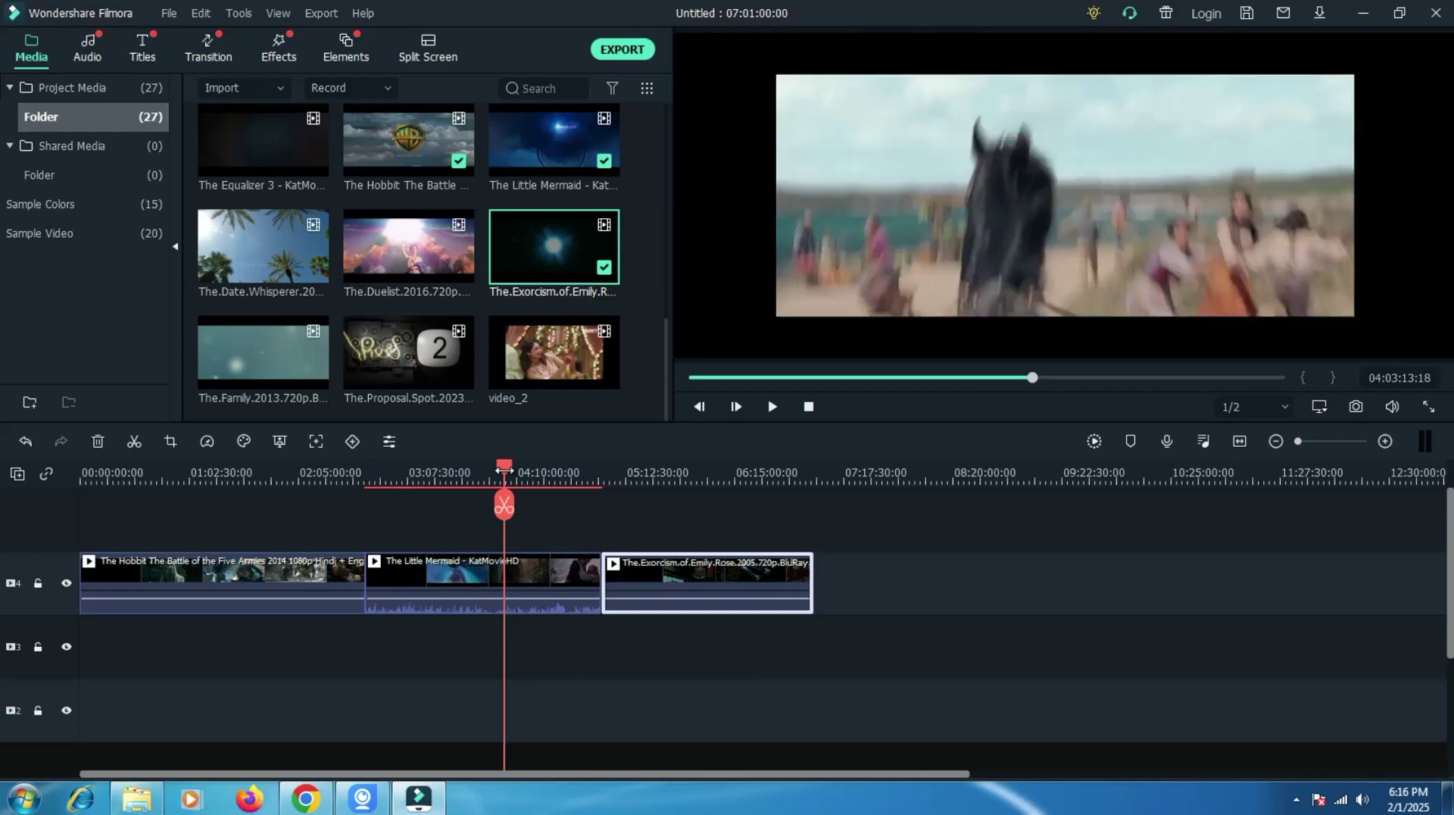
pyautogui.click(537, 473)
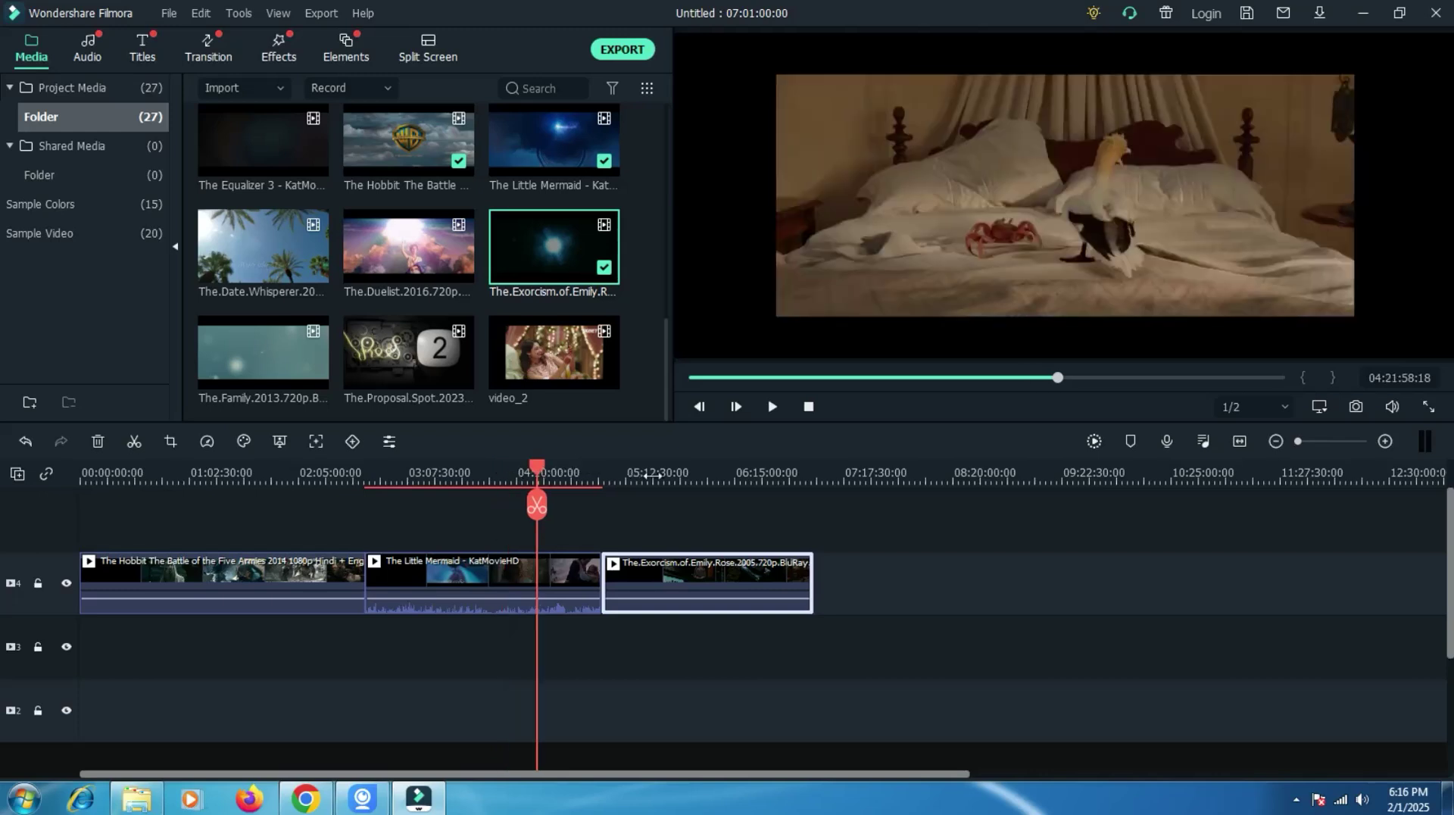
pyautogui.click(685, 473)
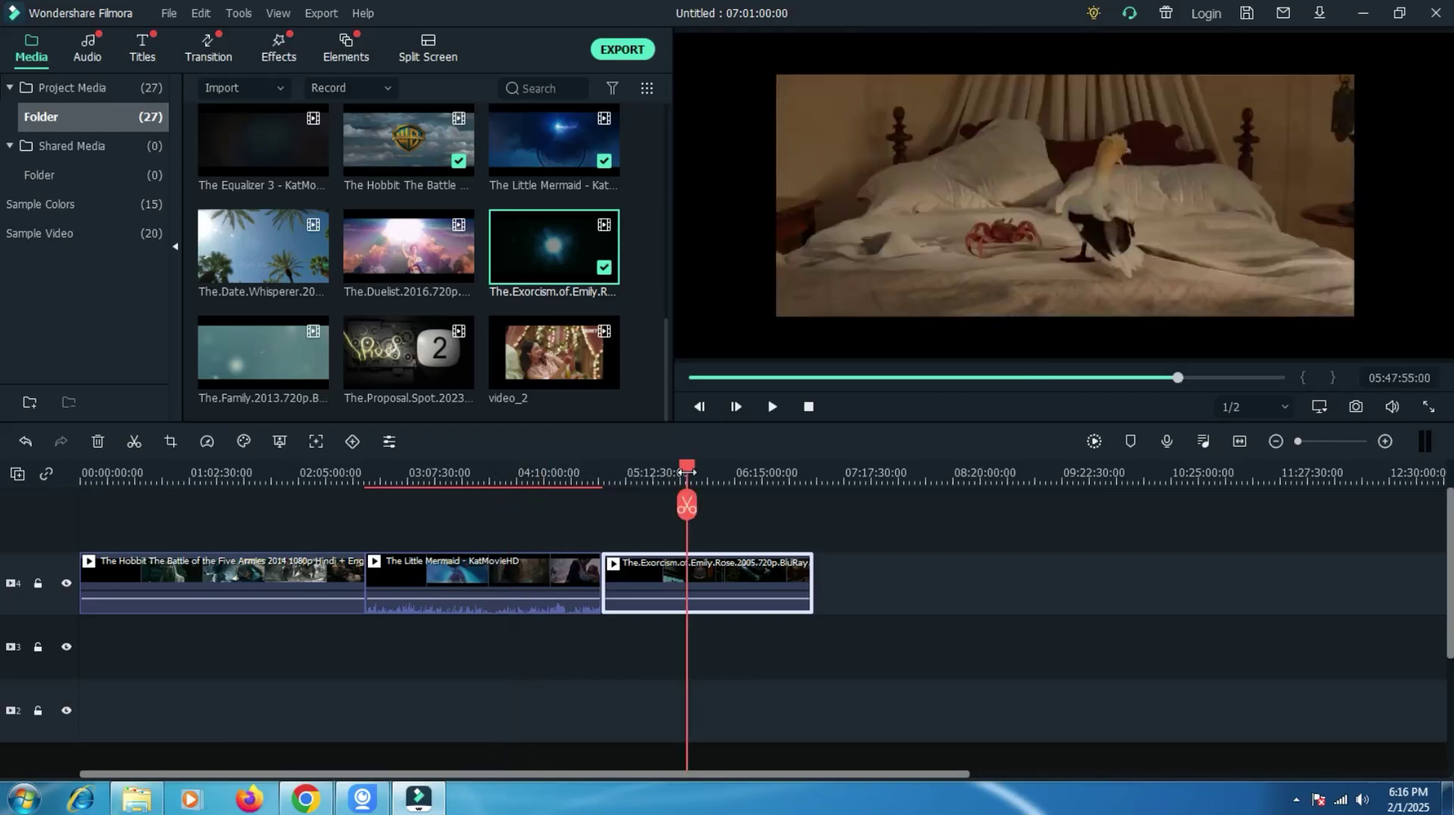
pyautogui.click(192, 472)
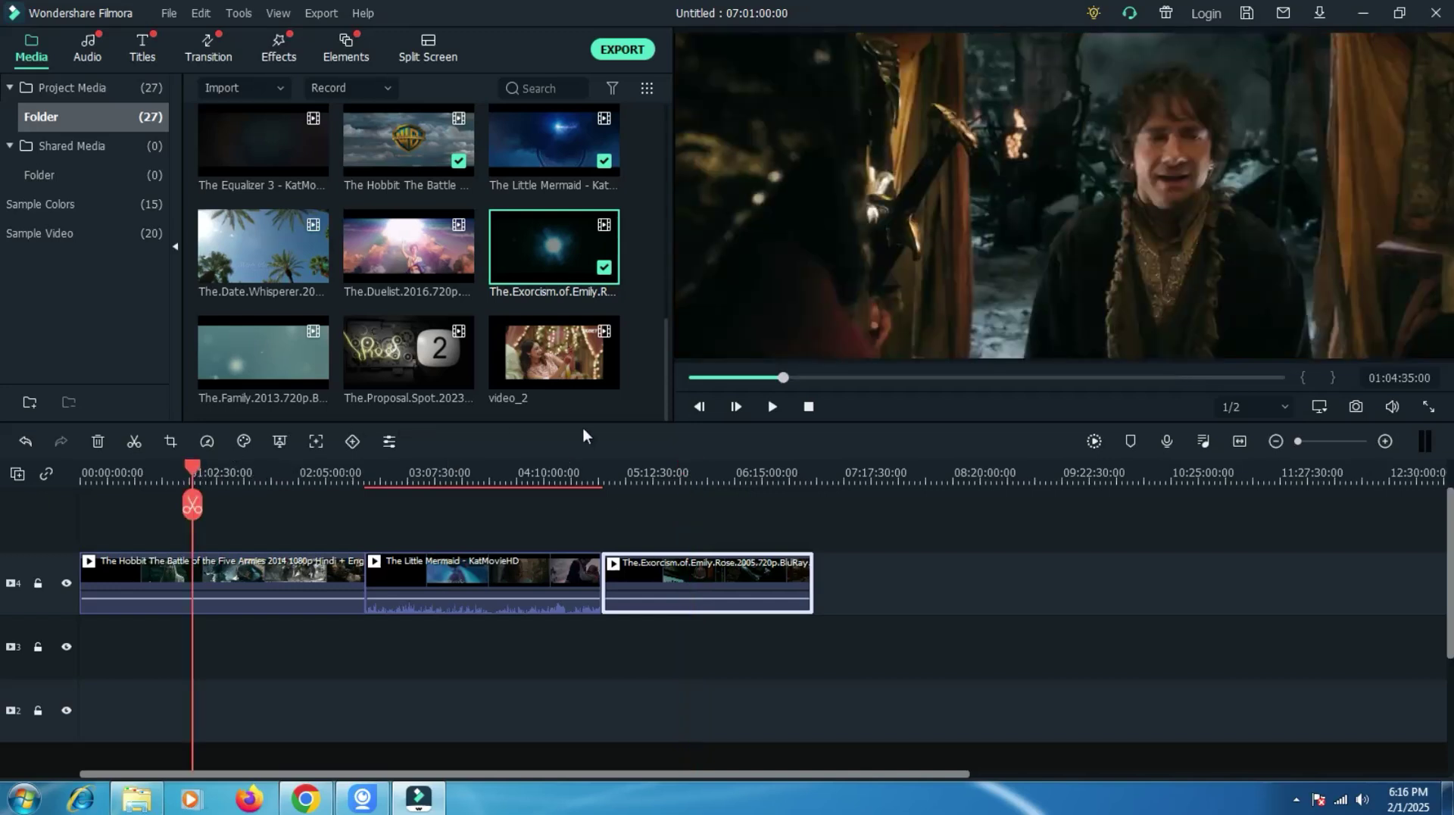
# Select all three clips on the timeline and delete them together.
pyautogui.moveTo(990, 625); pyautogui.dragTo(170, 555)
pyautogui.click(101, 439)
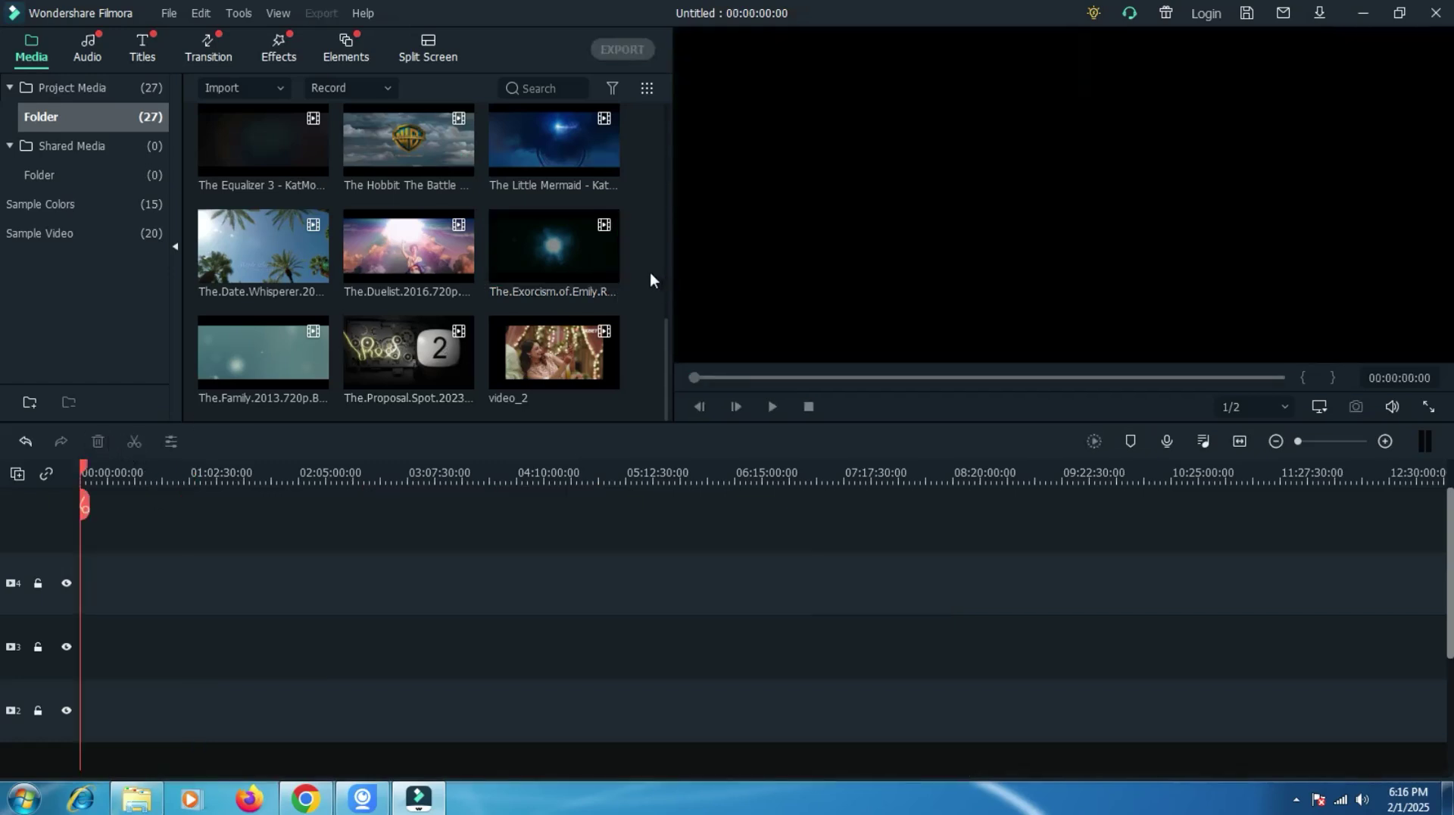
# Start a media import from a camera or phone and scan the connected M32 device for files.
pyautogui.click(169, 13)
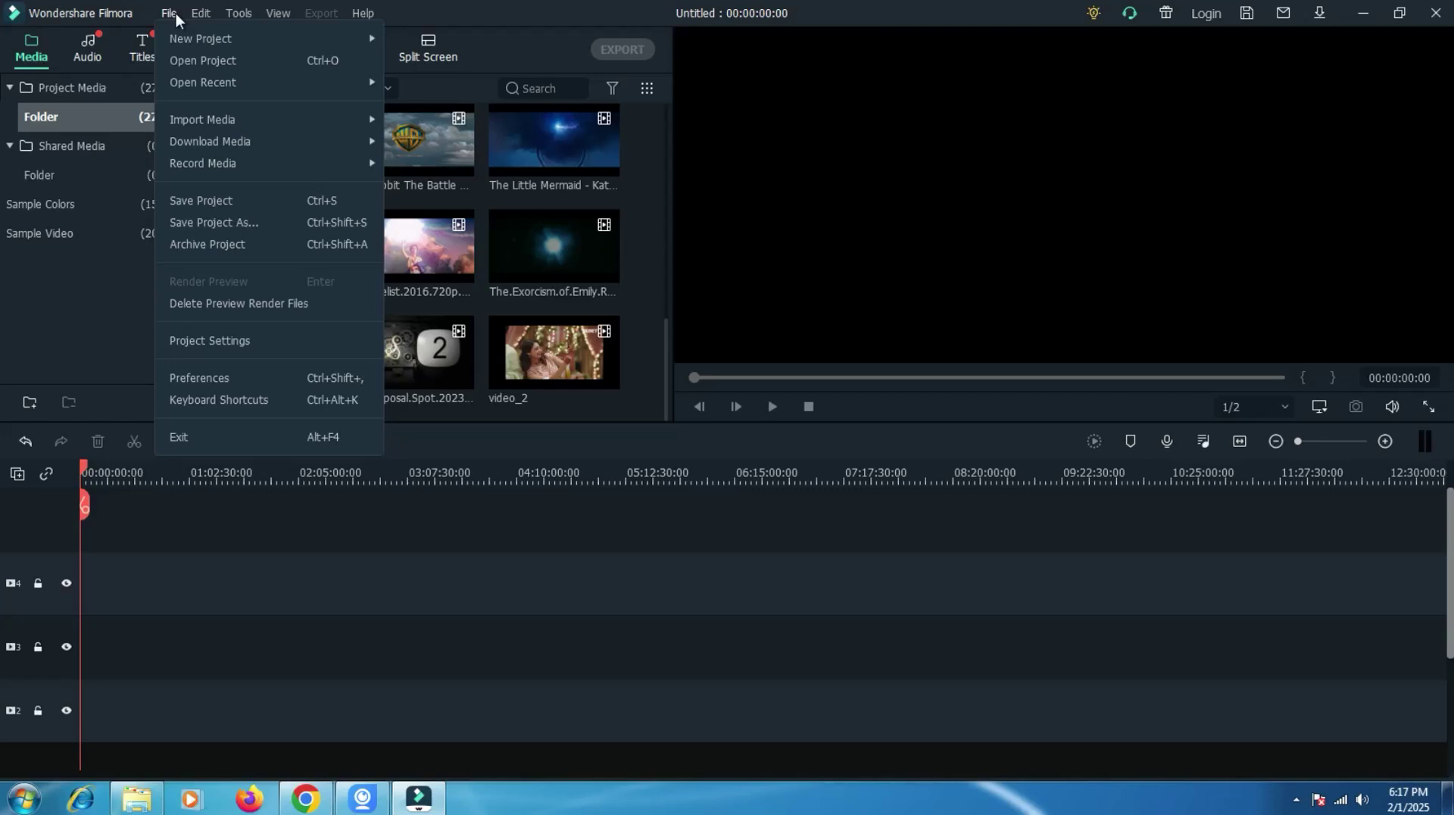
pyautogui.moveTo(254, 127)
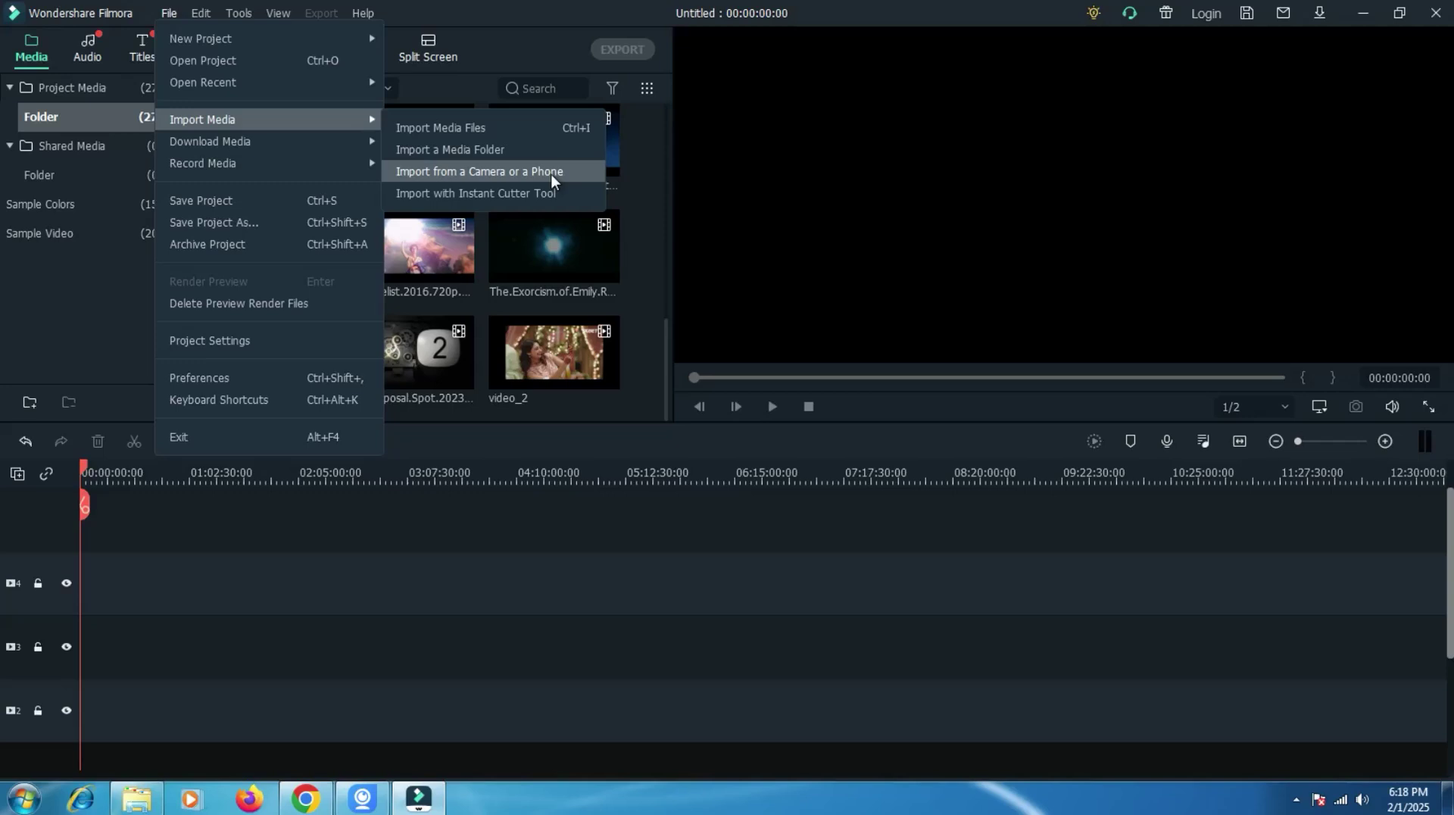
pyautogui.click(552, 174)
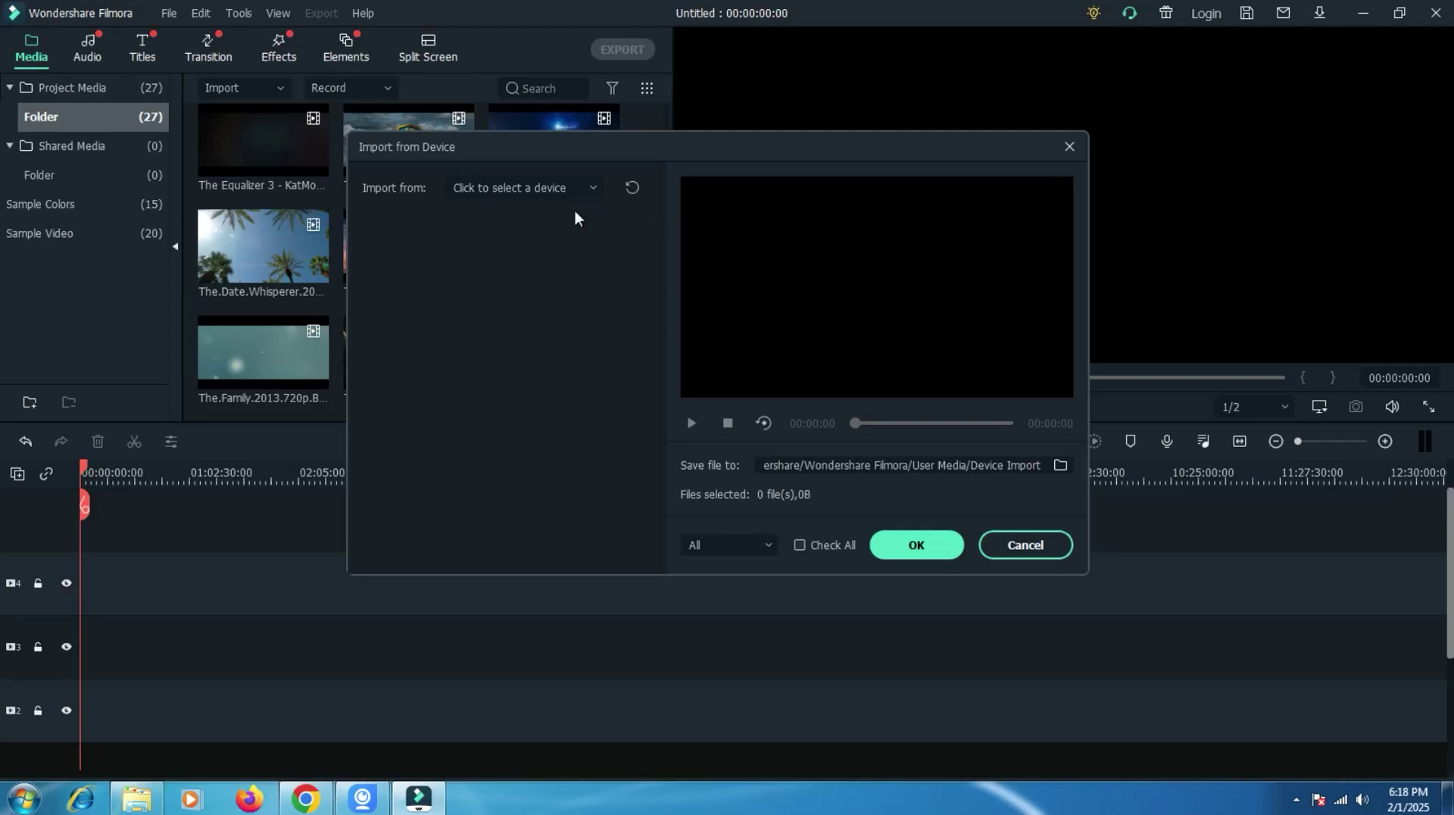
pyautogui.click(543, 194)
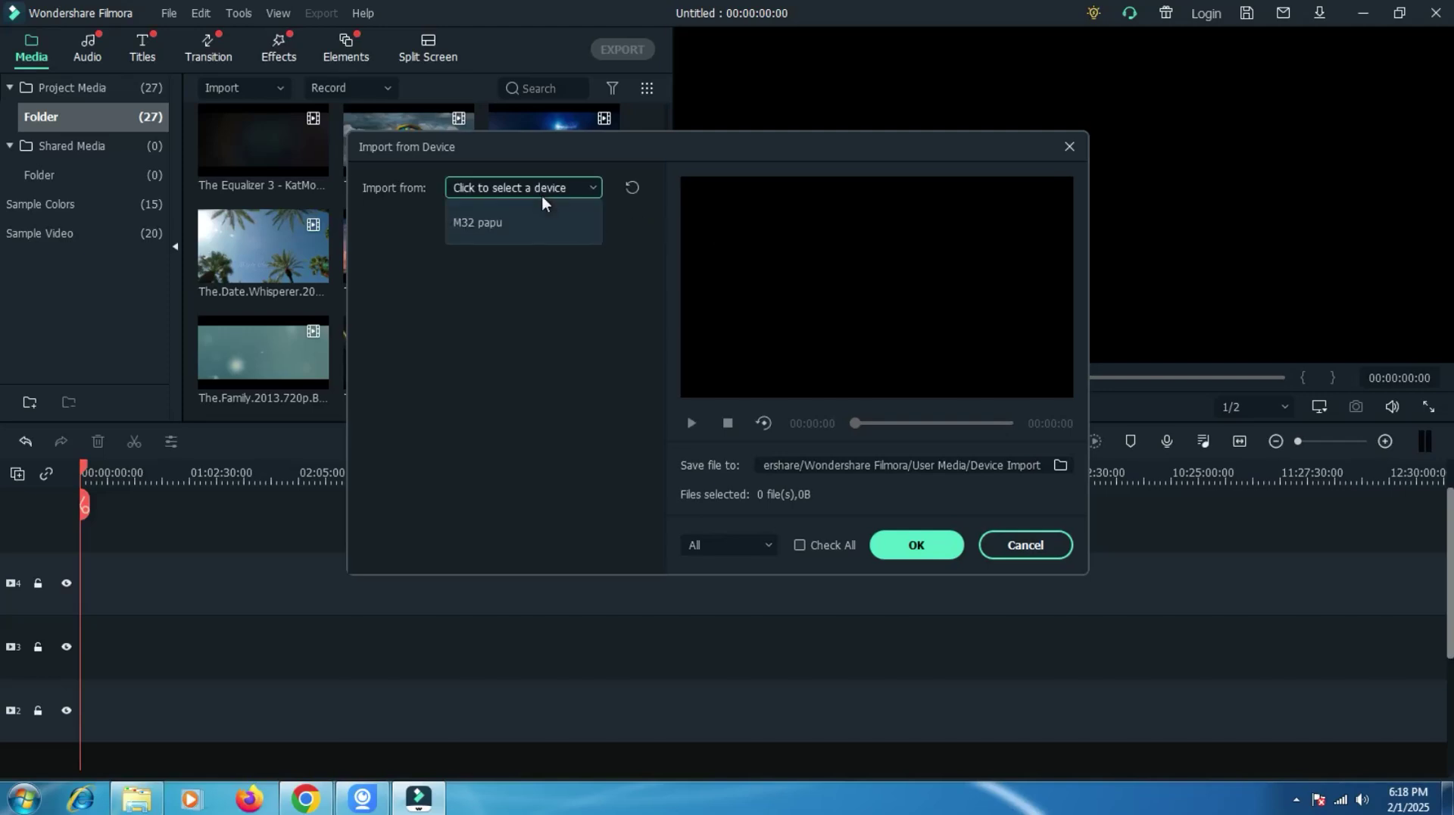
pyautogui.click(514, 224)
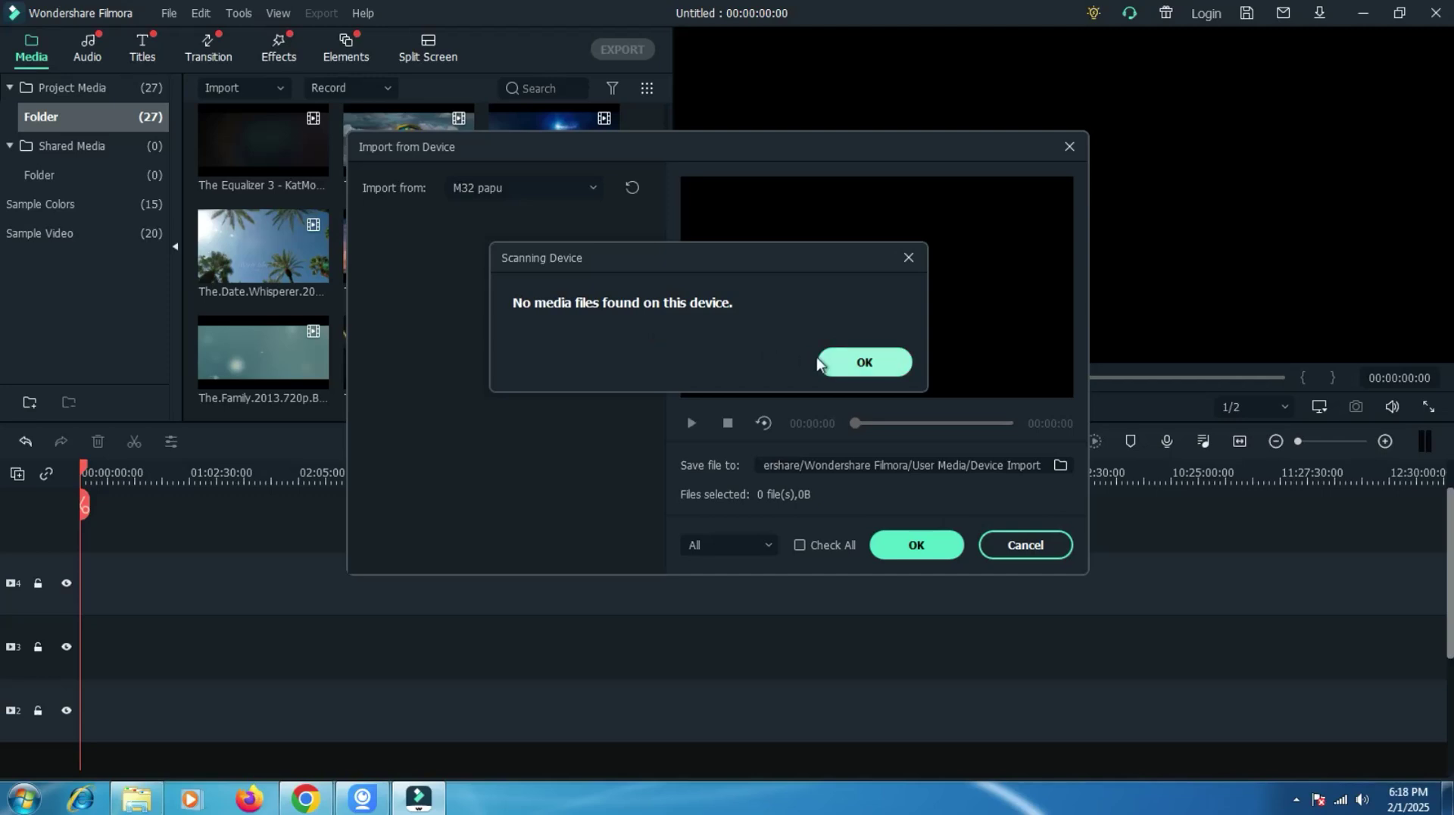
pyautogui.click(848, 359)
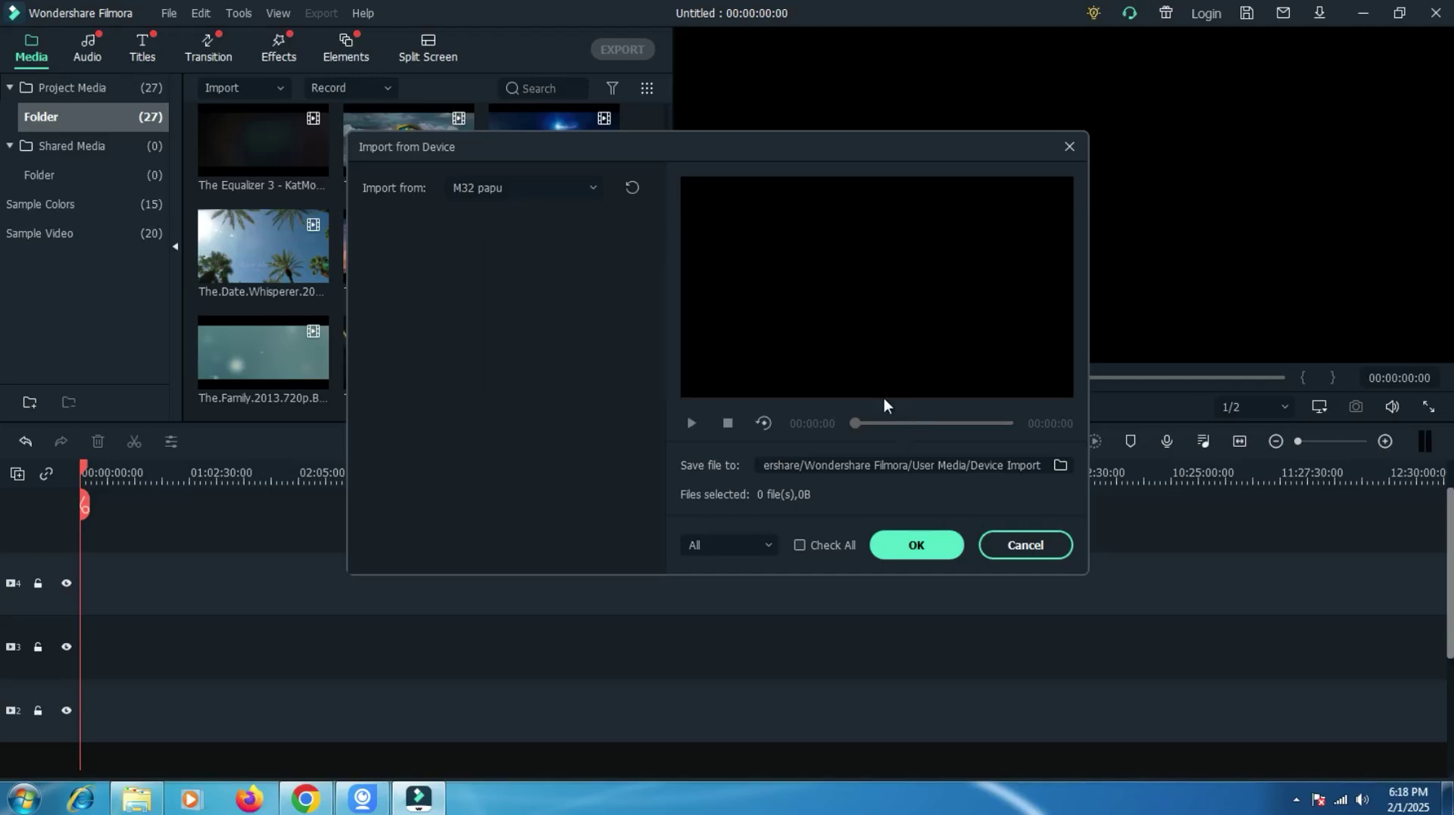
# Try to confirm the import from the M32 device without any files selected, and cancel the device import.
pyautogui.click(561, 187)
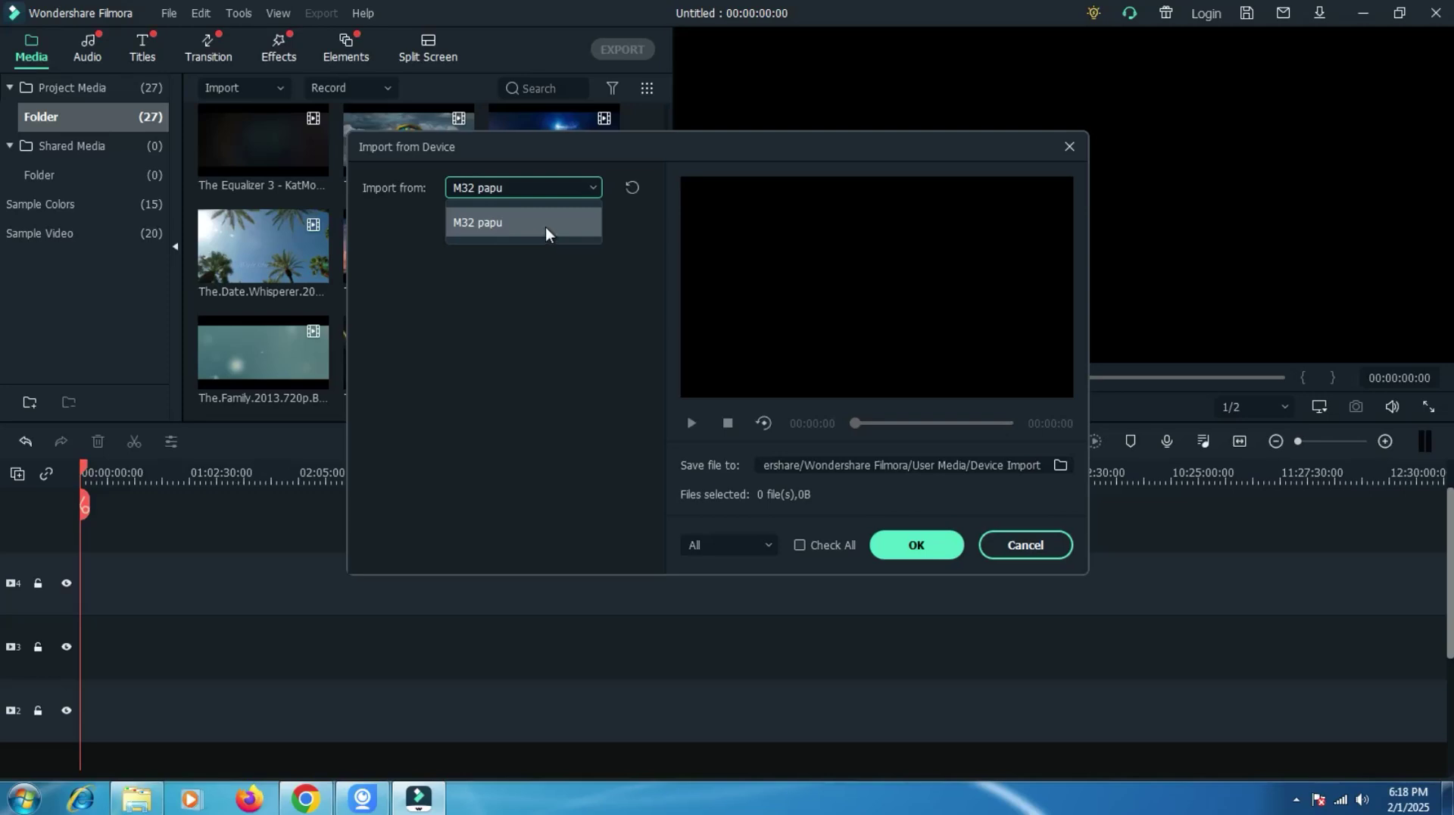
pyautogui.click(909, 546)
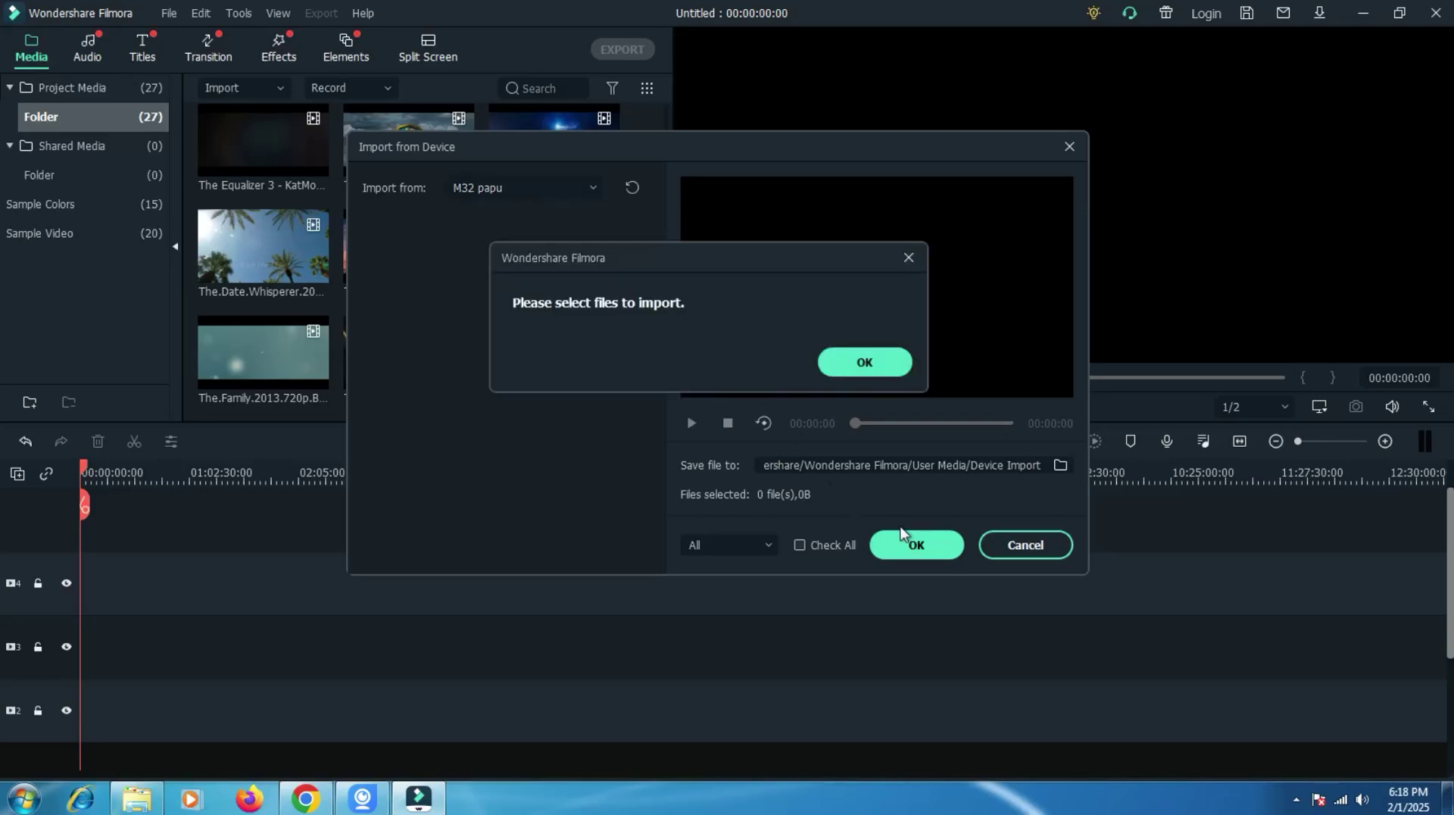
pyautogui.click(852, 368)
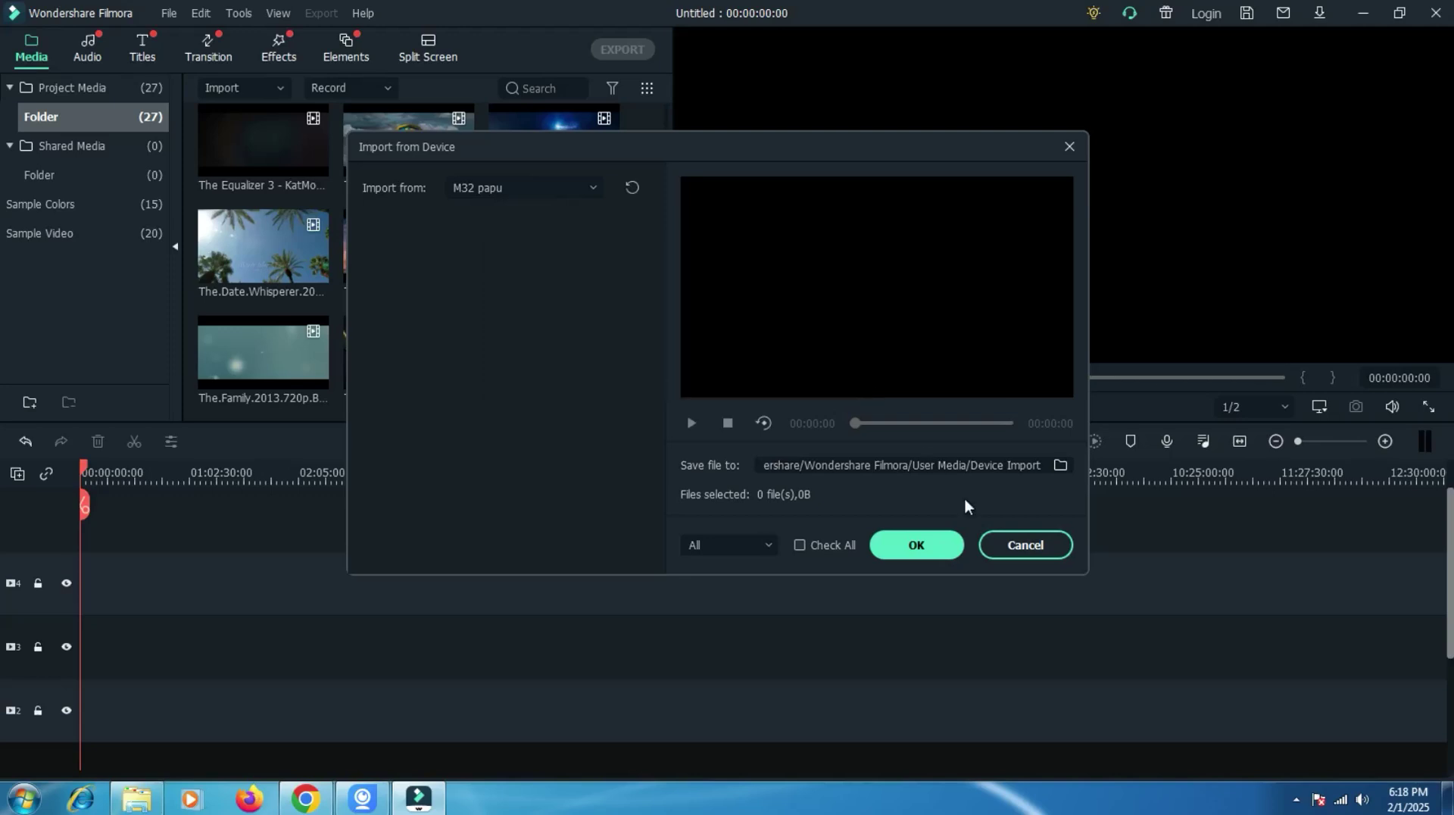
pyautogui.click(1027, 546)
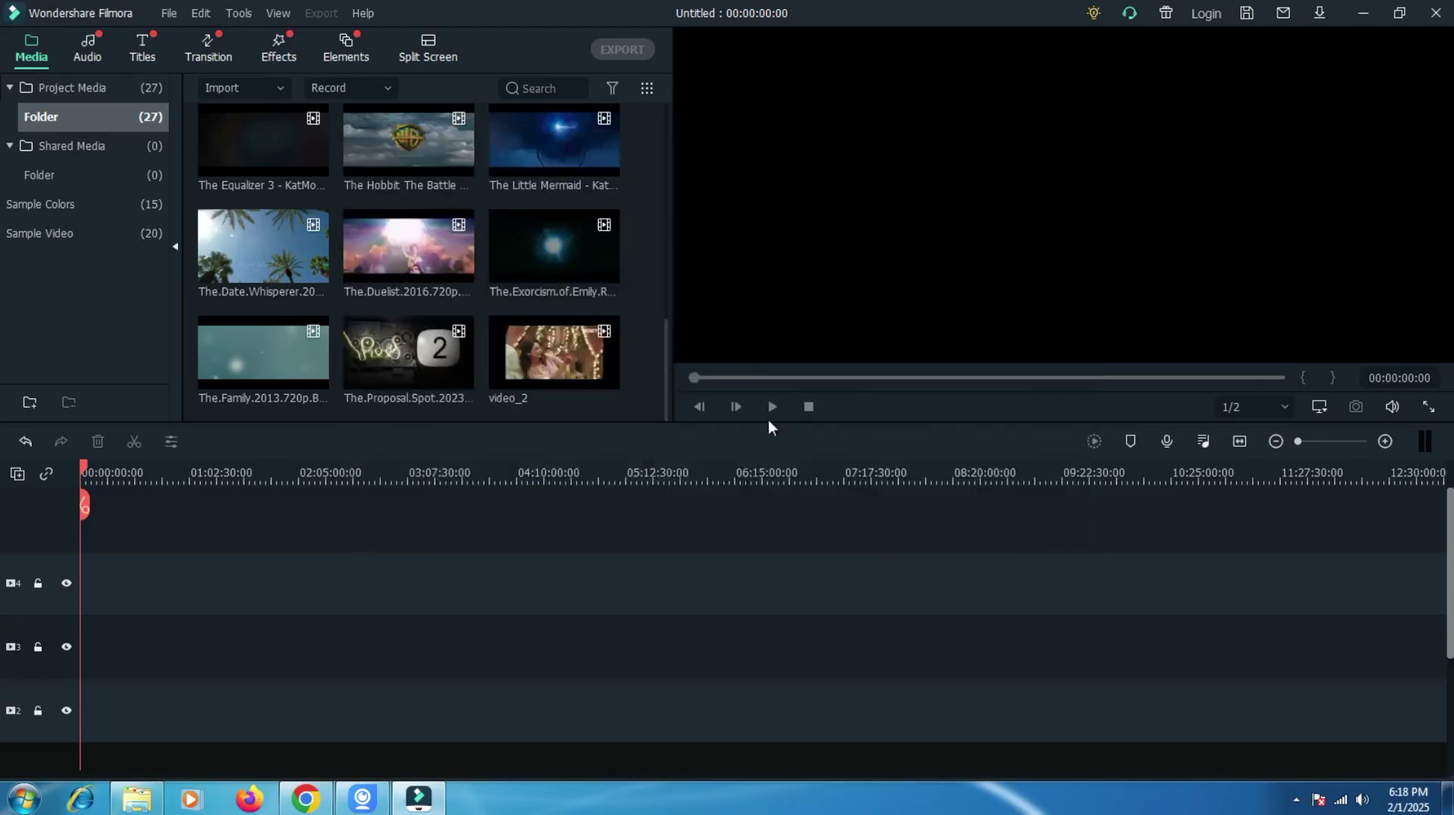
# Open the Instant Cutter Tool media import to view its trim window, and close it without adding a file.
pyautogui.click(174, 12)
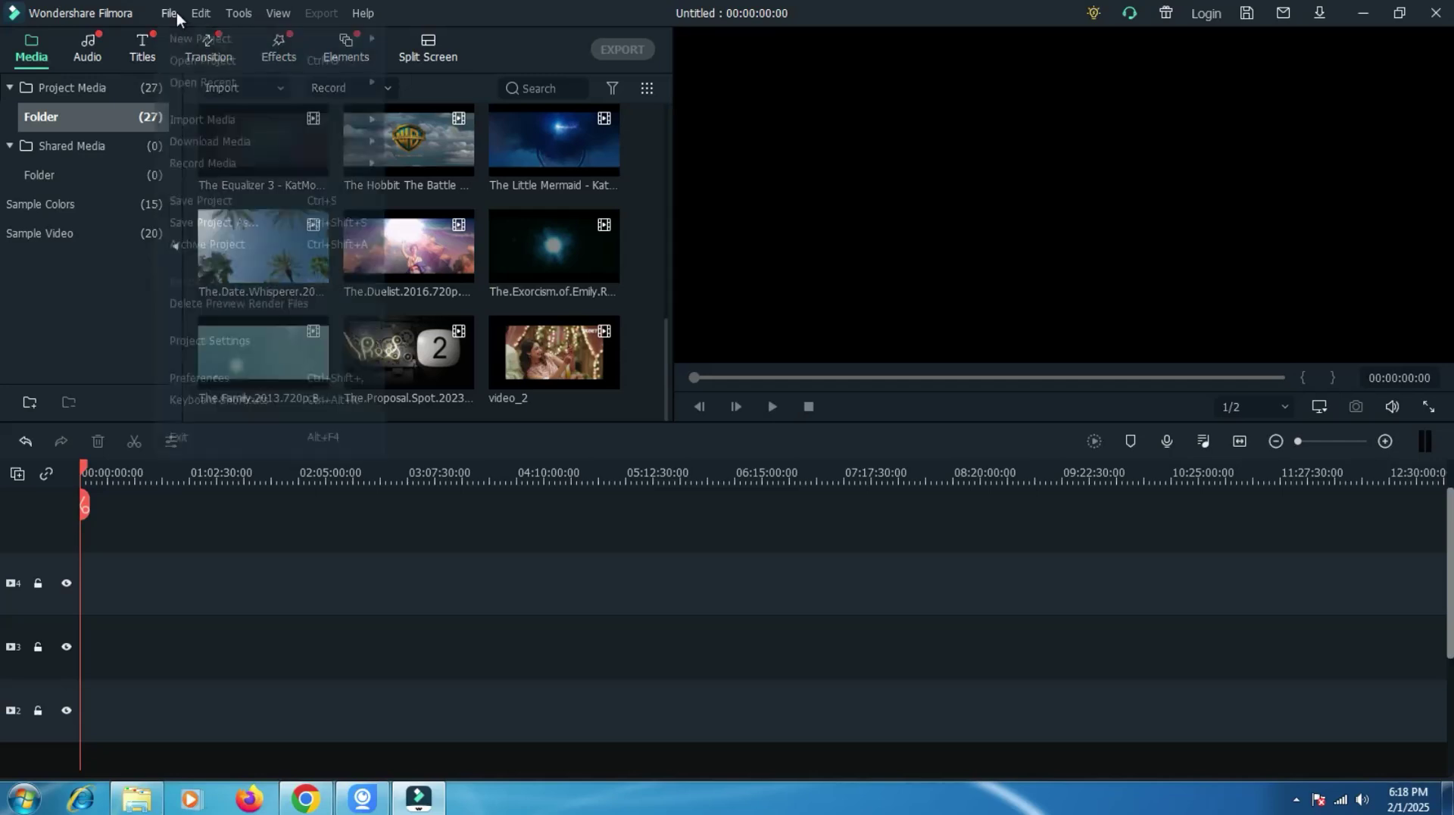
pyautogui.moveTo(237, 119)
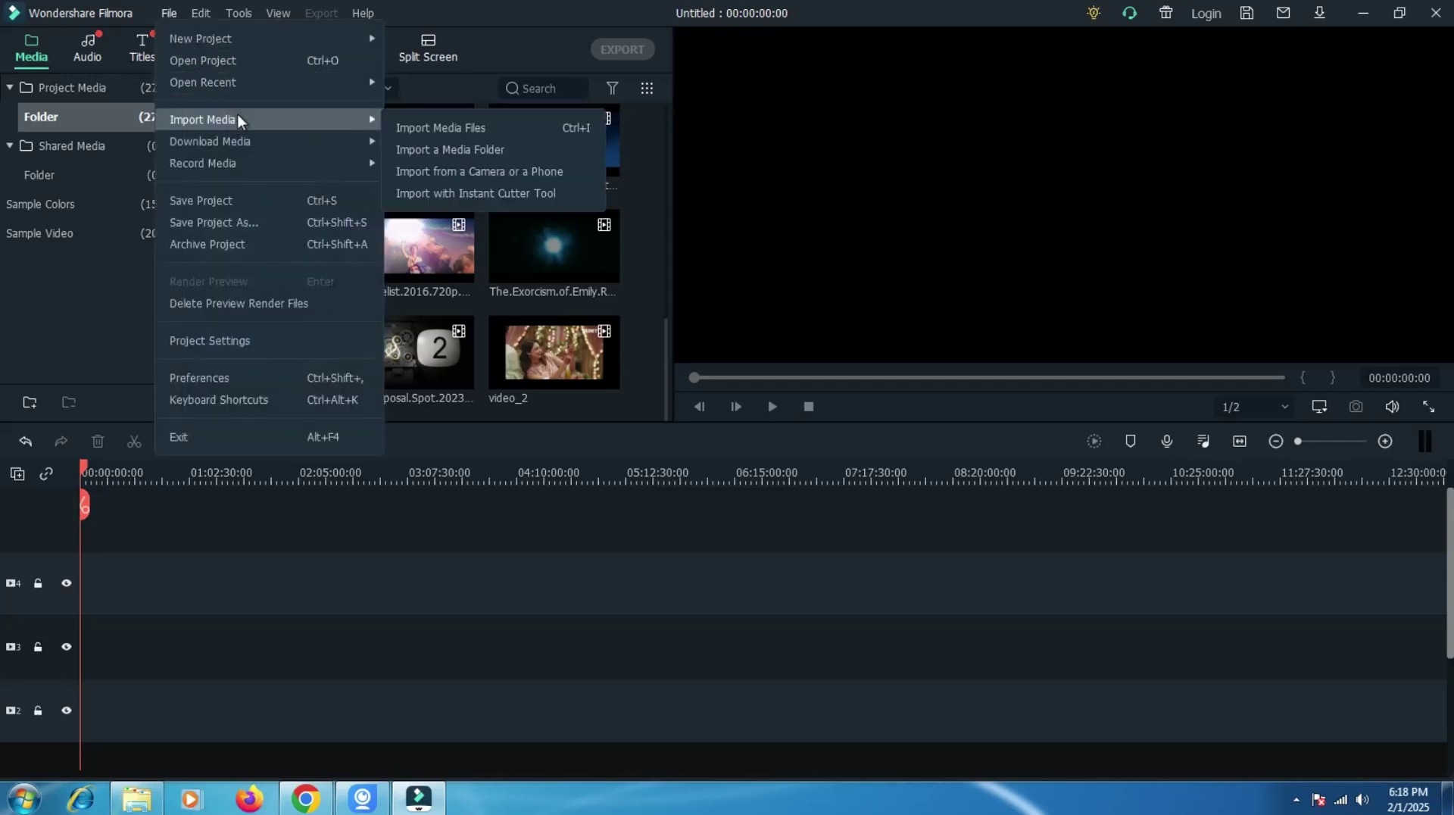
pyautogui.click(565, 194)
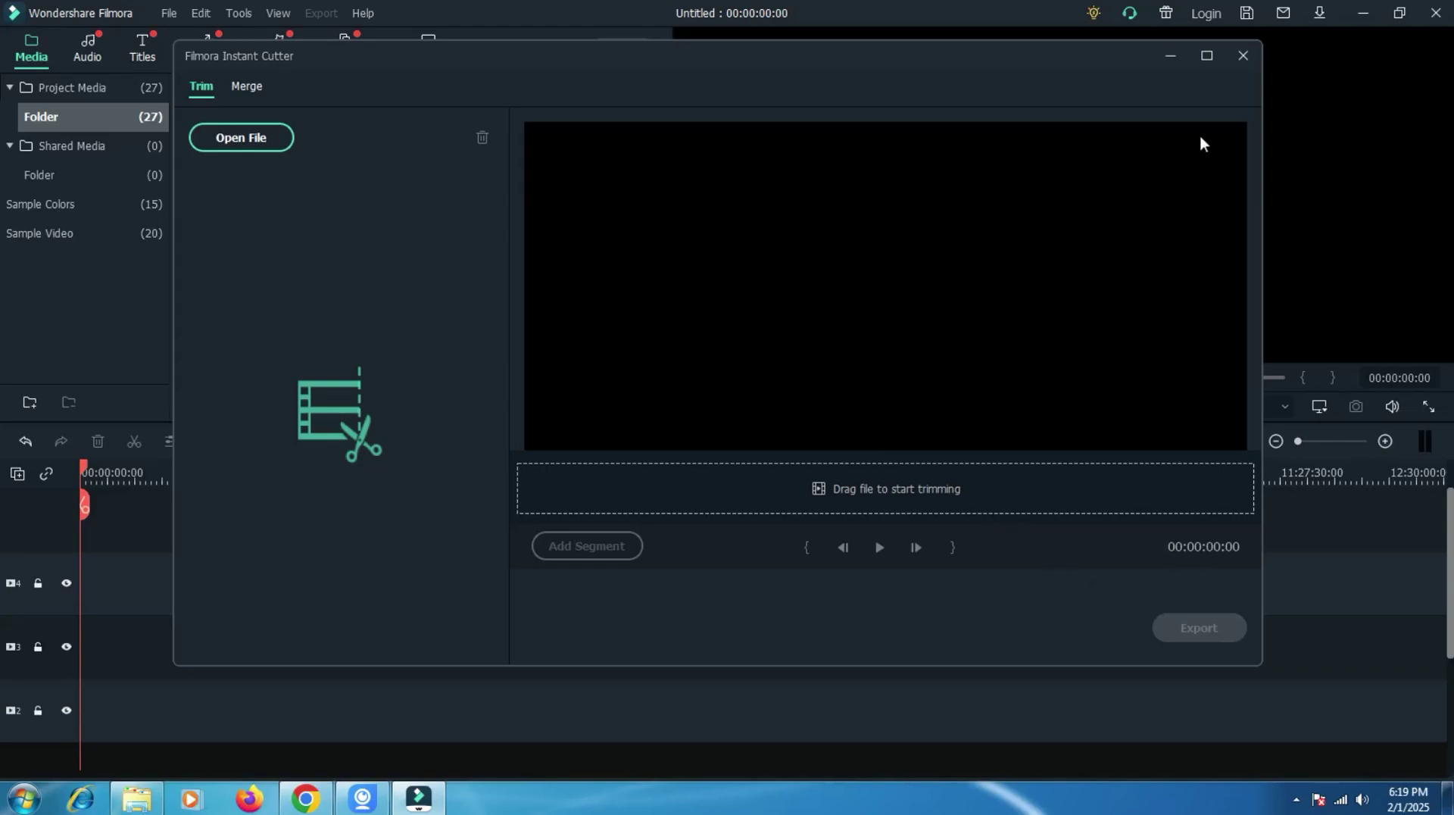
pyautogui.click(1244, 54)
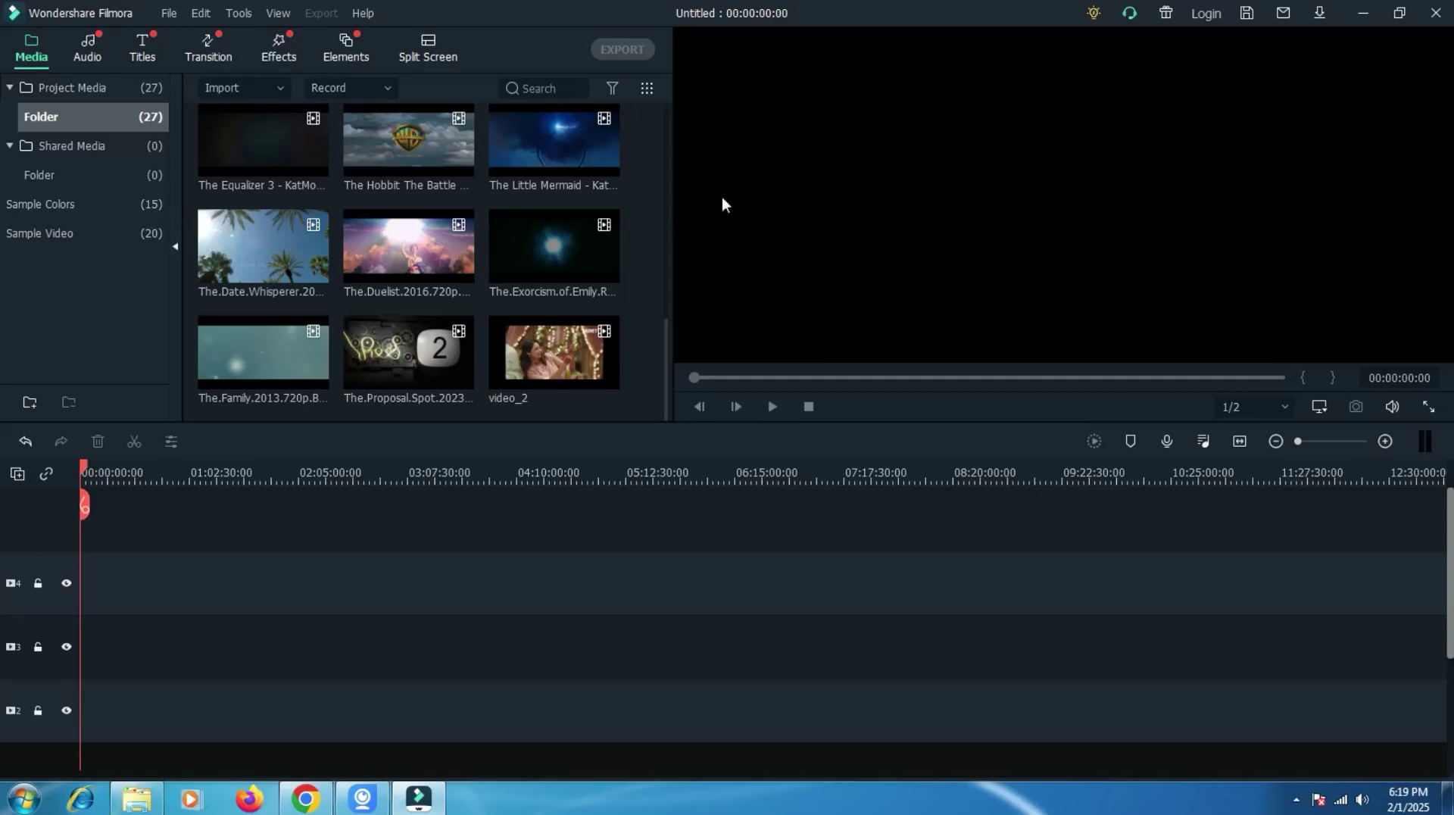
# Try twice to sign in to Flickr for downloading photos, and close the Flickr download dialog.
pyautogui.moveTo(567, 163)
pyautogui.click(167, 17)
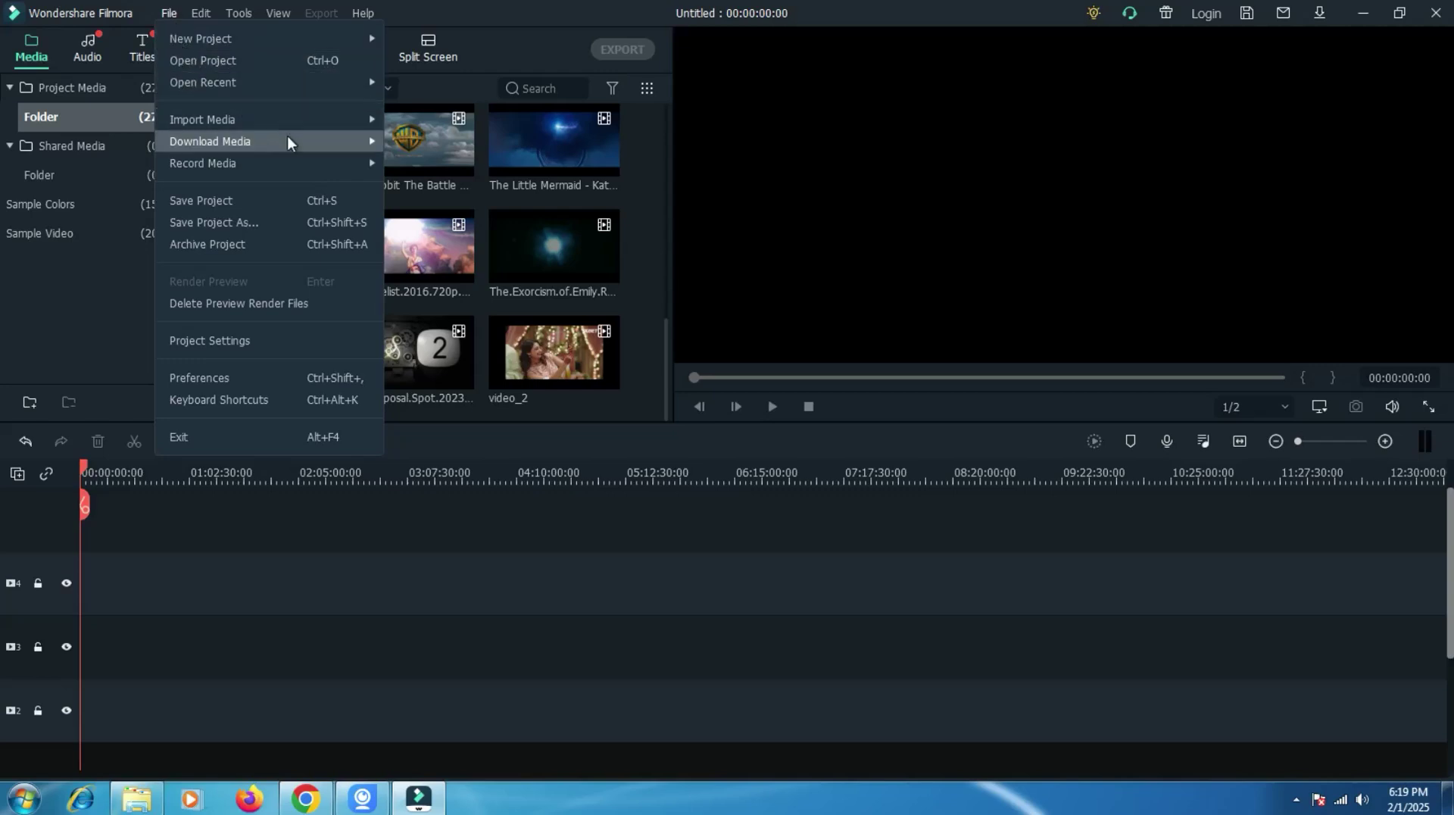
pyautogui.moveTo(287, 141)
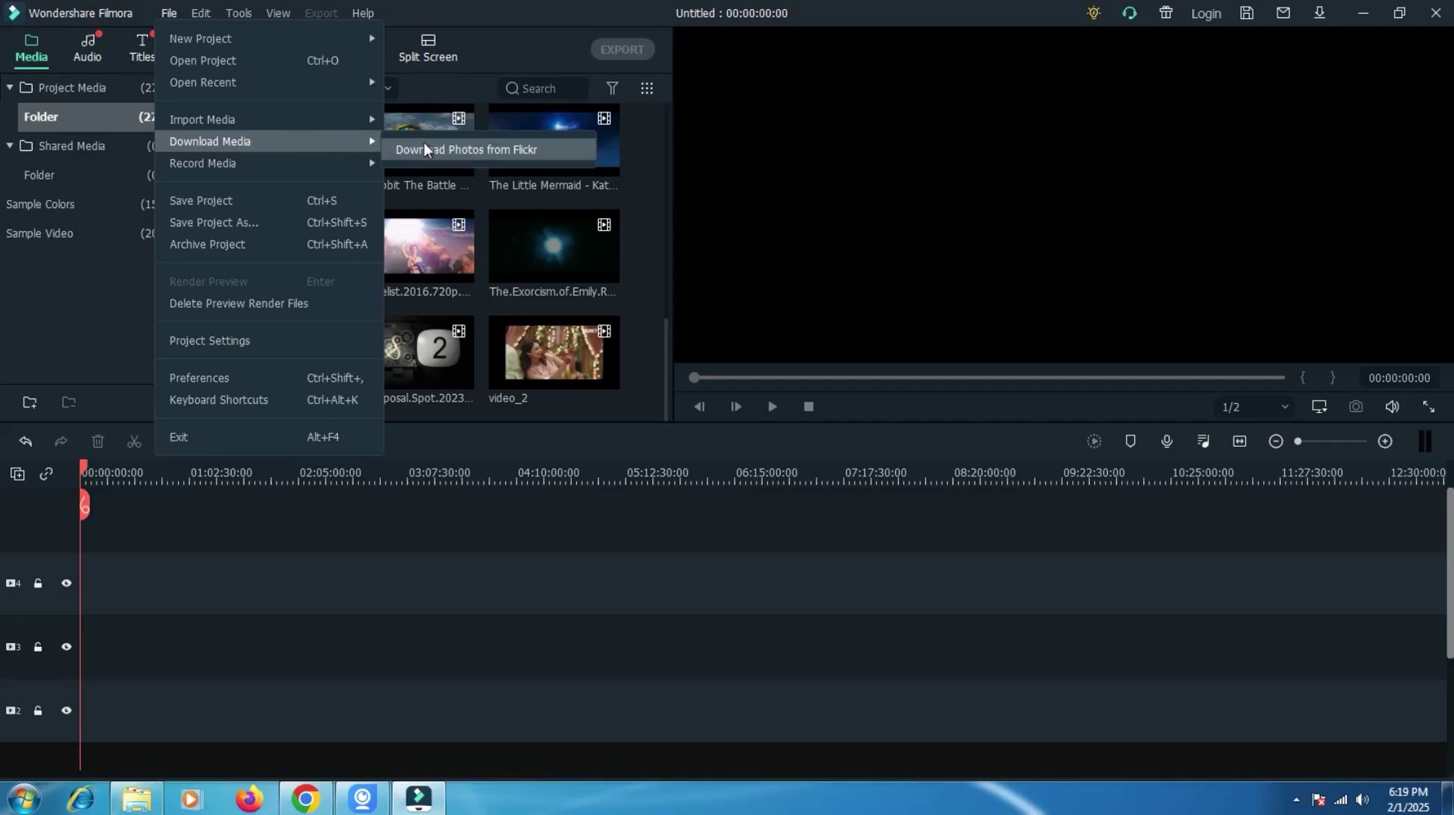
pyautogui.click(472, 156)
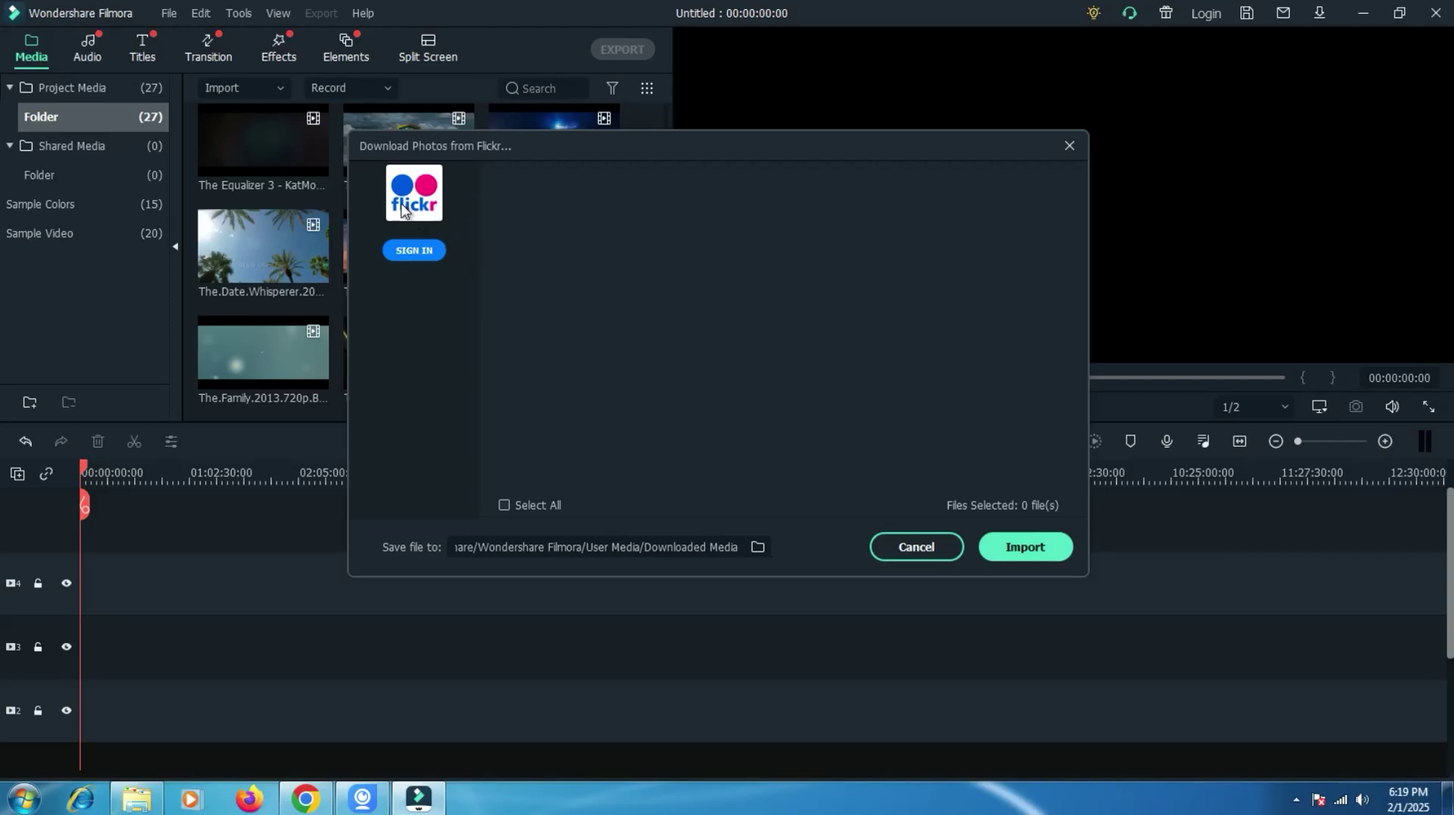
pyautogui.click(421, 251)
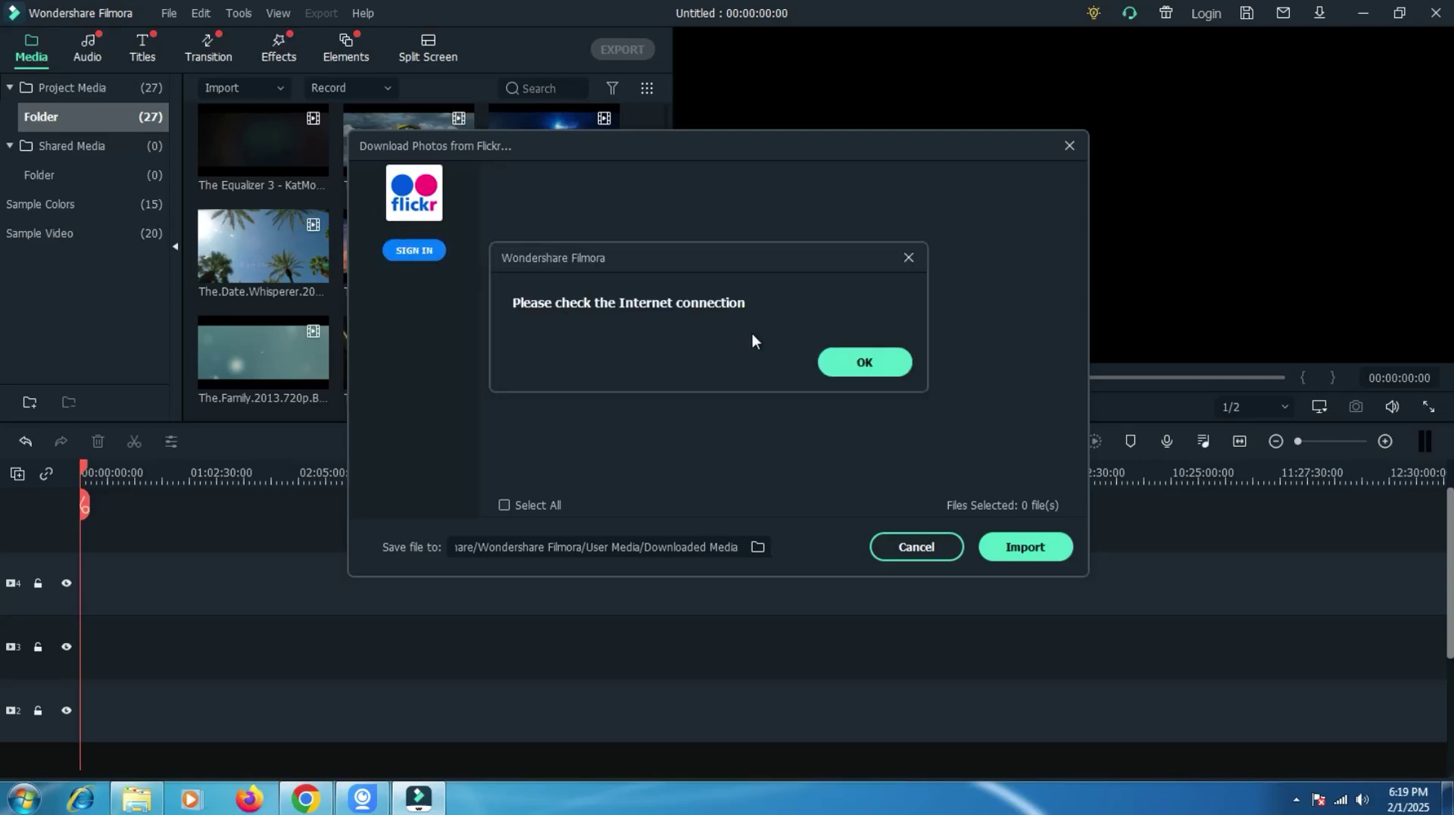
pyautogui.click(866, 365)
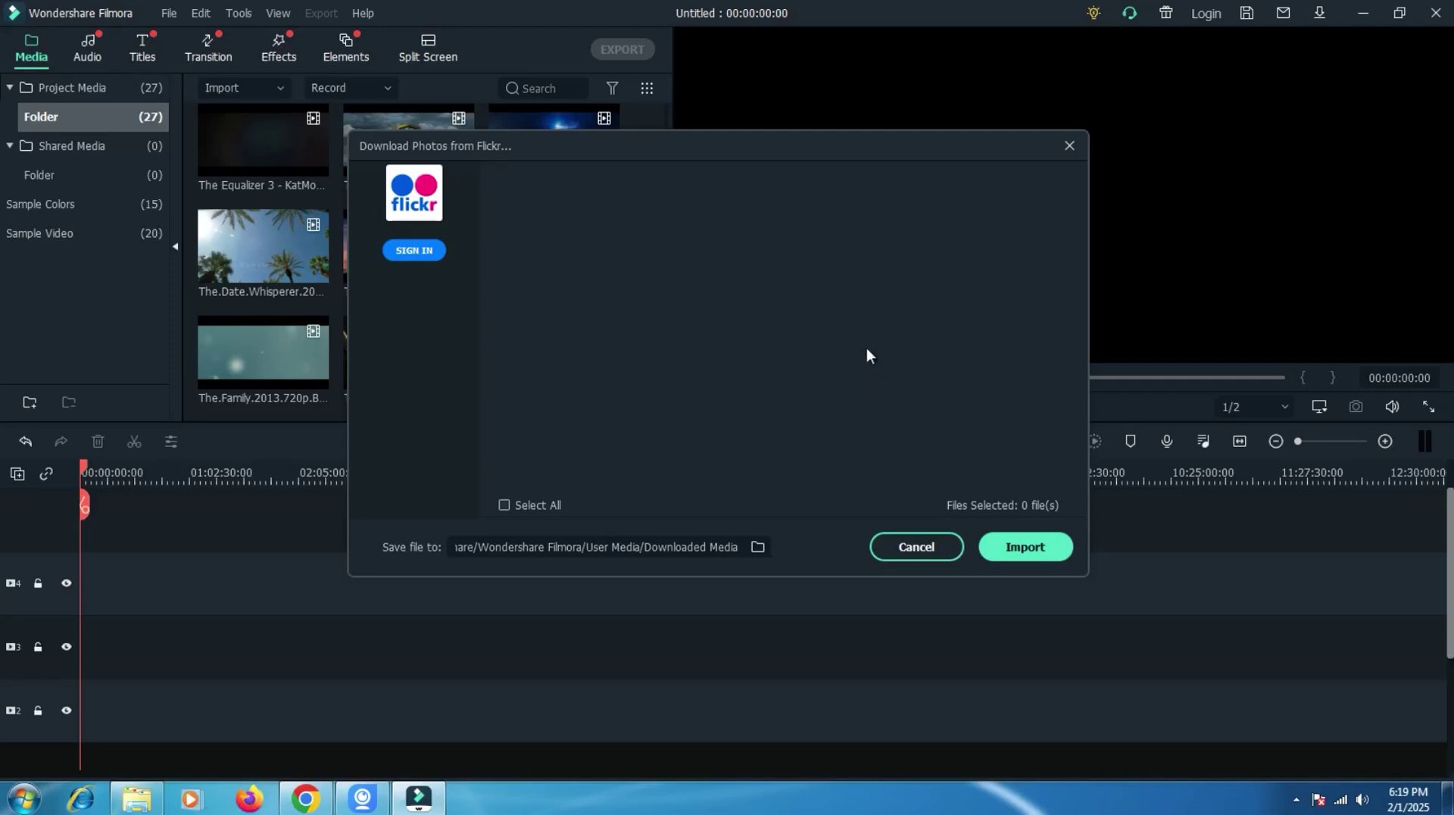
pyautogui.click(416, 250)
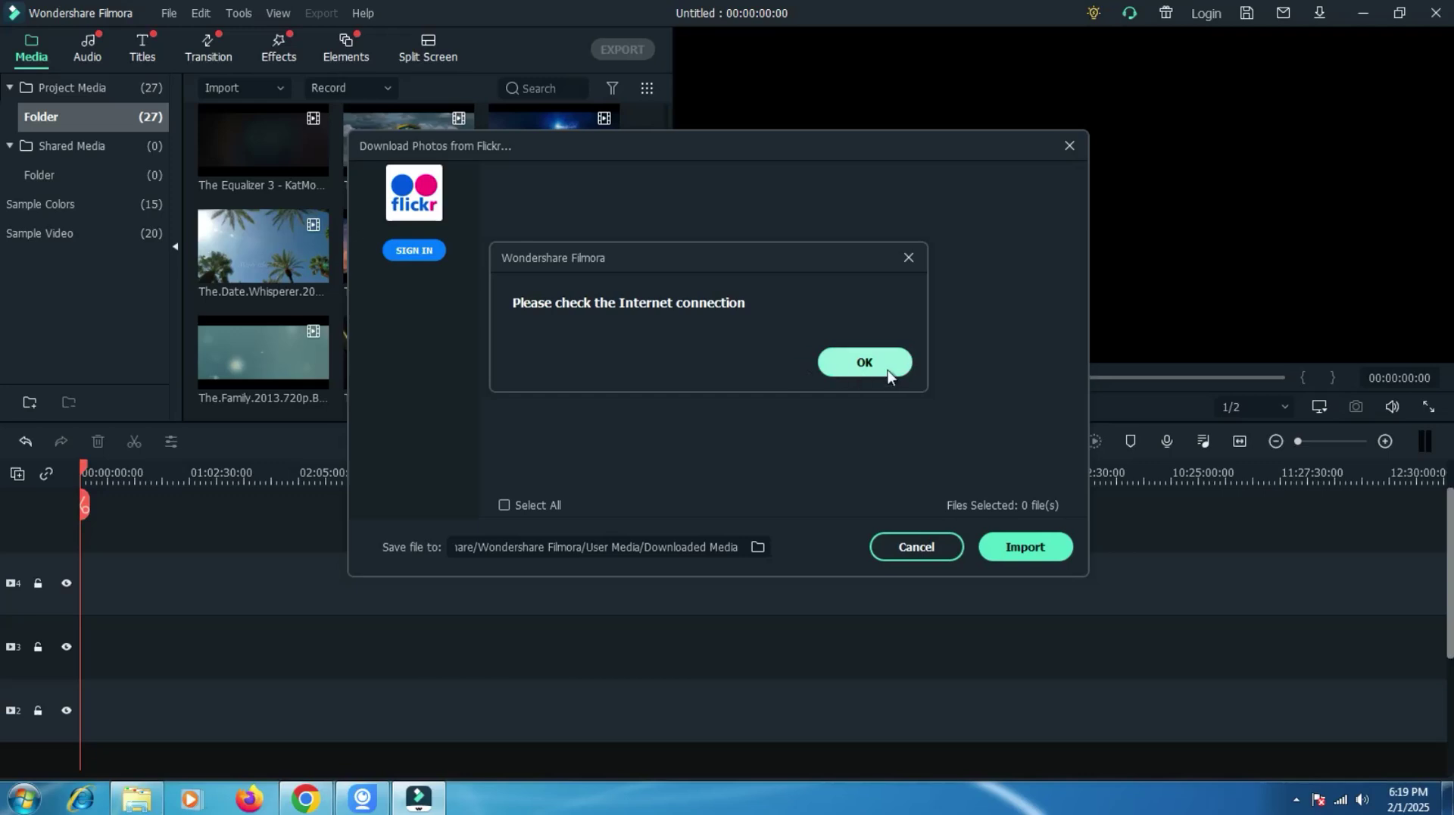
pyautogui.click(912, 258)
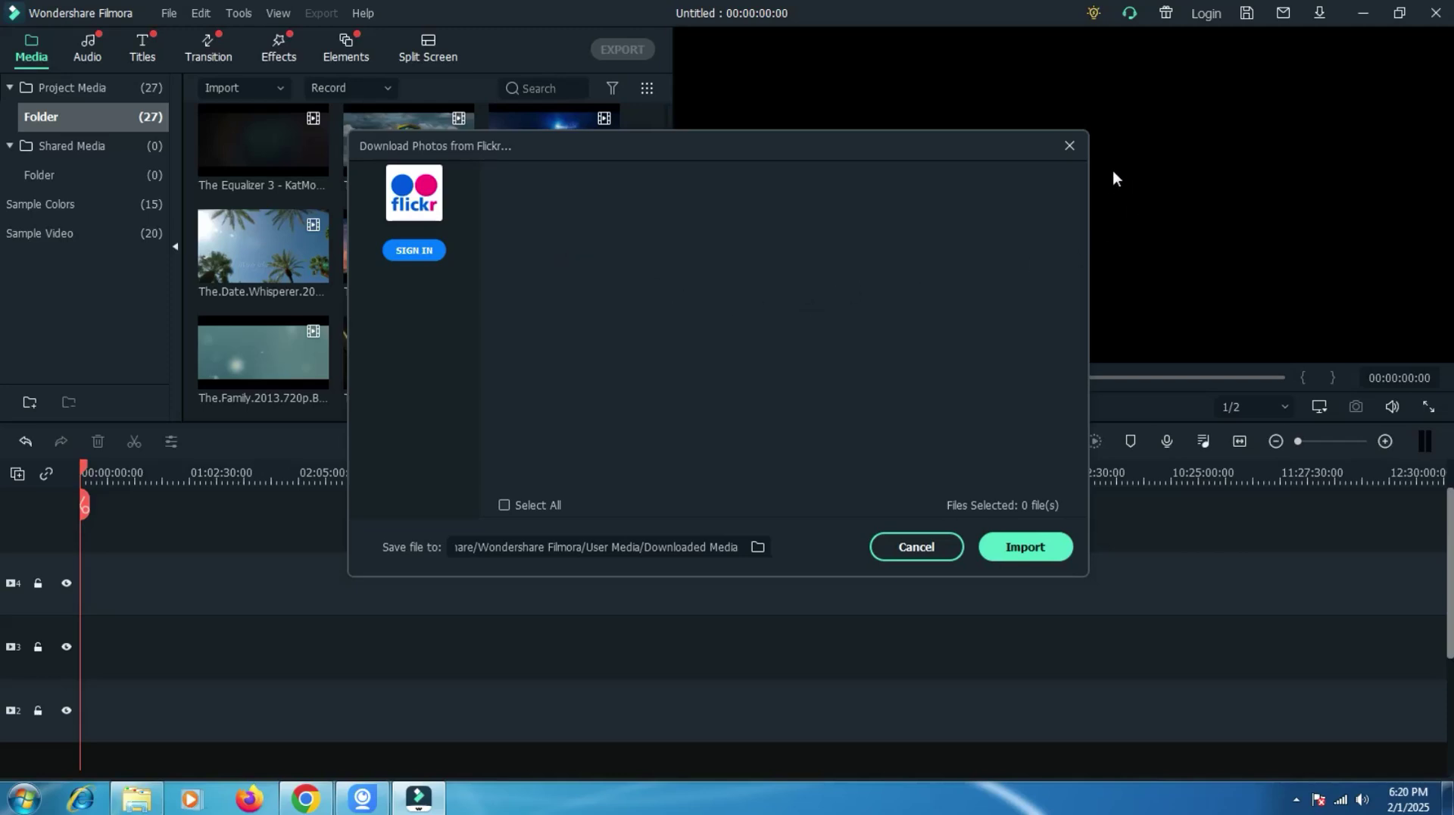
pyautogui.click(1069, 145)
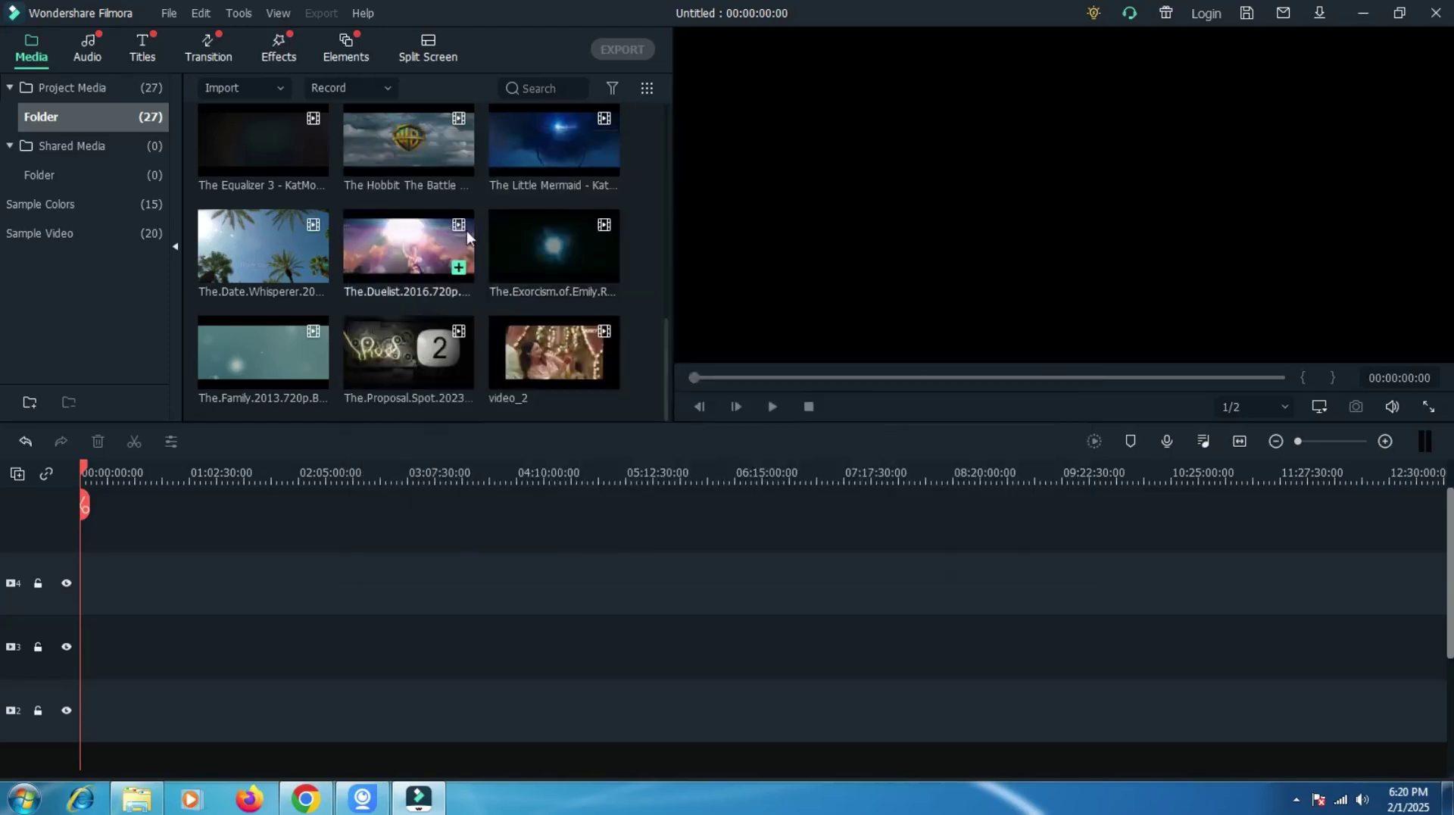
# Start a webcam recording setup with the e2eSoft iVCam video device and set its audio source to Microphone (e2eSoft iVCam).
pyautogui.click(168, 16)
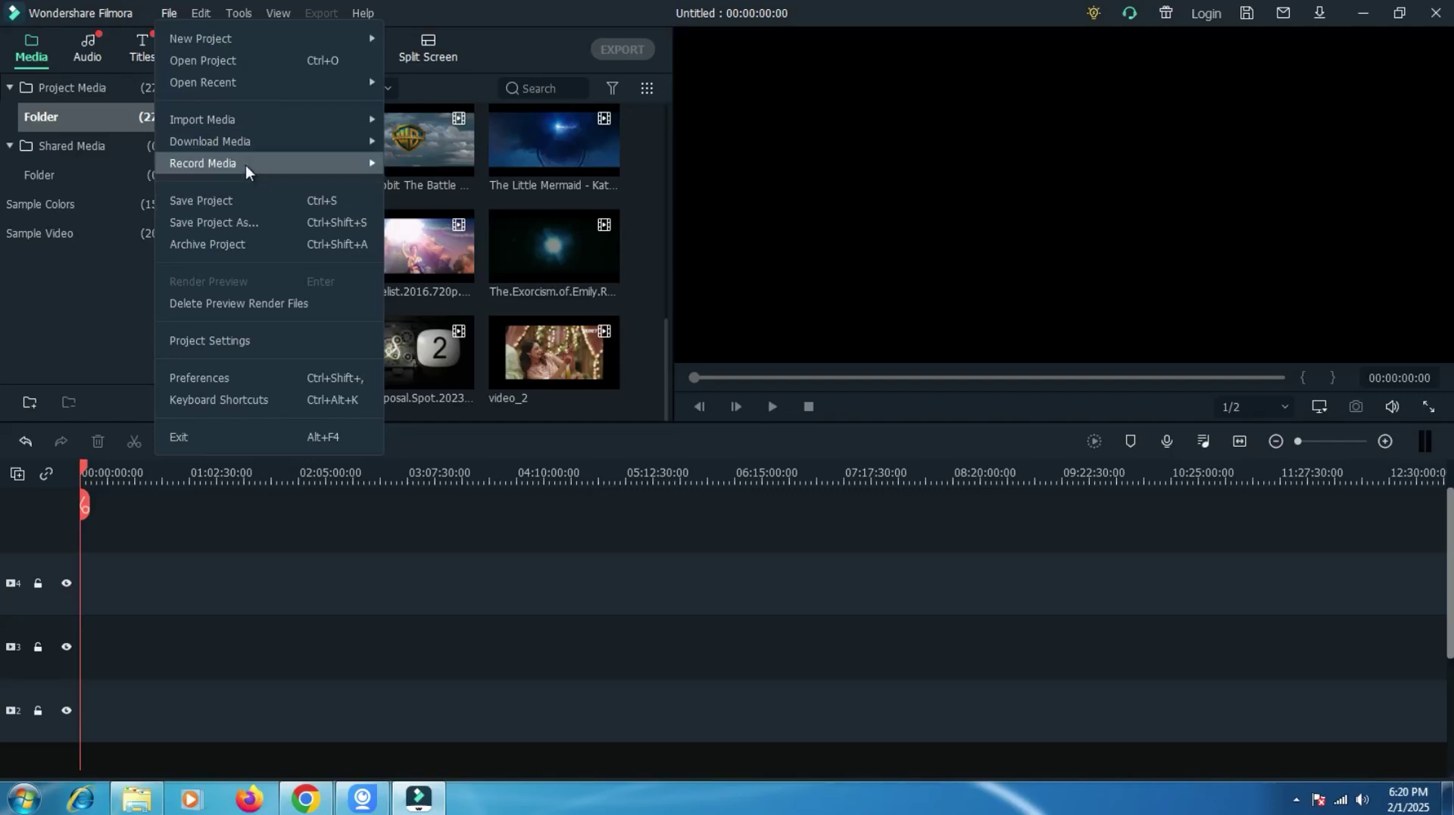
pyautogui.moveTo(245, 165)
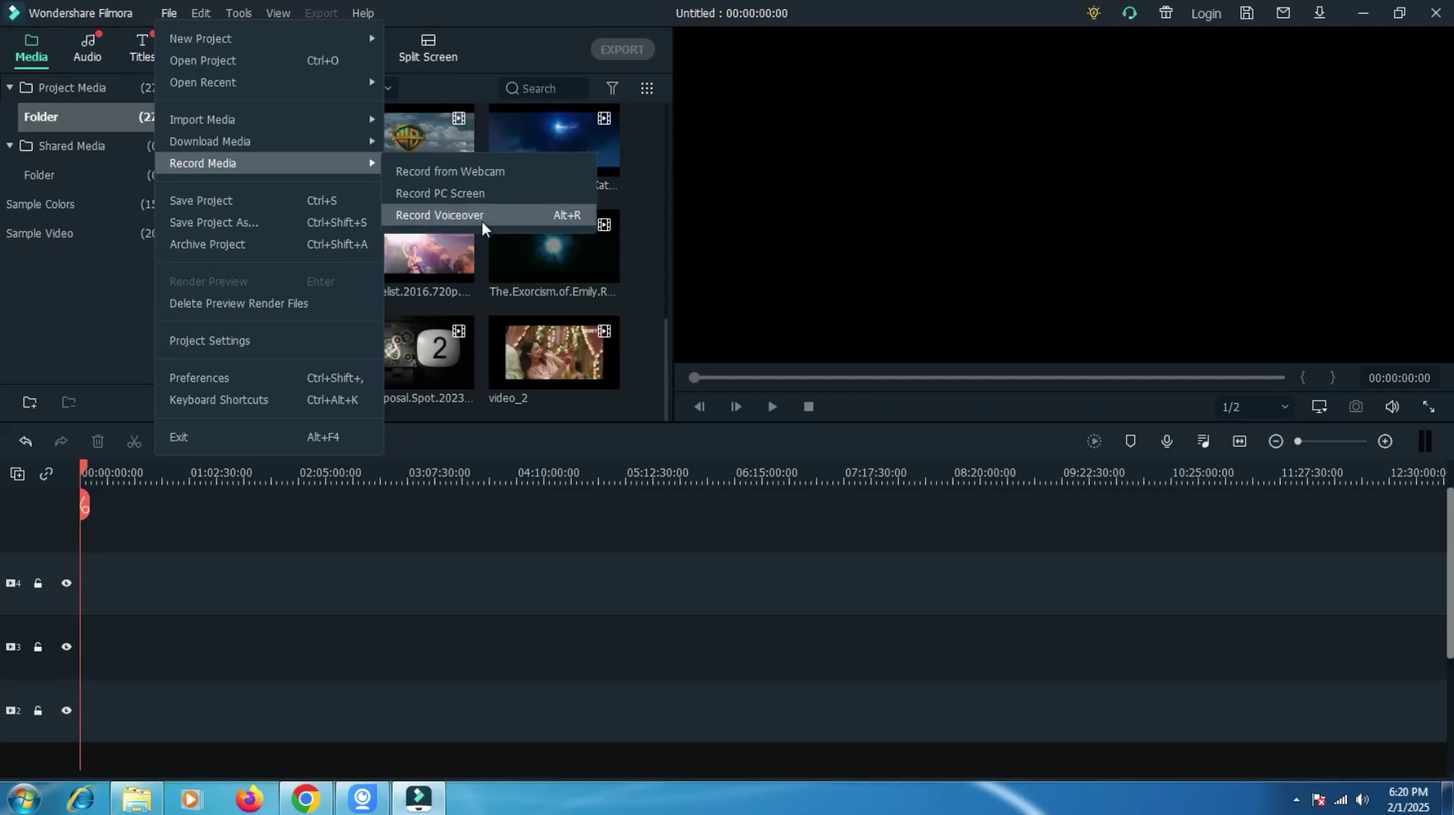
pyautogui.click(498, 175)
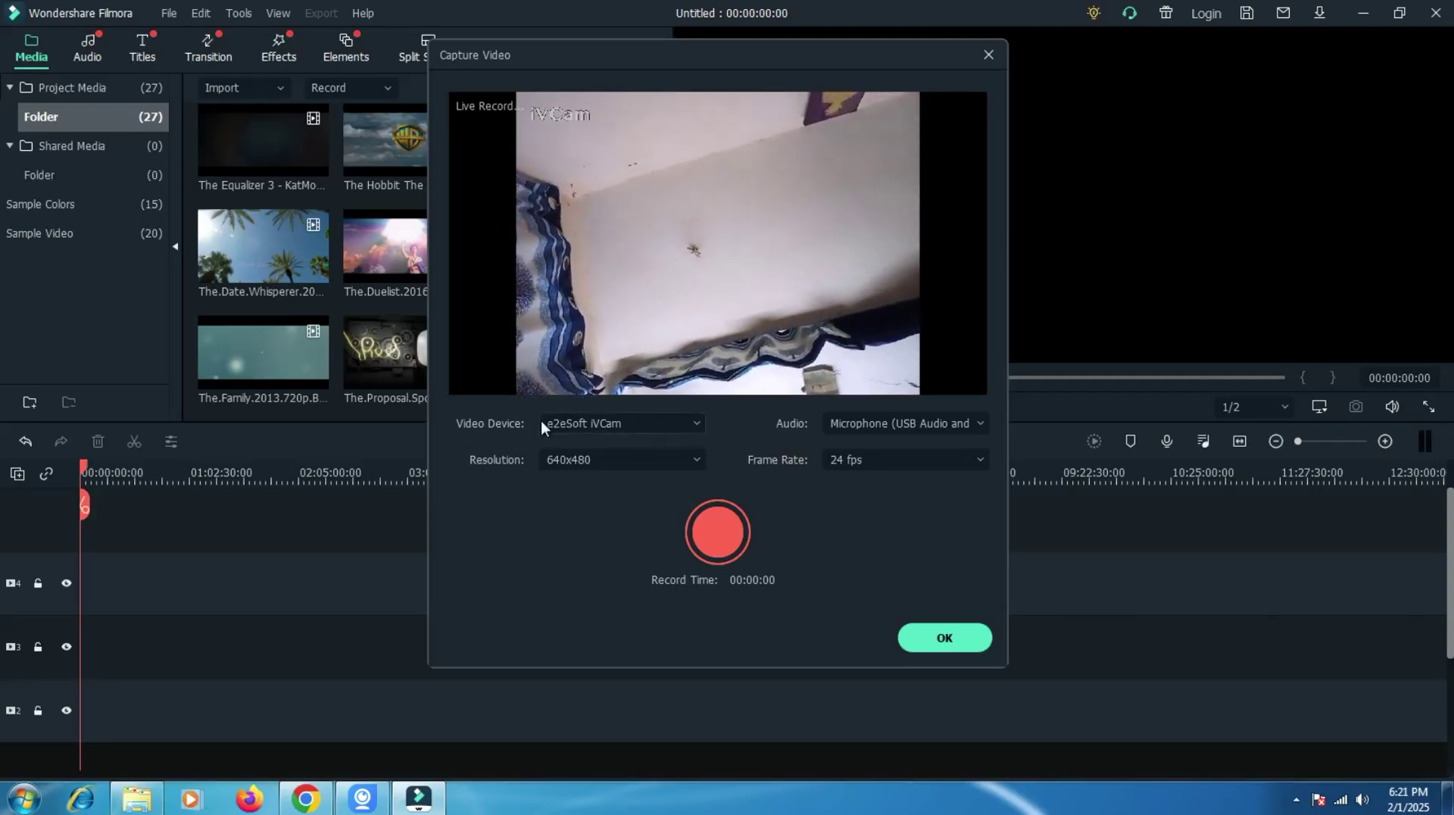
pyautogui.click(671, 428)
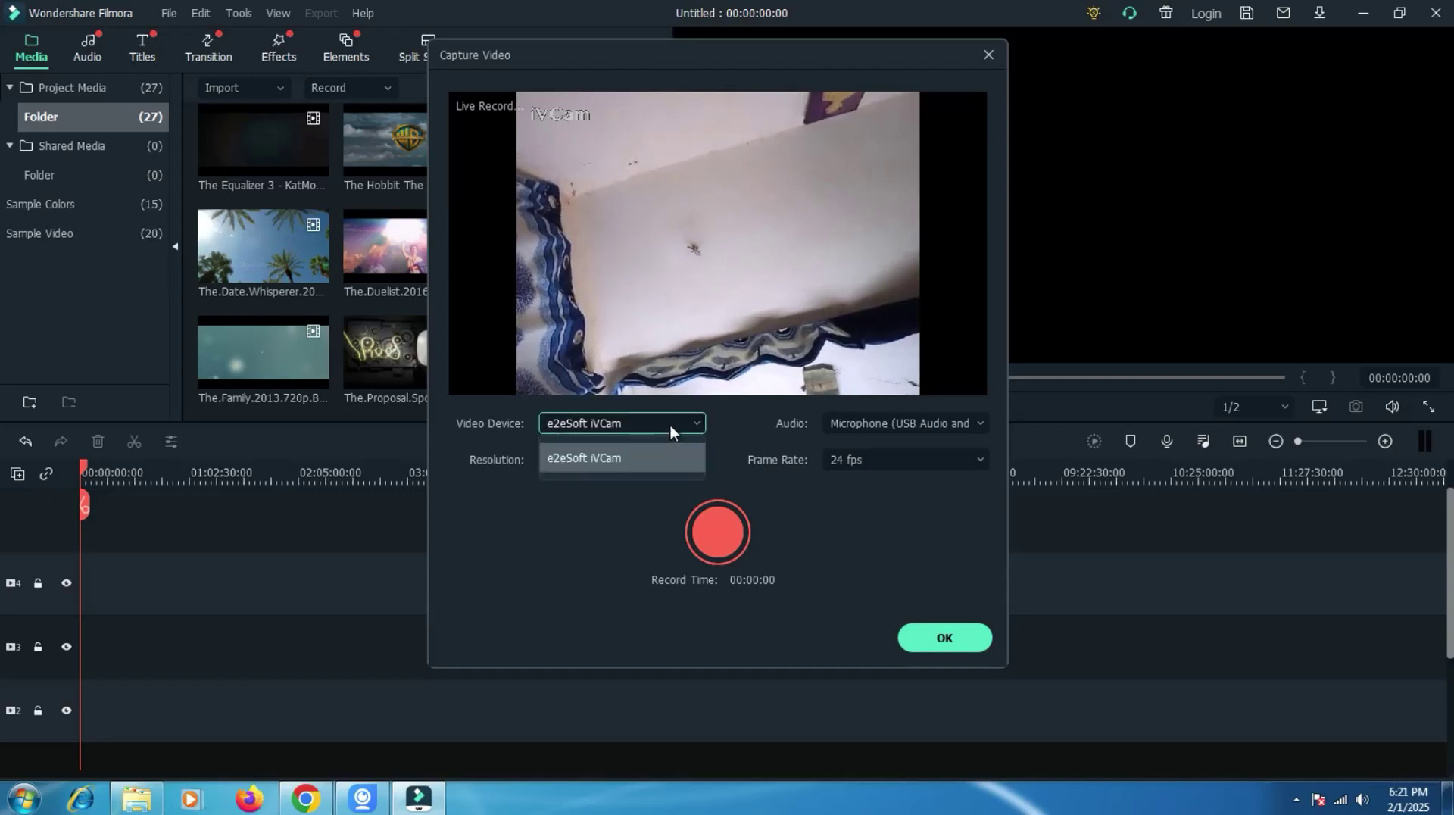
pyautogui.click(671, 425)
pyautogui.click(867, 425)
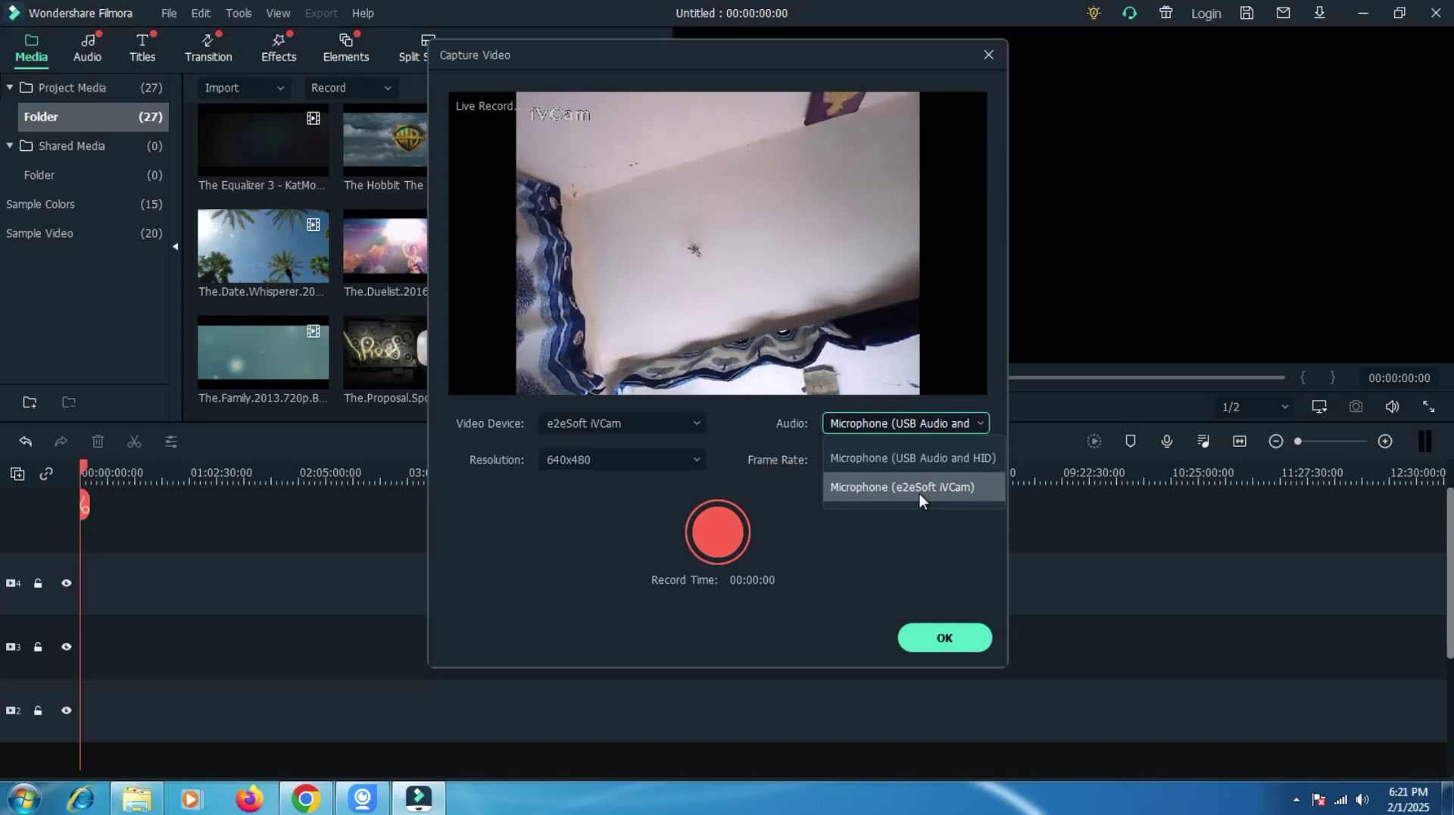
pyautogui.click(919, 489)
pyautogui.click(876, 426)
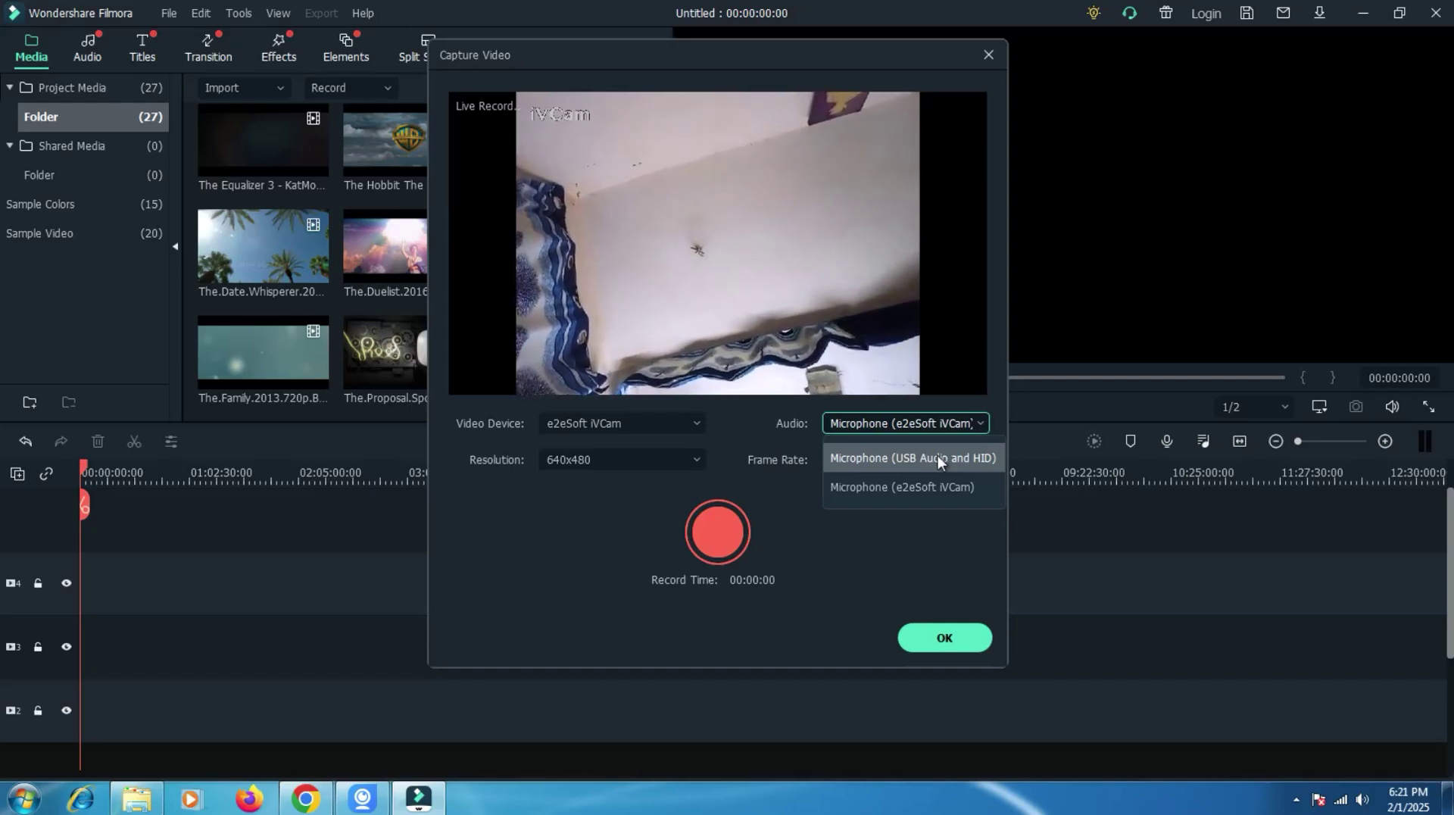
pyautogui.click(906, 483)
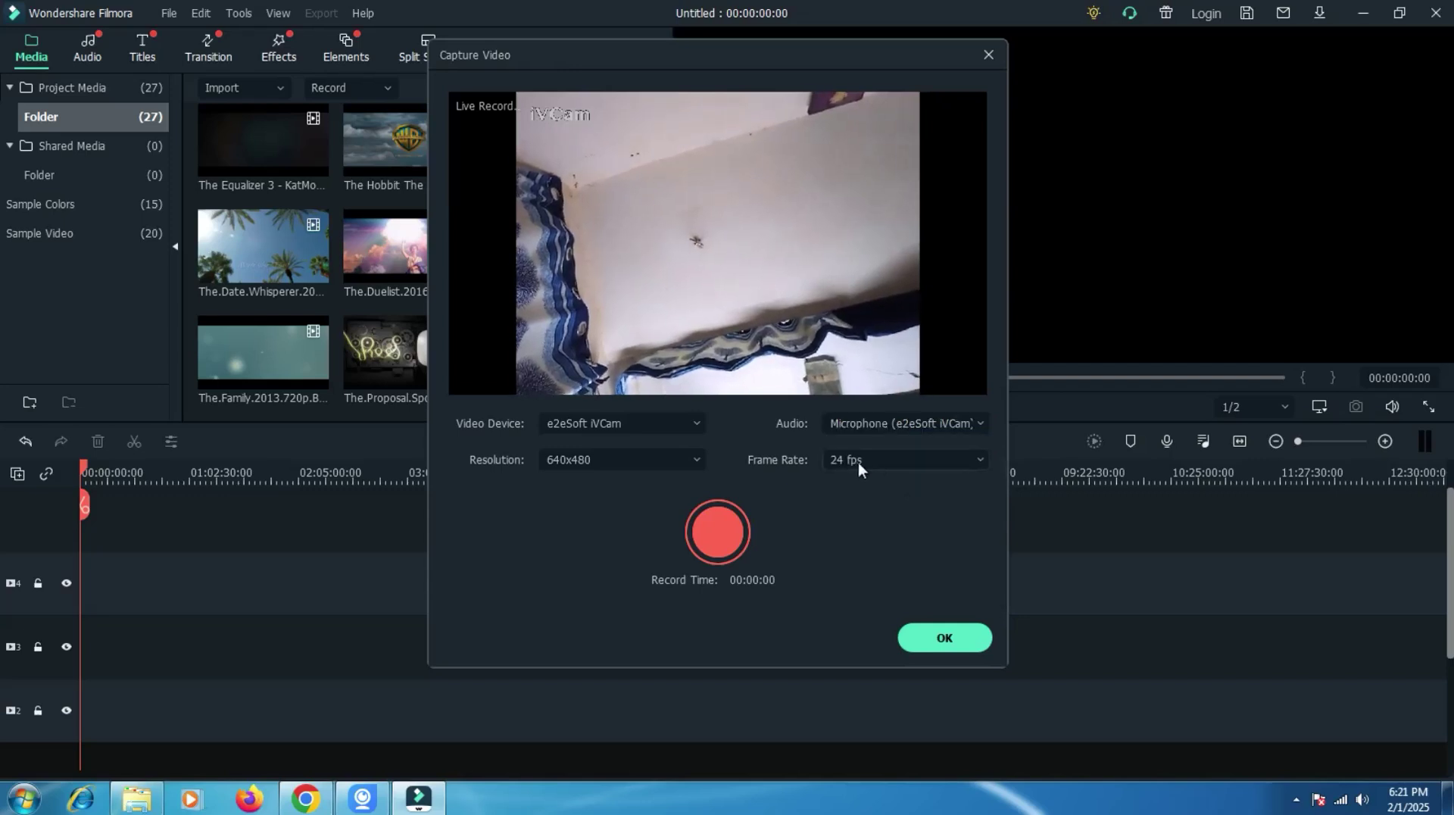
# Review the frame rate and resolution options for the webcam capture, keeping 24 fps and 640x480.
pyautogui.click(878, 460)
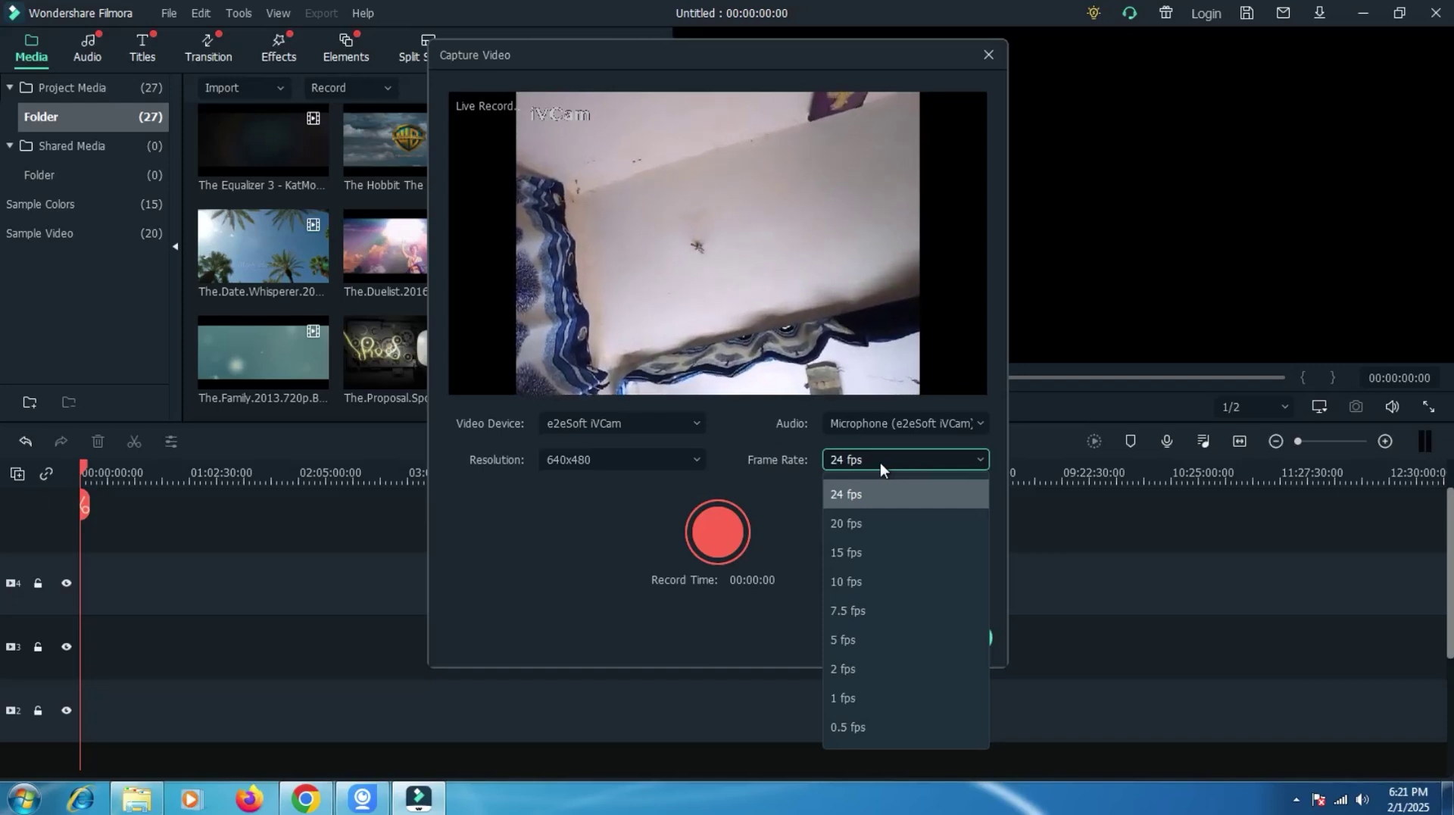
pyautogui.click(881, 462)
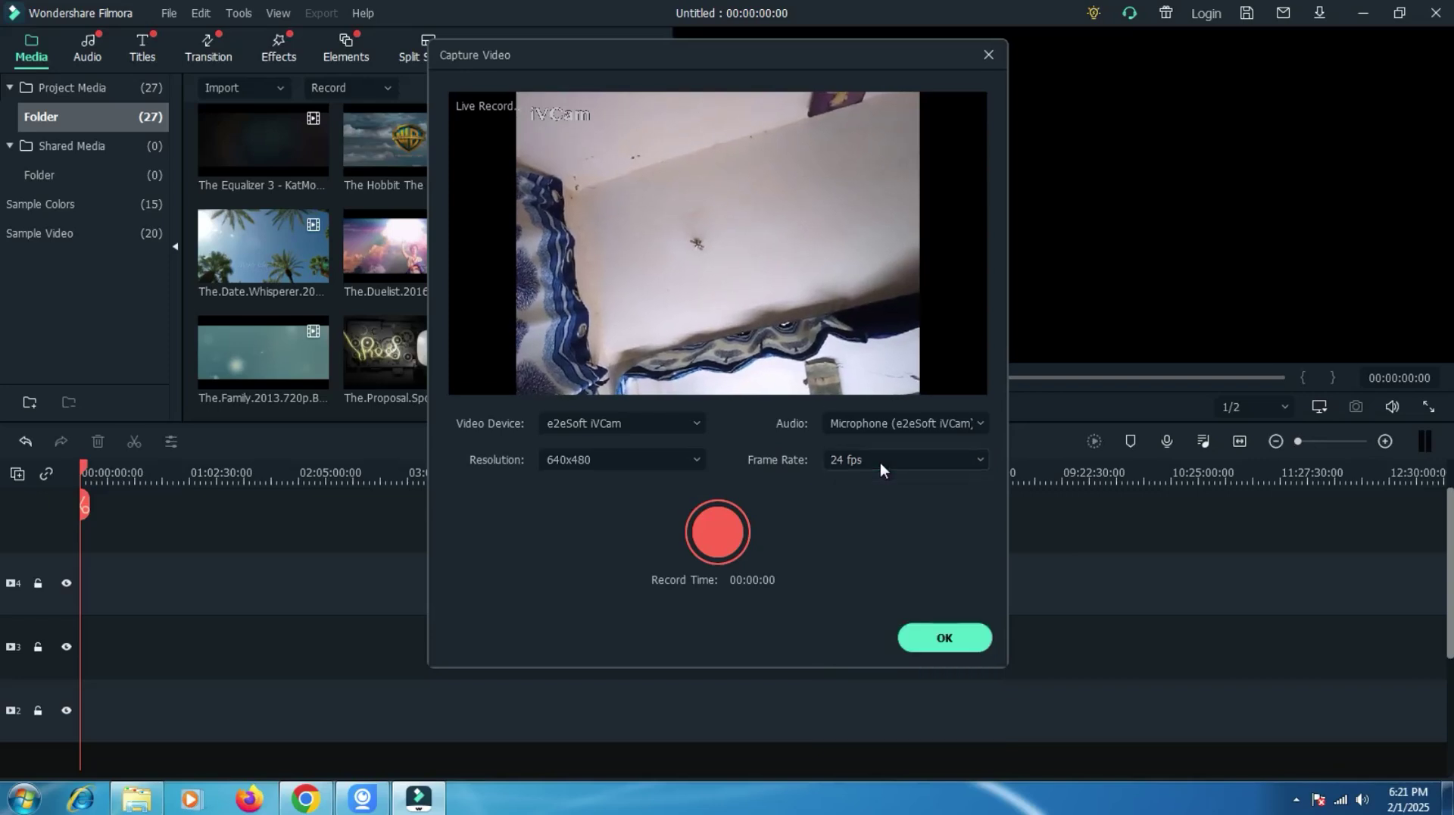
pyautogui.click(635, 456)
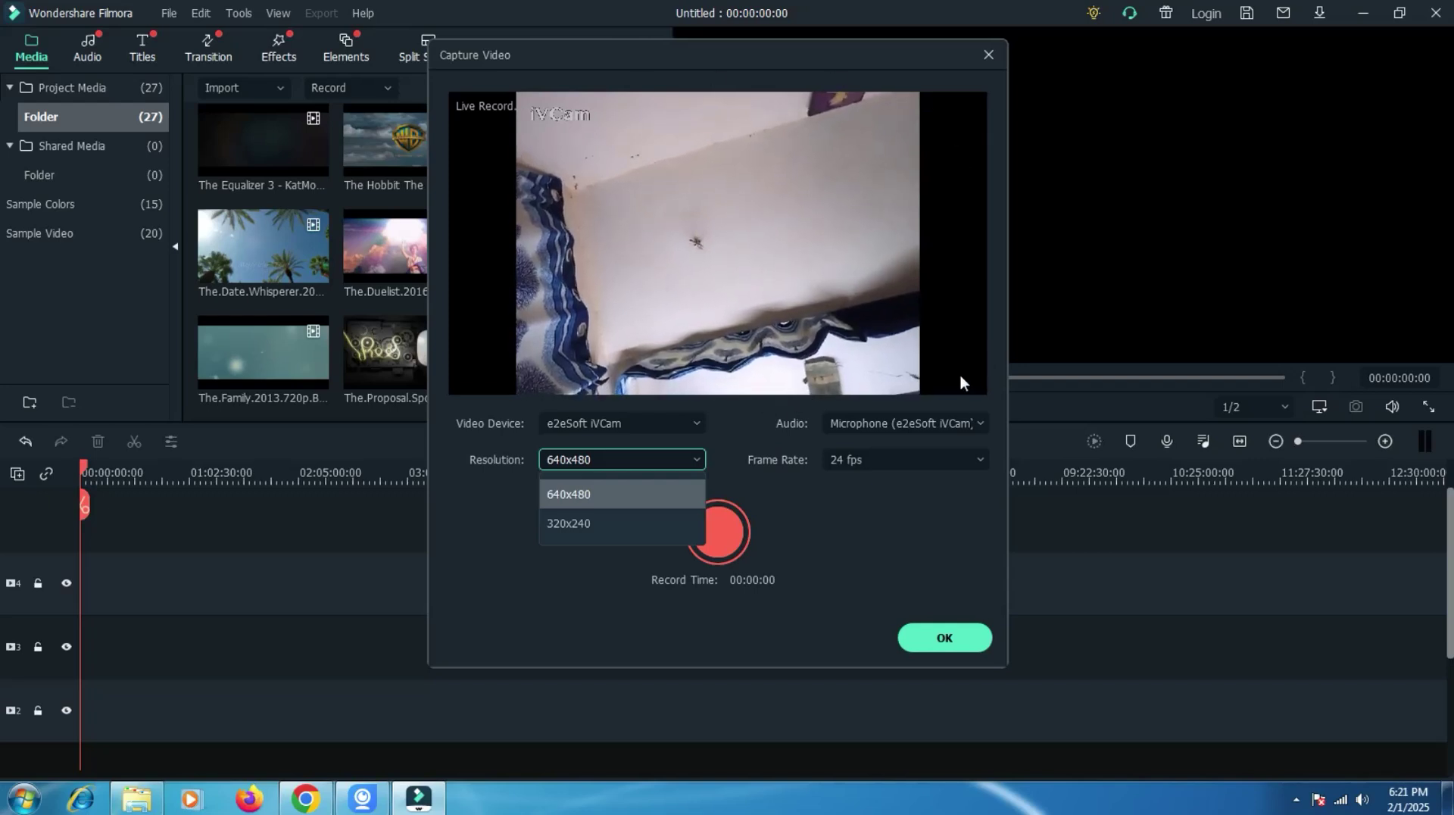
pyautogui.click(590, 587)
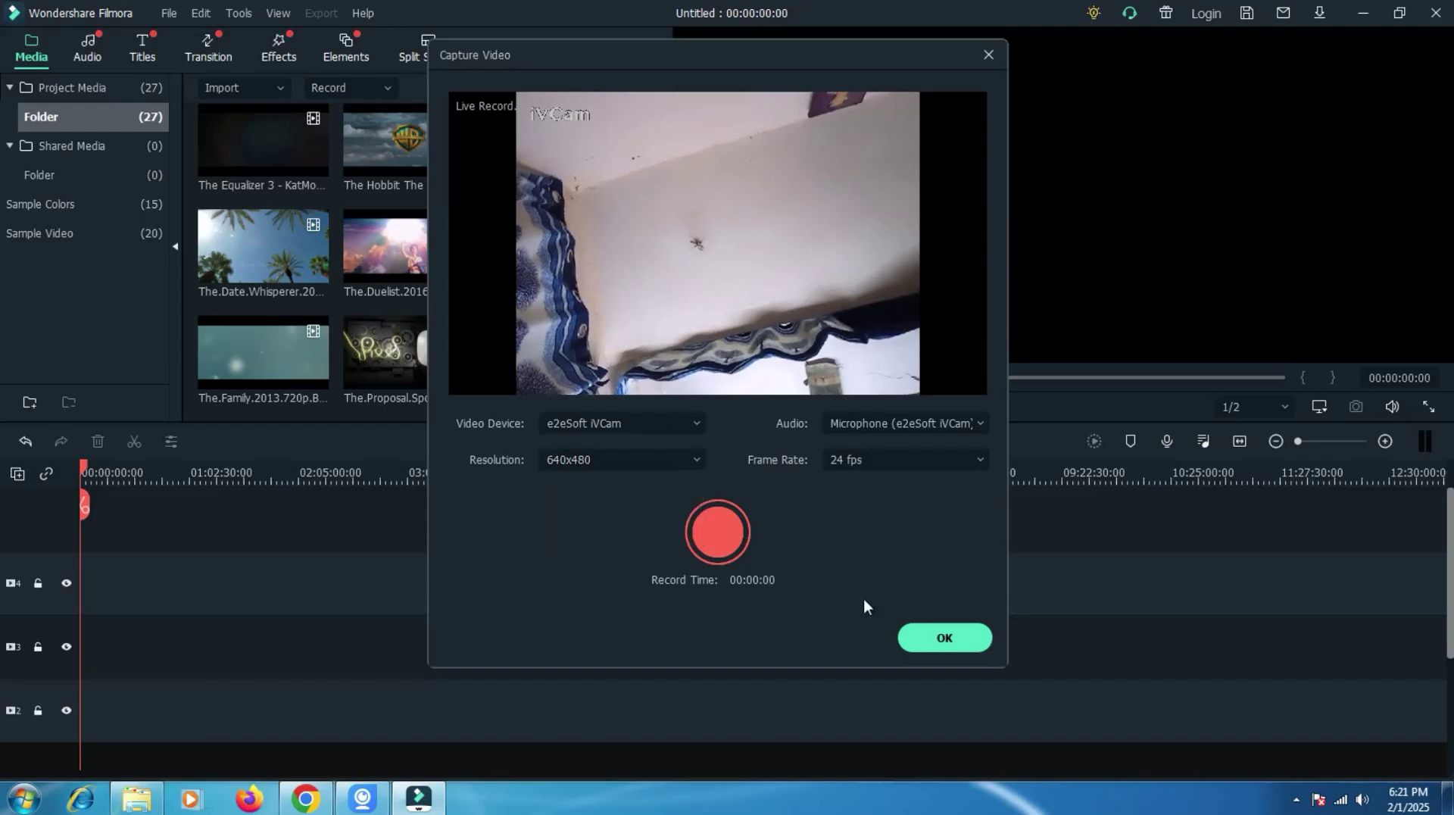
# Record a video from the webcam, stop the recording and confirm the capture dialog.
pyautogui.click(735, 524)
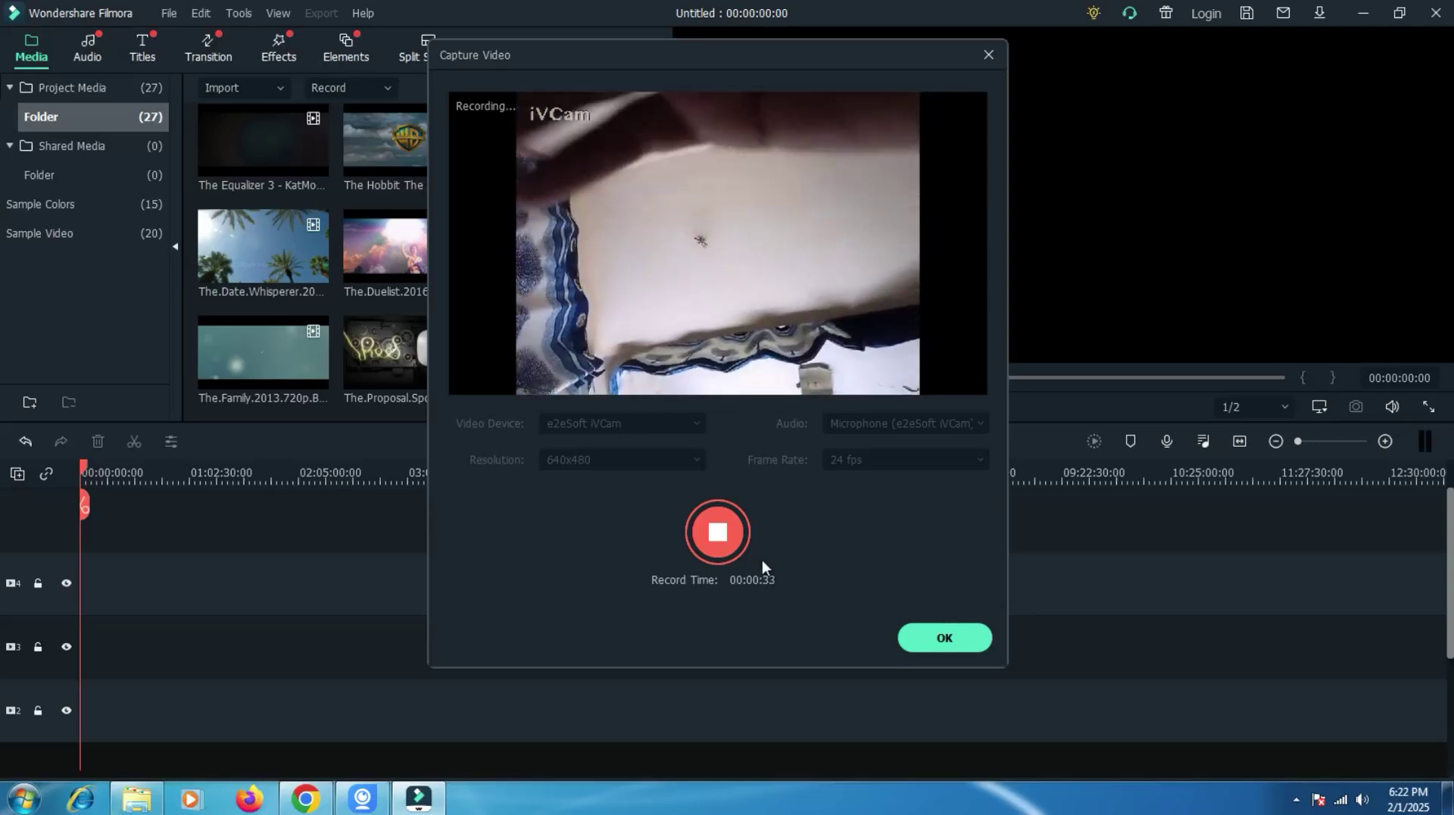
pyautogui.click(730, 528)
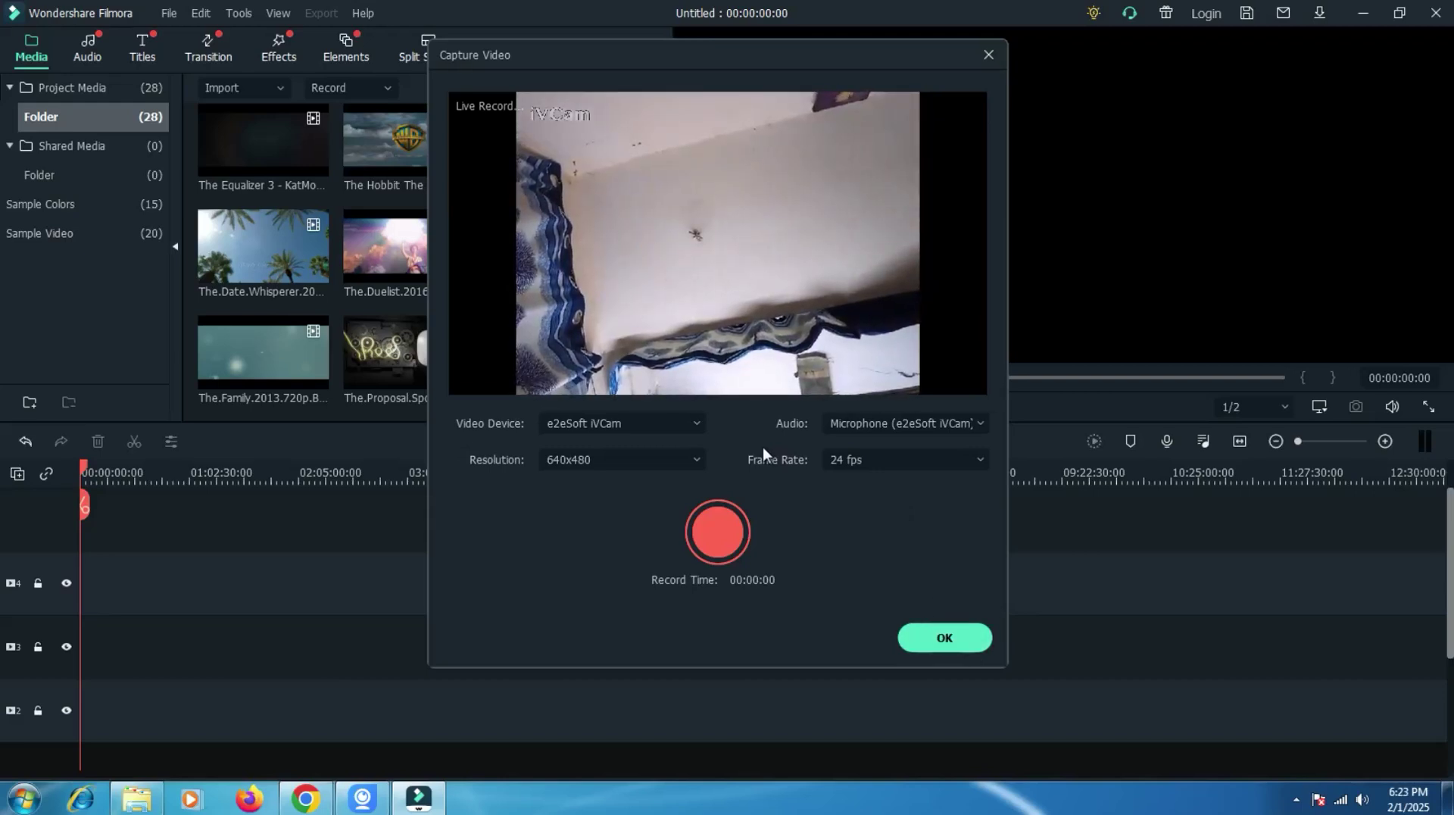
pyautogui.click(970, 633)
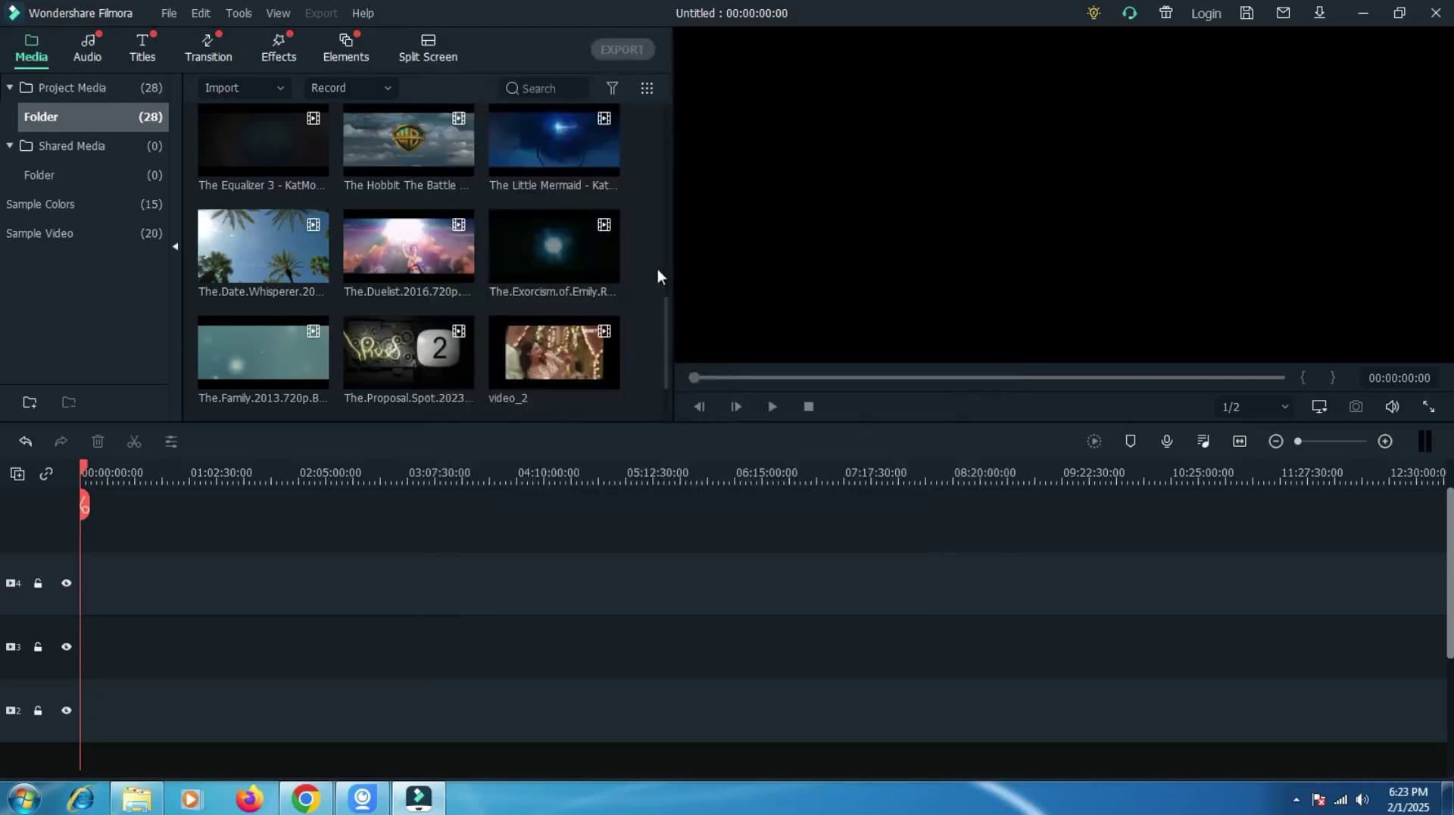
# Add the recorded VID_20250201_182200 clip to the timeline and match the project settings to its 640 x 480 24fps format.
pyautogui.scroll(-2, 652, 228)
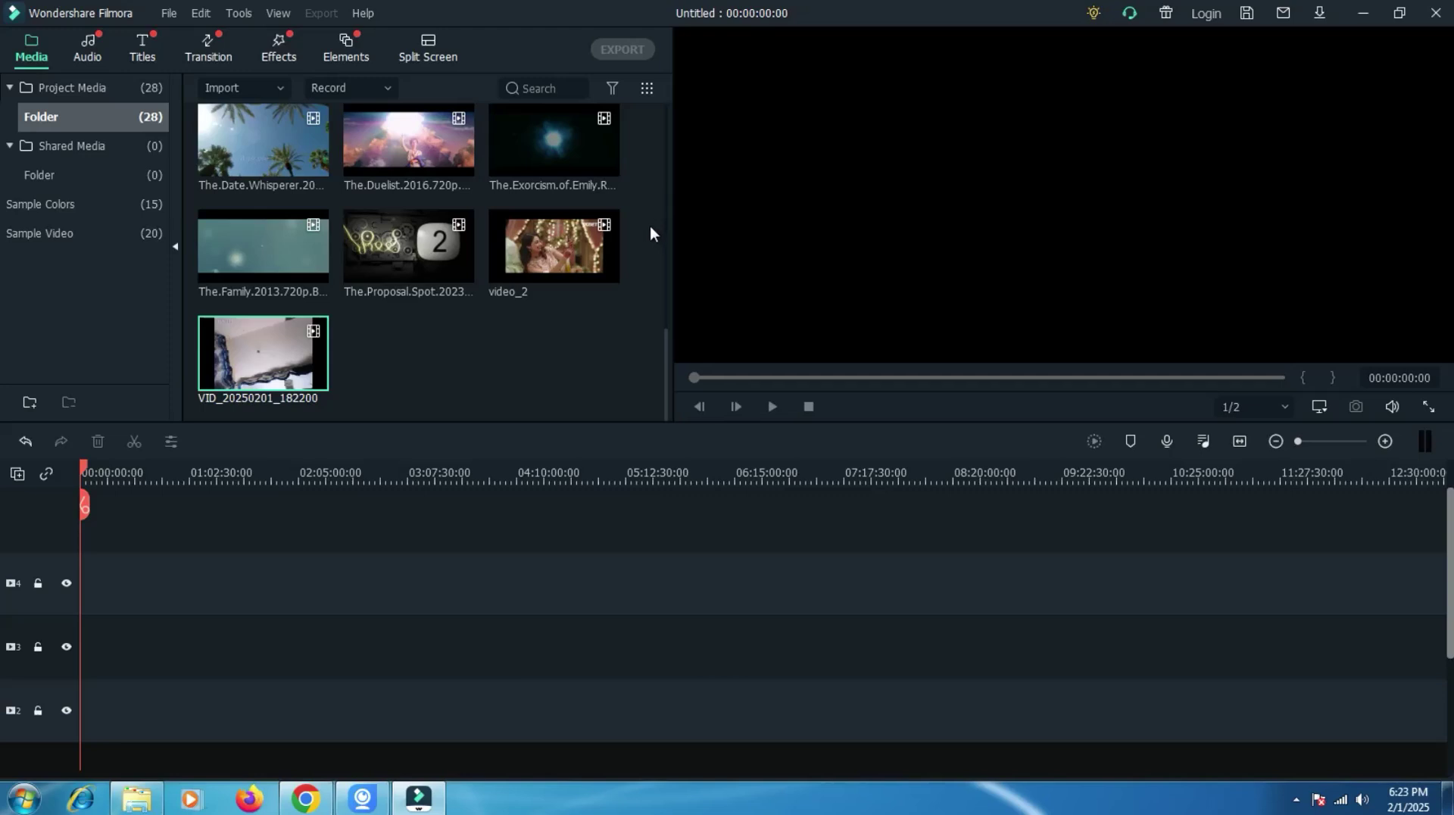
pyautogui.moveTo(265, 351)
pyautogui.moveTo(239, 352); pyautogui.dragTo(113, 546)
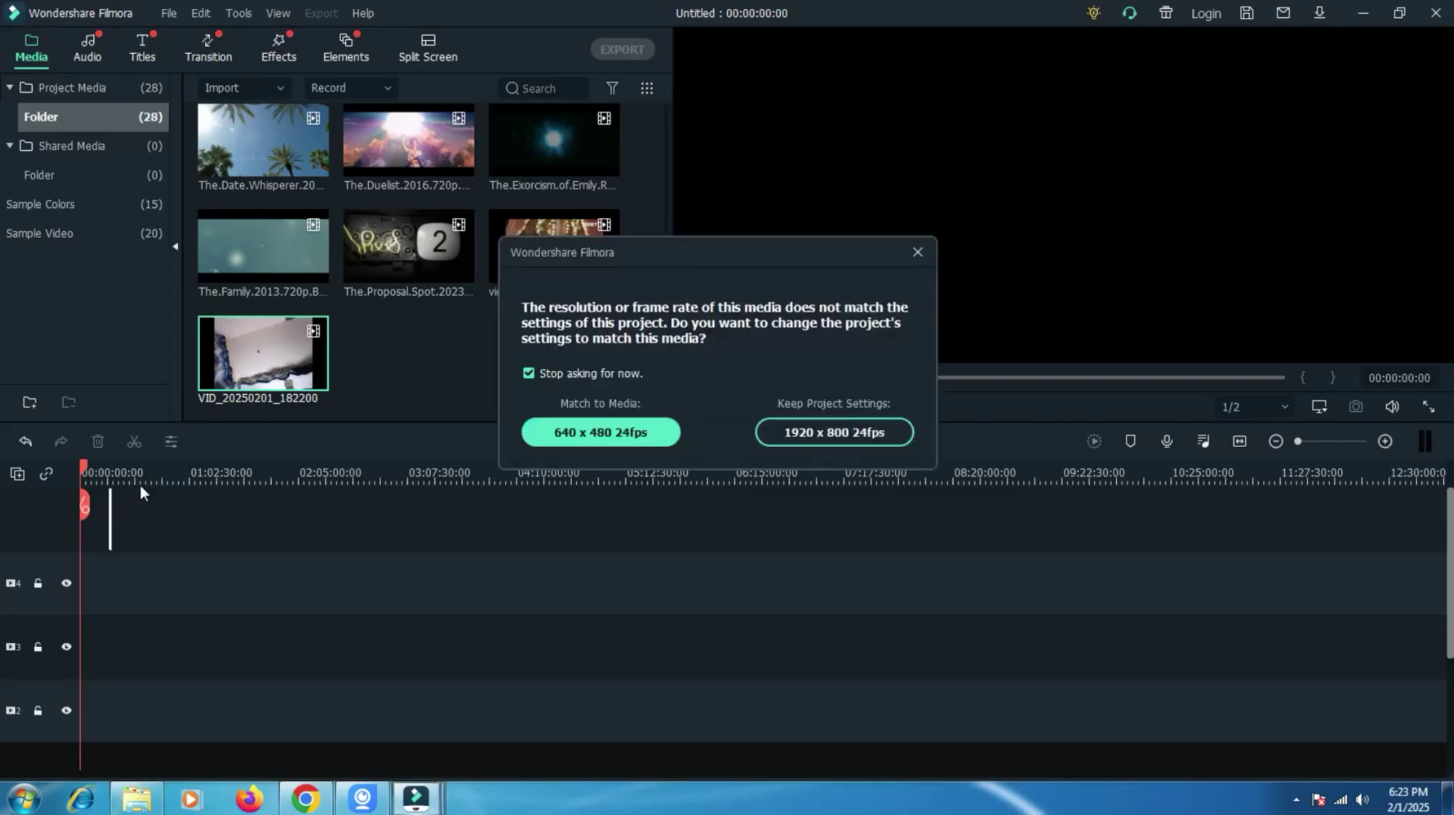
pyautogui.click(583, 439)
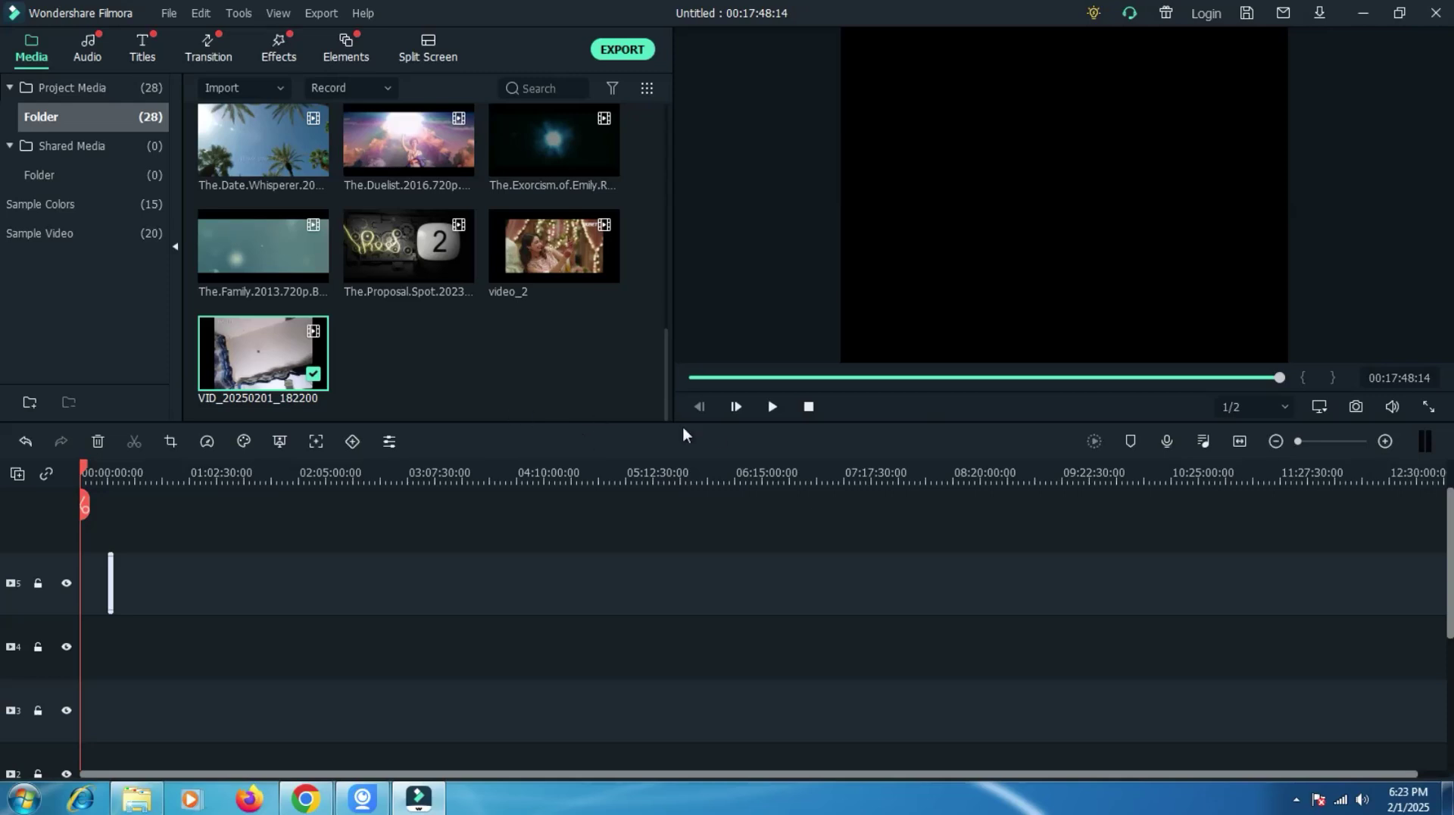
# Return the playhead to the timeline start and place the VID_20250201_182200 clip there on video track 5.
pyautogui.moveTo(1350, 439); pyautogui.dragTo(1362, 442)
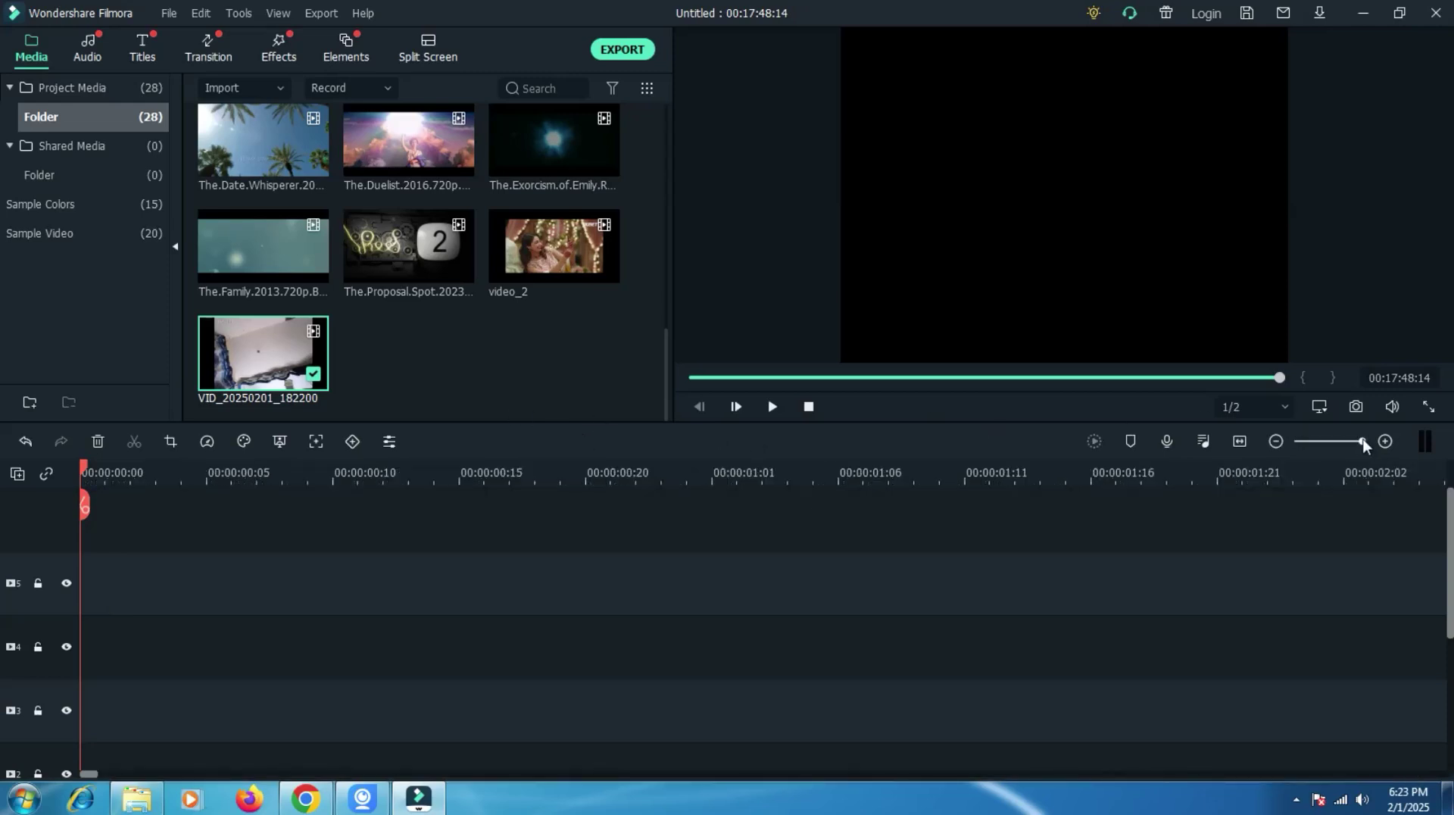
pyautogui.click(116, 471)
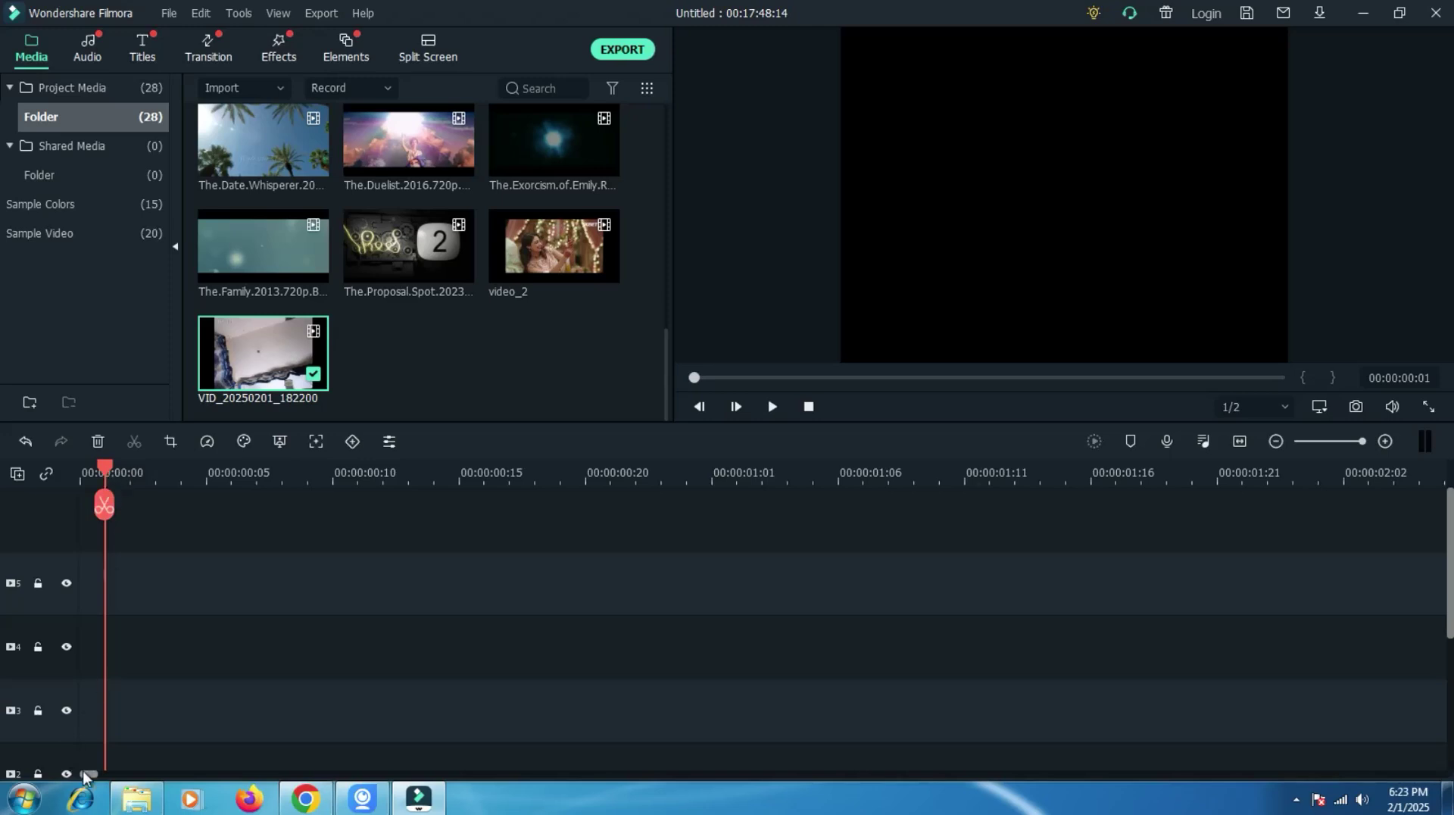
pyautogui.moveTo(85, 773); pyautogui.dragTo(39, 747)
pyautogui.moveTo(101, 463); pyautogui.dragTo(58, 465)
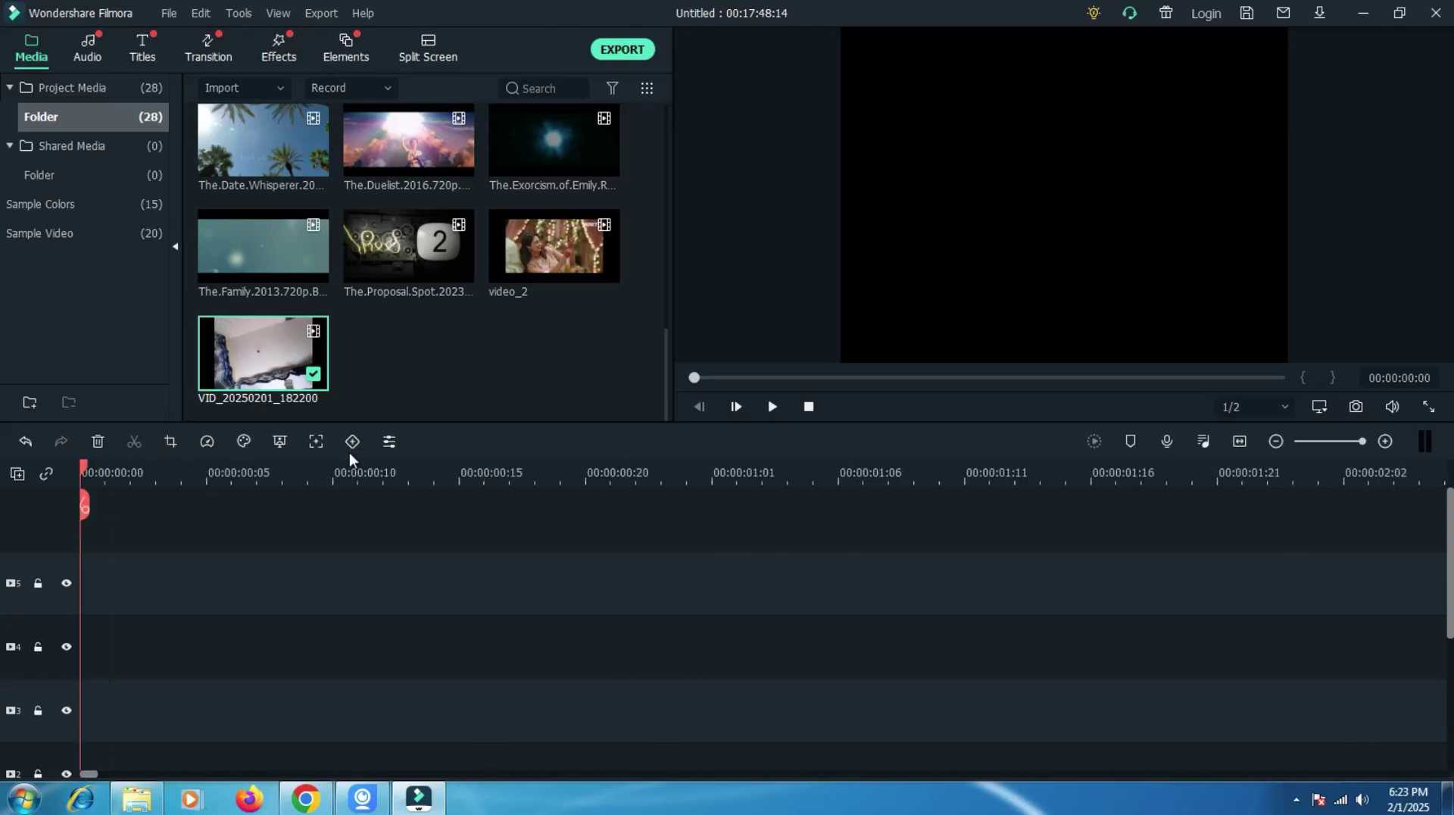
pyautogui.moveTo(258, 333); pyautogui.dragTo(73, 574)
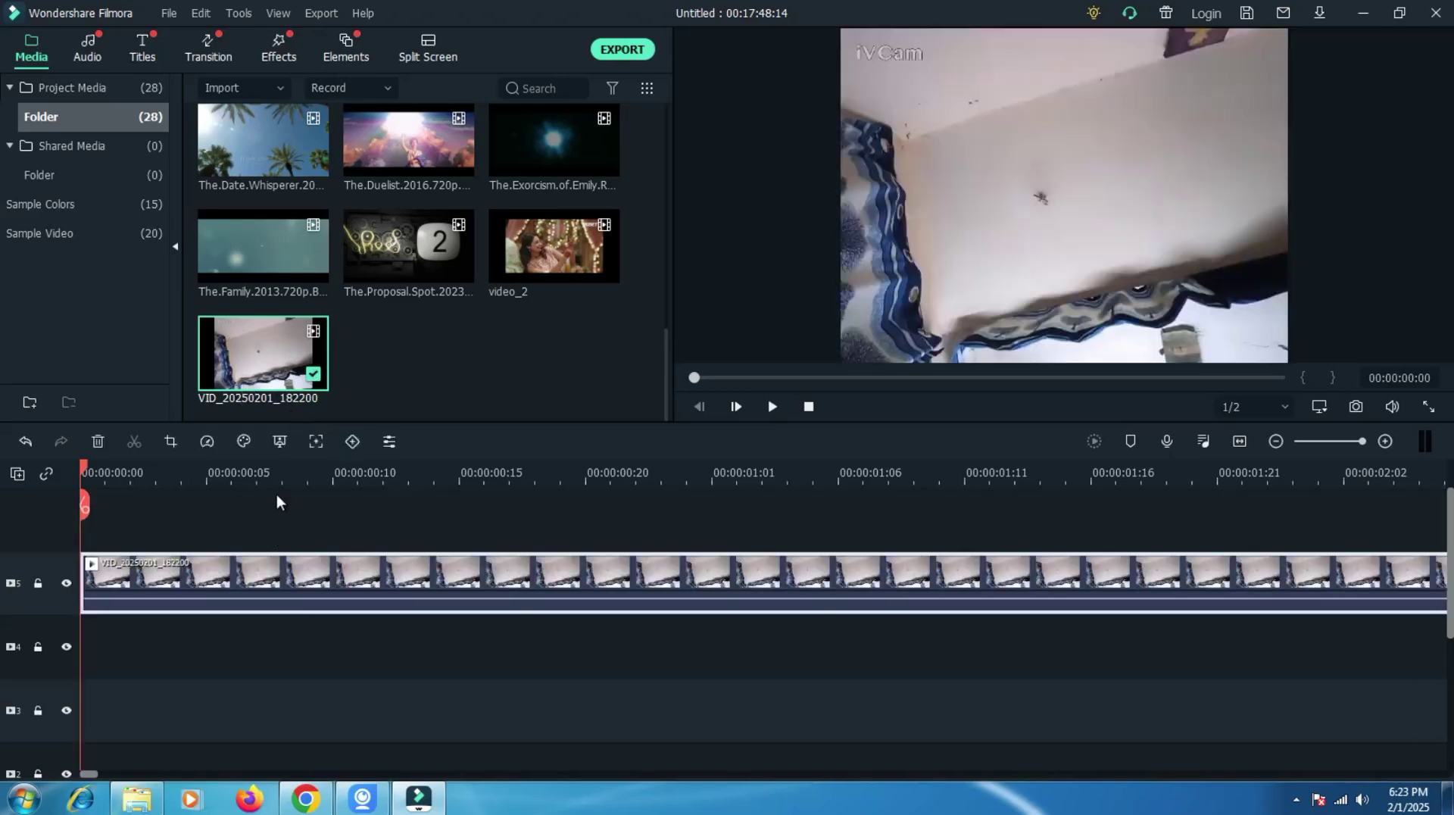
# Play the webcam recording from the start of the timeline and check its footage.
pyautogui.click(774, 406)
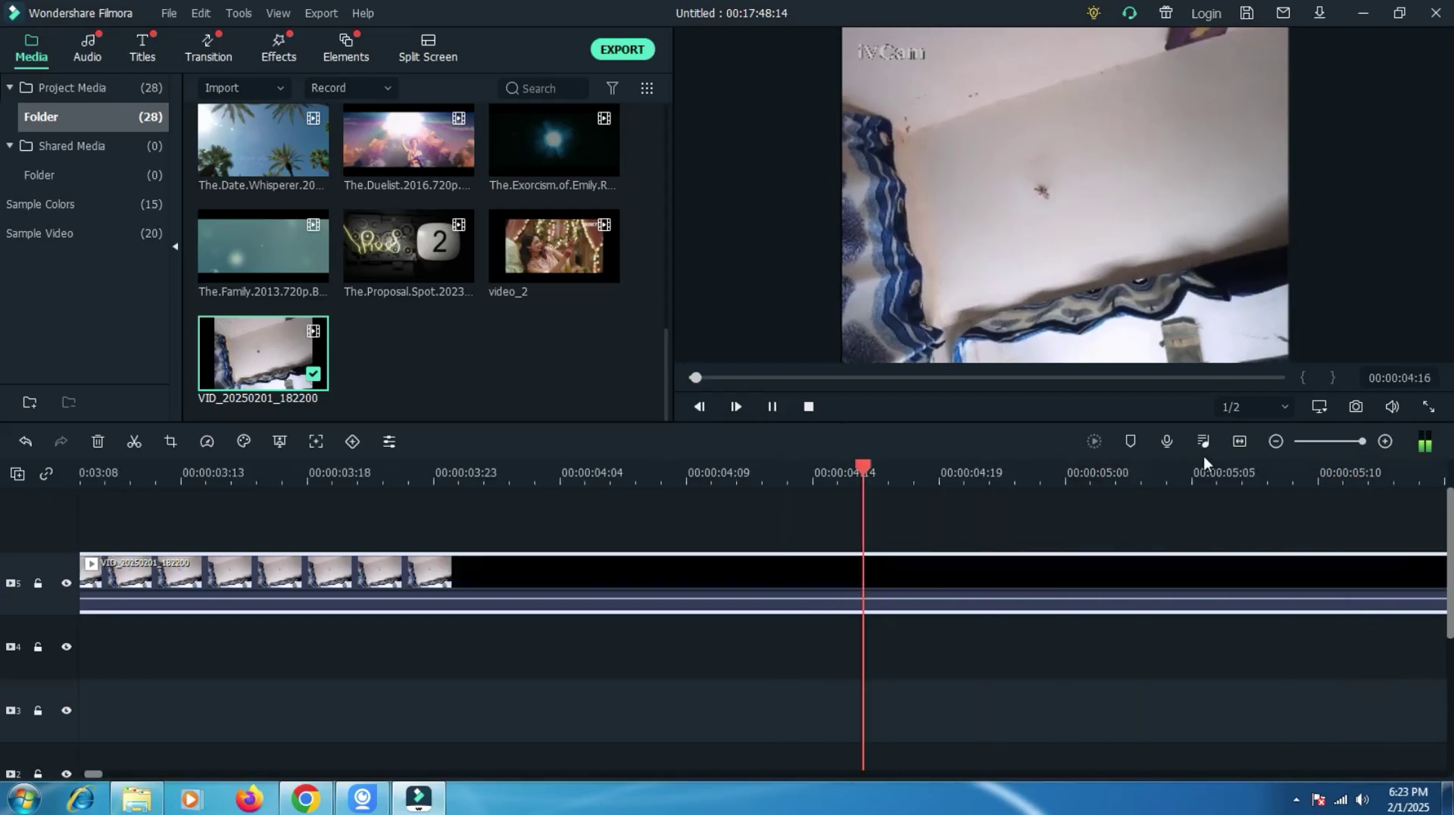
pyautogui.click(1277, 442)
pyautogui.click(1277, 442)
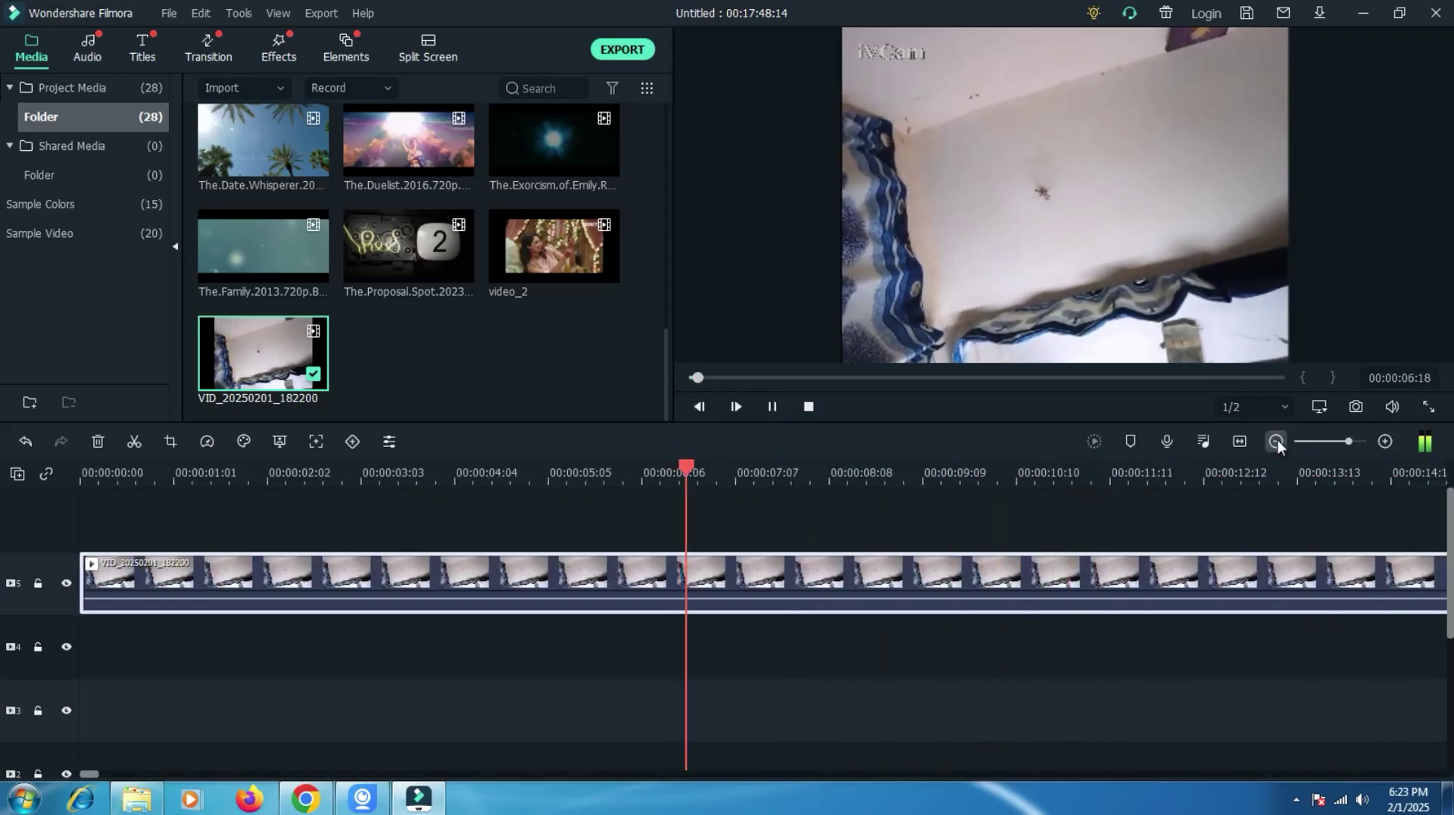
# Review the webcam recording from start to end by playing and scrubbing through it on the timeline, and pause playback.
pyautogui.click(1277, 441)
pyautogui.click(1277, 442)
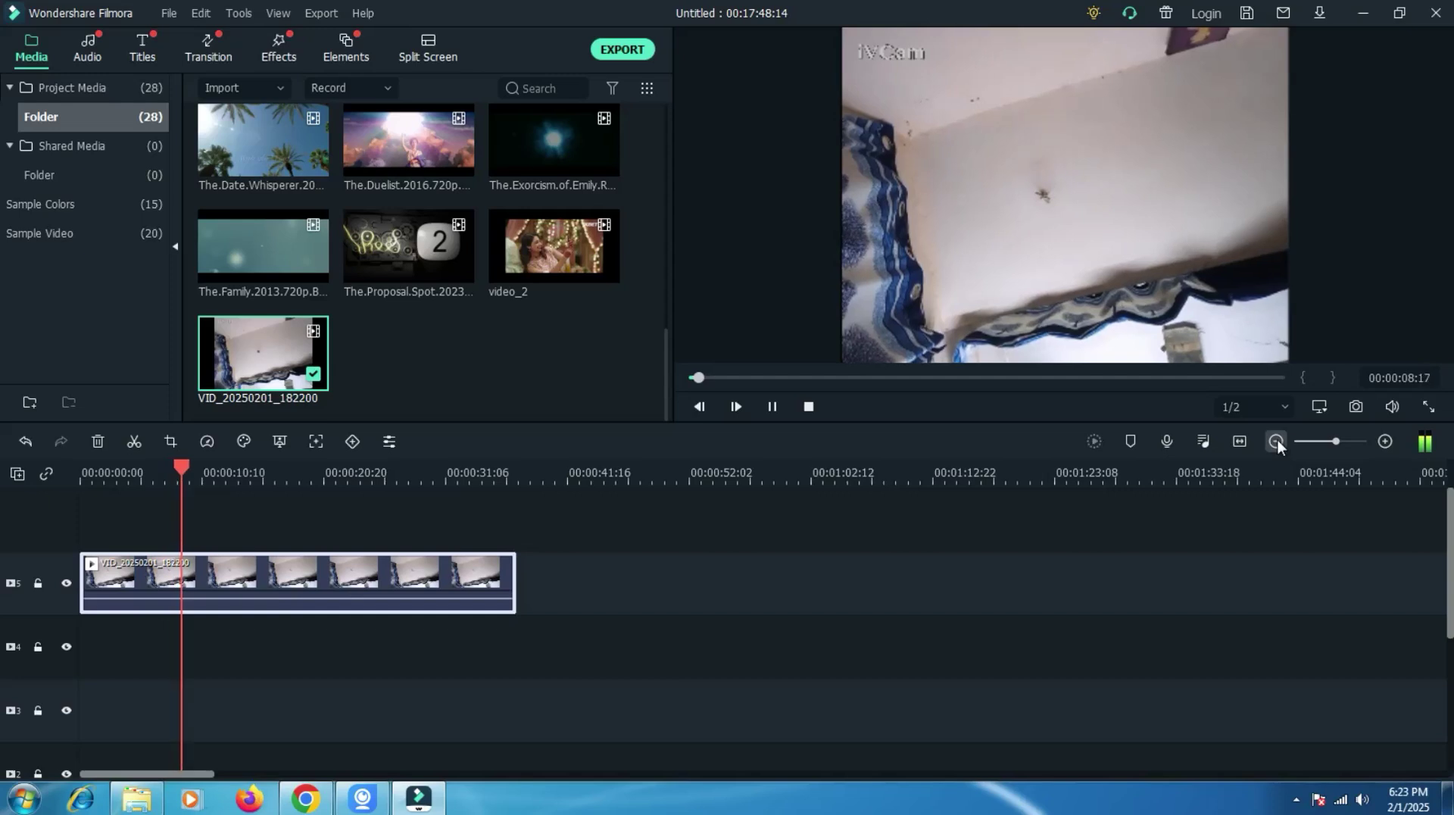
pyautogui.click(1277, 442)
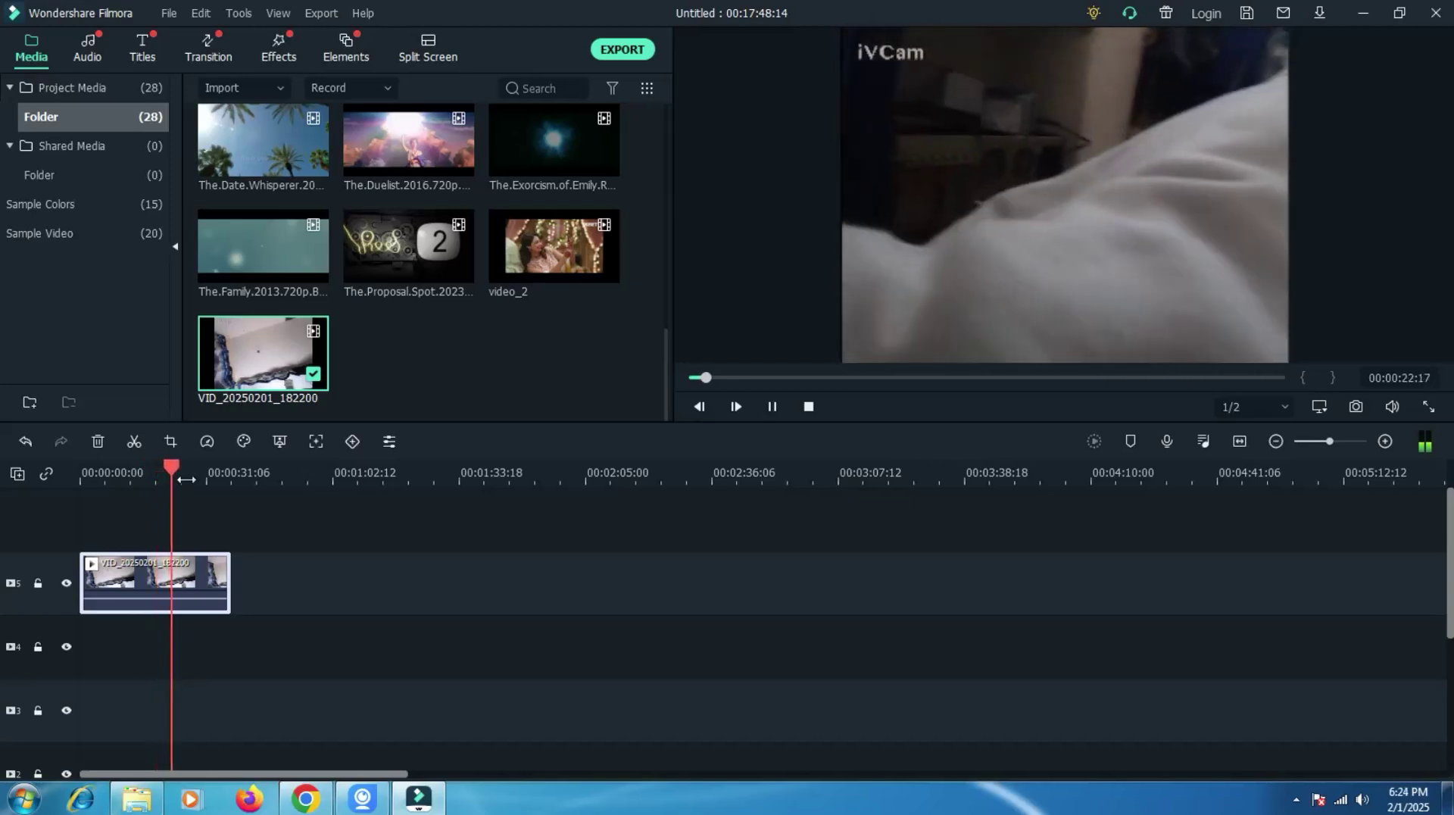
pyautogui.click(83, 478)
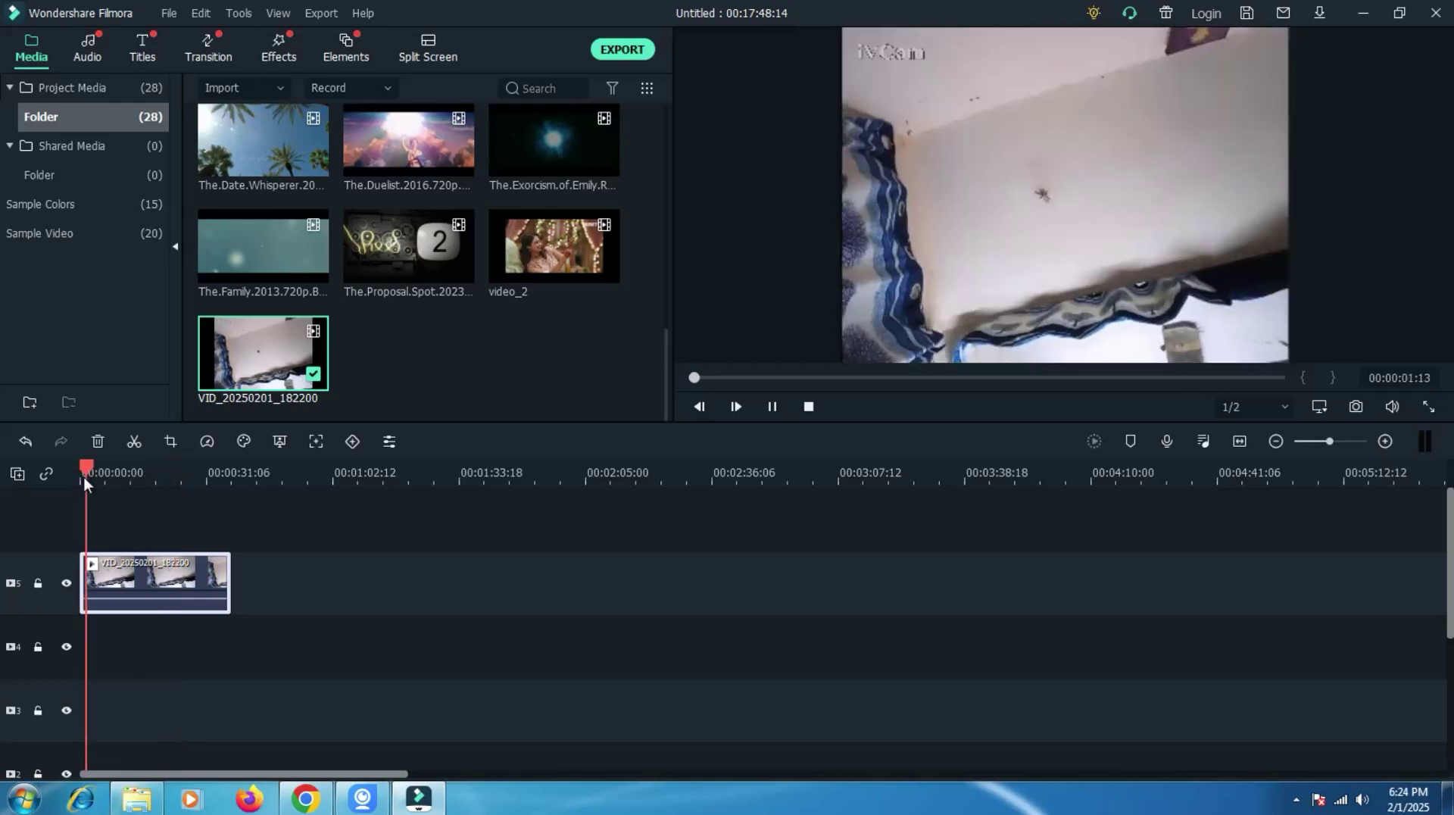
pyautogui.click(159, 476)
pyautogui.click(197, 482)
pyautogui.click(227, 482)
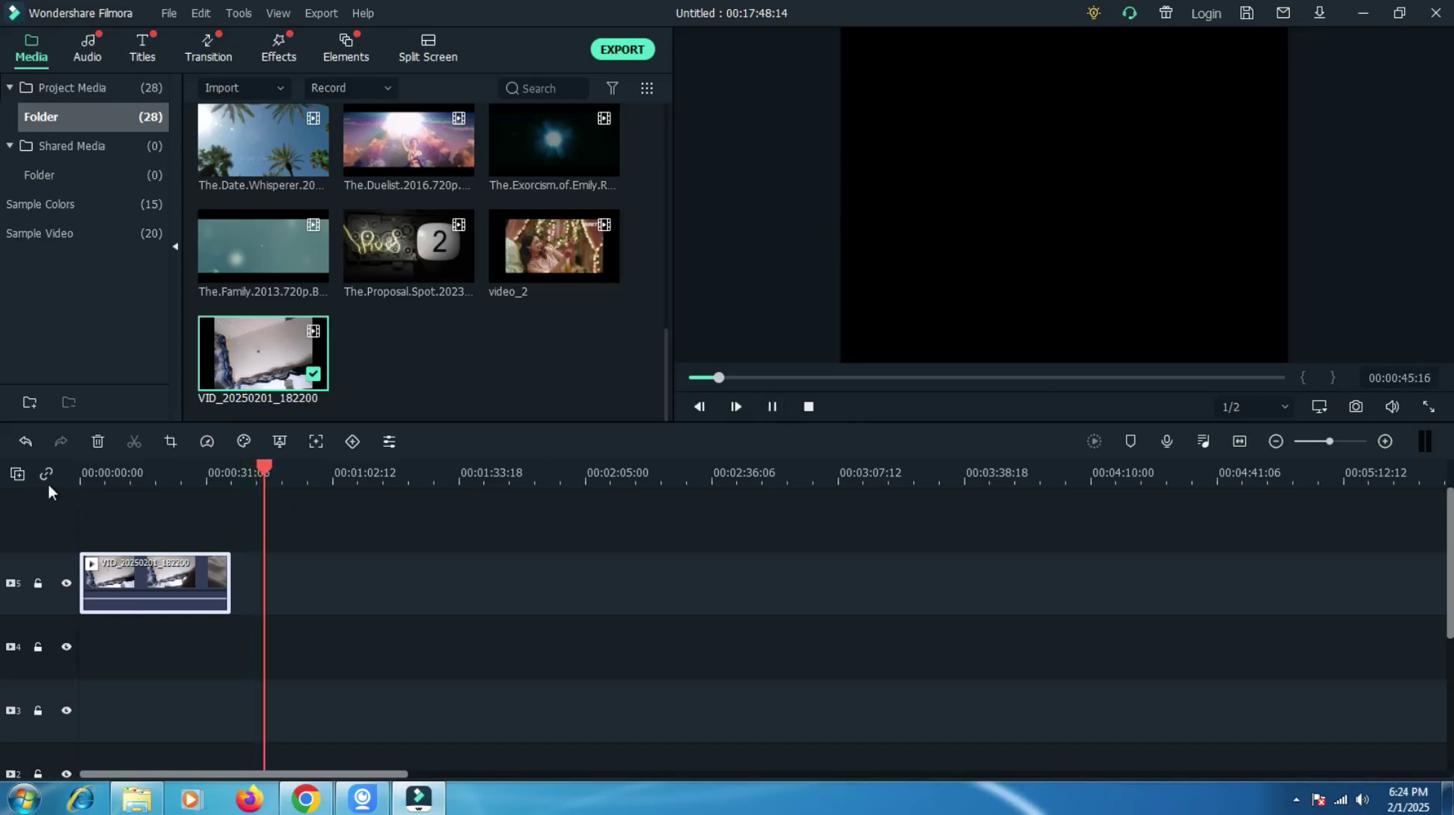
pyautogui.click(84, 475)
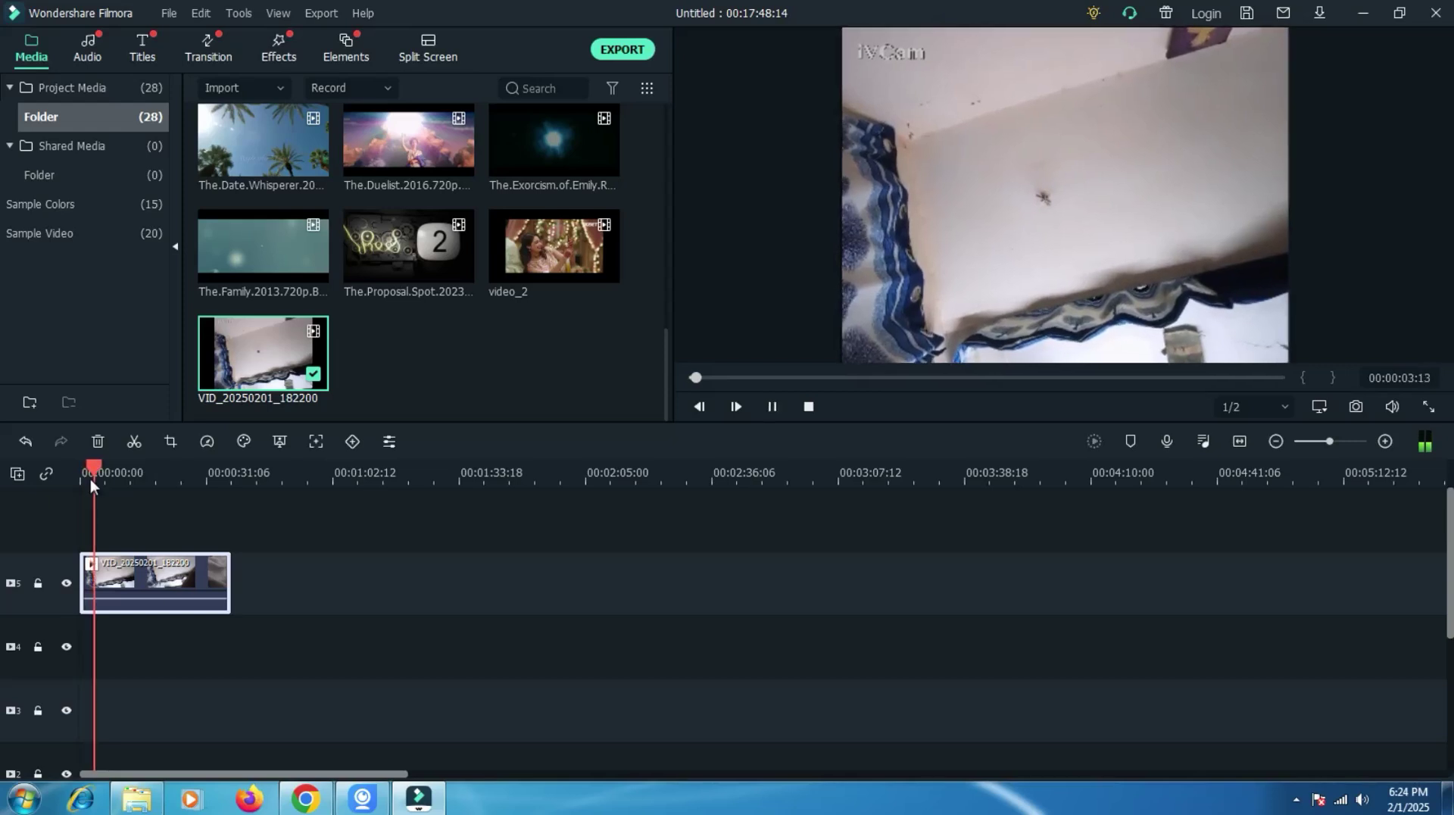
pyautogui.press('space')
pyautogui.moveTo(106, 481); pyautogui.dragTo(189, 475)
pyautogui.press('space')
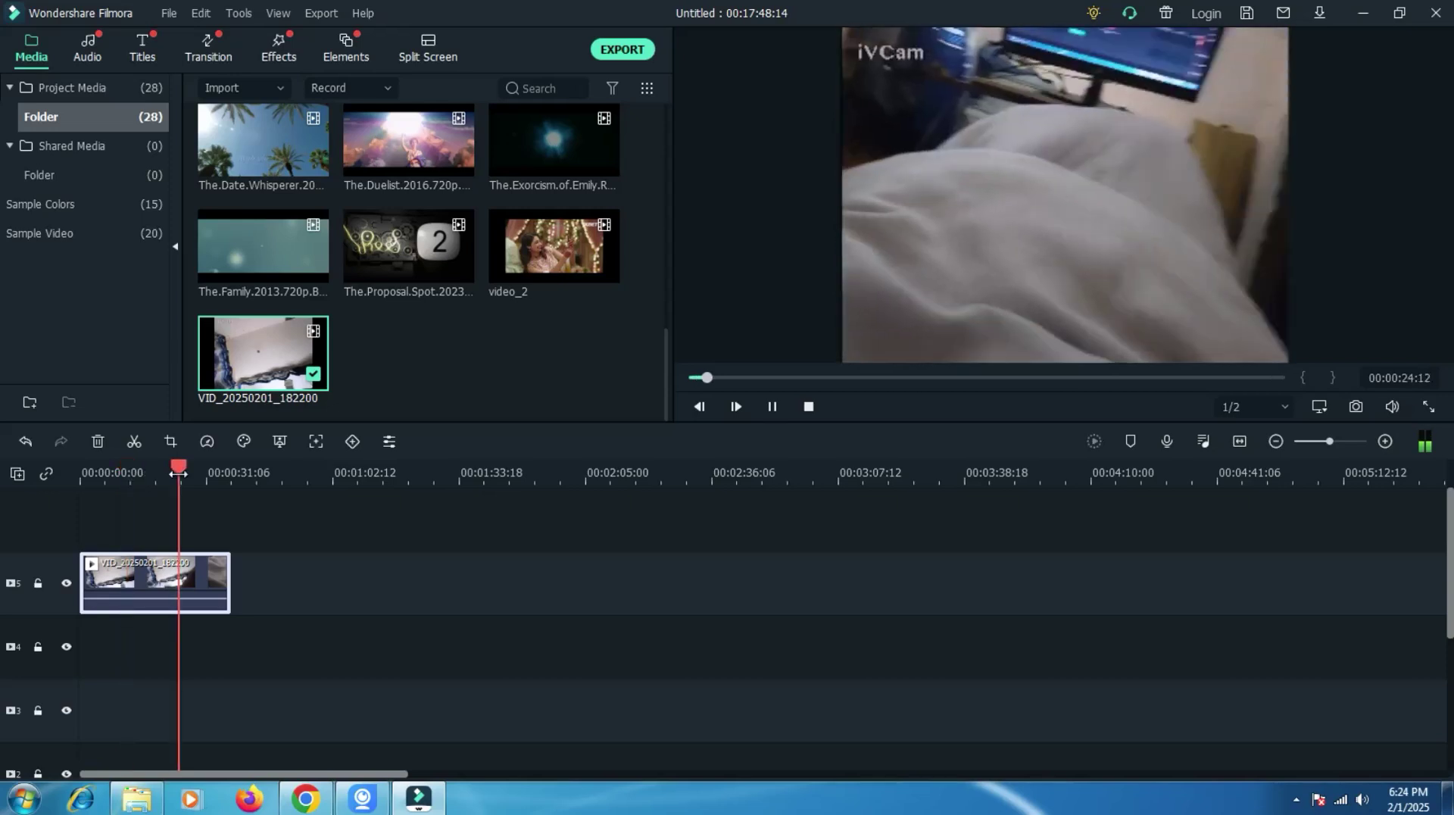
pyautogui.click(771, 406)
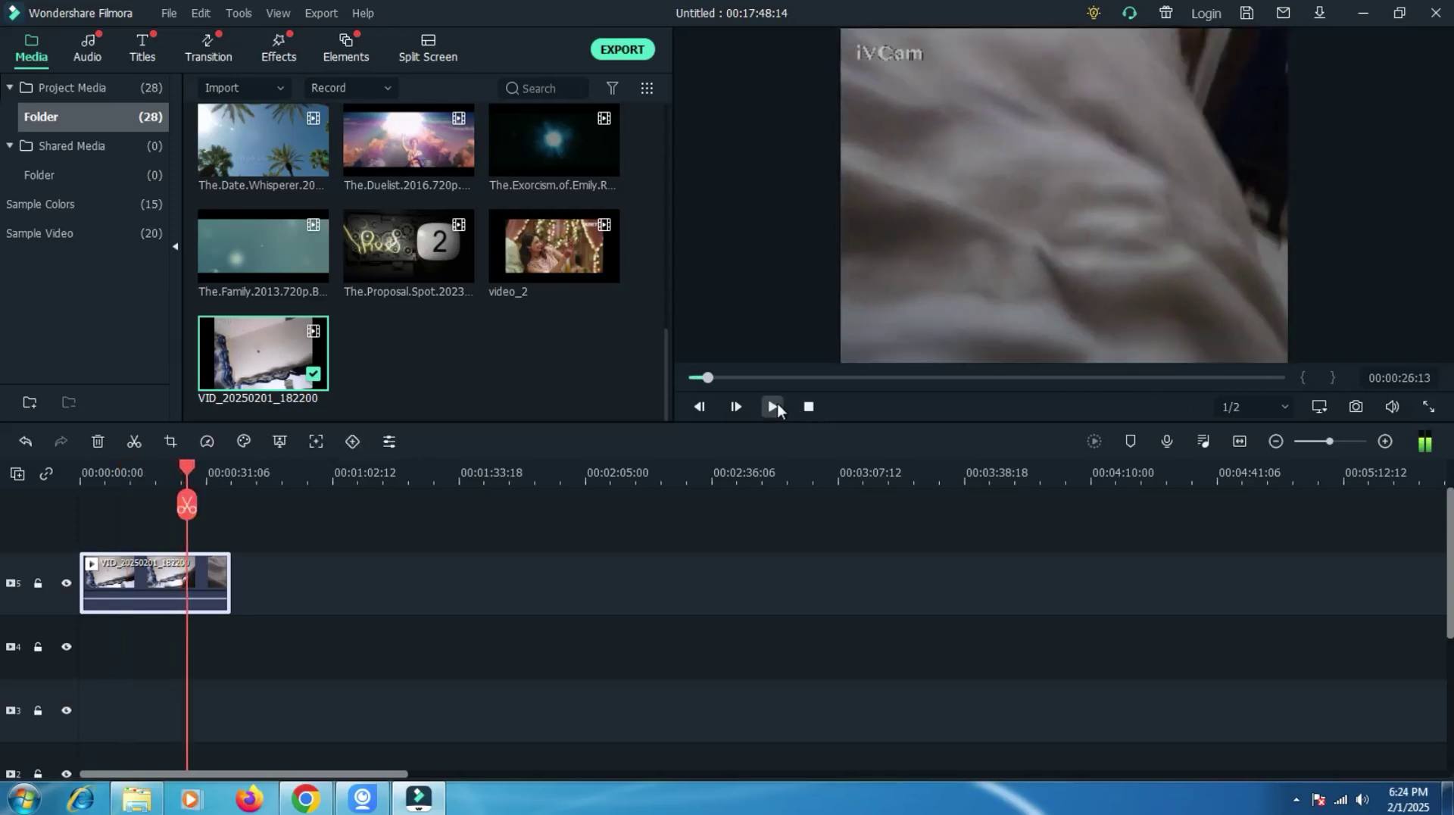
pyautogui.rightClick(280, 347)
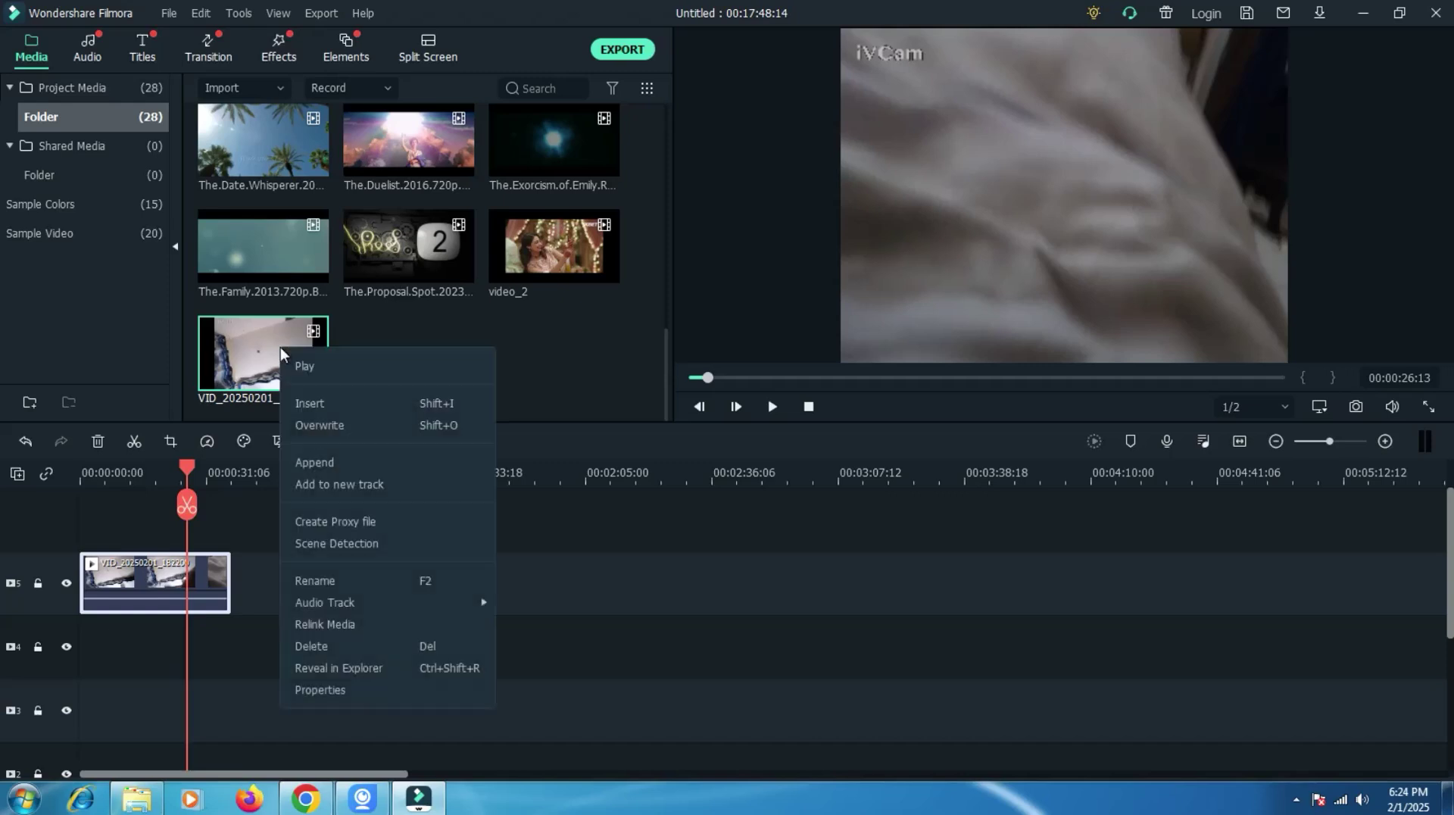
pyautogui.click(398, 645)
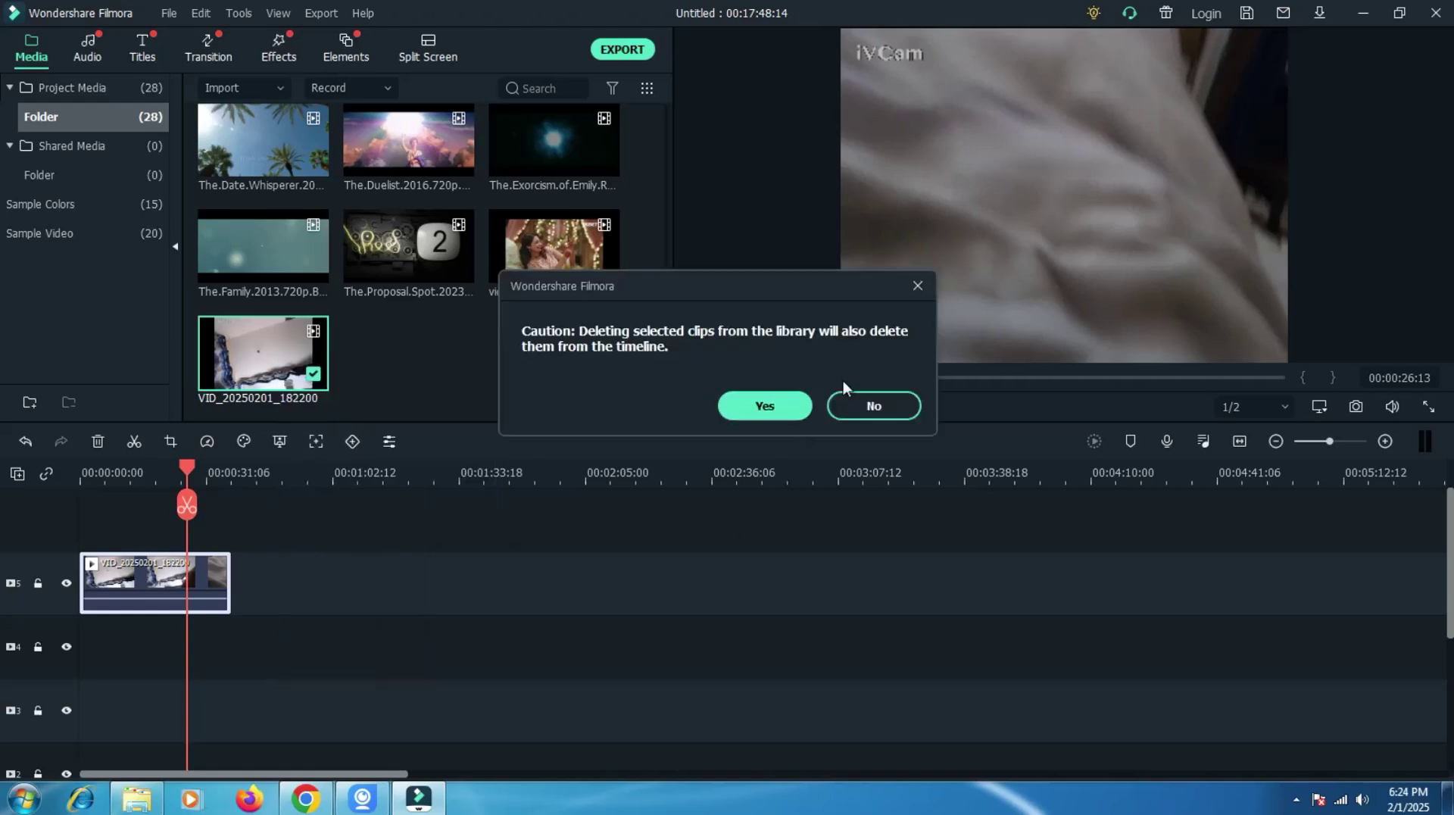
pyautogui.click(924, 288)
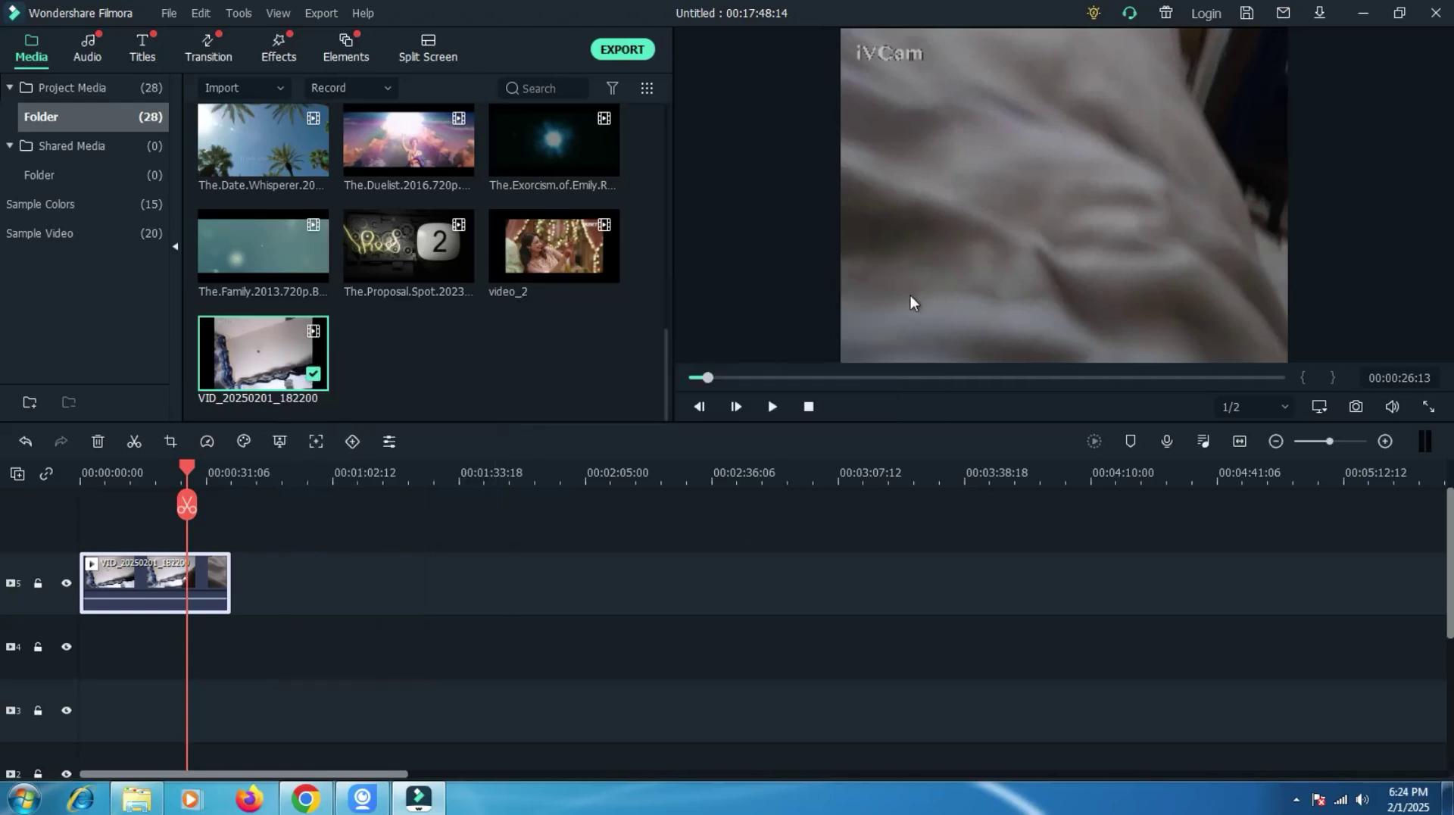
# Delete the VID_20250201_182200 clip from the timeline and from the project media library, confirming the removal.
pyautogui.rightClick(129, 581)
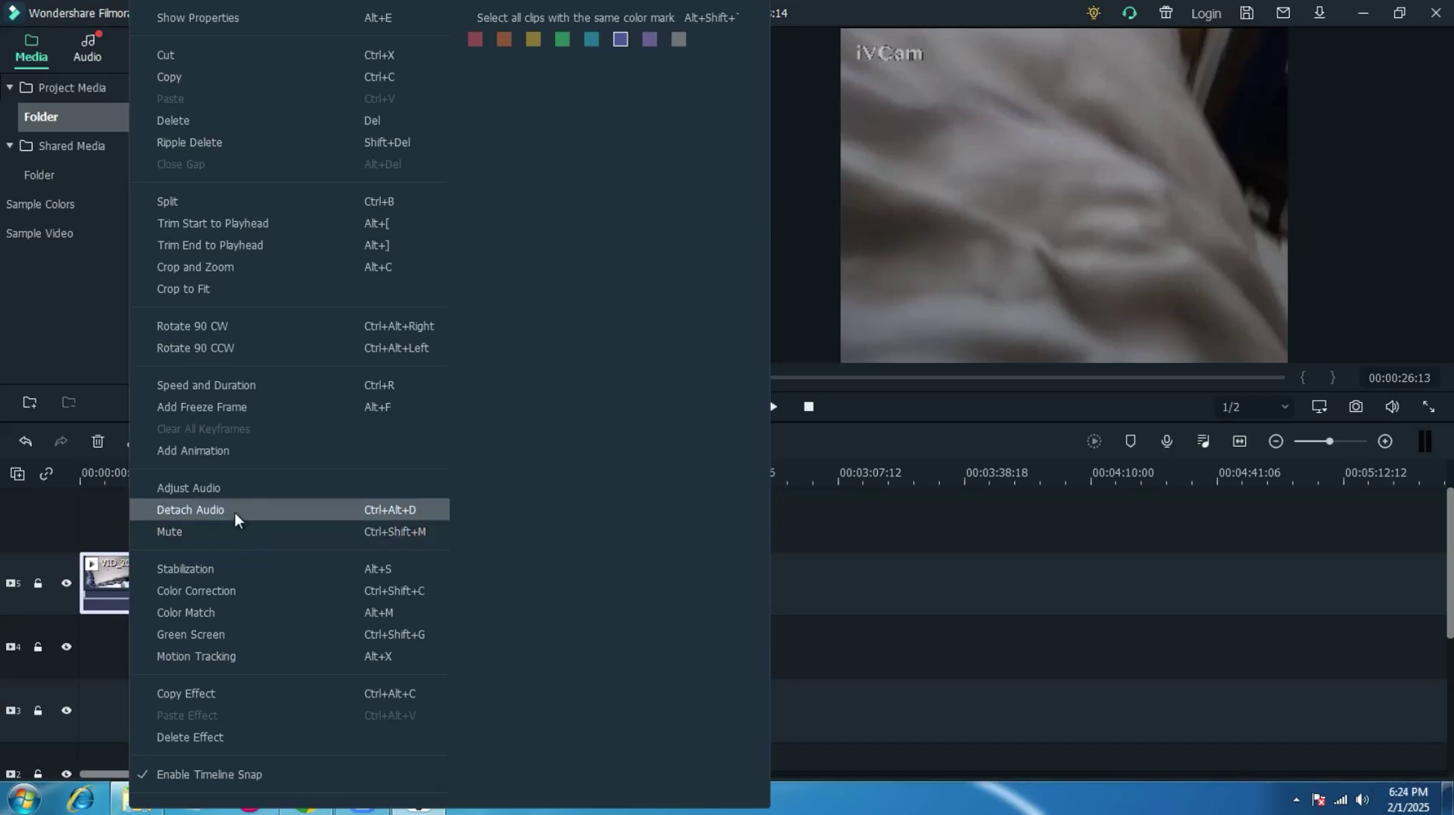
pyautogui.click(189, 118)
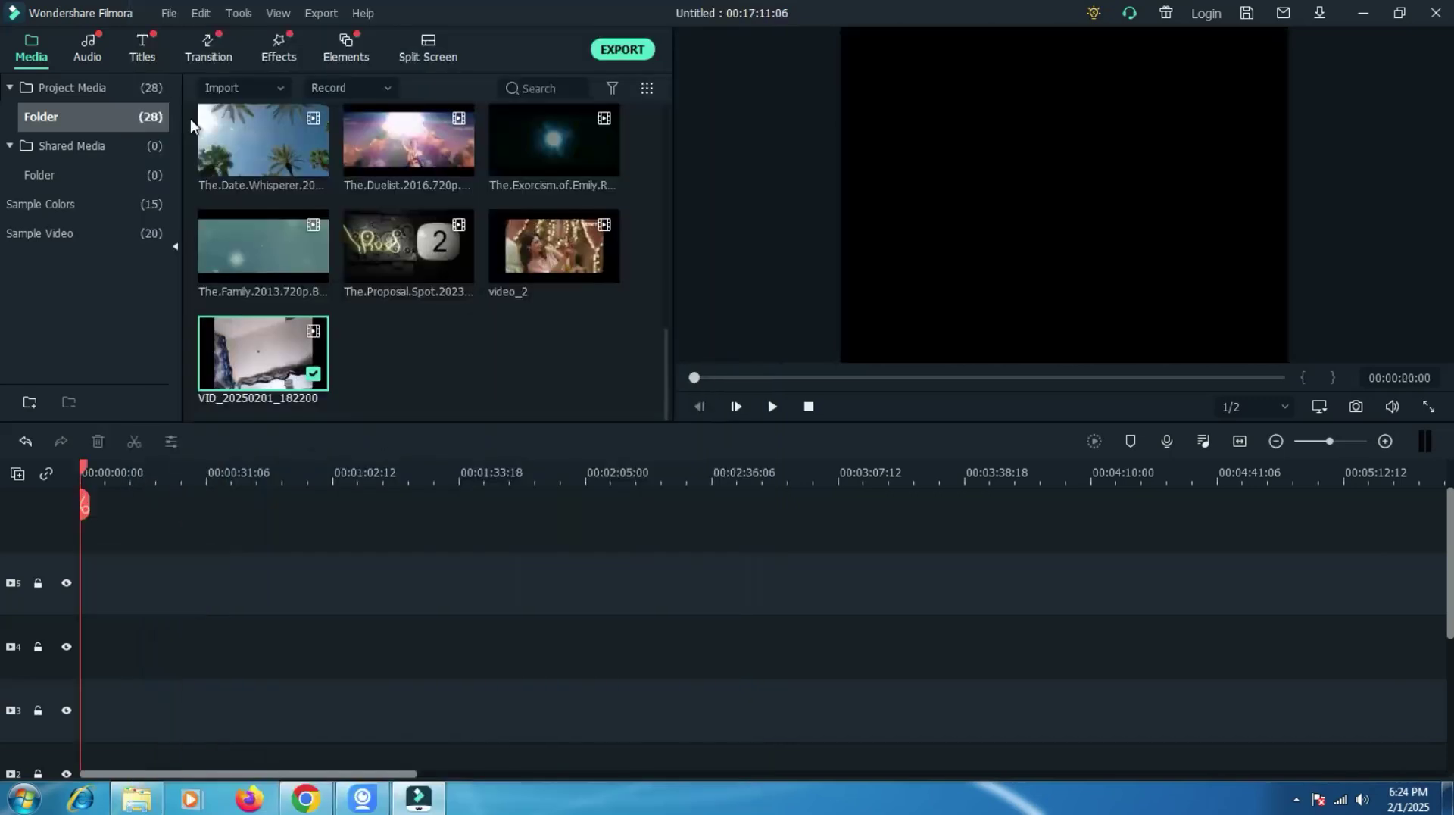
pyautogui.rightClick(240, 340)
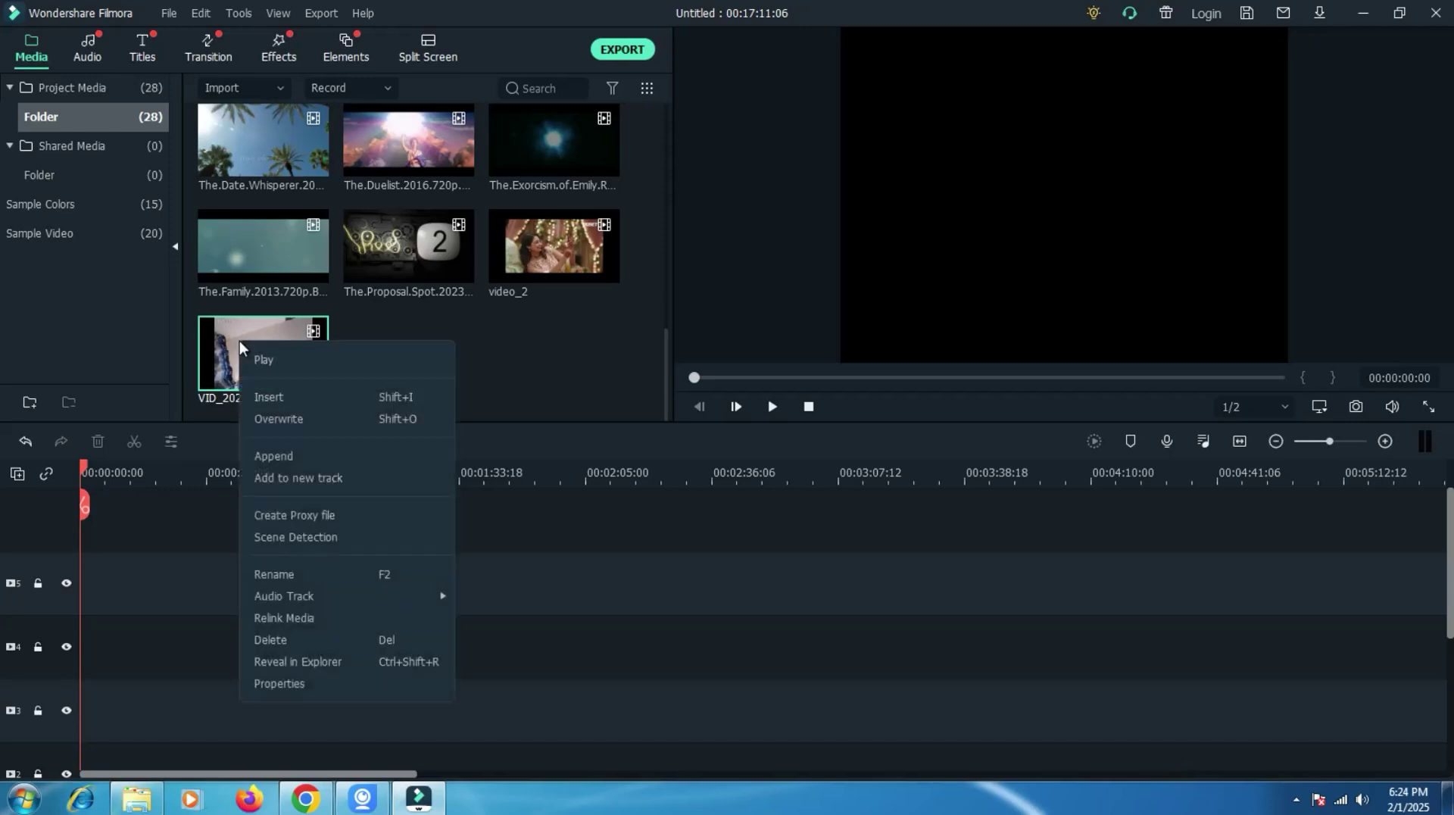
pyautogui.click(306, 638)
pyautogui.click(766, 399)
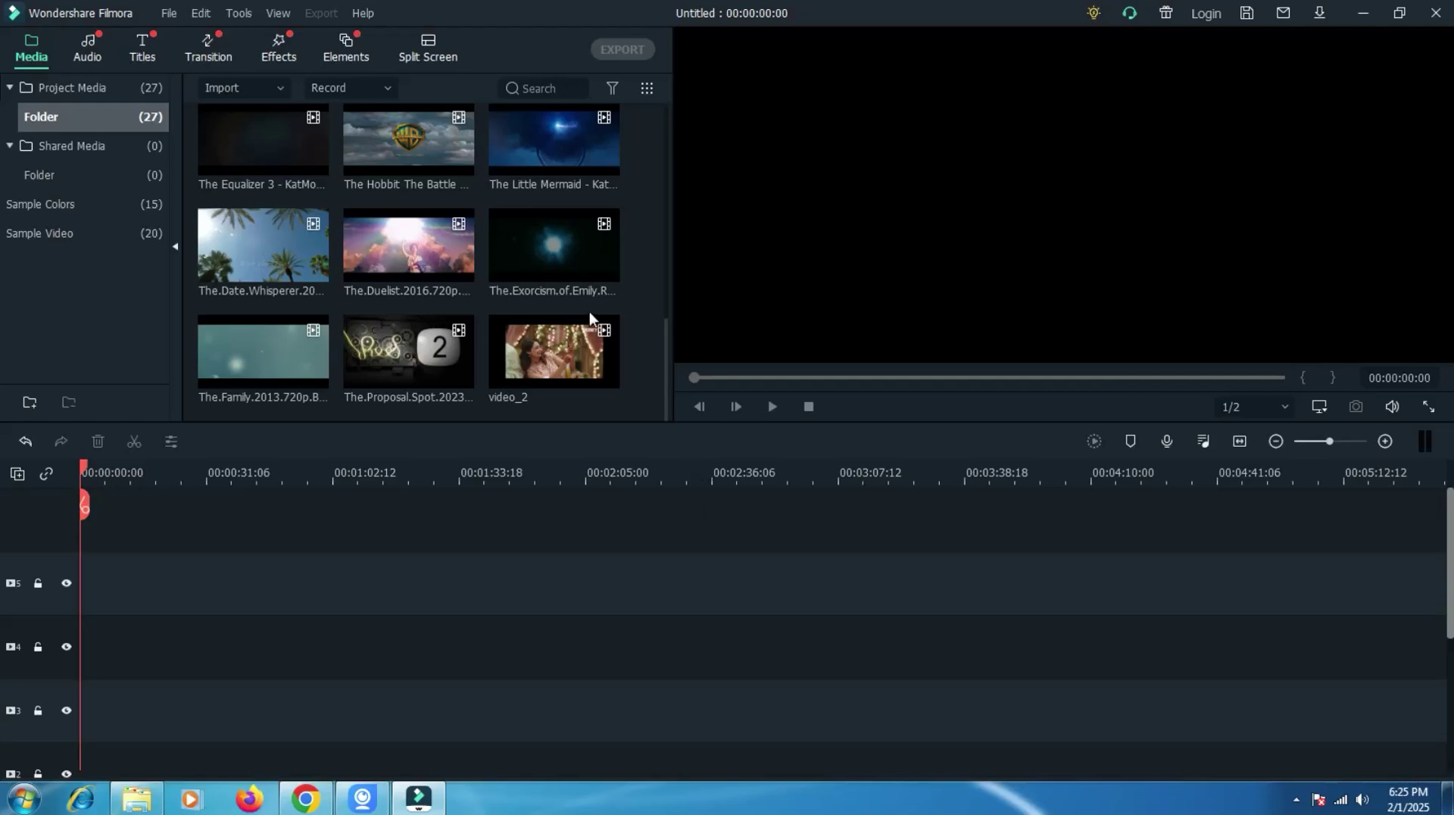
# Open the PC screen recorder for recording media into the project.
pyautogui.click(168, 13)
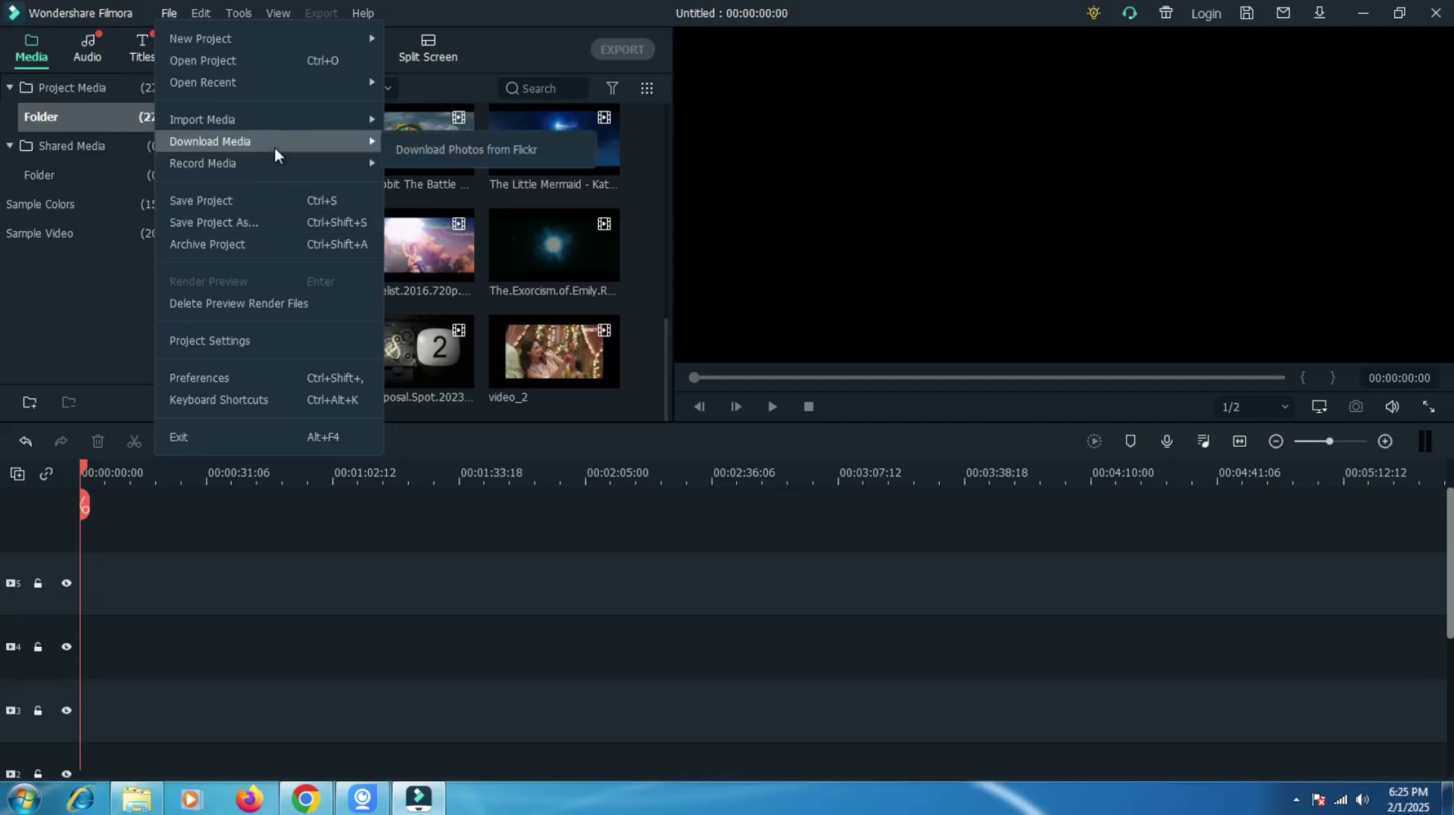
pyautogui.moveTo(338, 171)
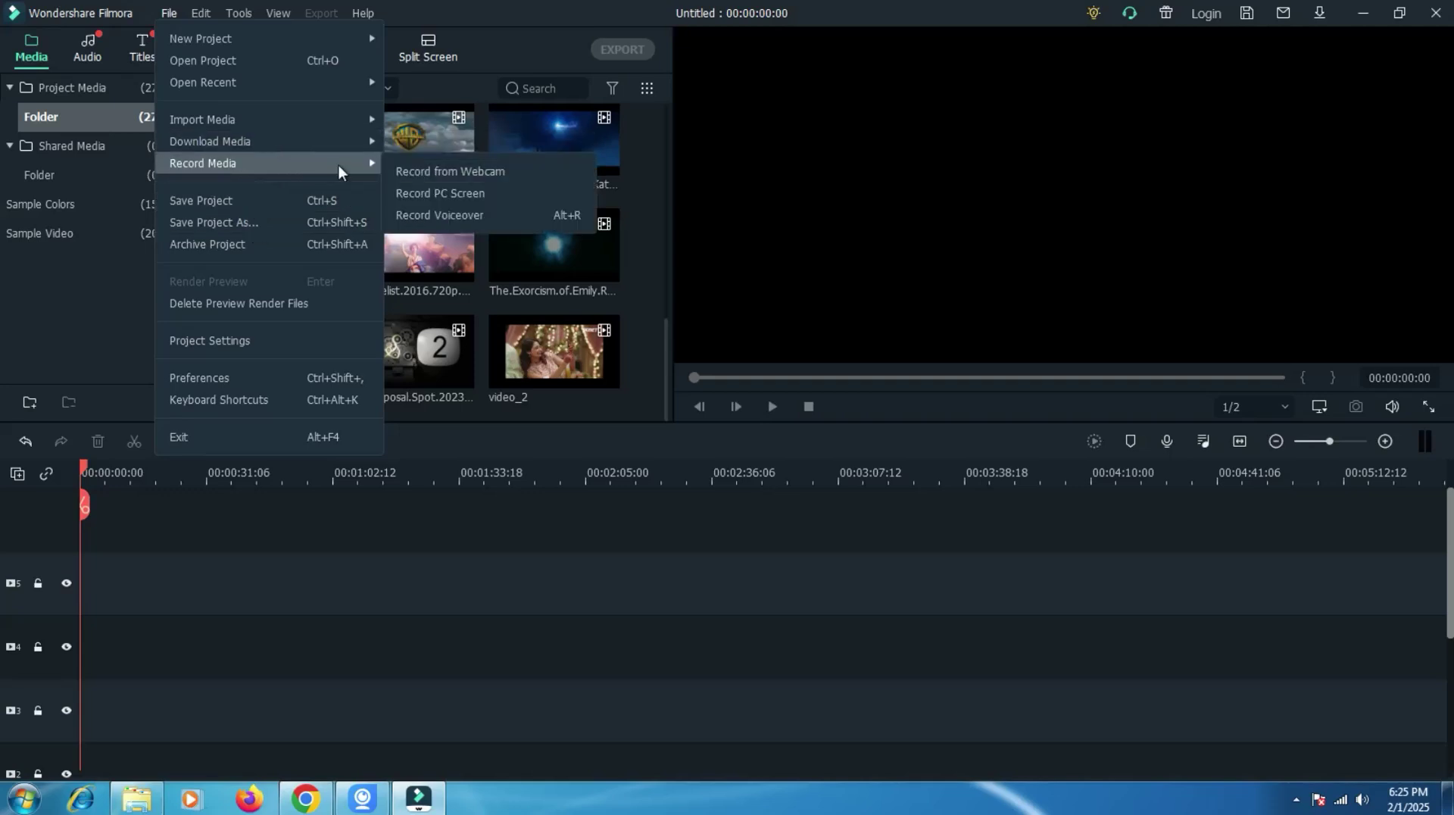
pyautogui.click(484, 193)
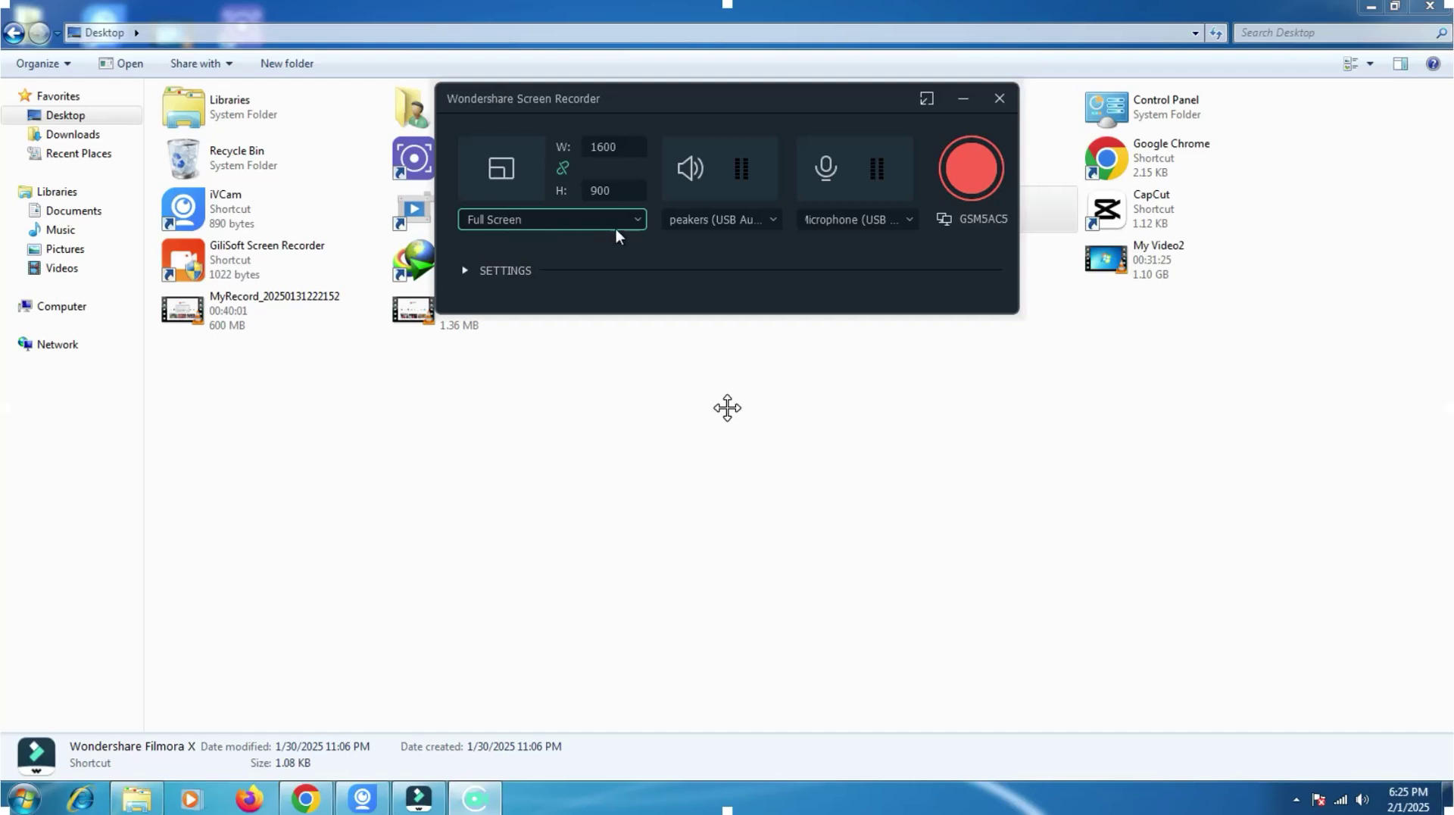
# Set the screen recorder's capture area to Custom at 1280 x 720.
pyautogui.click(639, 221)
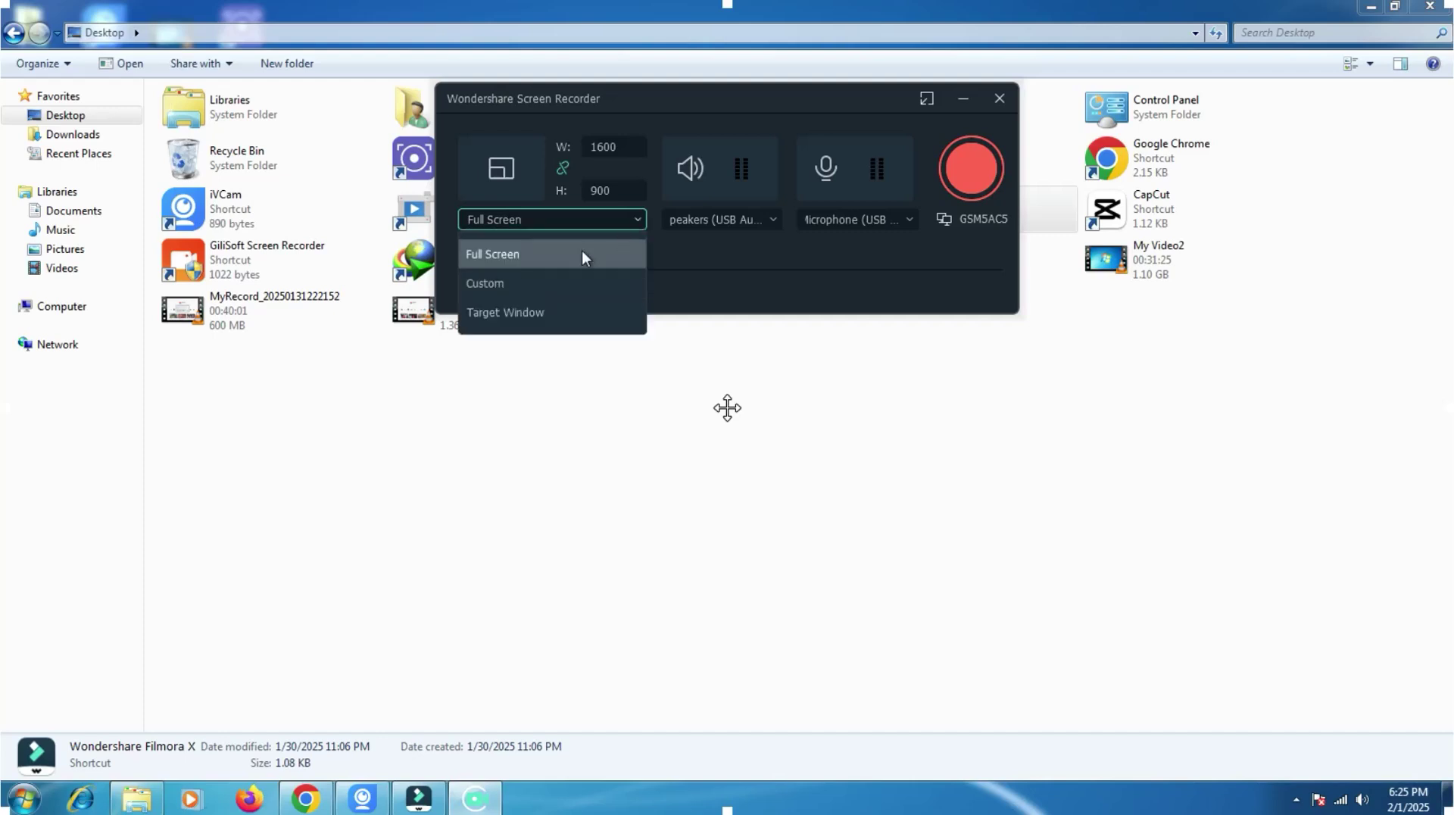
pyautogui.click(520, 285)
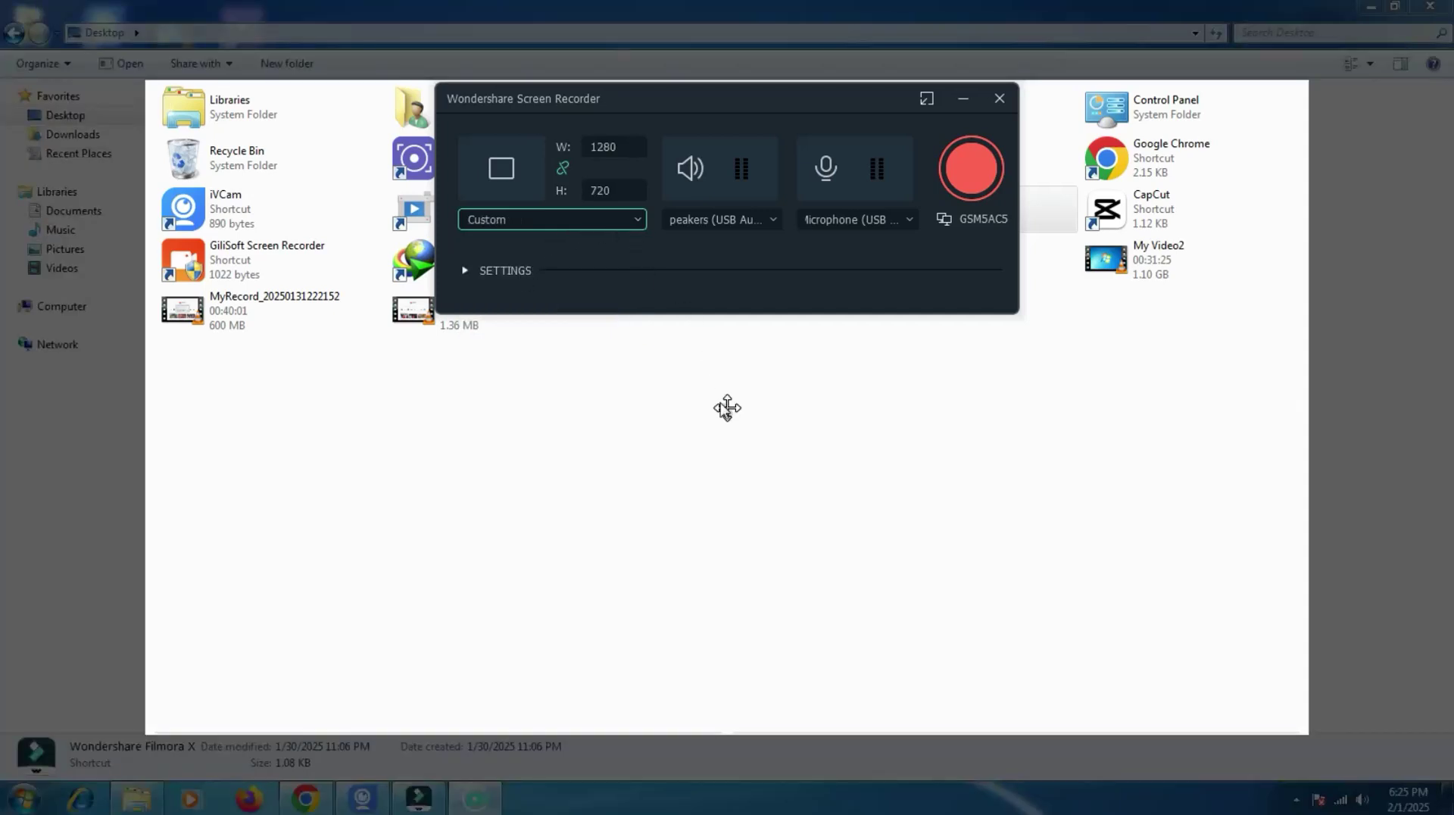
pyautogui.click(727, 407)
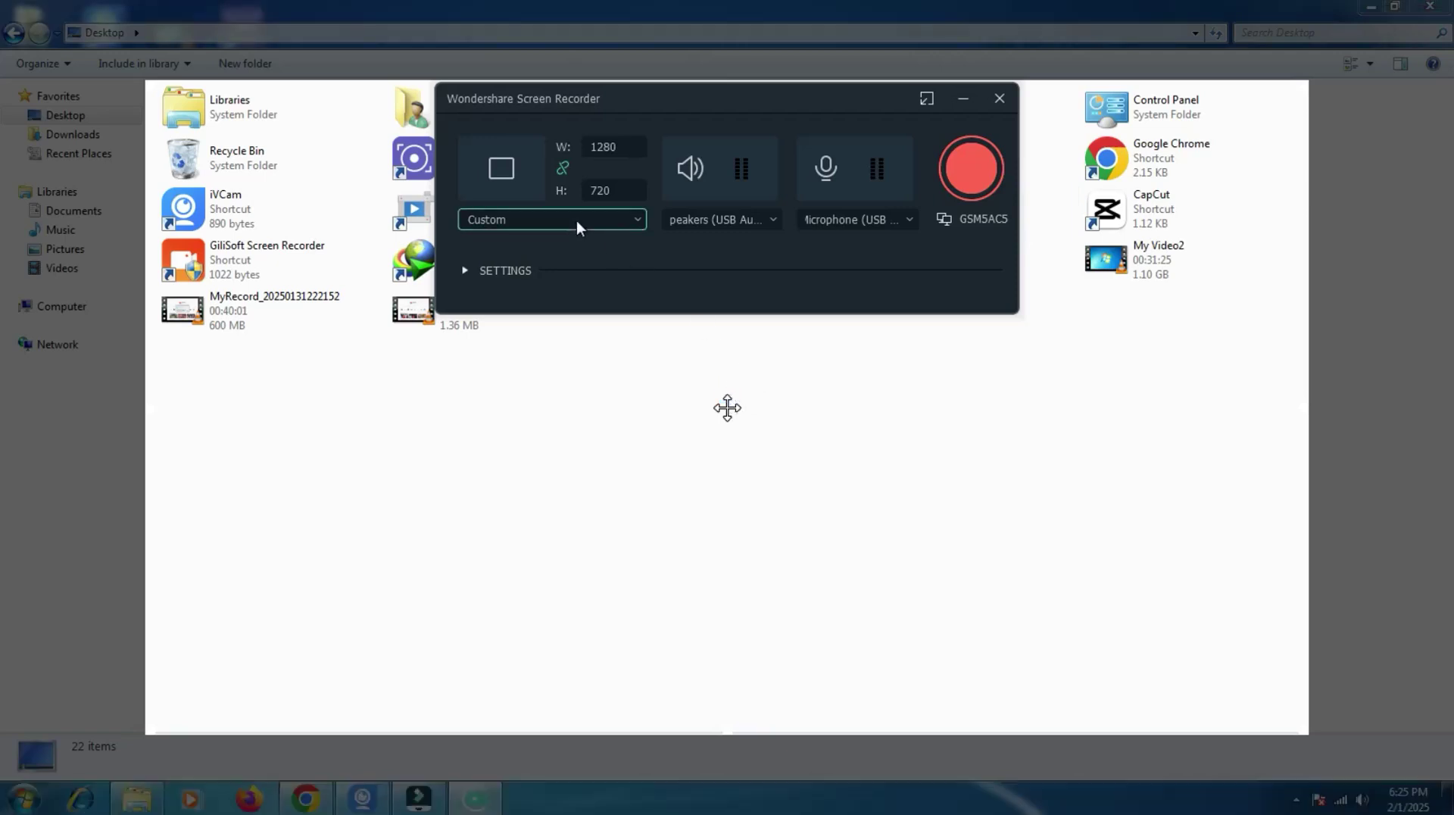
# Try the Target Window capture mode, leave its window selection, and select files on the Desktop within the capture area.
pyautogui.click(634, 220)
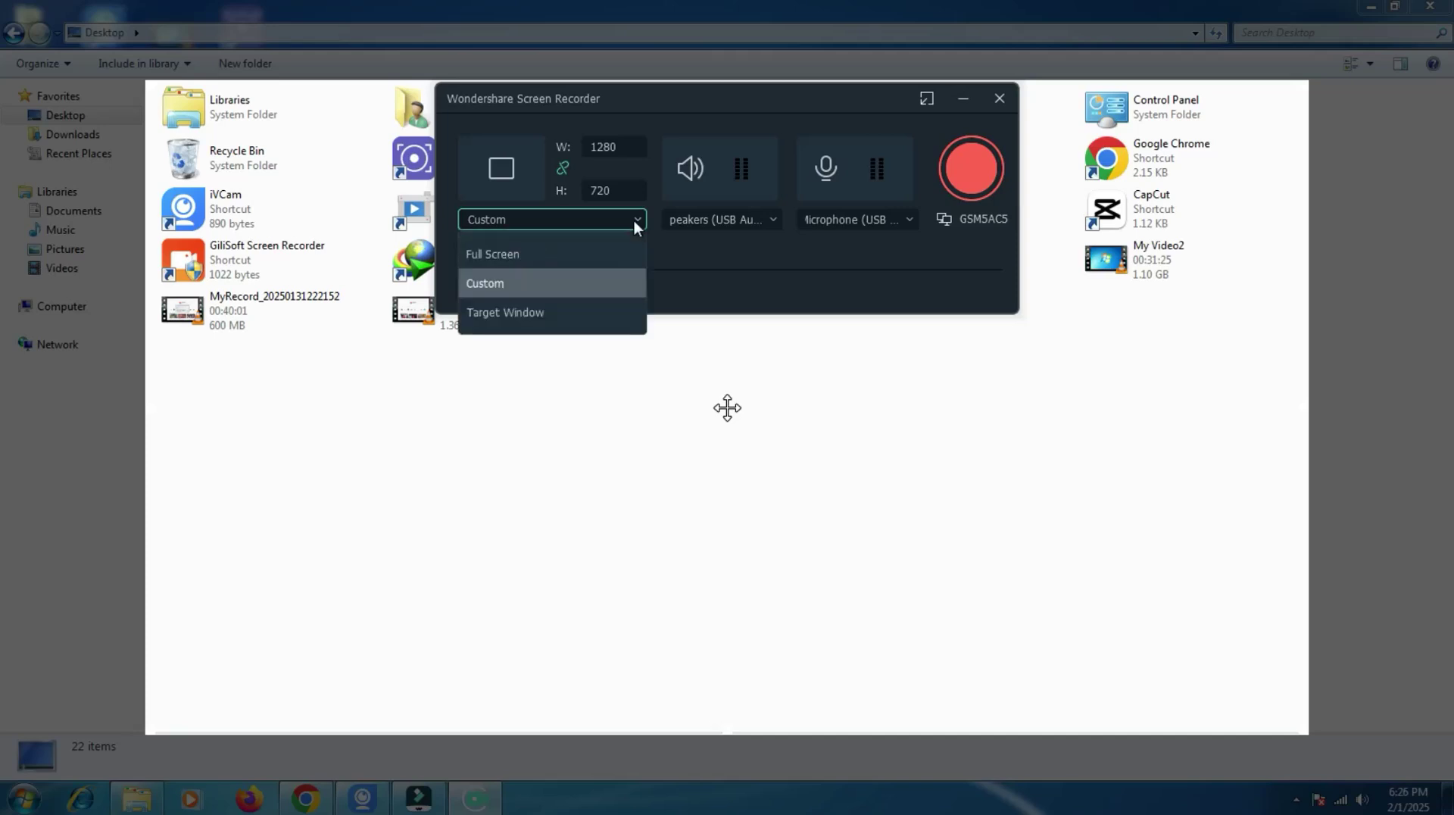
pyautogui.click(547, 314)
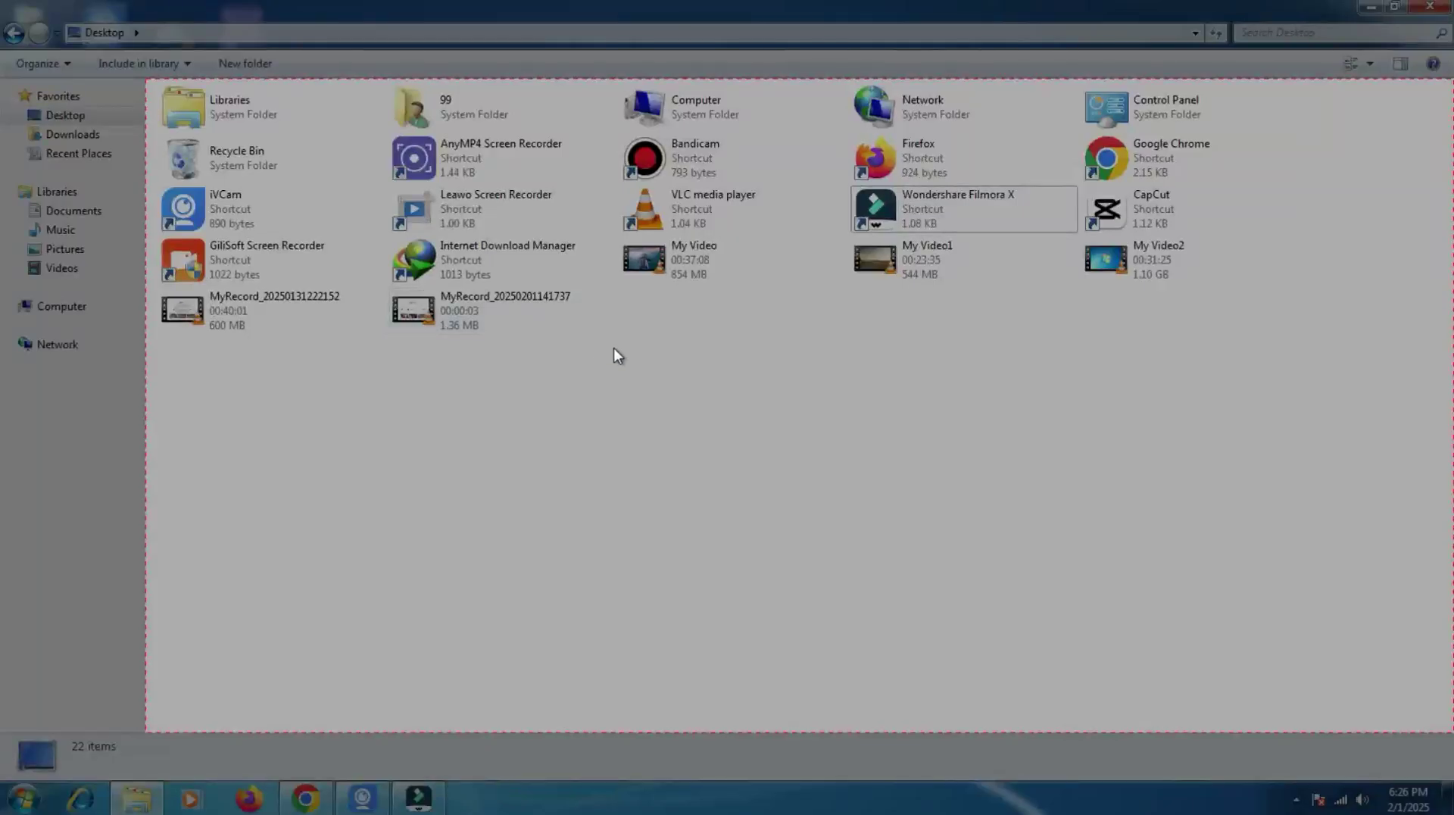
pyautogui.press('Escape')
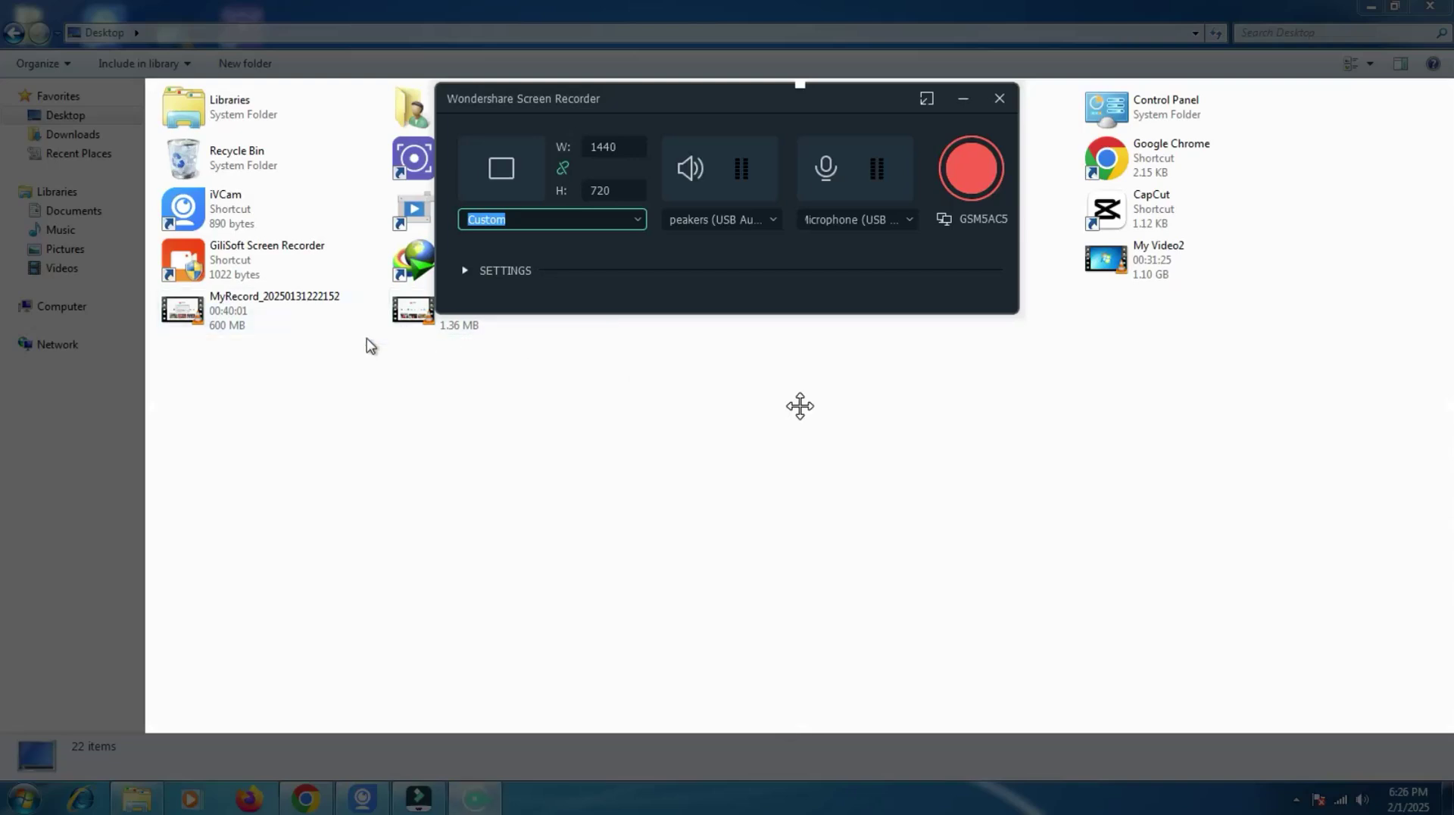
pyautogui.moveTo(412, 416); pyautogui.dragTo(296, 360)
pyautogui.moveTo(521, 504); pyautogui.dragTo(148, 84)
# Set the screen recorder's capture area to Full Screen at 1600 x 900.
pyautogui.click(625, 213)
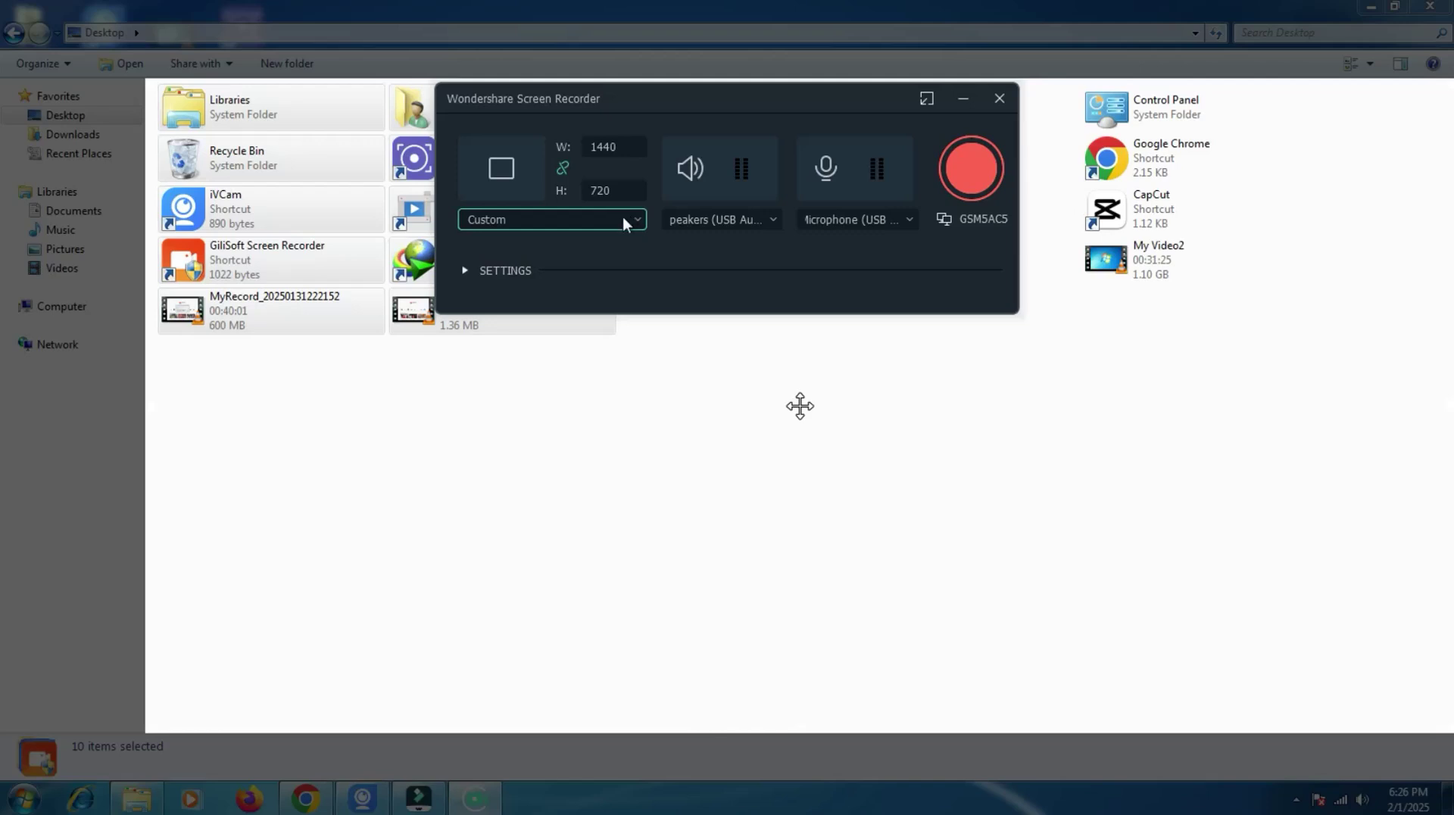
pyautogui.click(630, 217)
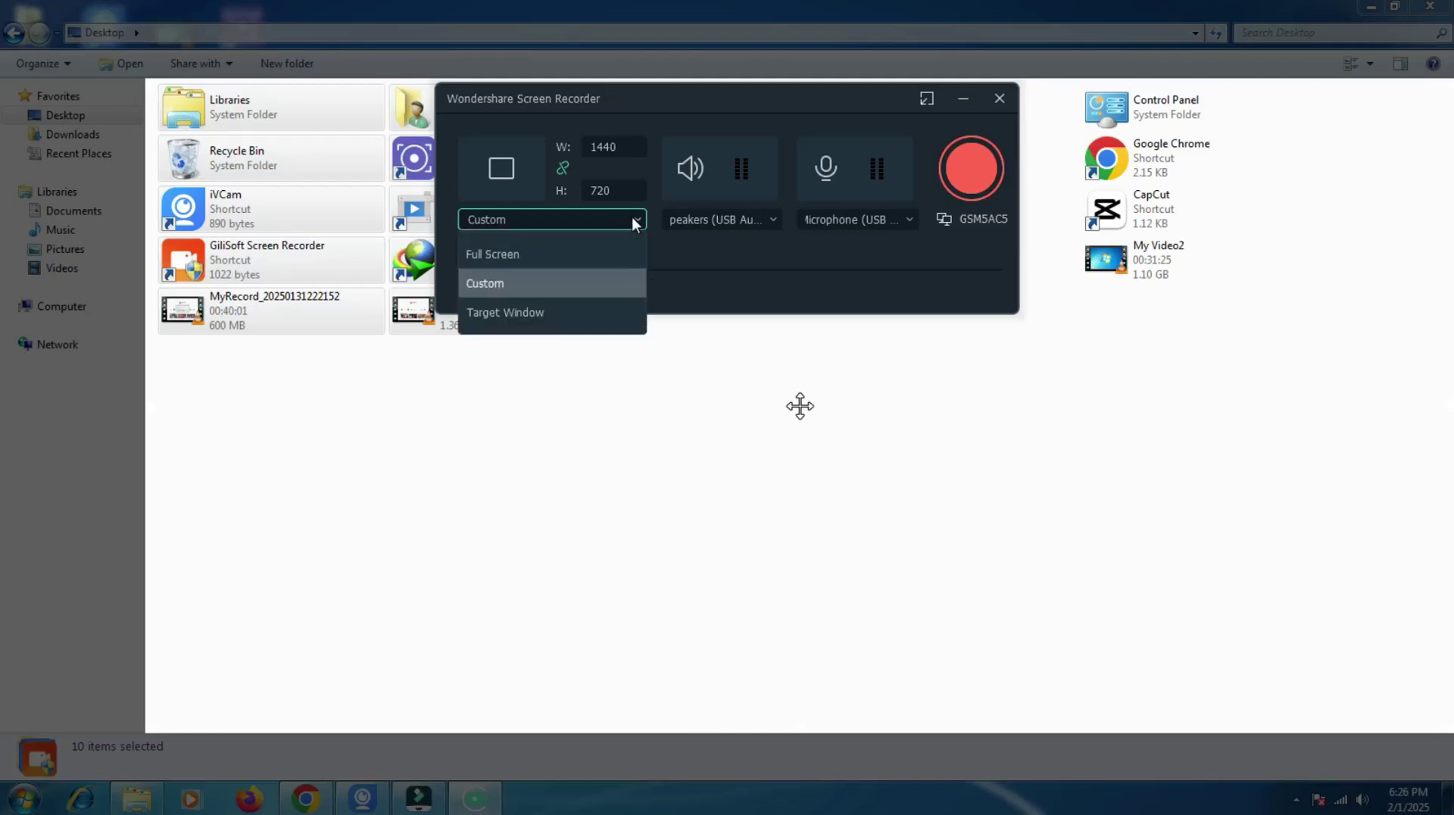
pyautogui.click(531, 258)
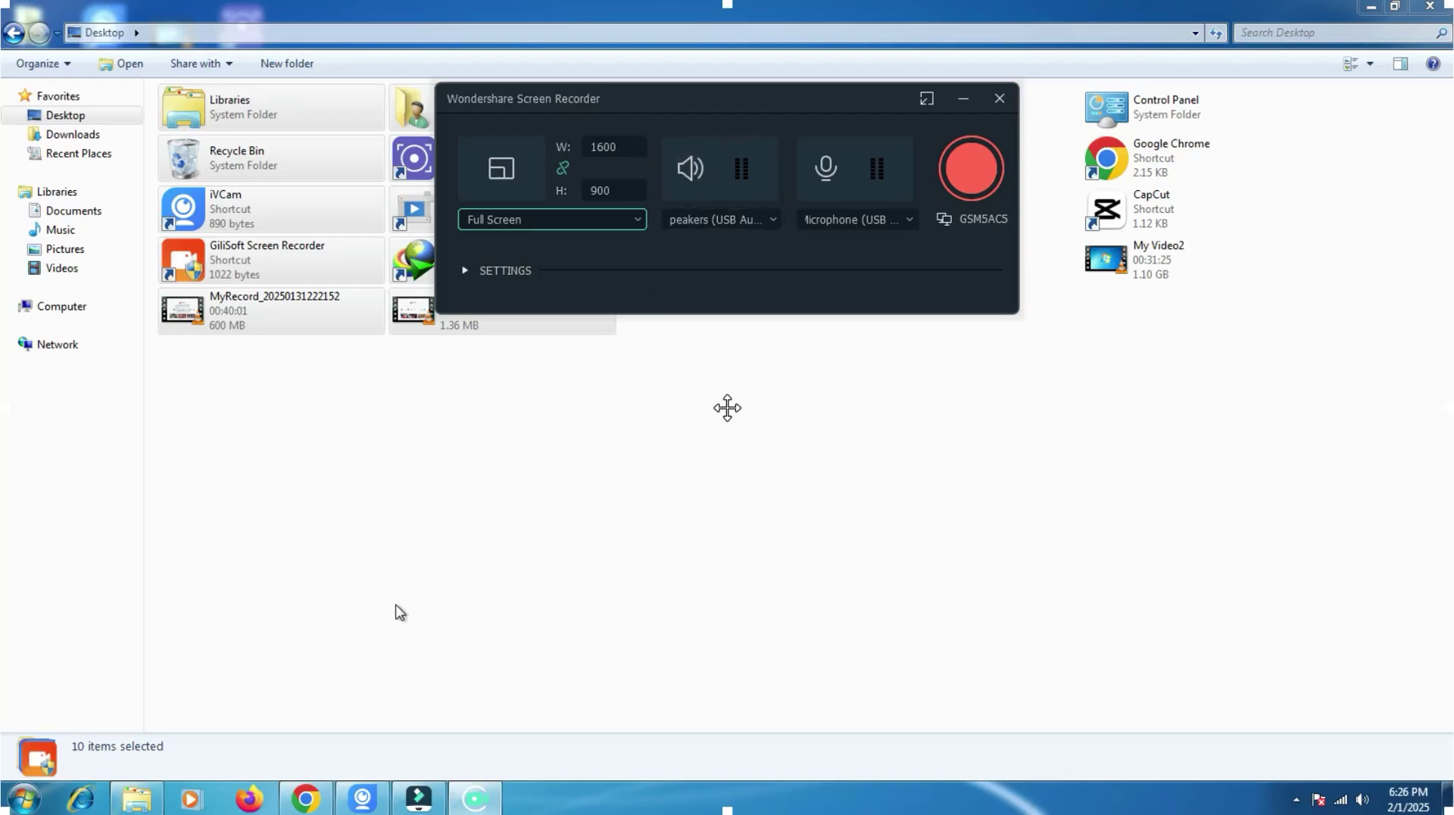
# Switch to Chrome, play the open YouTube video about tuberculosis while adjusting its volume to a low level, and pause it.
pyautogui.click(331, 791)
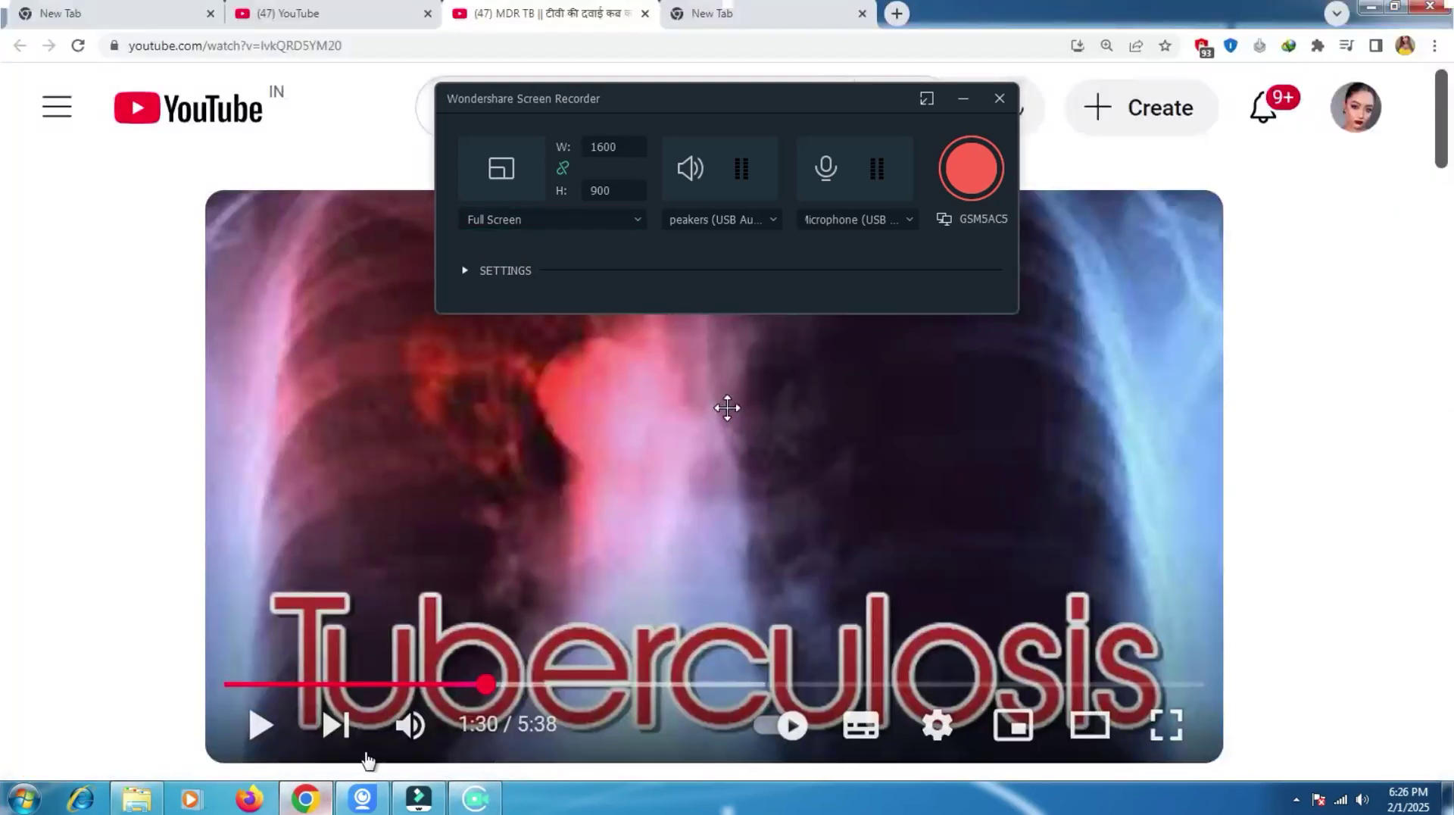
pyautogui.click(775, 523)
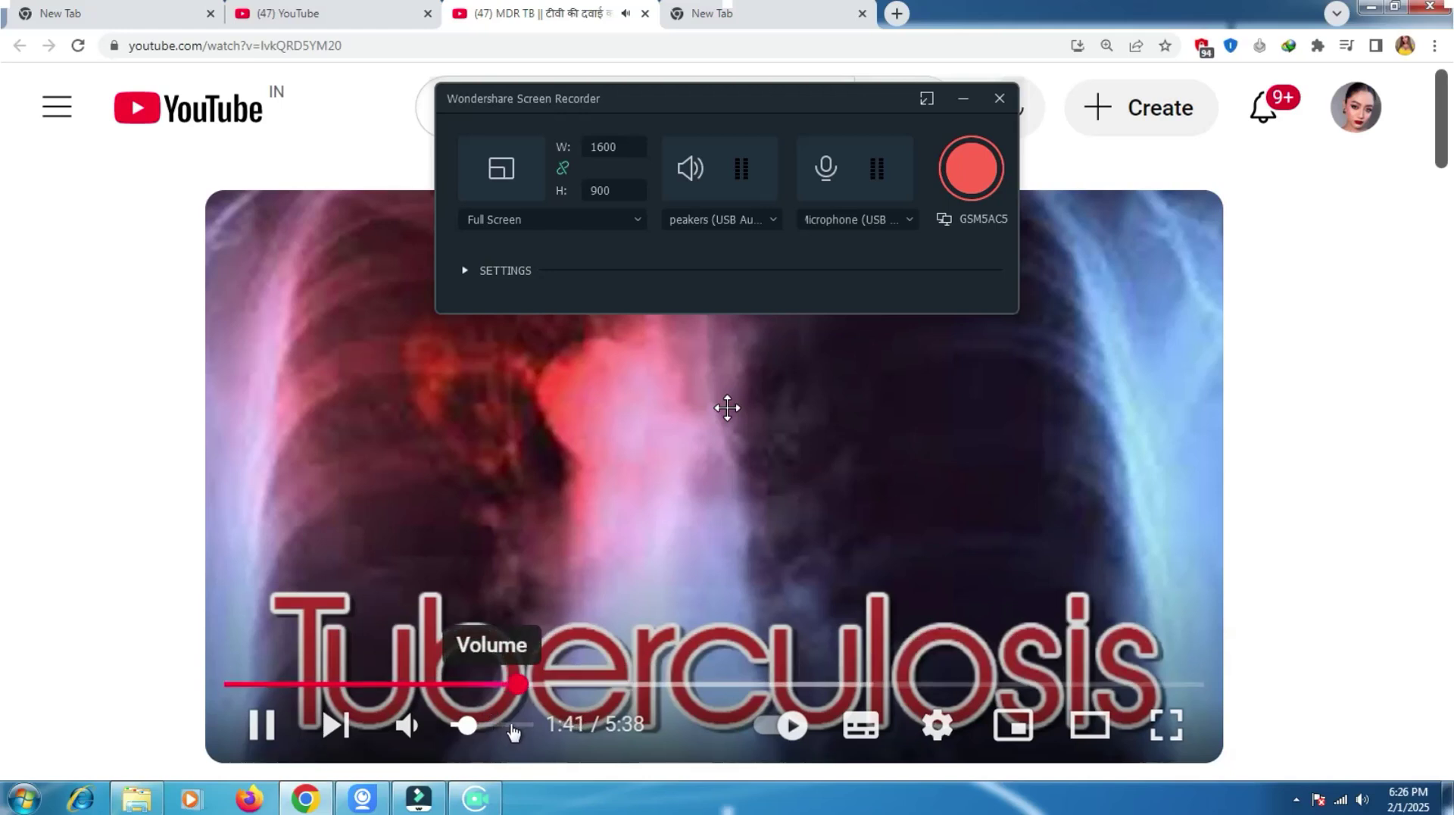
pyautogui.moveTo(513, 731); pyautogui.dragTo(437, 729)
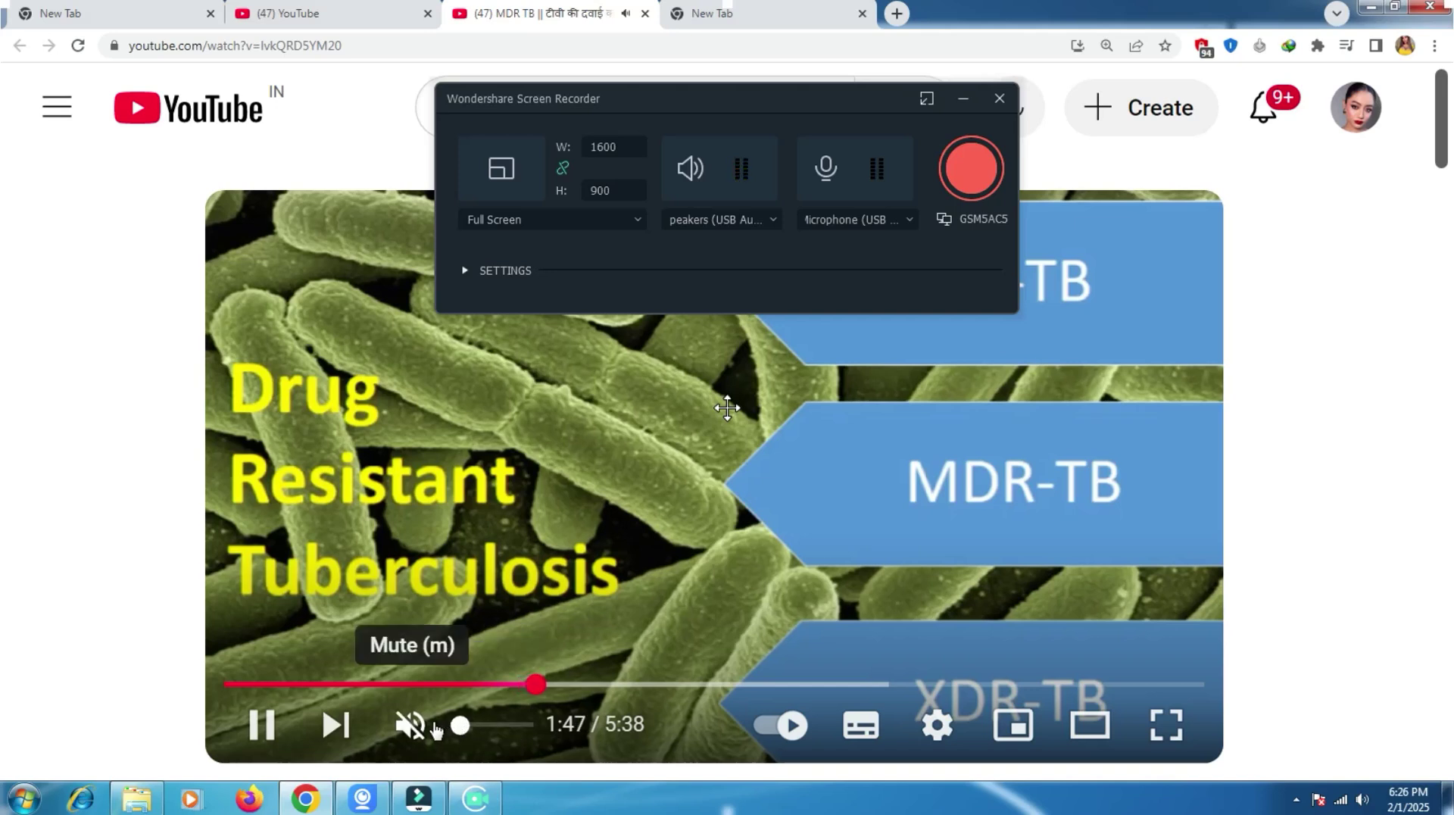
pyautogui.moveTo(510, 730)
pyautogui.mouseDown()
pyautogui.moveTo(541, 728)
pyautogui.moveTo(455, 727)
pyautogui.moveTo(508, 738)
pyautogui.moveTo(454, 729)
pyautogui.moveTo(483, 731)
pyautogui.mouseUp()
pyautogui.click(885, 478)
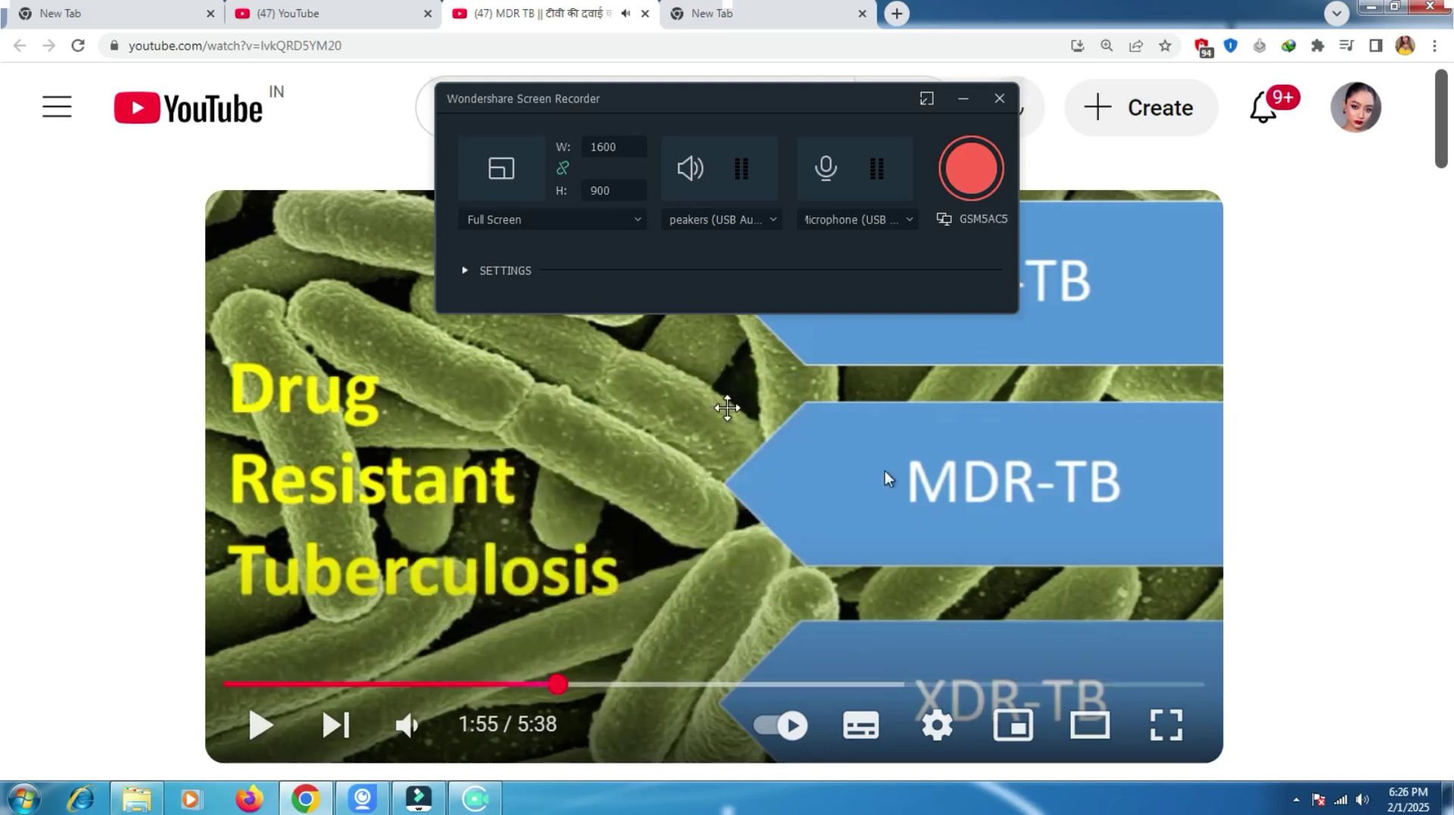
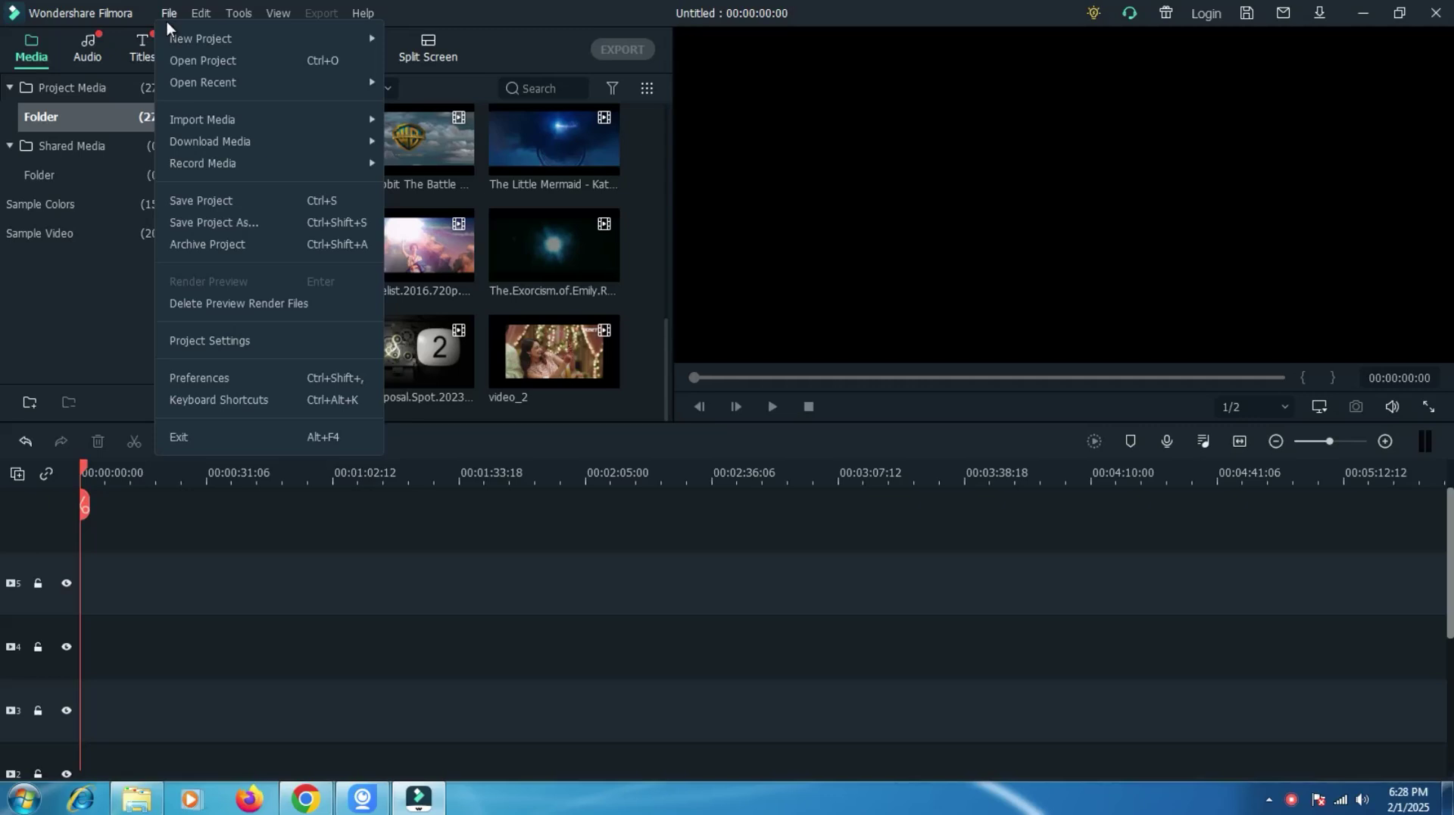
# Stop the full-screen PC recording and close the screen recorder.
pyautogui.moveTo(229, 117)
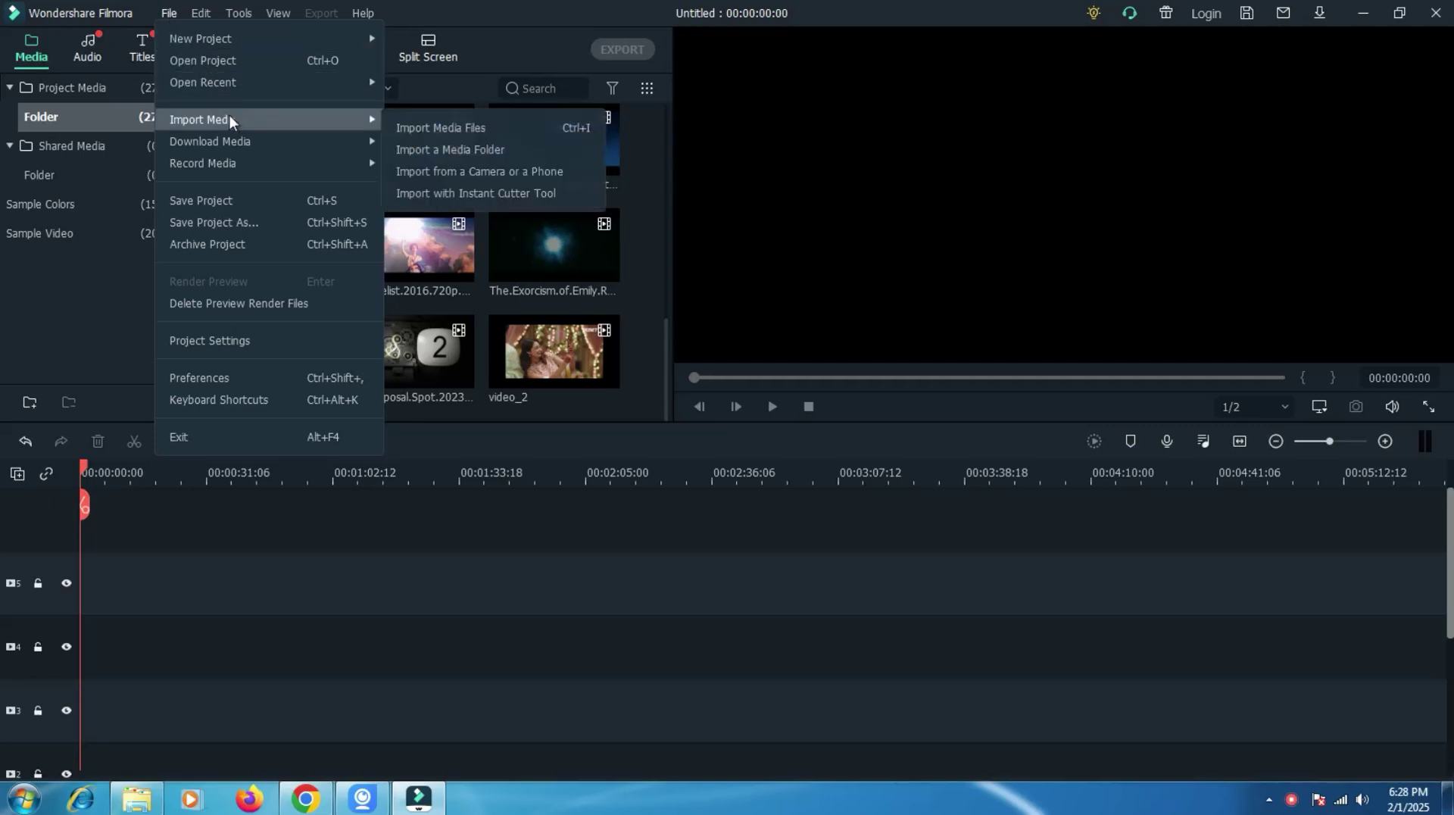
pyautogui.moveTo(234, 161)
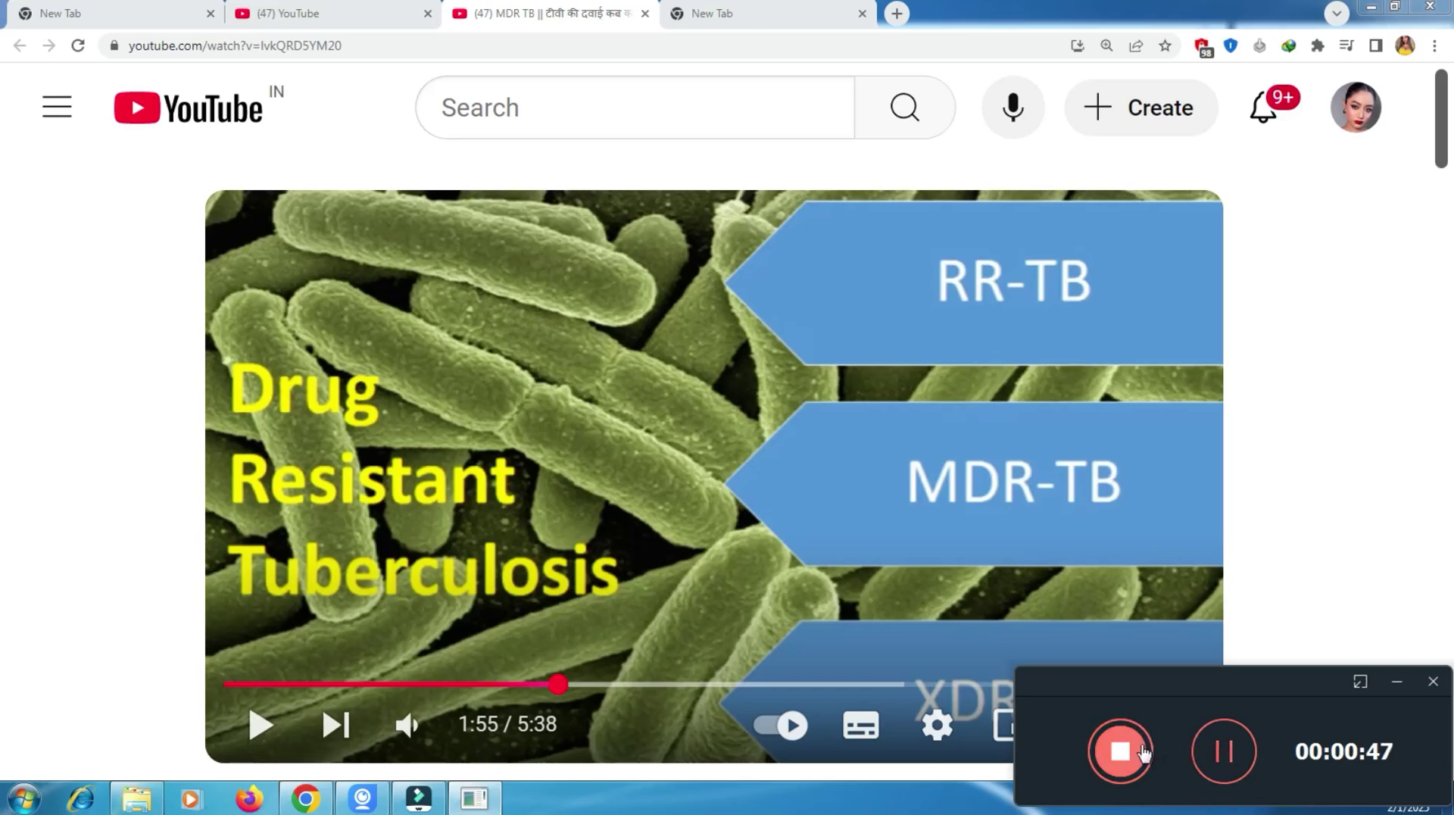
pyautogui.click(1121, 752)
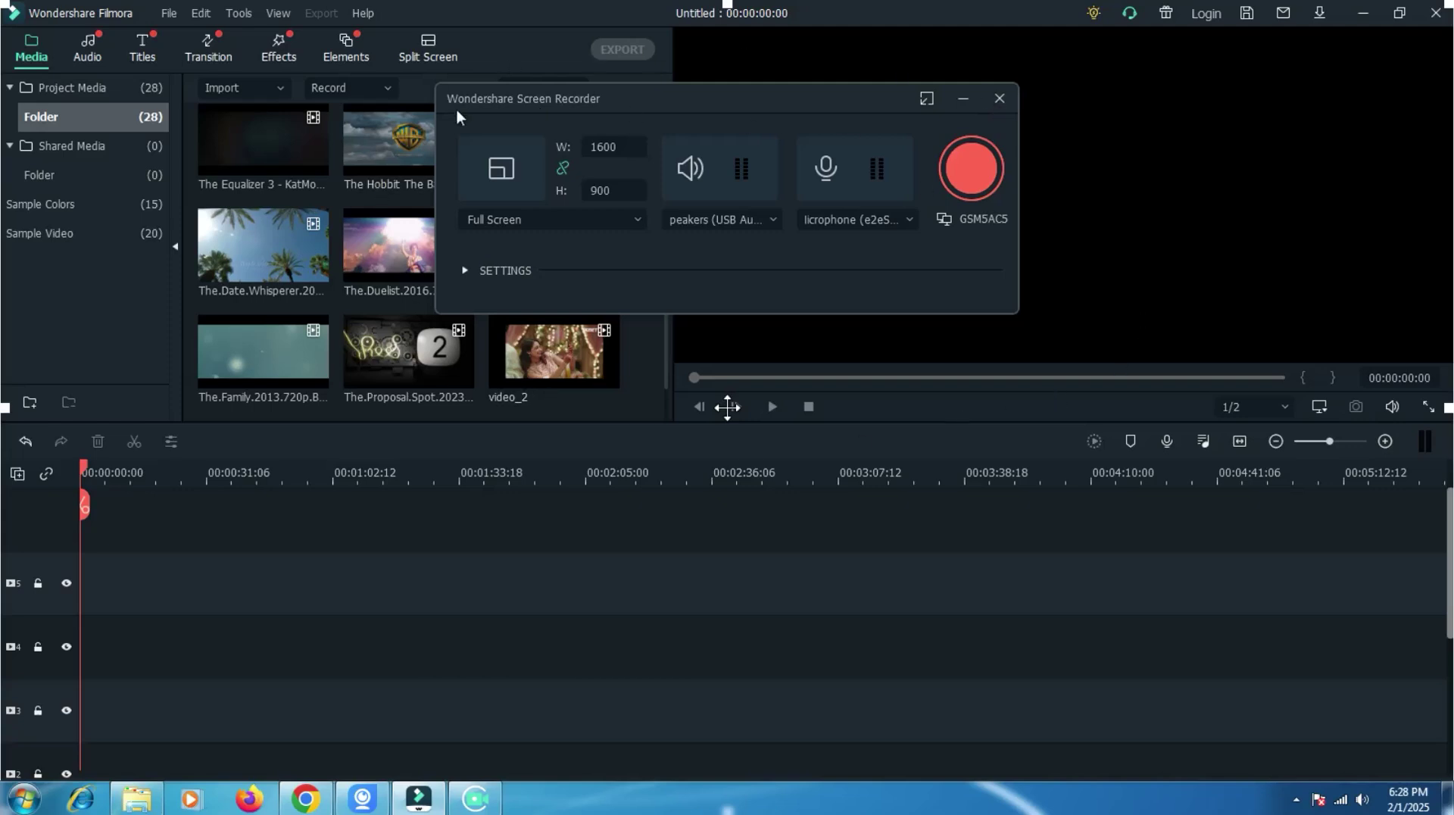
pyautogui.click(1000, 98)
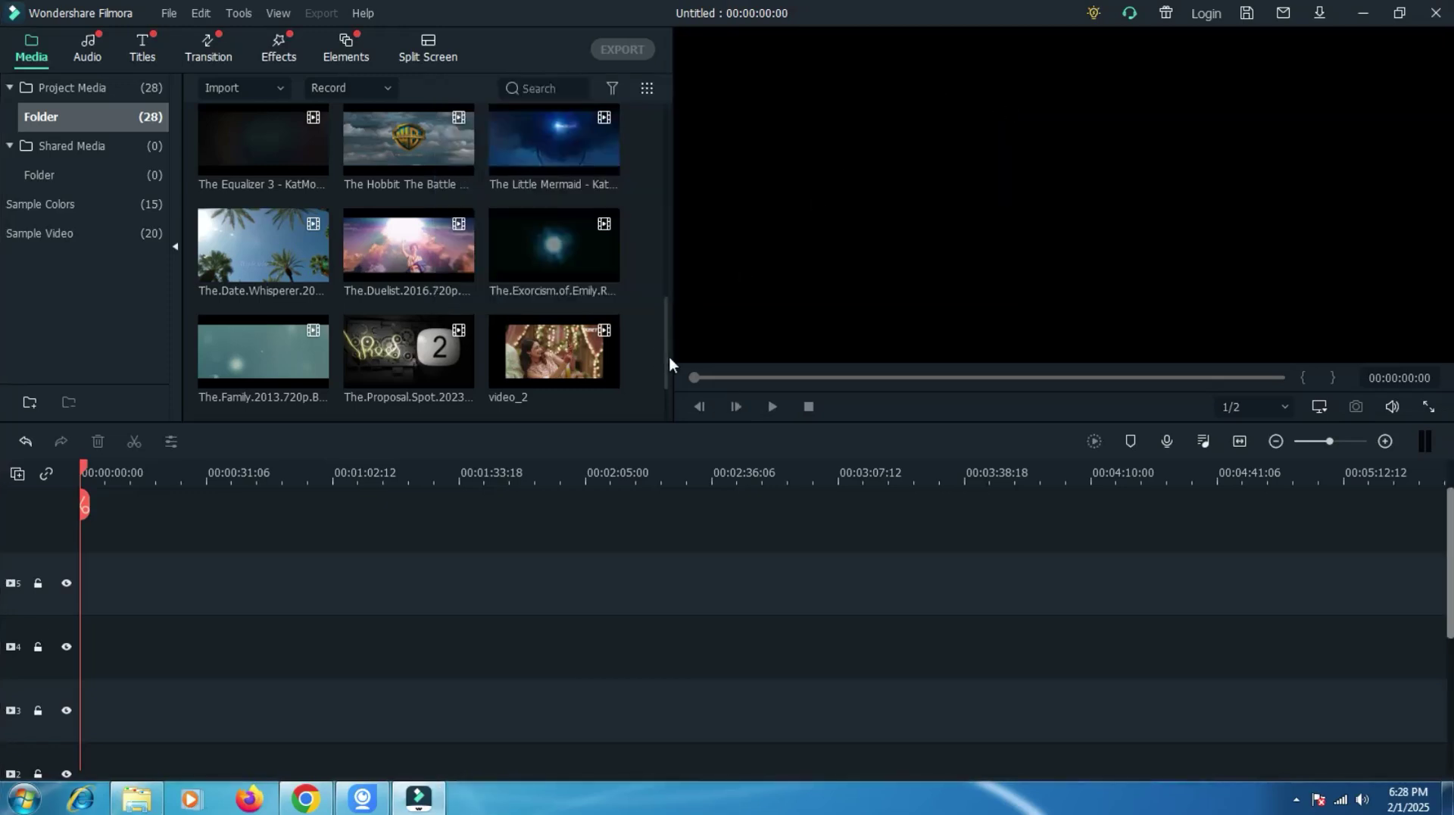
# Place the VID_20250201_182746 recording at the start of the timeline, keeping the 640 x 480 24fps project settings, and preview its first half.
pyautogui.moveTo(667, 361); pyautogui.dragTo(659, 398)
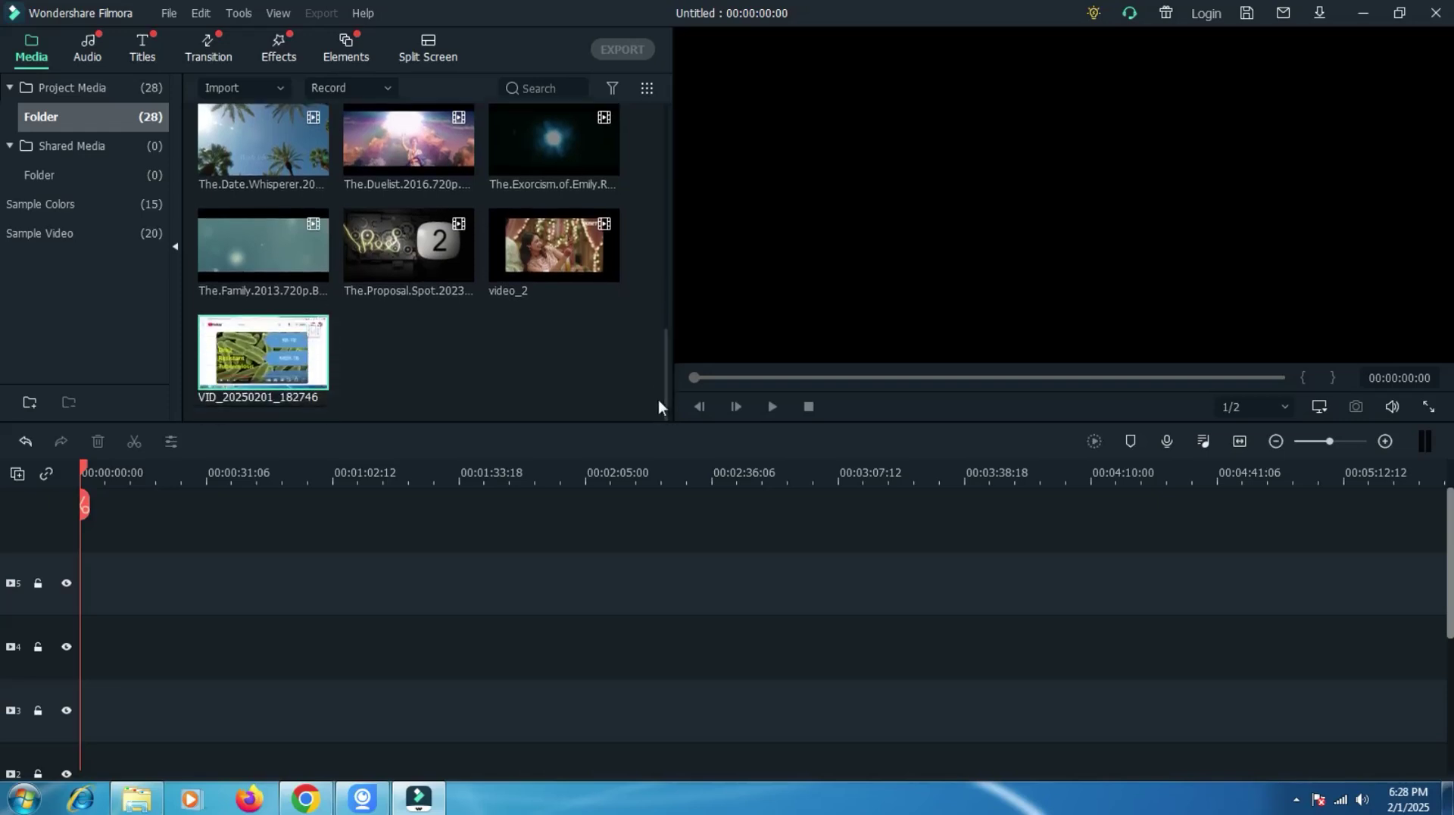
pyautogui.moveTo(252, 351); pyautogui.dragTo(102, 507)
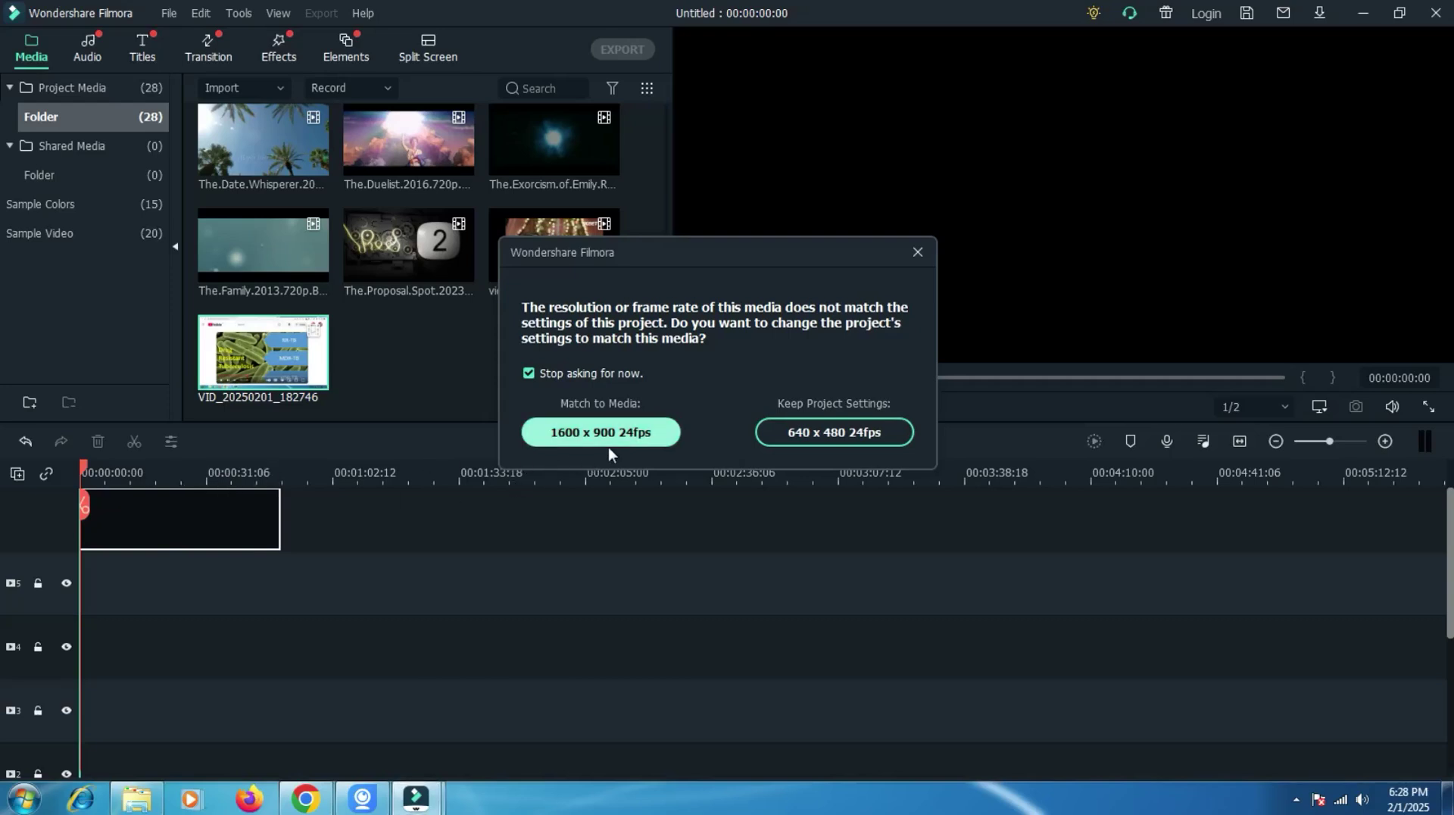
pyautogui.click(812, 434)
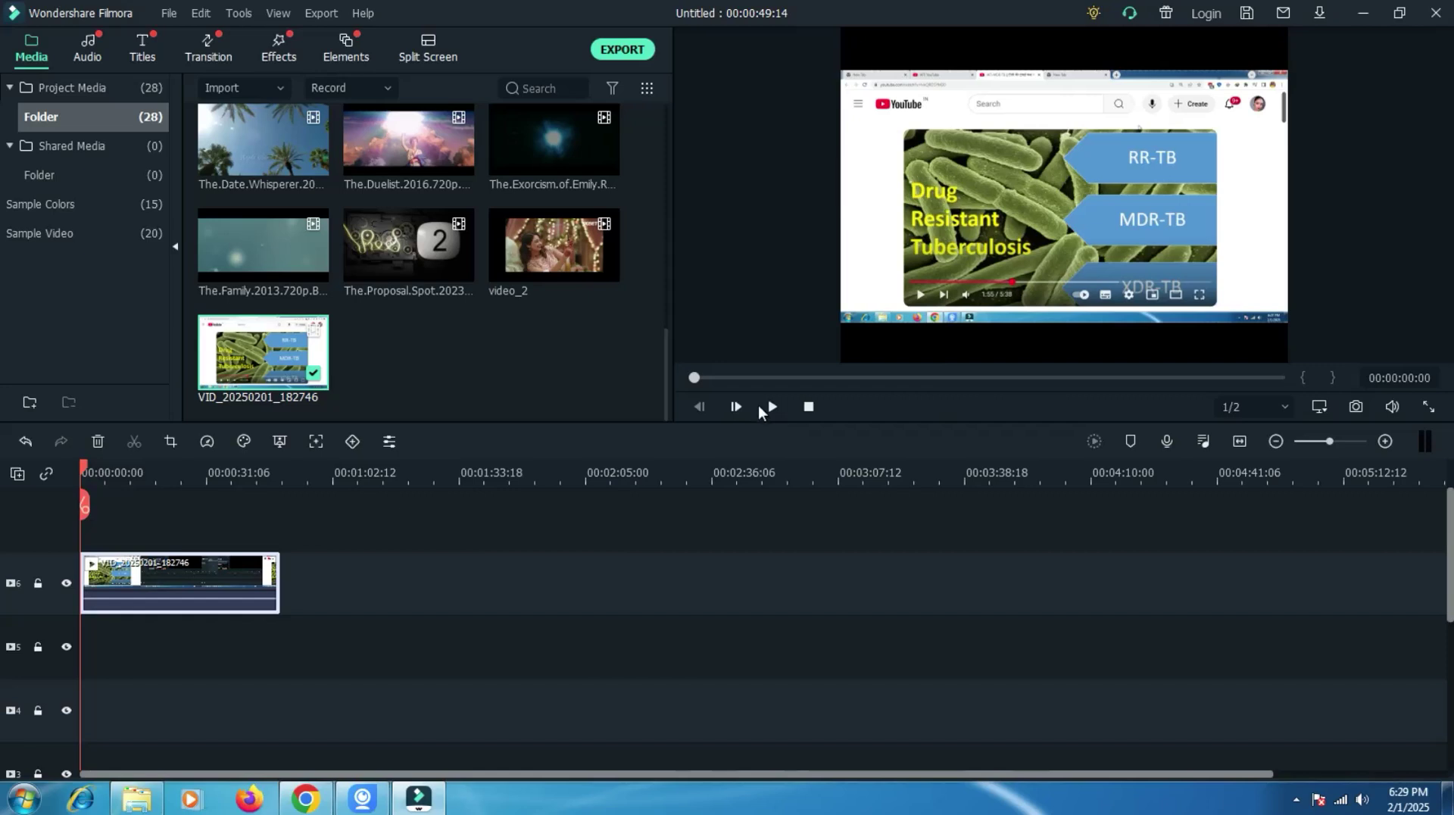
pyautogui.click(774, 406)
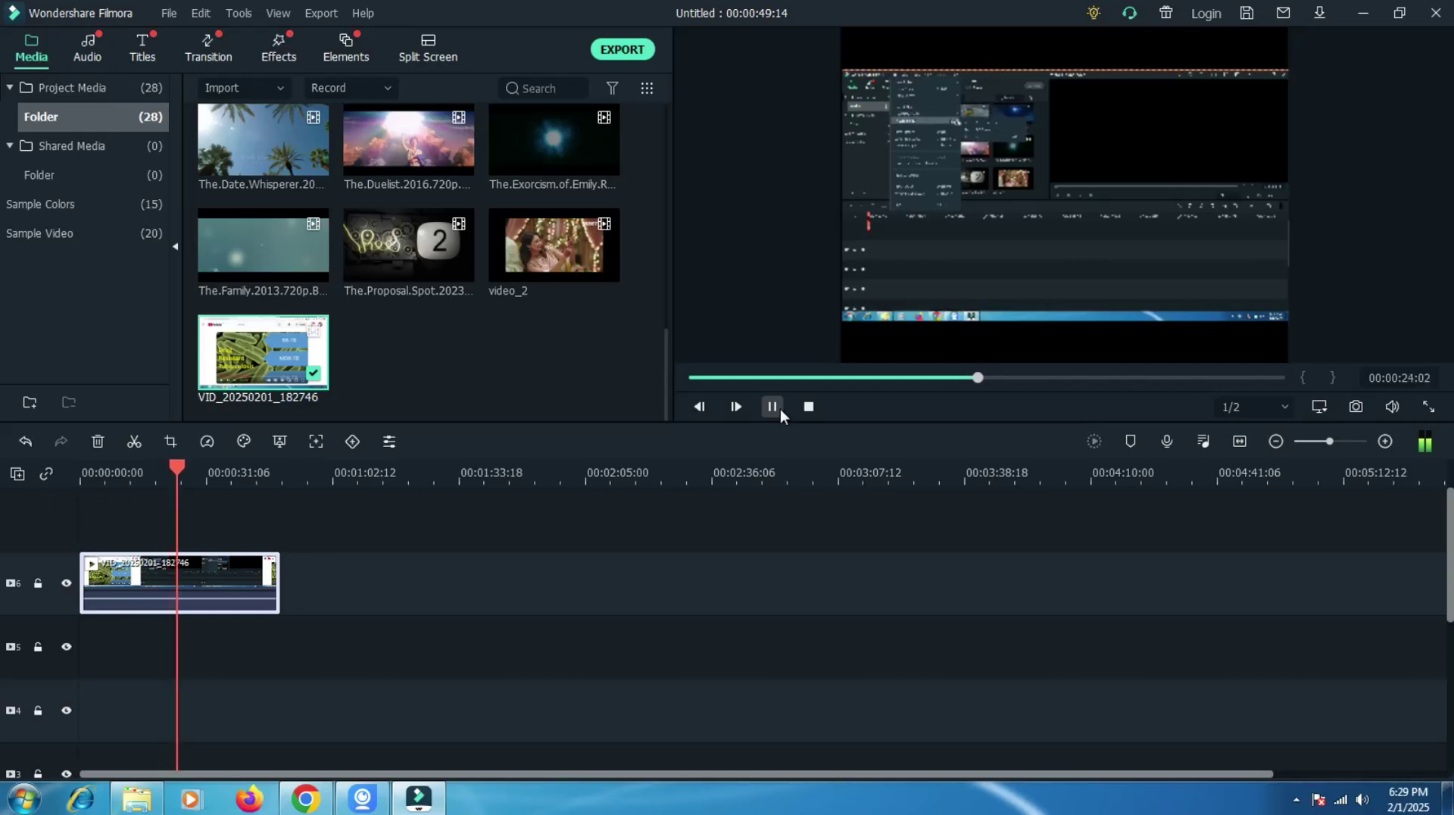
pyautogui.click(780, 409)
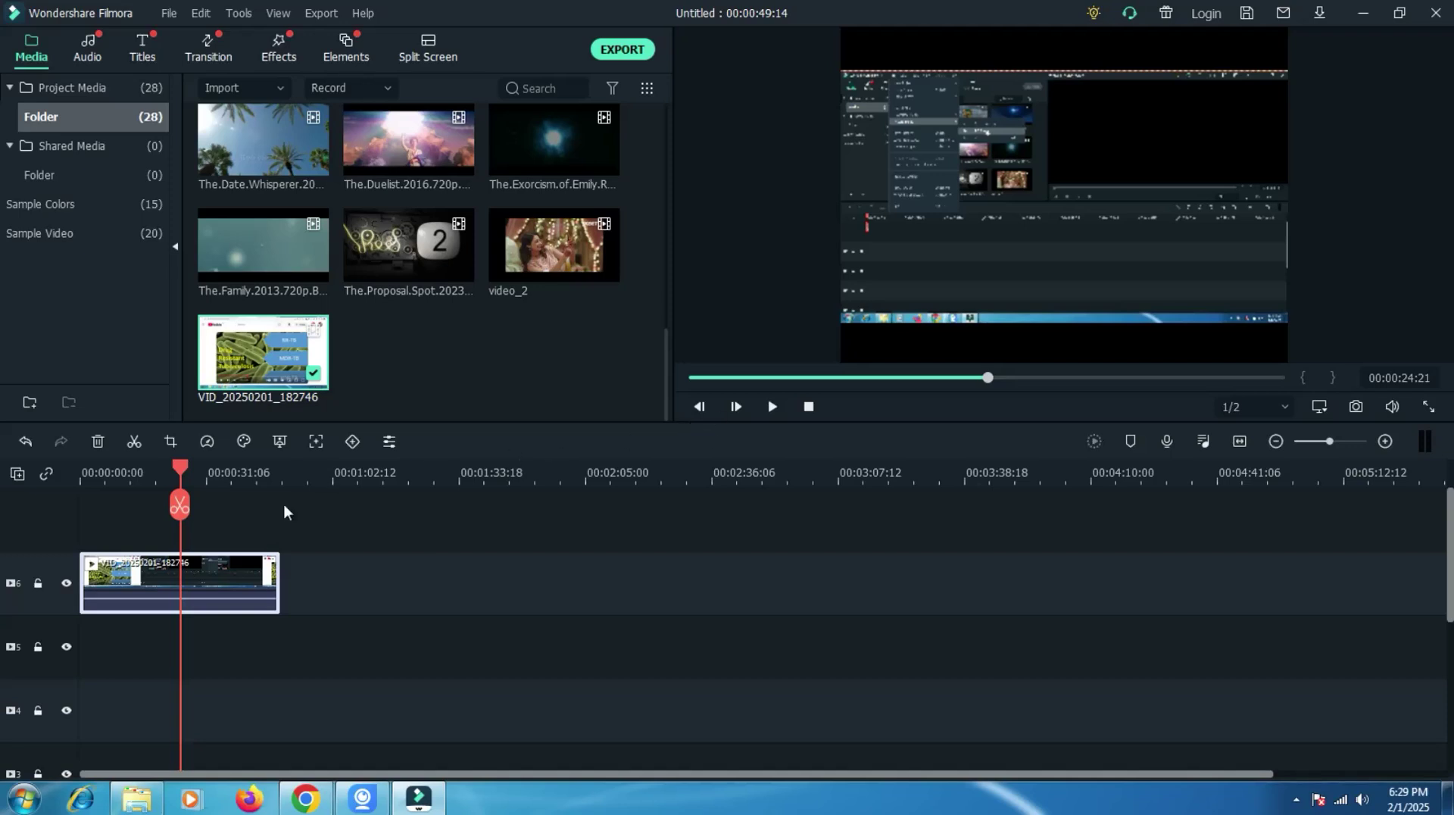
# Delete the VID_20250201_182746 screen recording from both the timeline and the project media.
pyautogui.rightClick(195, 582)
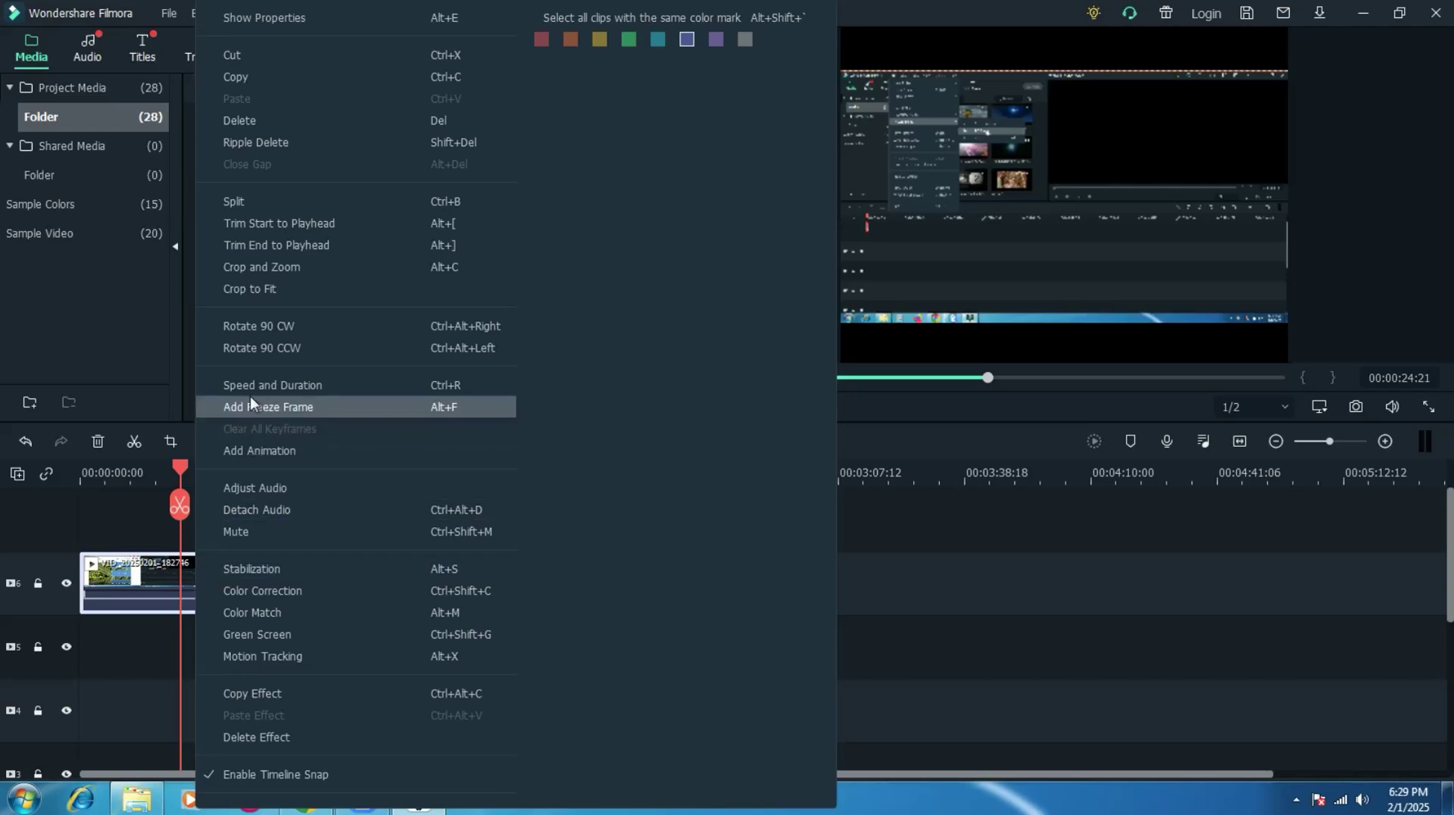
pyautogui.click(283, 120)
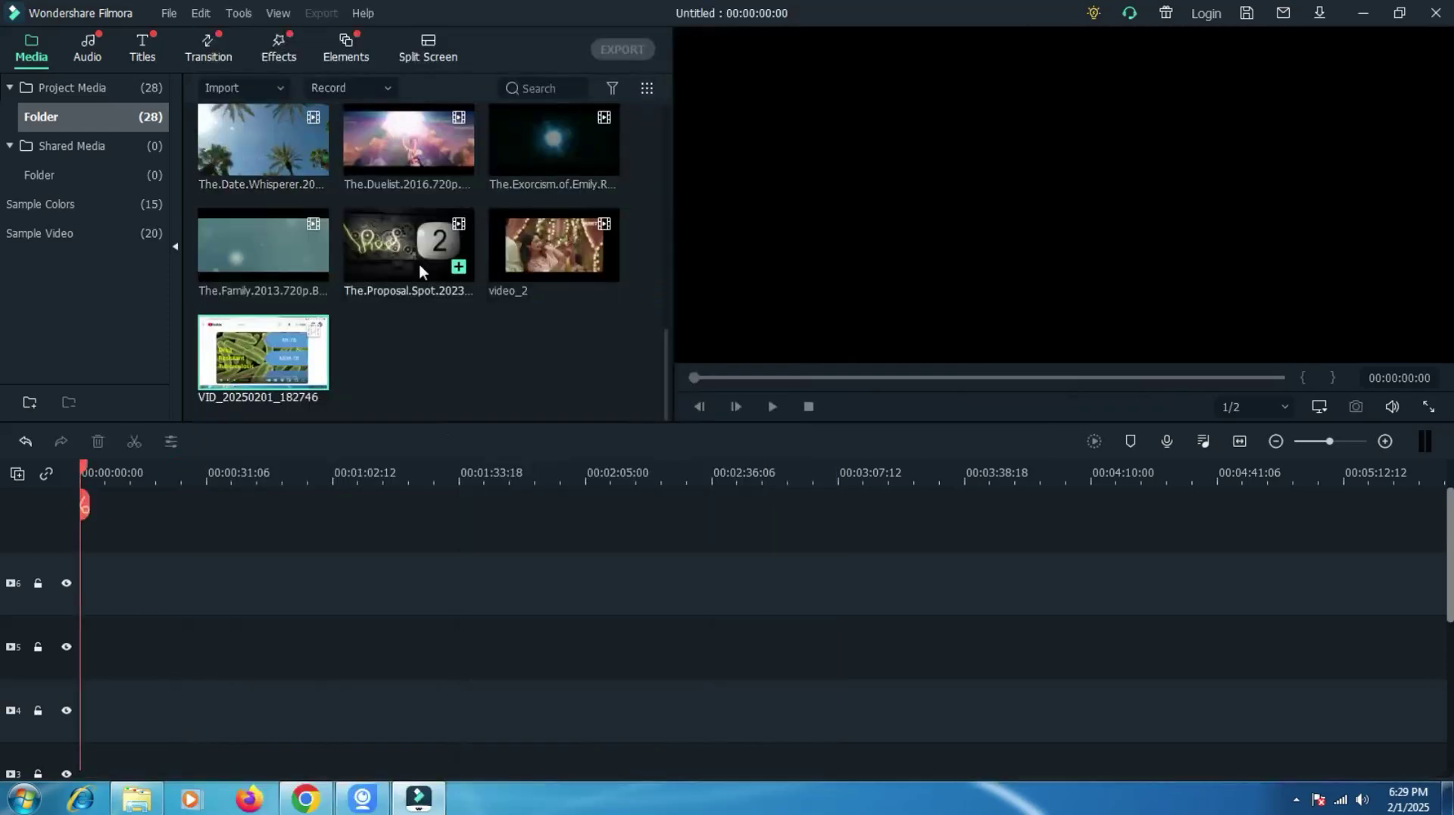
pyautogui.rightClick(284, 356)
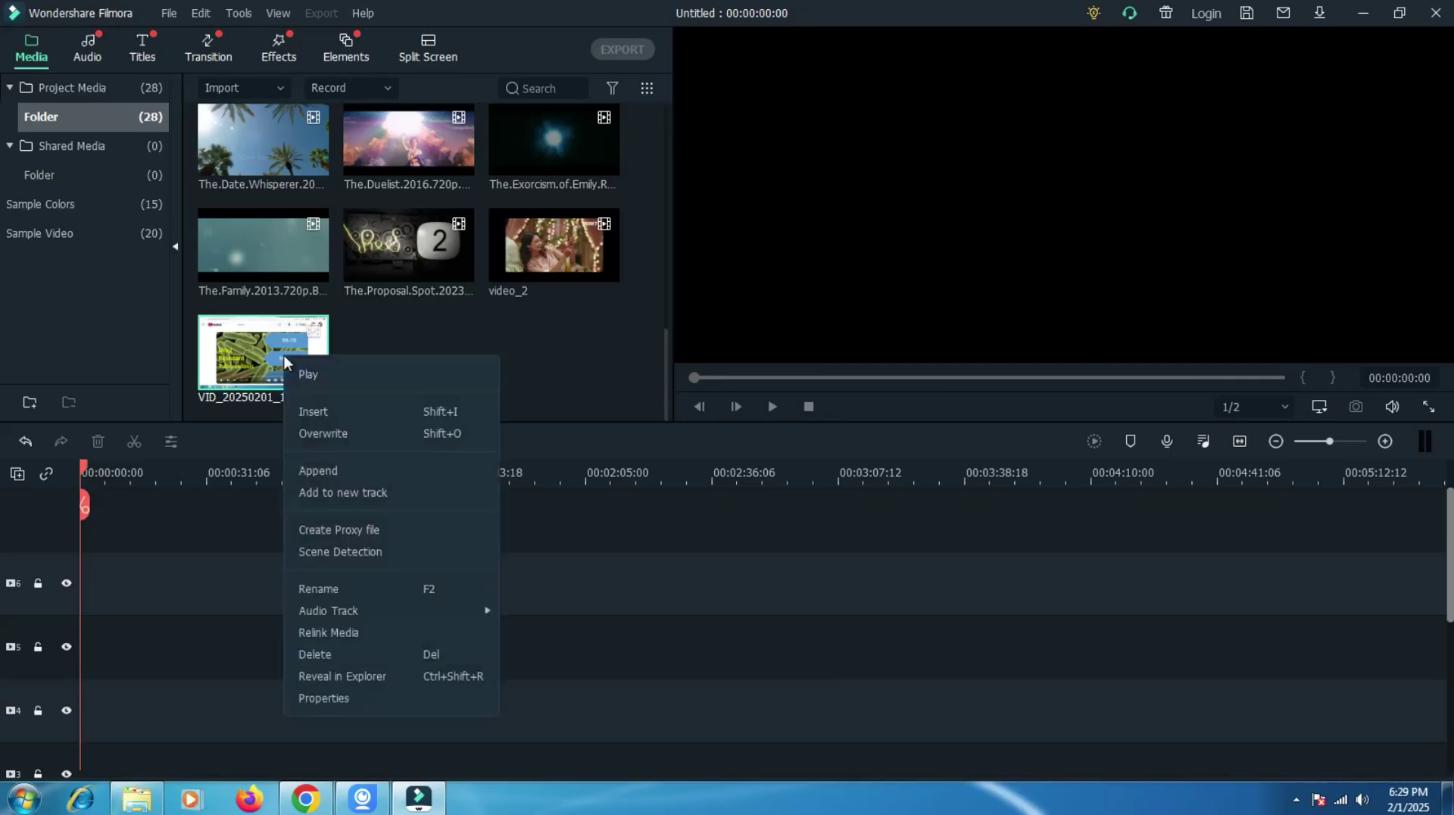
pyautogui.click(356, 656)
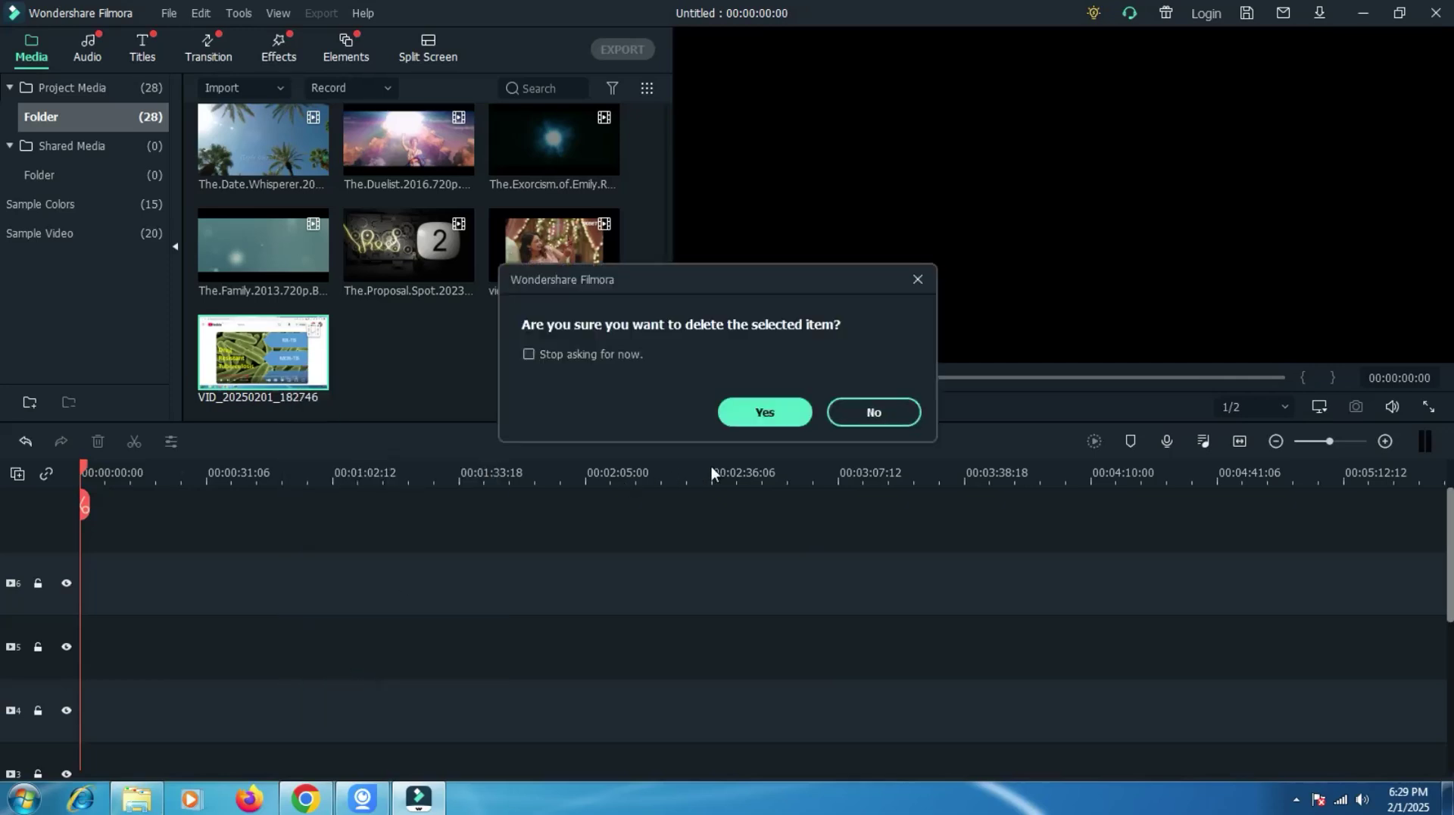
pyautogui.click(776, 423)
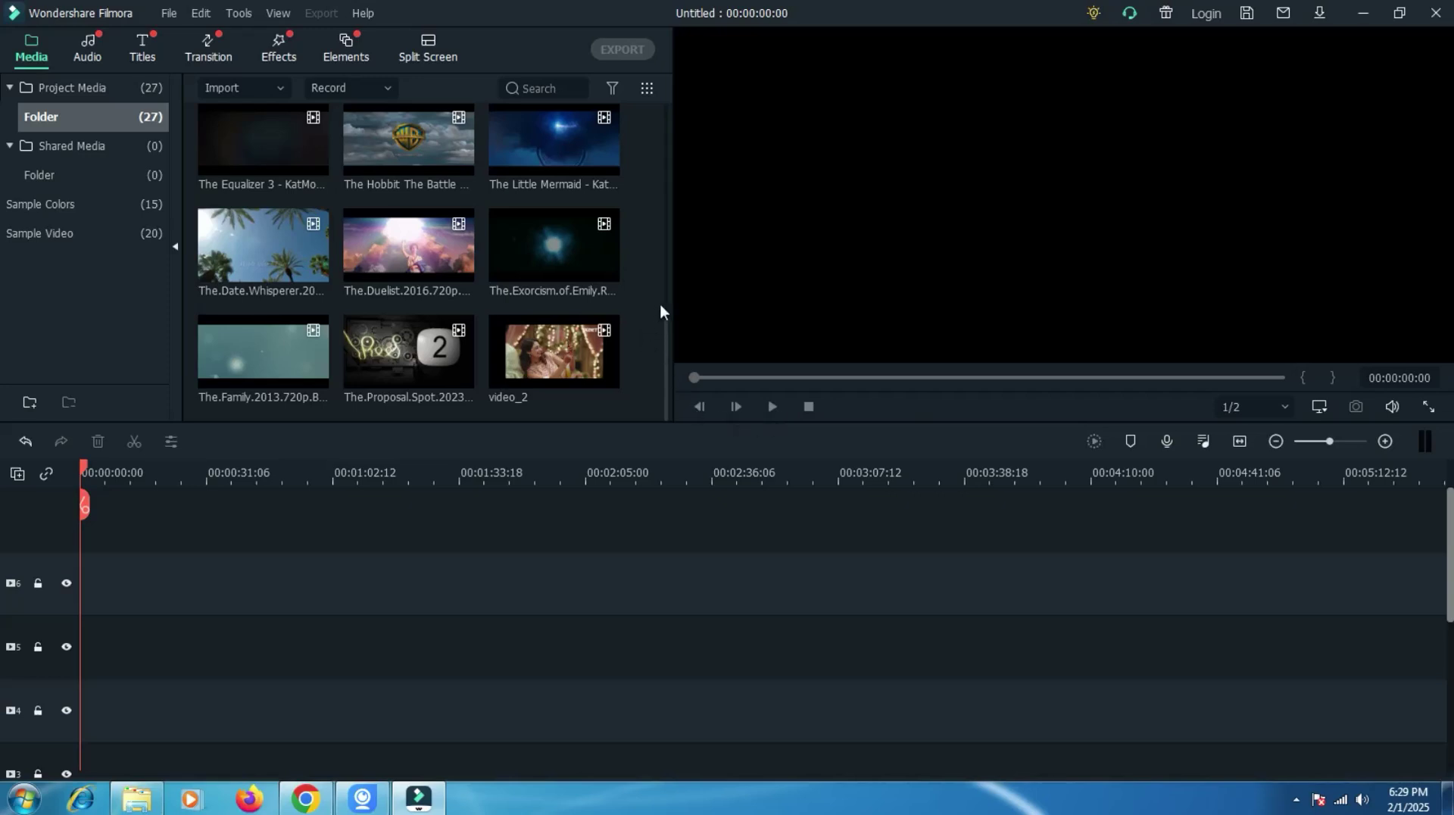
pyautogui.click(1296, 801)
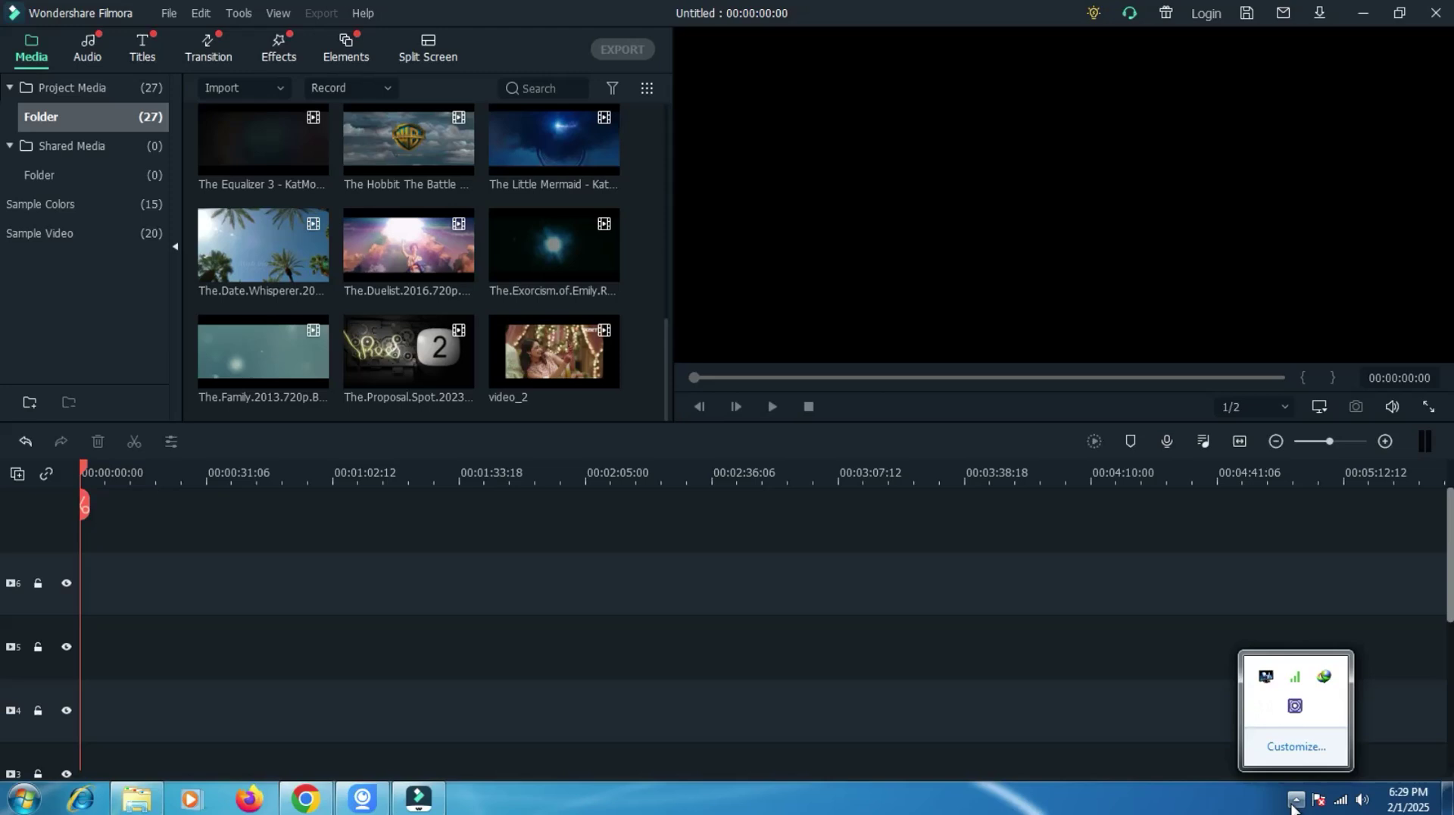
pyautogui.click(1295, 707)
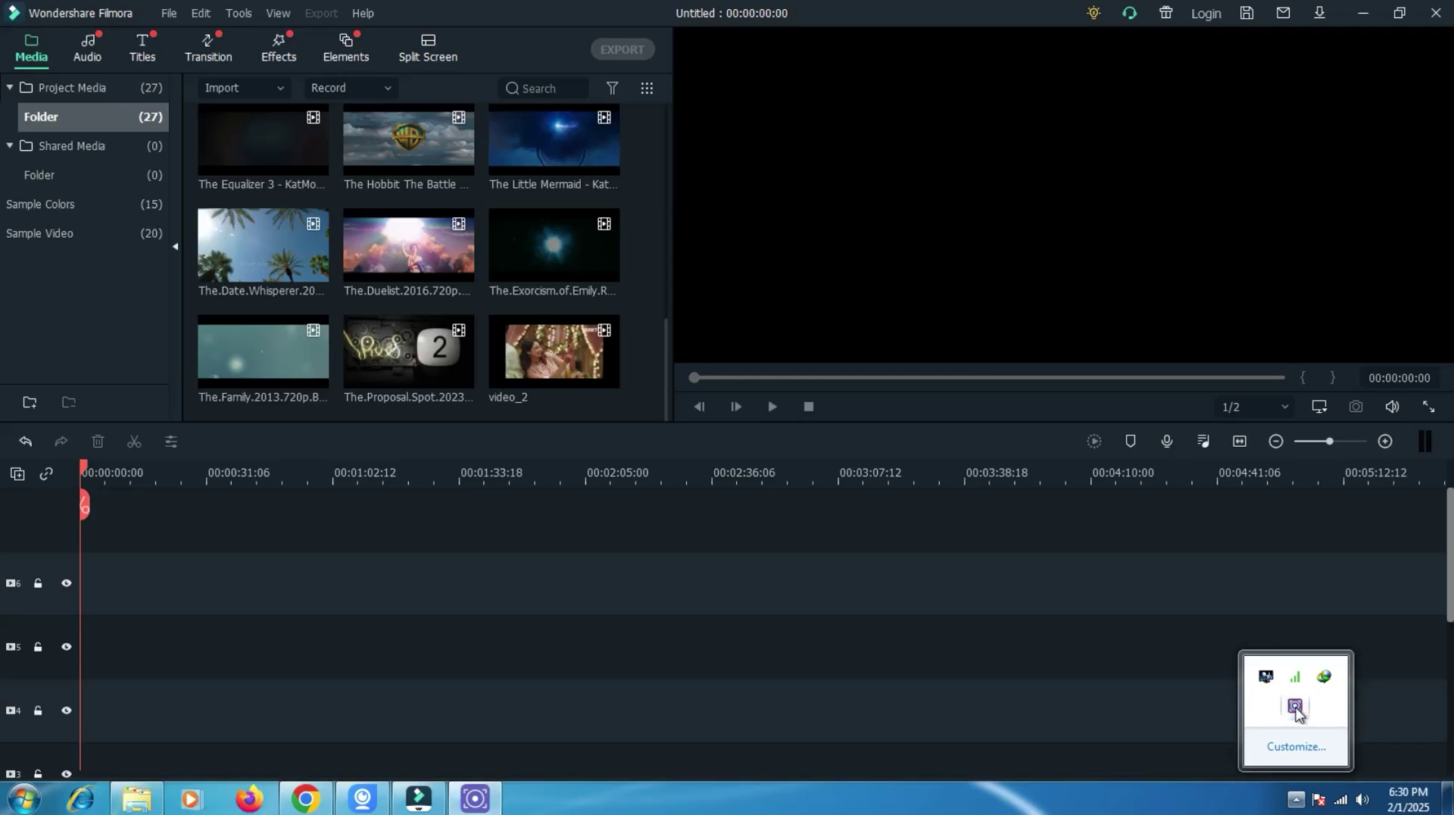
pyautogui.click(1211, 774)
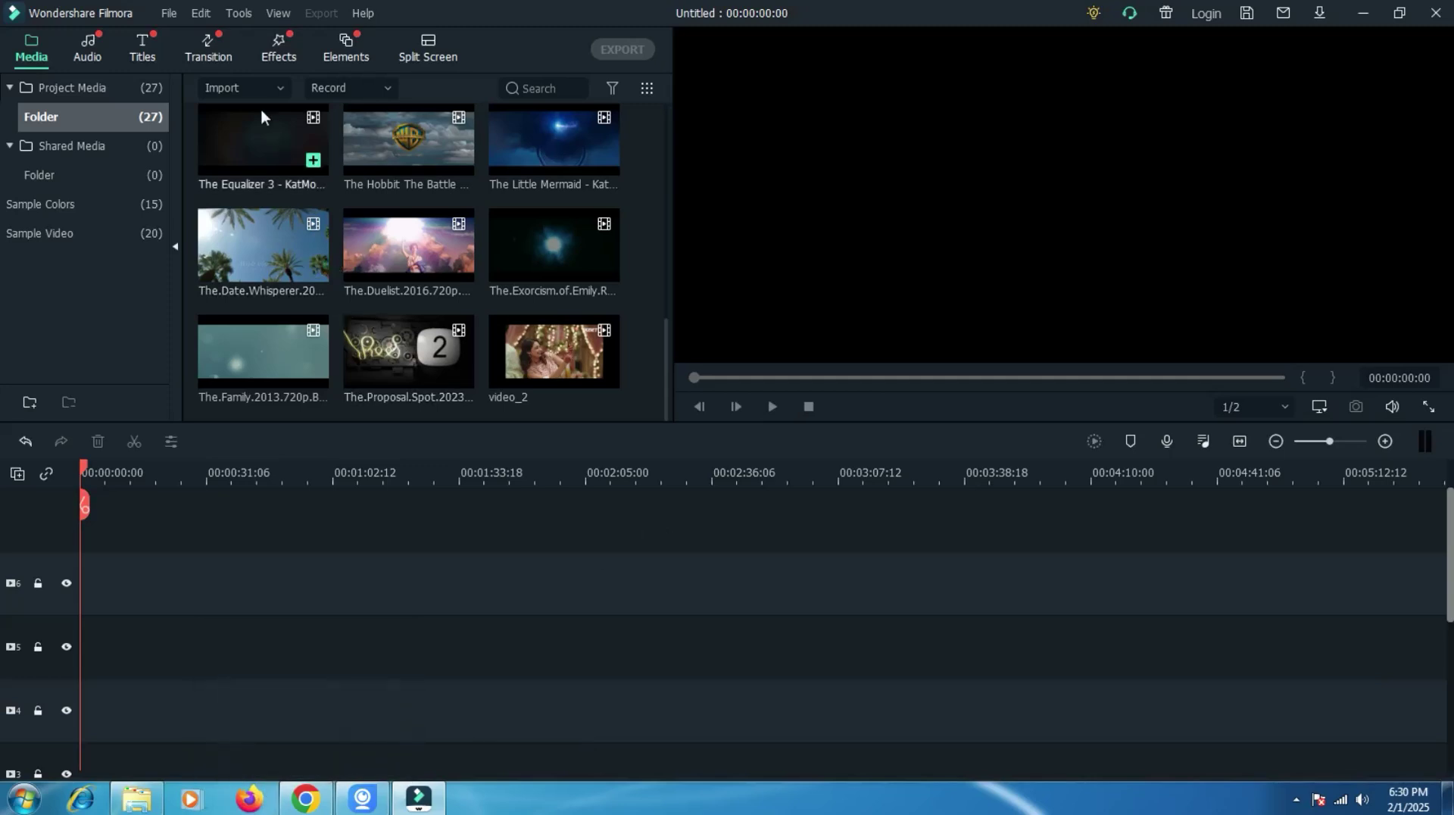
# Set up a voiceover recording with Microphone (e2eSoft iVCam) as the device and Input Audio as the input.
pyautogui.click(168, 13)
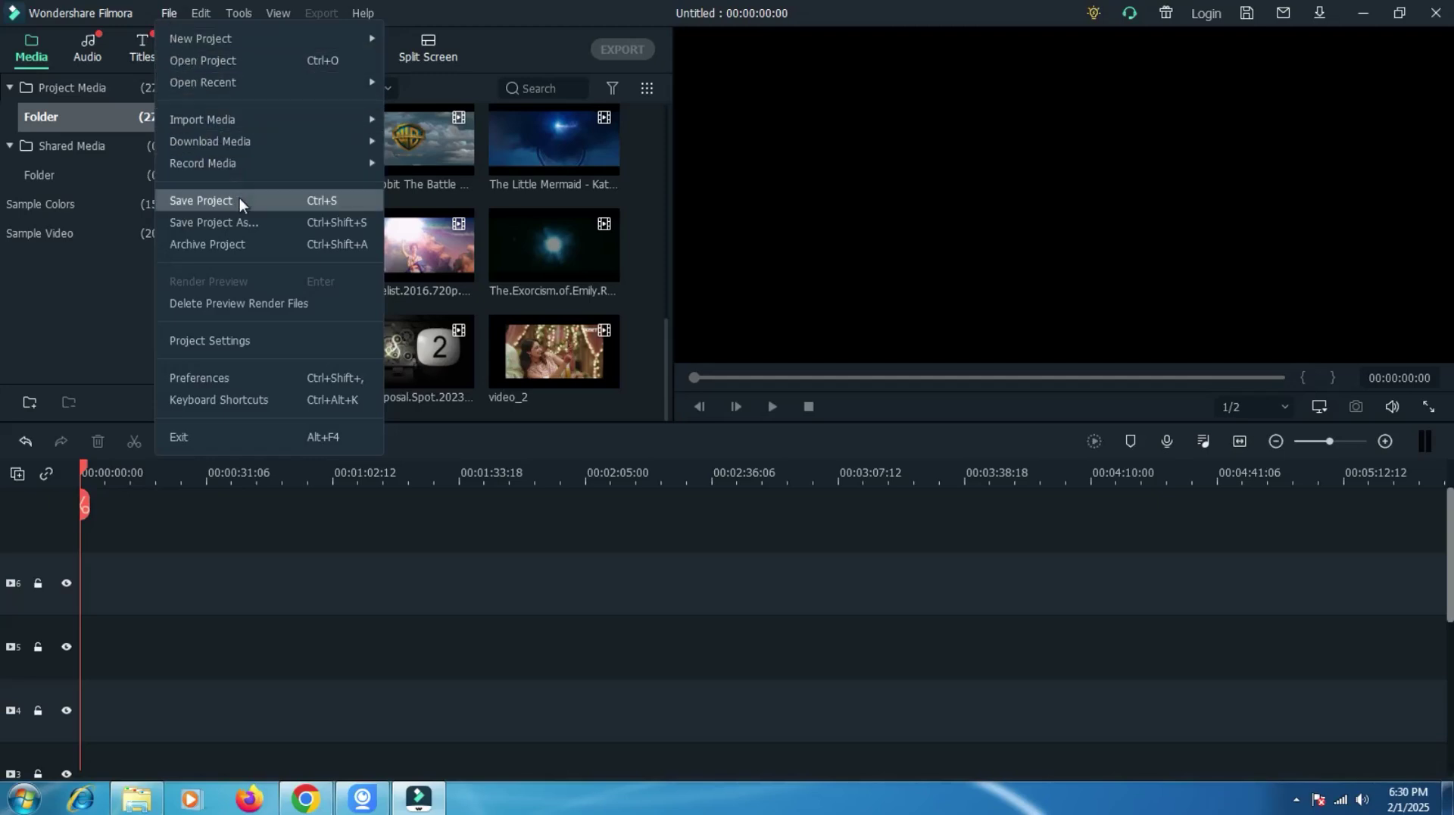
pyautogui.moveTo(248, 165)
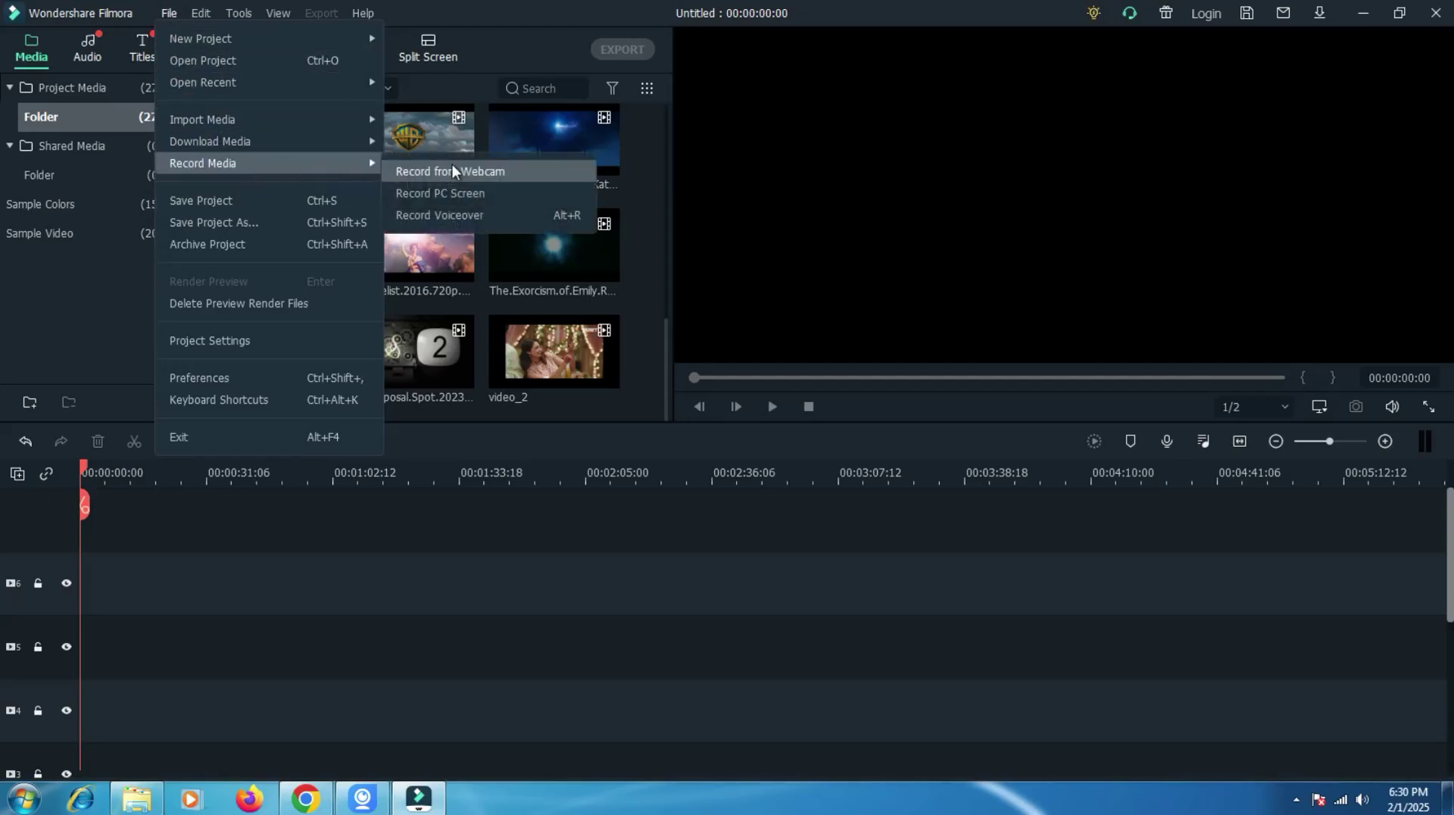
pyautogui.click(481, 216)
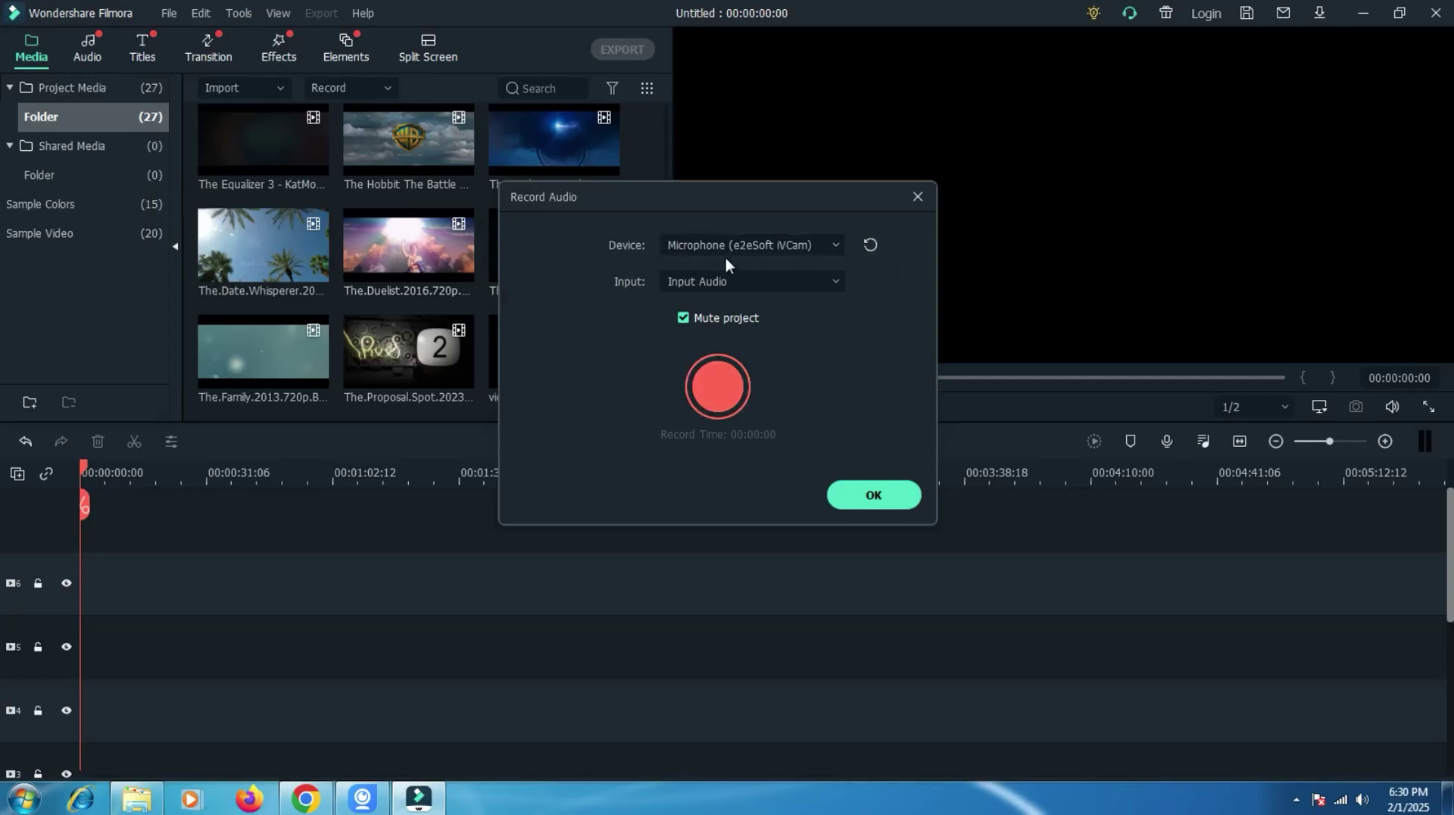
pyautogui.click(826, 247)
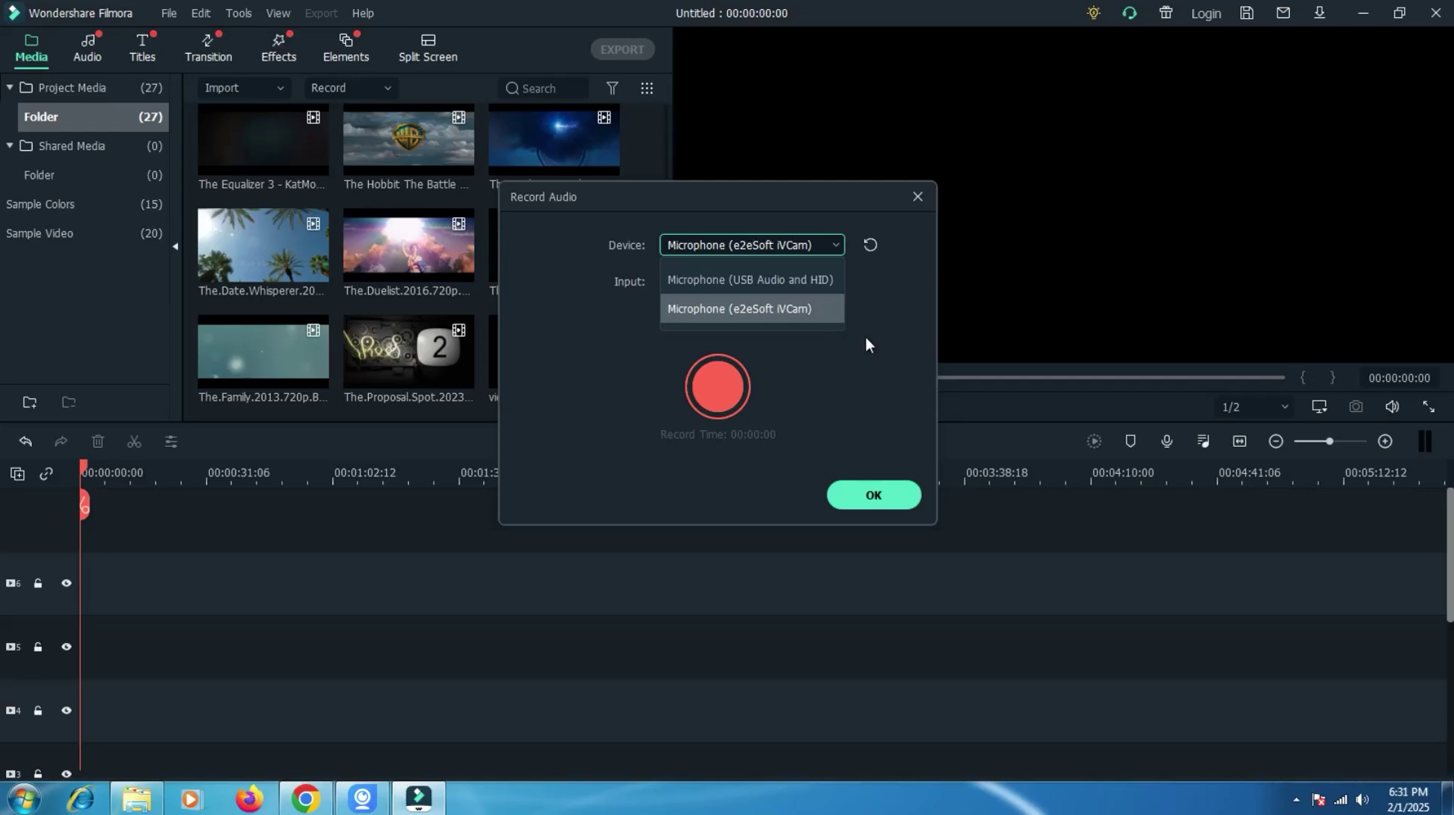
pyautogui.click(765, 309)
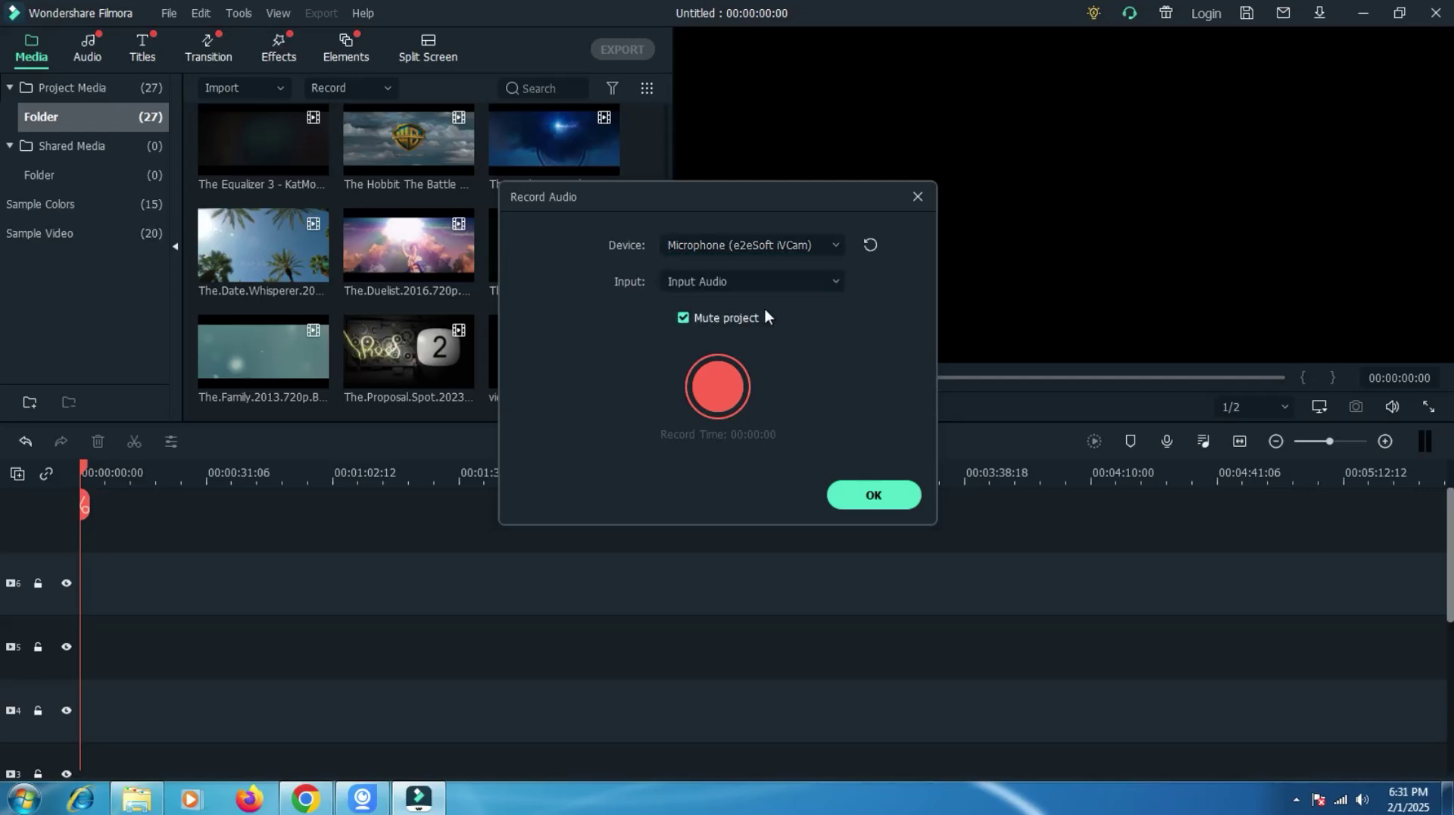
pyautogui.click(705, 284)
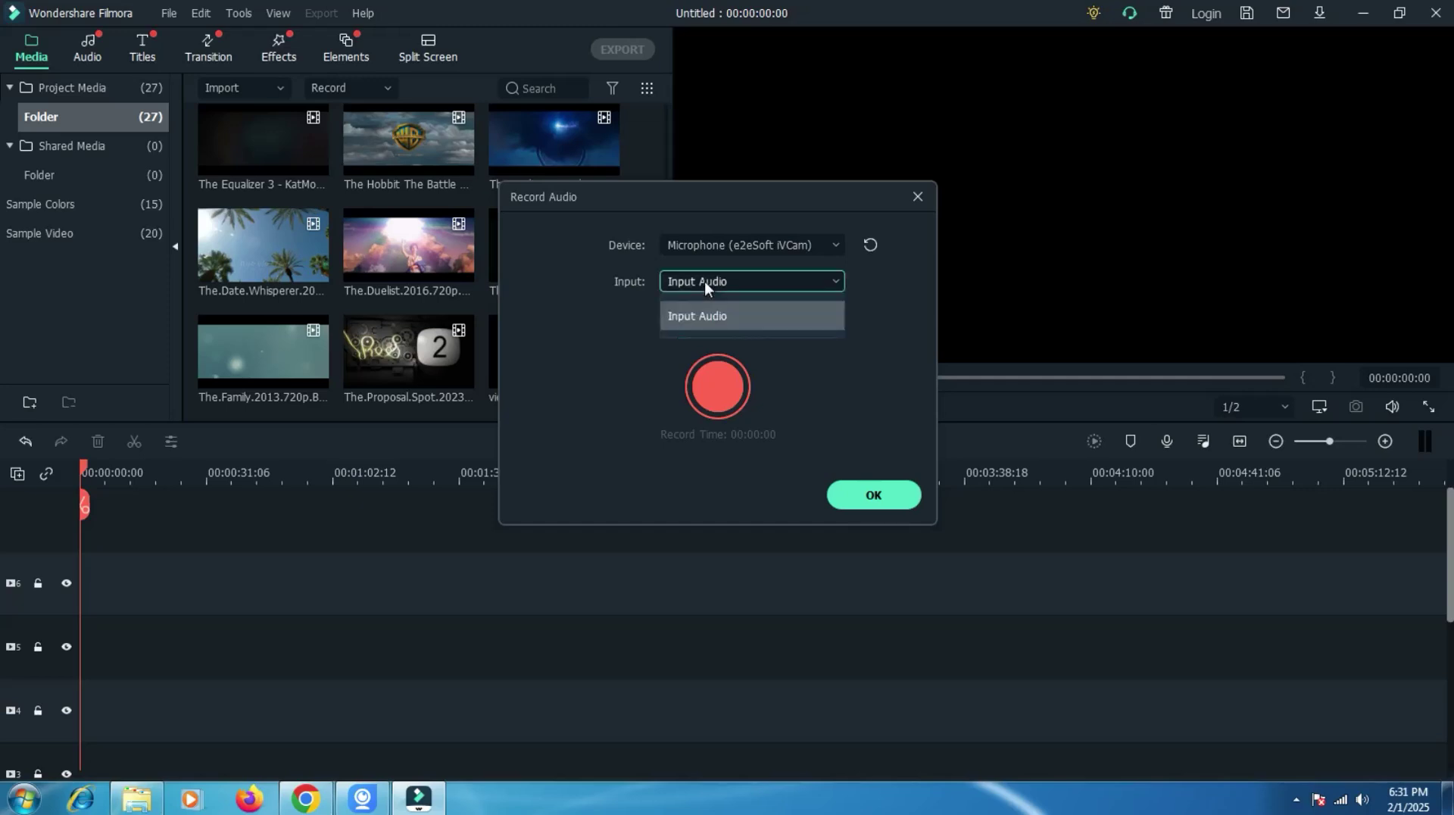
pyautogui.click(705, 280)
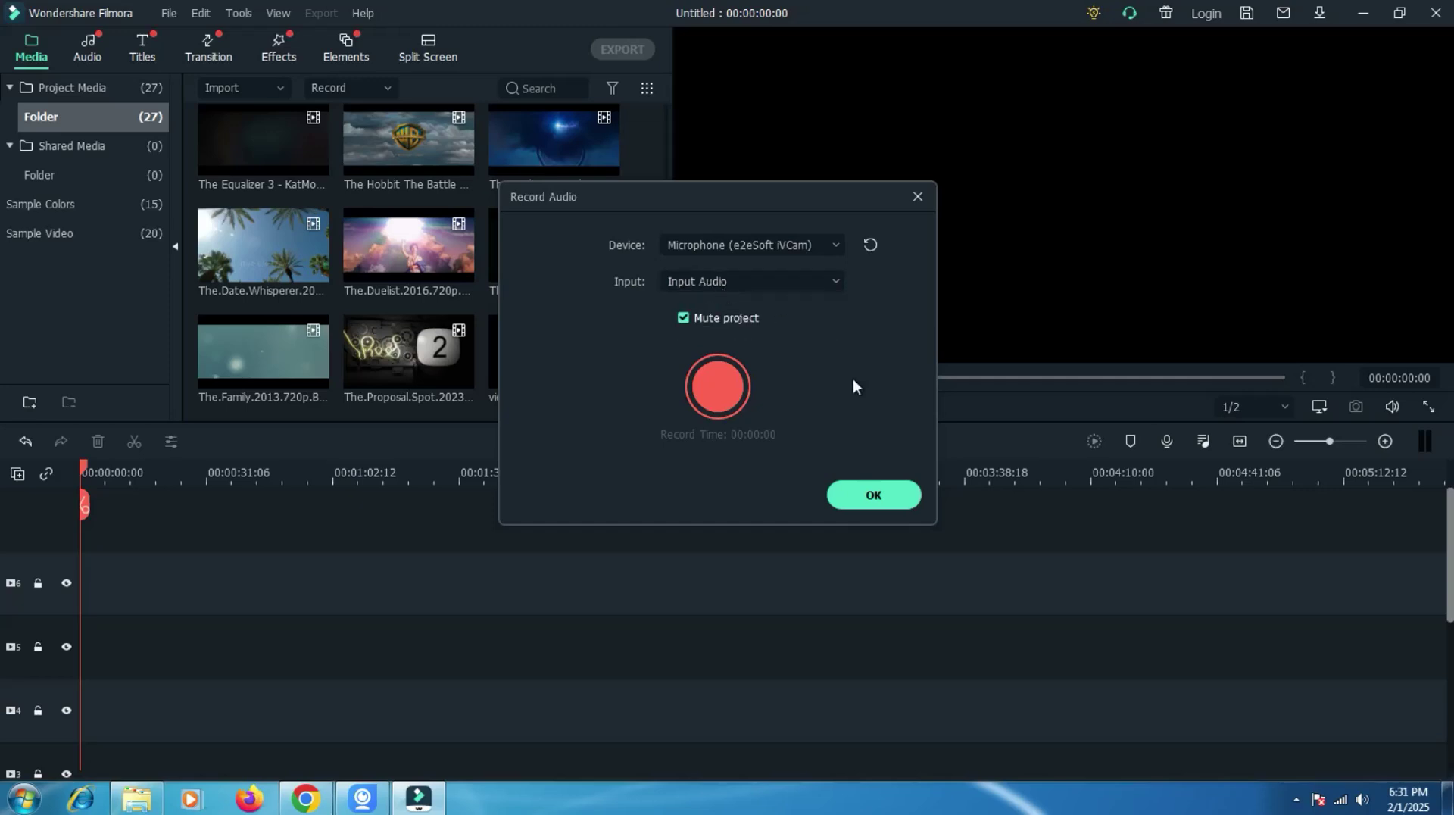
# Record a voiceover of about 44 seconds onto the audio track and finish the audio recording.
pyautogui.click(733, 389)
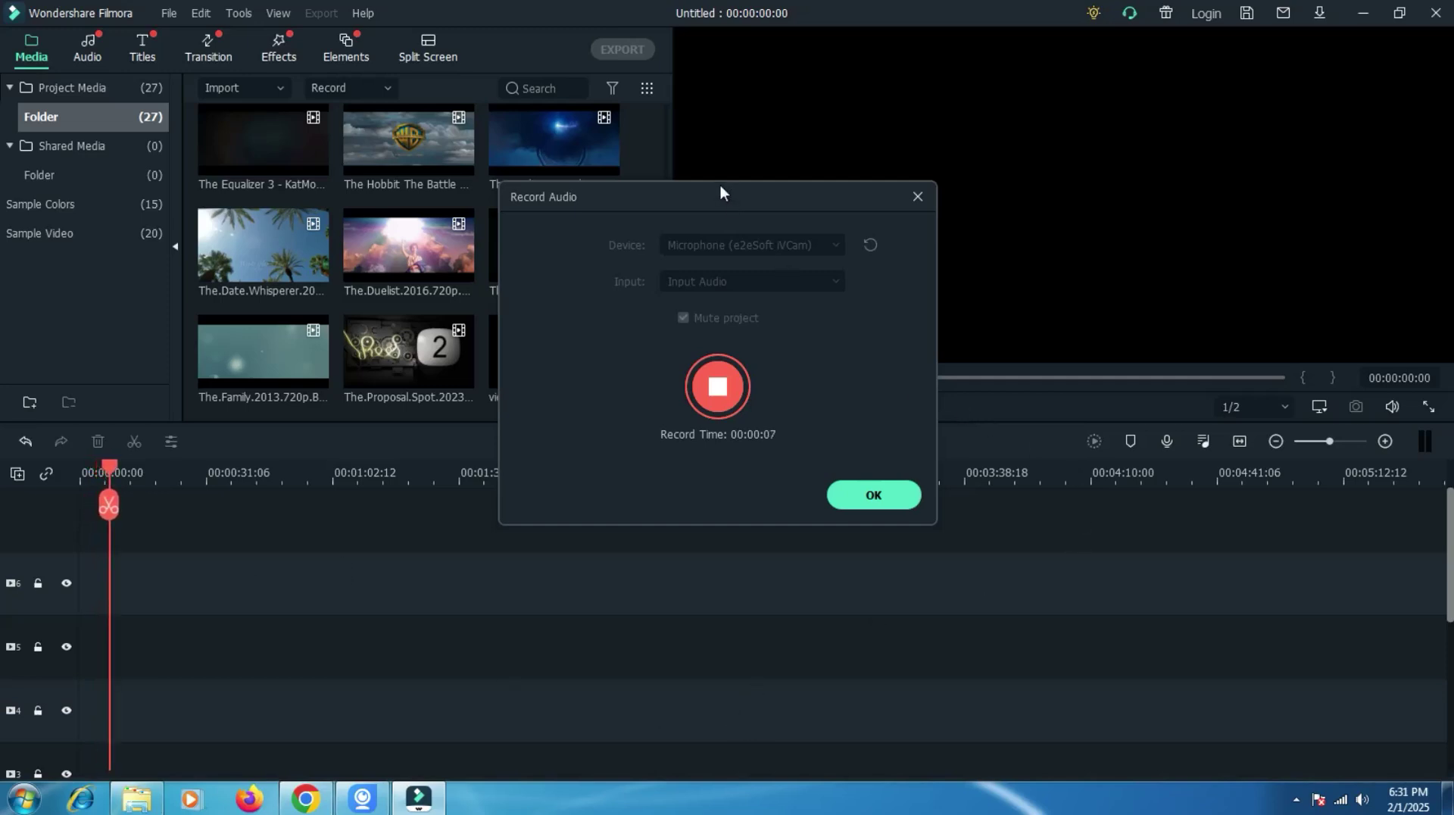
pyautogui.moveTo(720, 189); pyautogui.dragTo(932, 193)
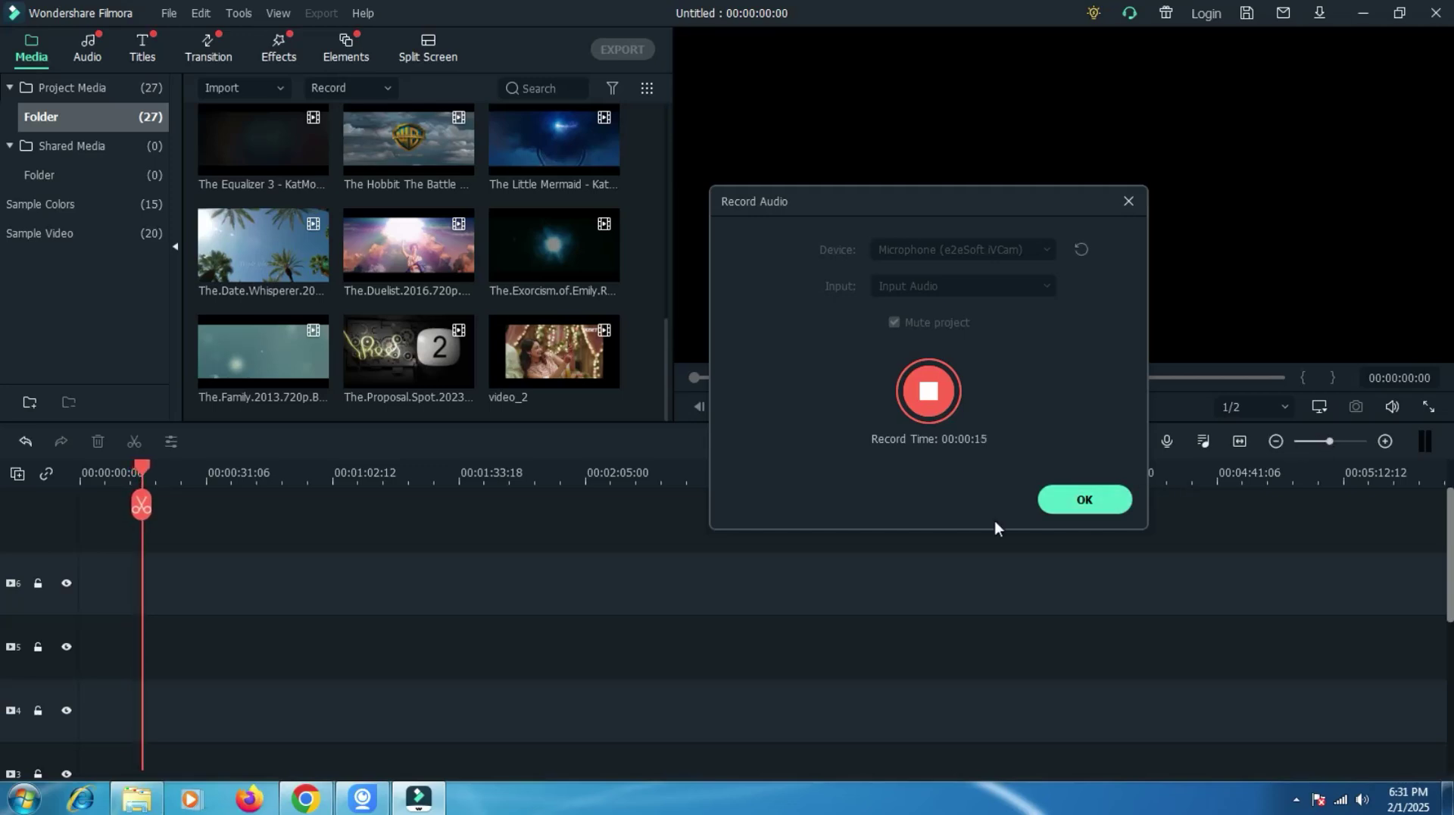
pyautogui.scroll(-5, 225, 579)
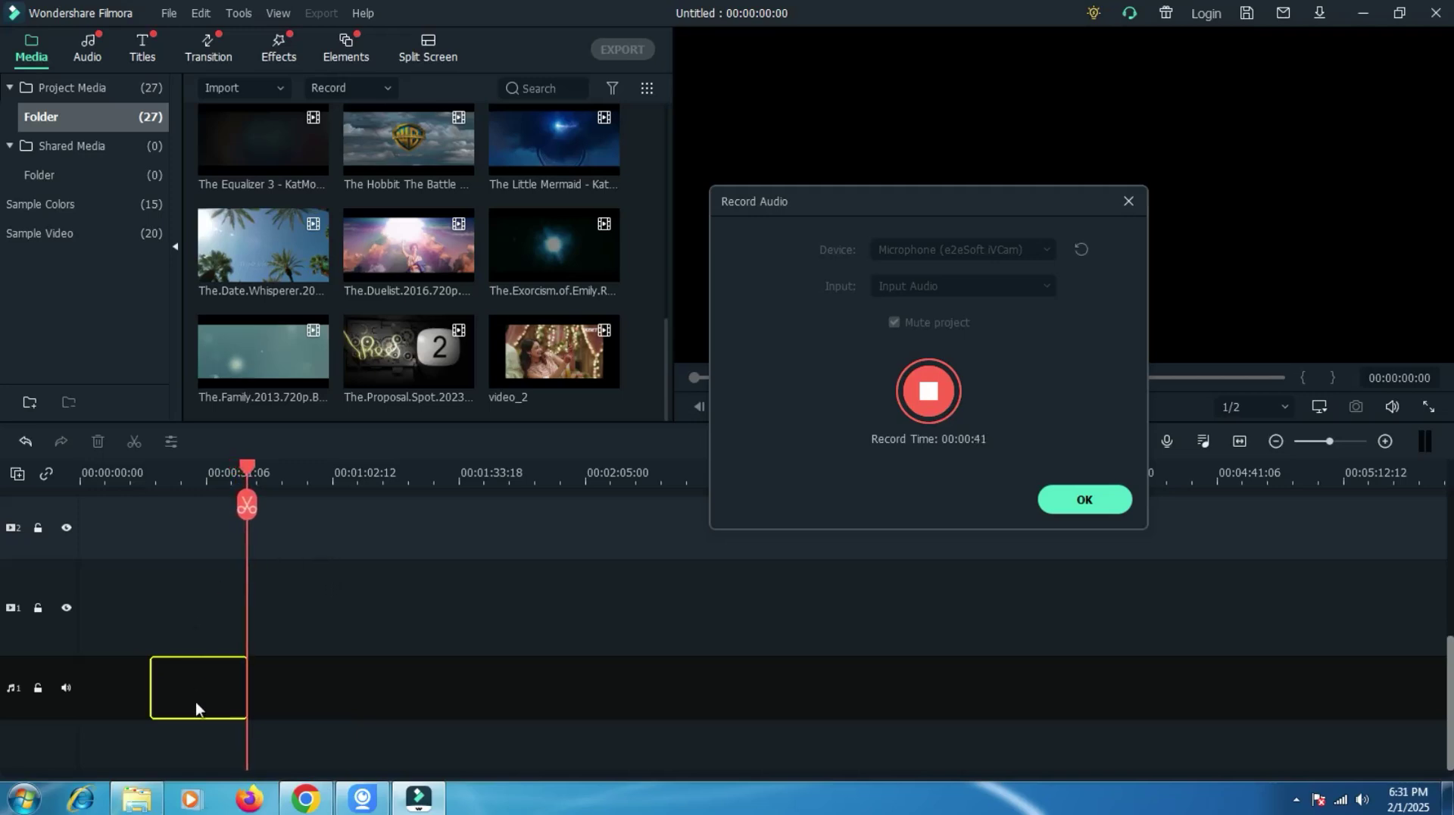
pyautogui.click(932, 393)
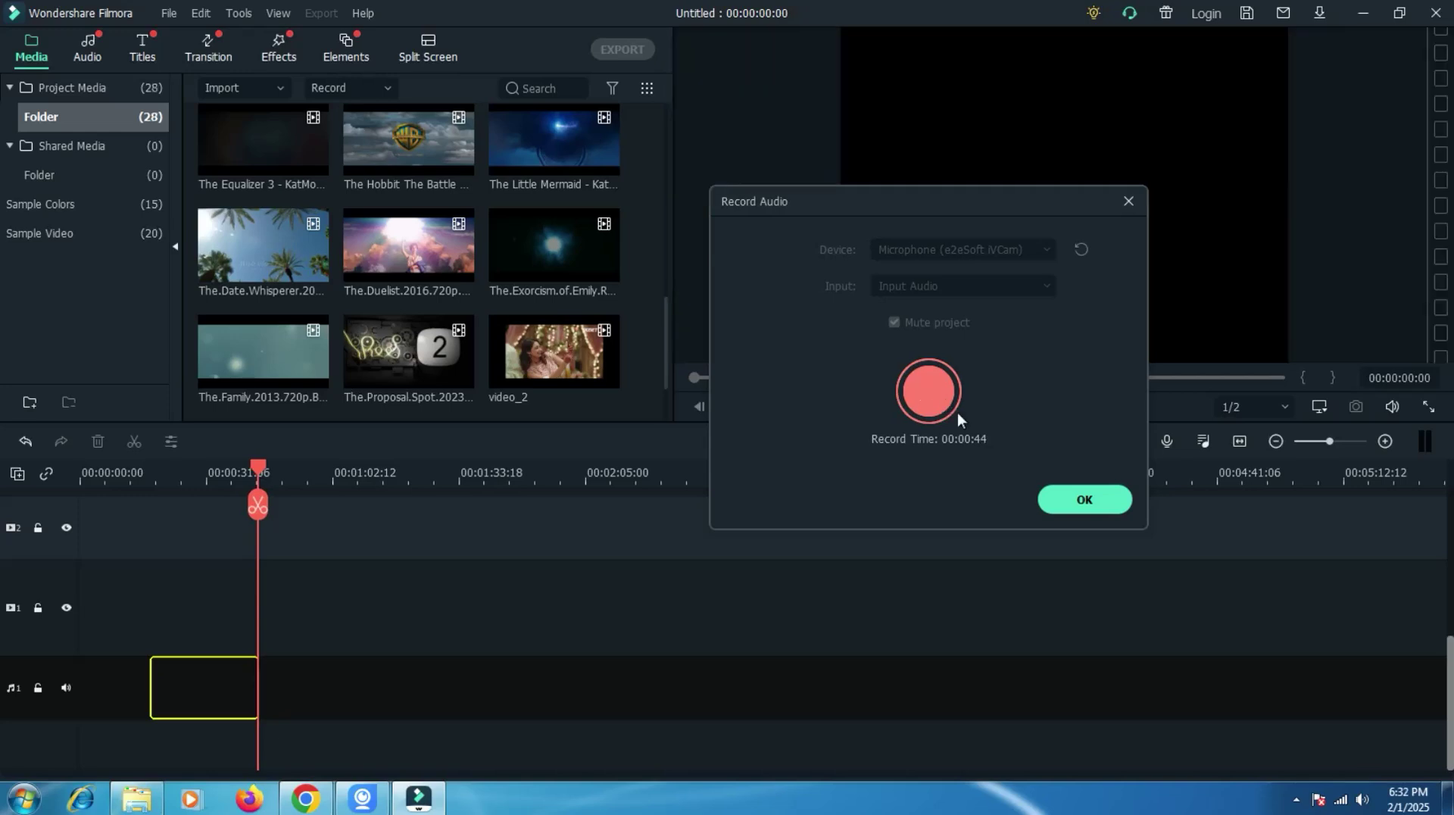
pyautogui.click(1091, 500)
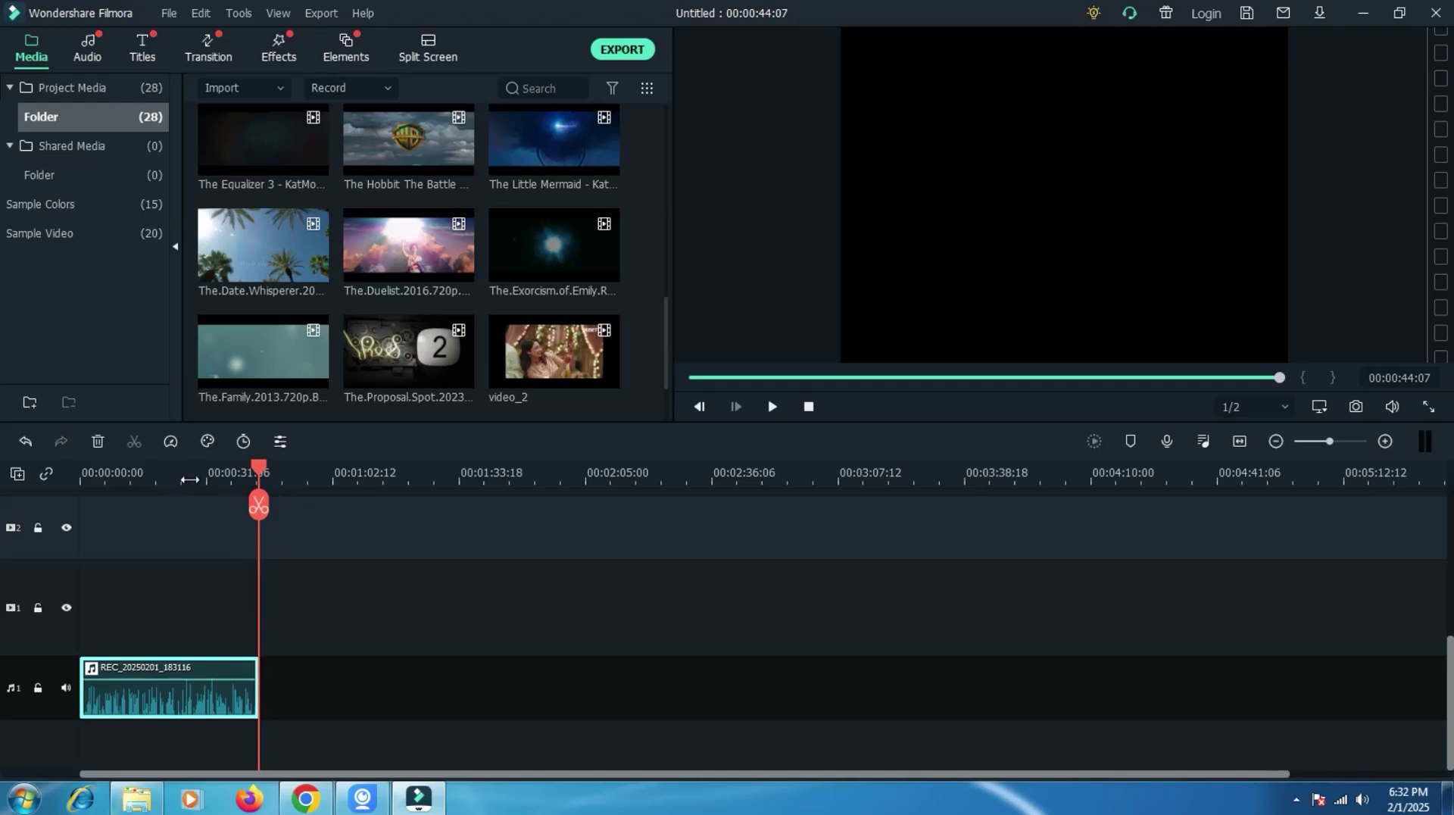
# Play back the recorded voiceover from about 22 seconds to its end and delete the clip from the timeline.
pyautogui.moveTo(190, 480); pyautogui.dragTo(171, 468)
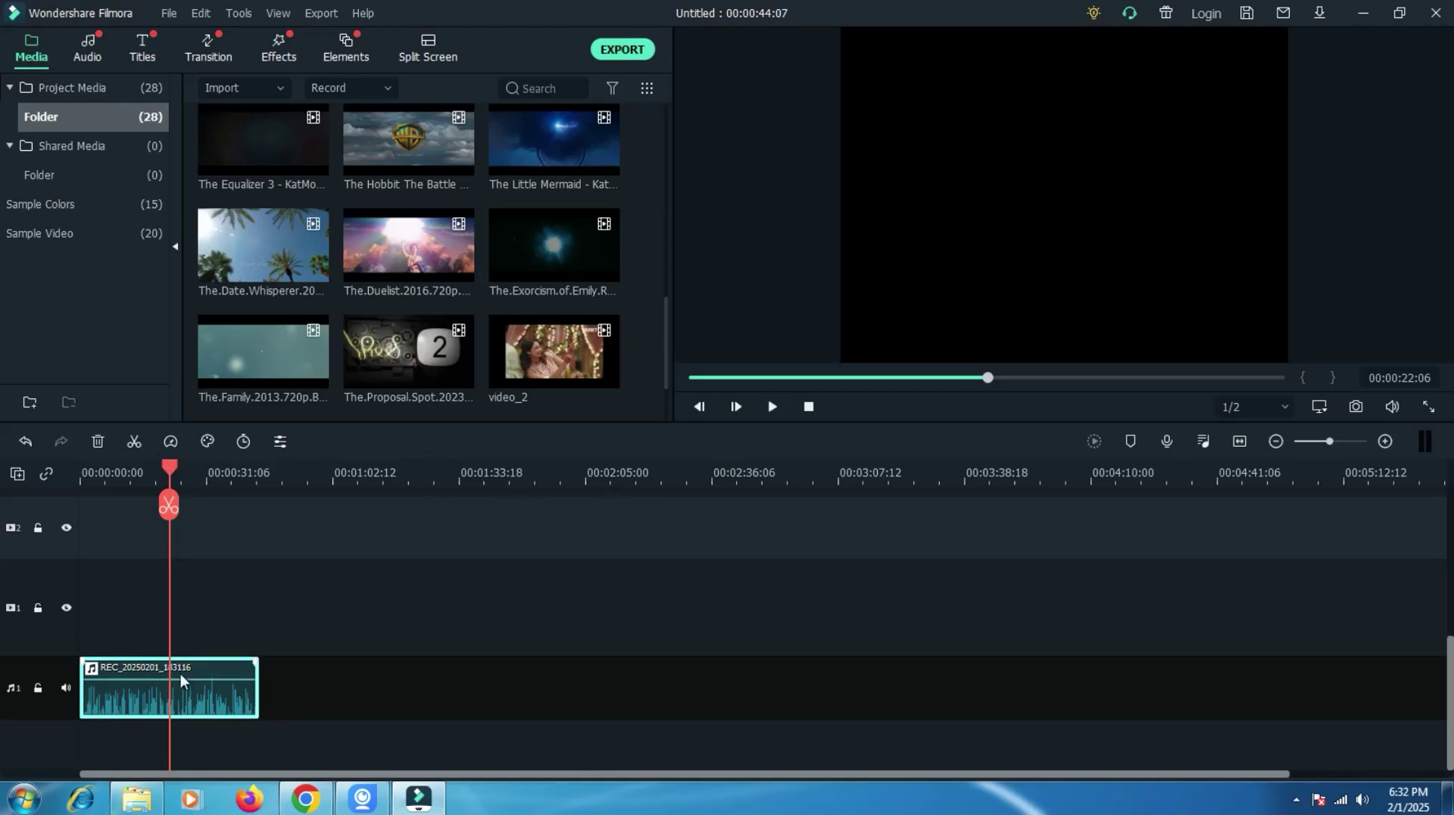
pyautogui.click(767, 407)
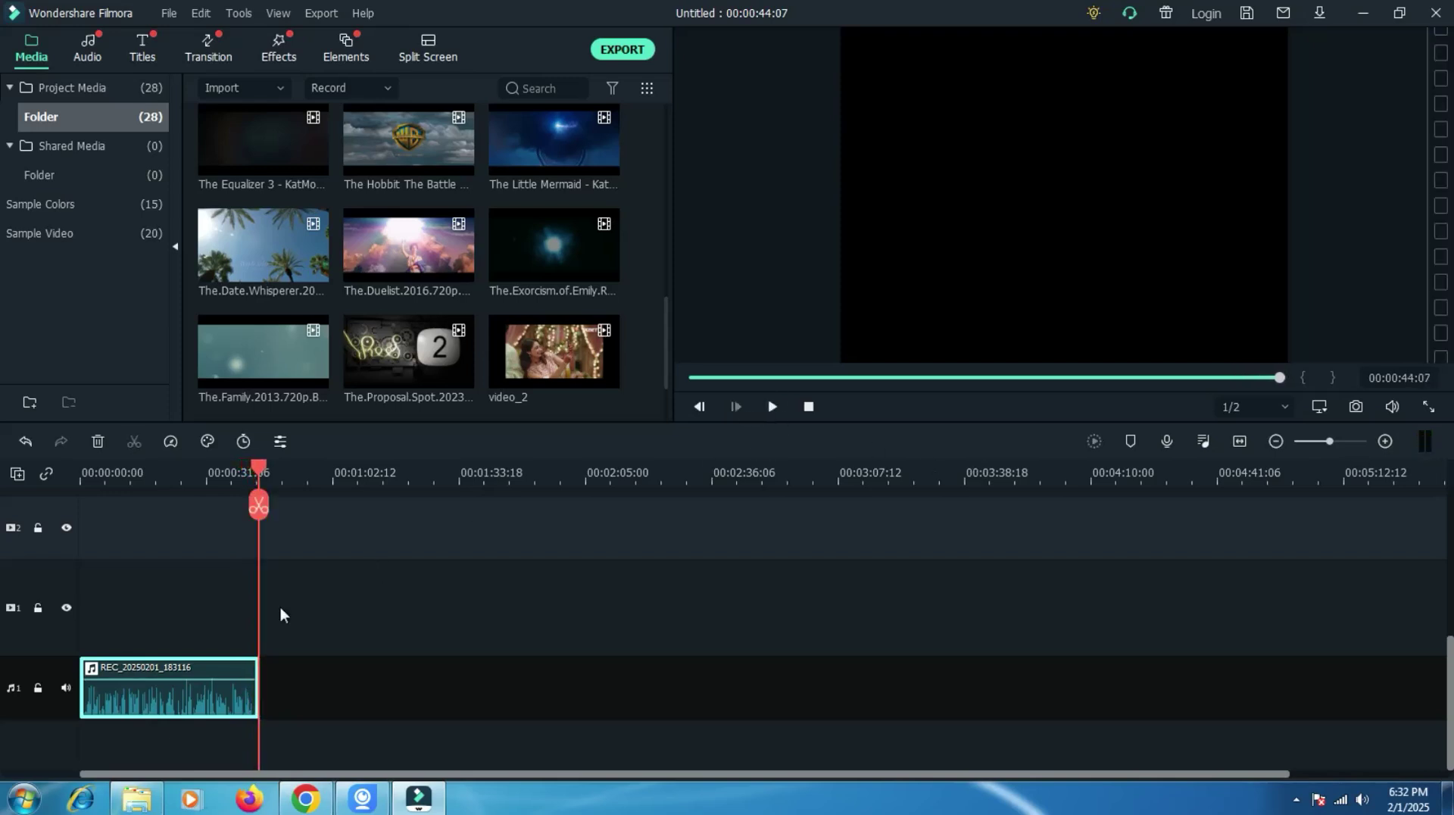
pyautogui.rightClick(165, 688)
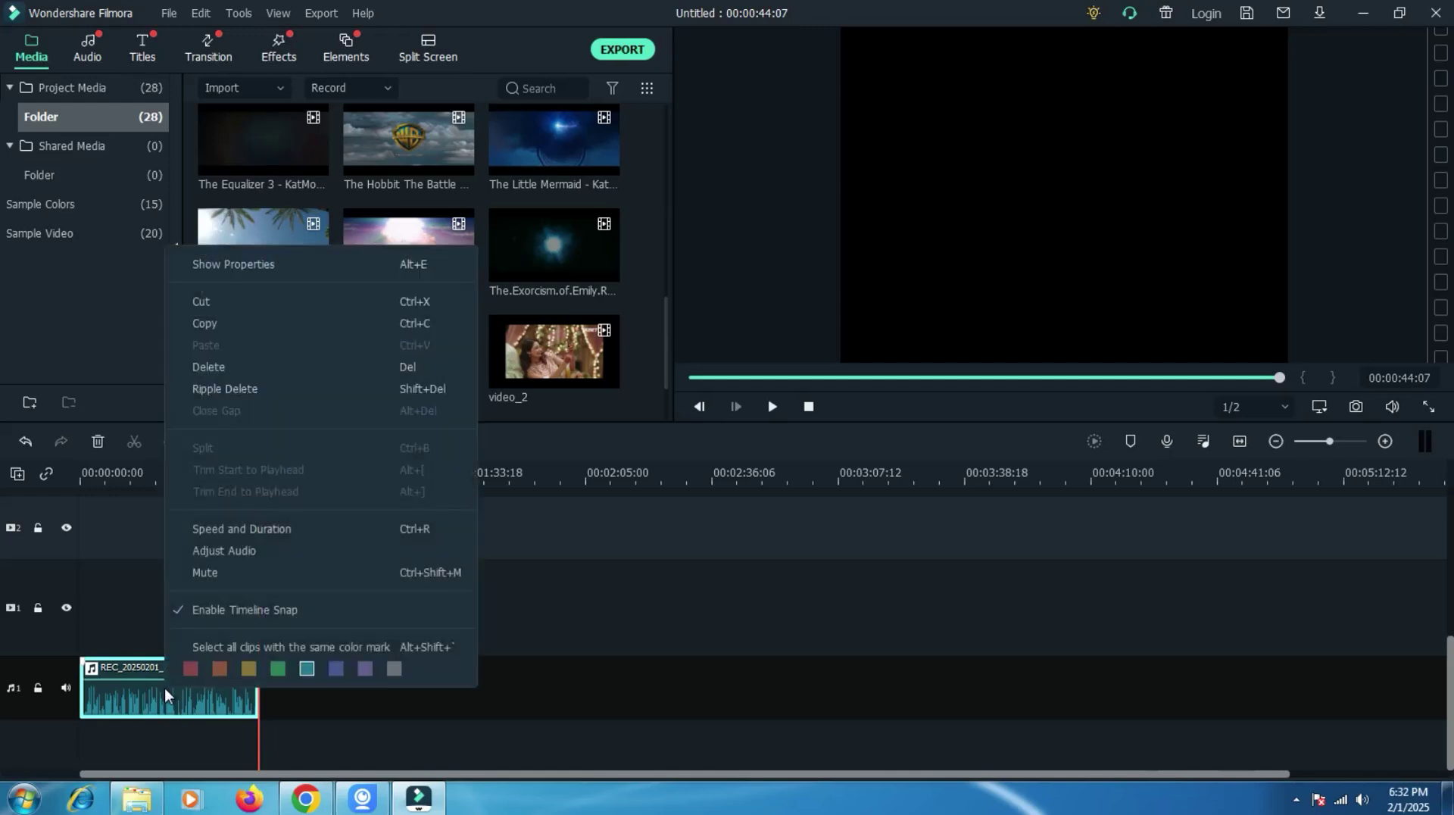
pyautogui.click(221, 366)
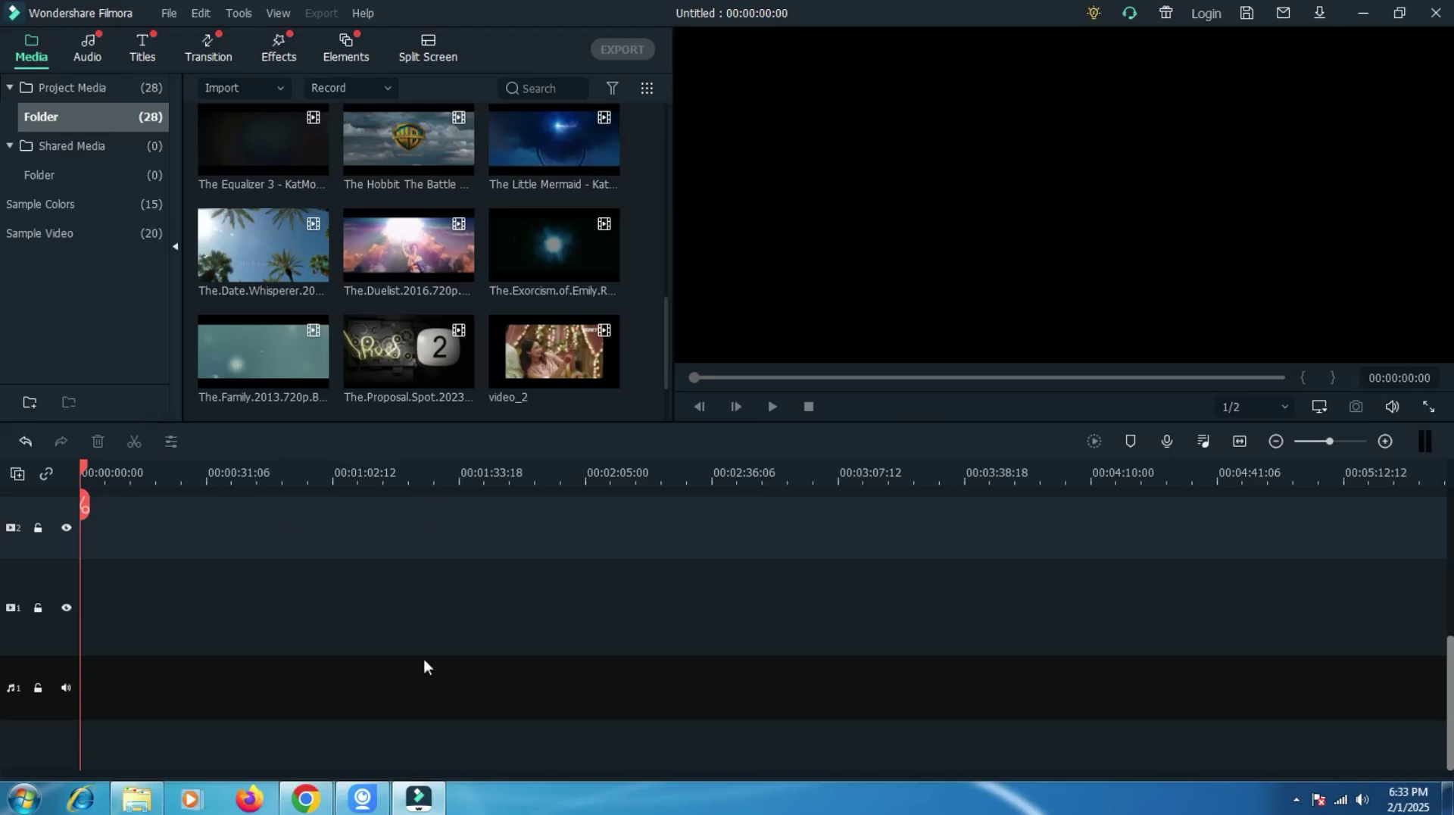
pyautogui.moveTo(1451, 705); pyautogui.dragTo(1437, 551)
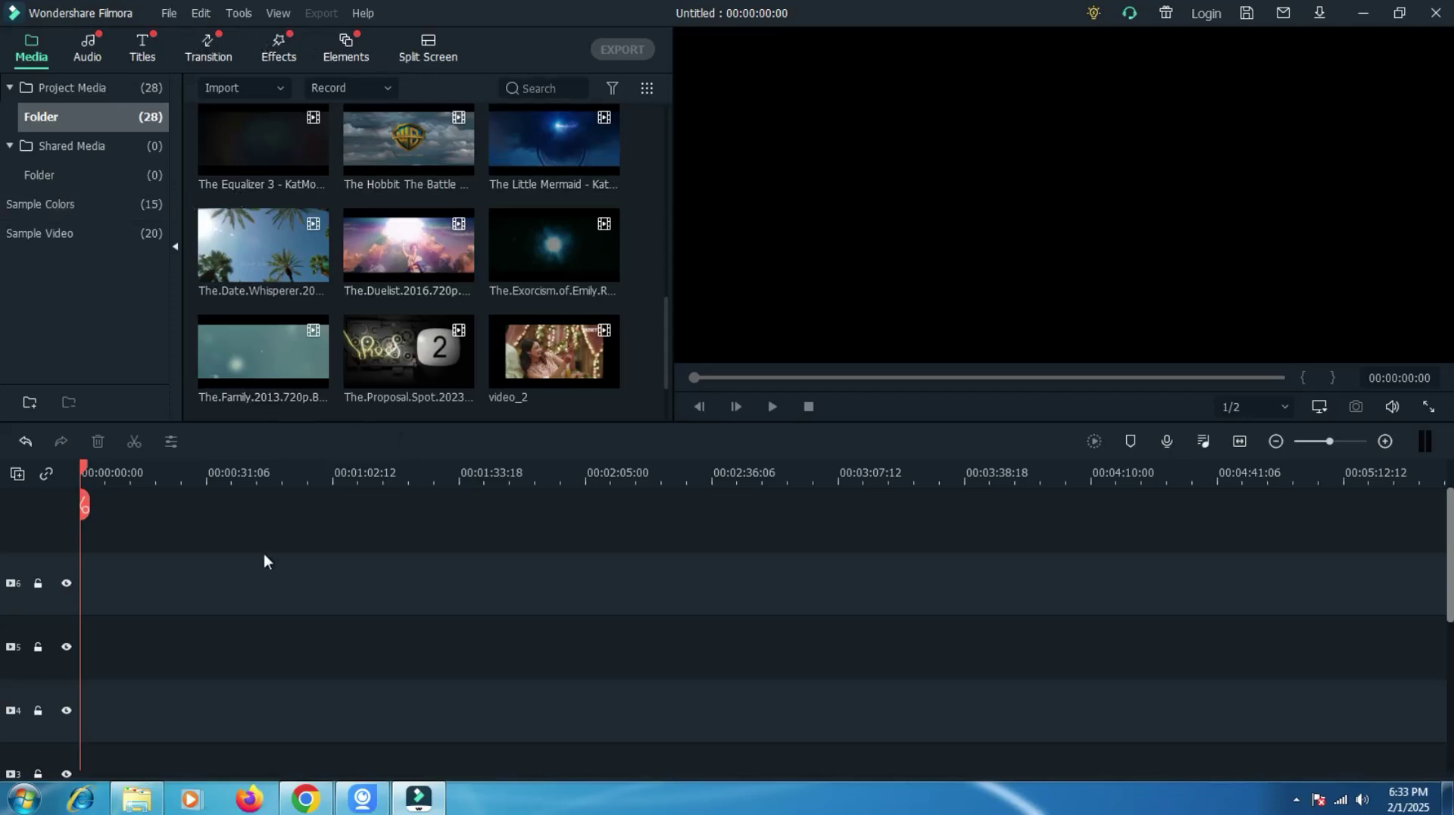
# Review the Record Media options and the same recording choices offered in the media library.
pyautogui.click(170, 14)
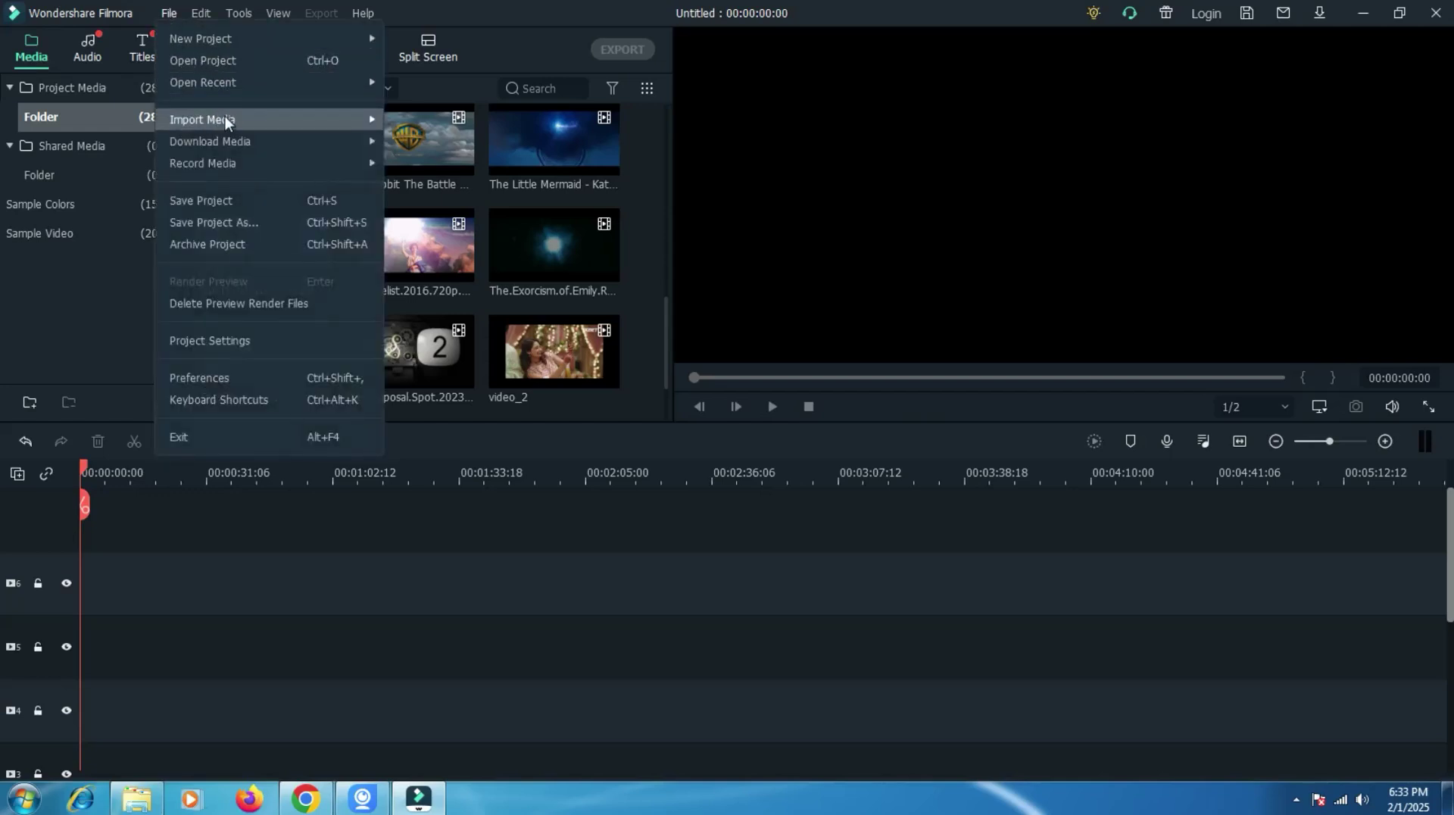
pyautogui.moveTo(230, 165)
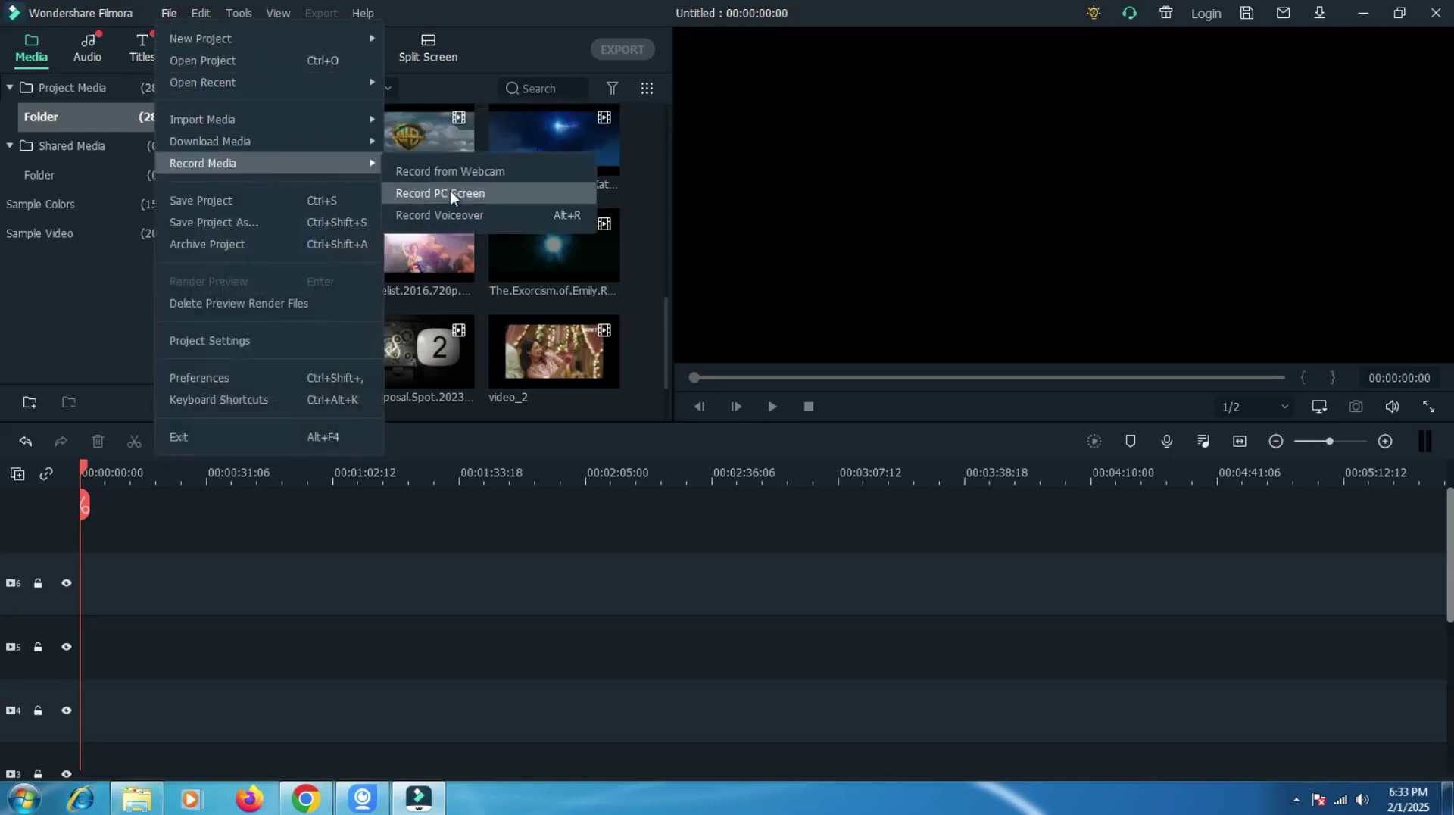
pyautogui.click(530, 599)
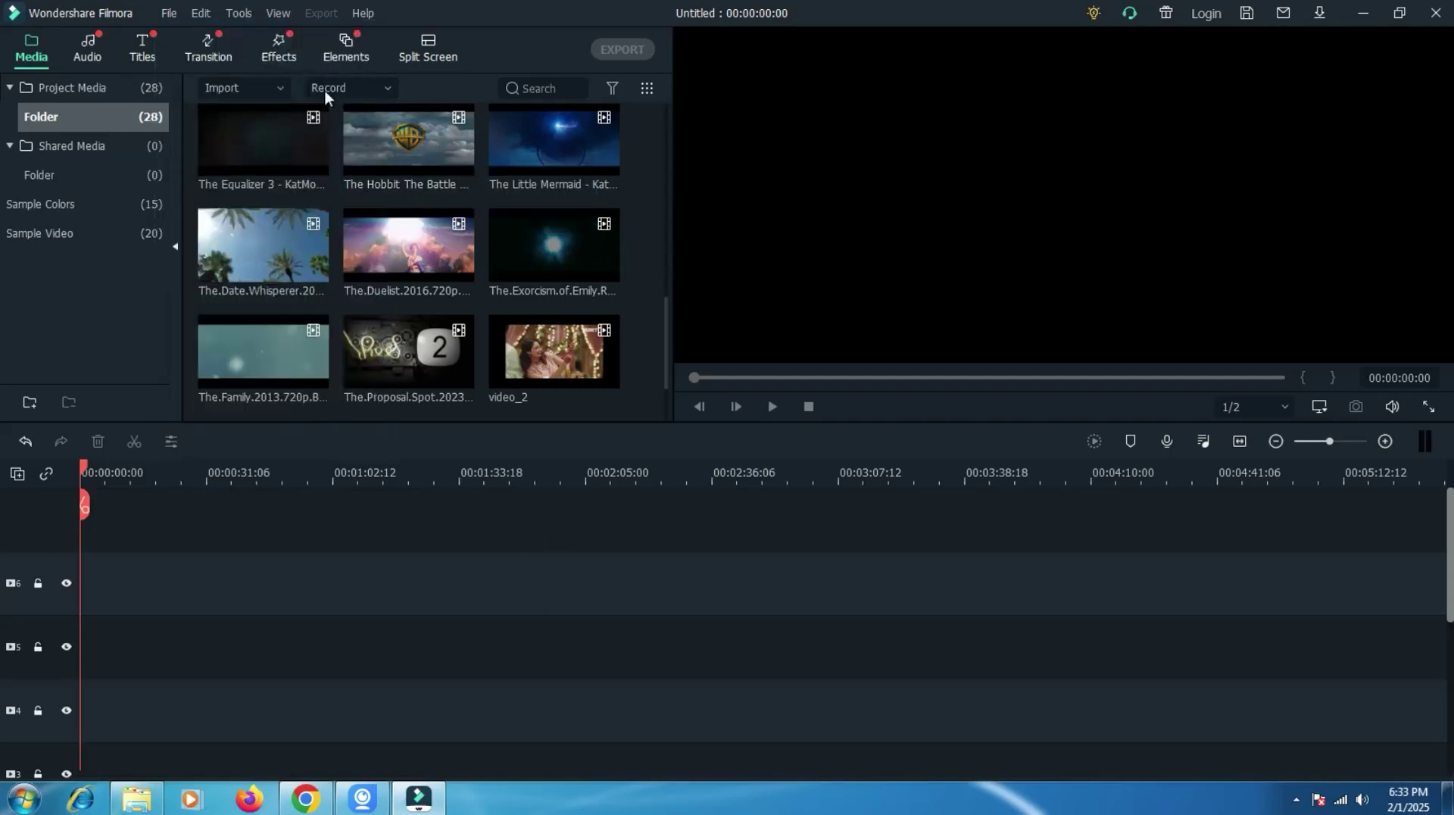
pyautogui.click(375, 91)
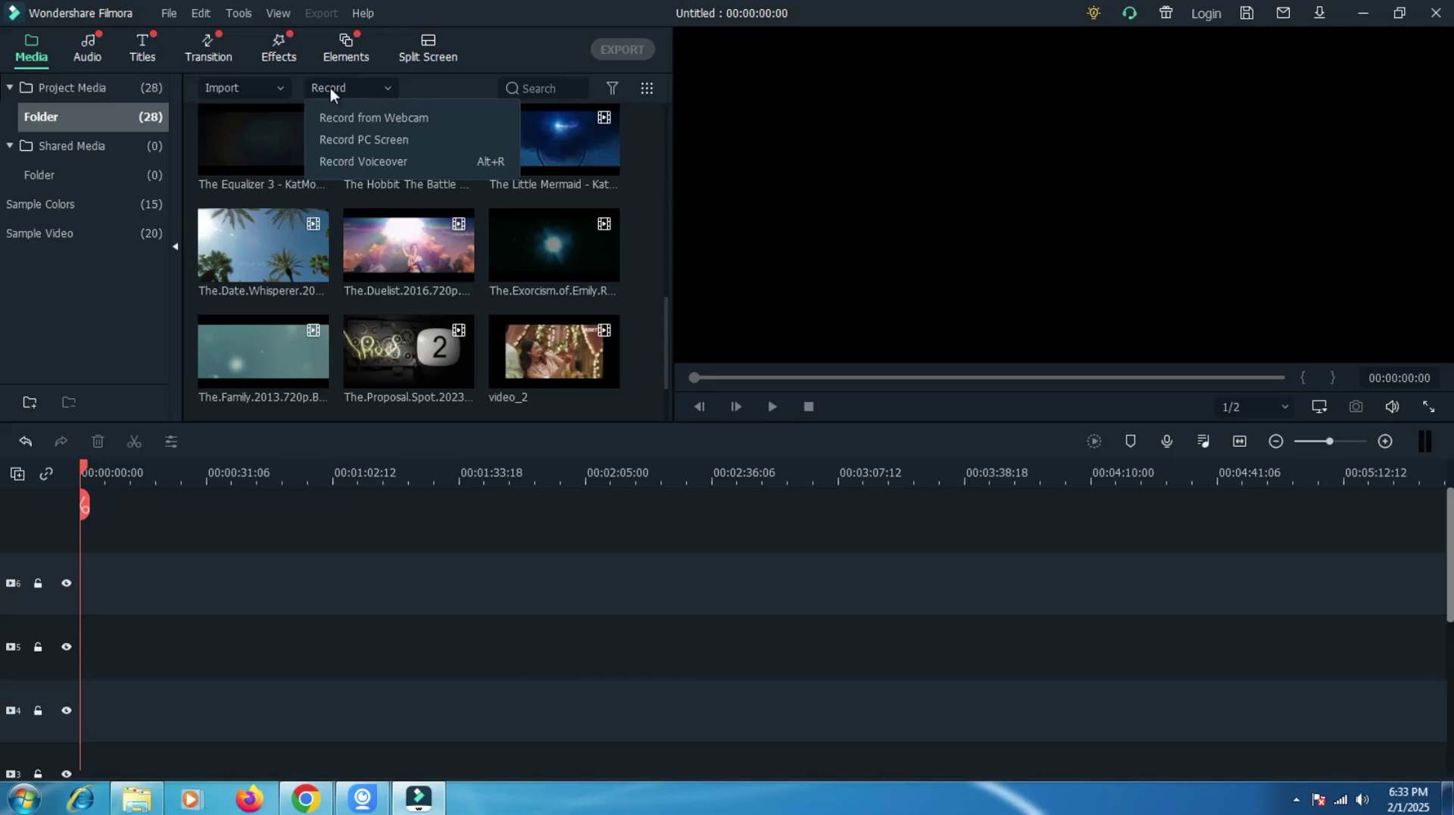
pyautogui.click(372, 89)
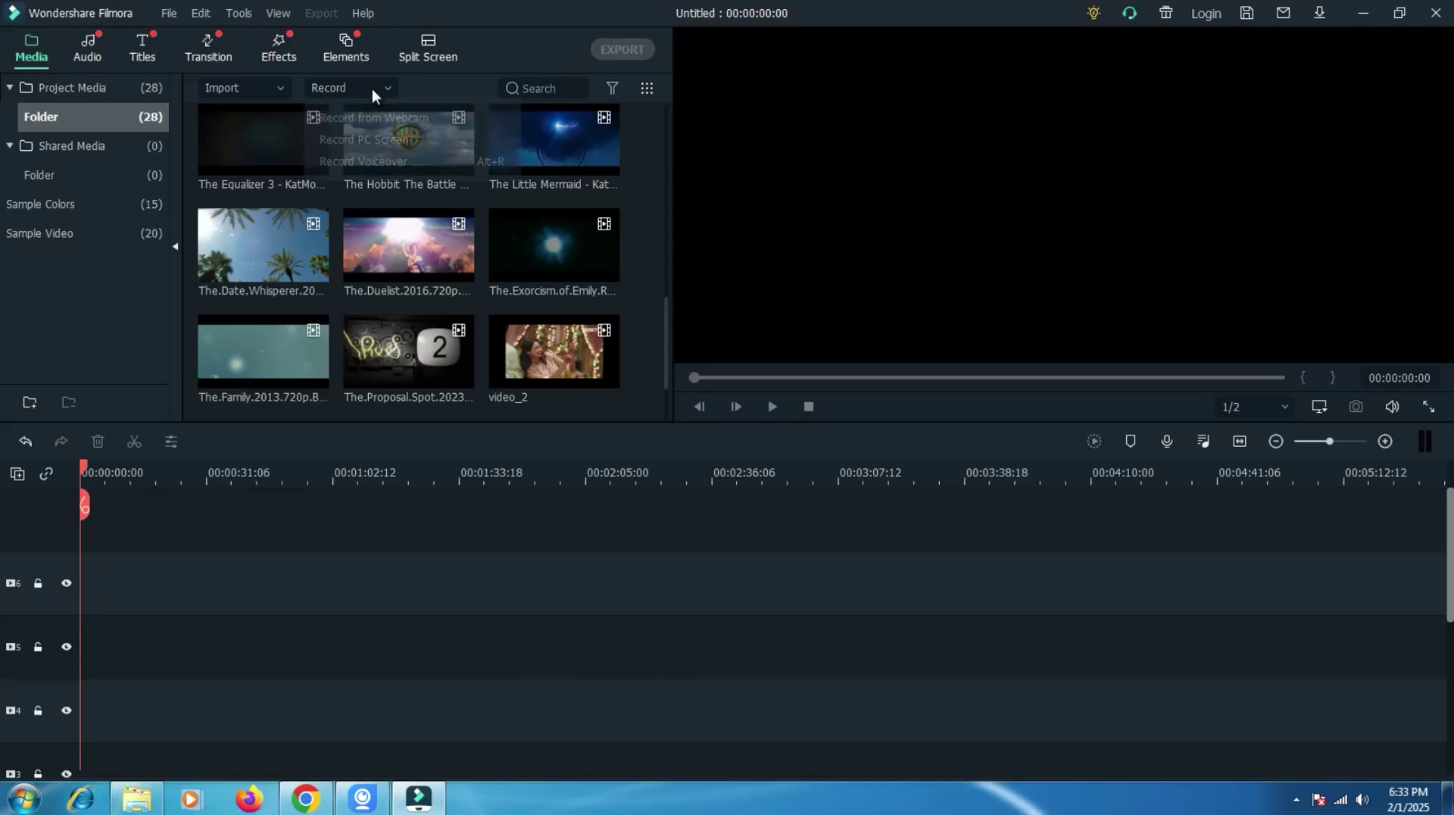
# View the webcam recording setup and close it without recording.
pyautogui.click(371, 89)
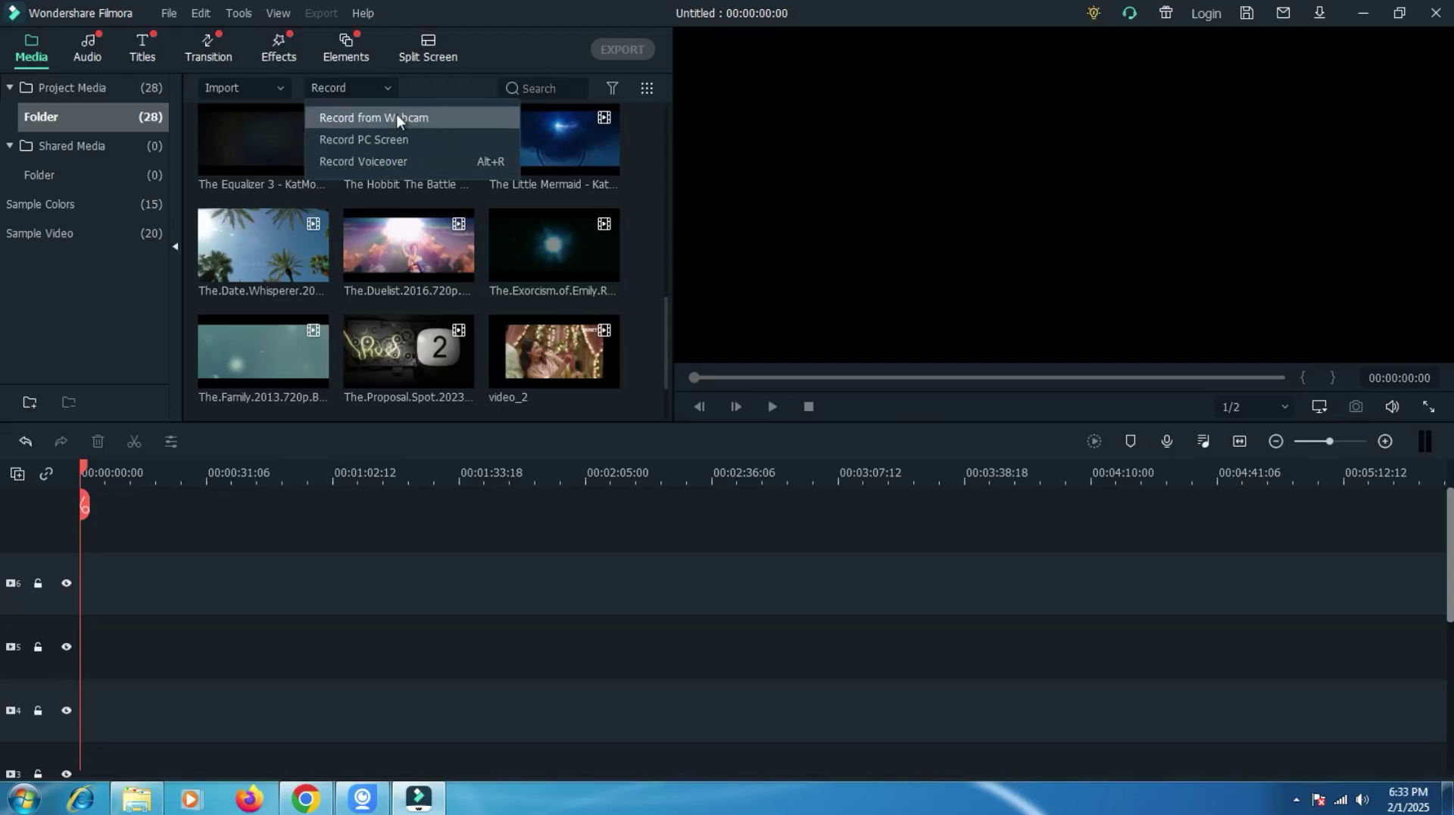
pyautogui.click(396, 118)
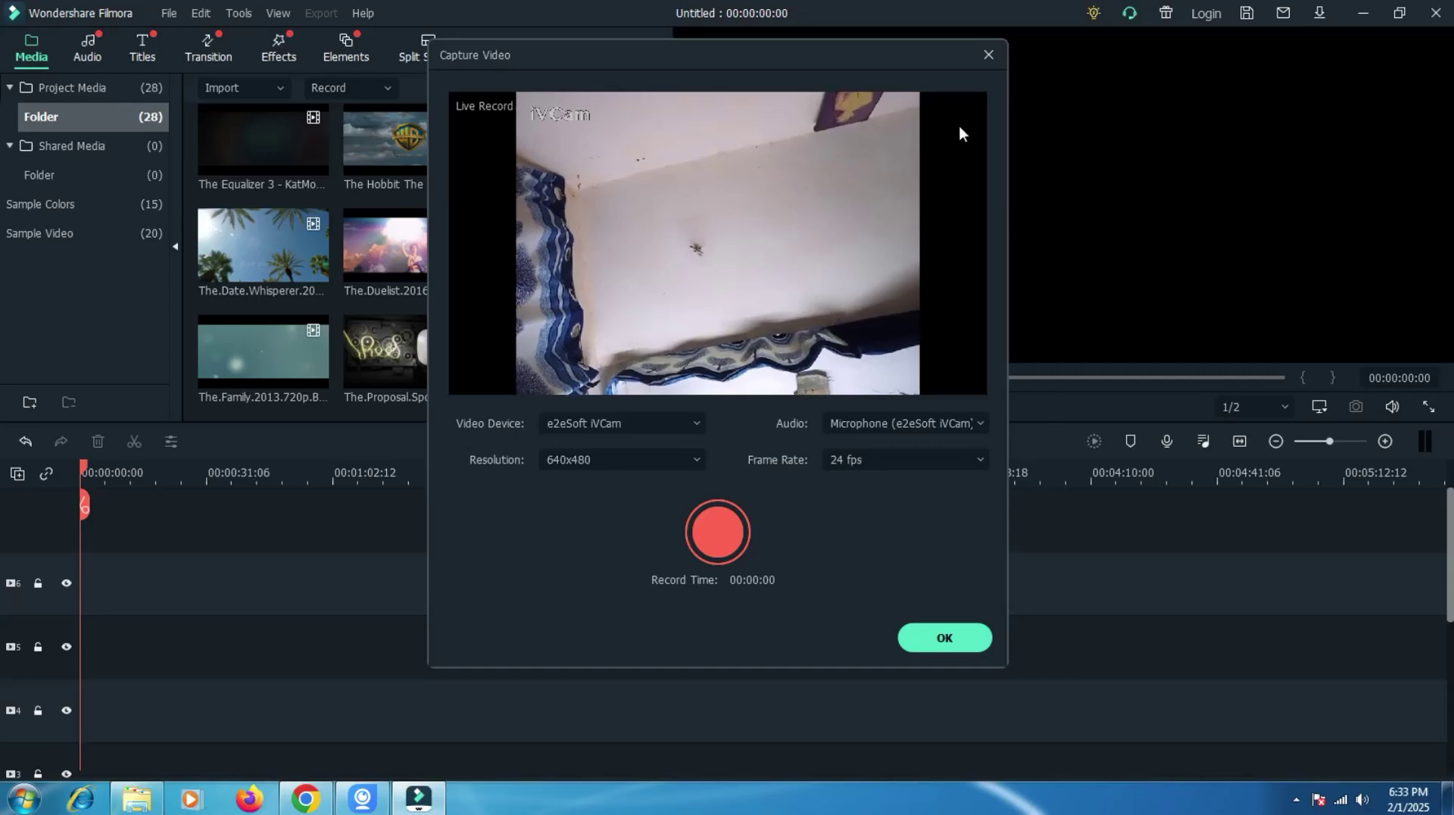
pyautogui.click(985, 53)
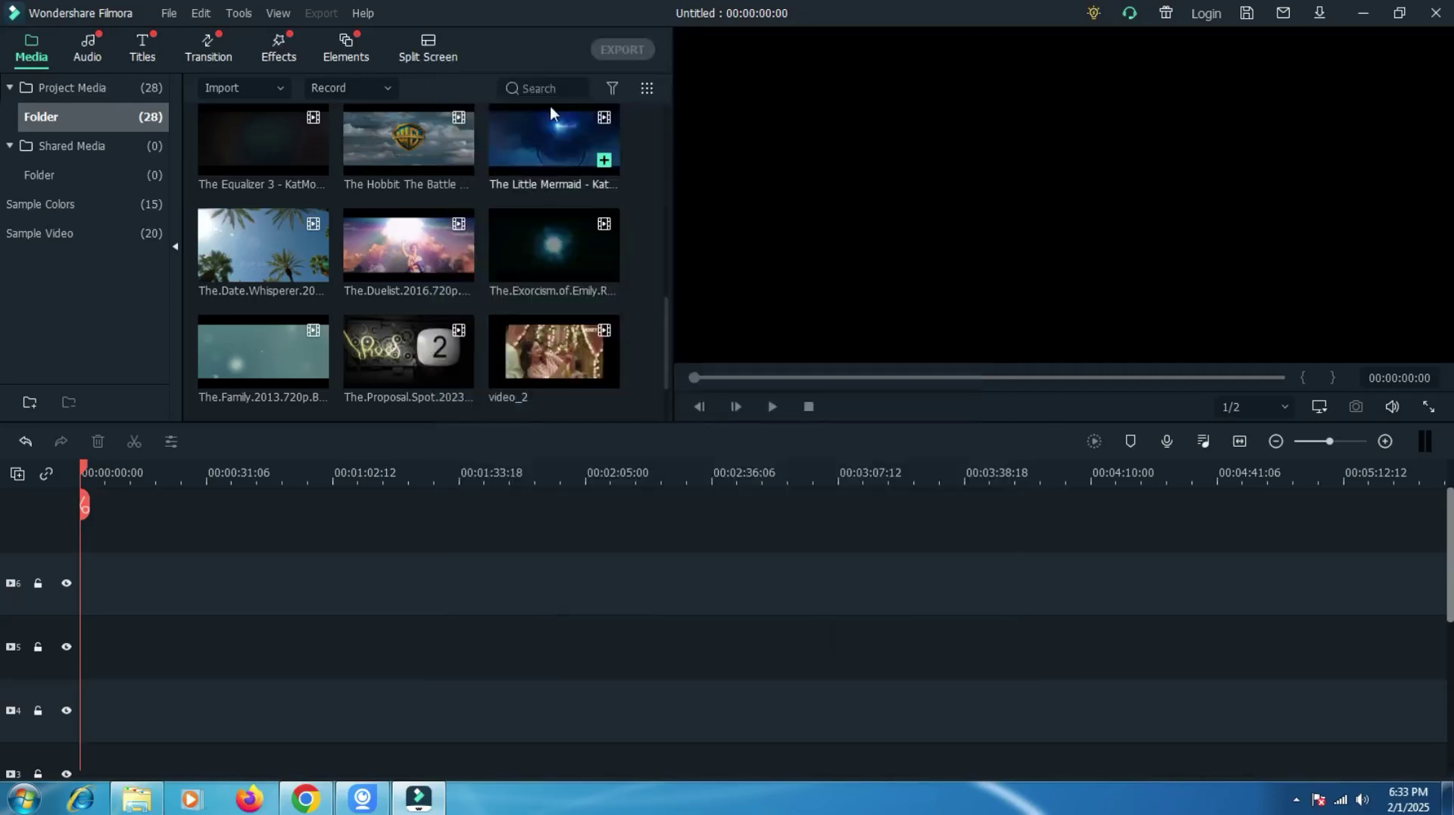
# View the PC screen recorder setup and close it without recording.
pyautogui.click(344, 87)
pyautogui.click(380, 139)
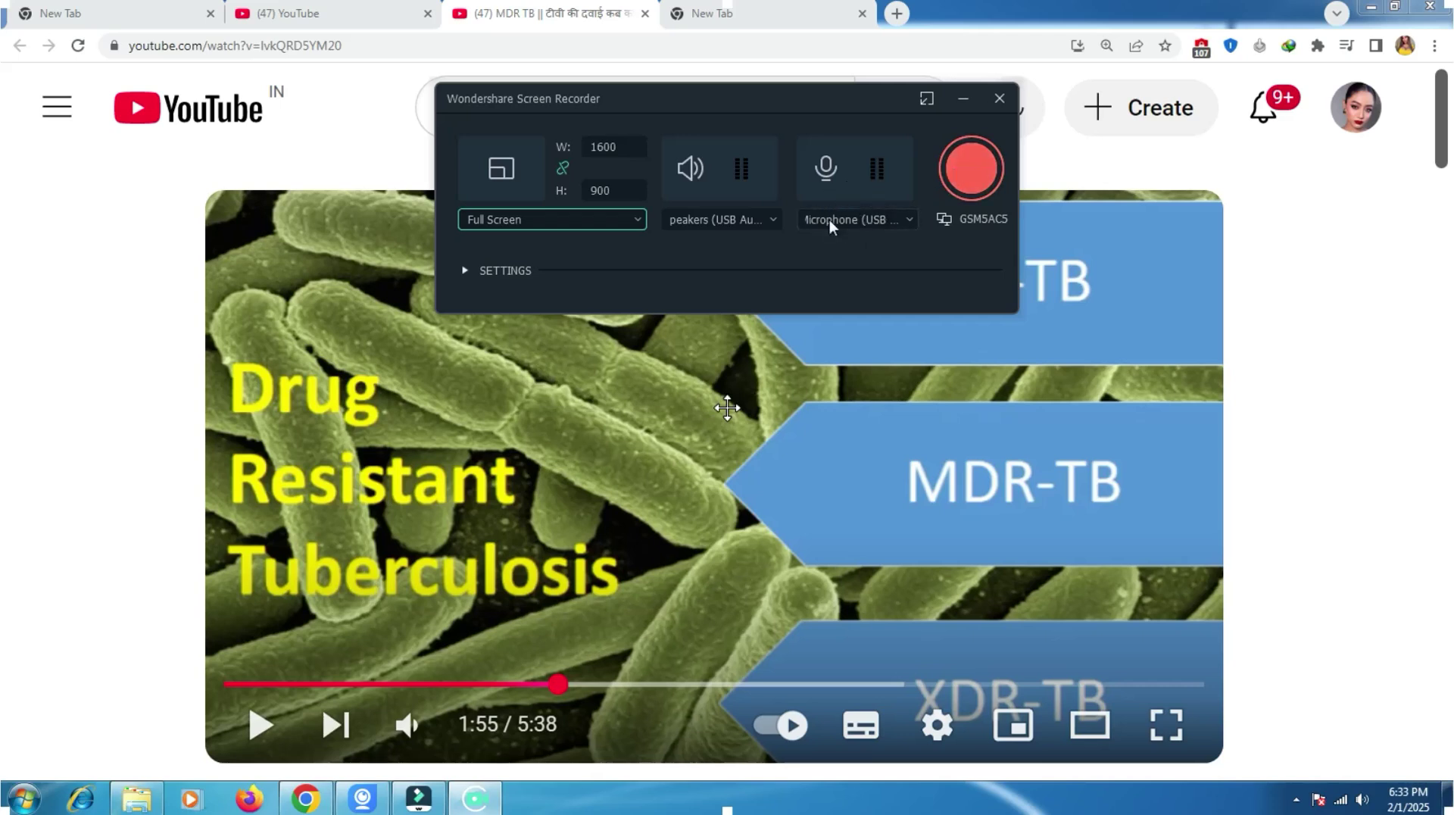
pyautogui.click(1006, 99)
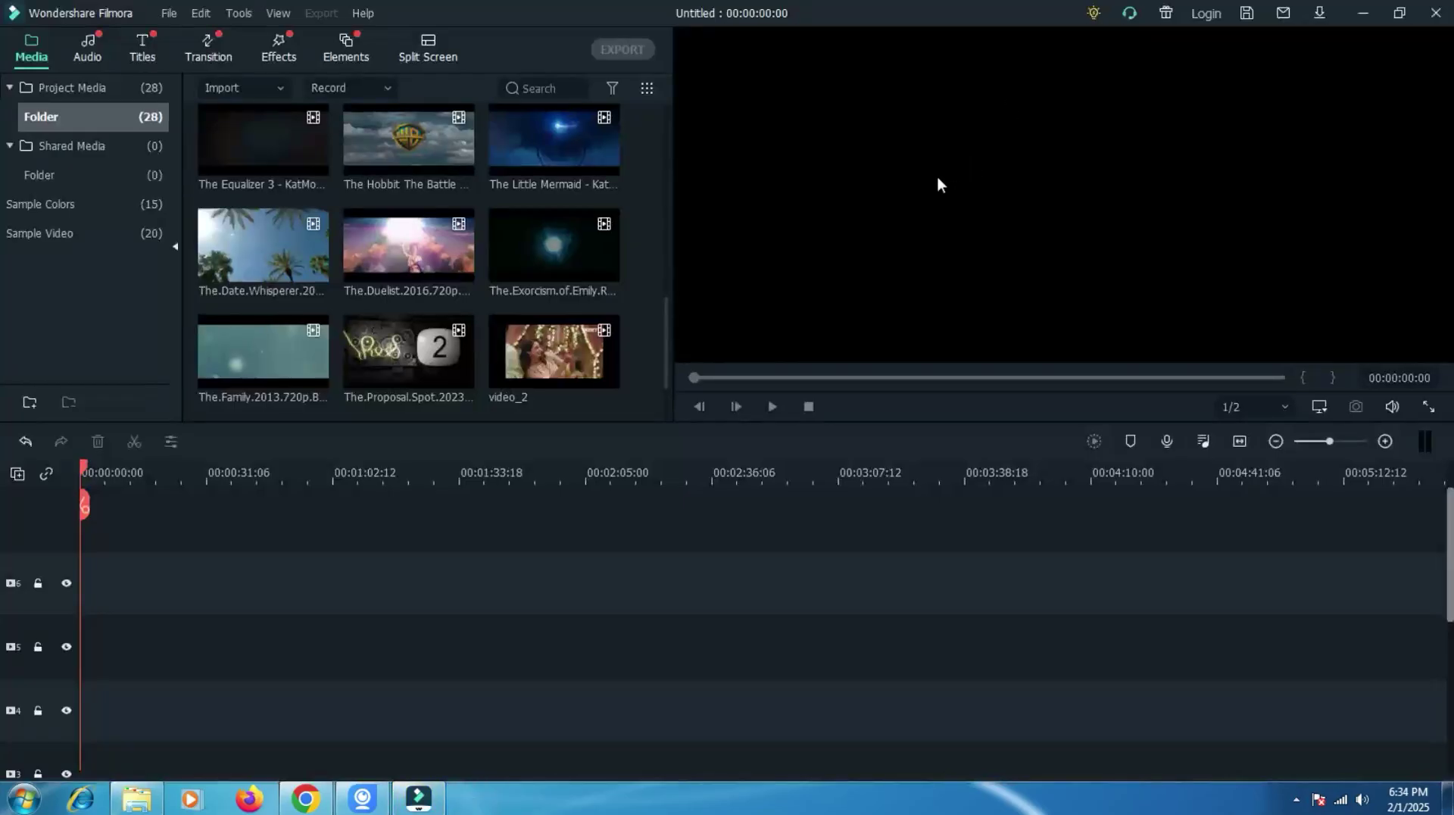
# View the voiceover recording setup and close it without recording.
pyautogui.click(353, 88)
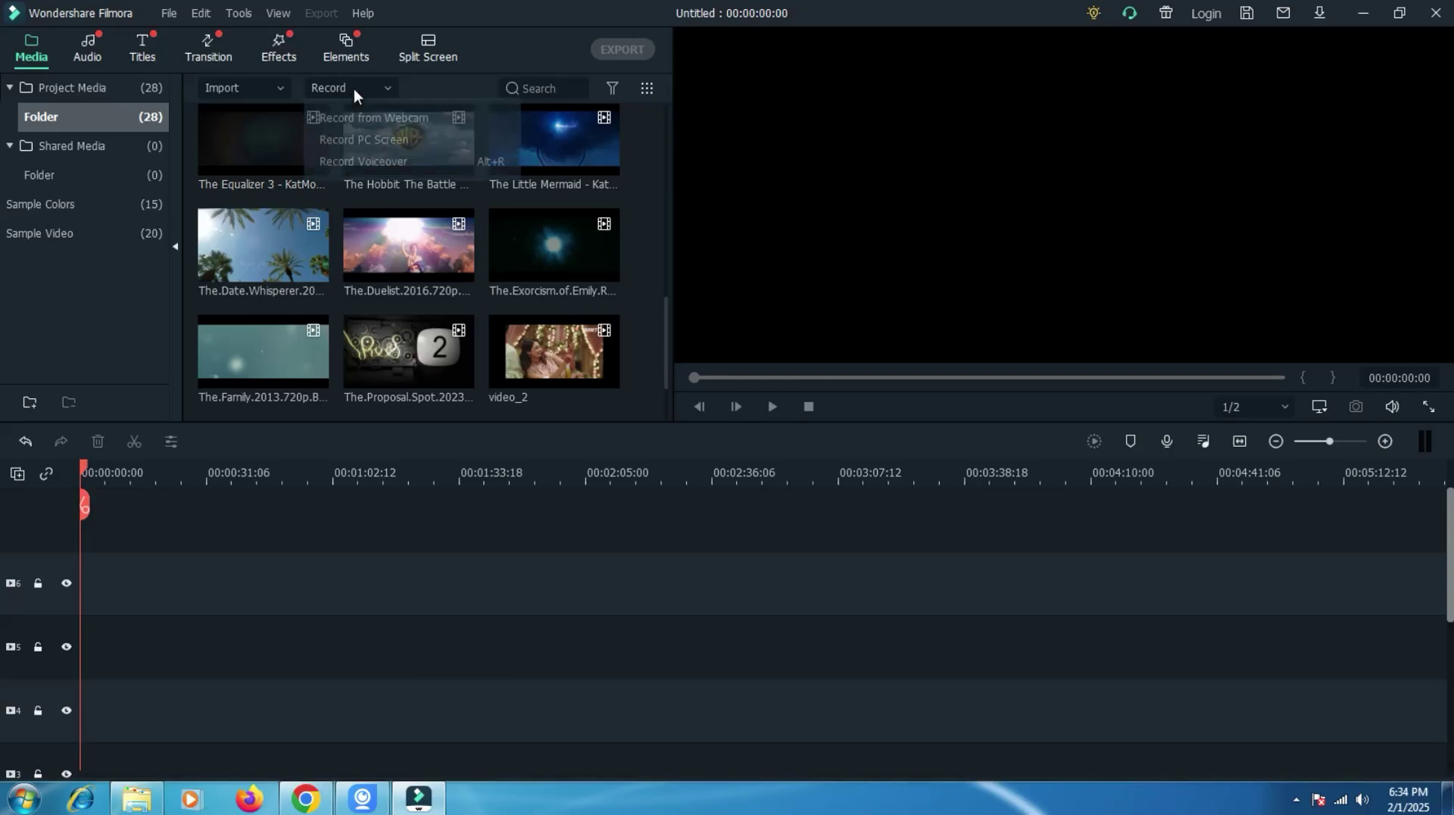
pyautogui.click(400, 162)
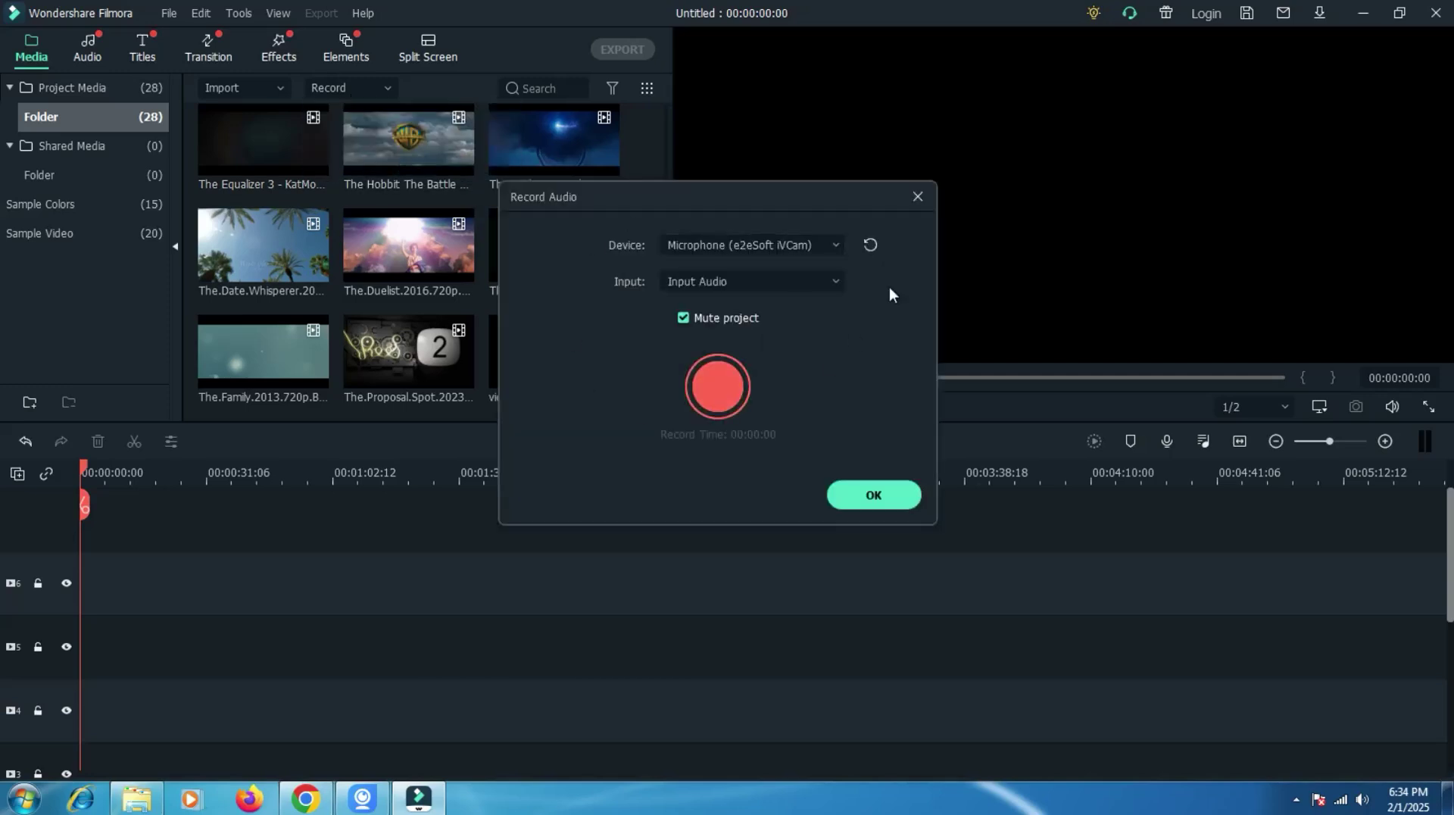
pyautogui.click(918, 197)
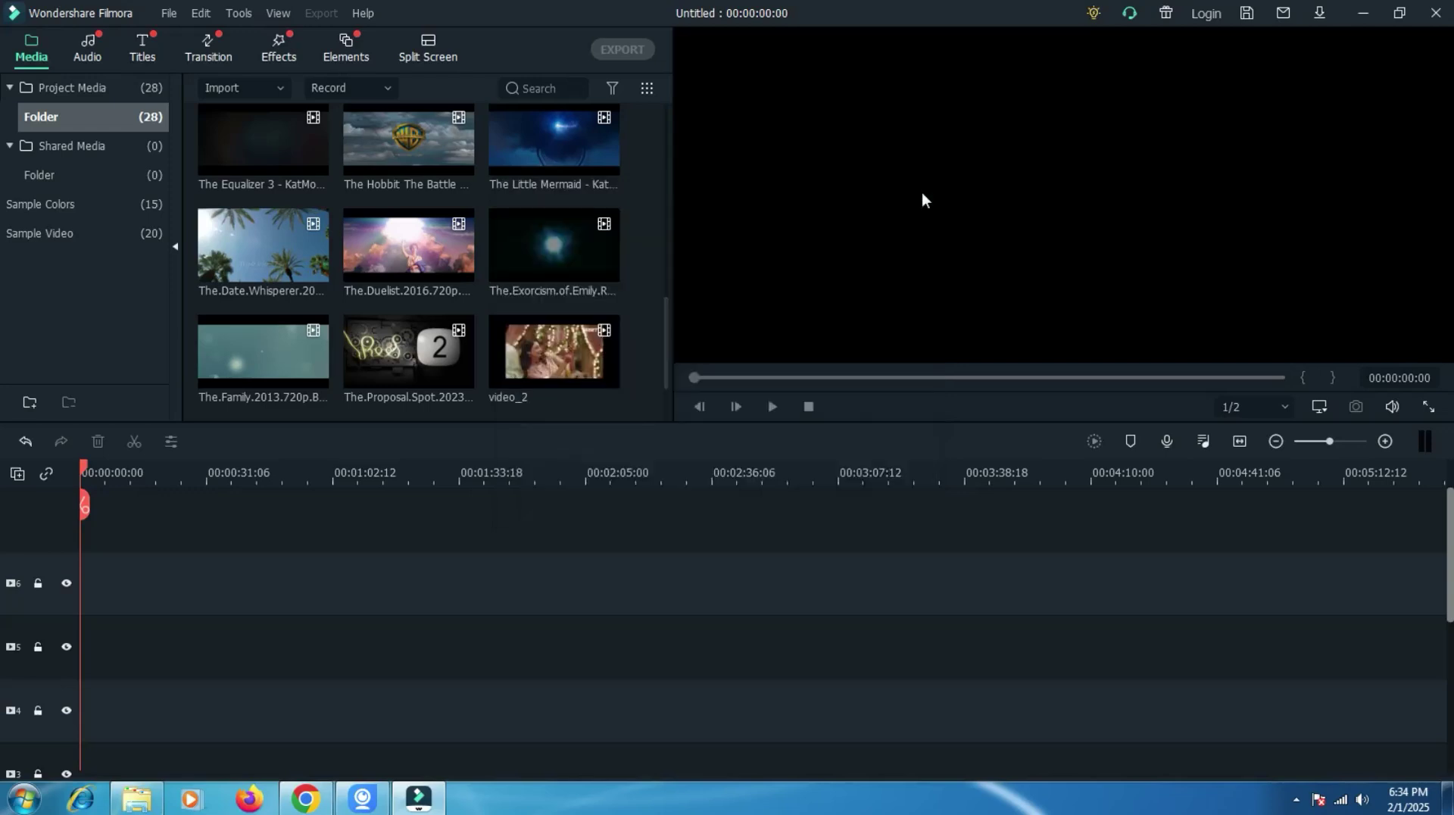
pyautogui.click(170, 13)
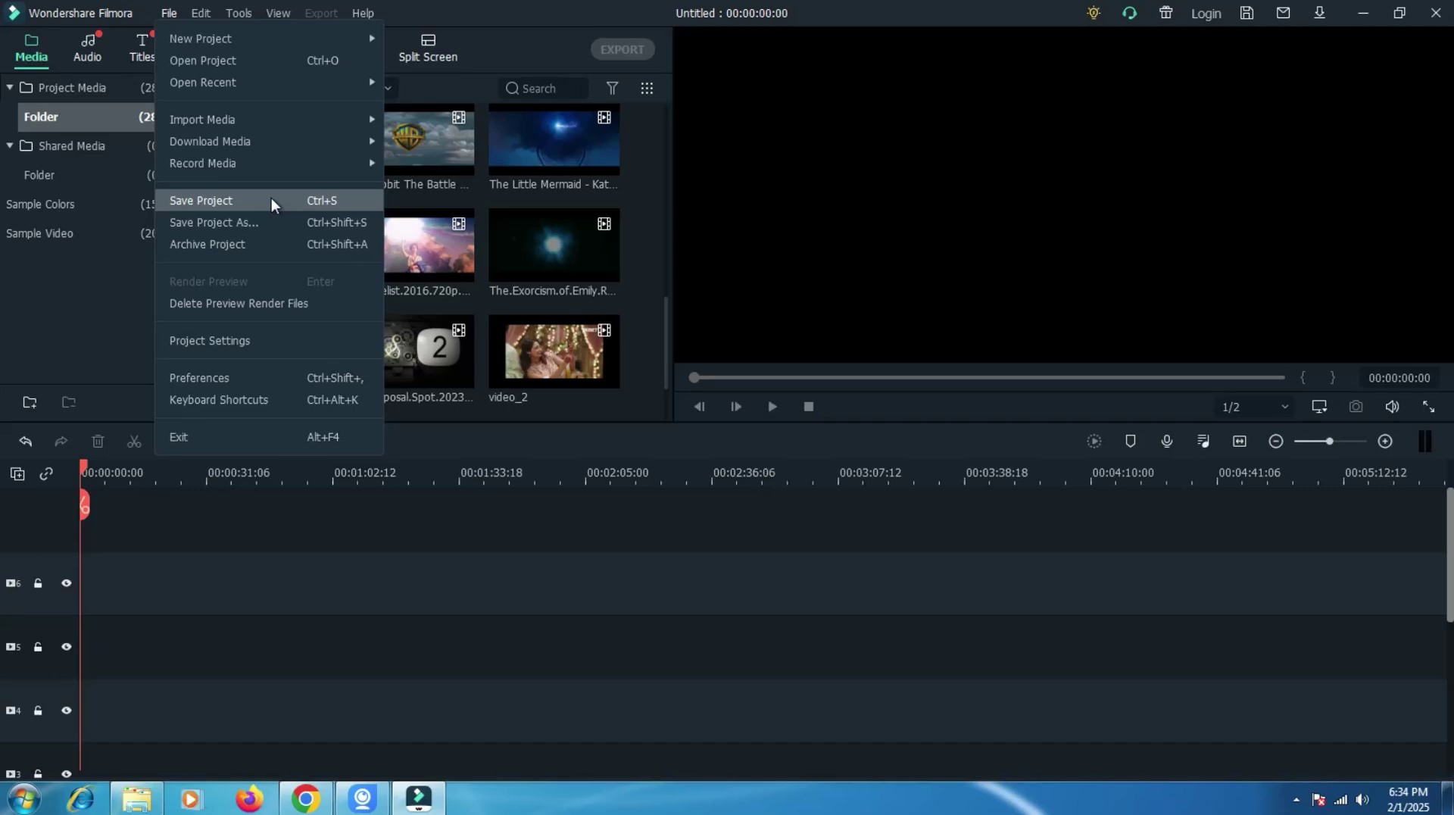
pyautogui.click(647, 241)
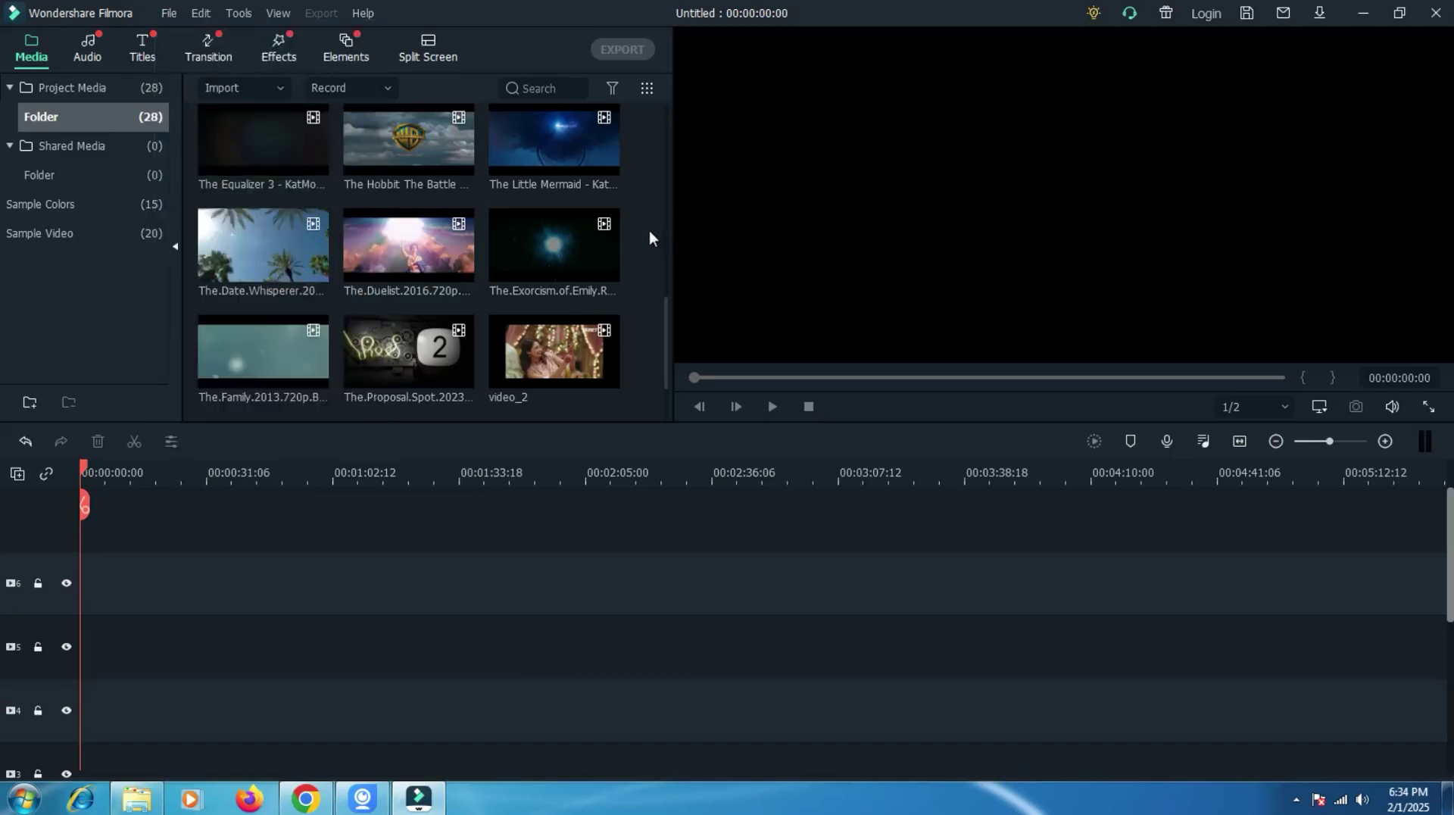
# Delete the REC_20250201_183116 voiceover recording from the project media.
pyautogui.scroll(-2, 430, 194)
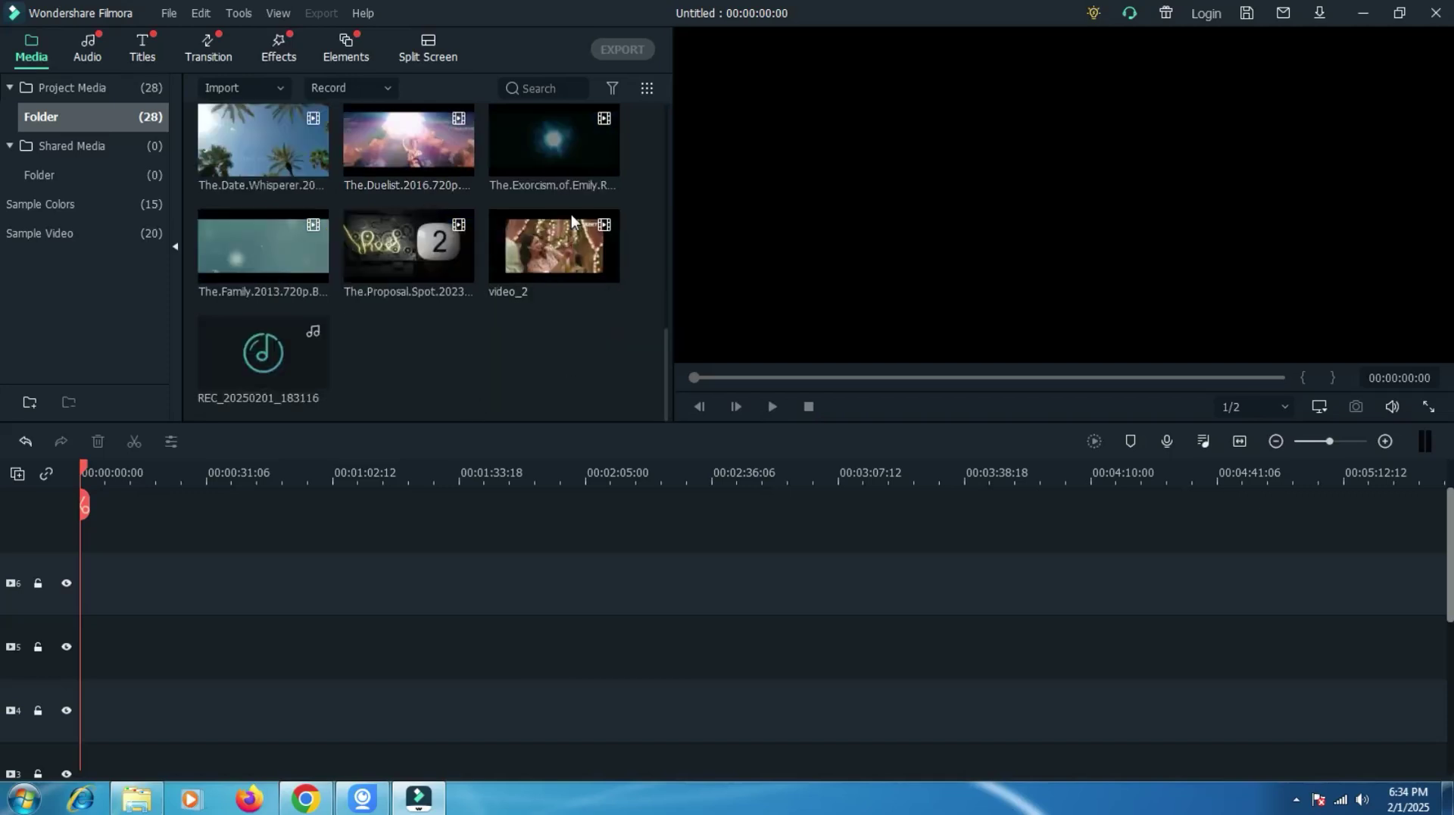
pyautogui.rightClick(264, 359)
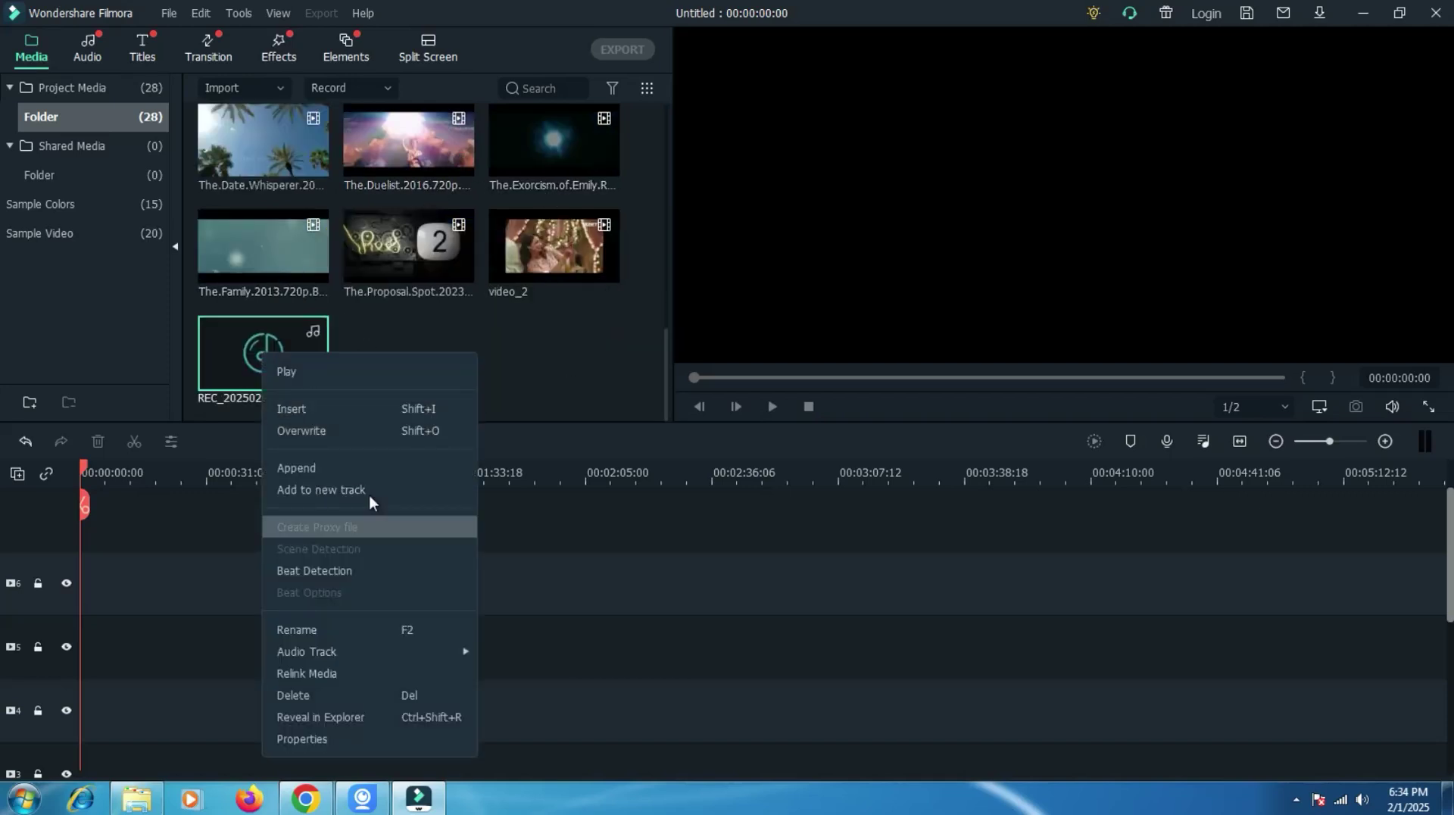
pyautogui.click(315, 696)
pyautogui.click(780, 415)
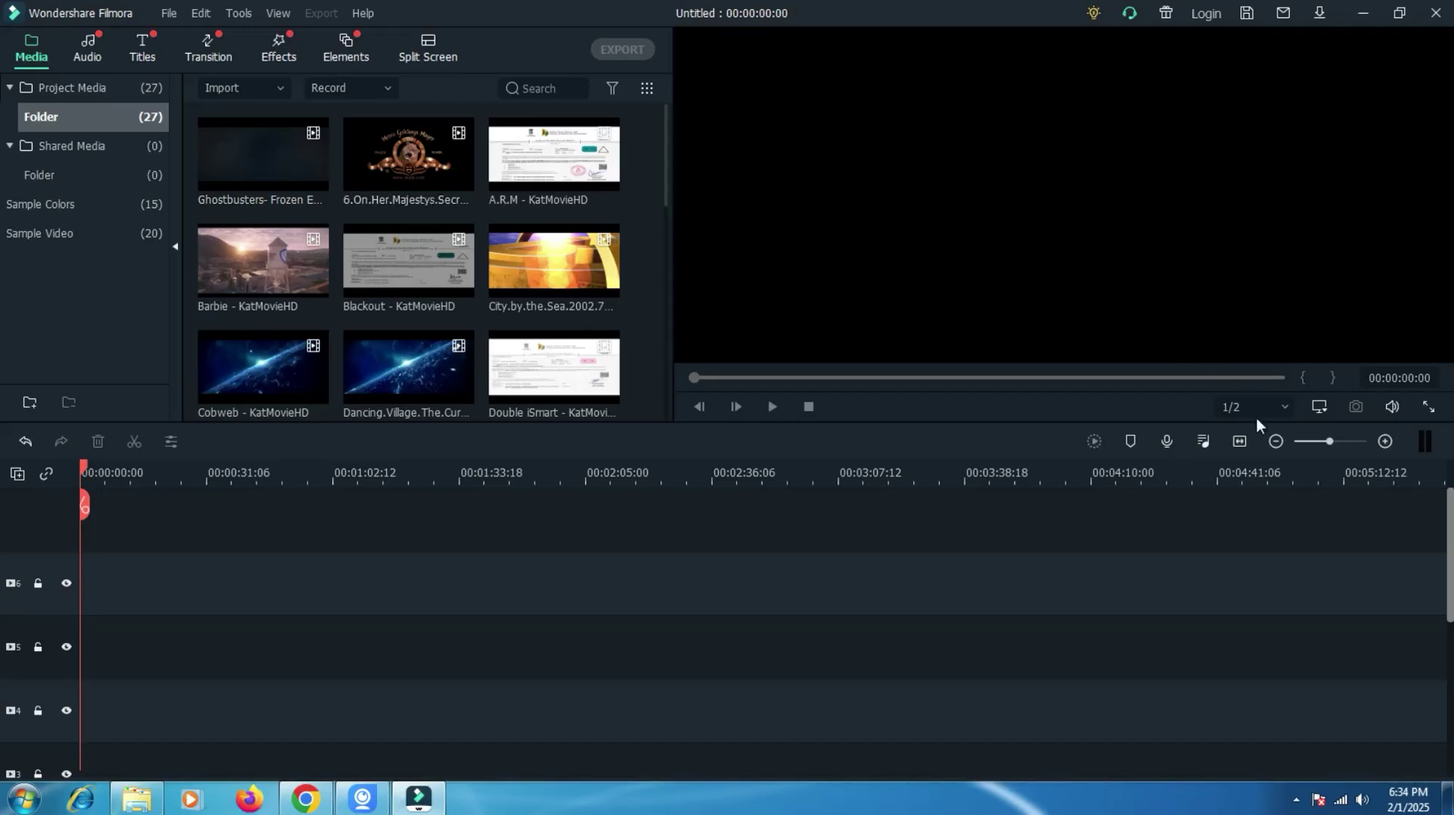
pyautogui.click(1299, 801)
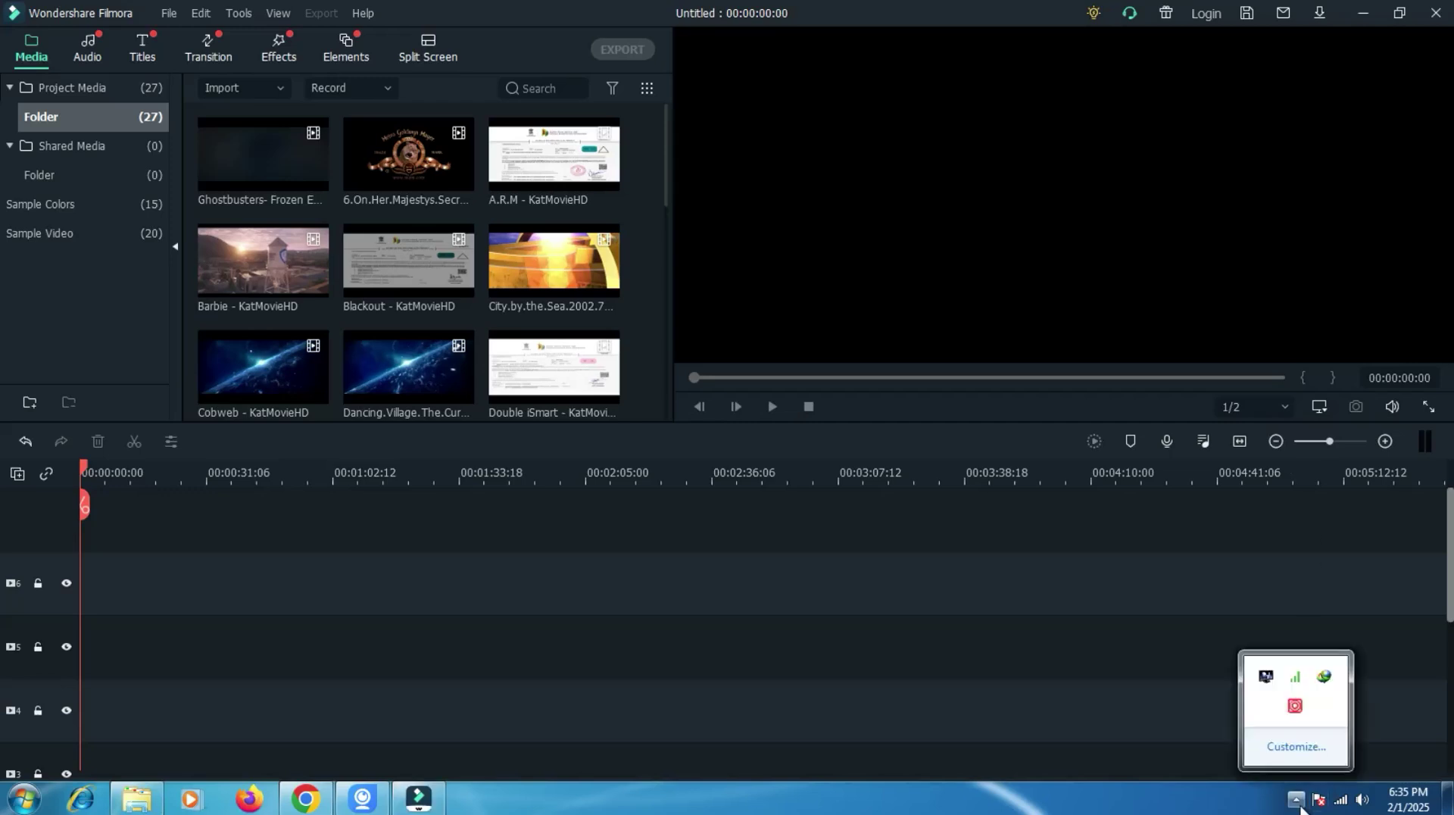
pyautogui.click(1297, 710)
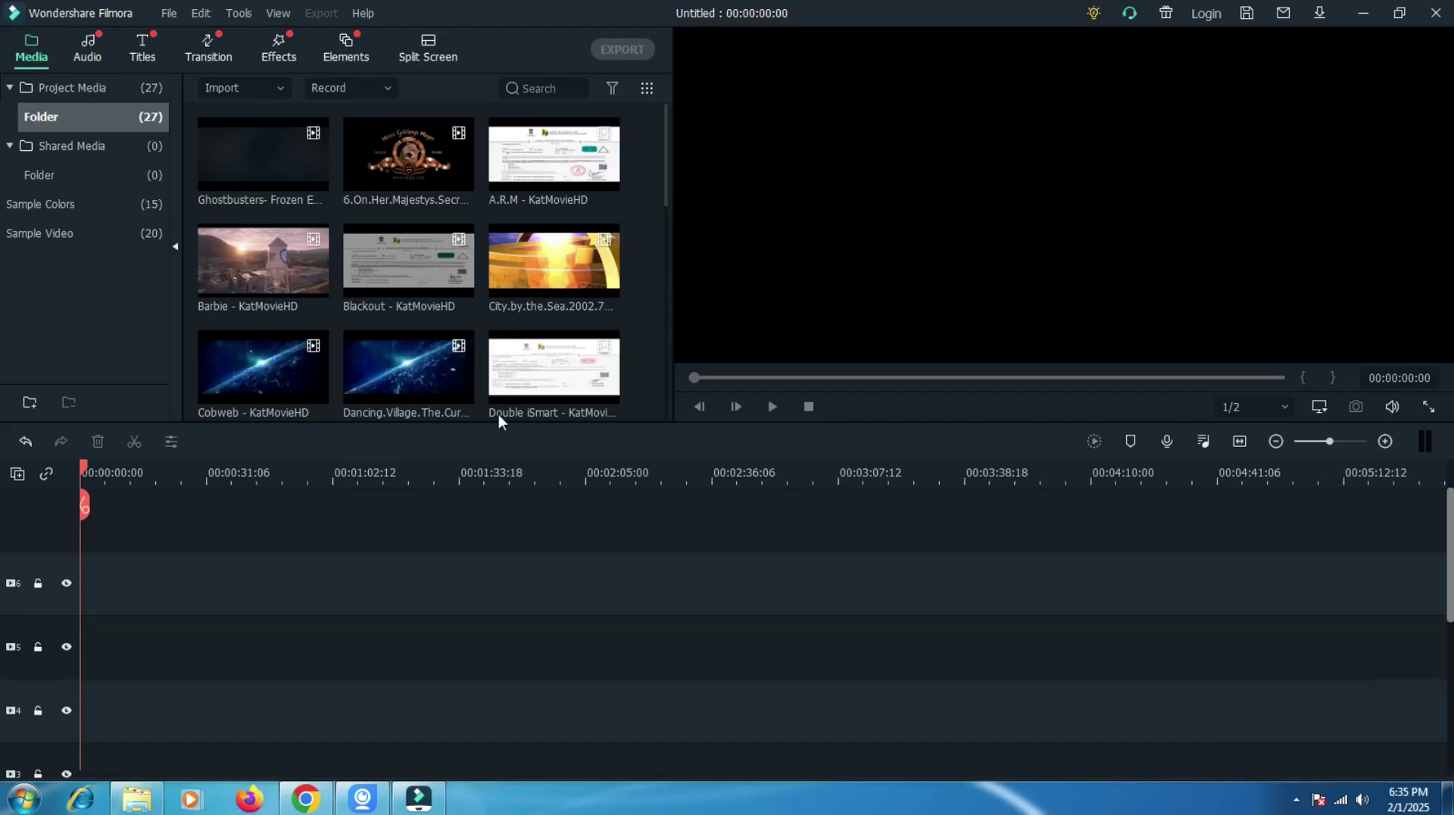
pyautogui.moveTo(315, 250)
pyautogui.click(168, 13)
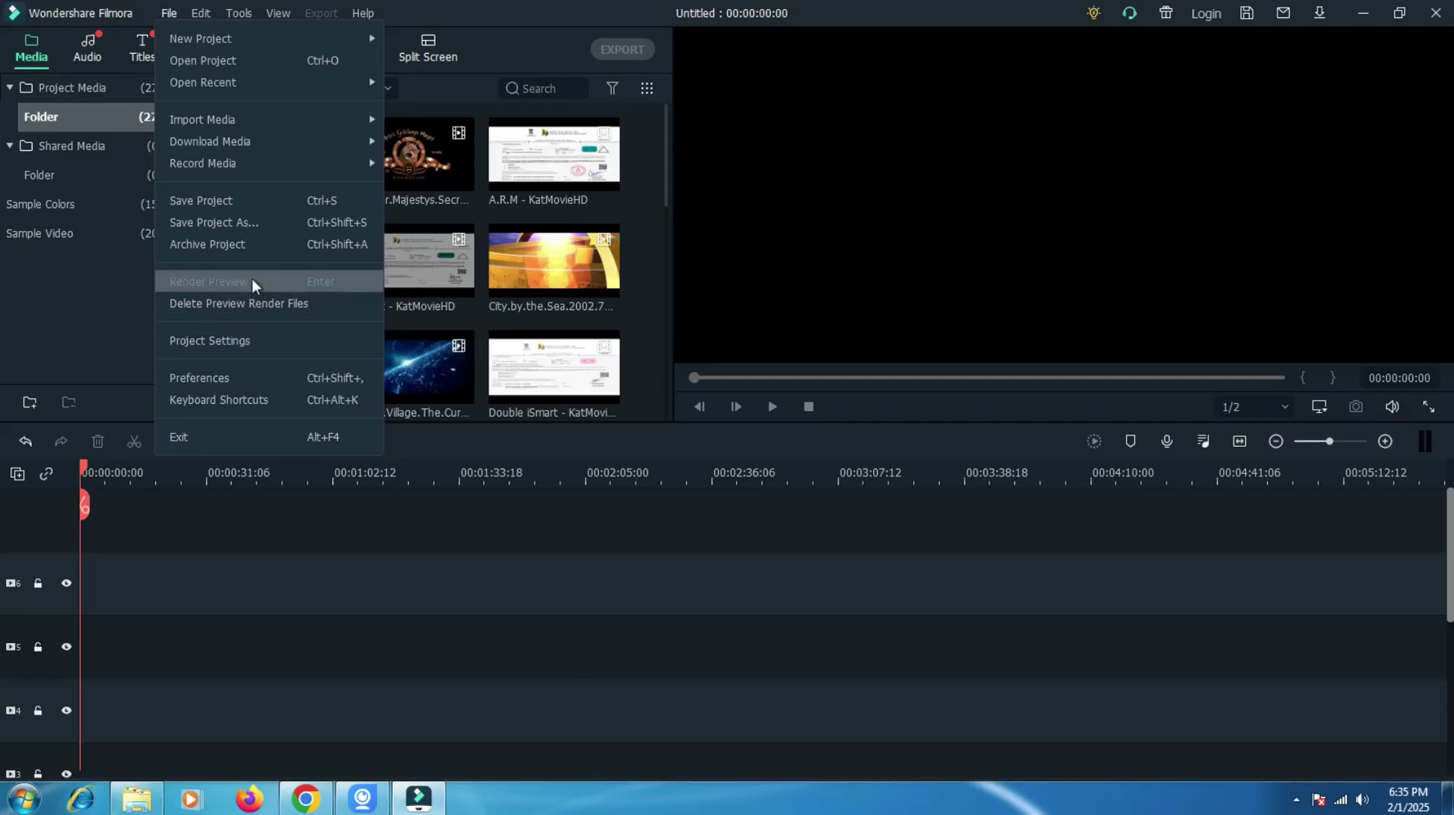
pyautogui.click(640, 202)
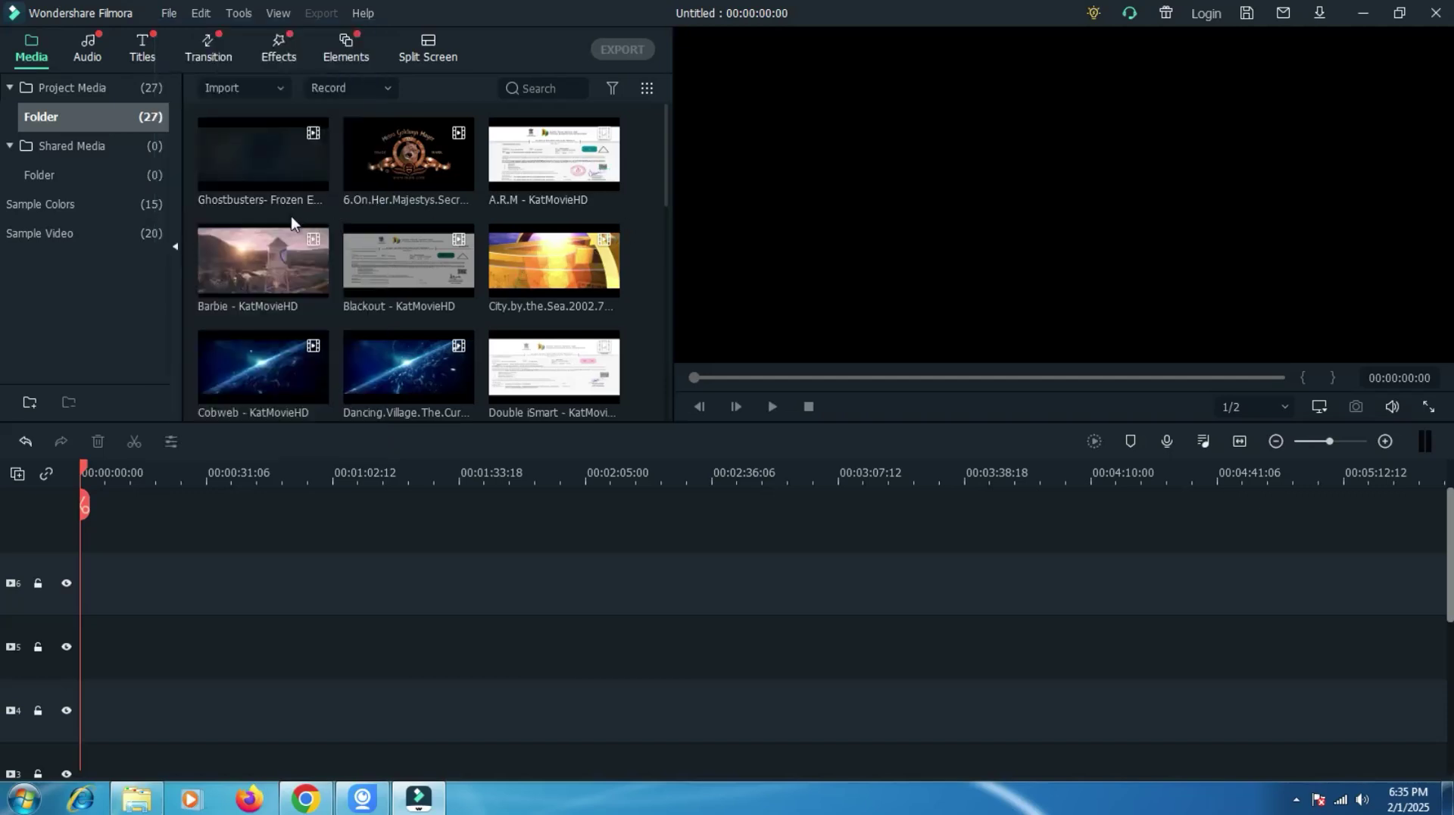
# Place the Ghostbusters- Frozen Empire clip on a new video track at the start of the timeline.
pyautogui.moveTo(268, 334)
pyautogui.click(258, 157)
pyautogui.moveTo(257, 158); pyautogui.dragTo(145, 502)
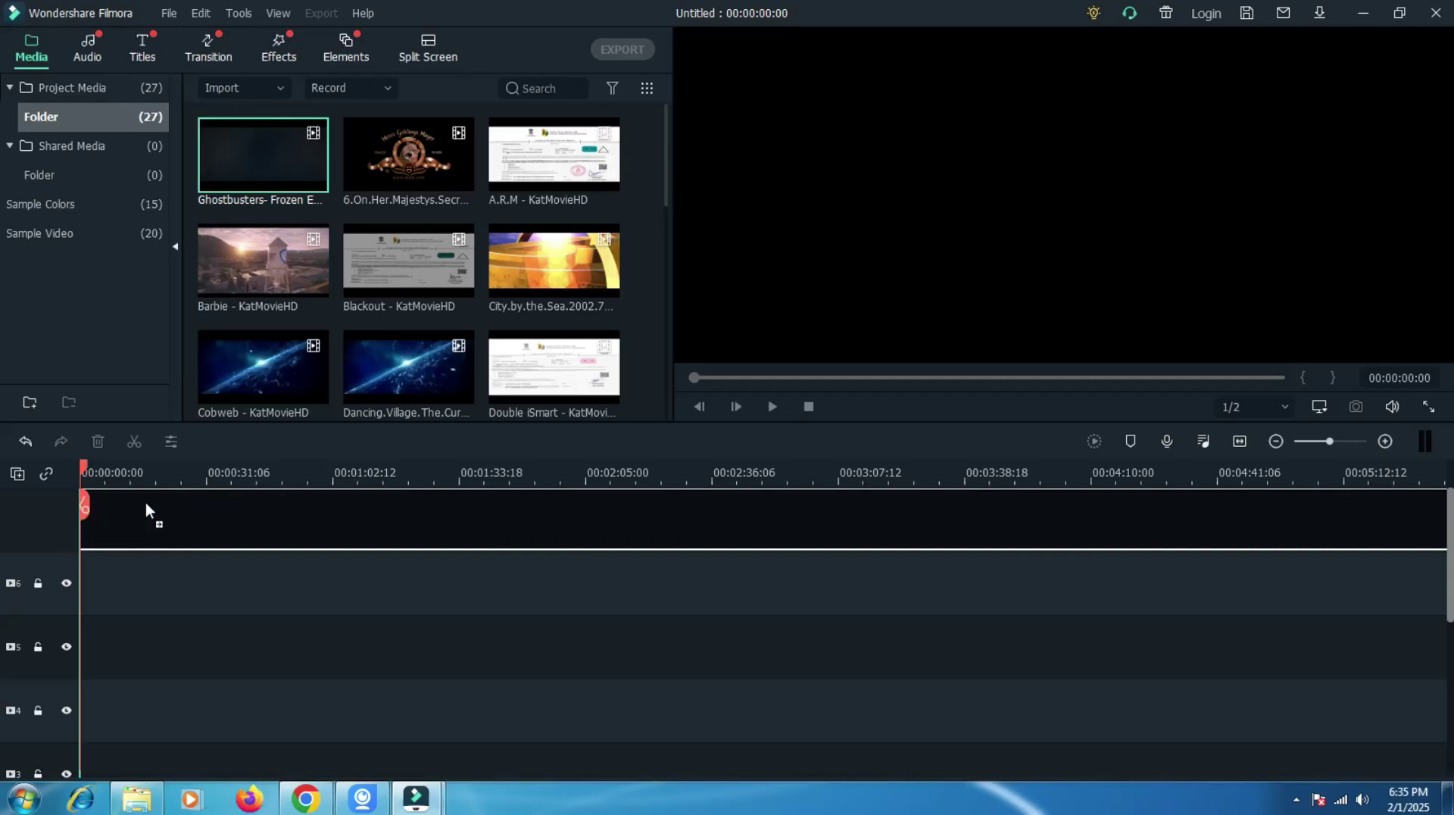
pyautogui.click(621, 445)
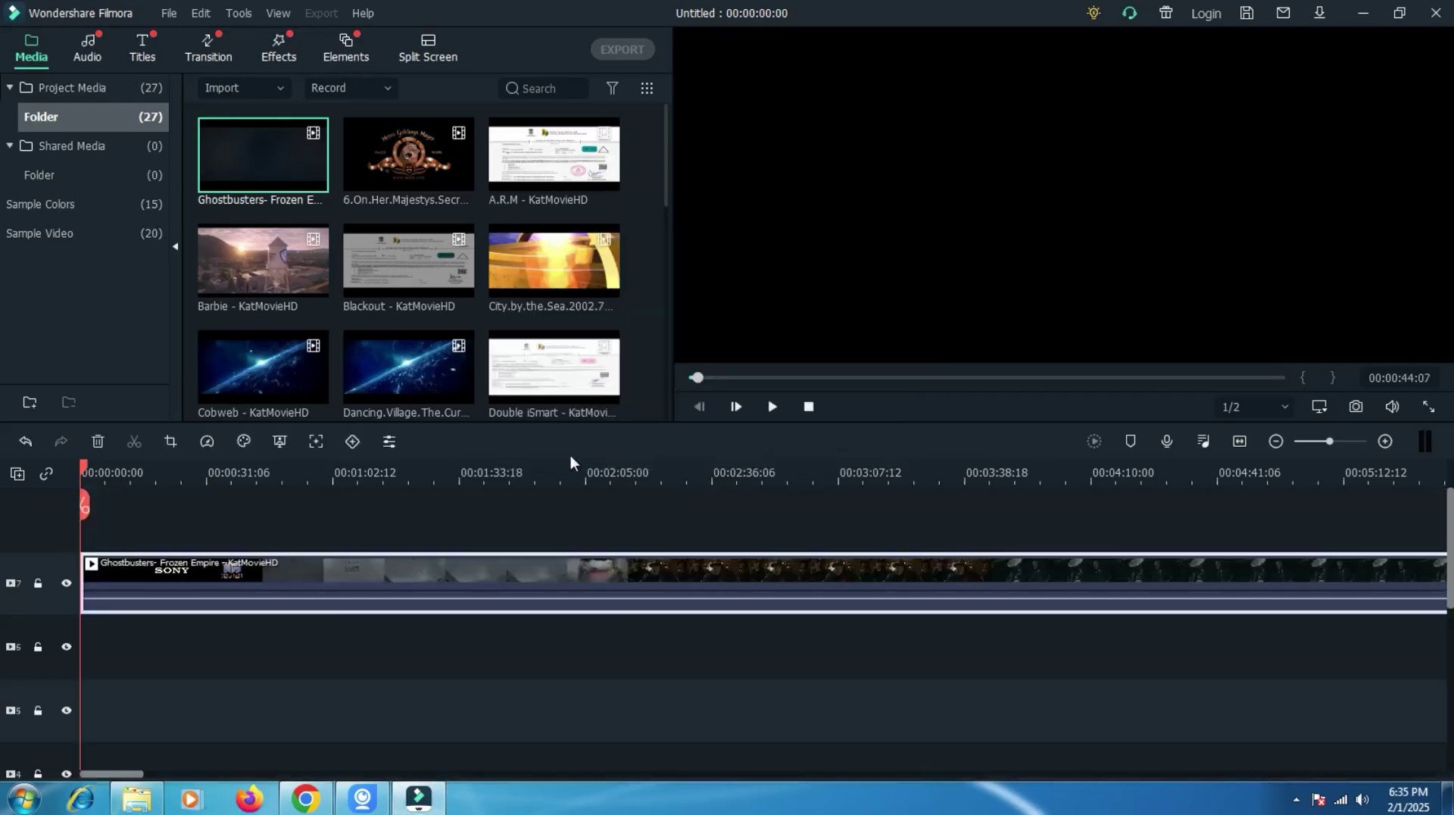
# Split the Ghostbusters clip at 00:01:08:19 and again at 00:01:39:14.
pyautogui.click(358, 479)
pyautogui.click(361, 498)
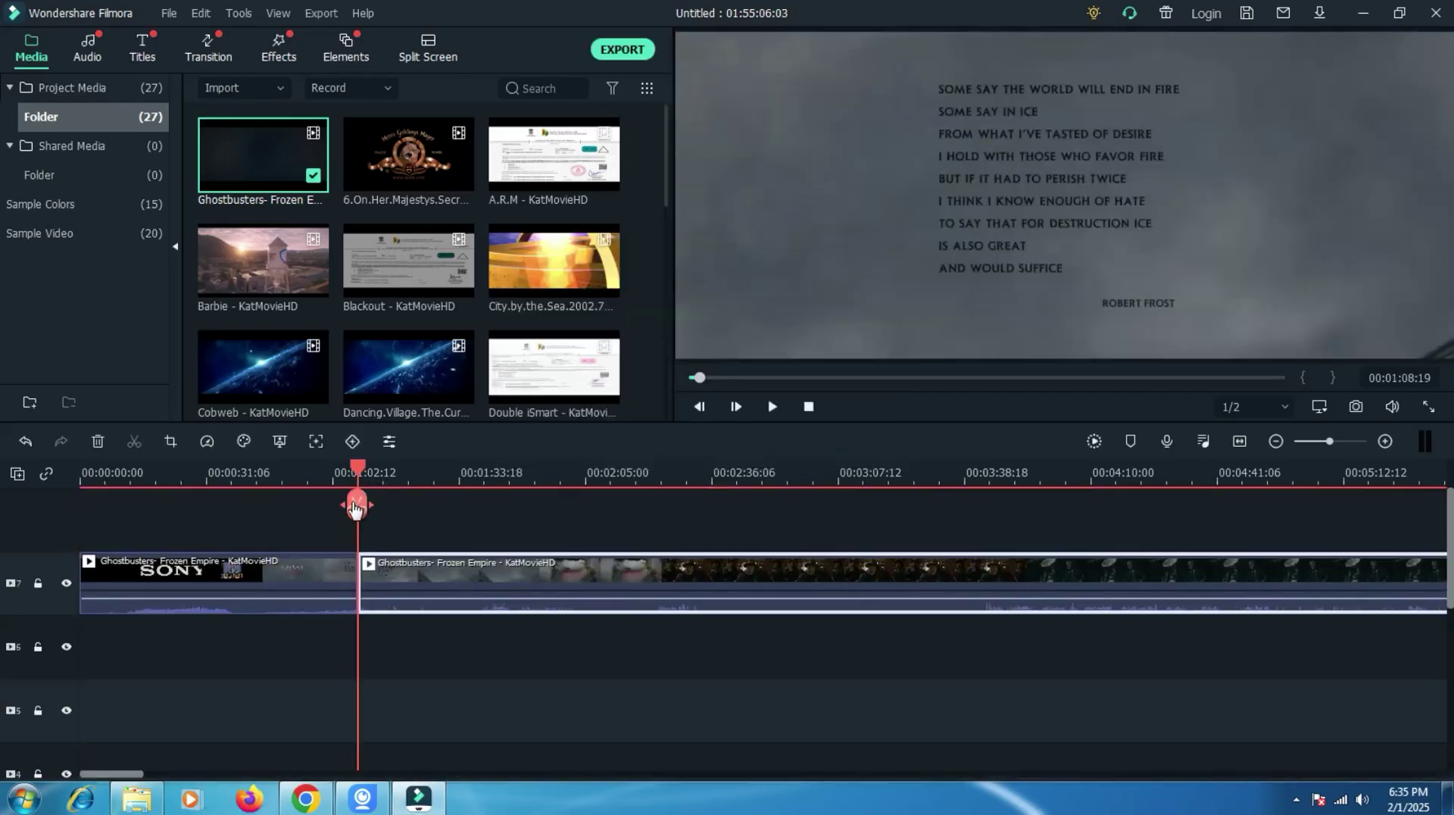
pyautogui.moveTo(361, 474); pyautogui.dragTo(482, 473)
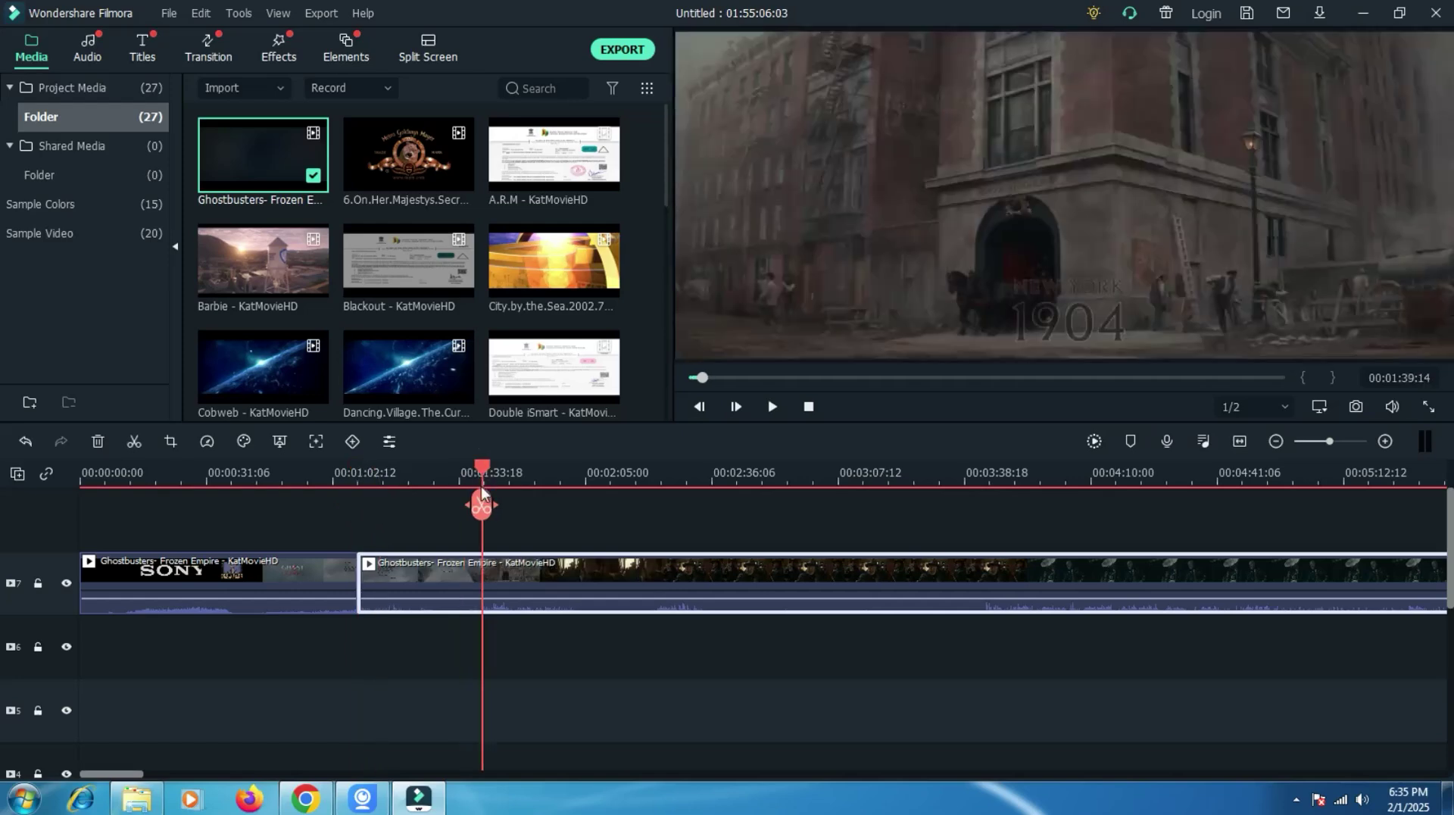
pyautogui.click(482, 505)
# Ripple delete the middle segment of the Ghostbusters clip and move the playhead to 00:00:56:21.
pyautogui.click(402, 588)
pyautogui.rightClick(403, 588)
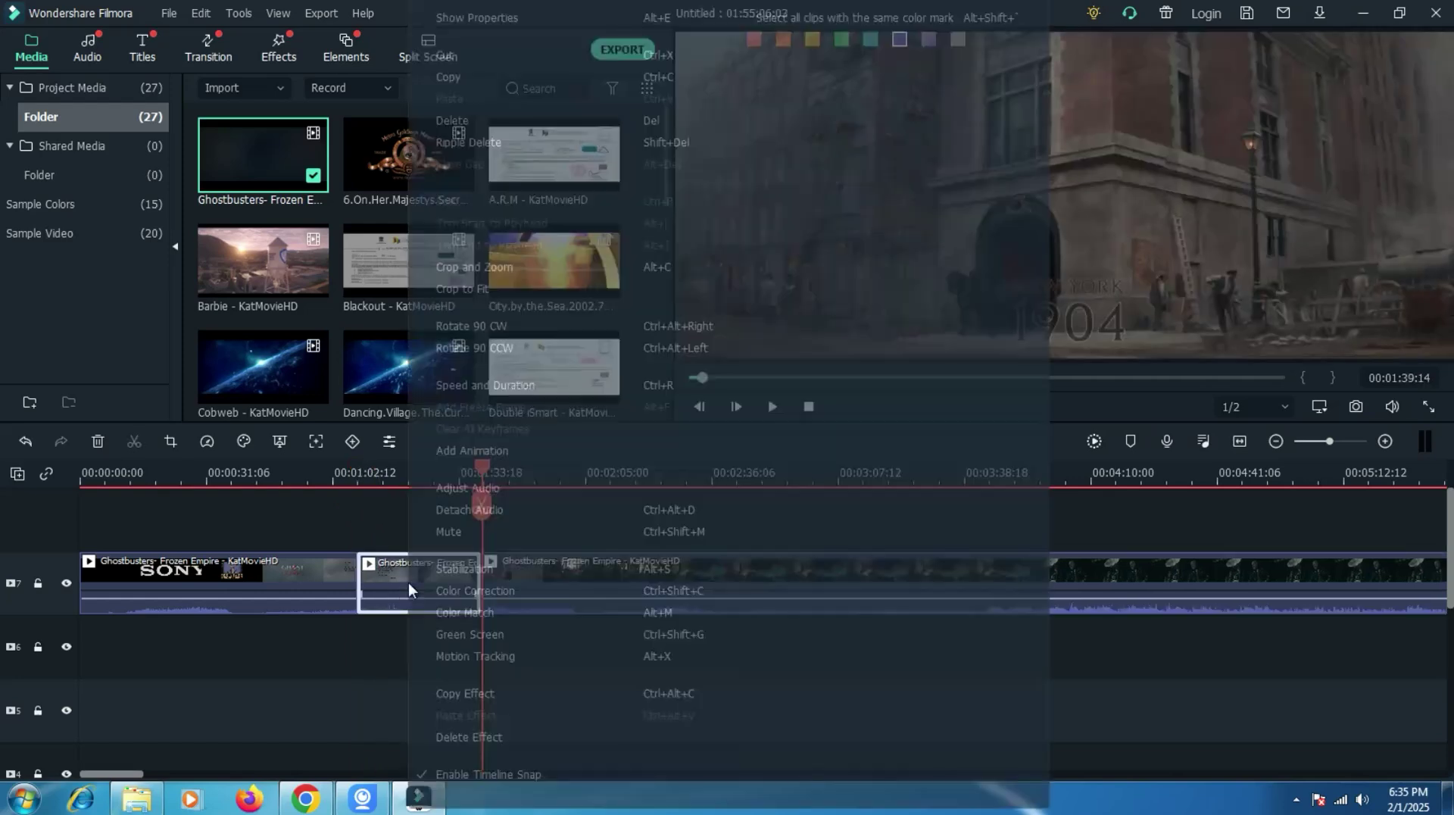
pyautogui.click(478, 132)
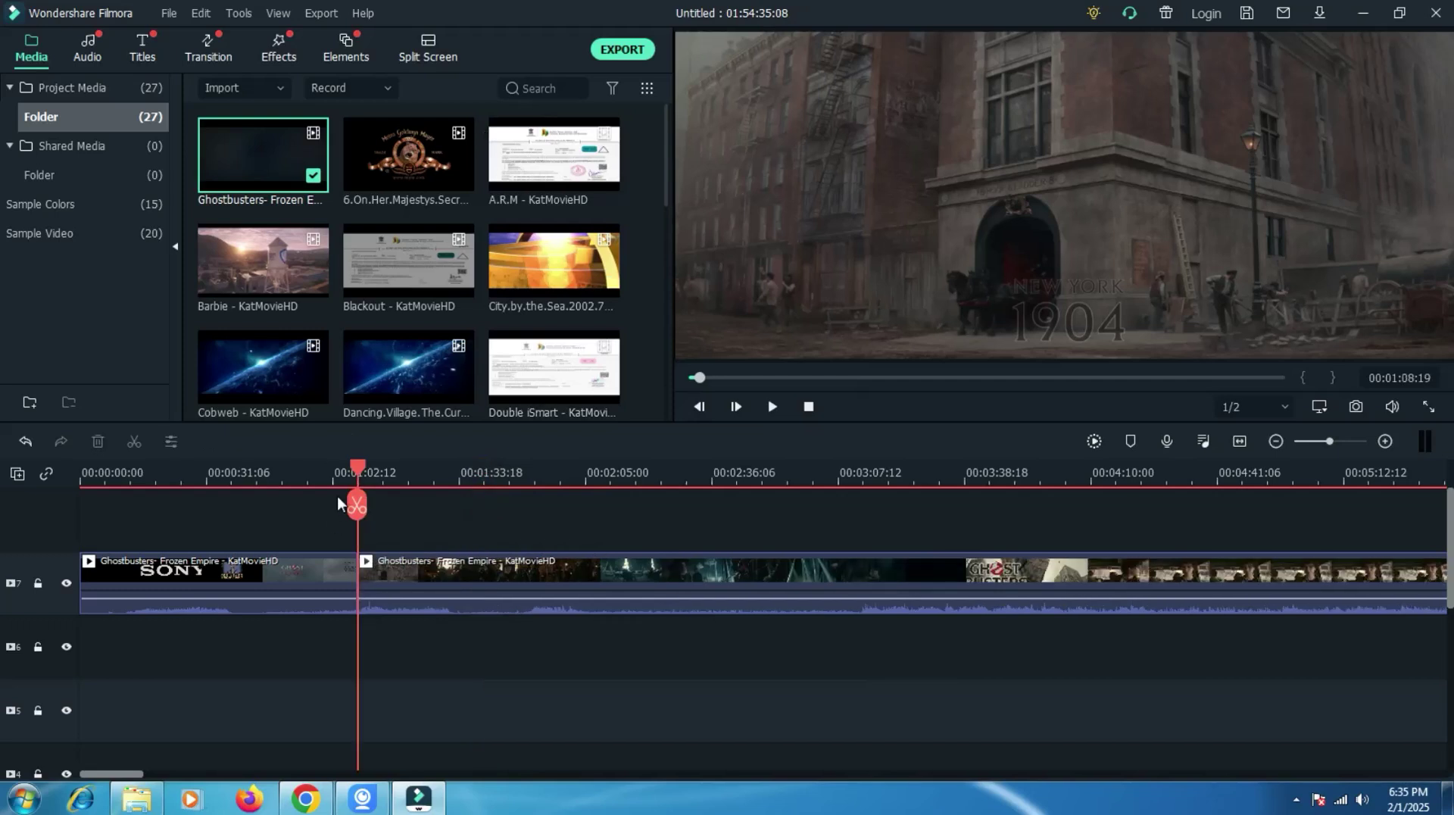
pyautogui.click(311, 484)
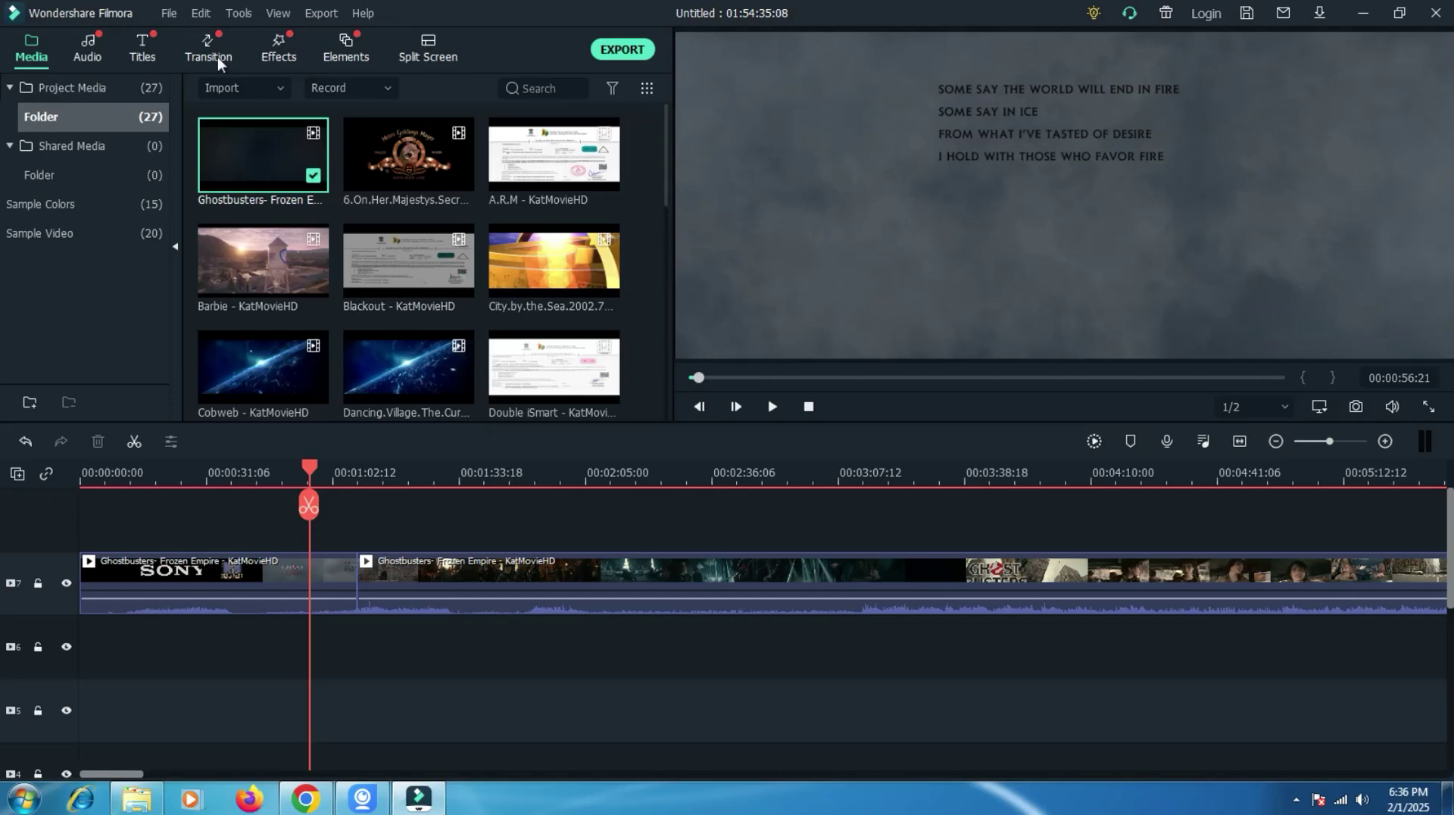
# Browse possible save locations for the project, including drive F:, Downloads and drive D:, and leave without saving.
pyautogui.click(169, 13)
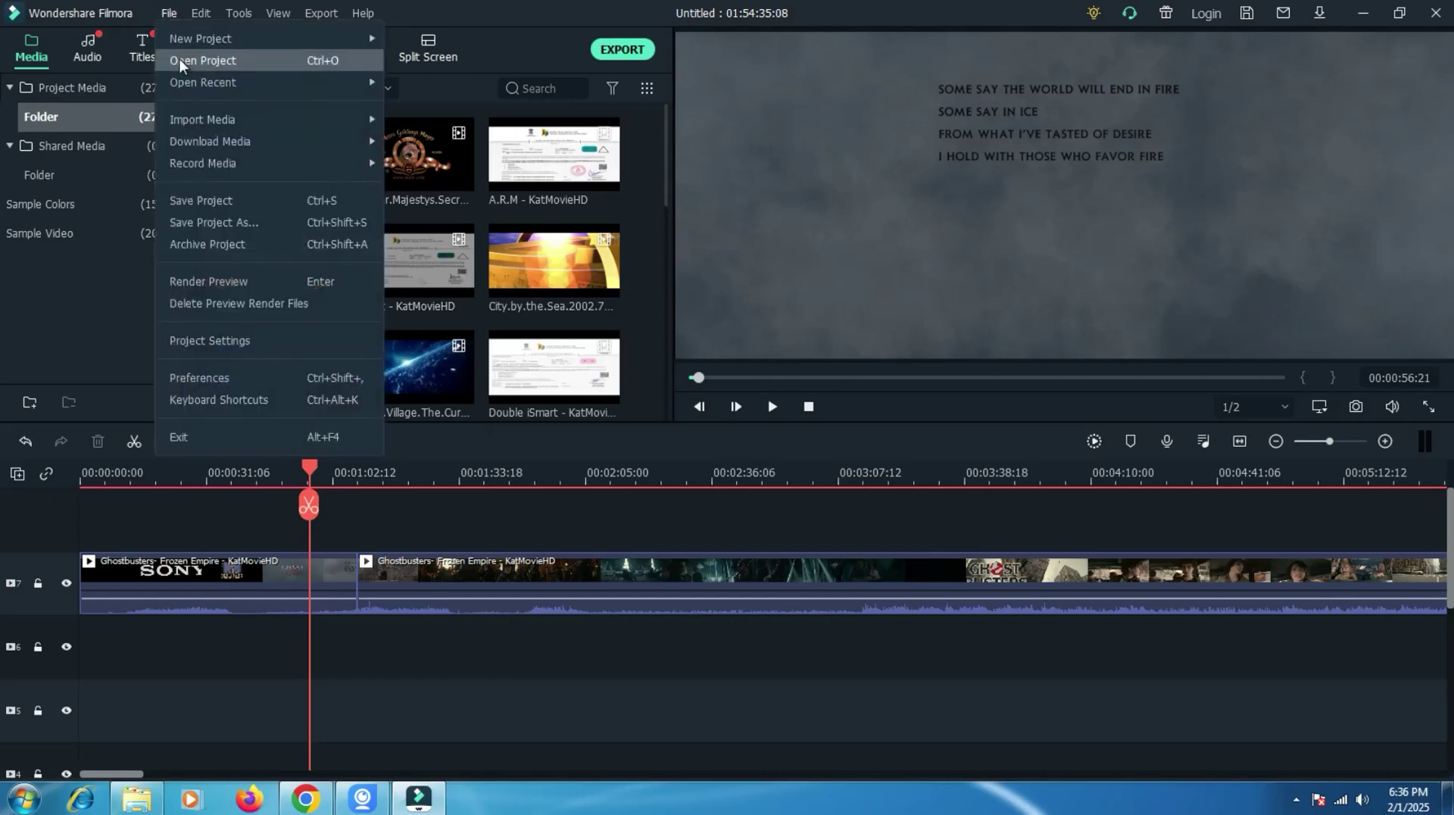
pyautogui.click(260, 198)
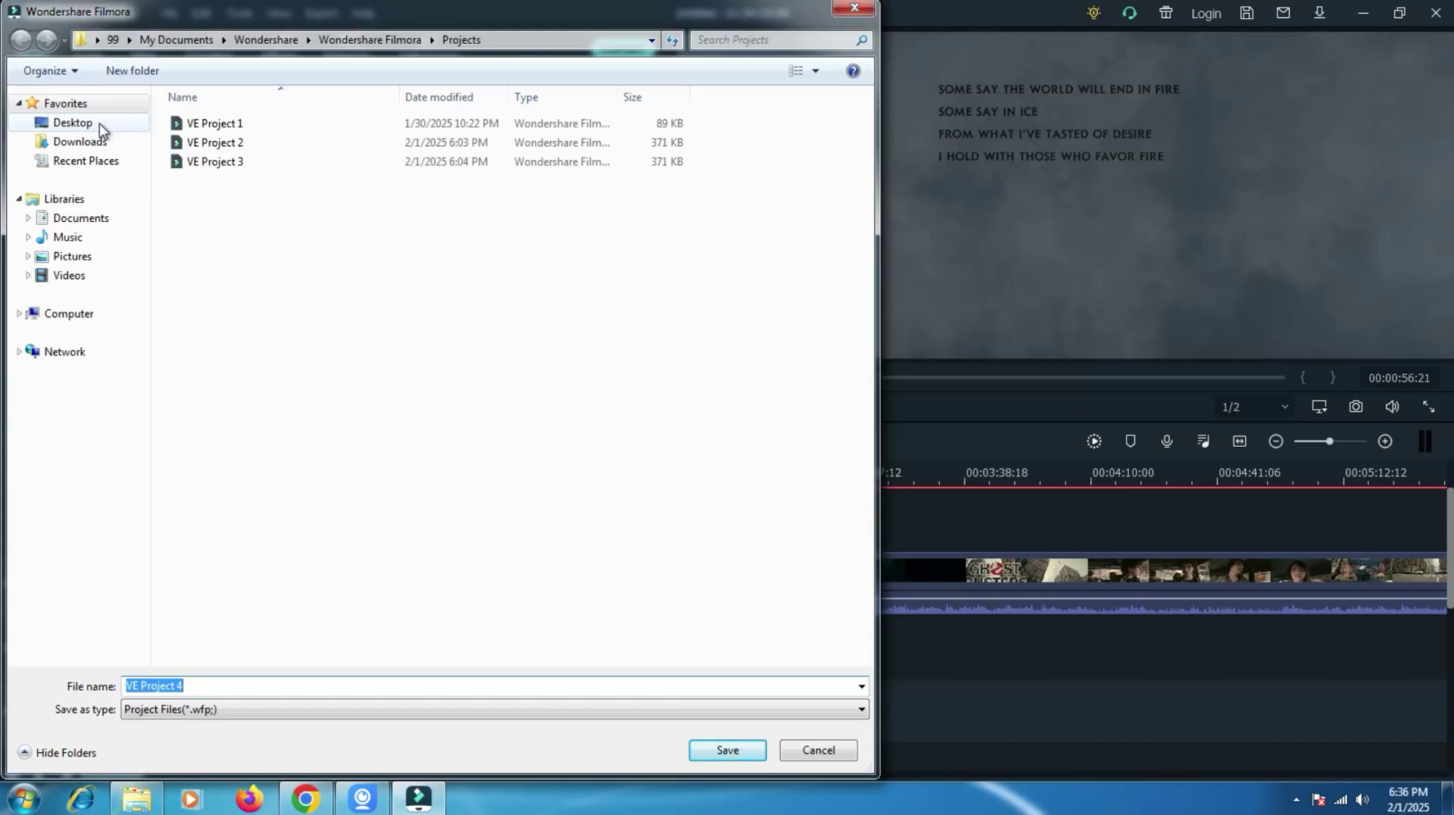
pyautogui.click(679, 237)
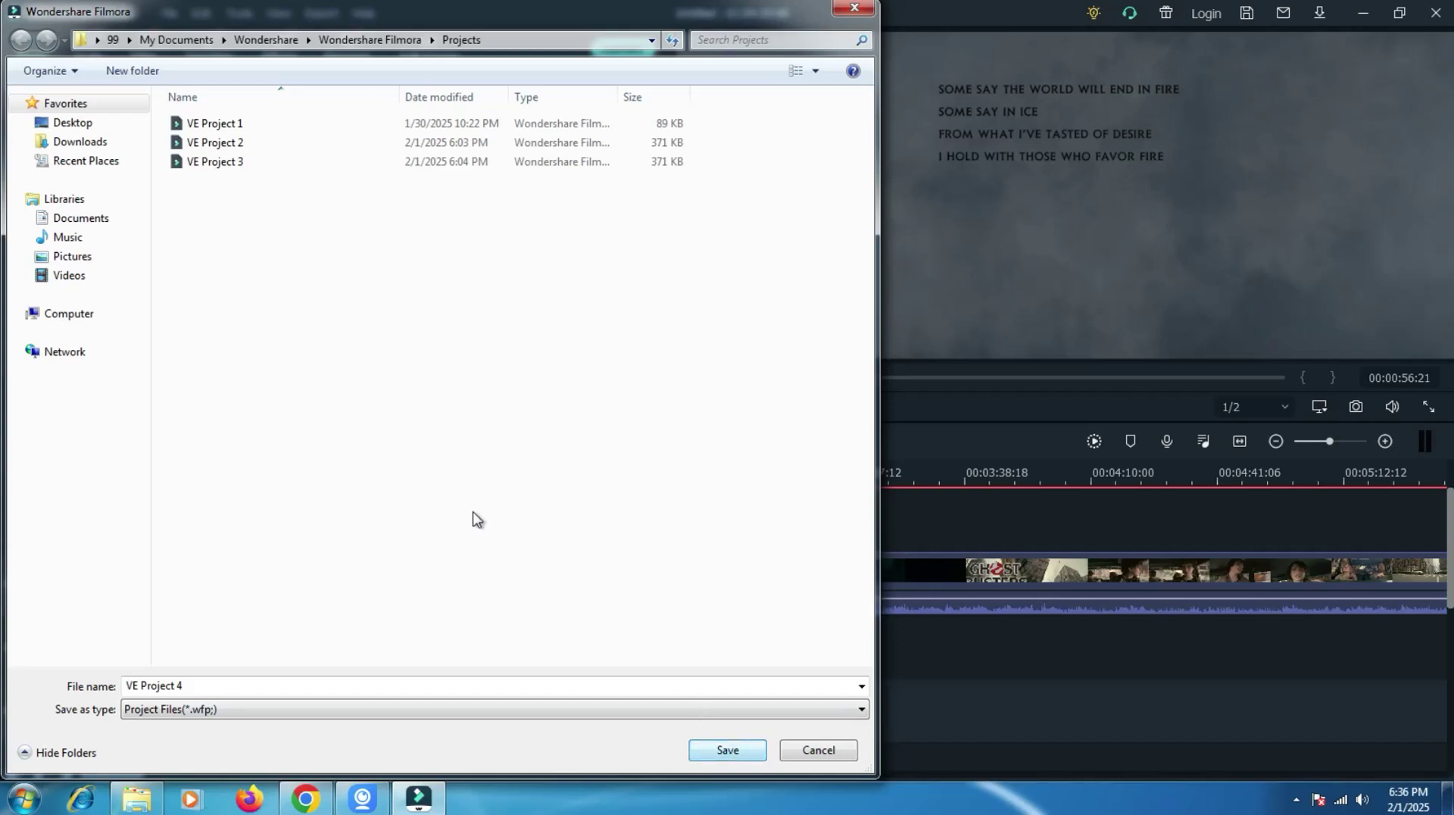
pyautogui.click(80, 322)
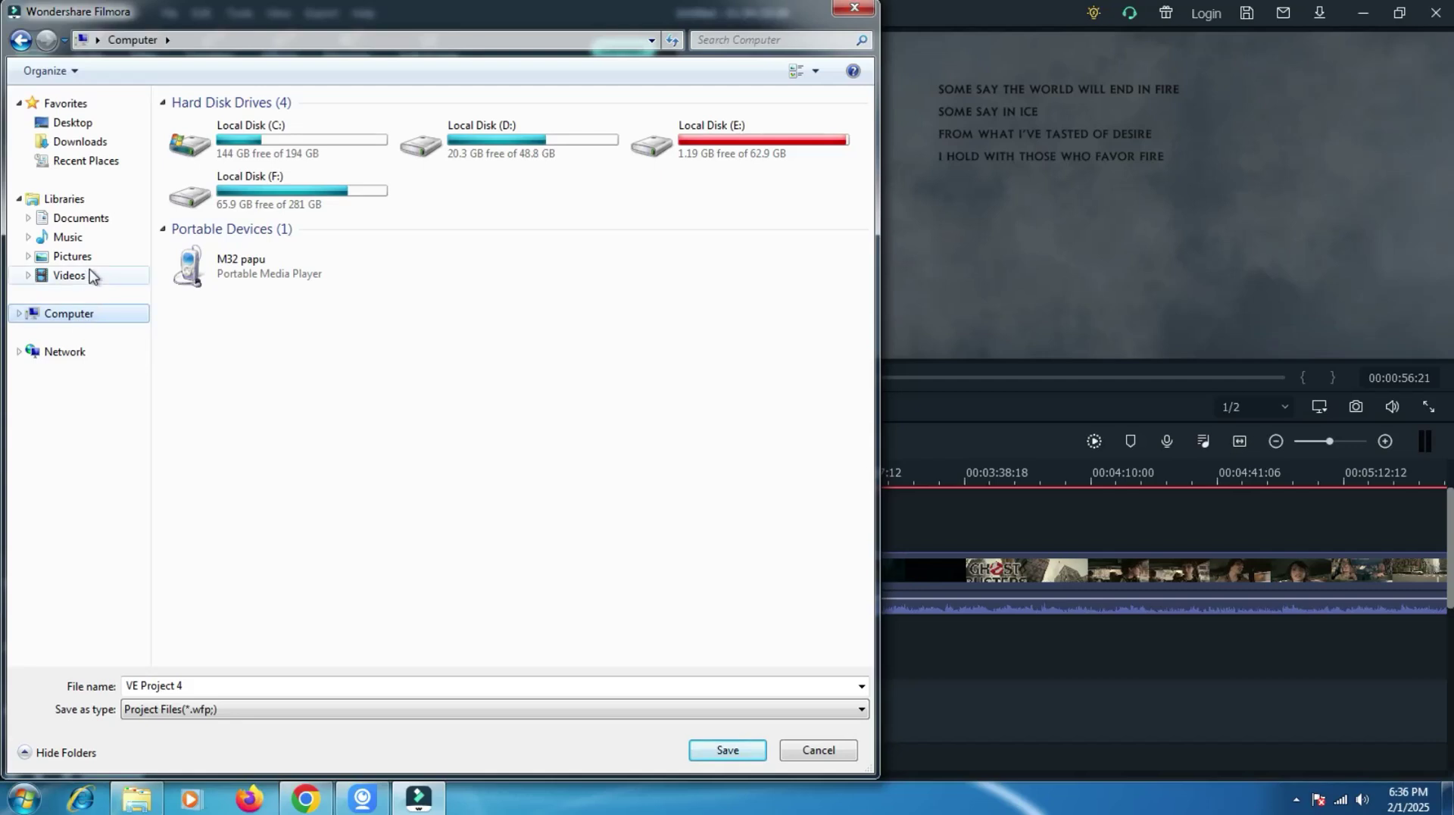
pyautogui.doubleClick(269, 206)
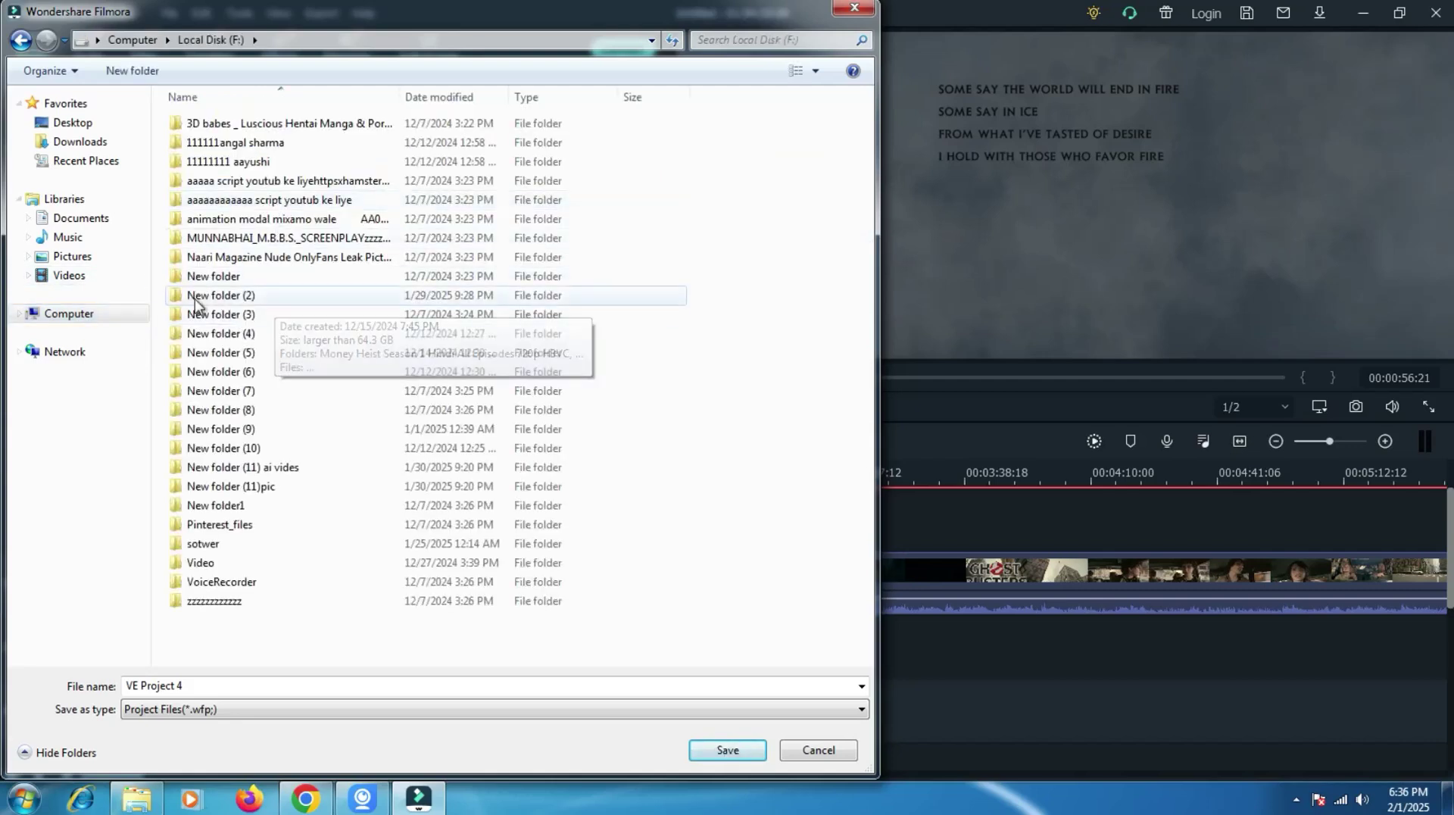
pyautogui.click(86, 147)
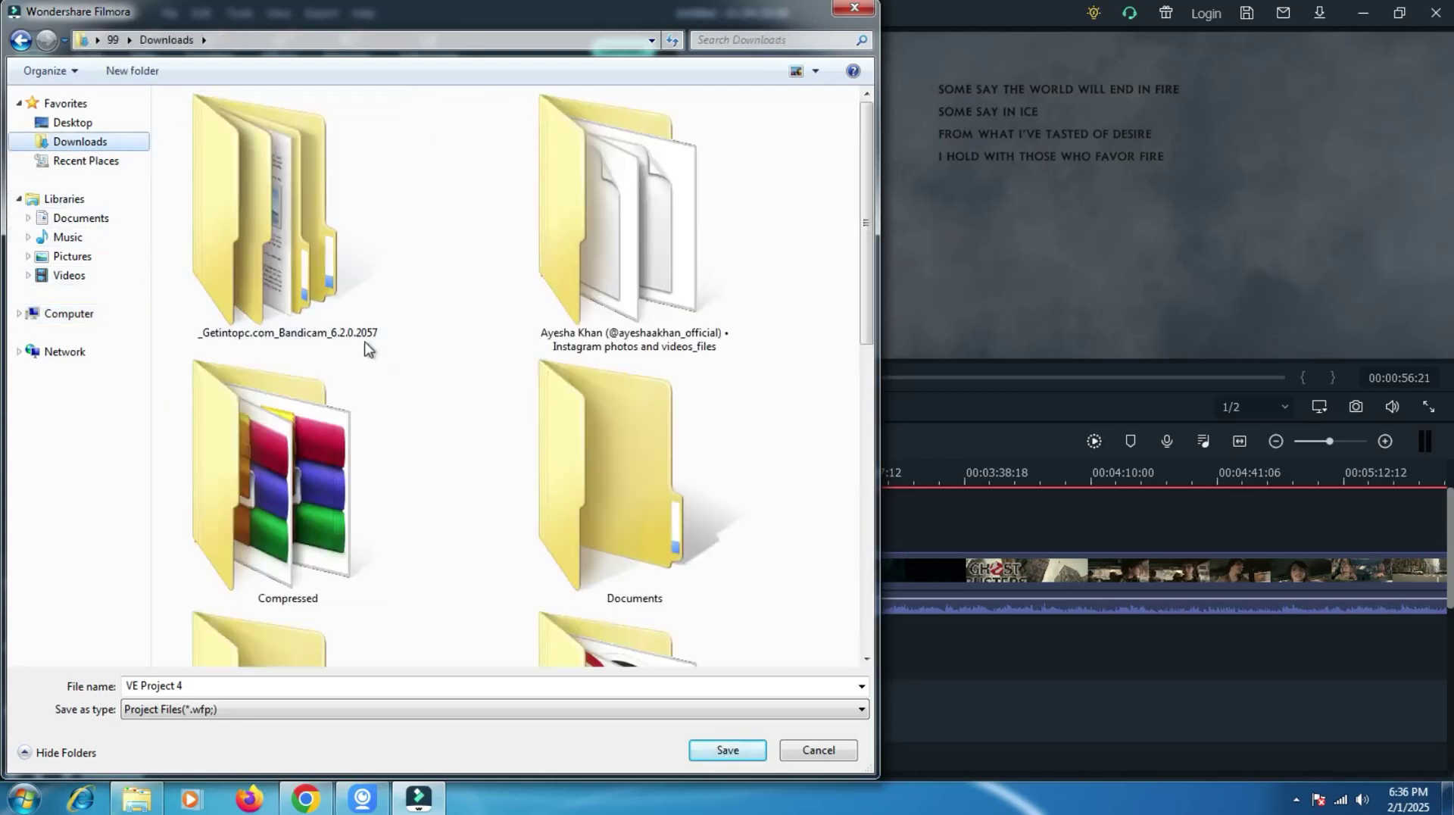
pyautogui.doubleClick(283, 281)
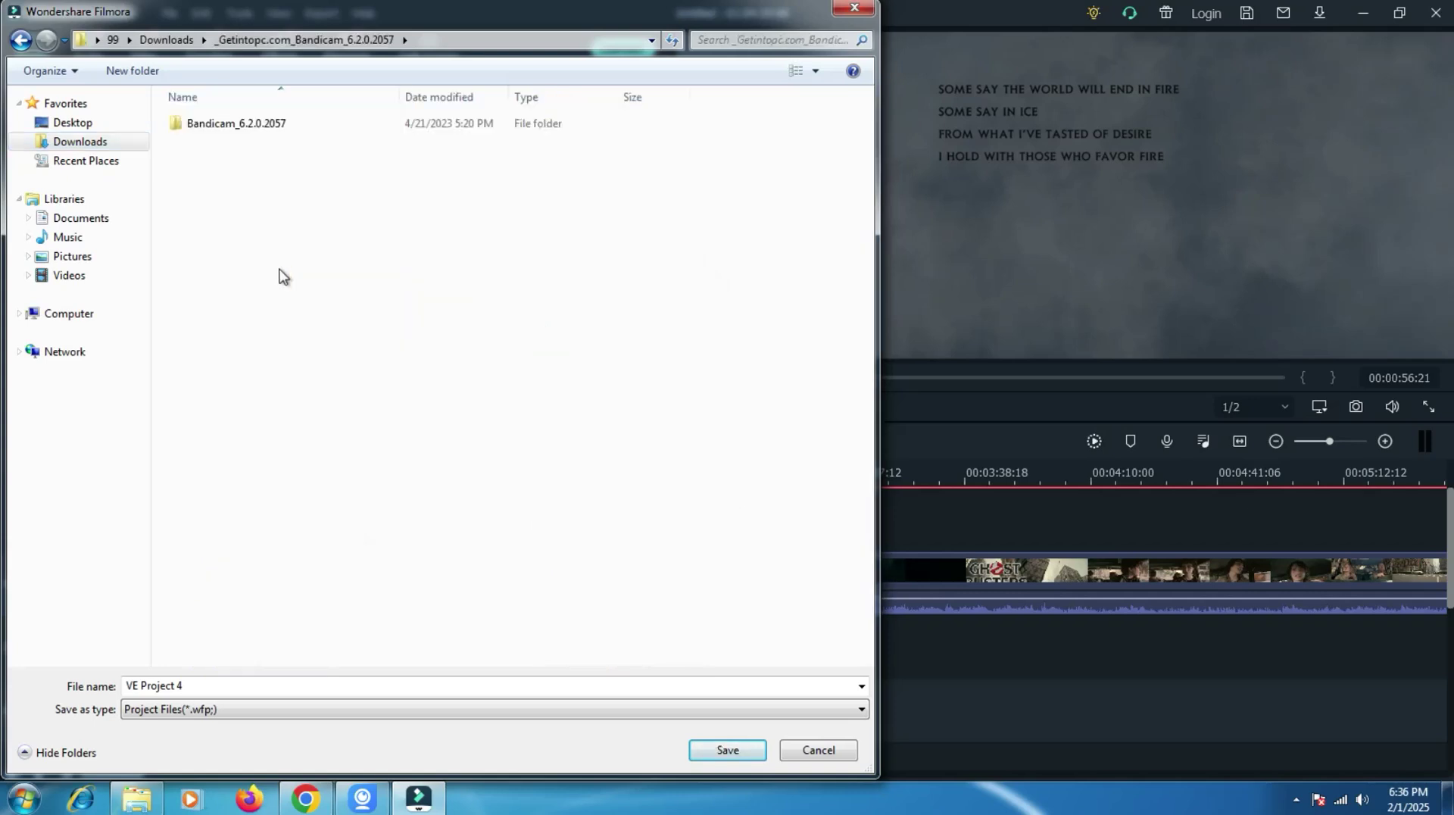
pyautogui.click(69, 315)
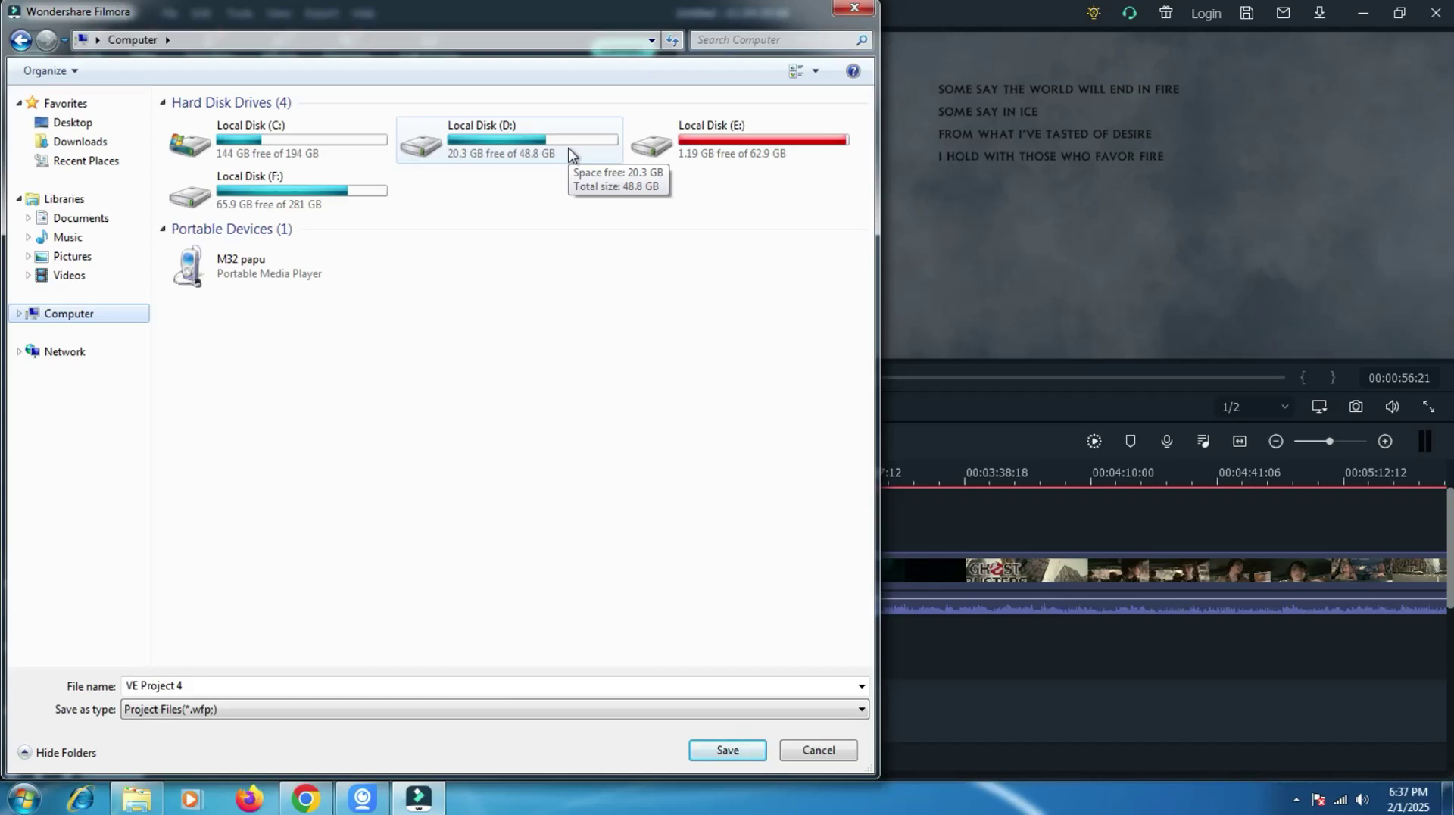
pyautogui.doubleClick(507, 137)
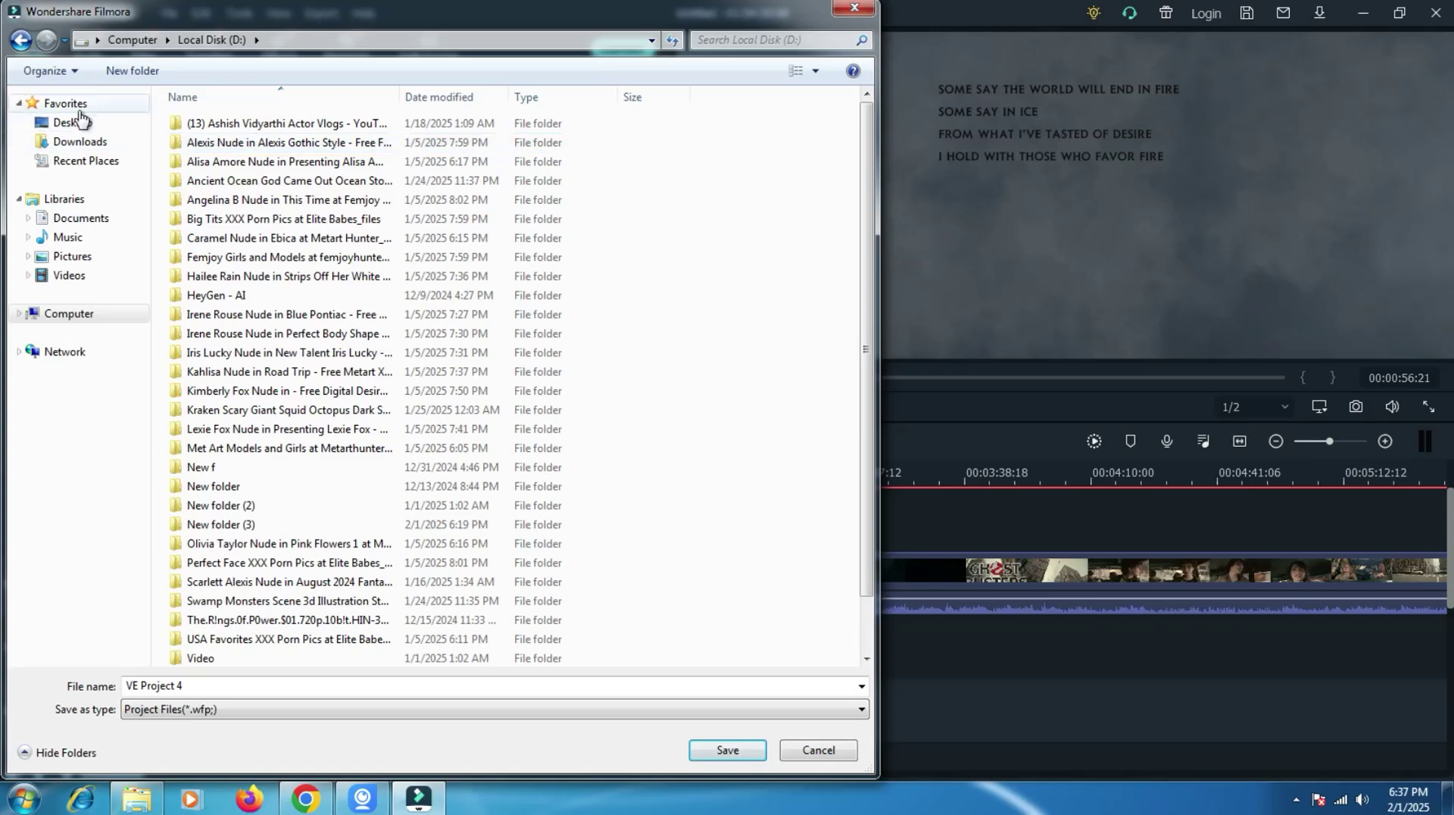
pyautogui.click(853, 6)
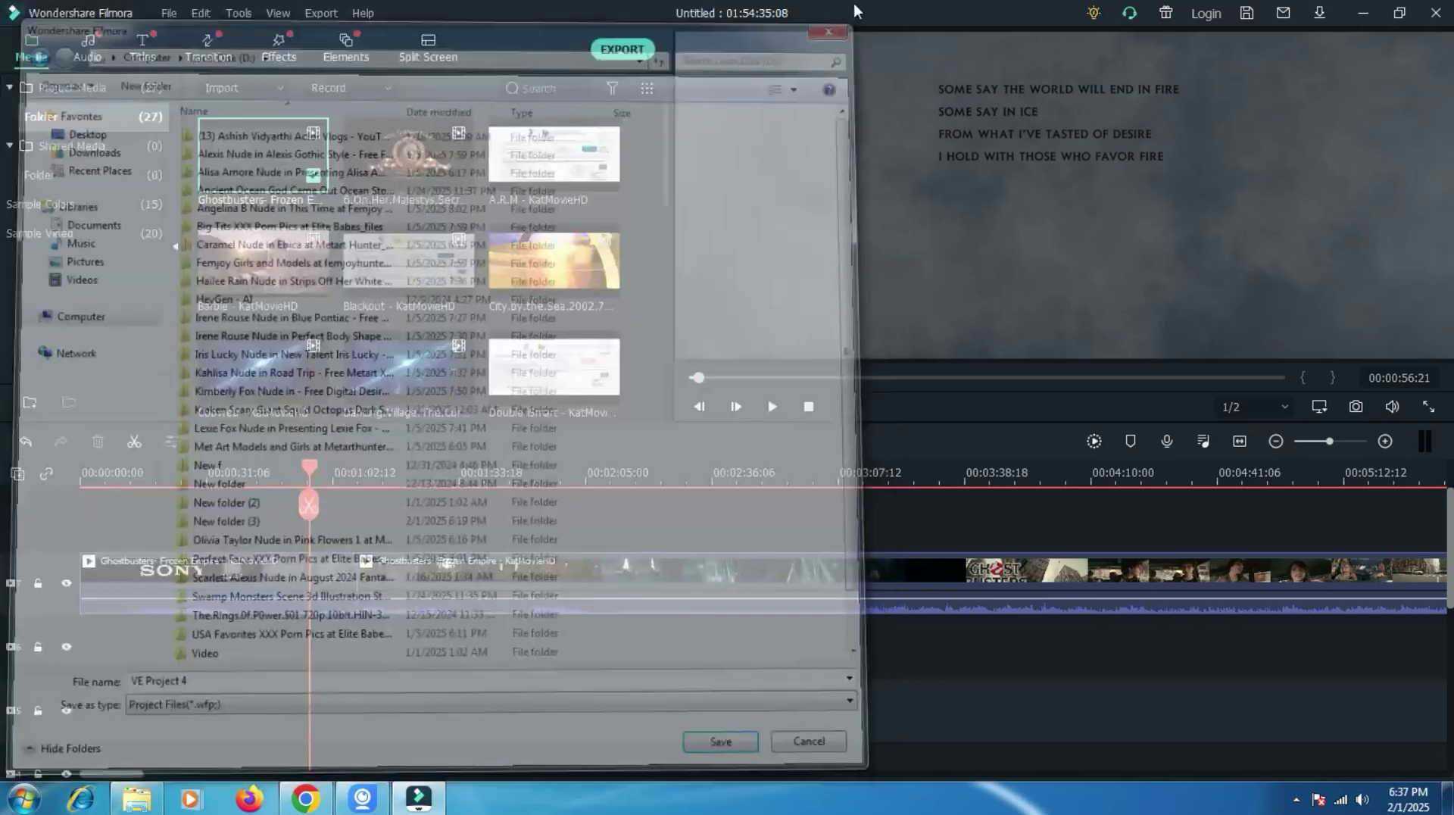
# Save the project as VE Project 4 in the default Wondershare Filmora Projects folder.
pyautogui.click(168, 12)
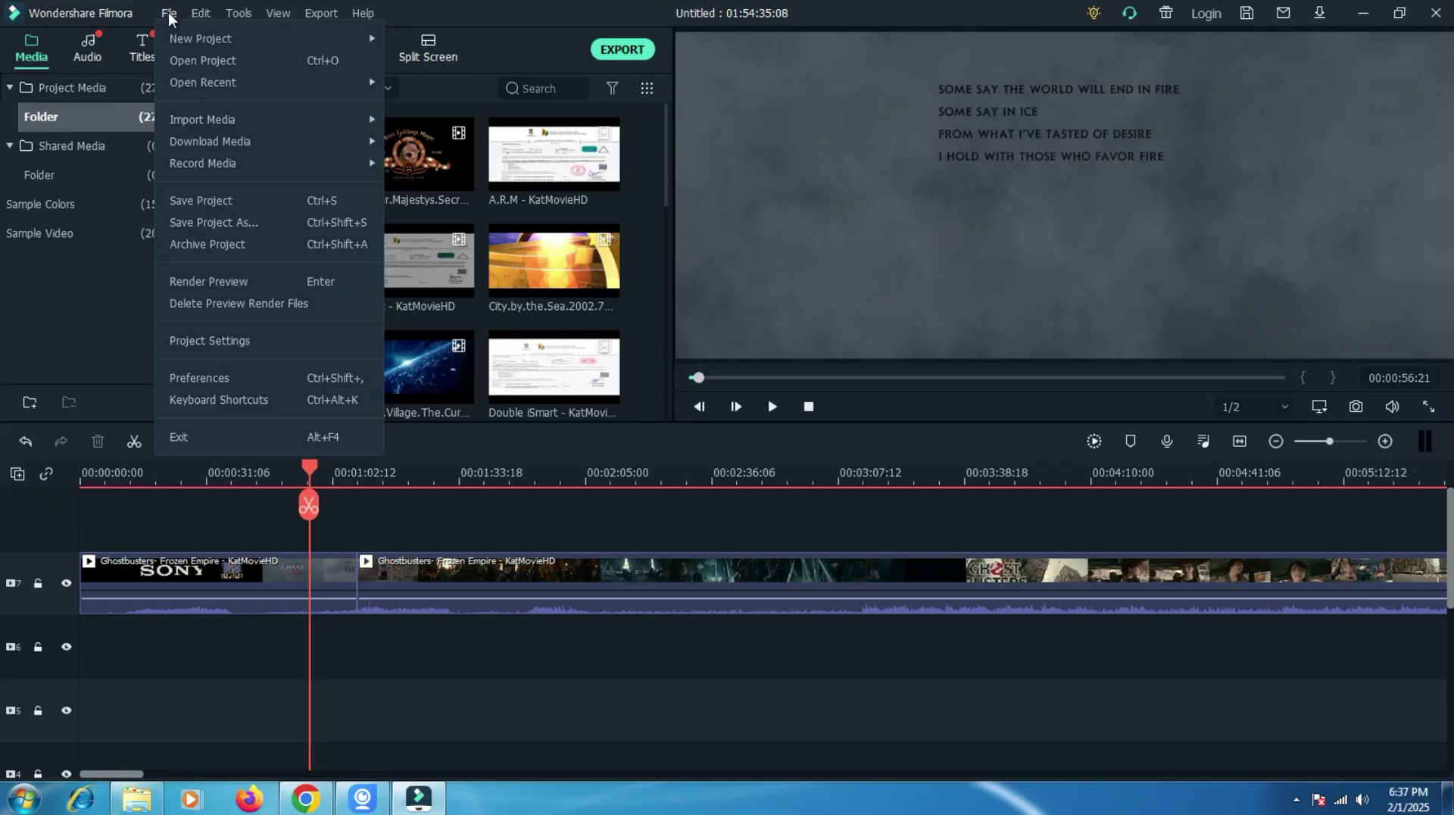
pyautogui.click(266, 203)
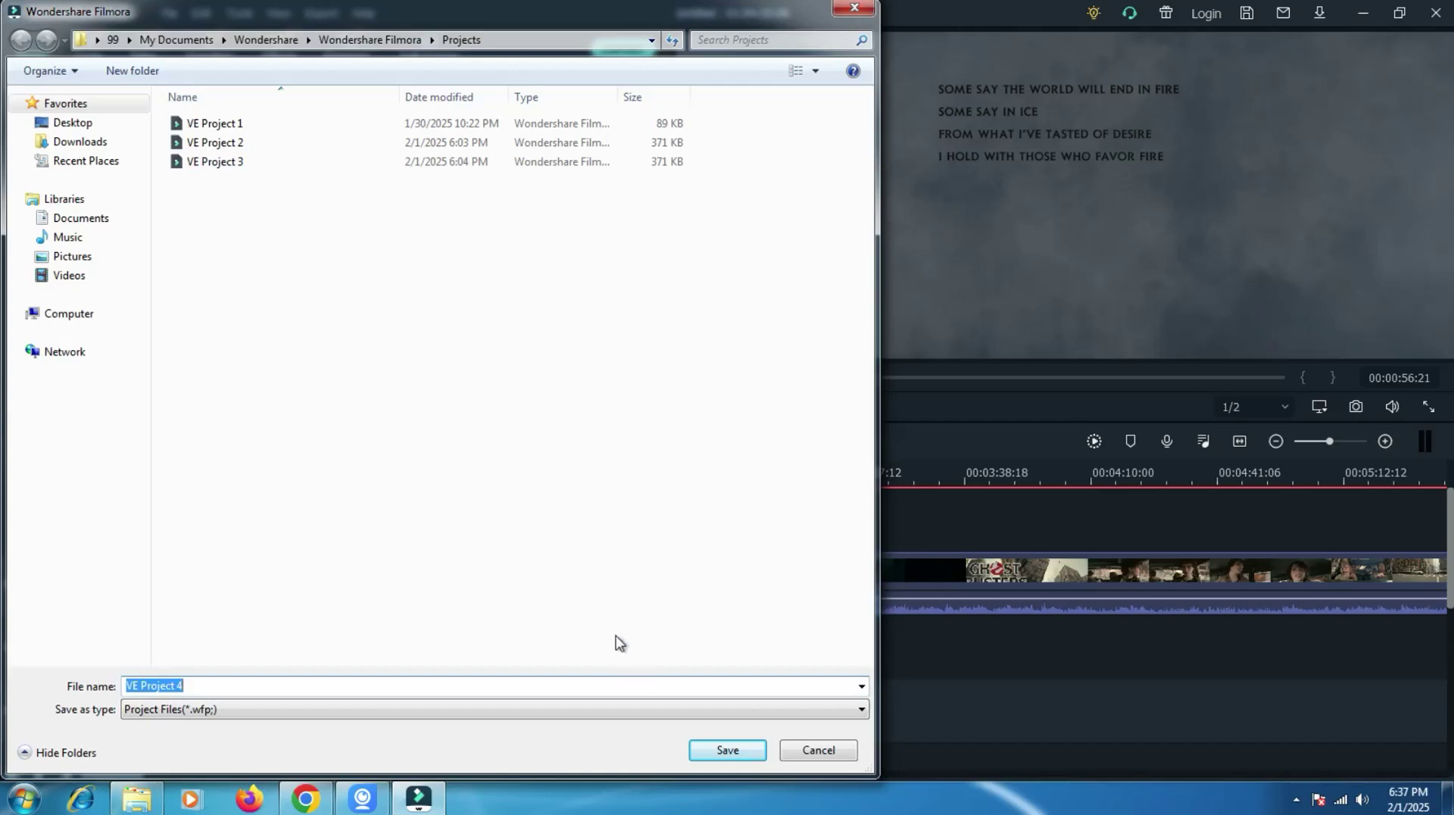
pyautogui.click(615, 599)
pyautogui.click(747, 755)
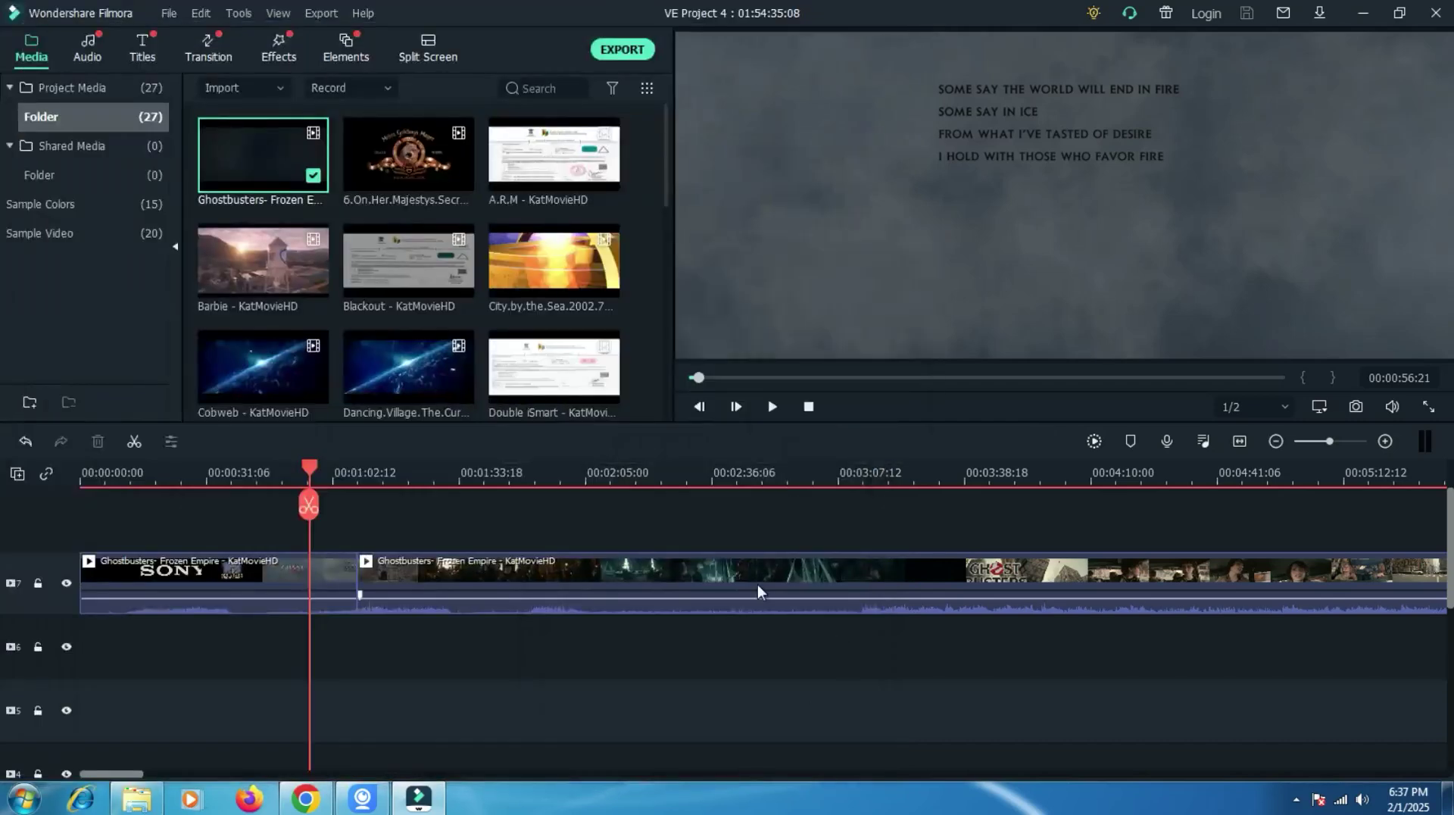
# Create a new project with the 16:9 (Widescreen) aspect ratio.
pyautogui.click(165, 17)
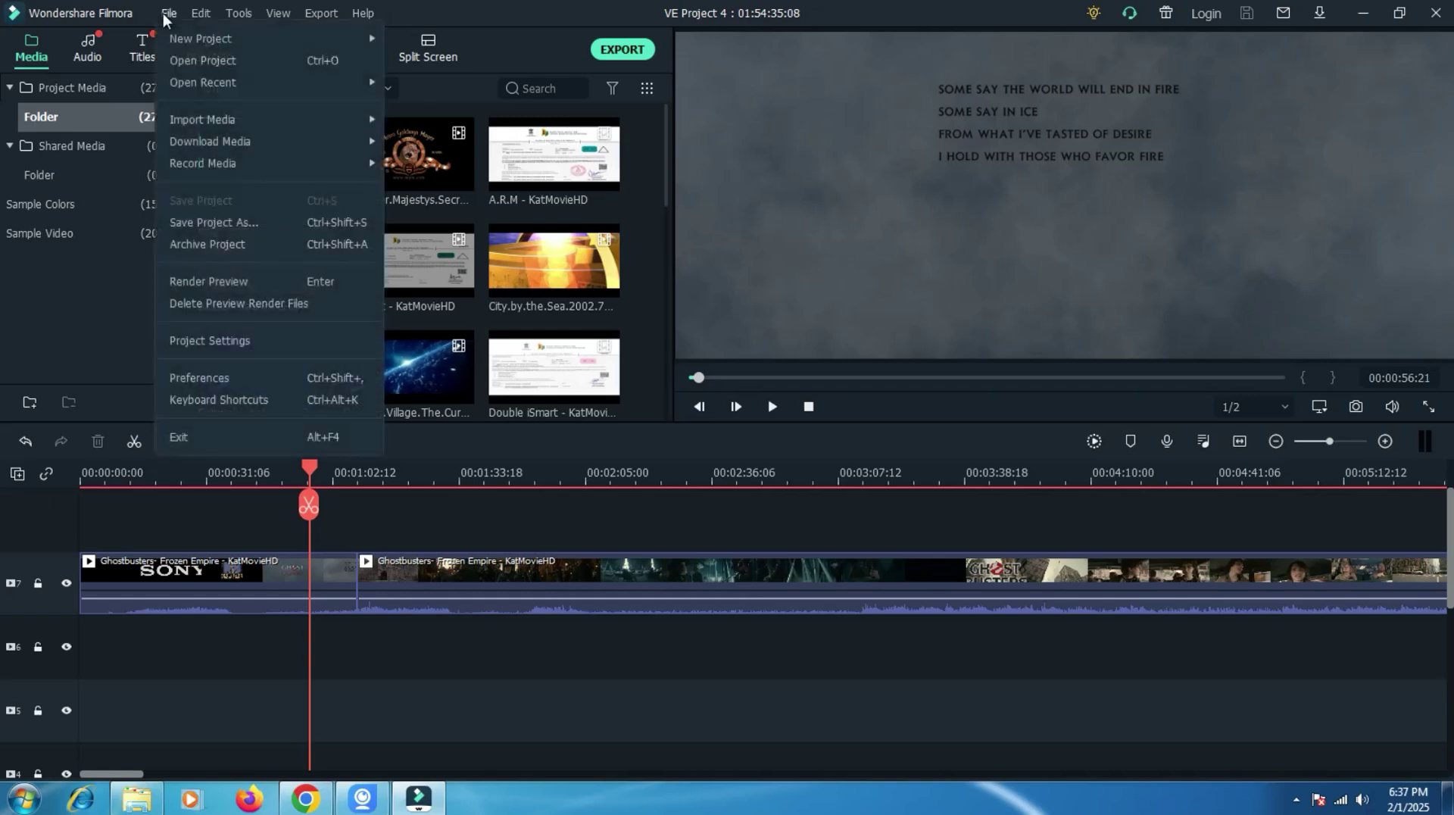
pyautogui.moveTo(188, 38)
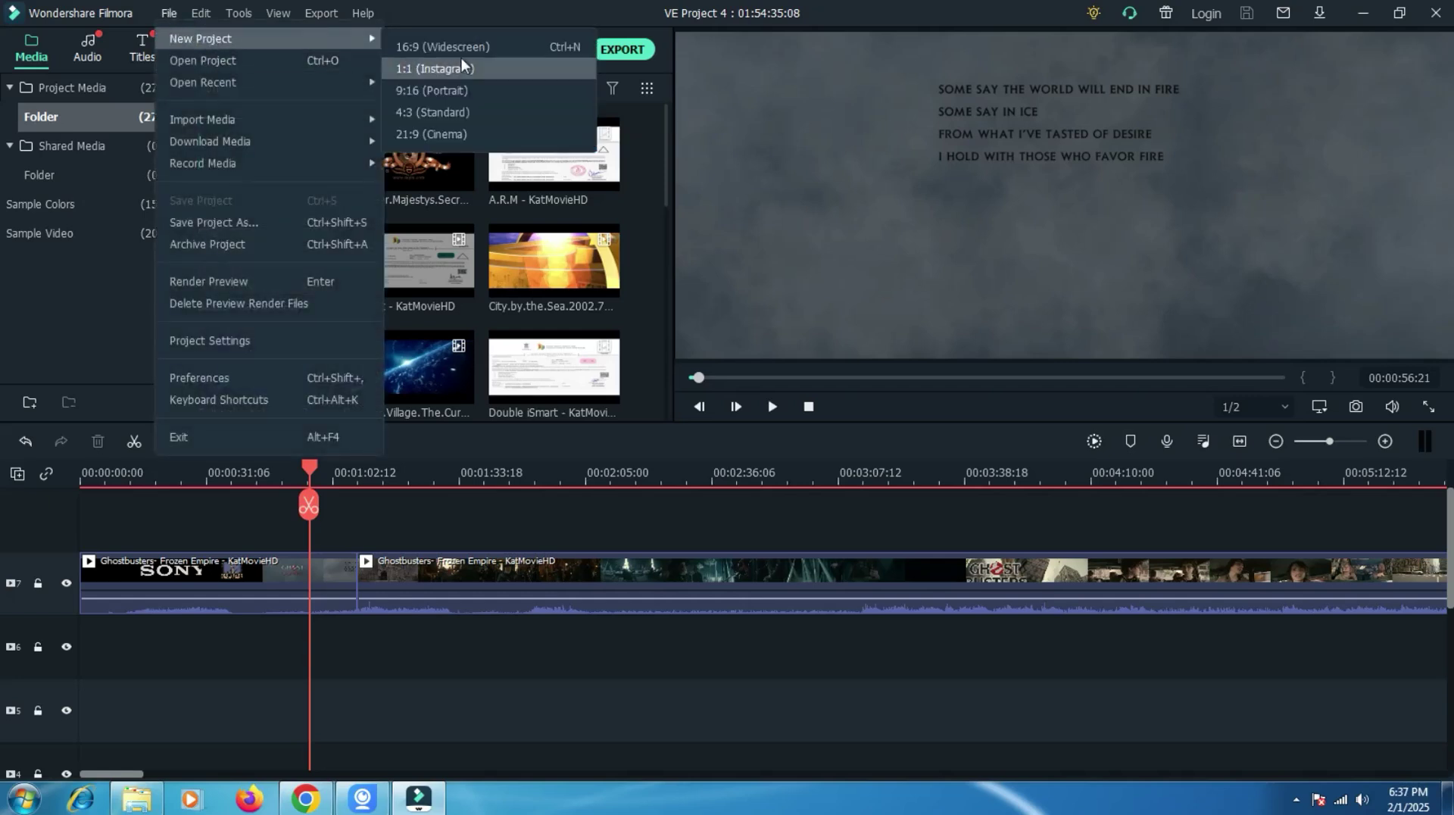
pyautogui.click(480, 47)
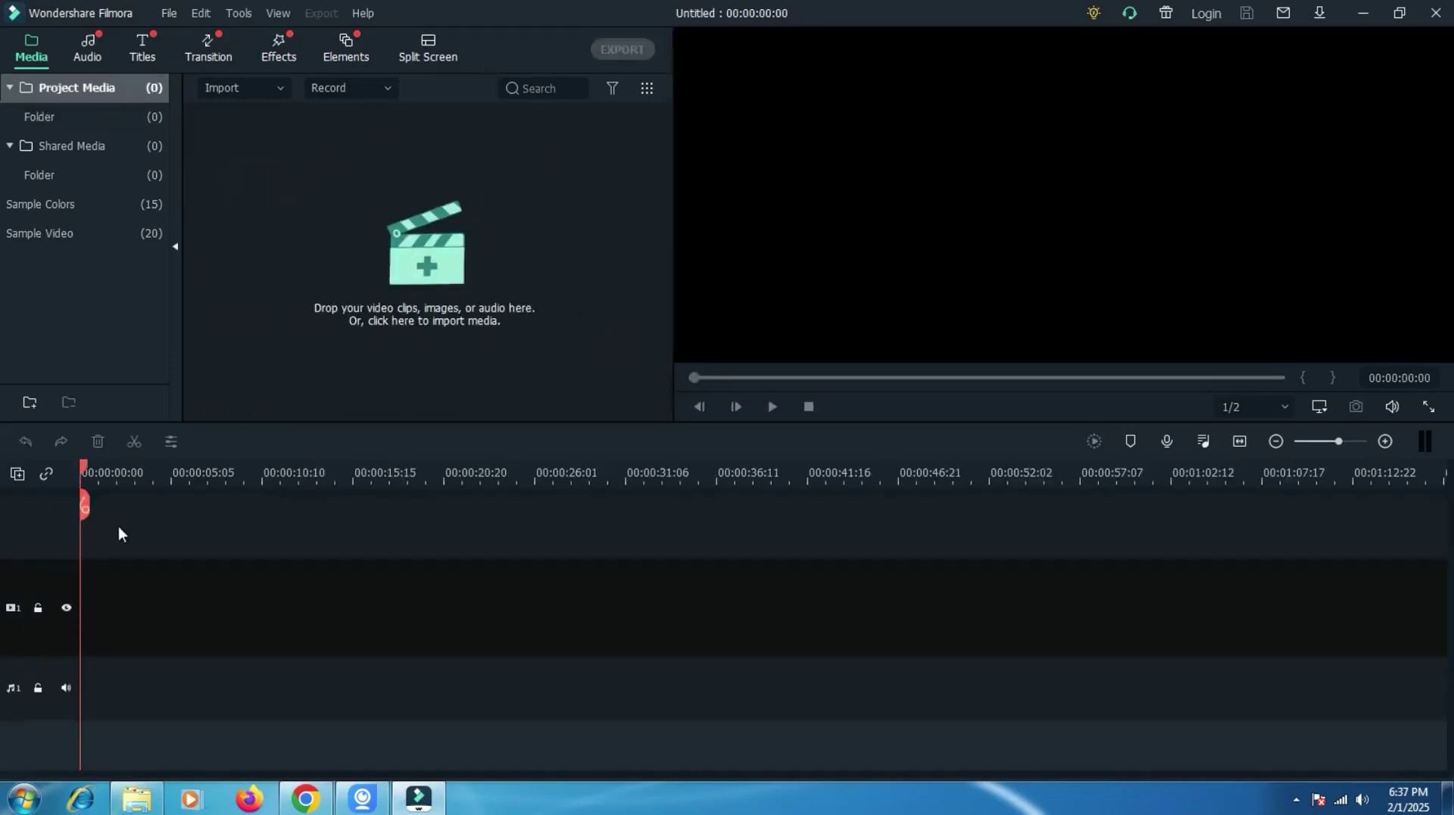
pyautogui.click(616, 284)
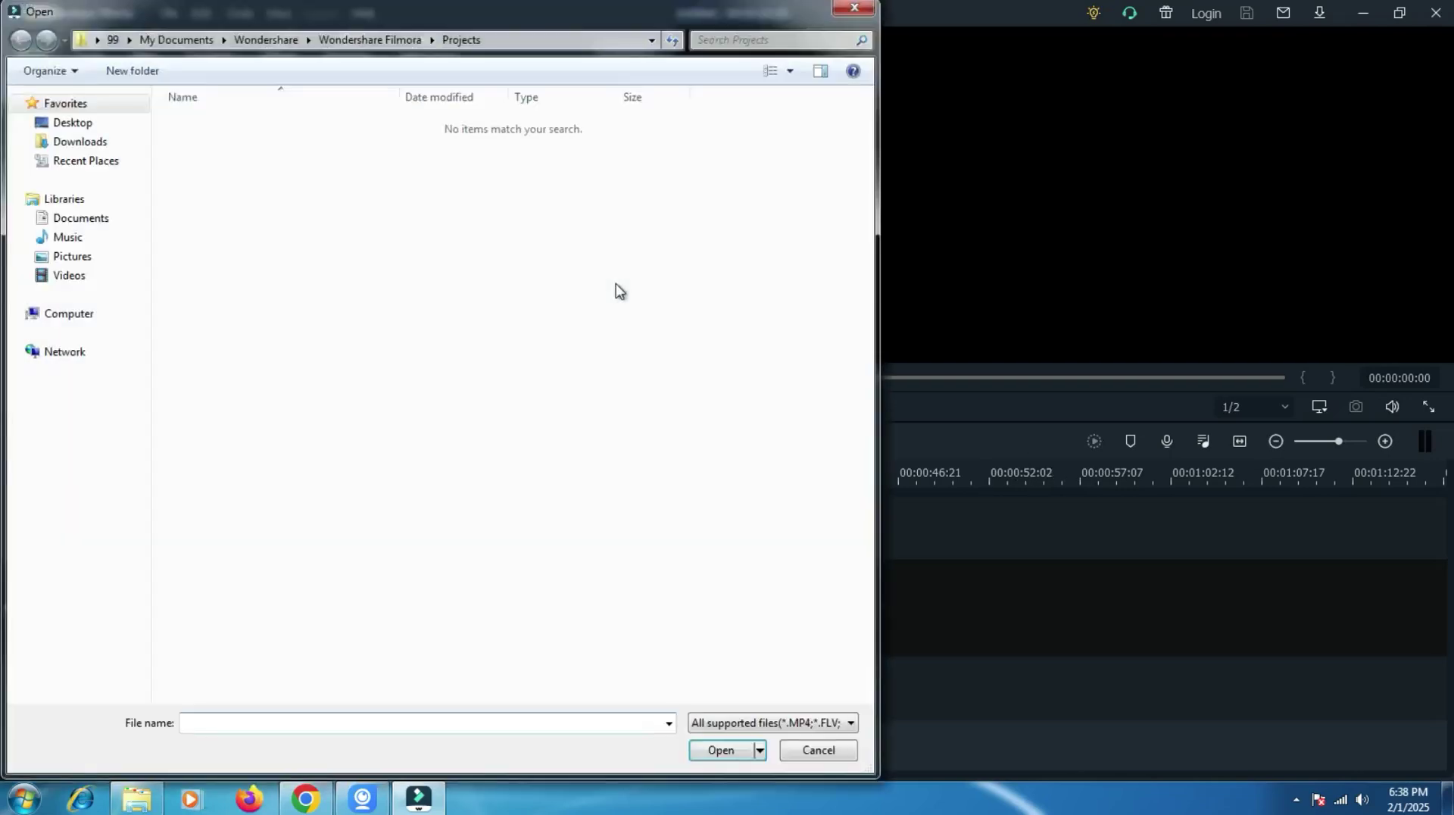
pyautogui.click(853, 9)
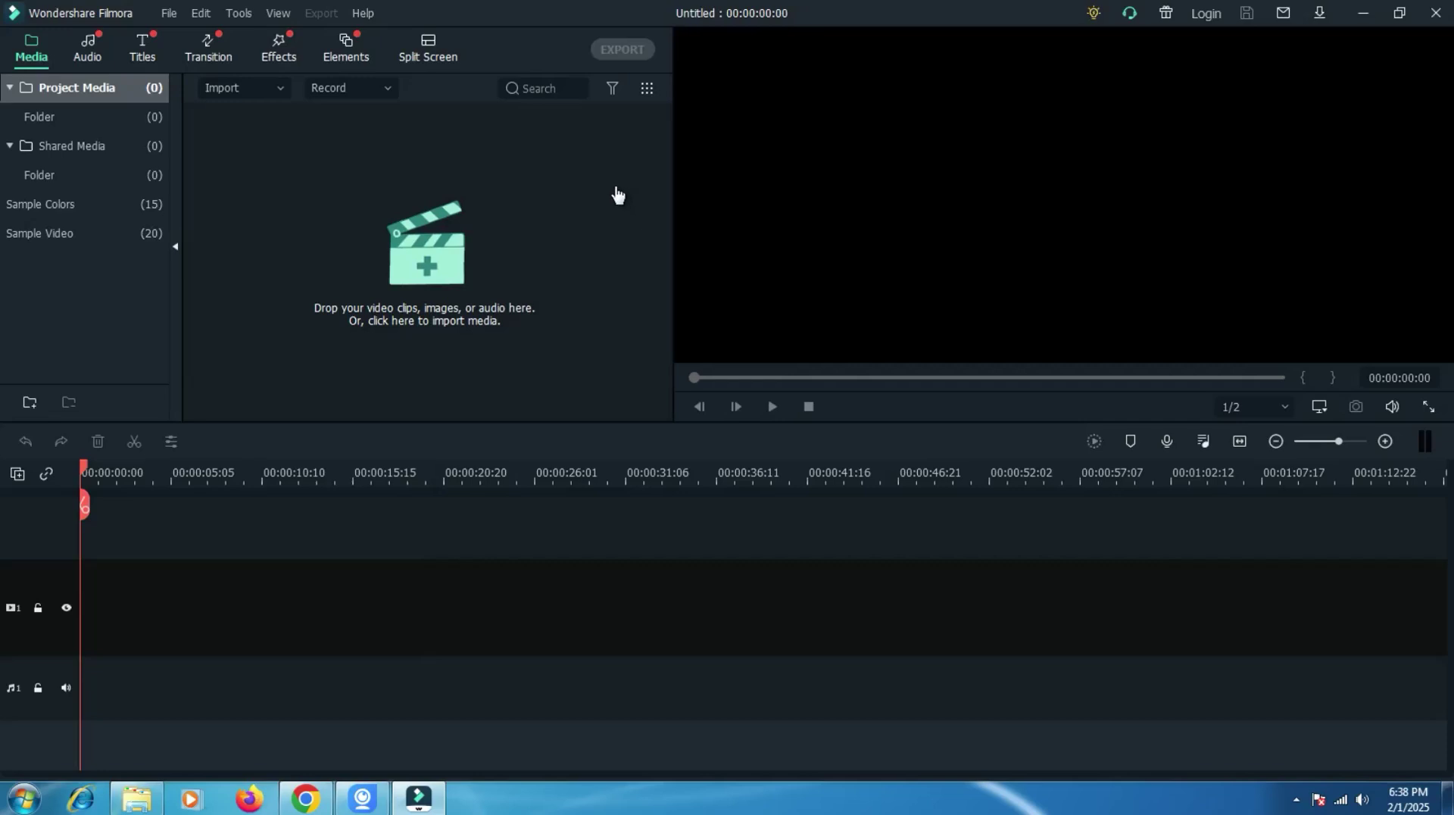
# Open the saved VE Project 4 file and bring its Ghostbusters clips into view on the timeline.
pyautogui.click(161, 14)
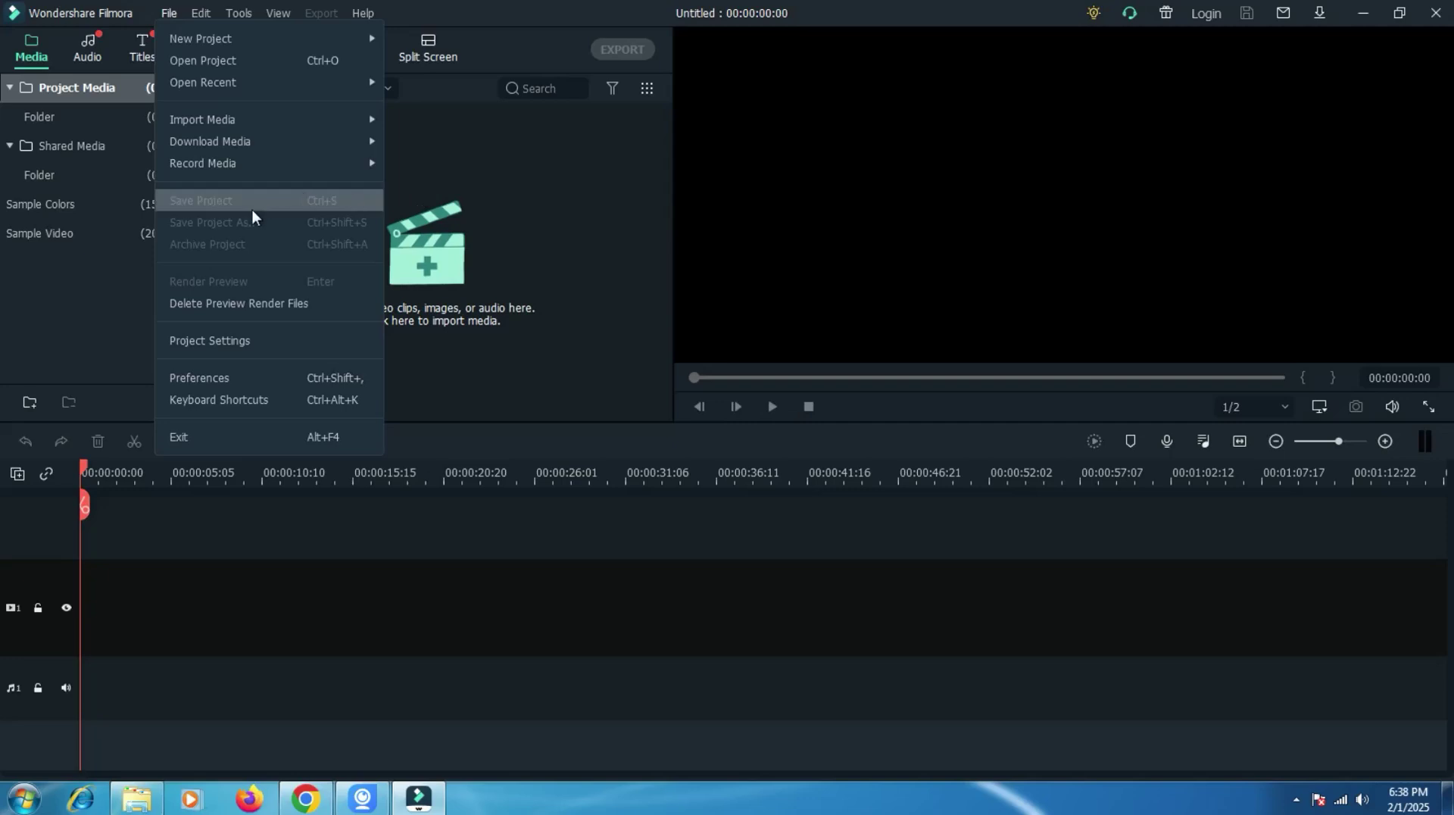
pyautogui.click(267, 59)
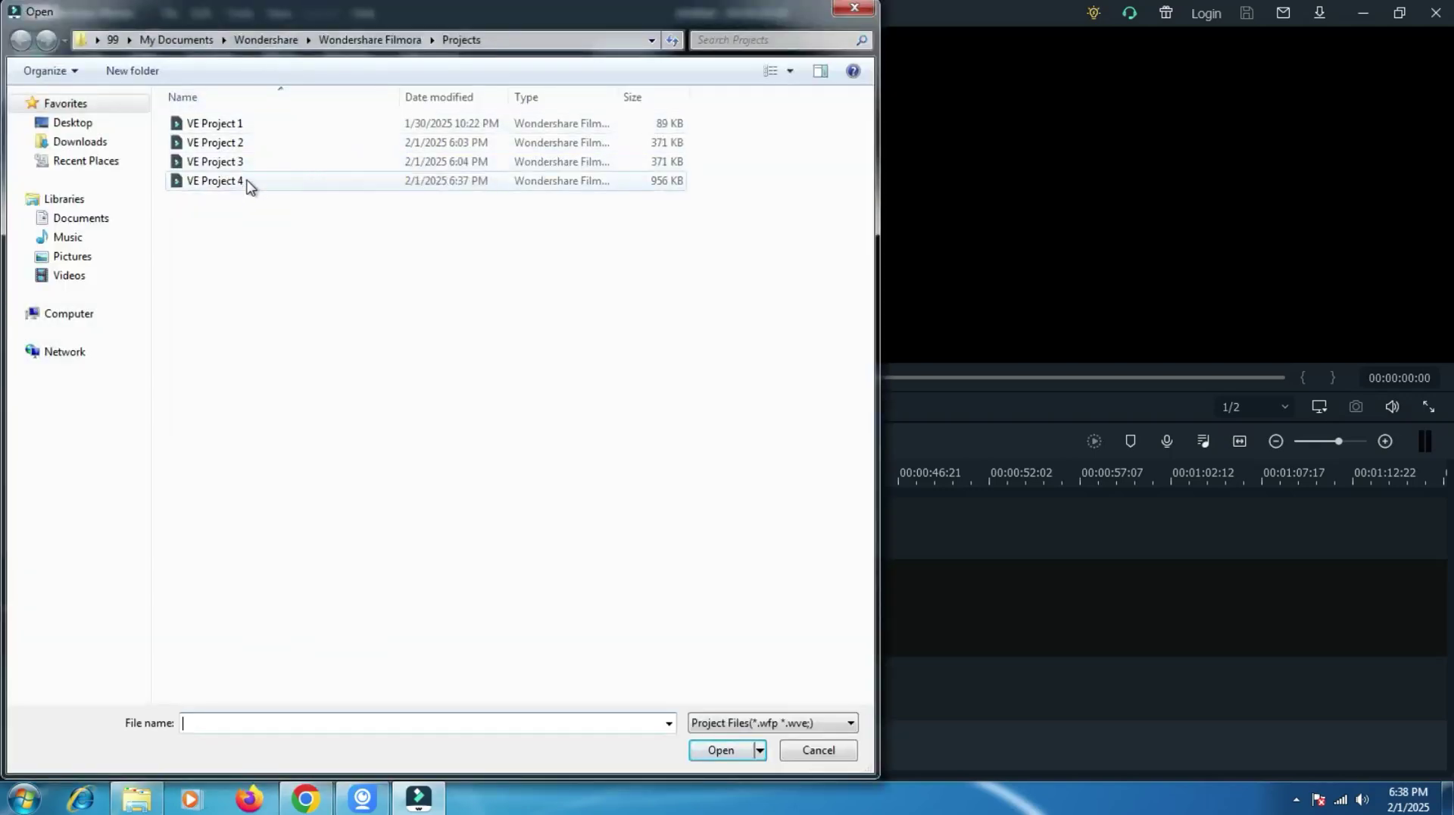
pyautogui.doubleClick(247, 180)
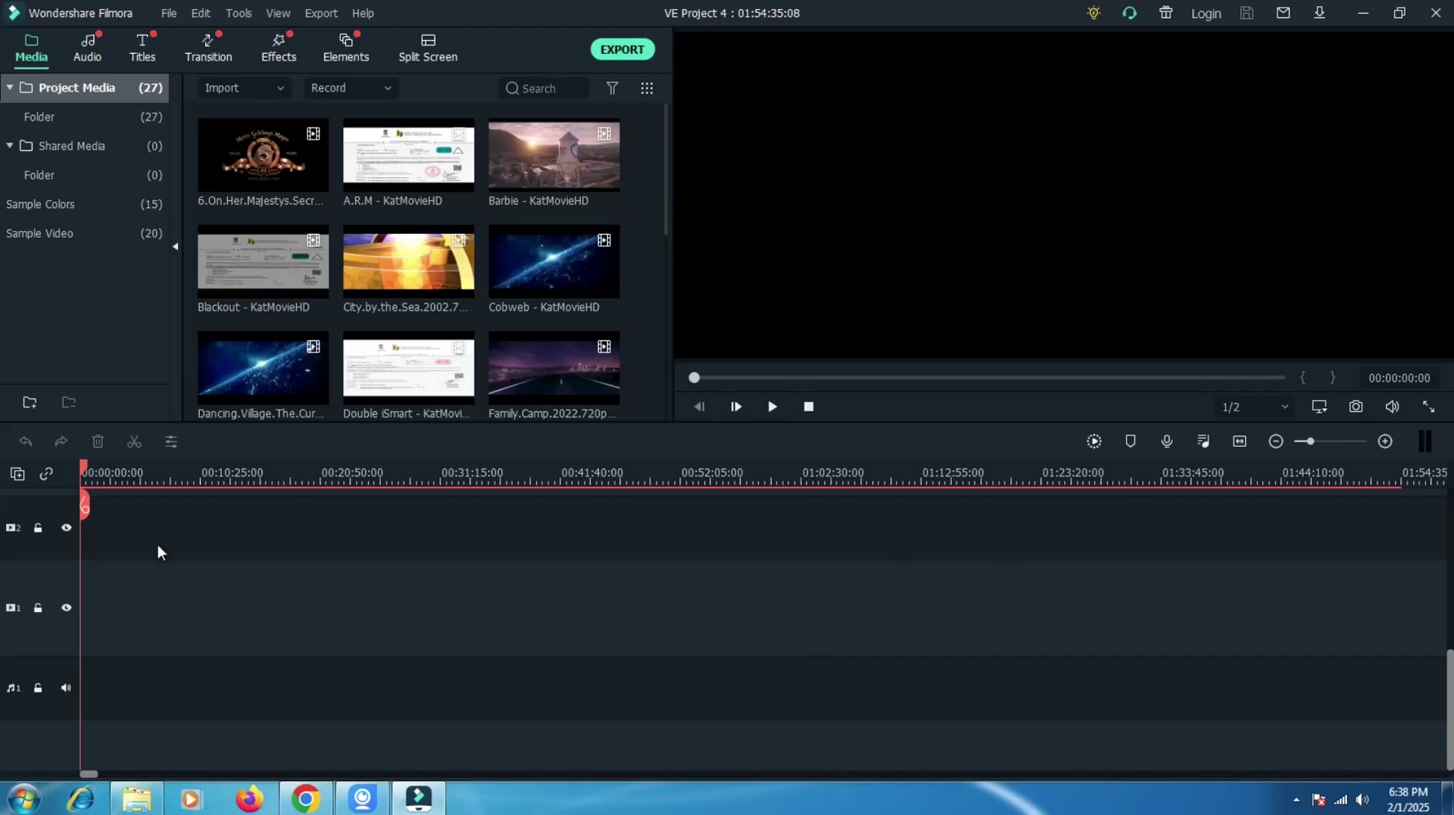
pyautogui.scroll(5, 630, 663)
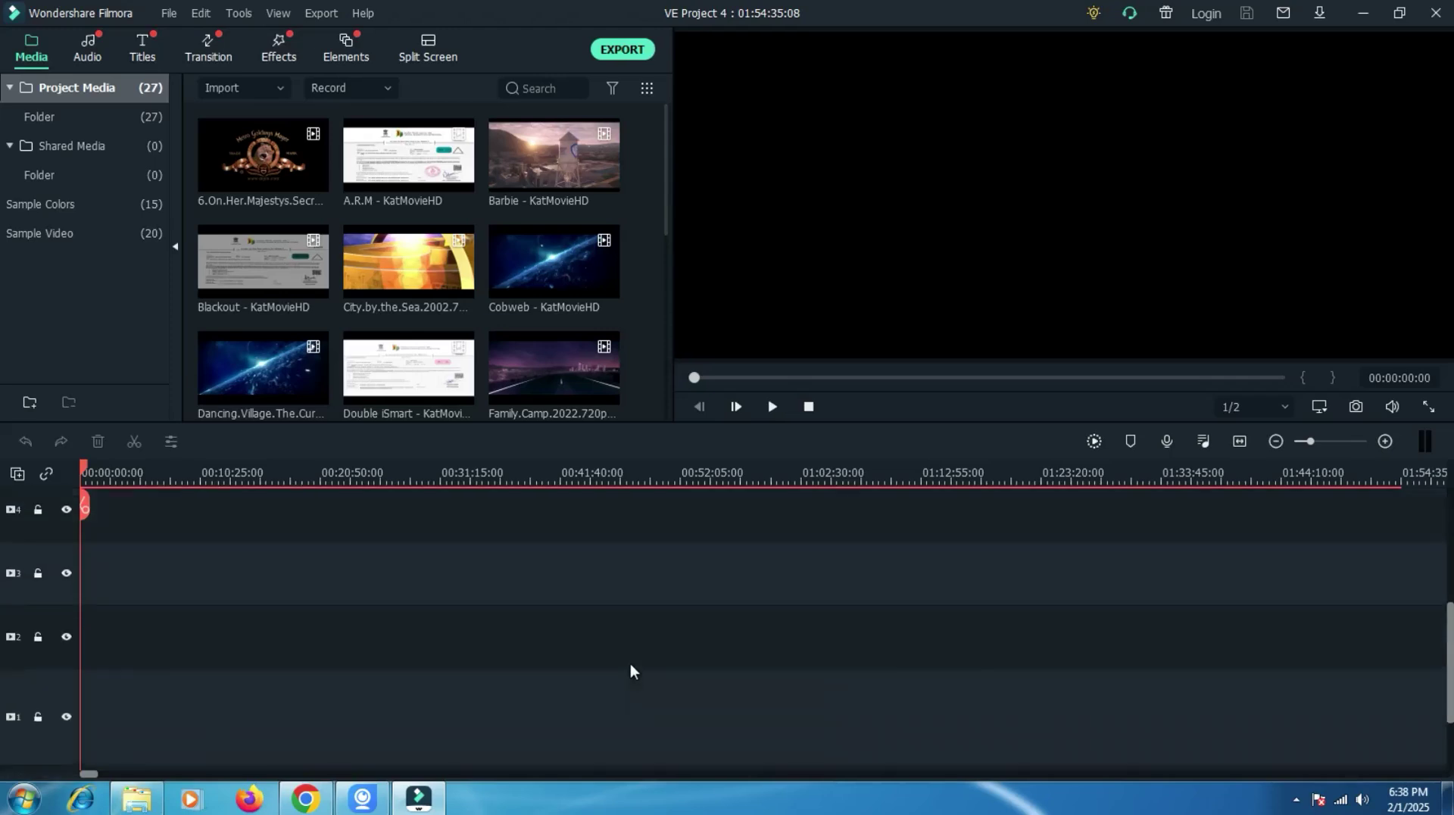
pyautogui.scroll(1, 629, 666)
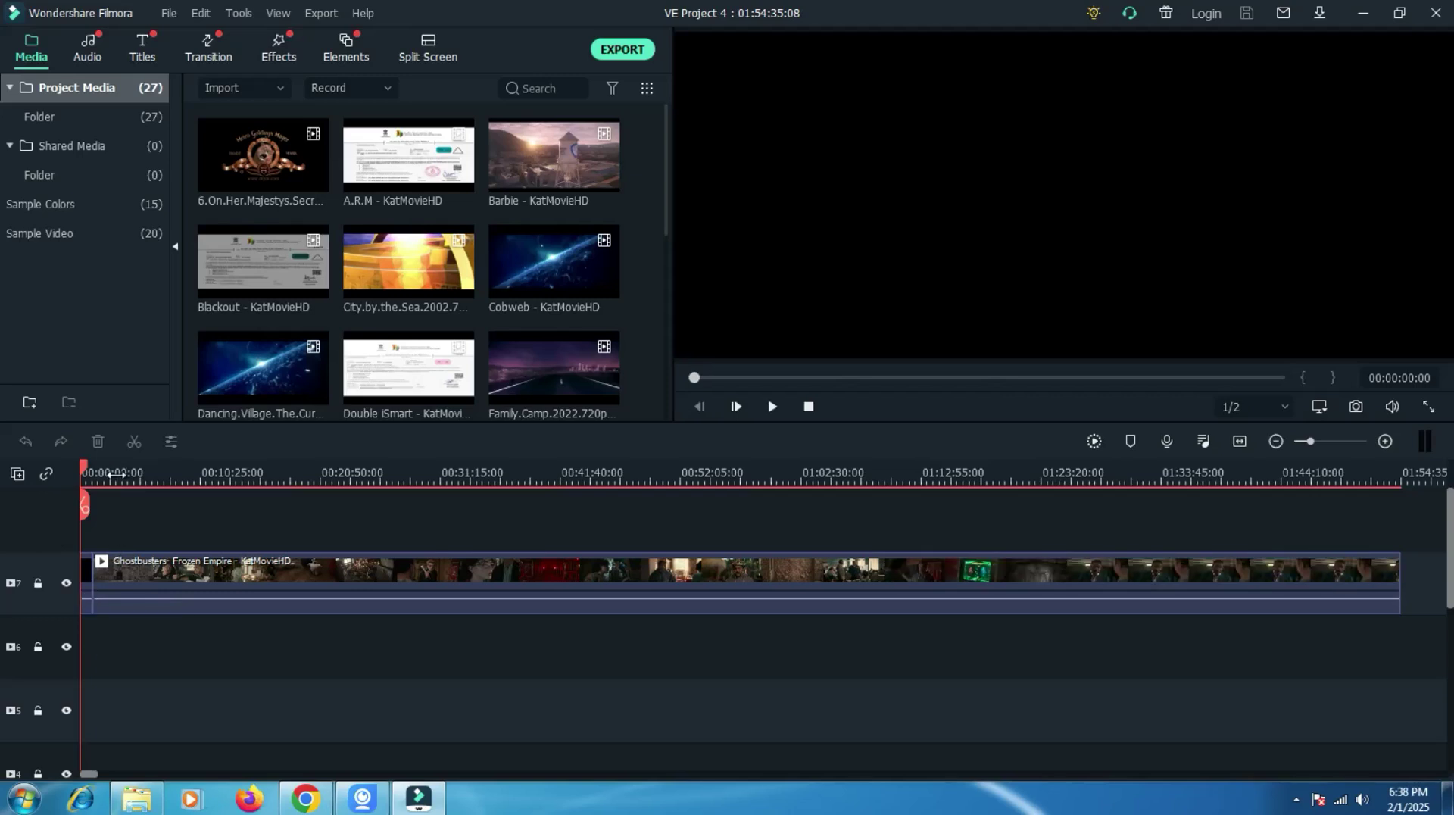
pyautogui.scroll(3, 738, 476)
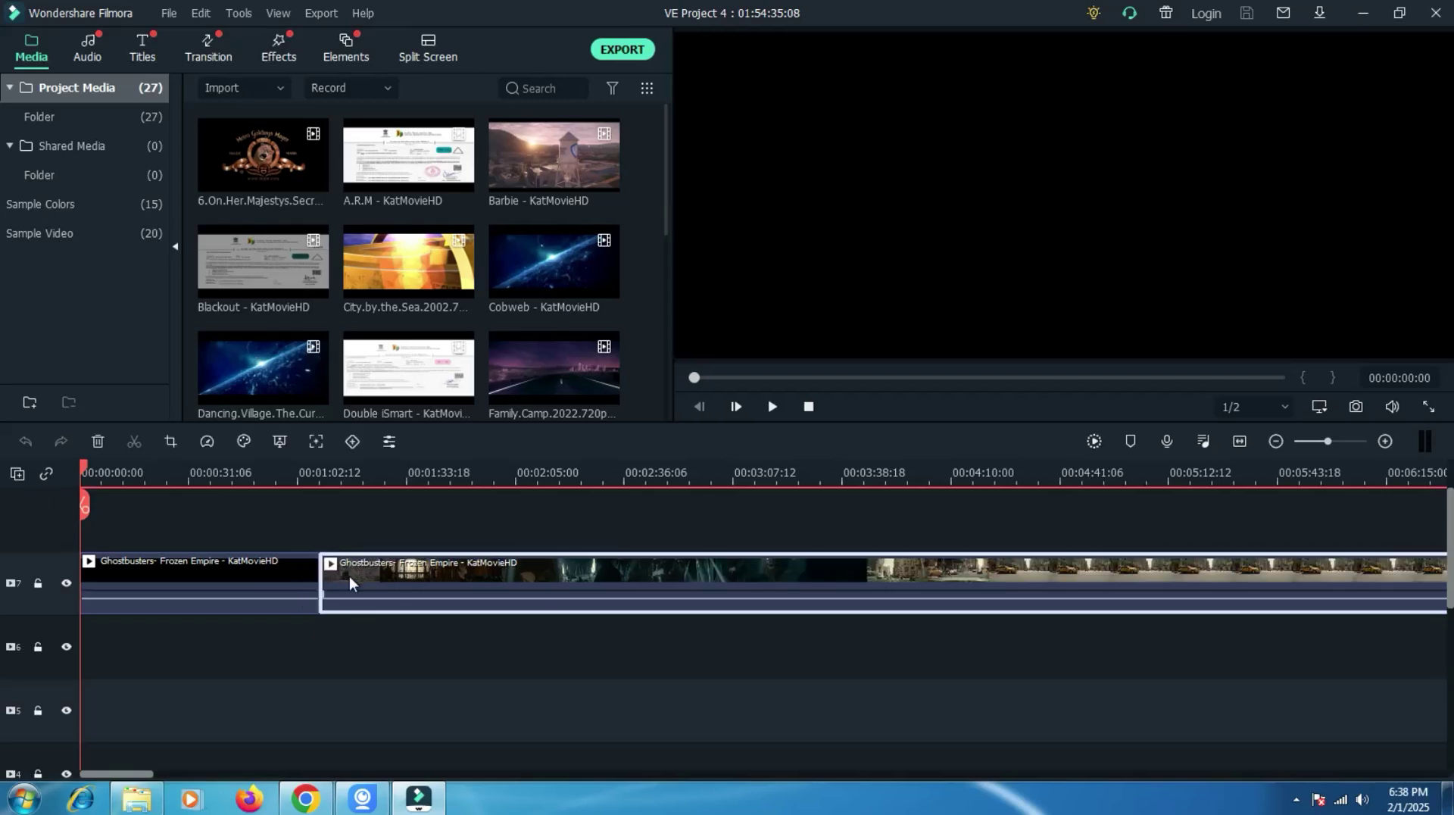
pyautogui.moveTo(348, 575); pyautogui.dragTo(449, 574)
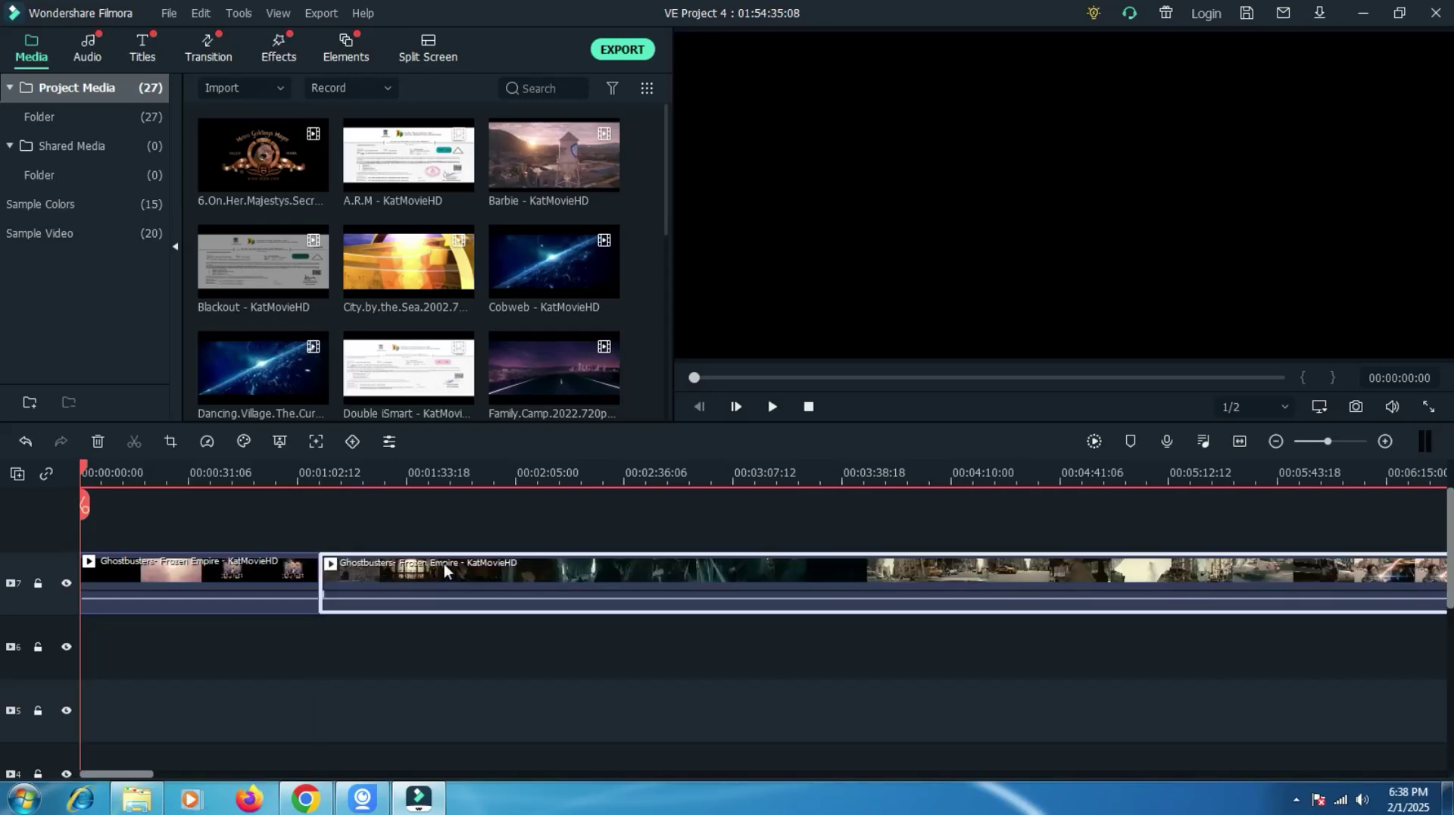
pyautogui.click(452, 515)
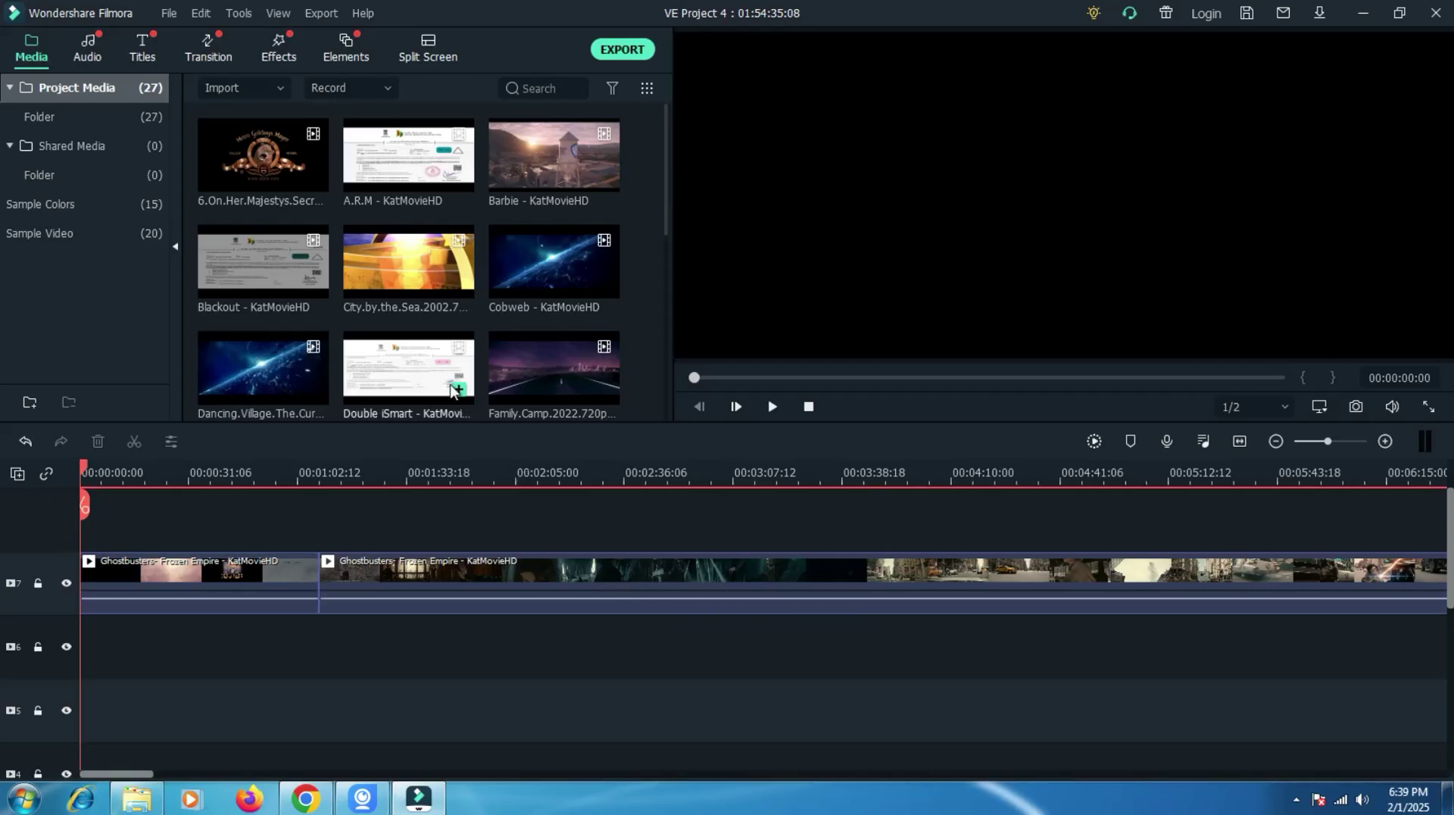
pyautogui.click(168, 13)
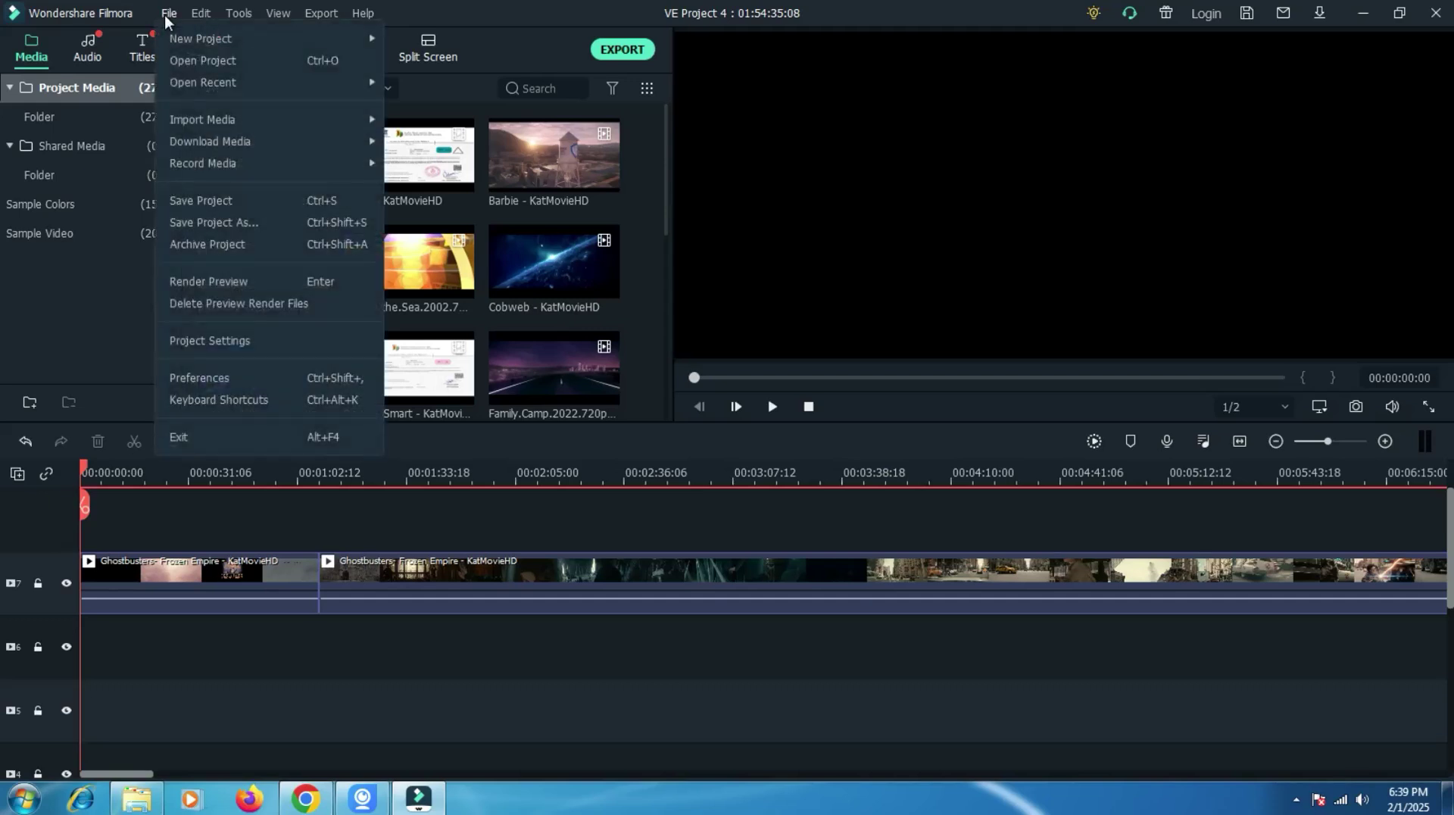
pyautogui.moveTo(262, 125)
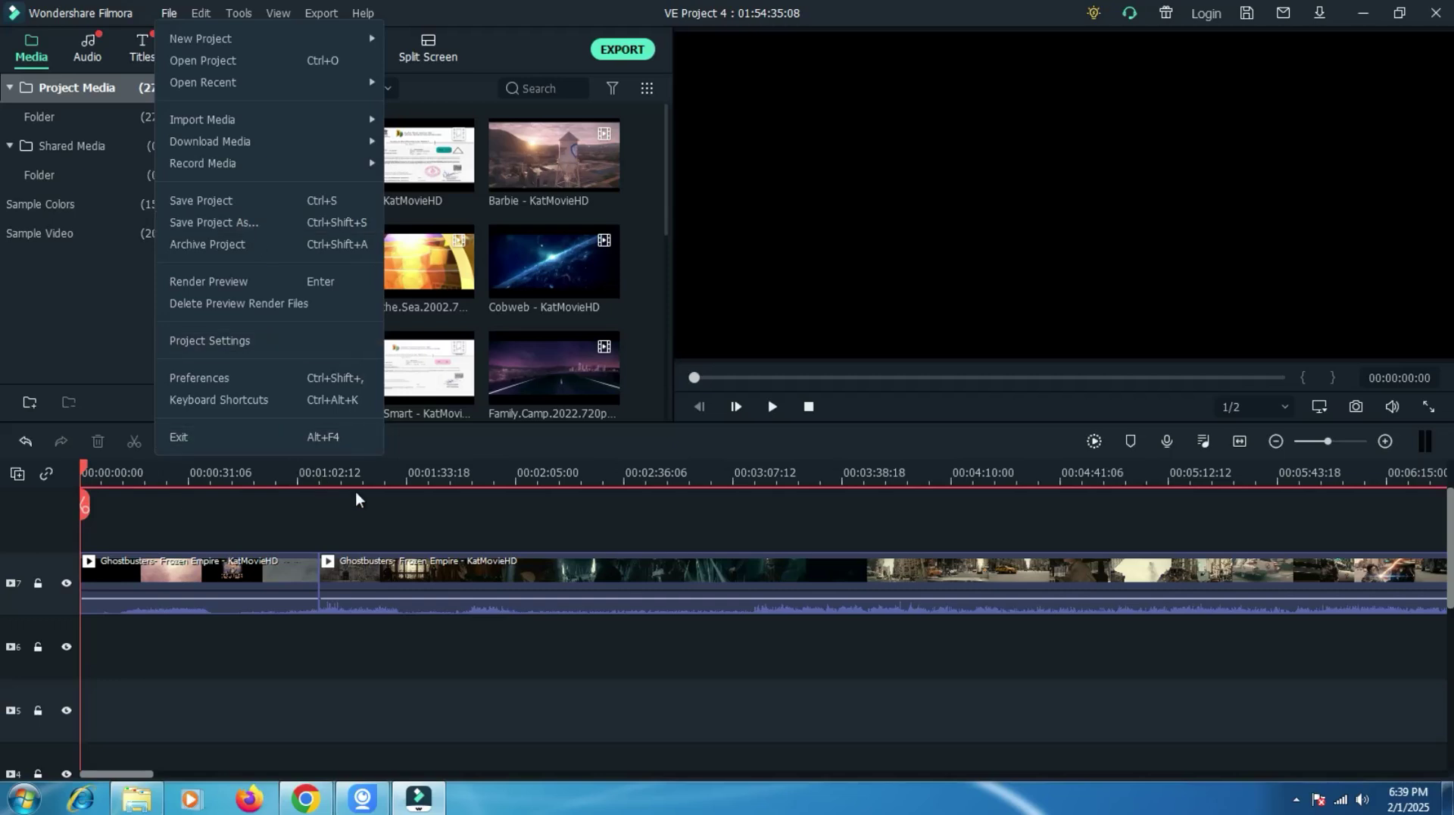
pyautogui.click(393, 508)
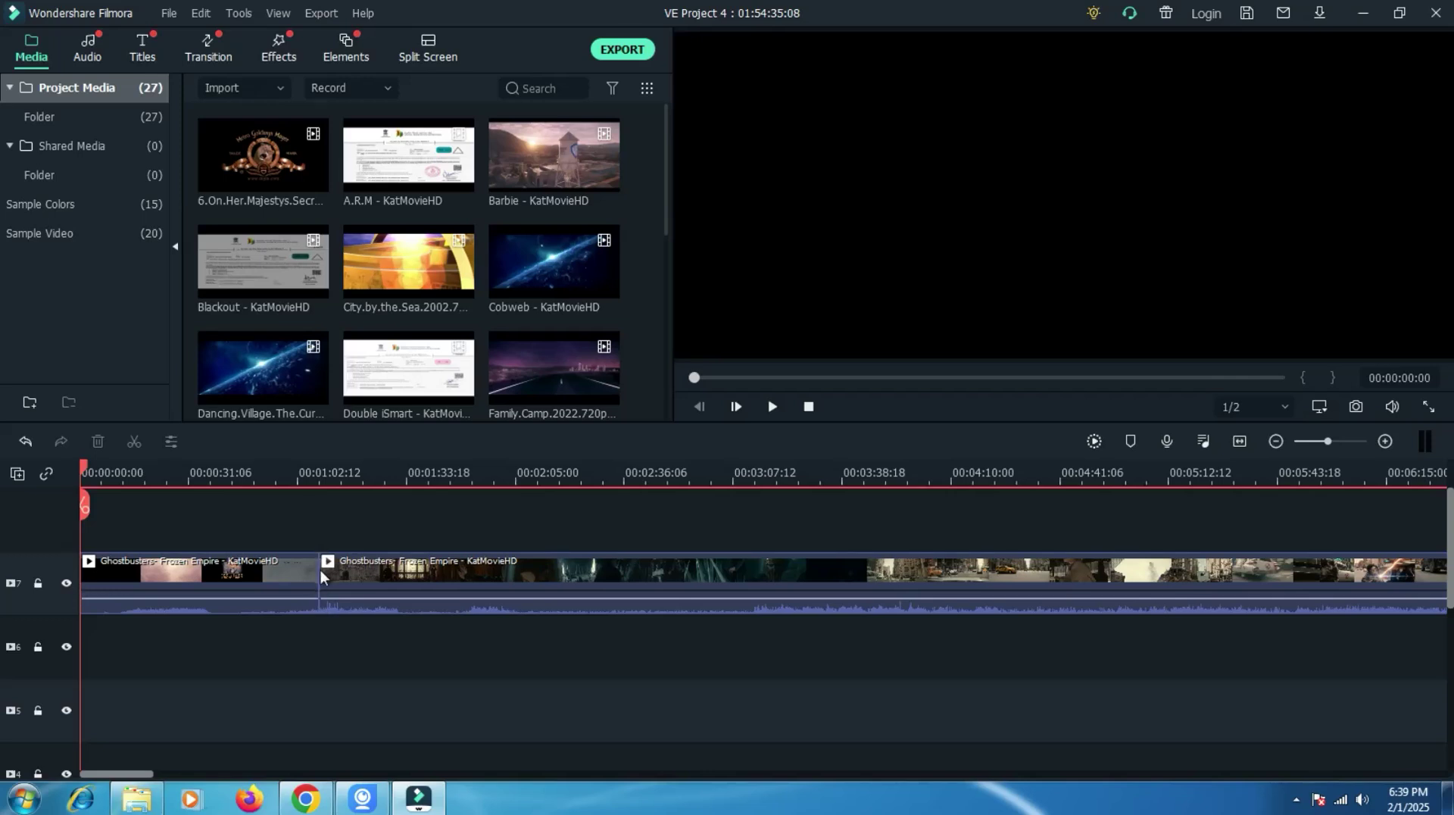
# Split the second Ghostbusters segment at 00:02:18:12 and again at 00:02:45:03.
pyautogui.click(173, 470)
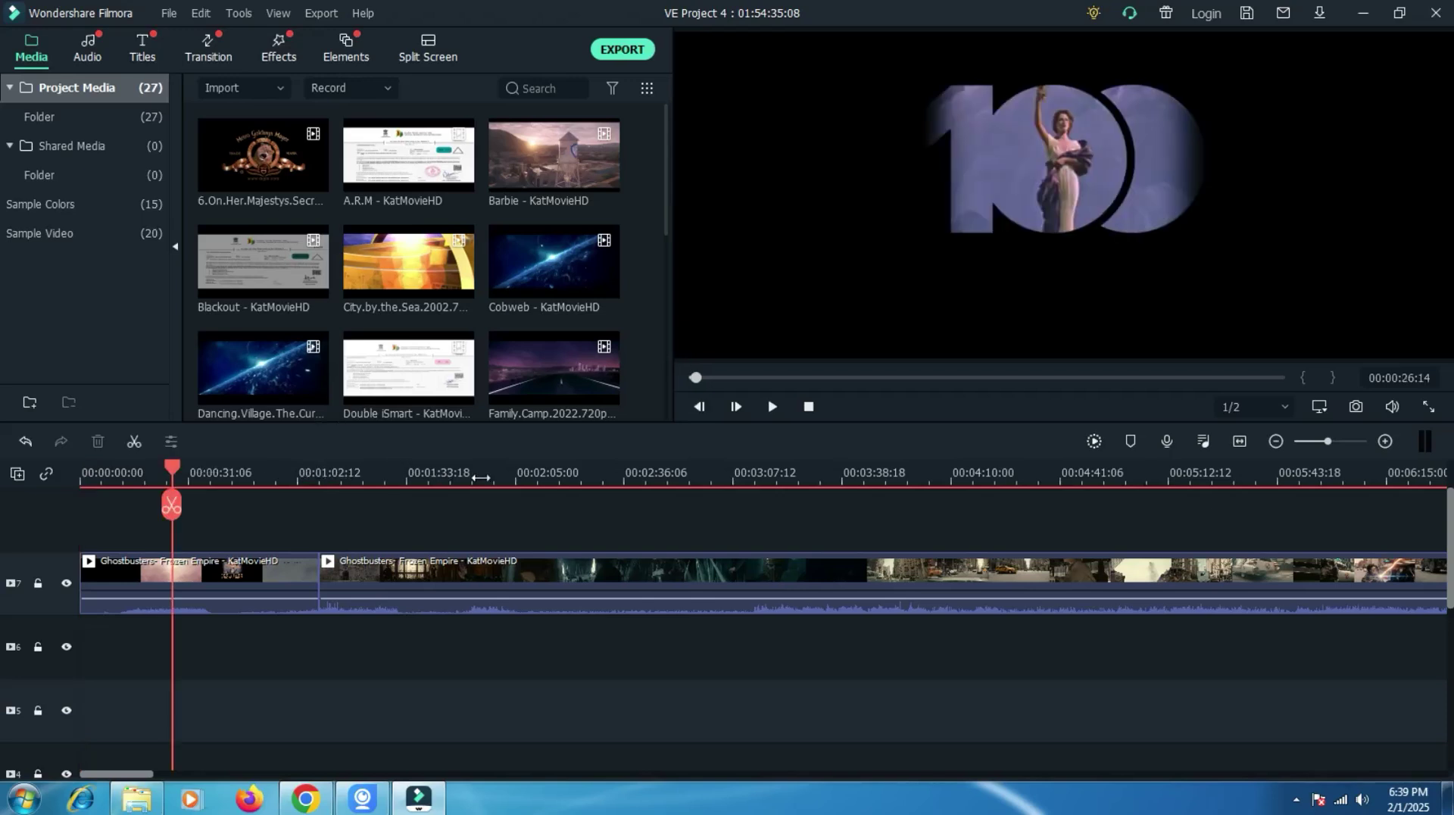
pyautogui.click(562, 473)
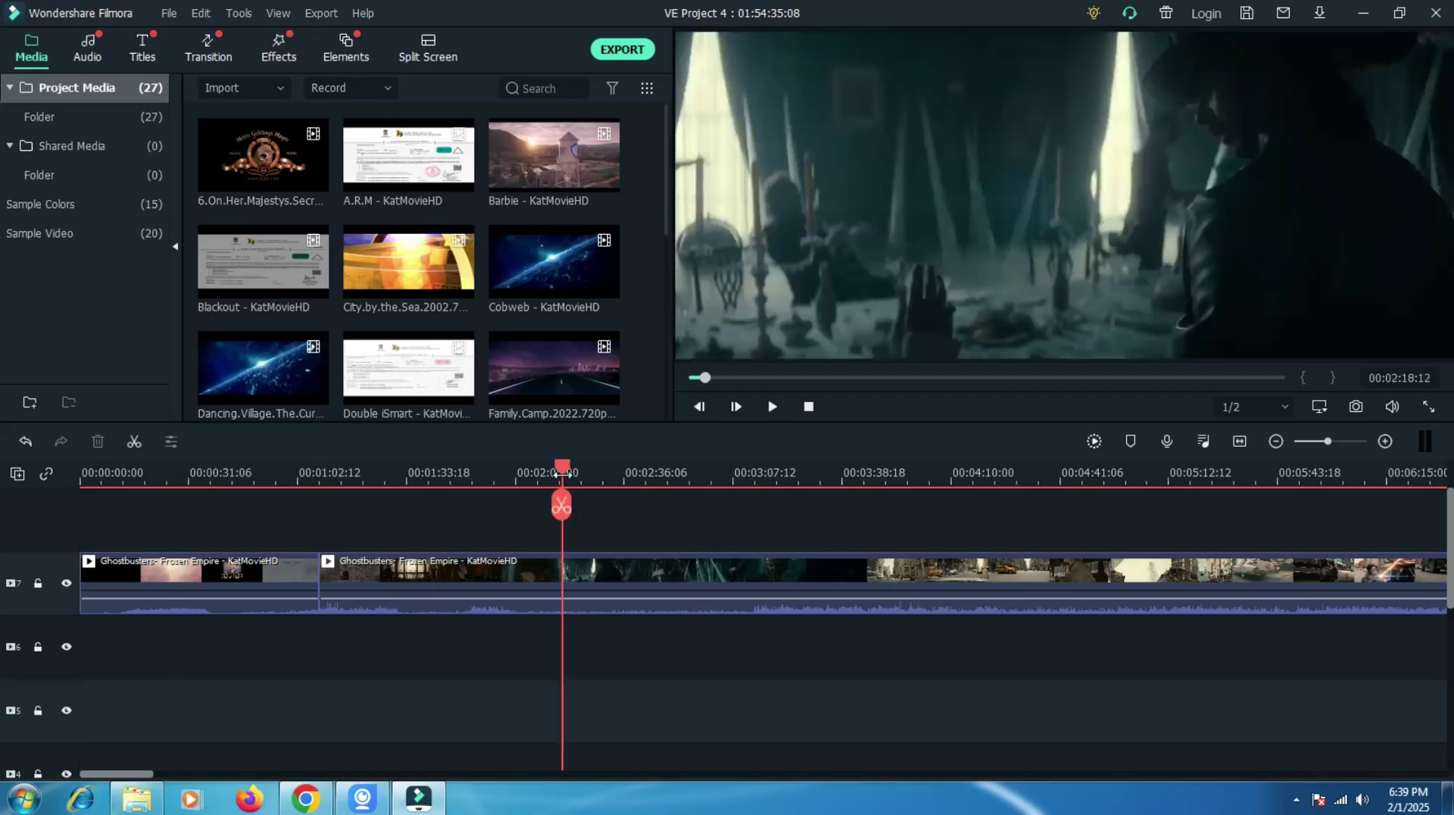
pyautogui.click(552, 512)
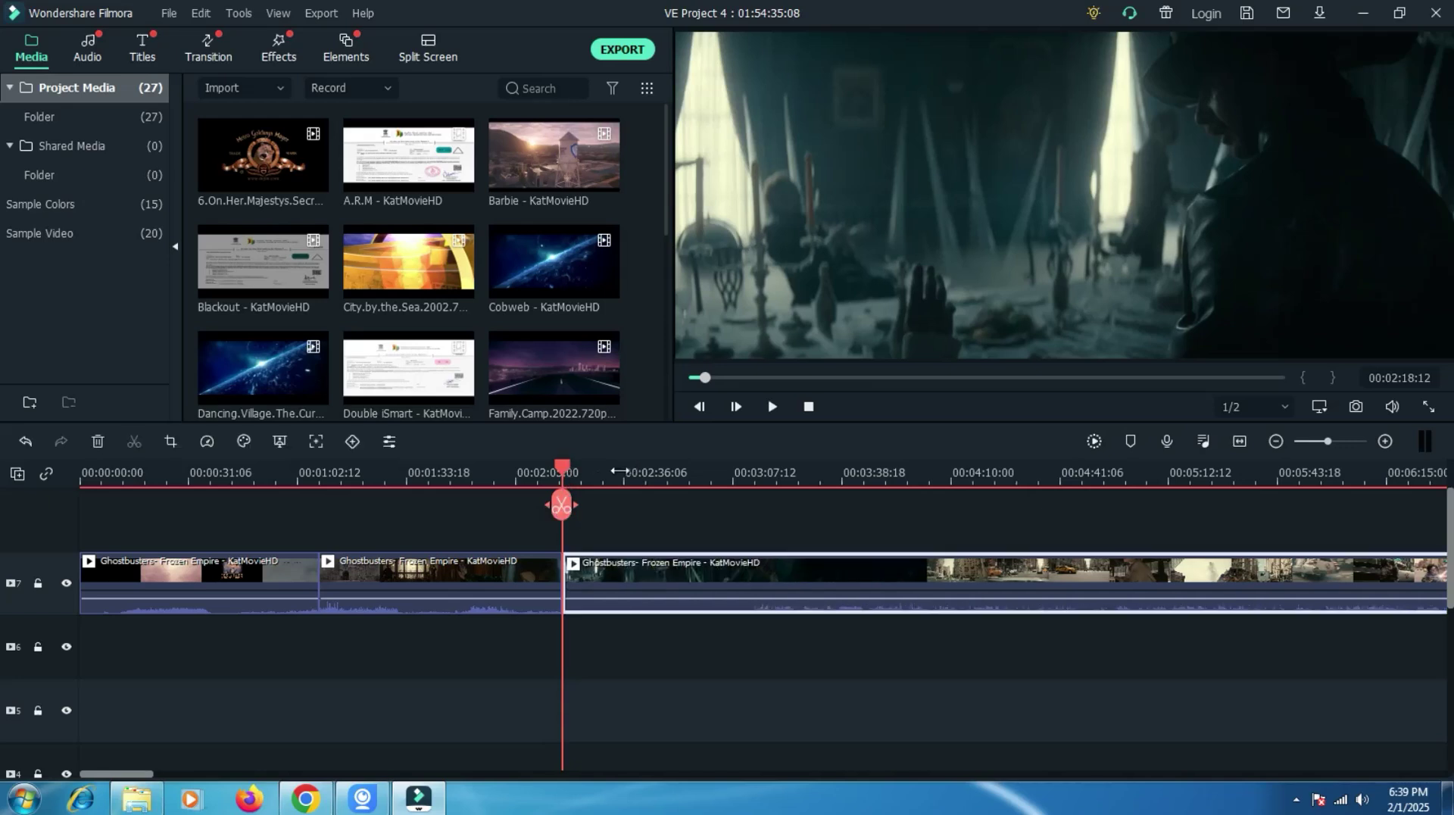
pyautogui.click(654, 474)
pyautogui.click(653, 506)
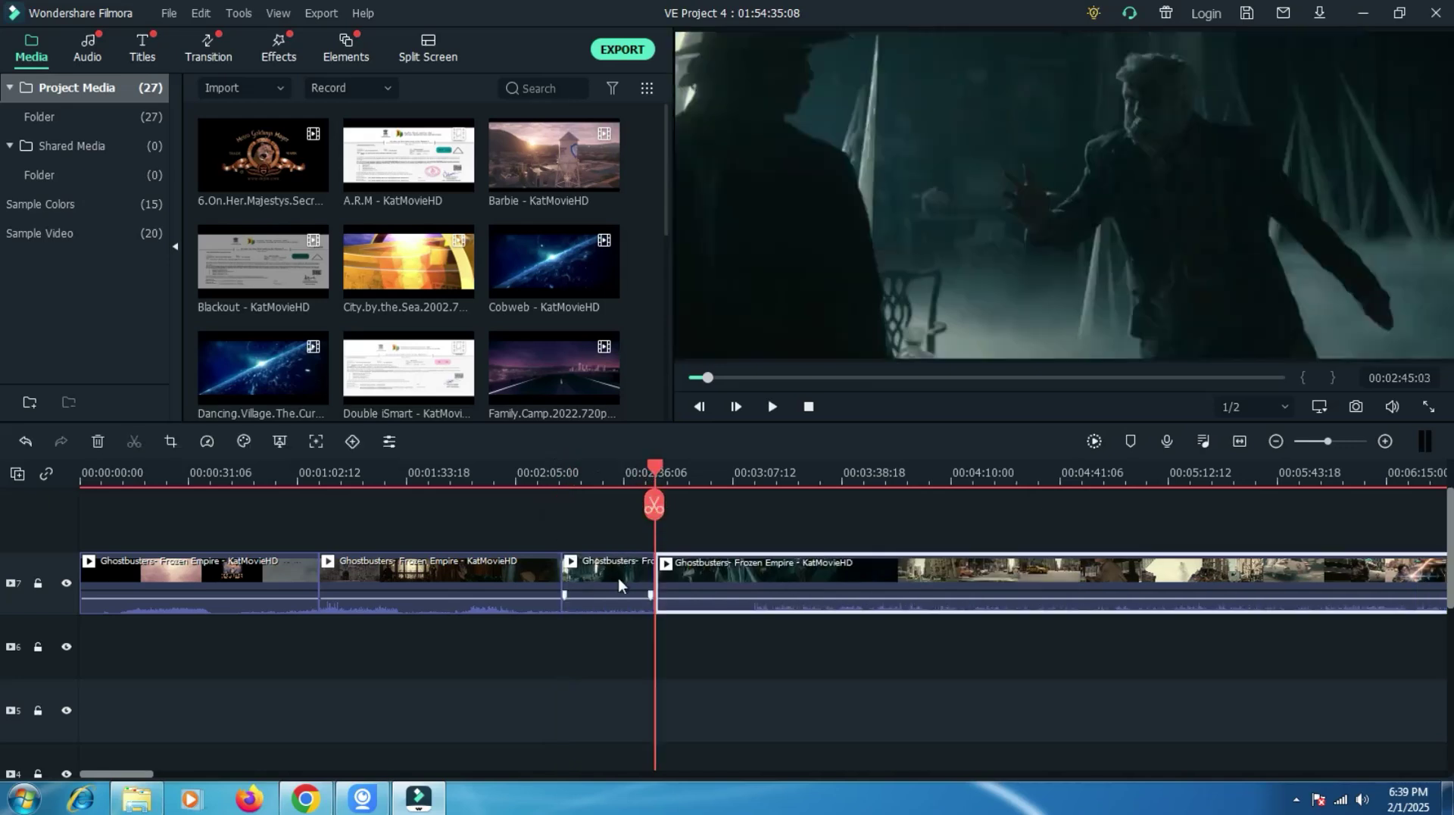
# Ripple delete the short Ghostbusters segment between 00:02:18:12 and 00:02:45:03.
pyautogui.click(615, 579)
pyautogui.rightClick(611, 577)
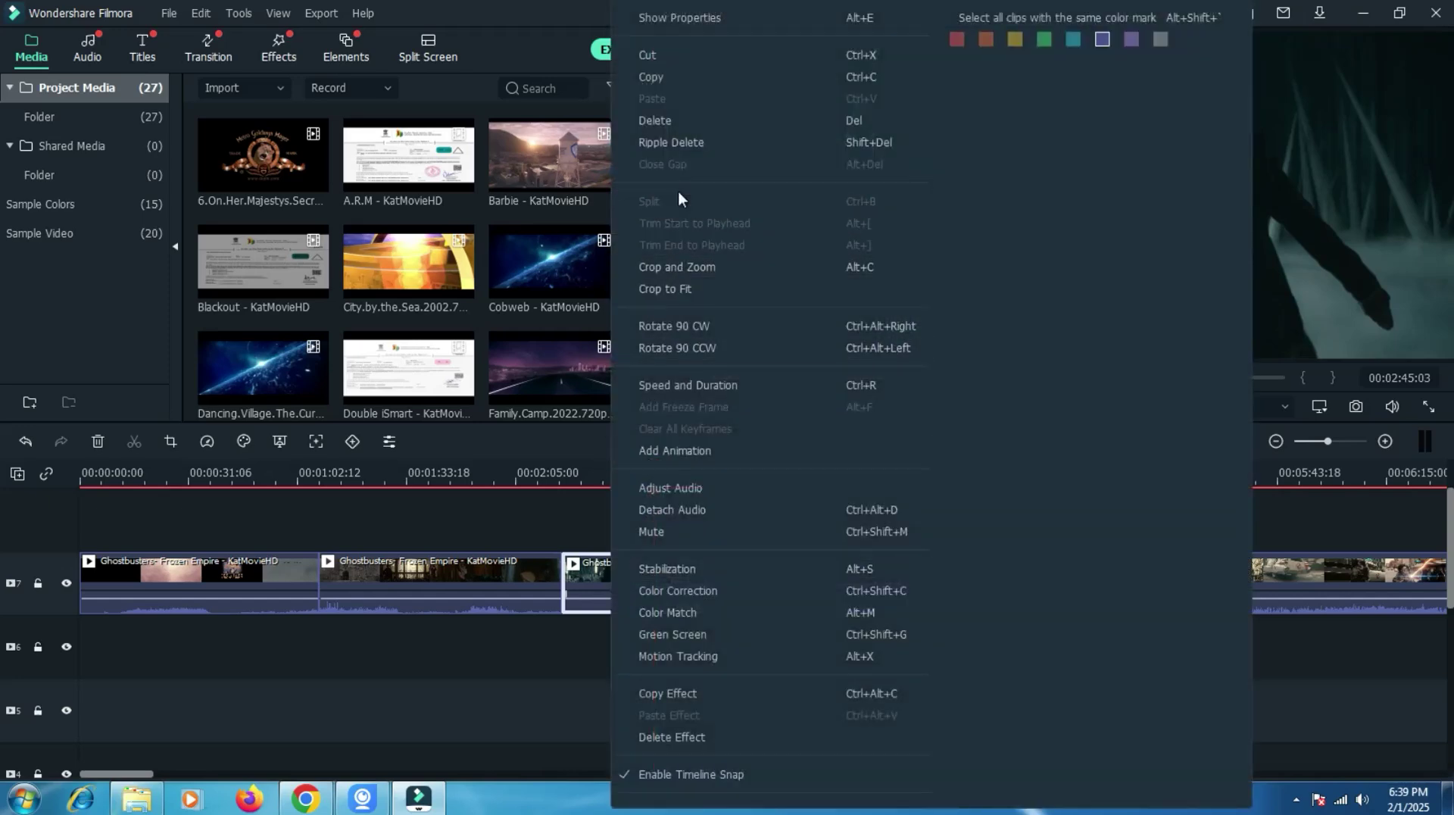
pyautogui.click(688, 112)
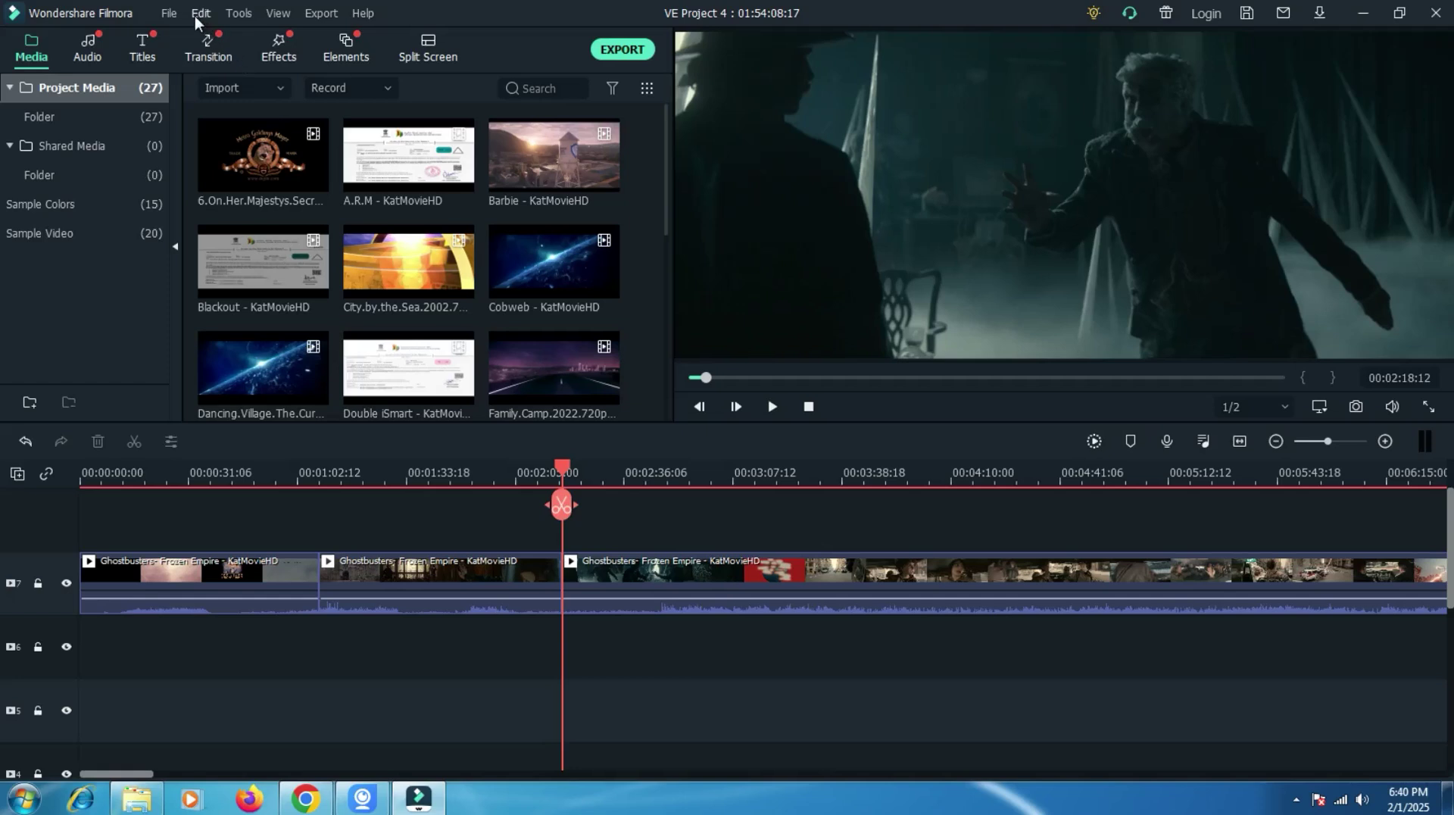
# Save the edited timeline as a separate project file named VE Project 5.
pyautogui.click(168, 12)
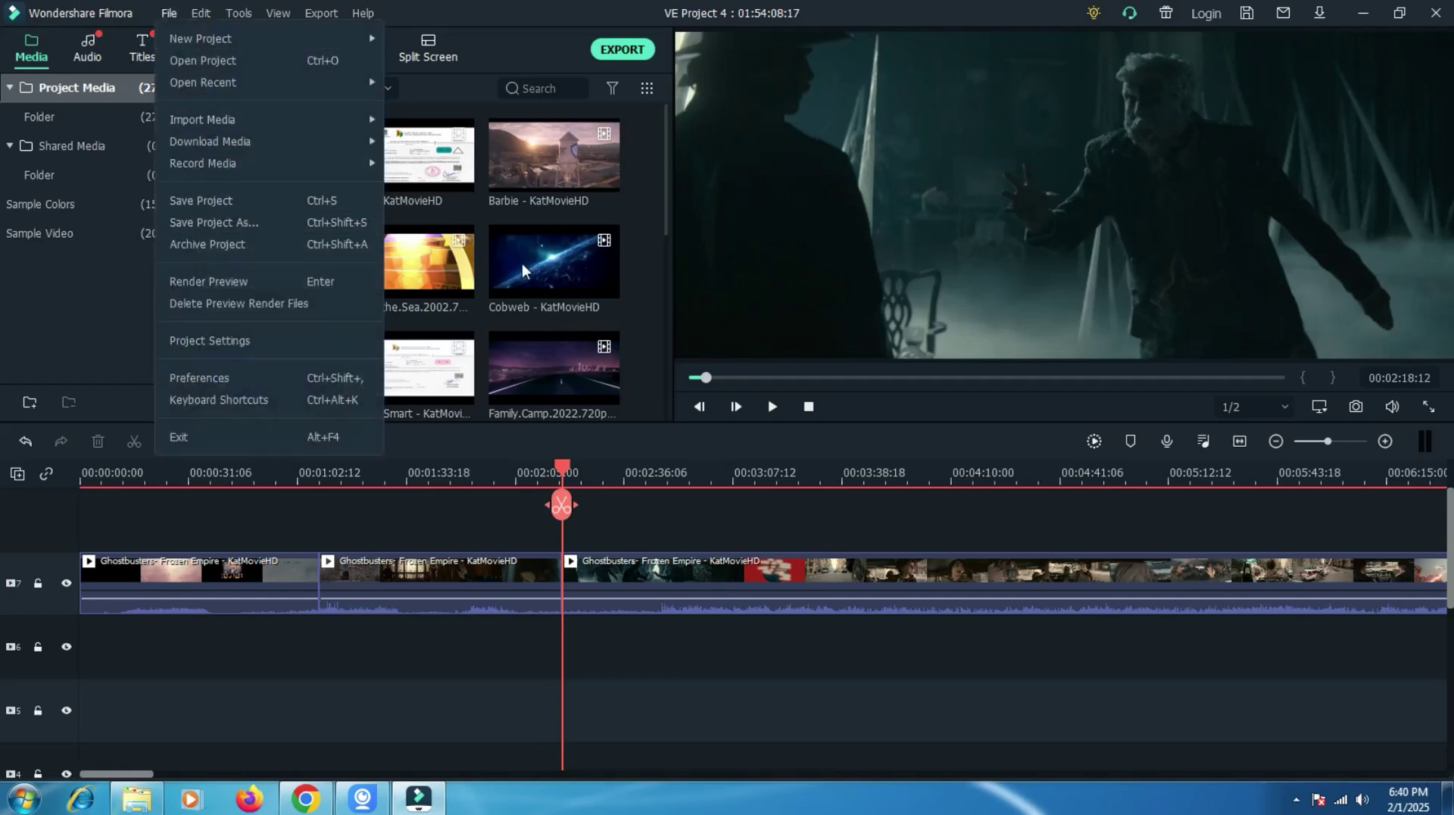
pyautogui.click(653, 243)
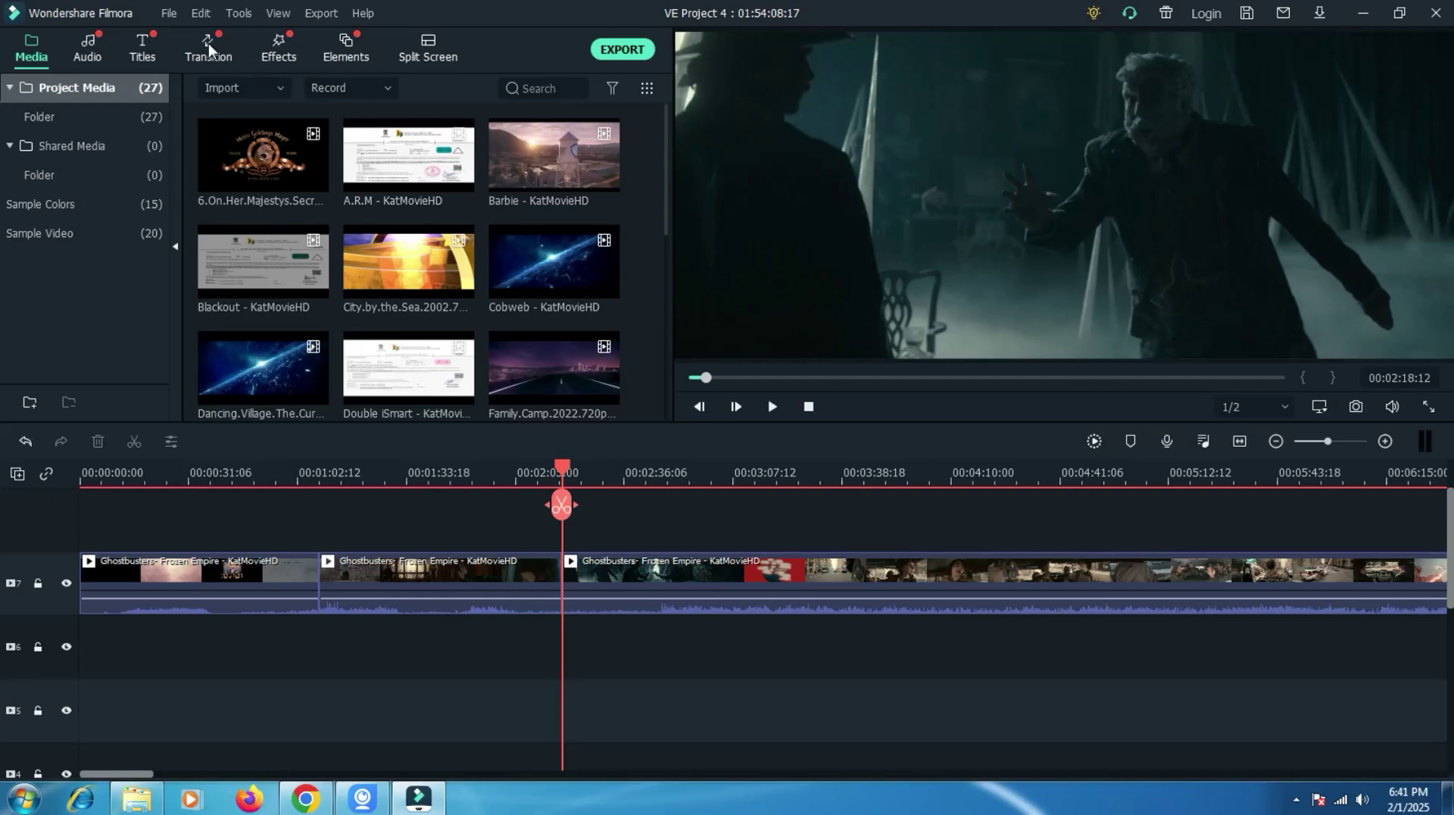
pyautogui.click(168, 13)
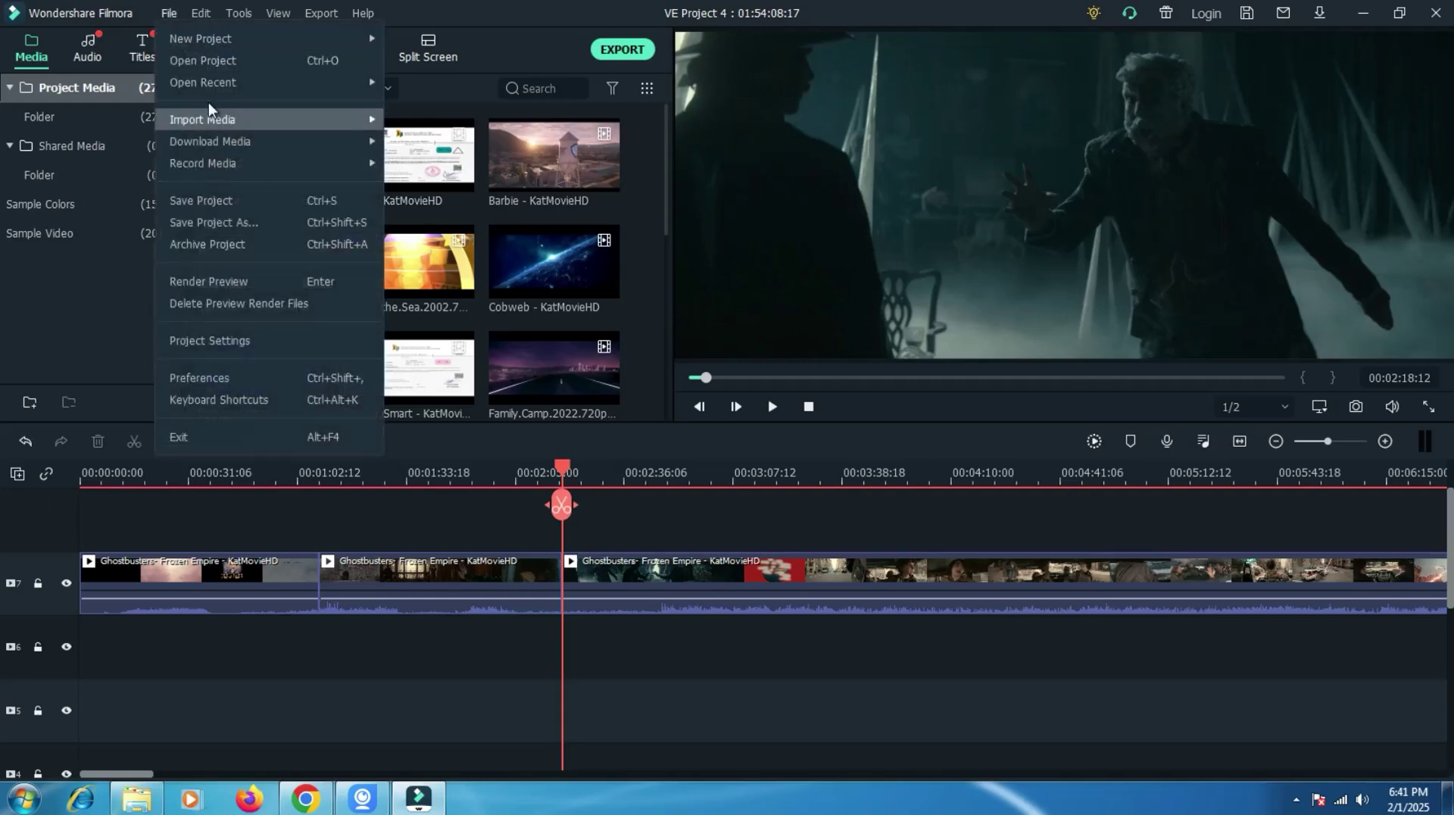
pyautogui.click(238, 225)
pyautogui.click(239, 227)
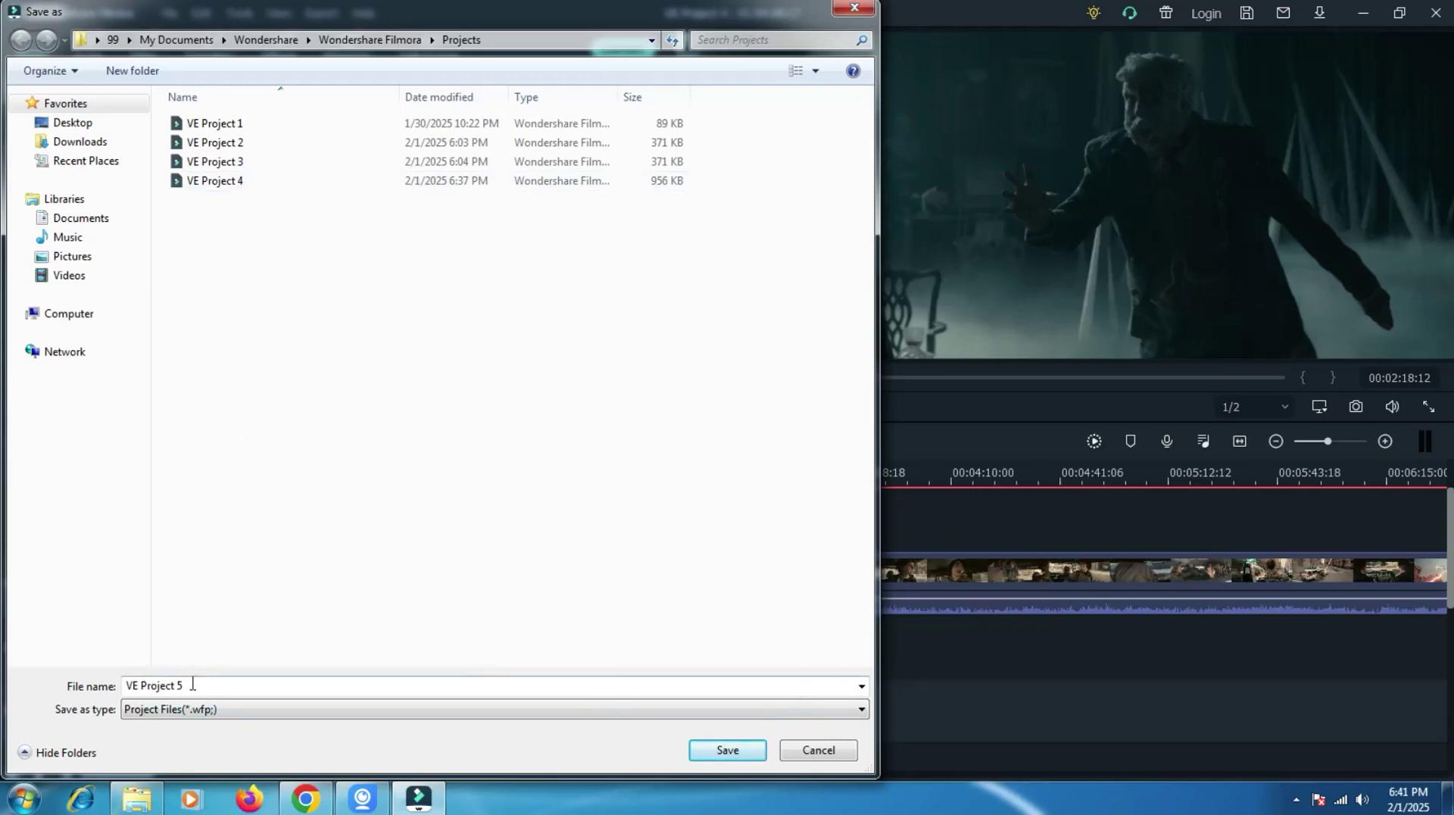
pyautogui.click(739, 754)
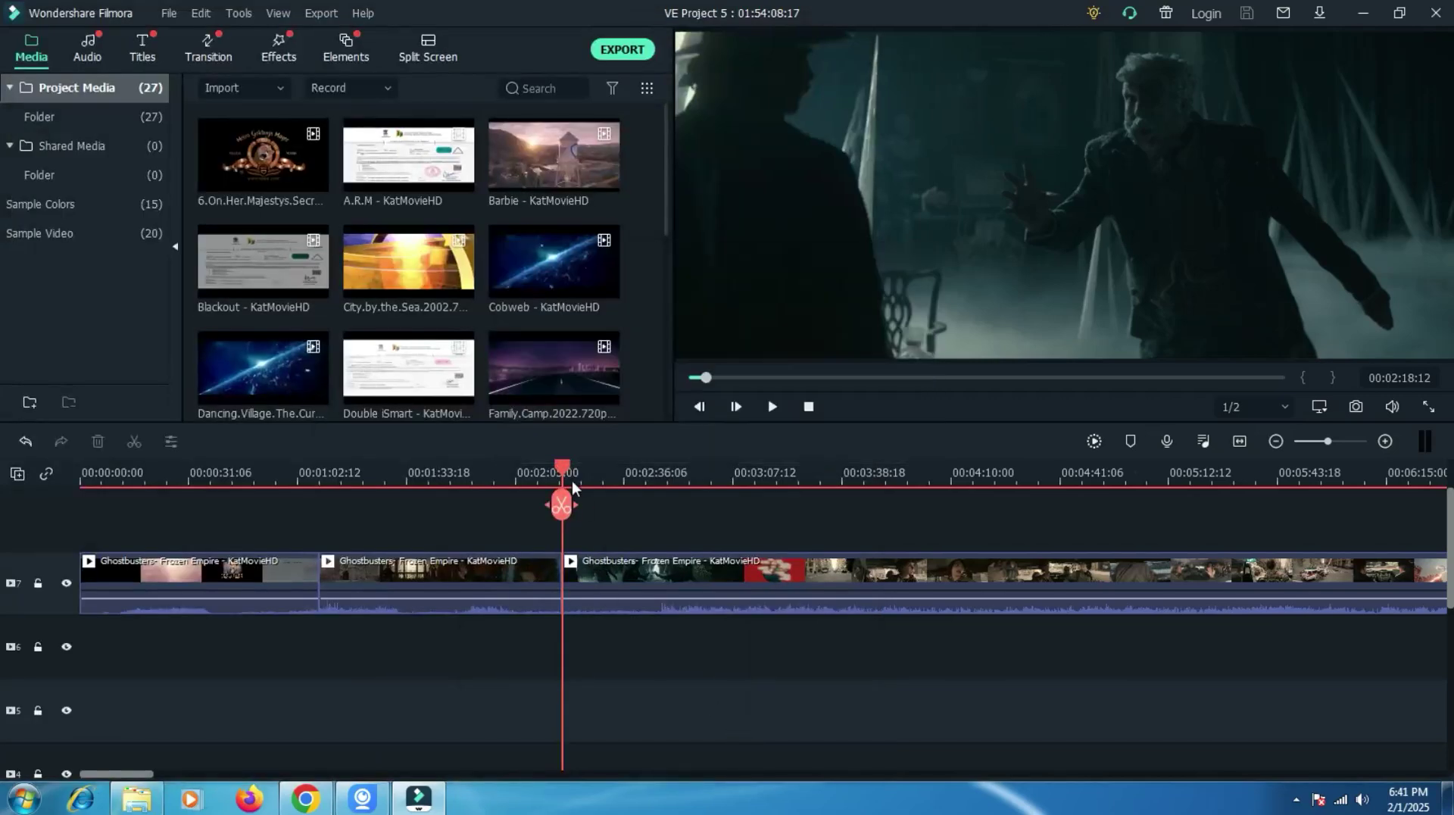
# Scrub through the saved timeline's Ghostbusters segments and start a new 16:9 (Widescreen) project.
pyautogui.moveTo(562, 465); pyautogui.dragTo(656, 470)
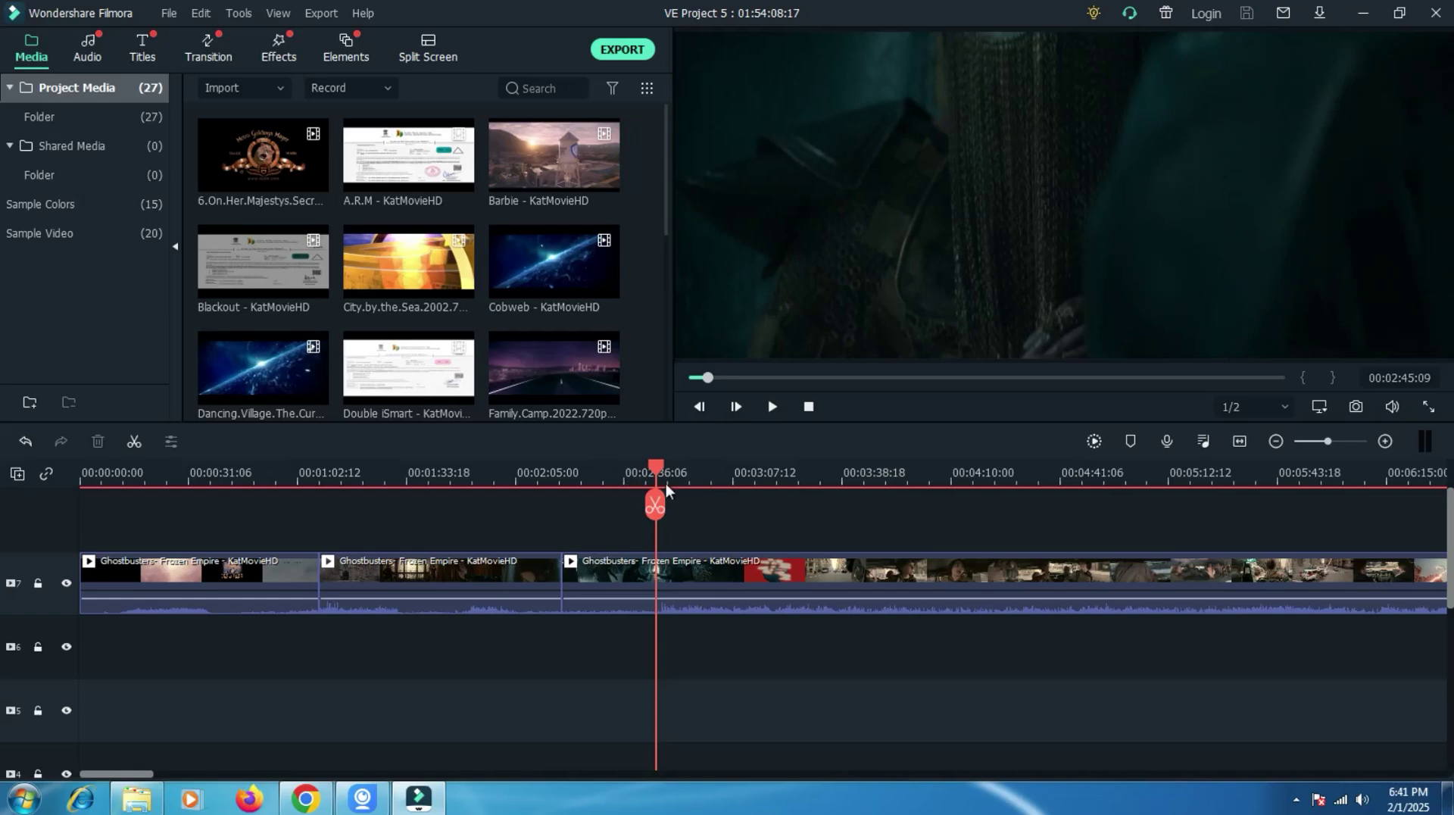
pyautogui.moveTo(653, 470); pyautogui.dragTo(298, 464)
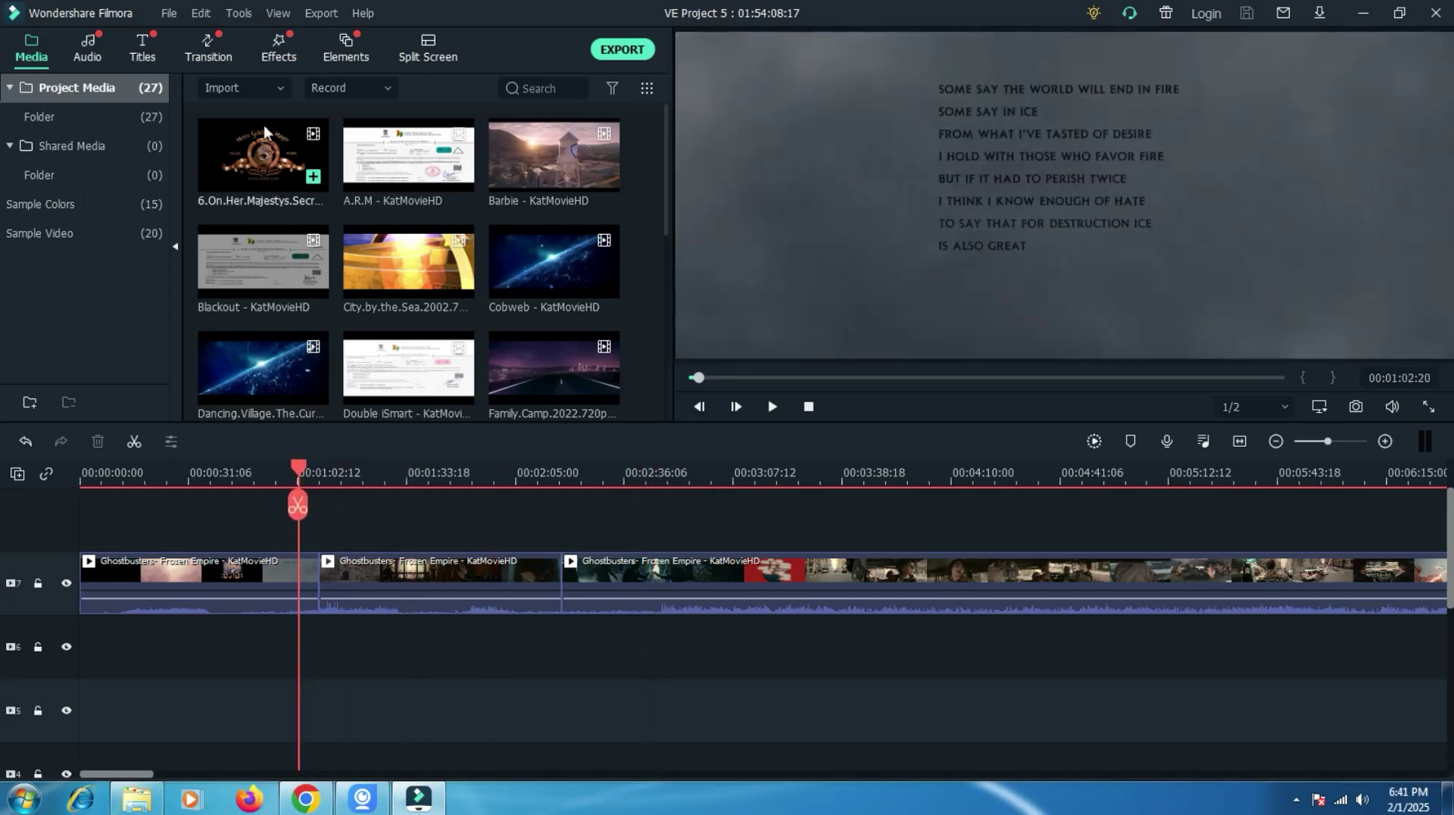
pyautogui.click(168, 20)
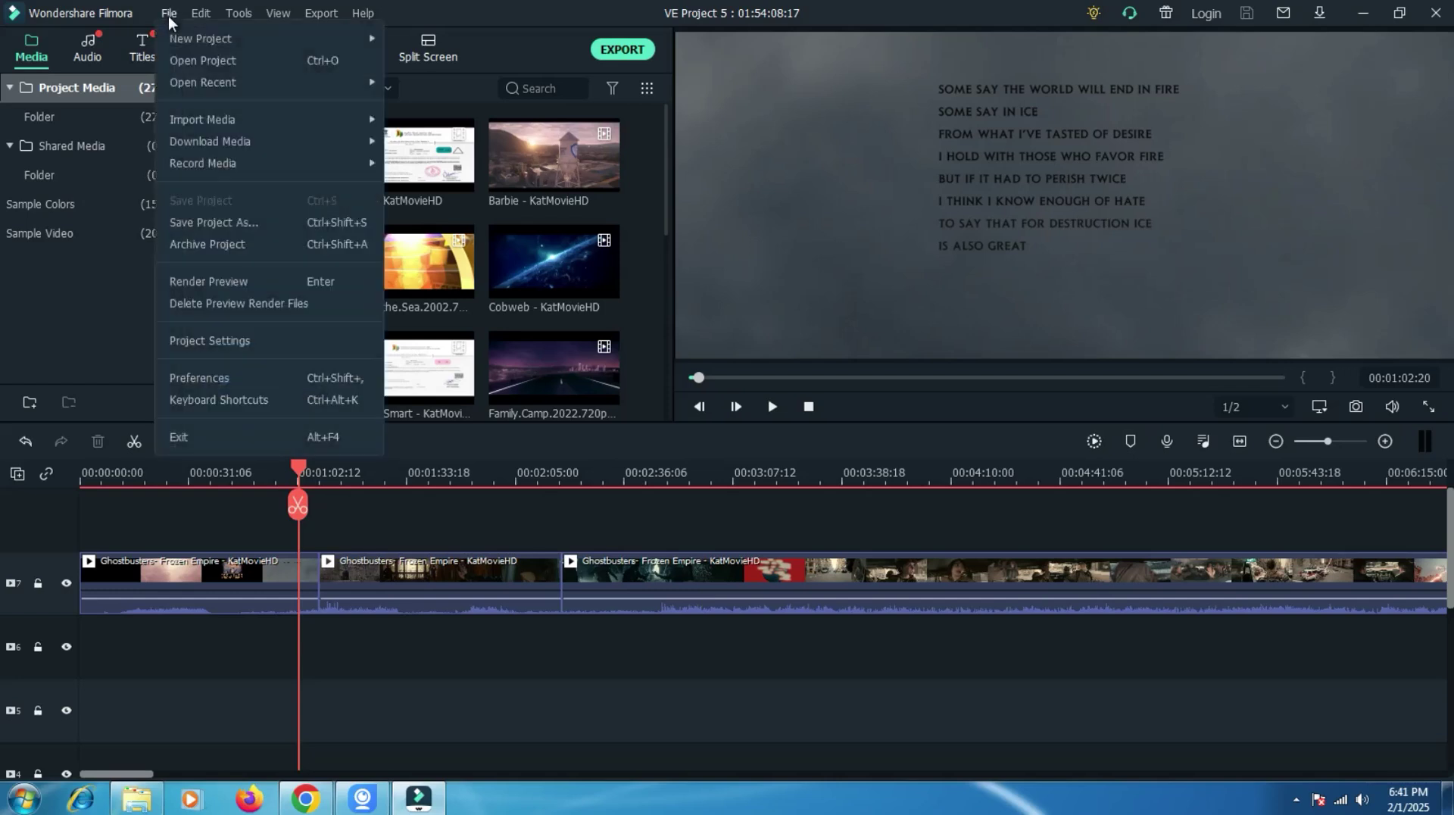
pyautogui.moveTo(207, 46)
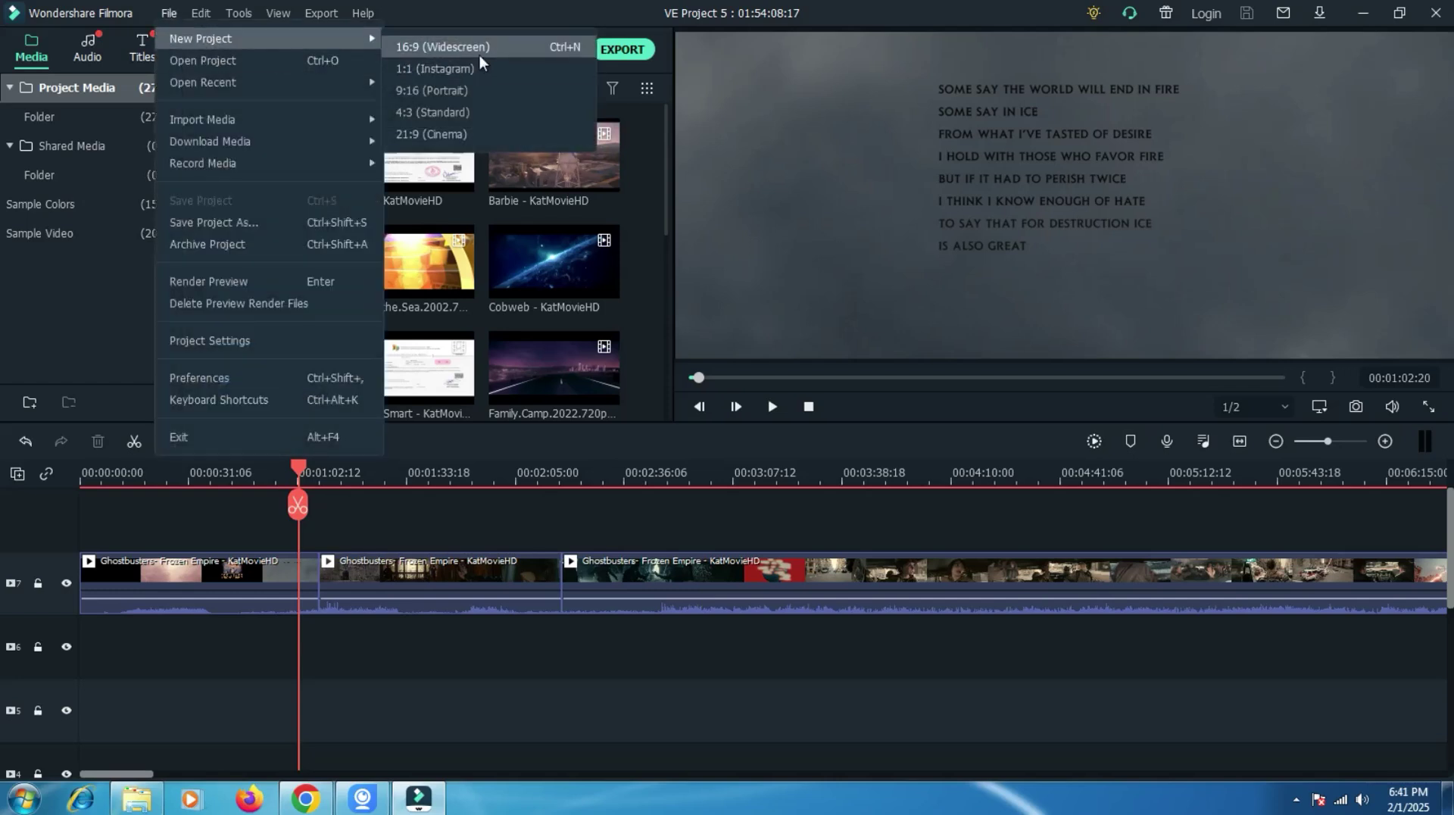
pyautogui.click(453, 46)
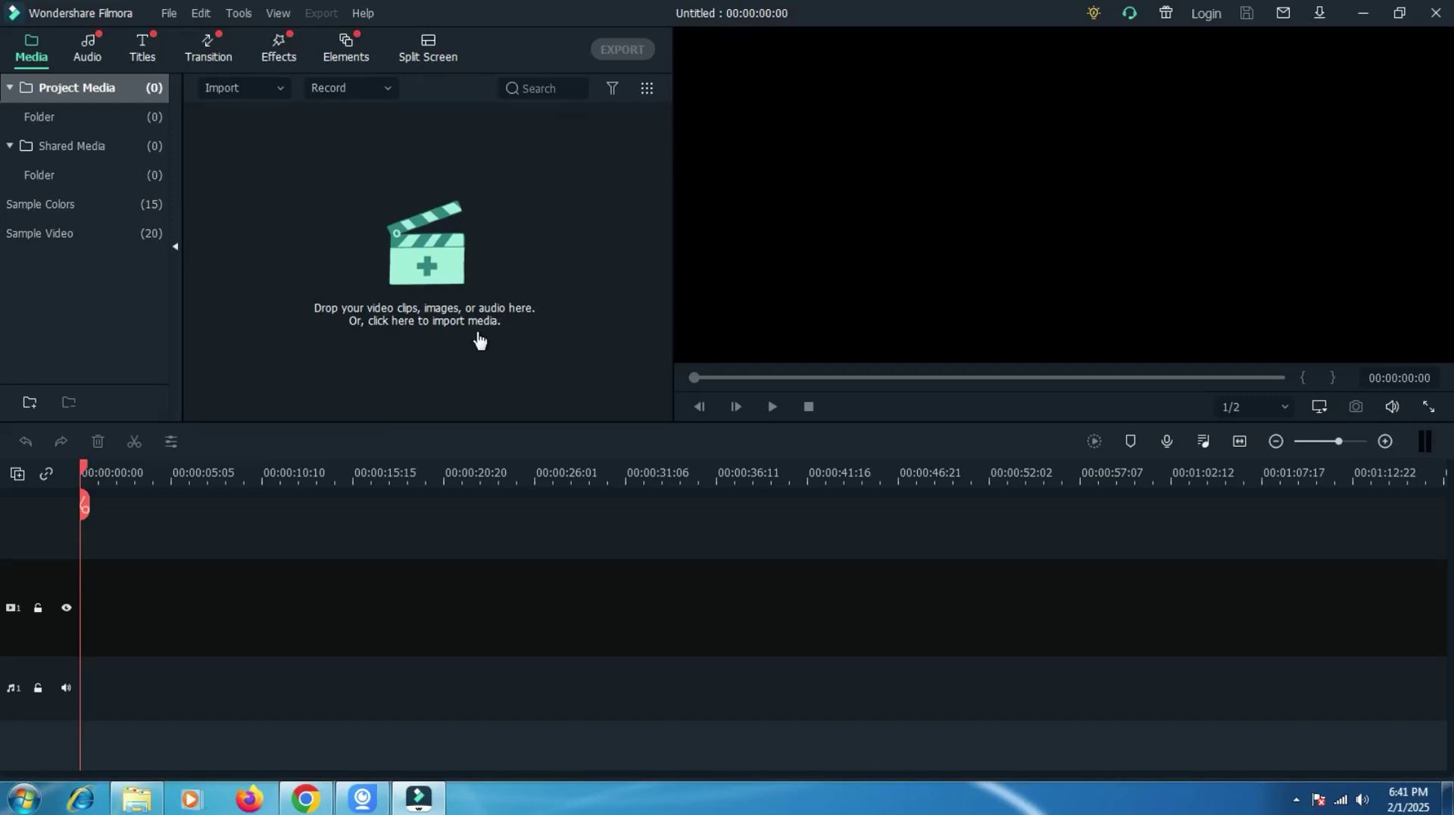
# Open the VE Project 4 file and examine the Ghostbusters segments at the start of its timeline.
pyautogui.click(176, 15)
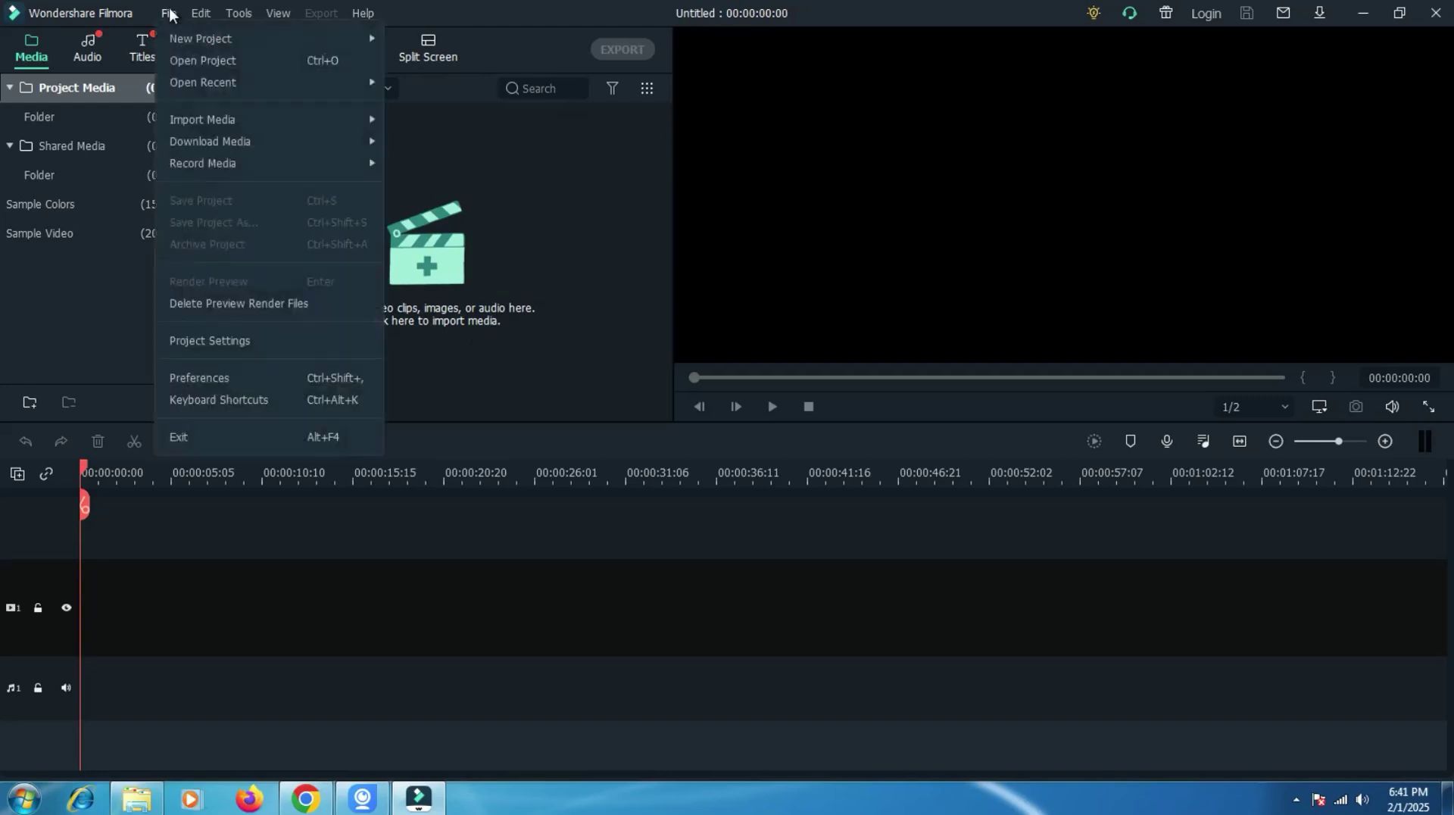
pyautogui.click(224, 63)
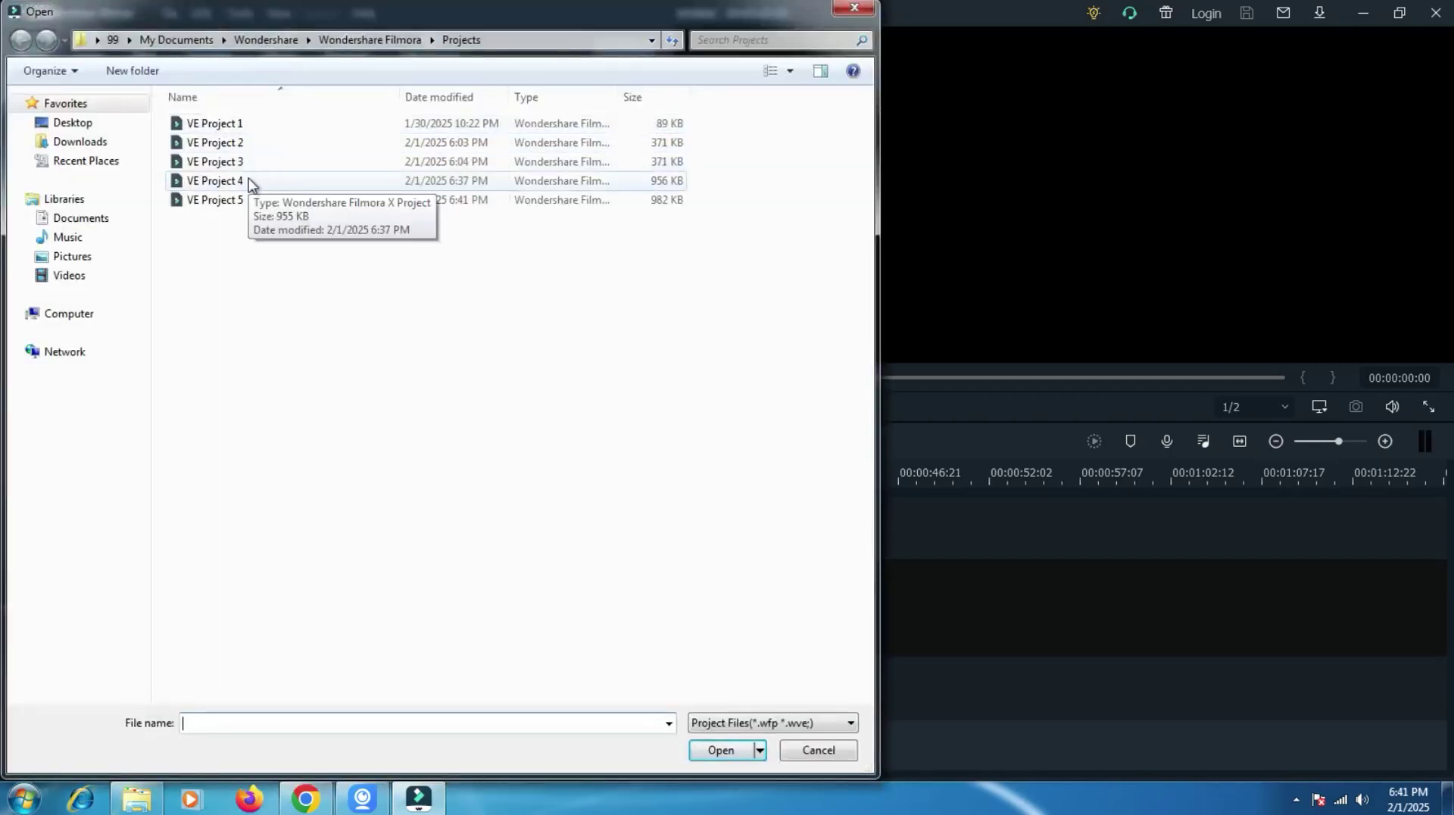
pyautogui.click(227, 181)
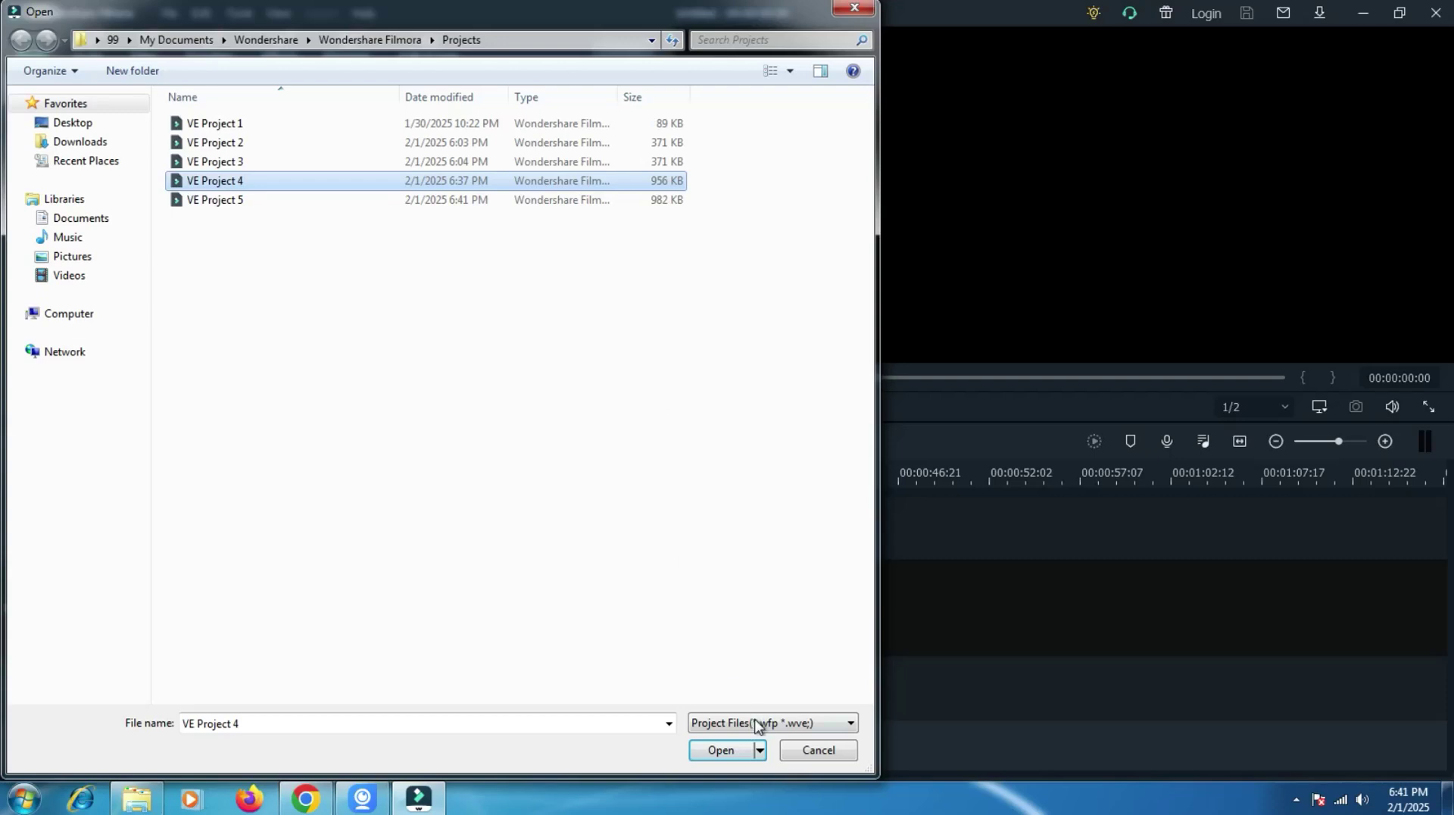
pyautogui.click(721, 749)
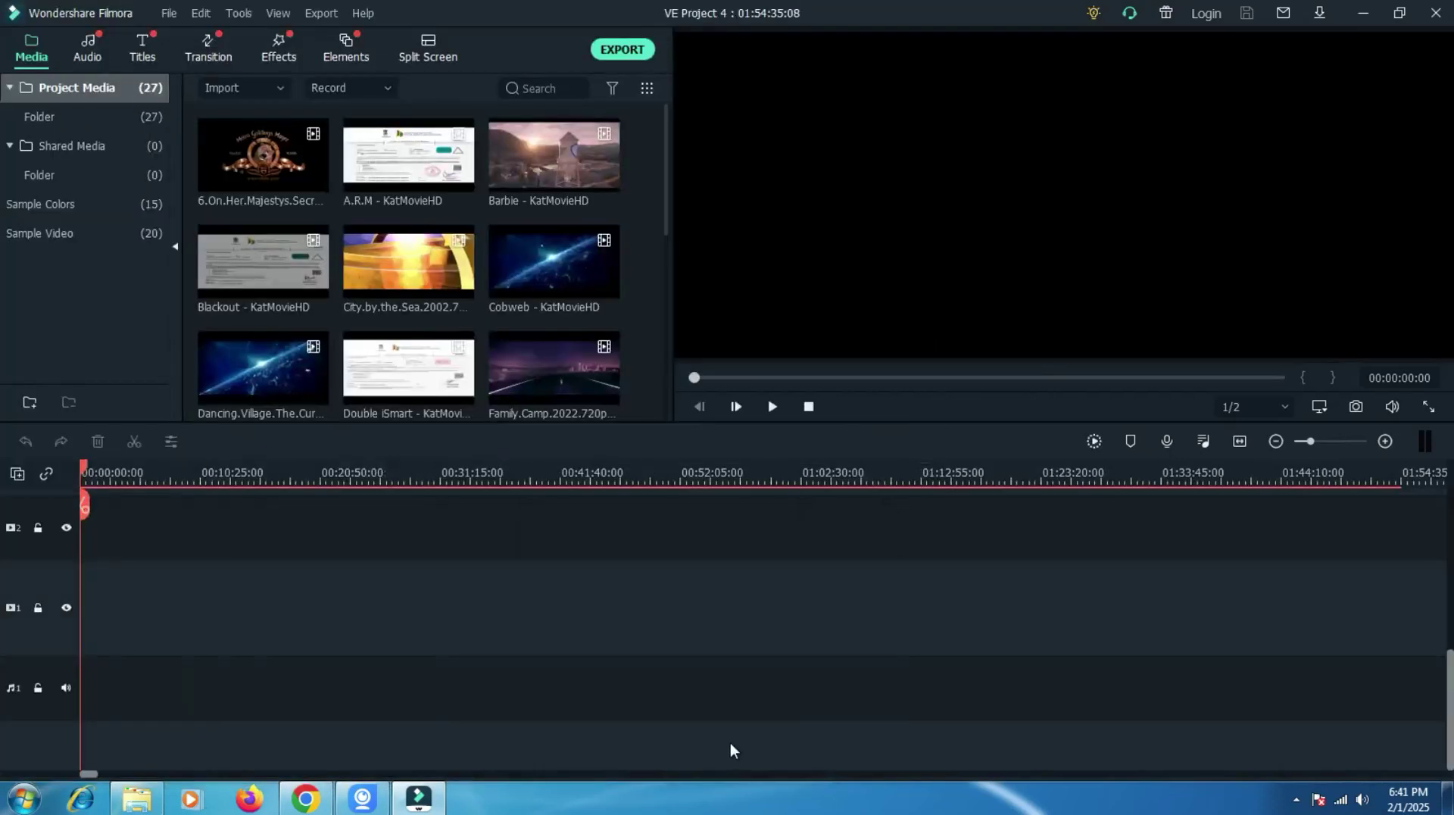
pyautogui.scroll(5, 739, 712)
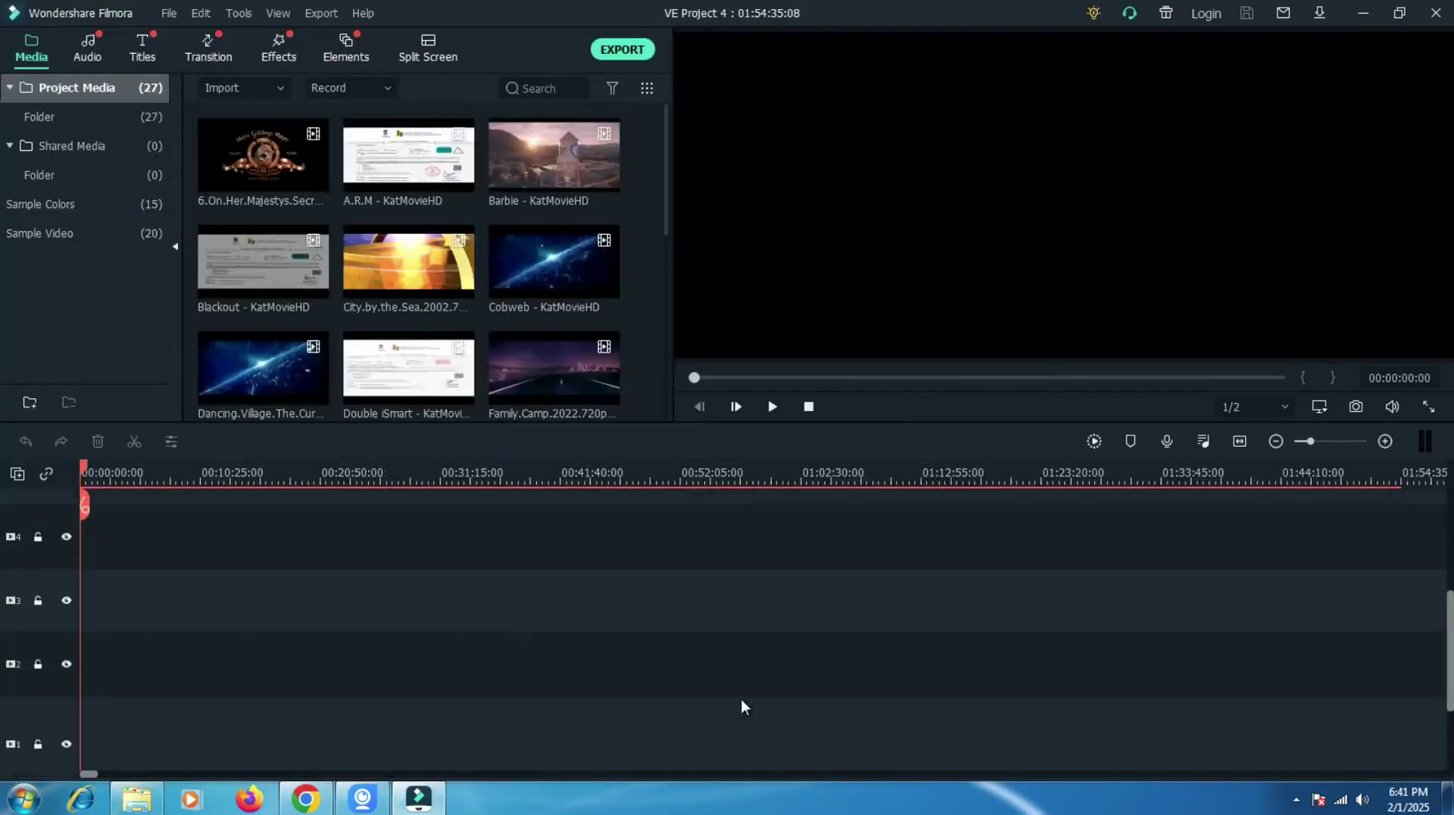
pyautogui.scroll(1, 706, 614)
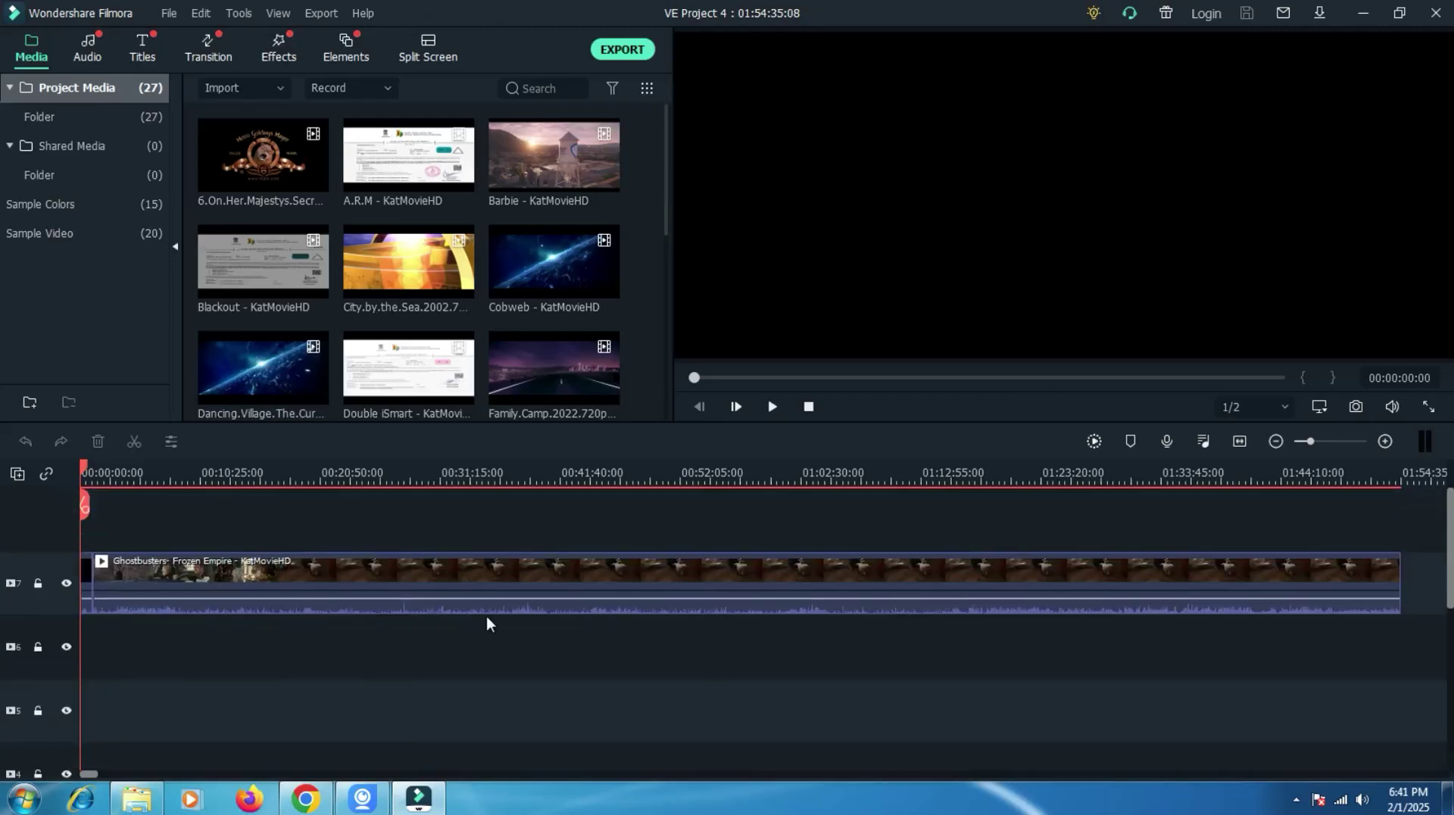
pyautogui.click(1393, 446)
pyautogui.click(1392, 445)
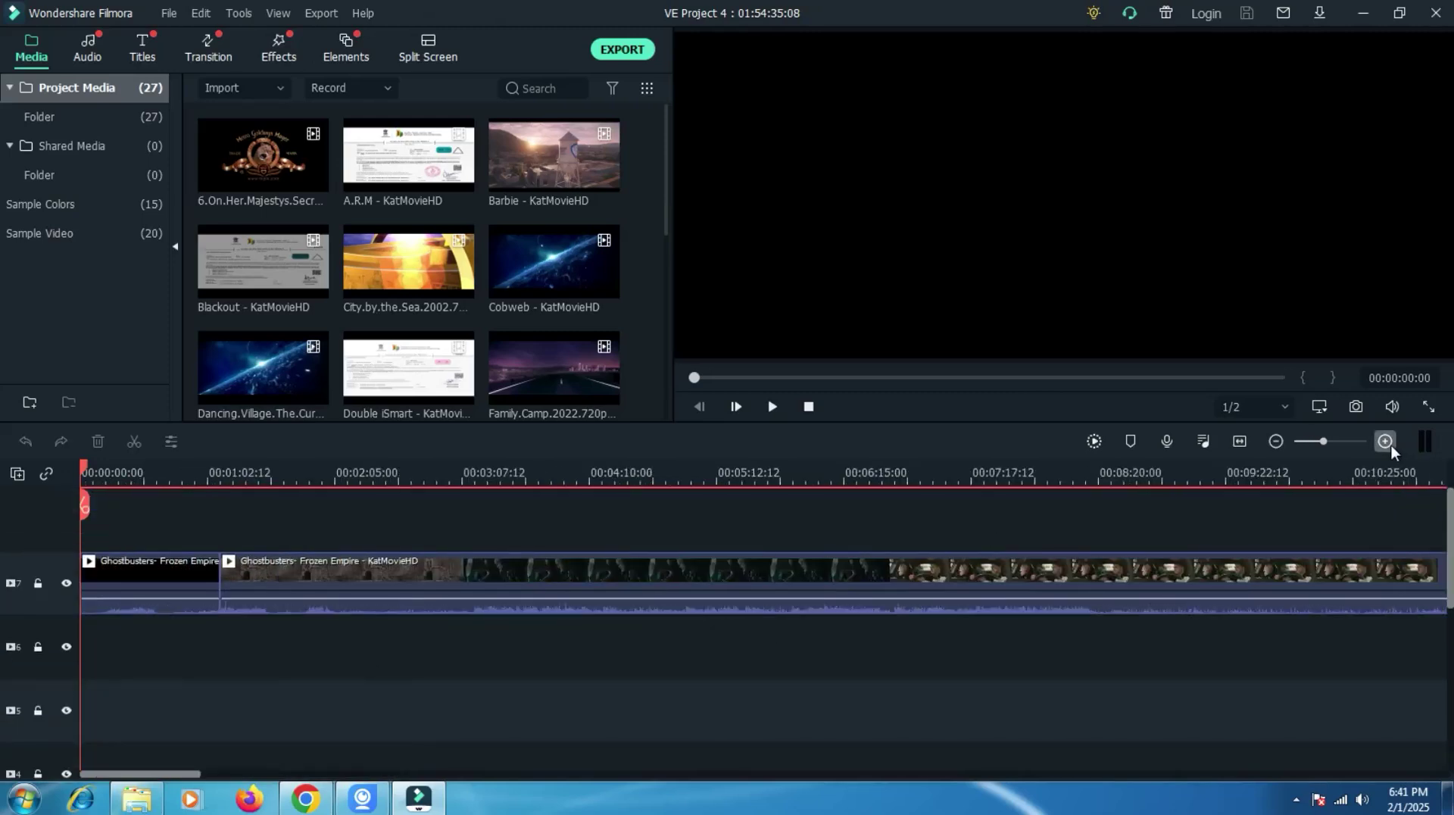
pyautogui.click(1392, 445)
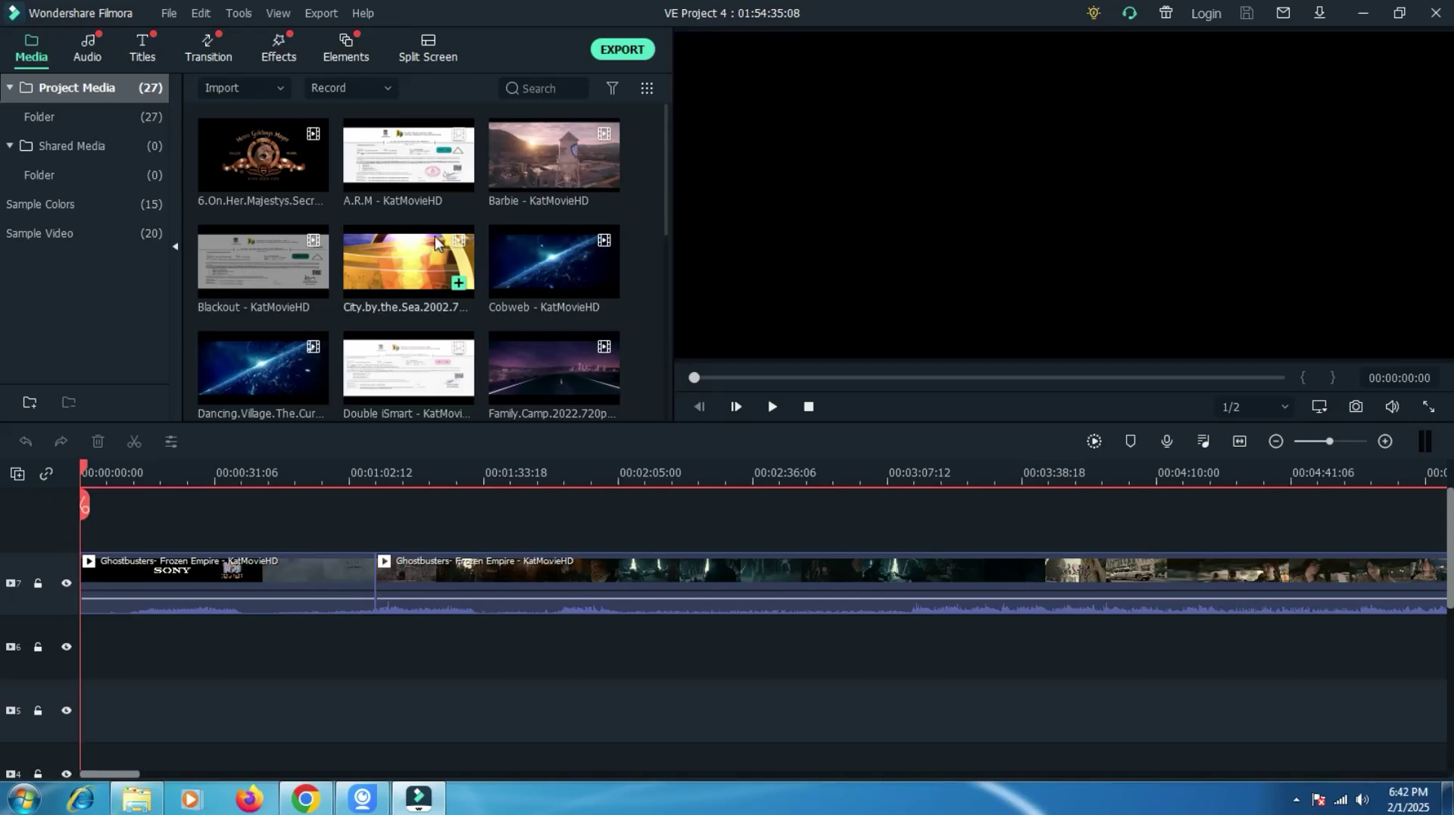
# Replace the open VE Project 4 with a new empty project in the 16:9 (Widescreen) aspect ratio.
pyautogui.click(171, 12)
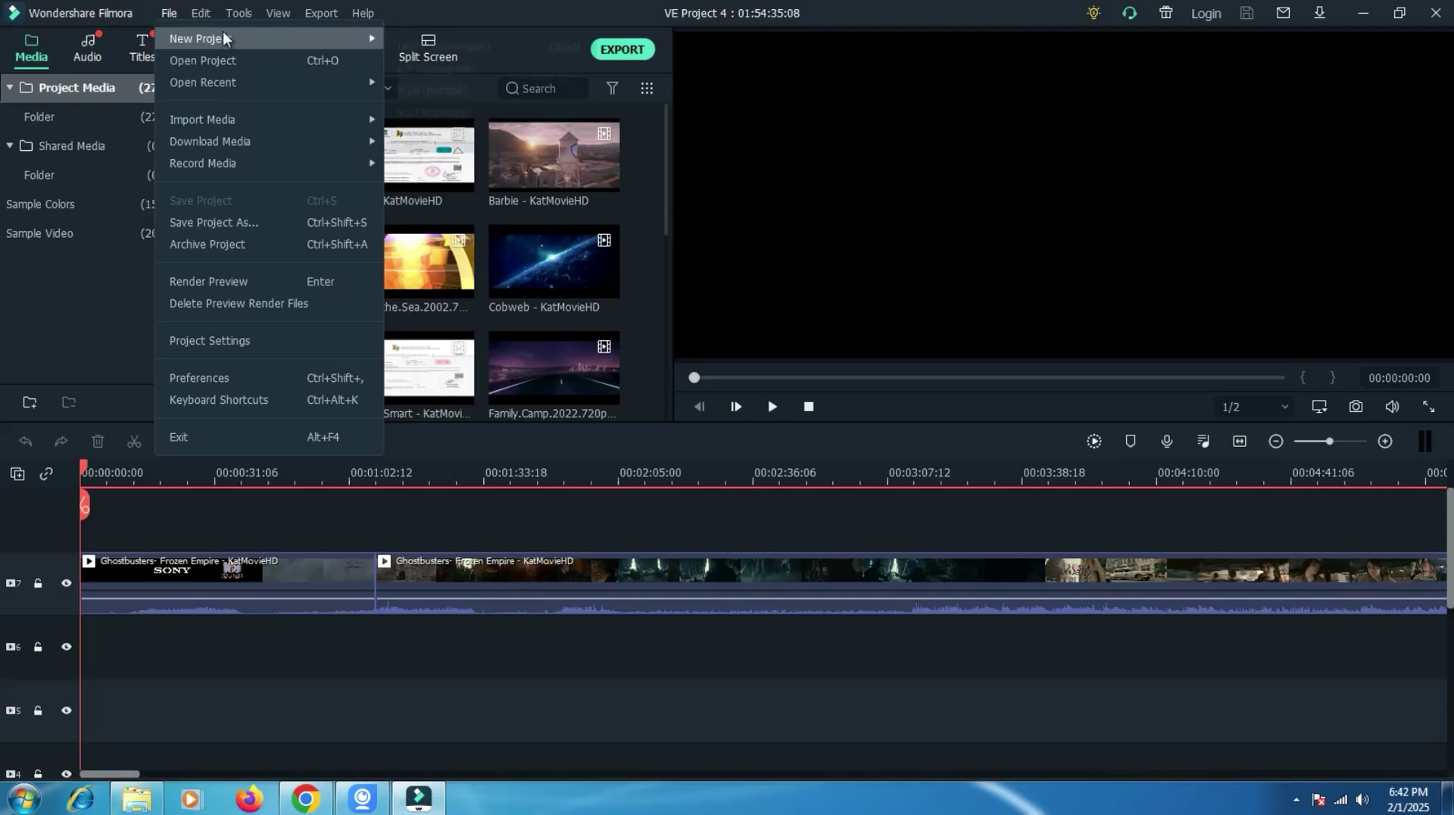
pyautogui.moveTo(222, 38)
pyautogui.click(462, 44)
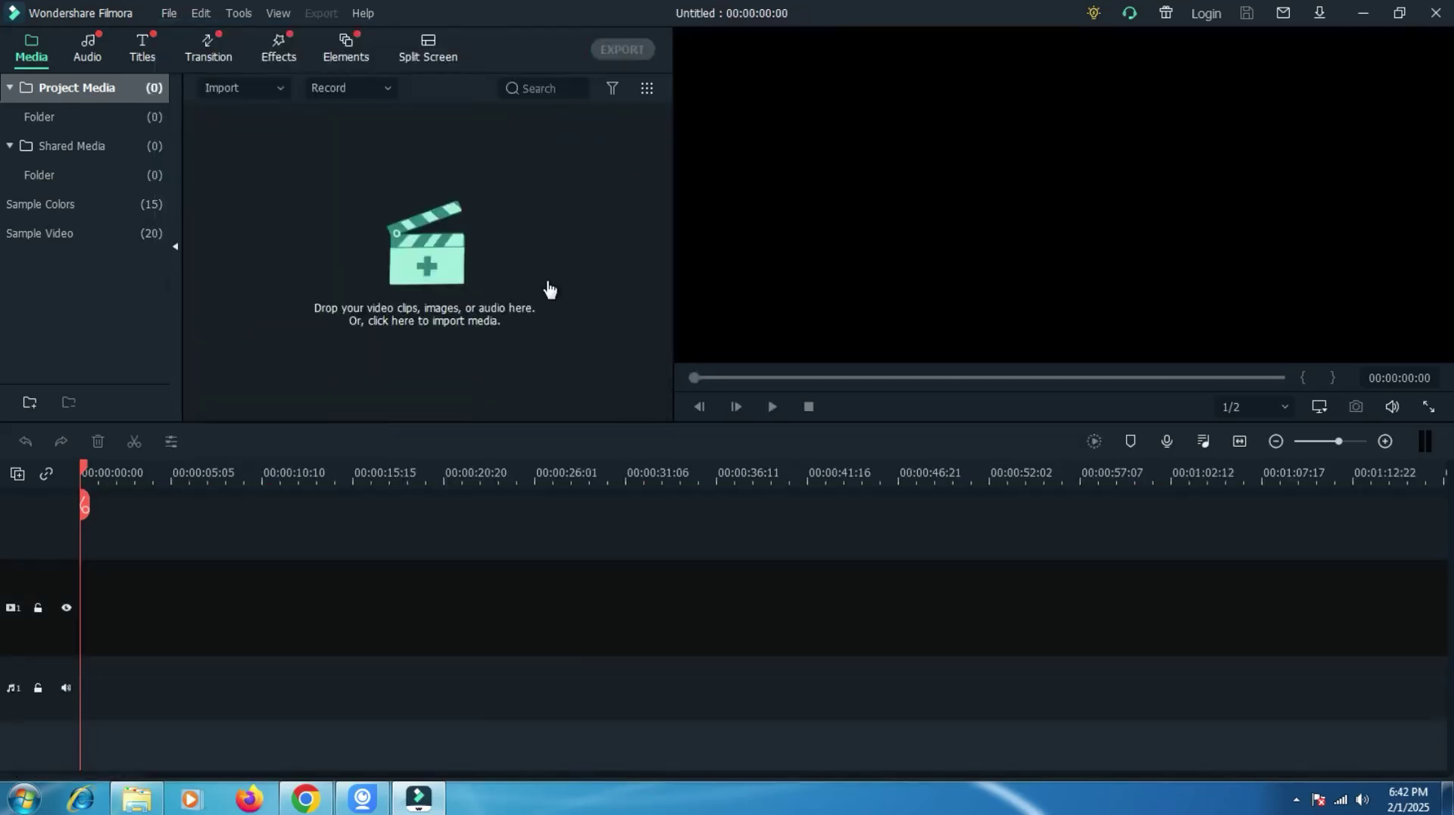
# Open the VE Project 5 file and show its separate Ghostbusters segments on the timeline.
pyautogui.click(172, 11)
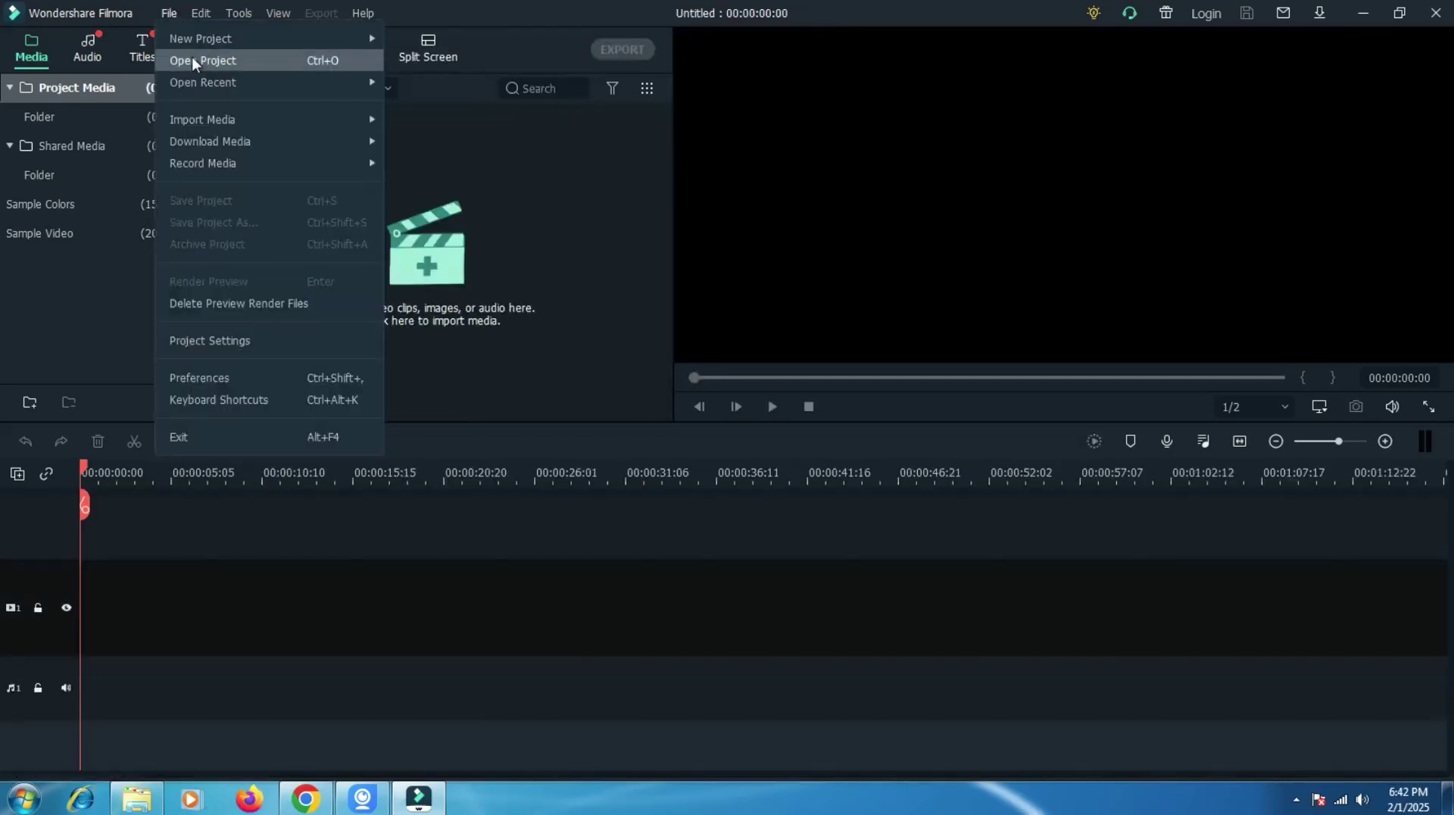
pyautogui.click(235, 63)
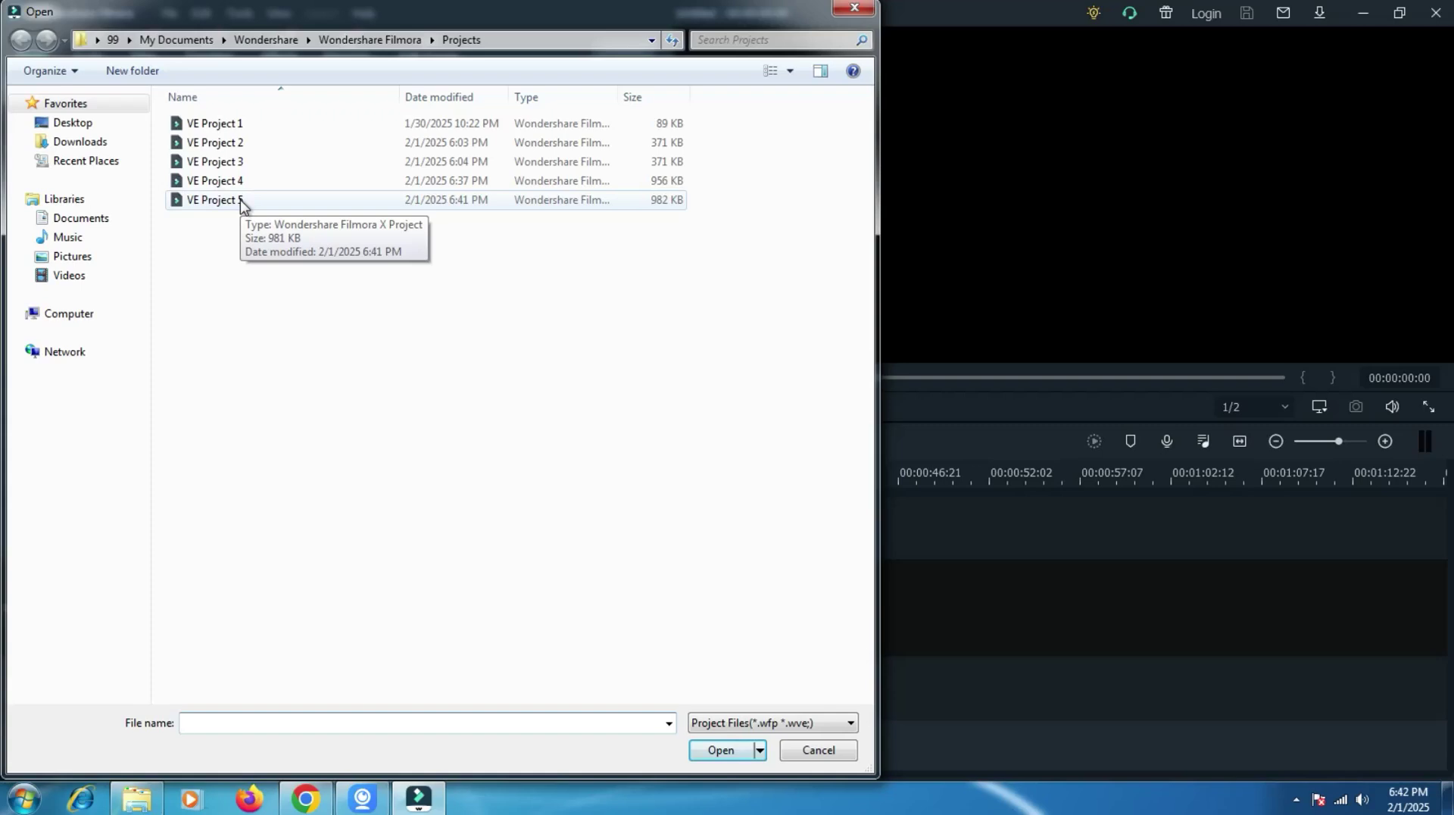
pyautogui.doubleClick(240, 199)
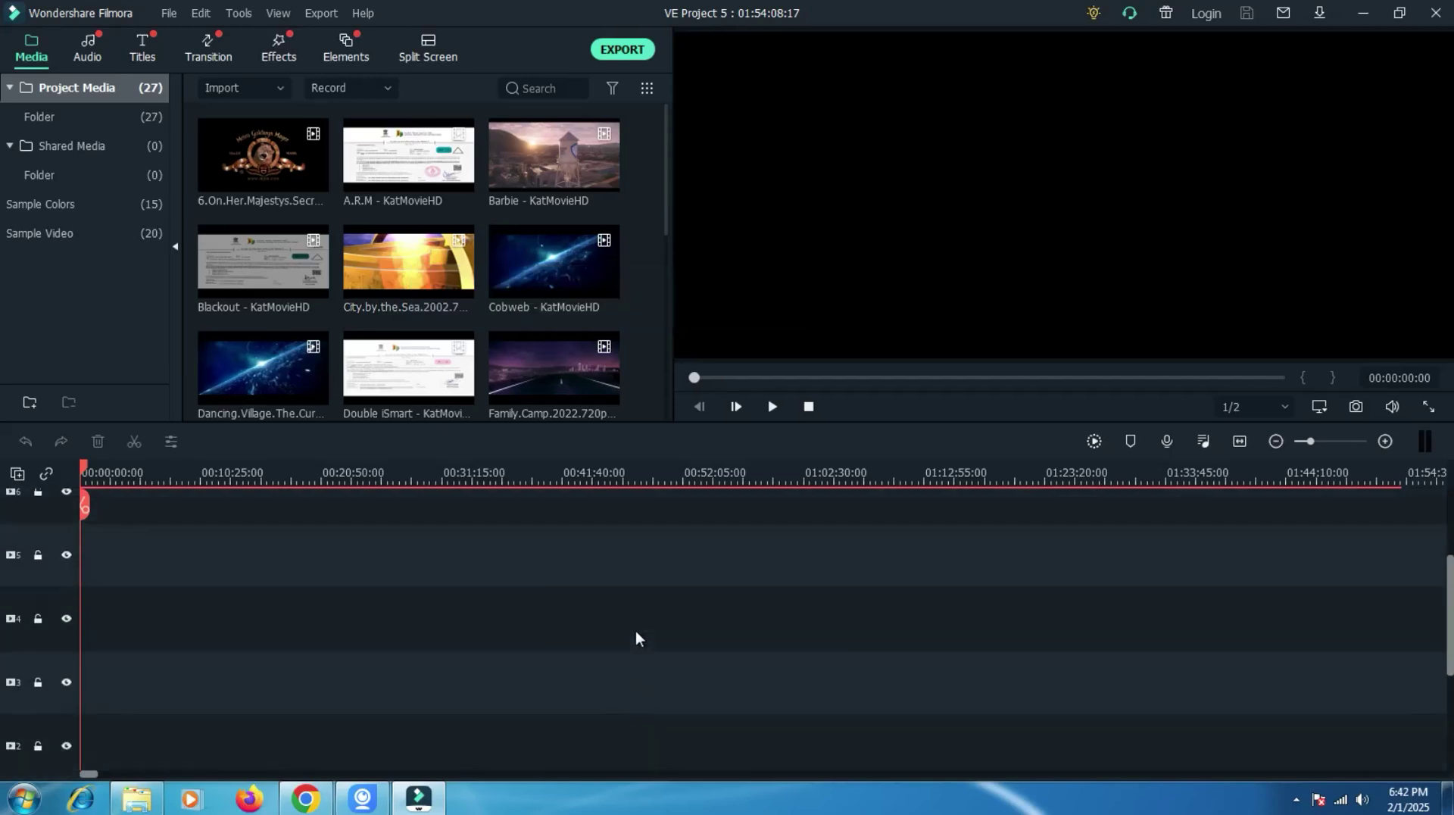
pyautogui.scroll(2, 635, 624)
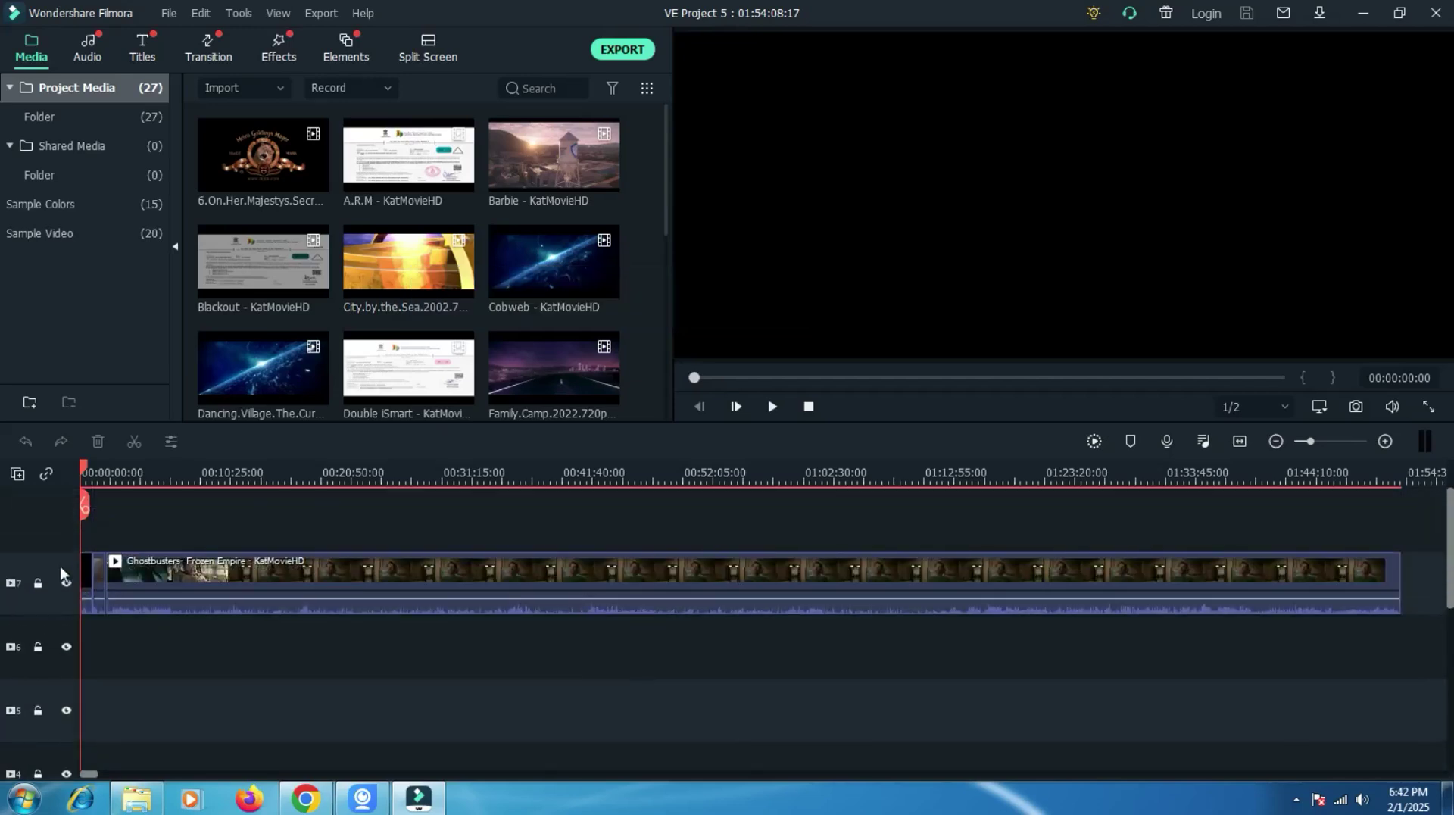
pyautogui.scroll(5, 574, 496)
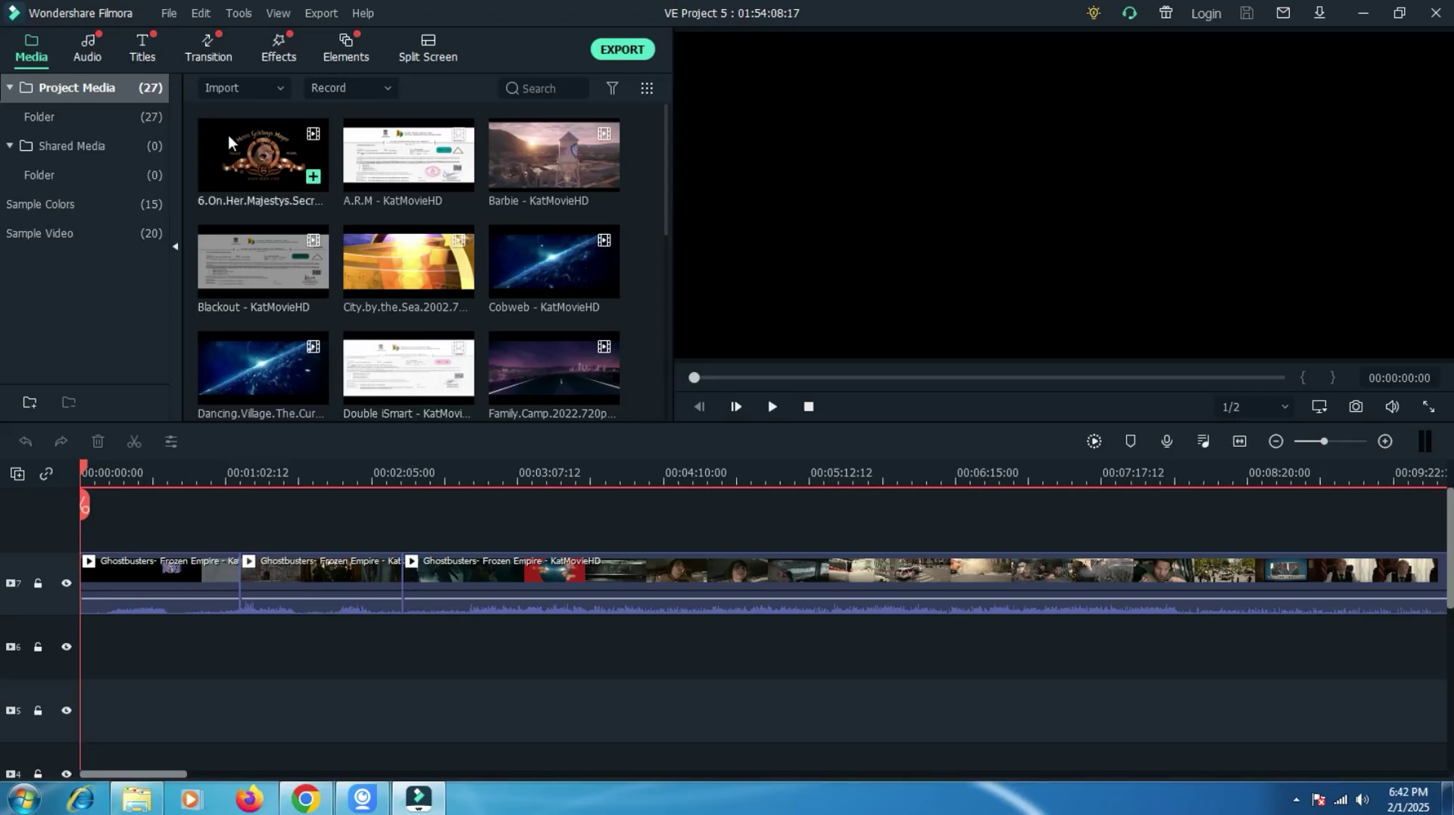
# Compare the file dialogs of Archive Project and Save Project As, cancelling both without saving.
pyautogui.click(171, 15)
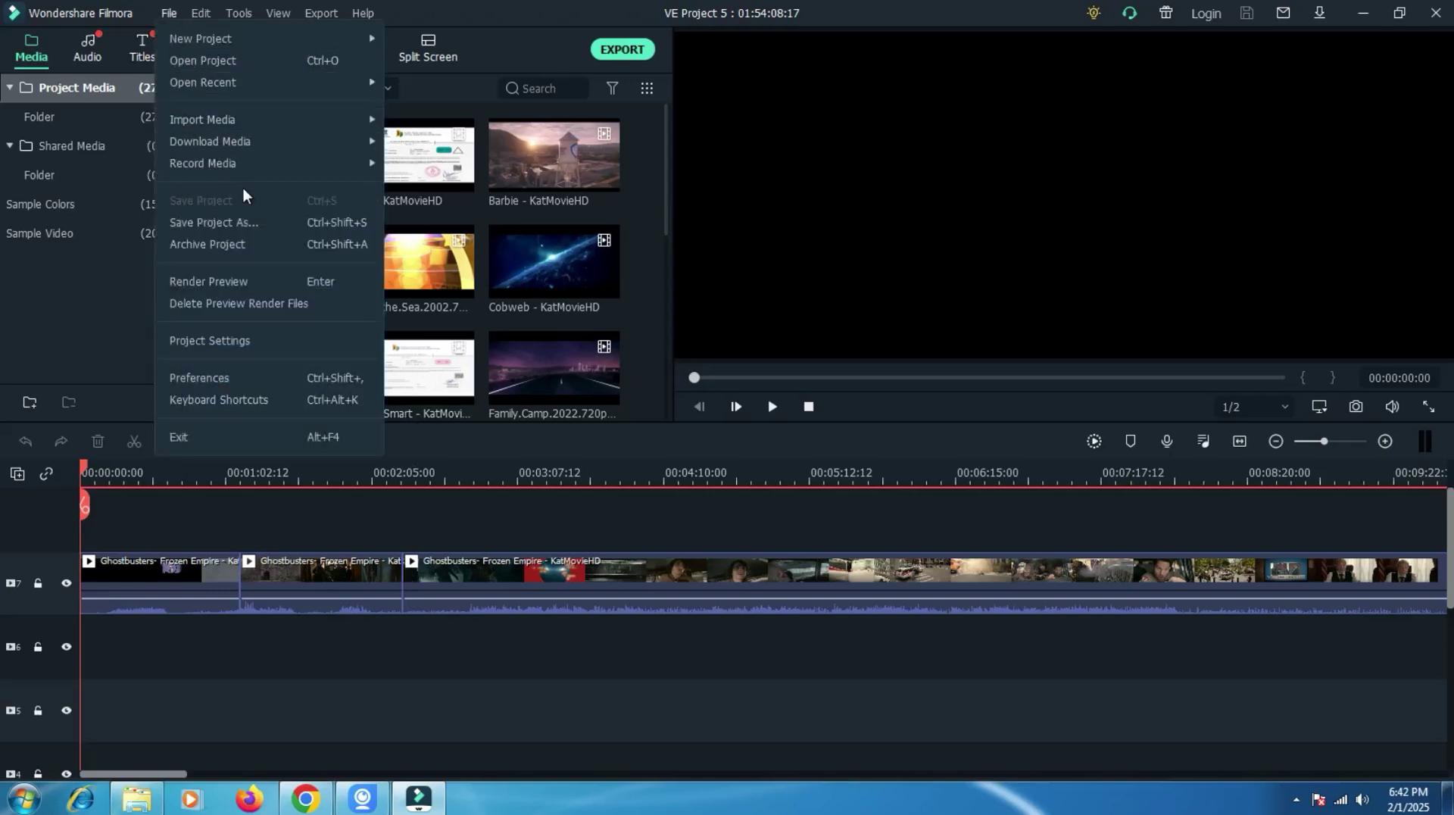
pyautogui.click(243, 246)
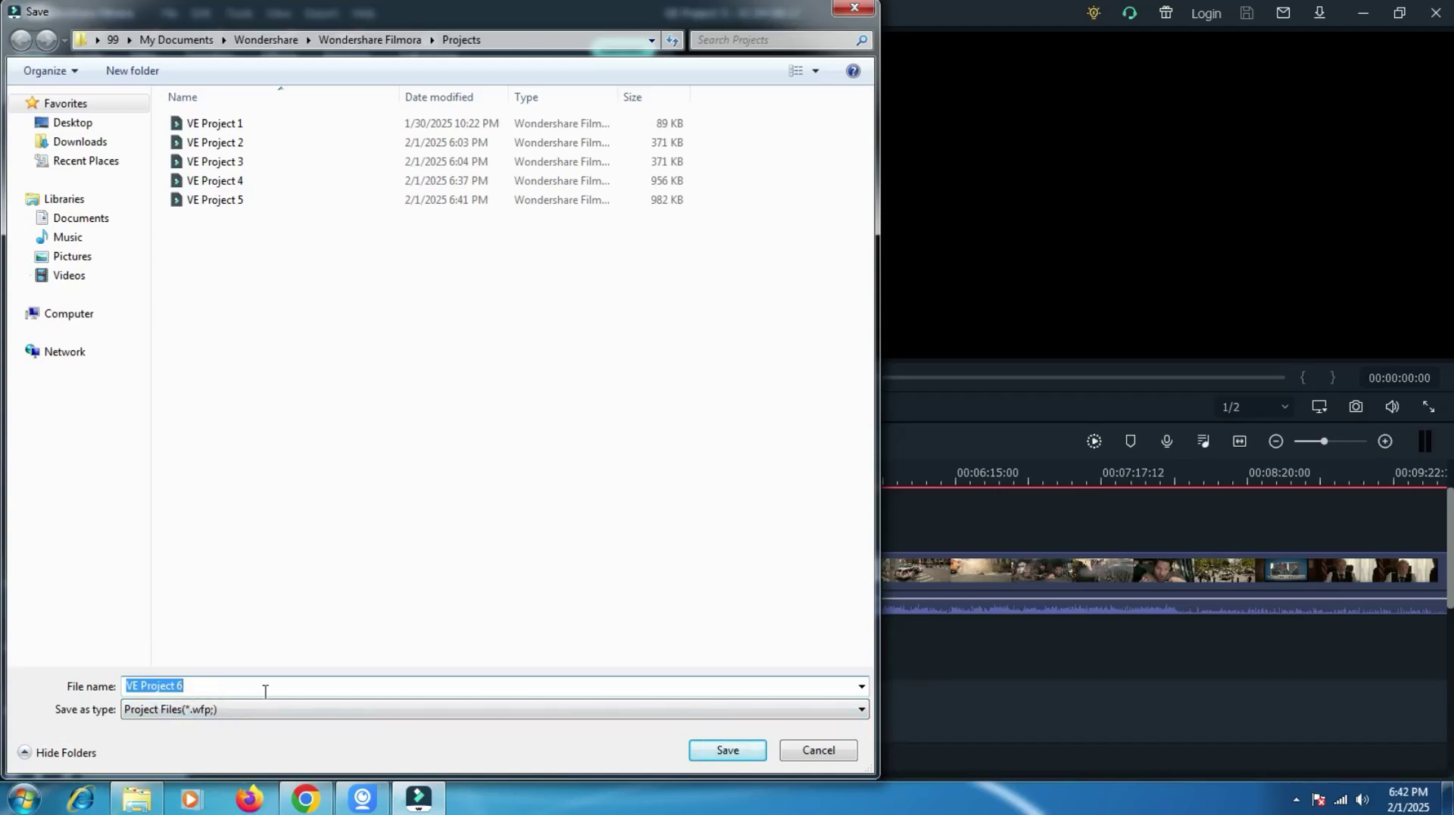
pyautogui.click(820, 751)
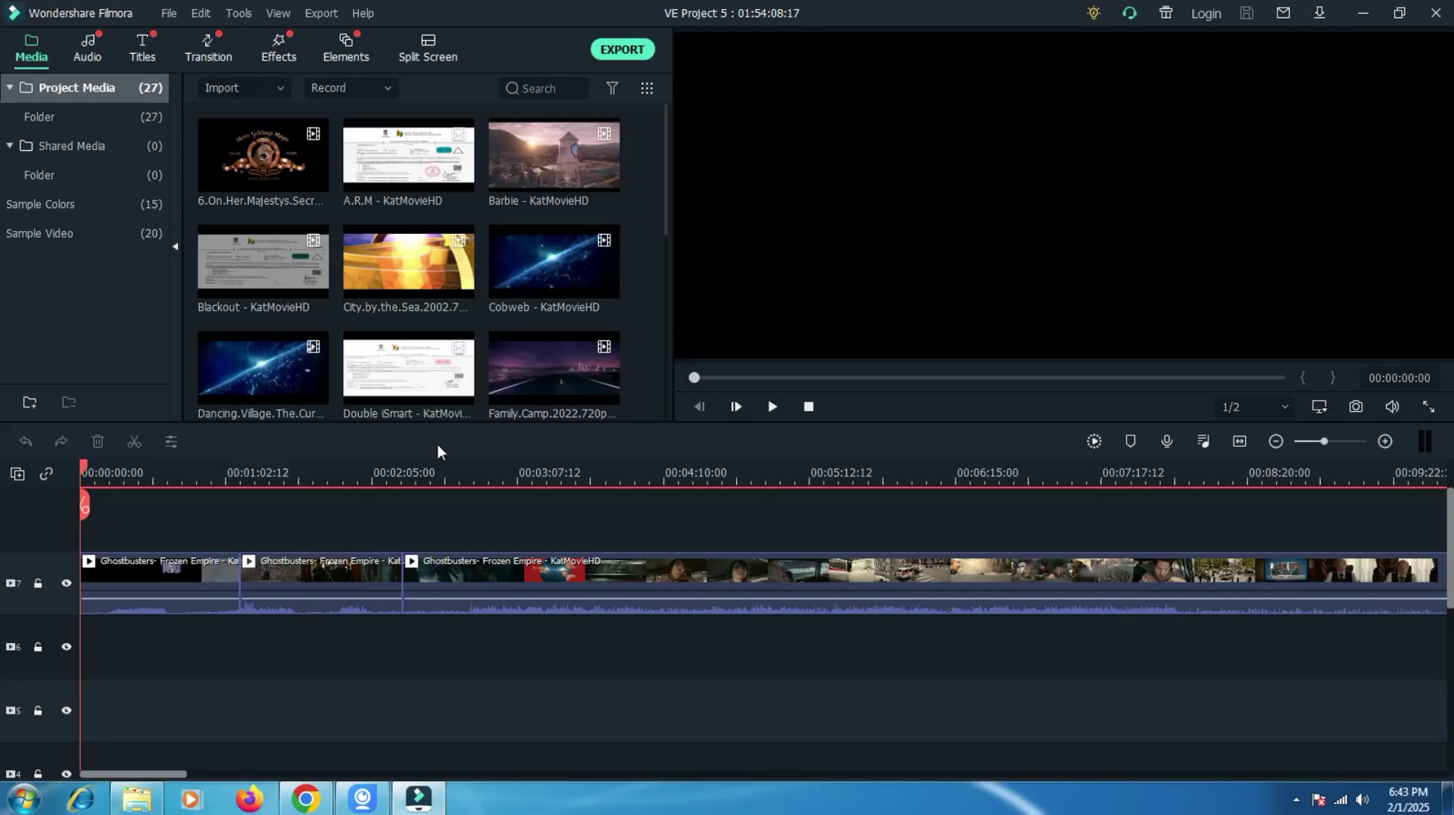
pyautogui.click(174, 16)
pyautogui.click(244, 219)
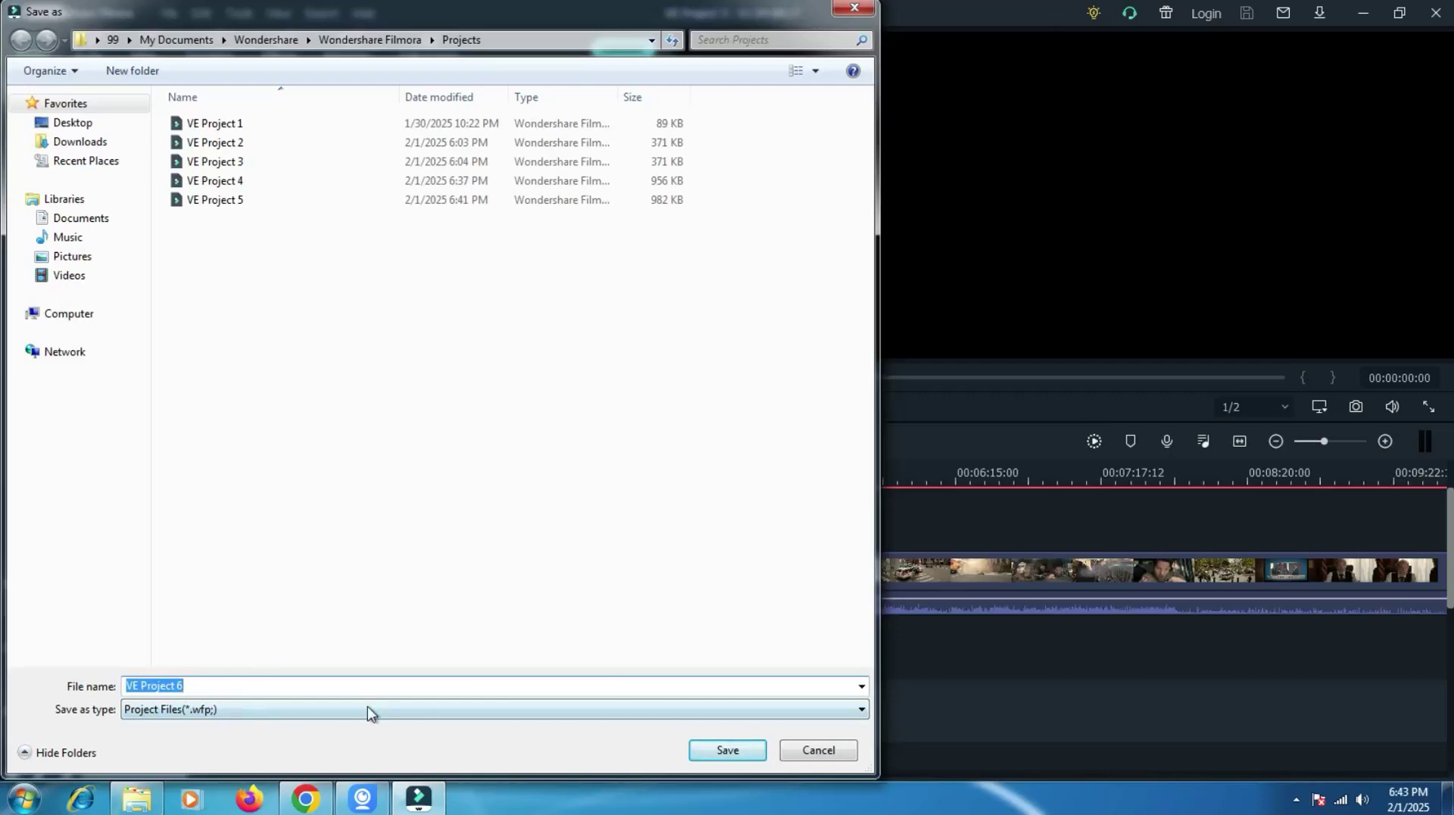
pyautogui.click(802, 749)
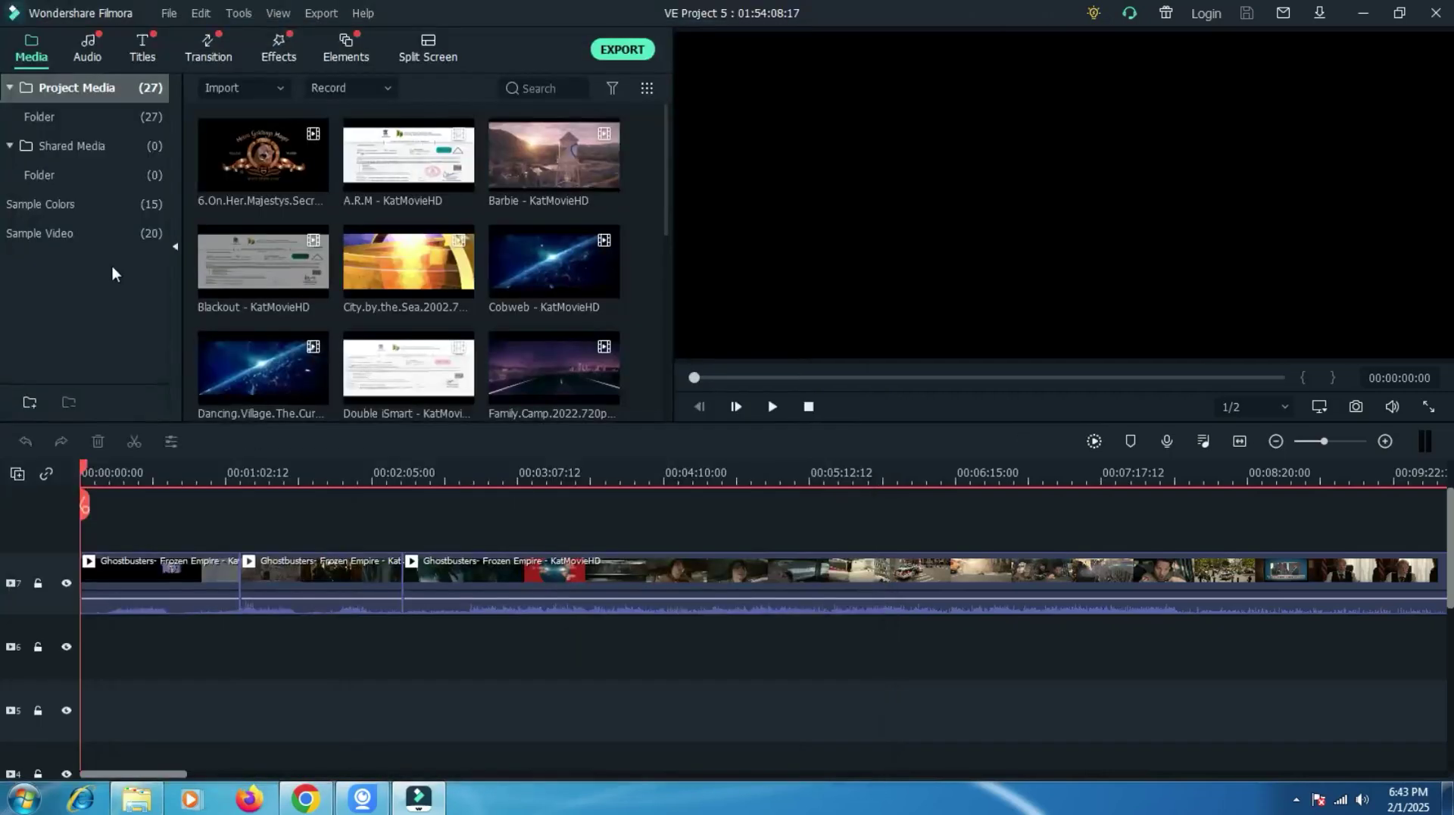
# Start a preview render of the VE Project 5 timeline and cancel it partway through.
pyautogui.click(166, 12)
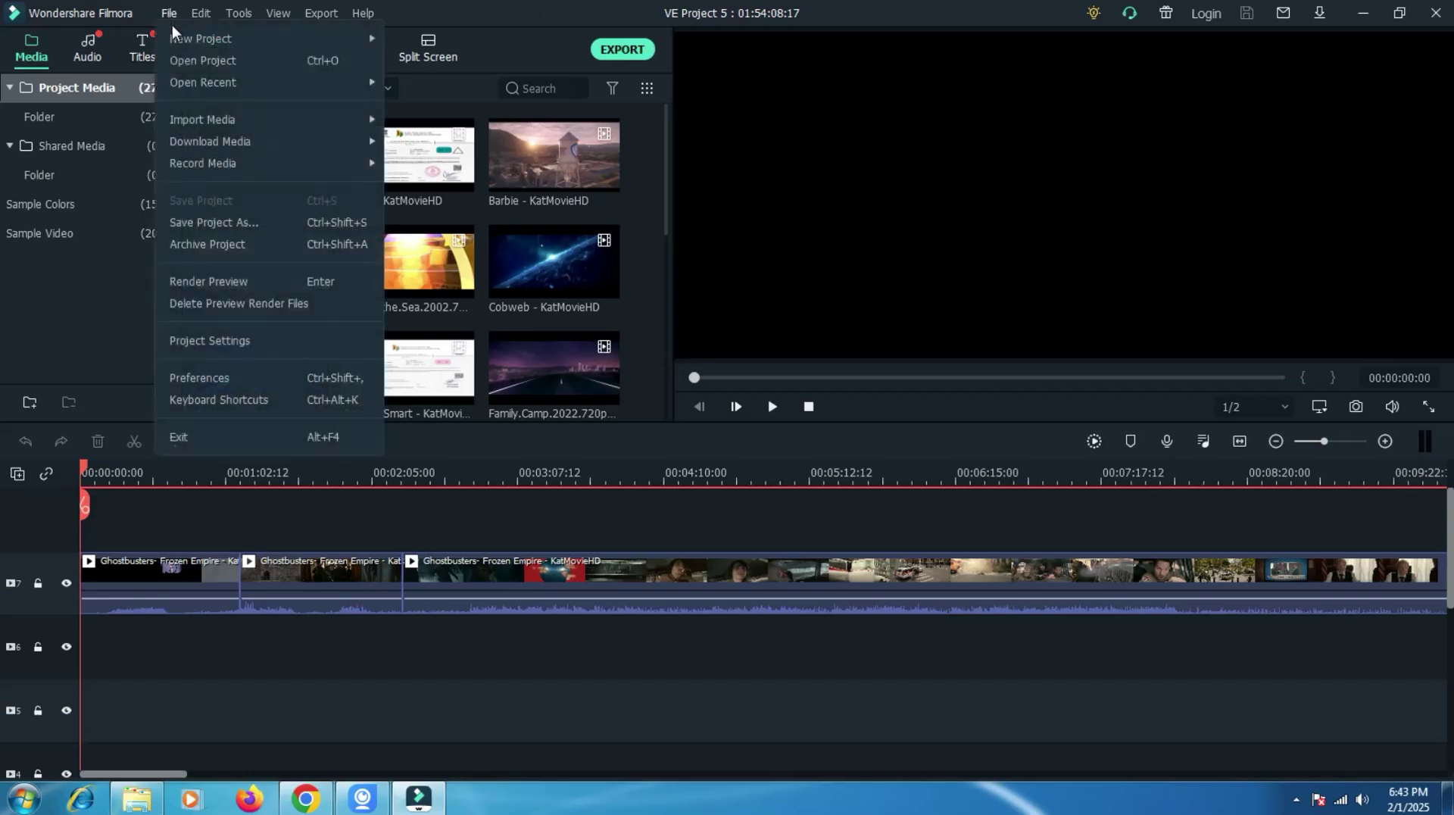
pyautogui.click(261, 288)
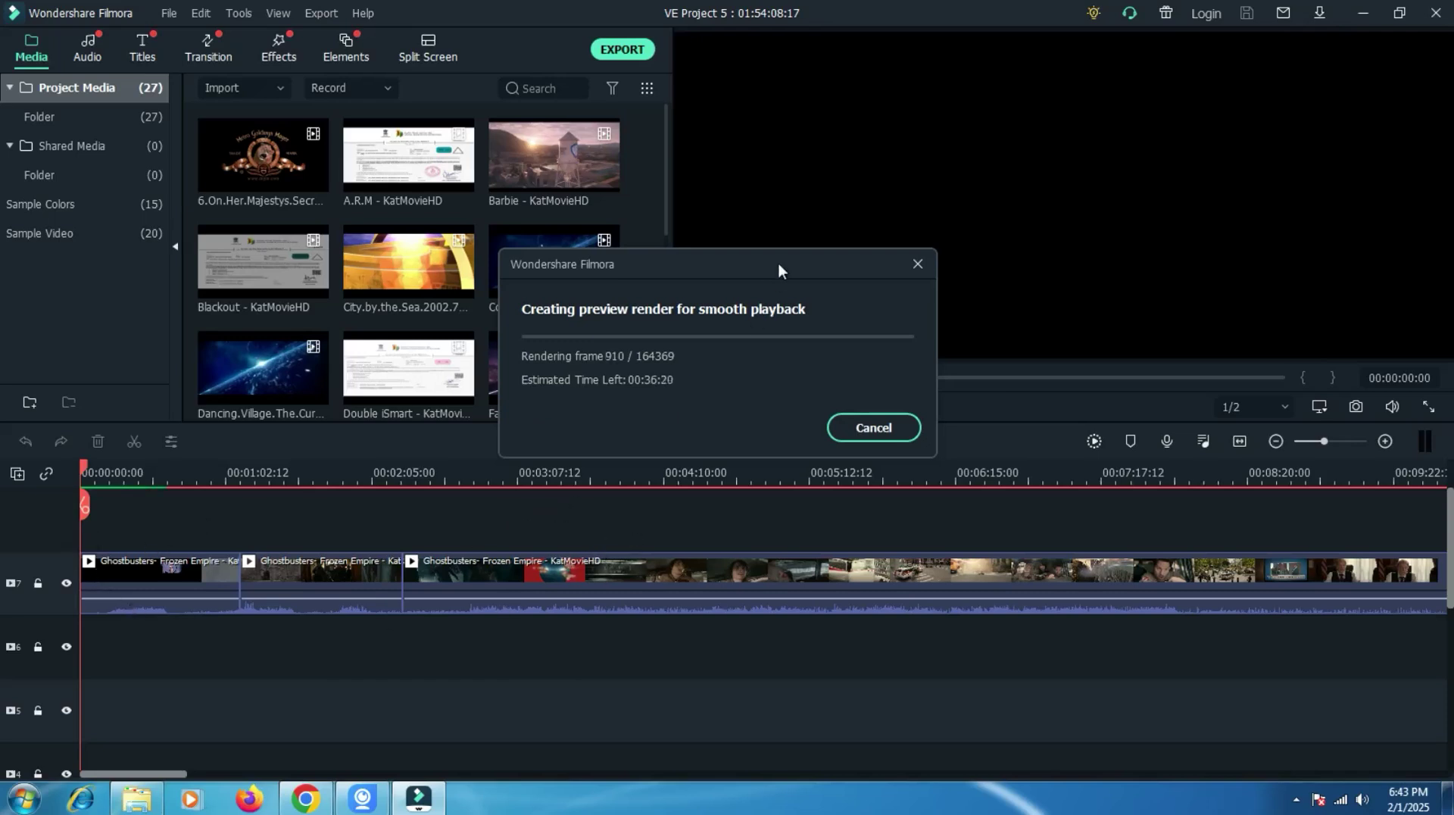
pyautogui.moveTo(767, 297); pyautogui.dragTo(652, 420)
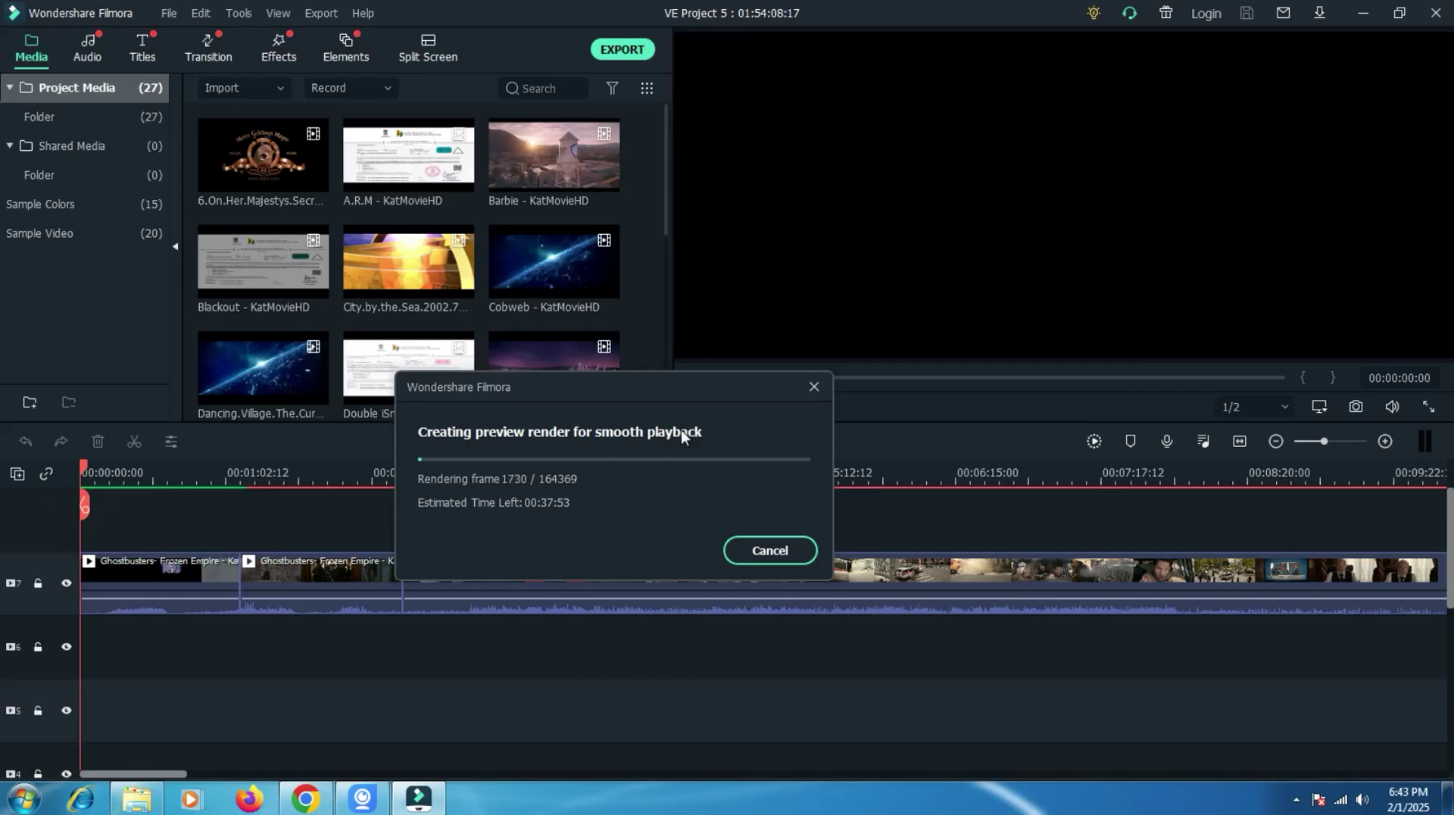
pyautogui.click(770, 551)
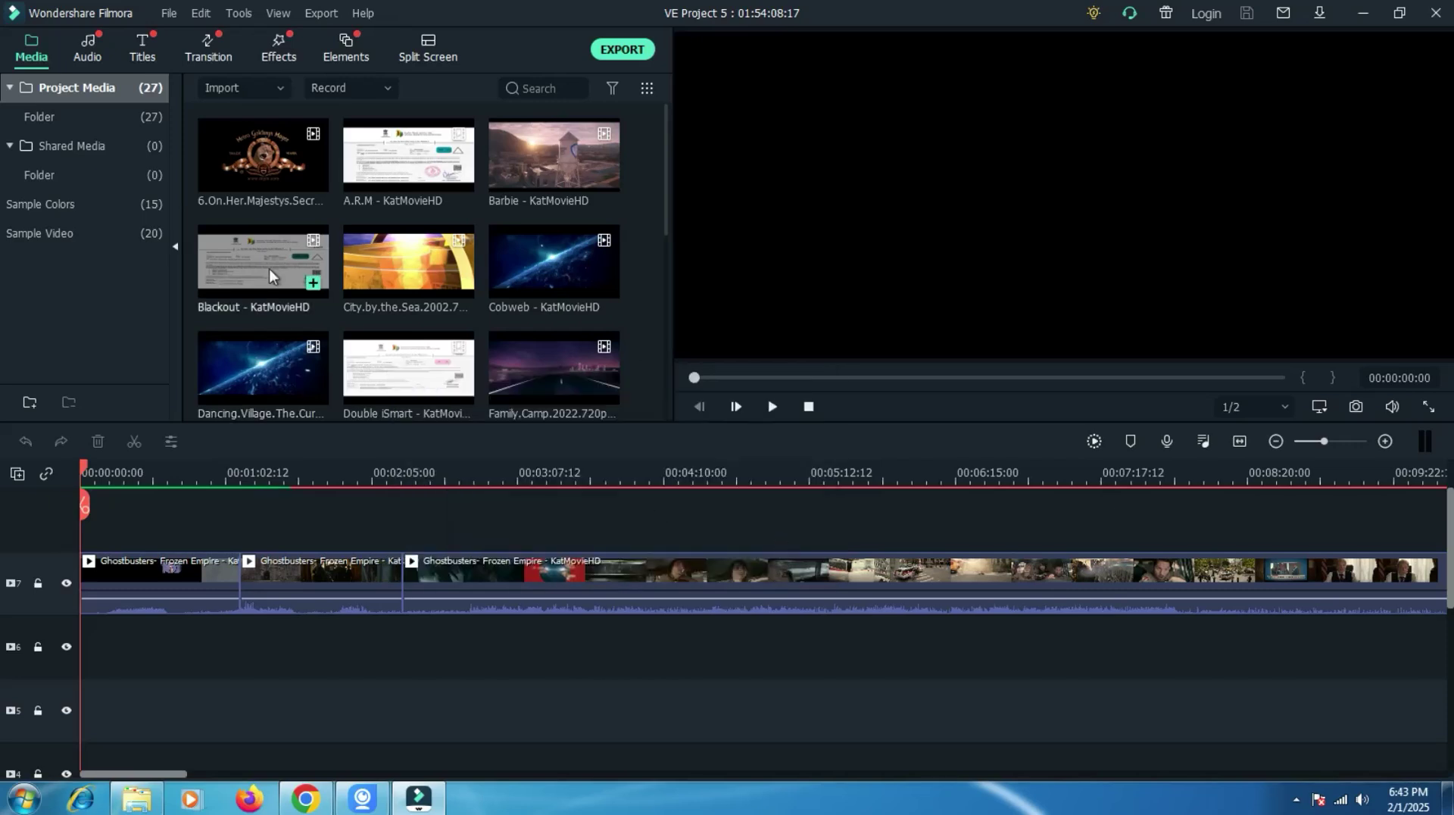
# Delete the preview render files of the VE Project 5 timeline.
pyautogui.click(166, 13)
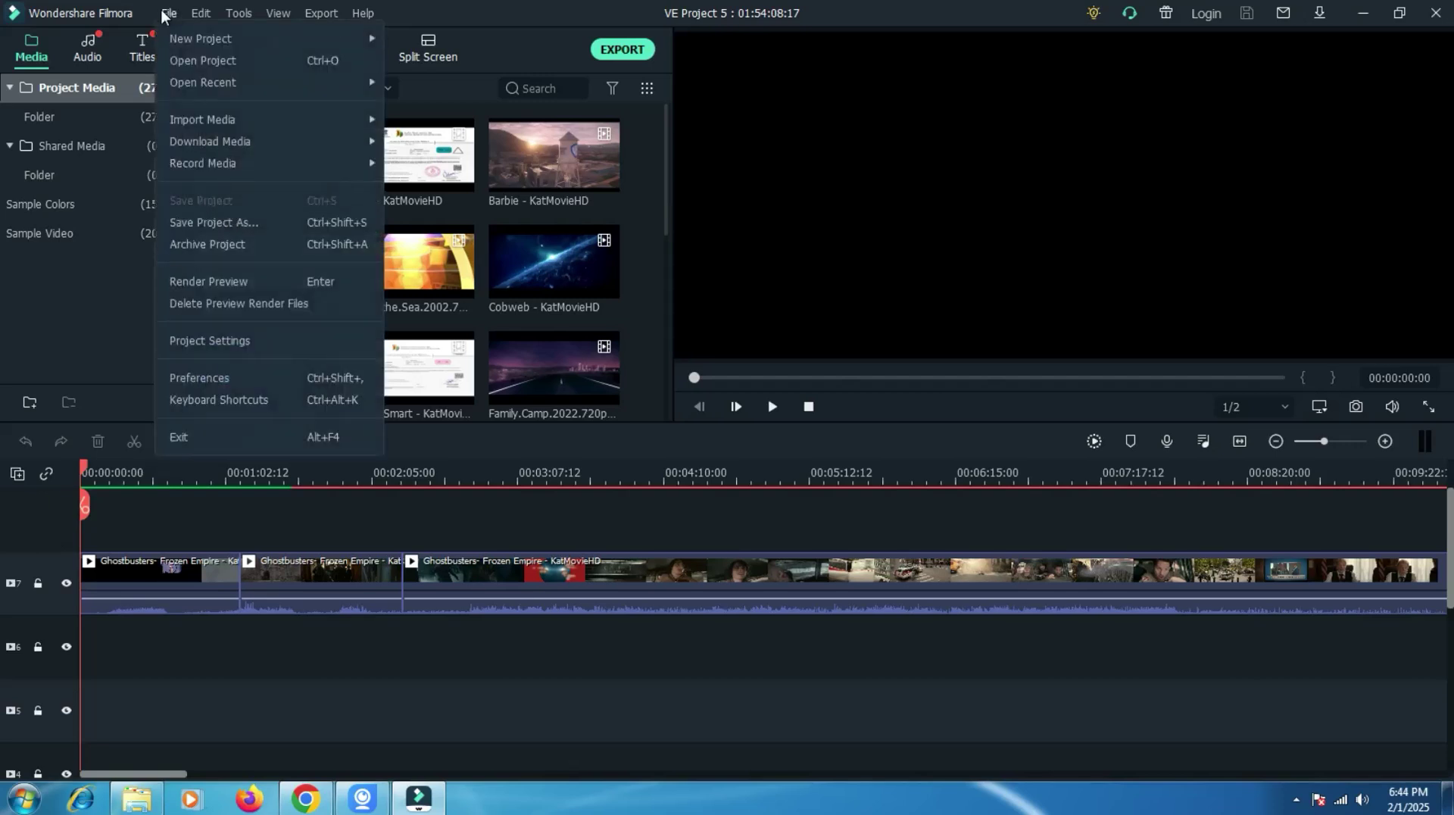
pyautogui.click(306, 302)
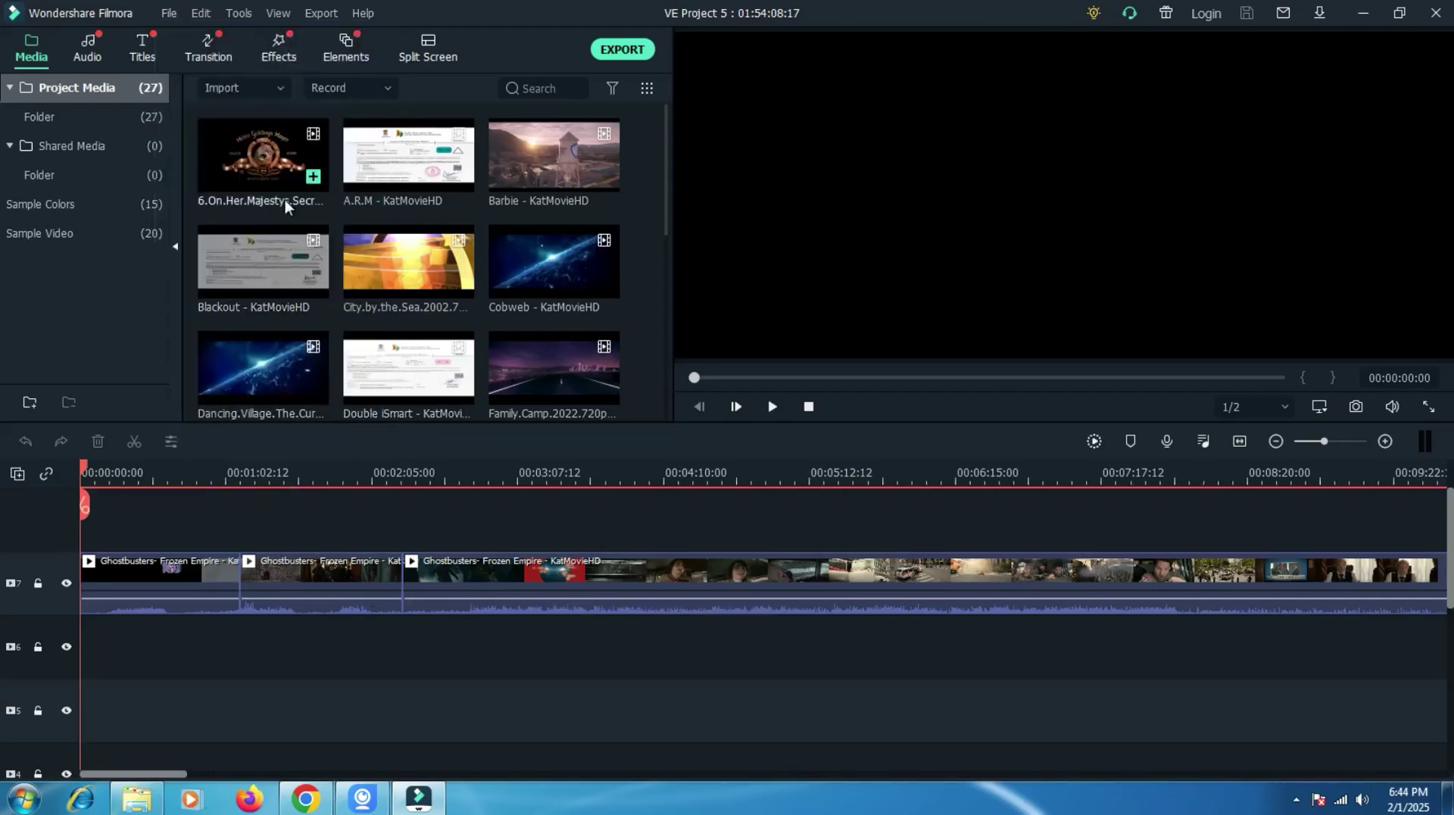
# Open the project settings and examine the available aspect ratio and resolution options without changing them.
pyautogui.click(168, 14)
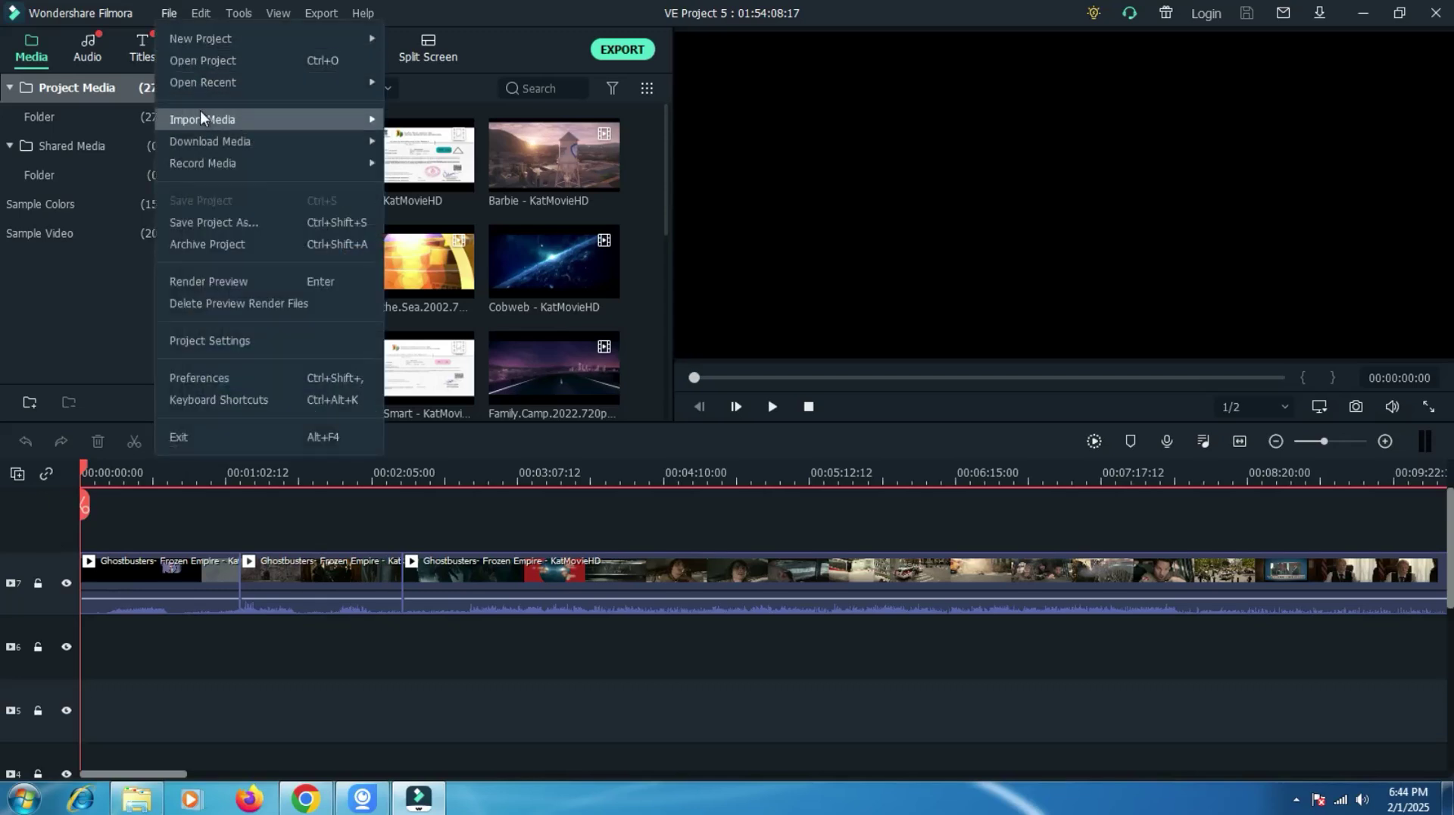
pyautogui.click(285, 340)
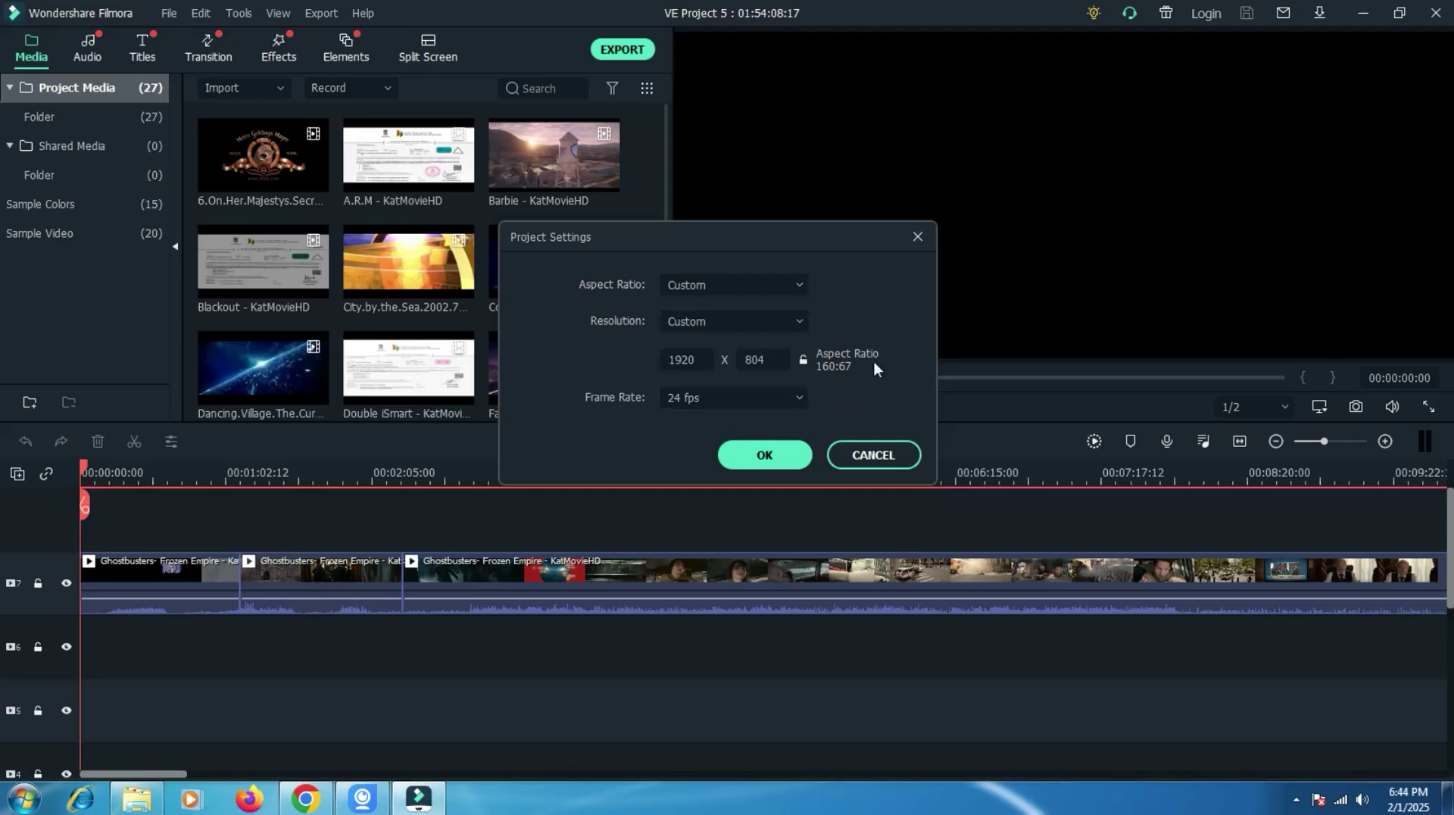
pyautogui.click(770, 287)
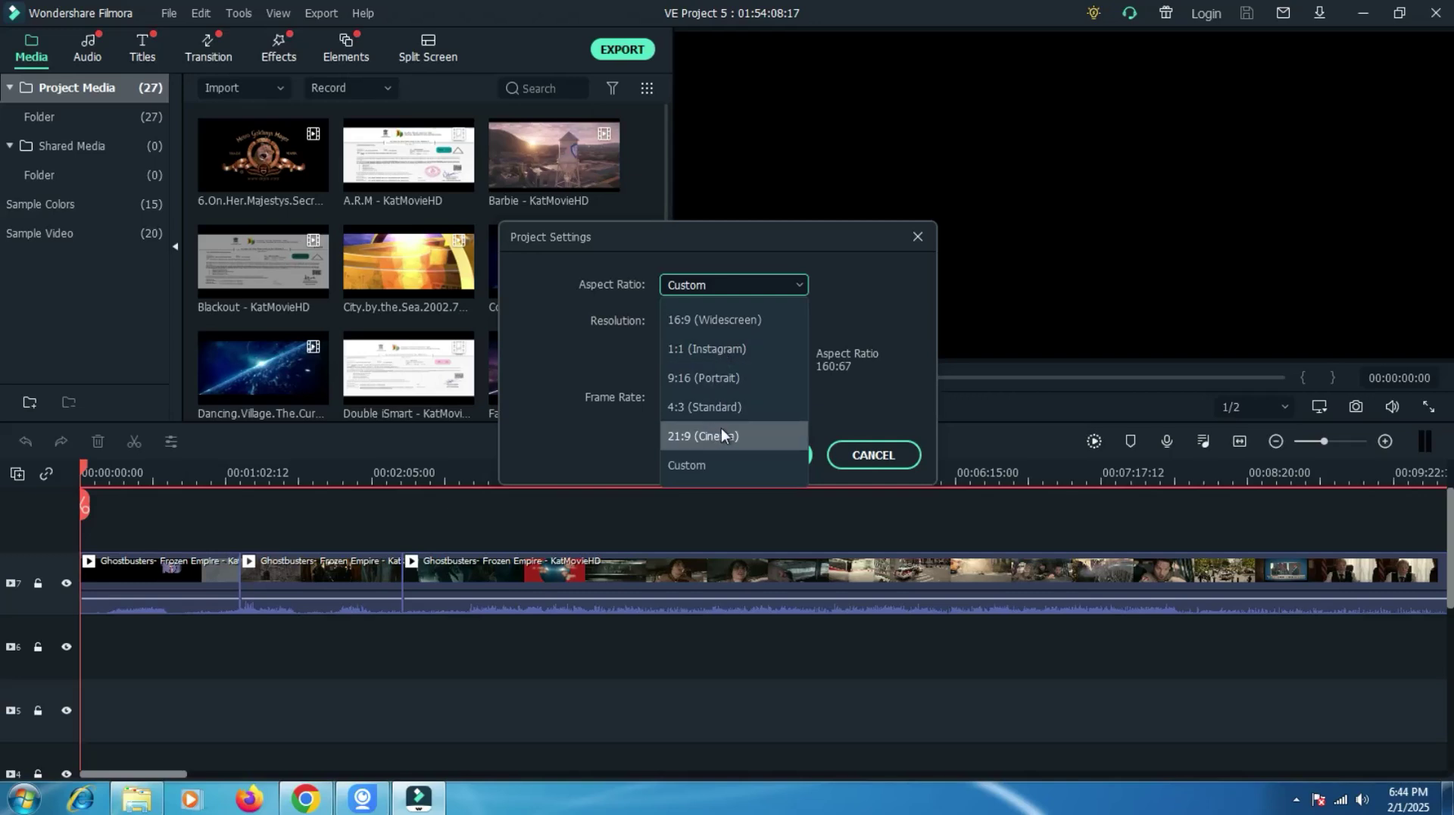
pyautogui.click(867, 266)
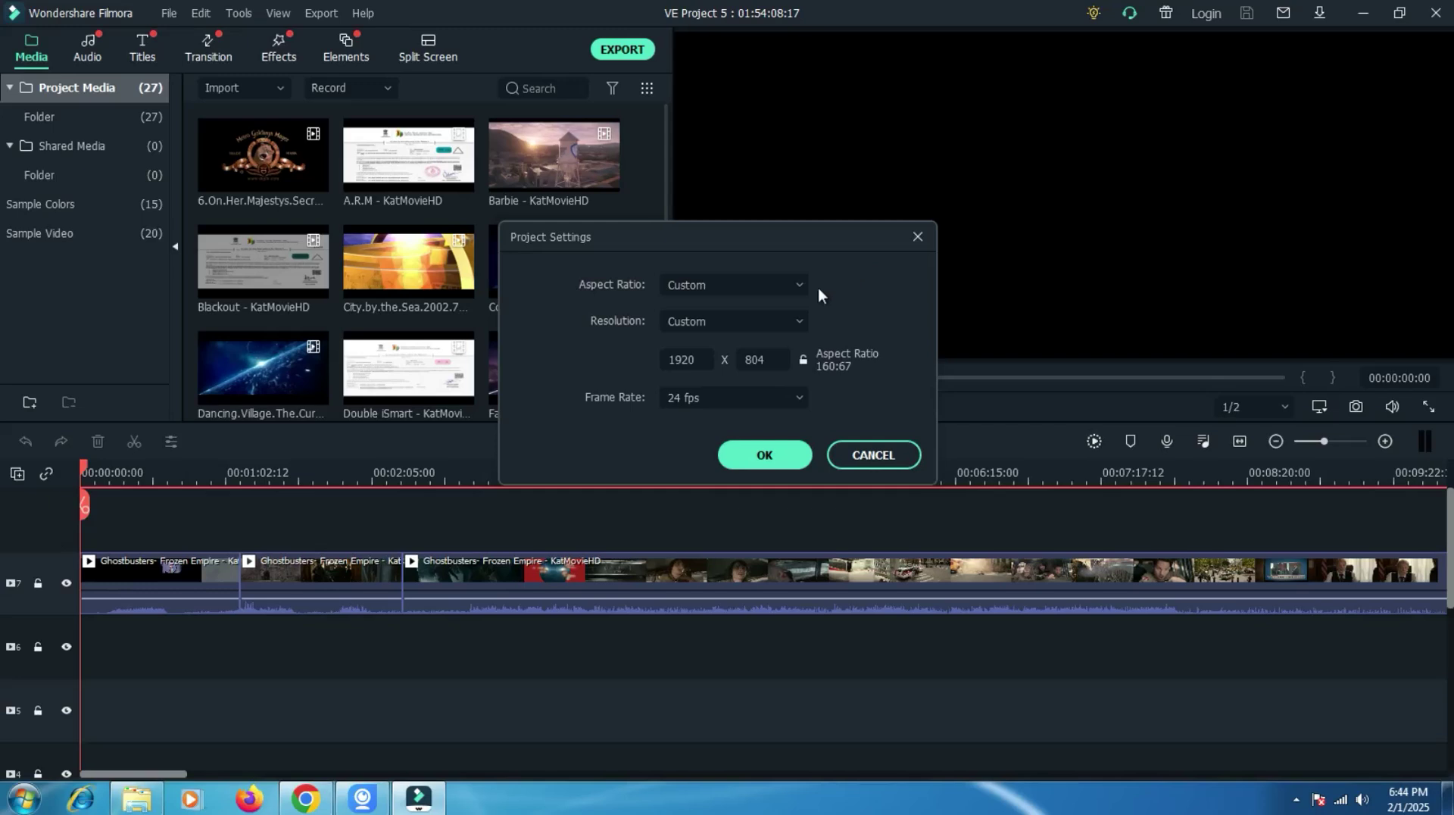
pyautogui.click(761, 325)
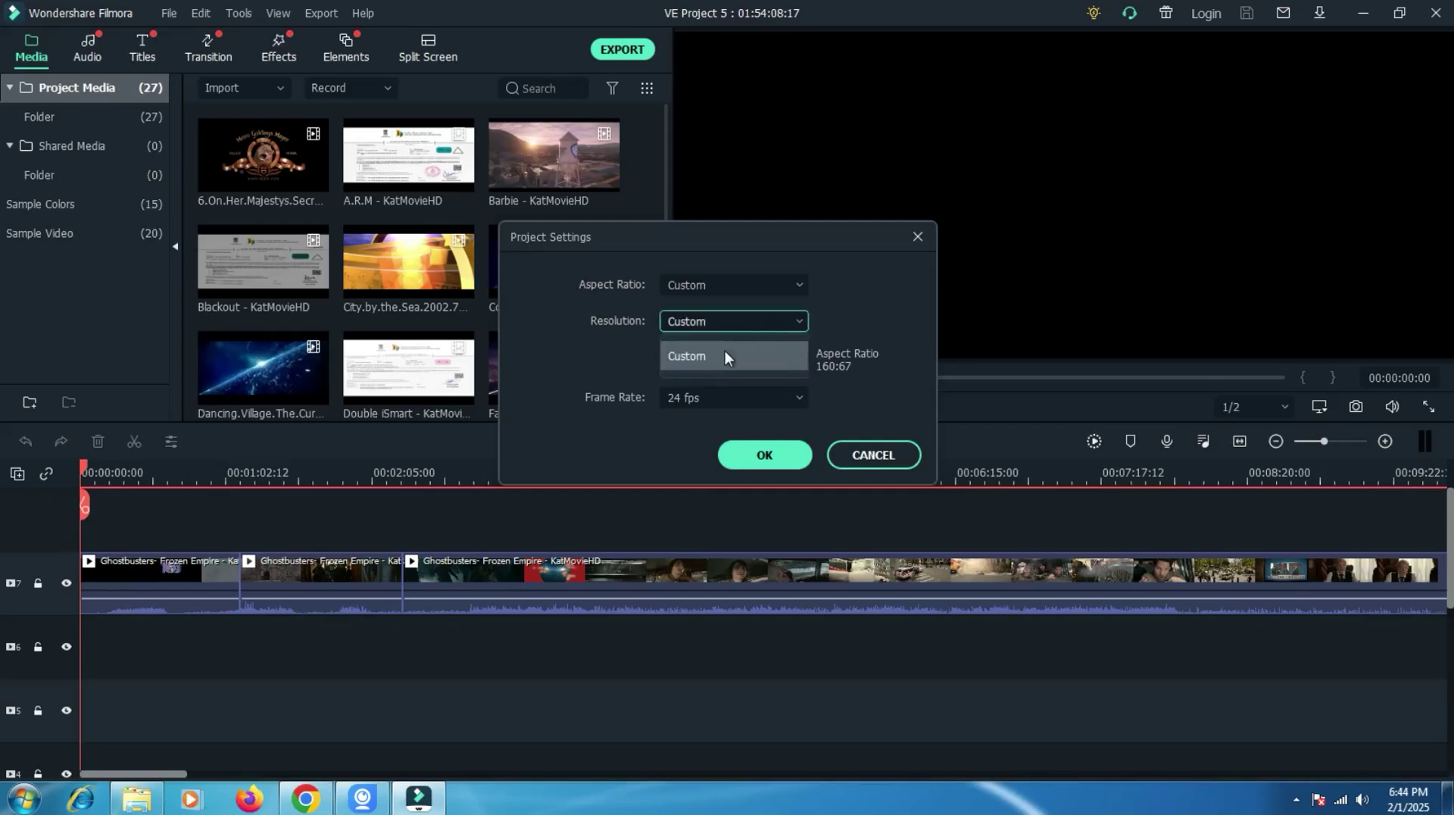
pyautogui.click(871, 303)
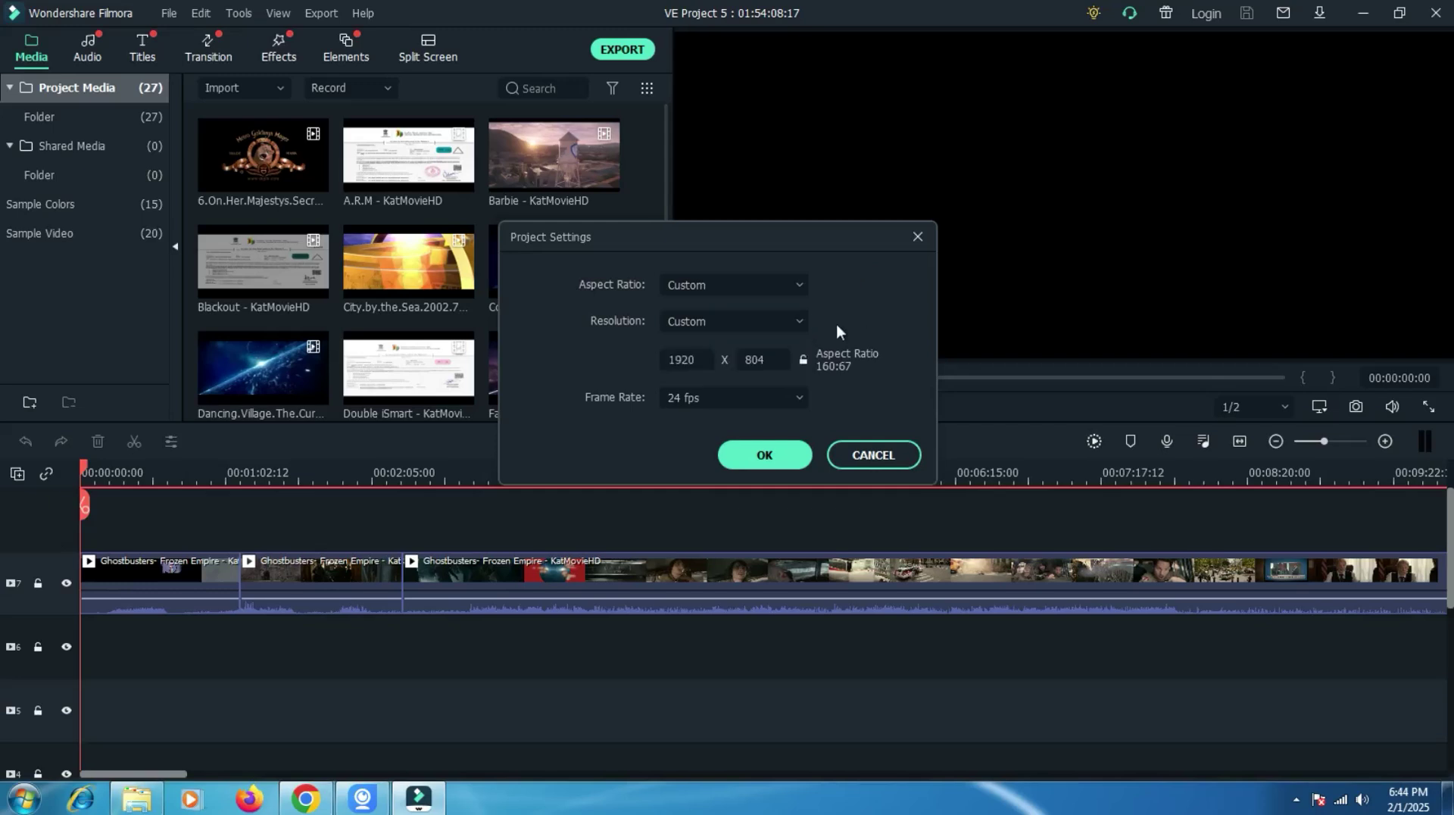
# Try a custom resolution height of 780, look through the frame rate options, and cancel the project settings.
pyautogui.doubleClick(758, 360)
pyautogui.write('882')
pyautogui.press('BackSpace')
pyautogui.press('BackSpace')
pyautogui.press('BackSpace')
pyautogui.write('780')
pyautogui.click(731, 398)
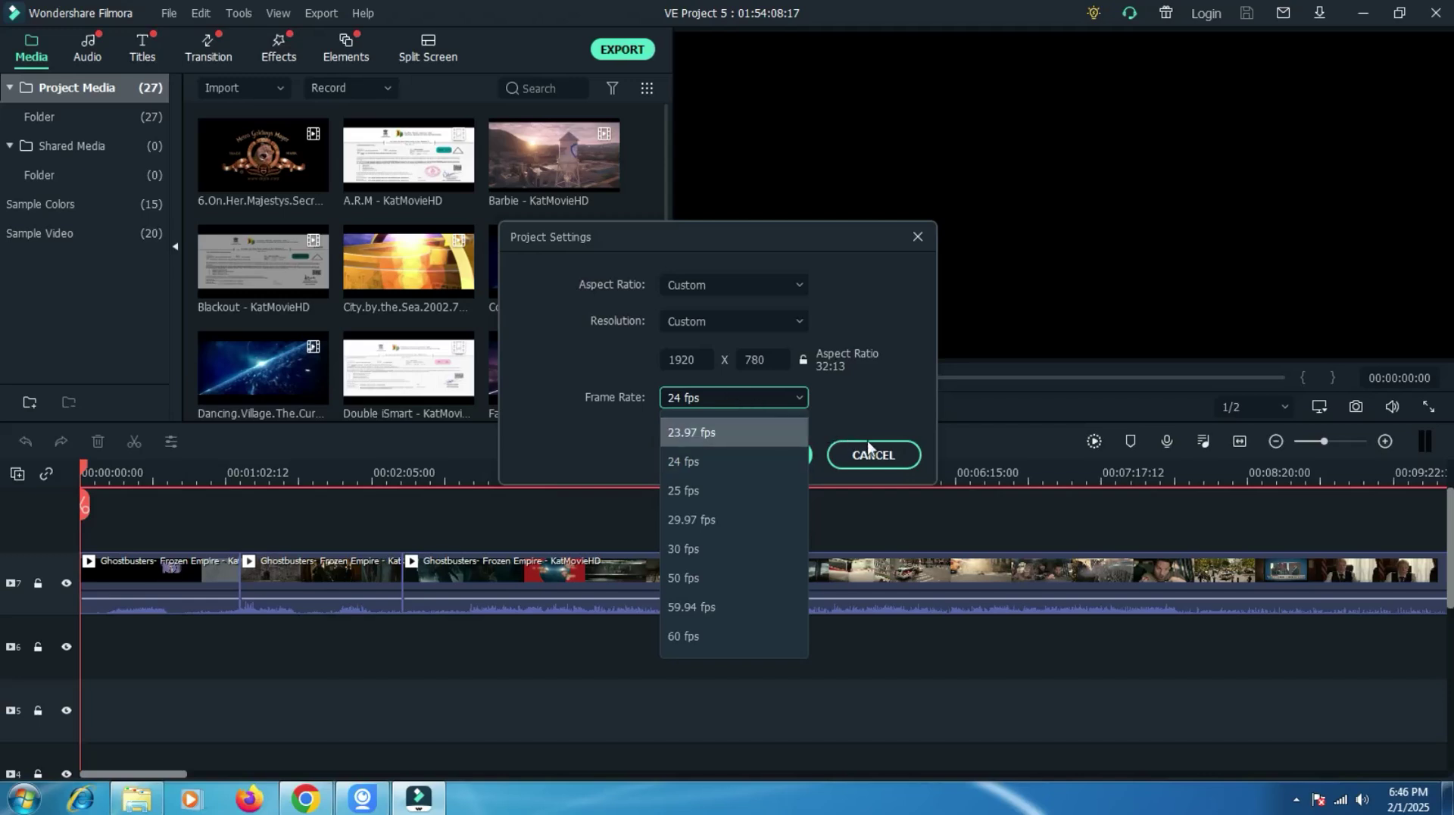
pyautogui.click(888, 448)
pyautogui.click(888, 454)
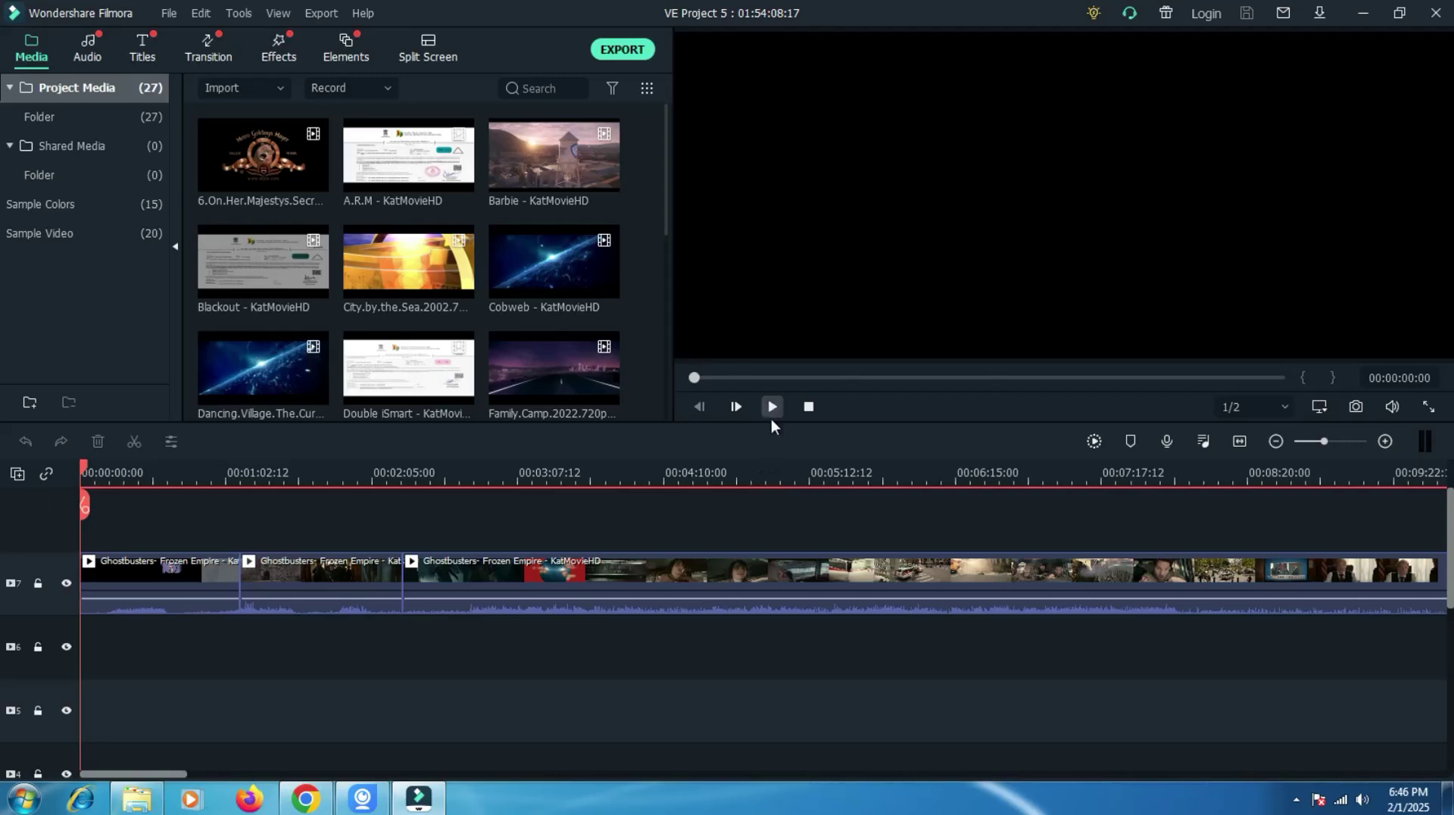
# Compare the local export details for 3GP, MPEG-2, WEBM, GIF, MP3 and MP4, and close the export window without exporting.
pyautogui.click(621, 50)
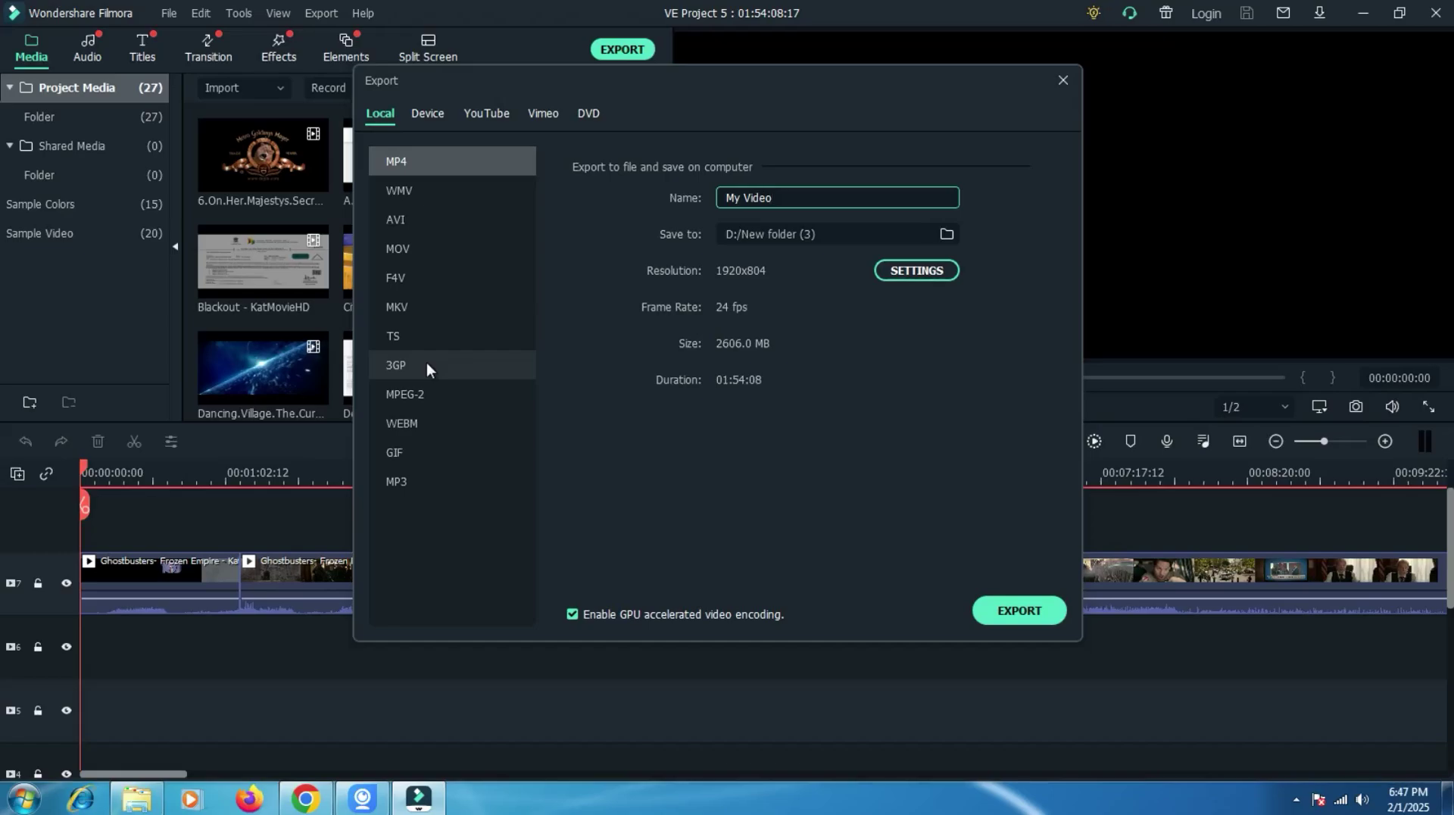
pyautogui.click(1449, 799)
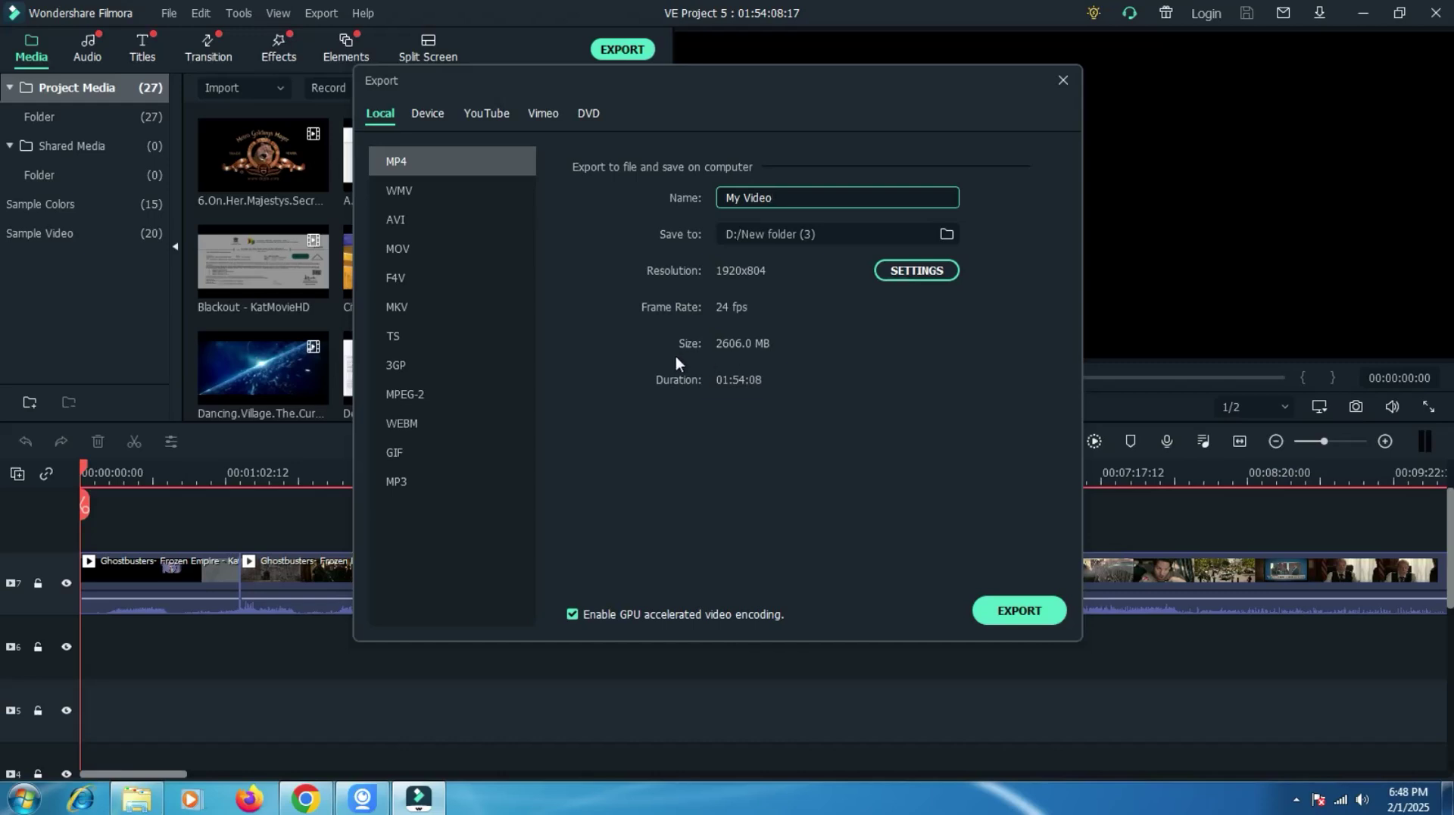
pyautogui.click(409, 366)
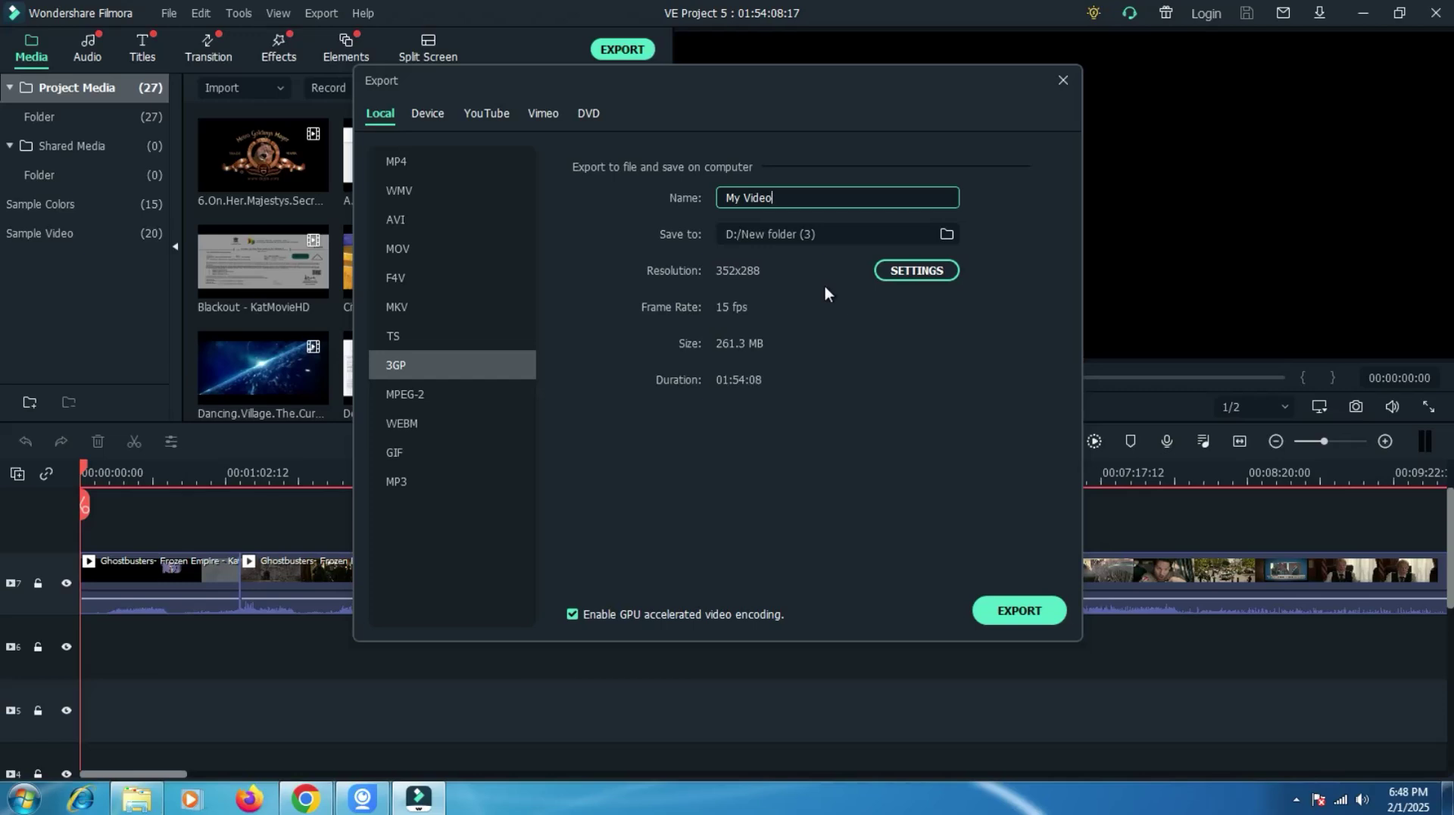
pyautogui.click(422, 391)
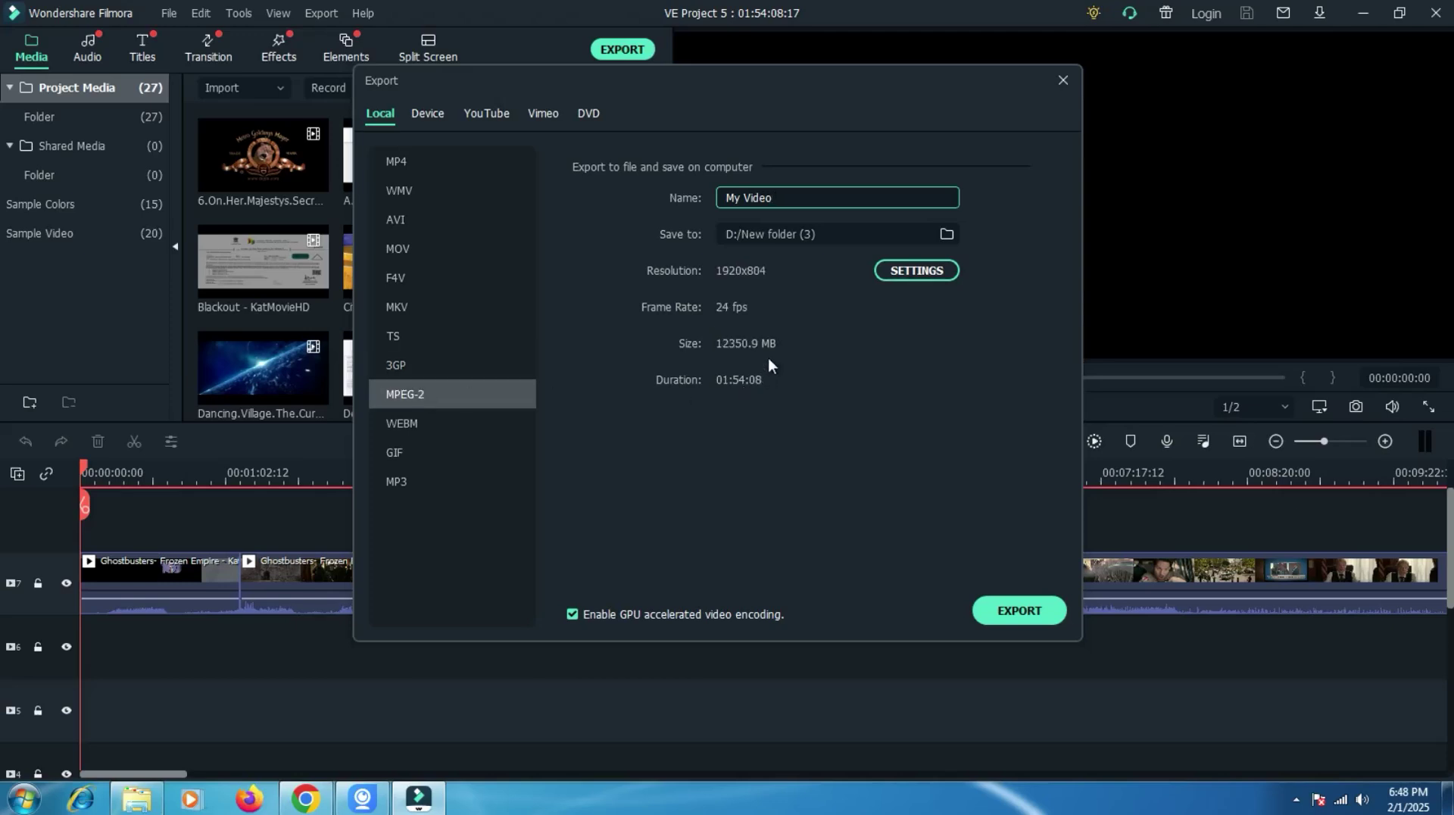
pyautogui.click(420, 429)
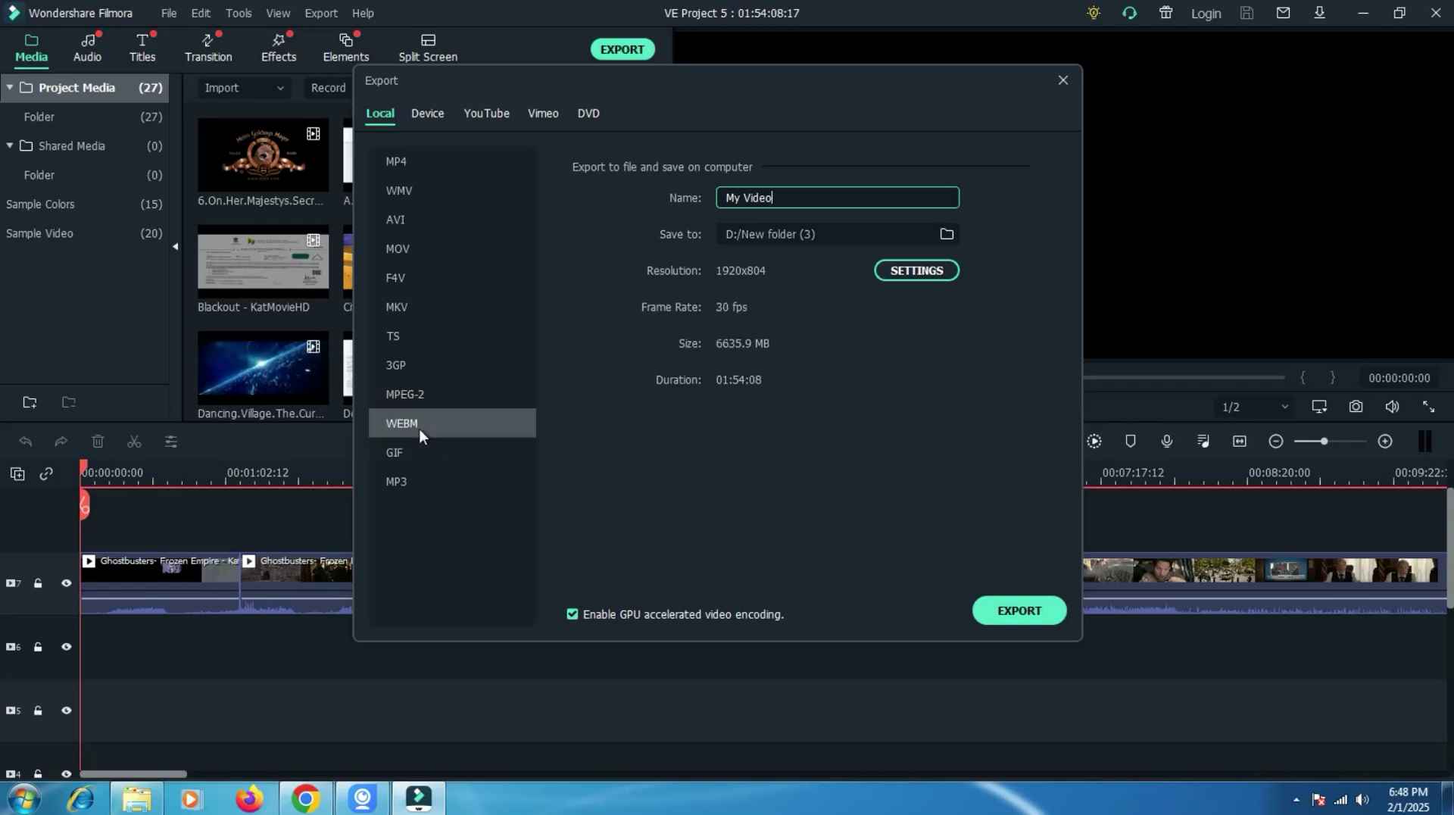
pyautogui.click(409, 456)
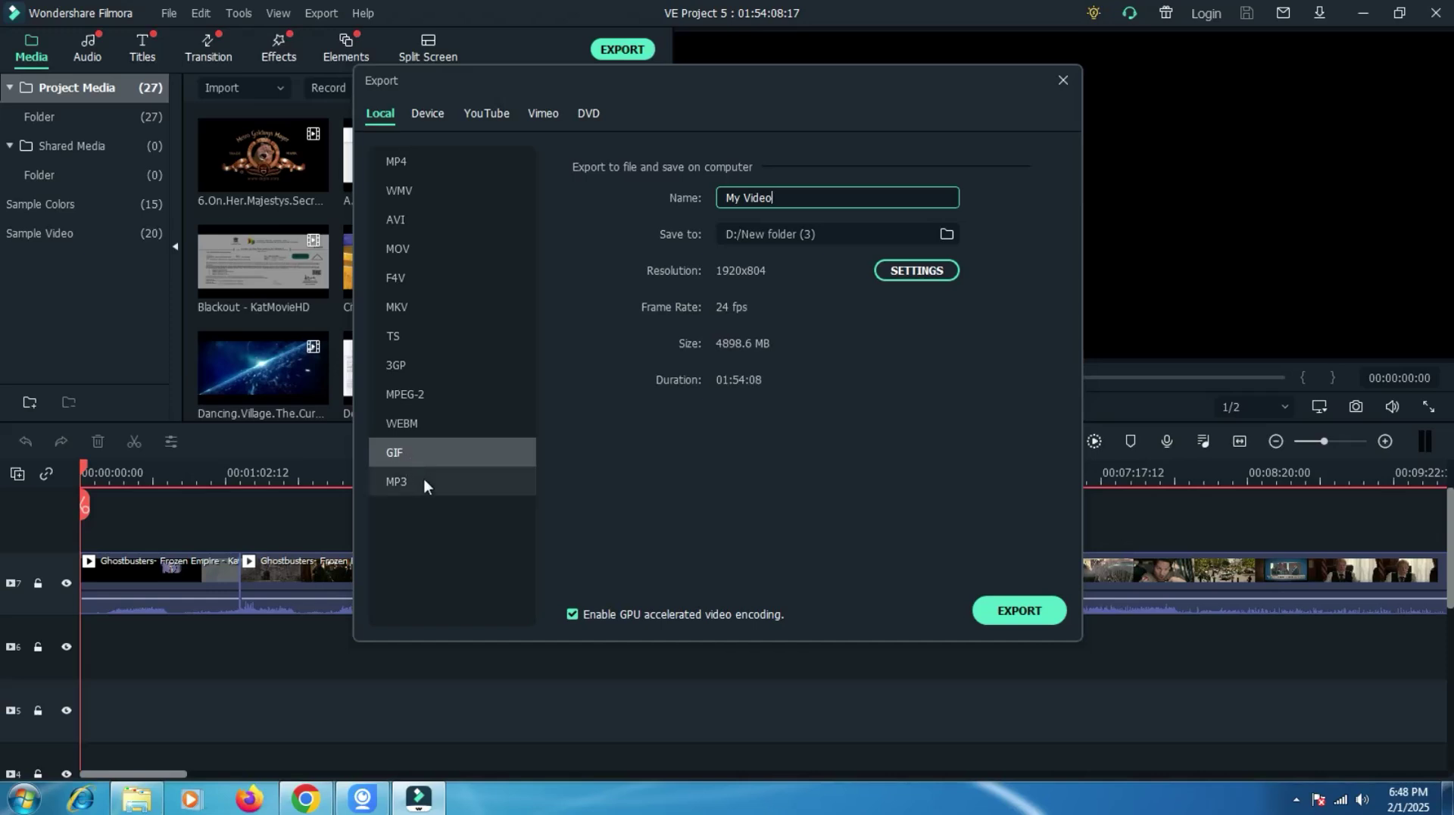
pyautogui.click(424, 483)
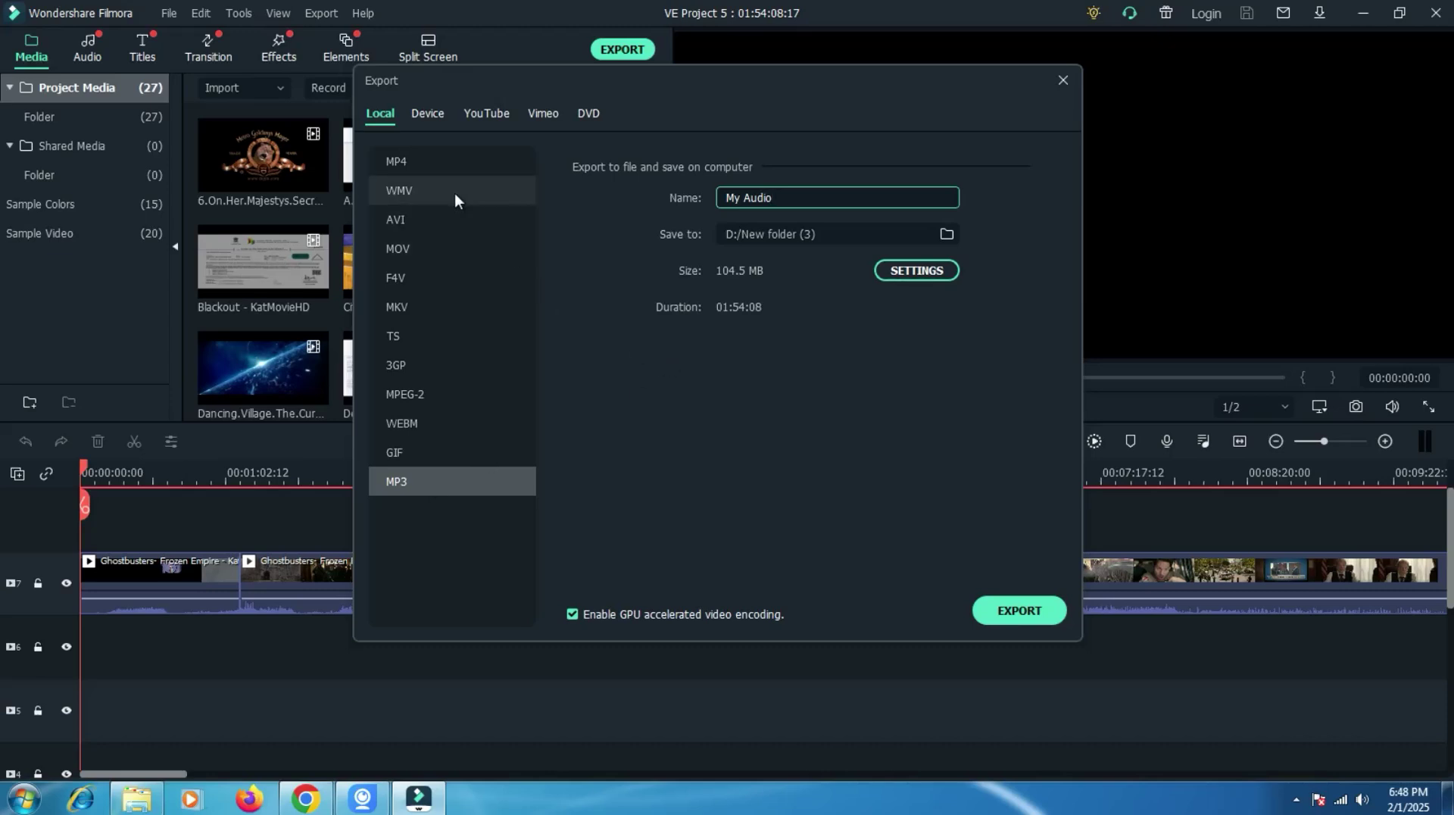
pyautogui.click(428, 165)
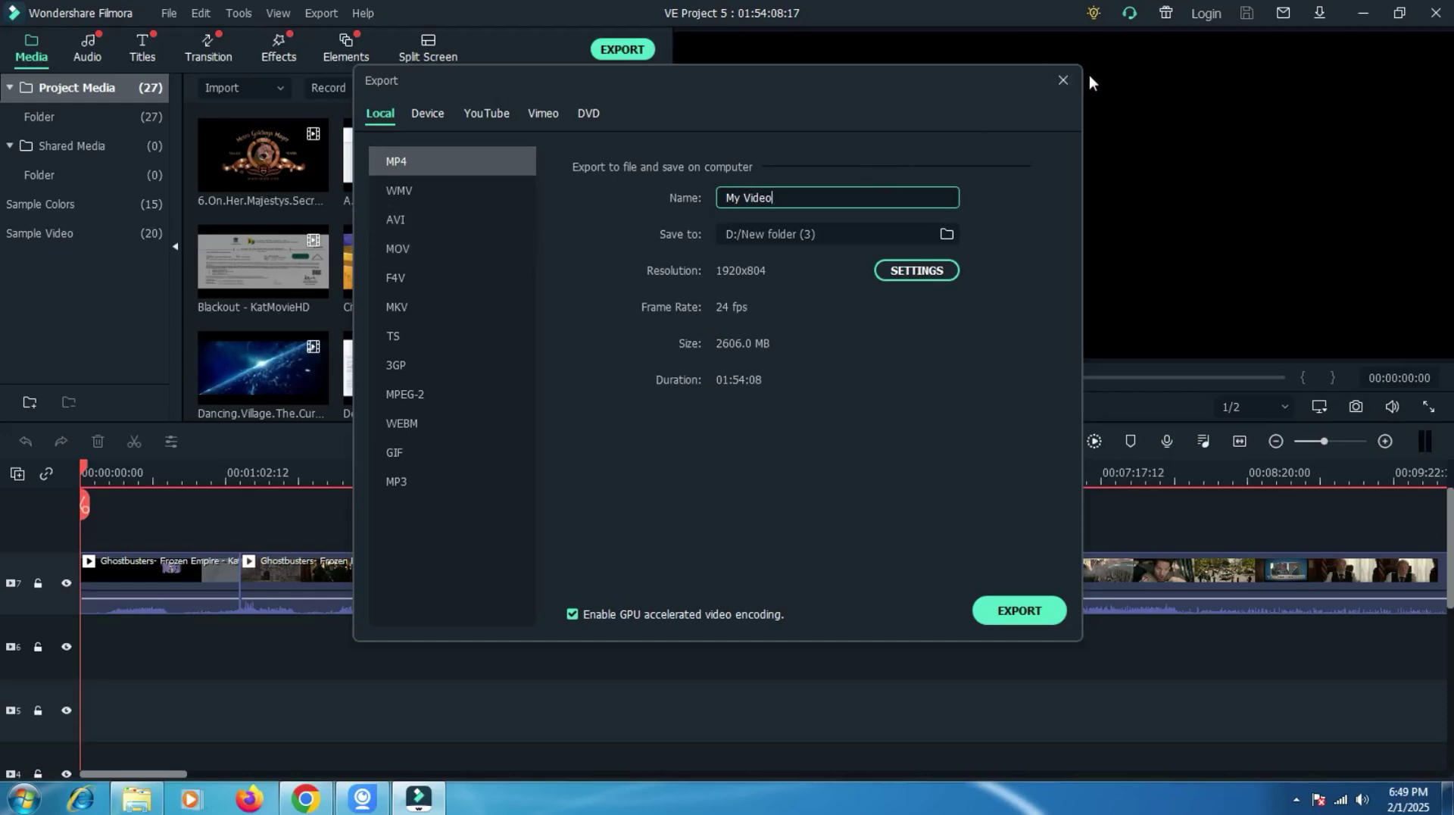
pyautogui.click(1063, 81)
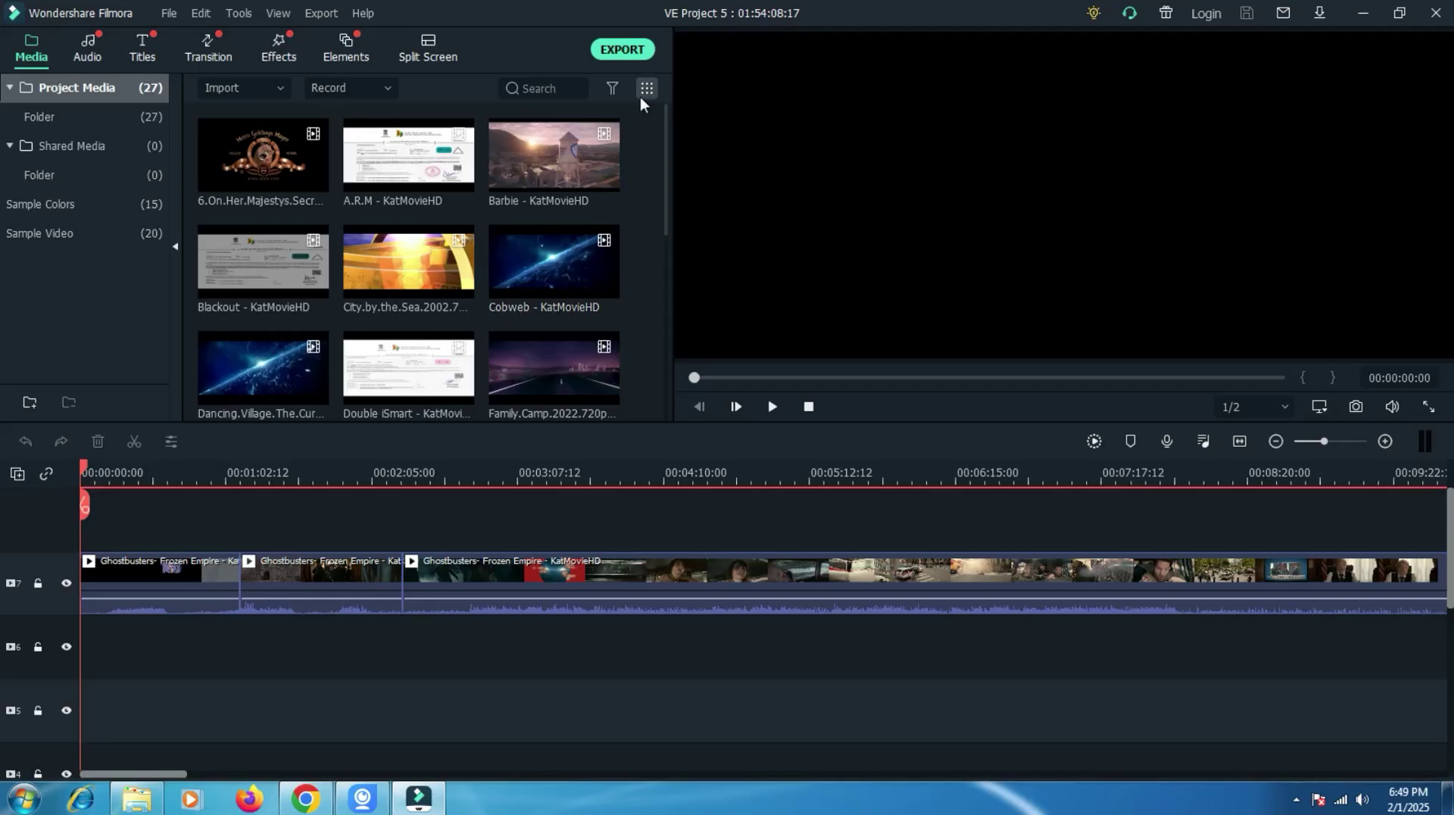
# Reopen the export window and replace the default MP4 file name with the person's first name.
pyautogui.click(622, 49)
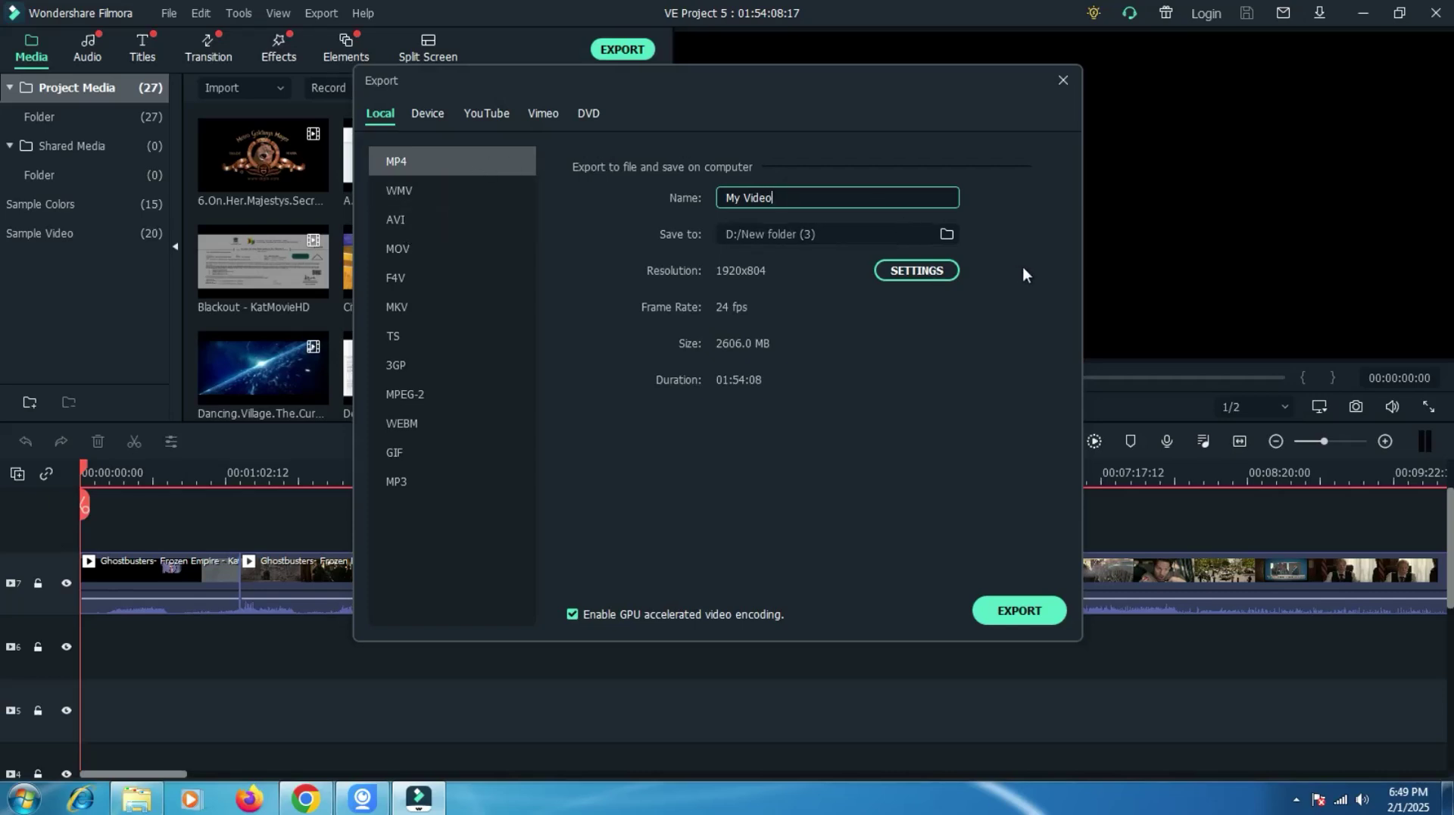
pyautogui.moveTo(837, 199); pyautogui.dragTo(723, 198)
pyautogui.click(793, 199)
pyautogui.moveTo(793, 198); pyautogui.dragTo(703, 197)
pyautogui.write('upendra')
# Set the export's save location to the root of Local Disk (D:).
pyautogui.click(946, 234)
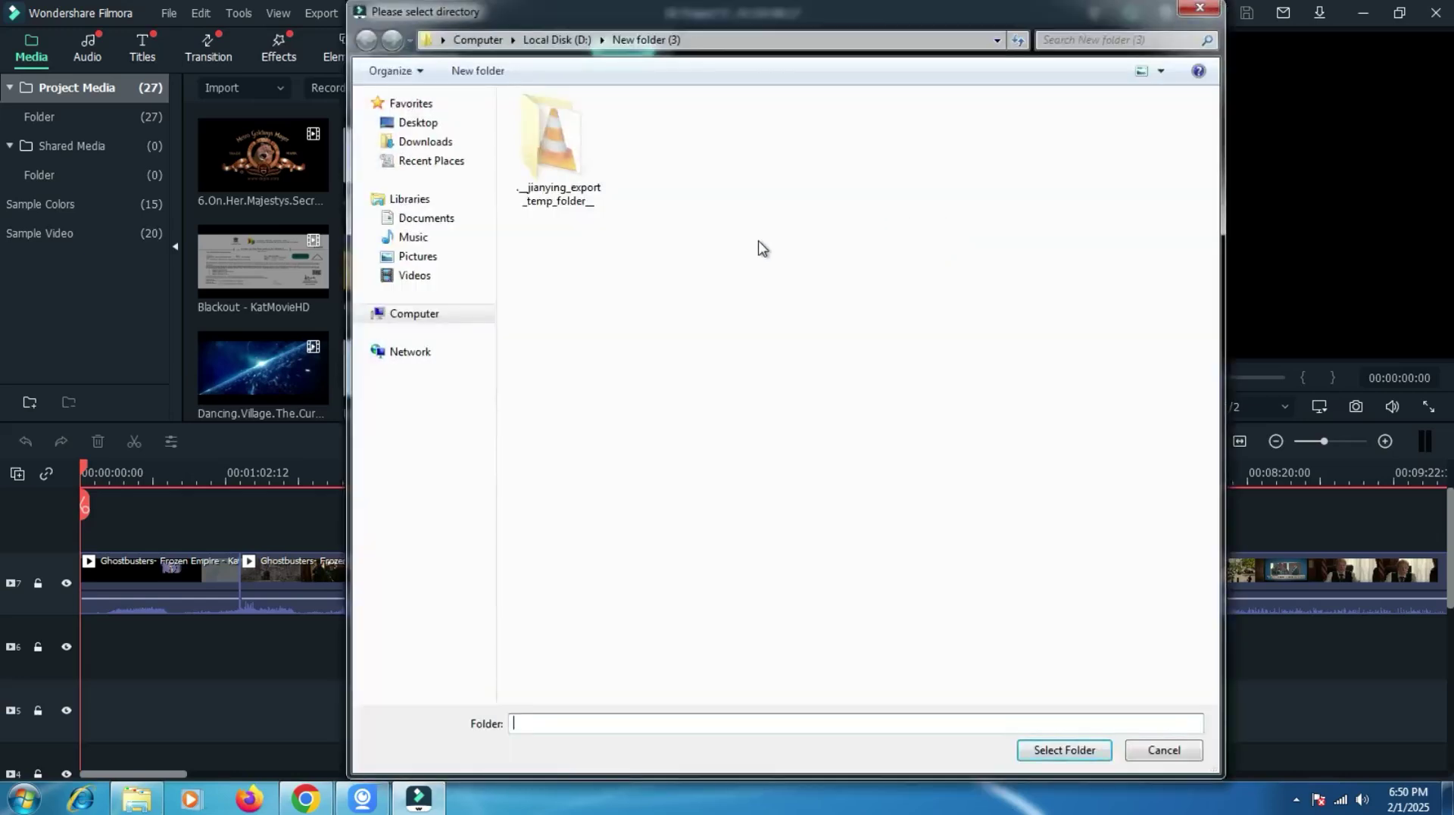
pyautogui.click(438, 314)
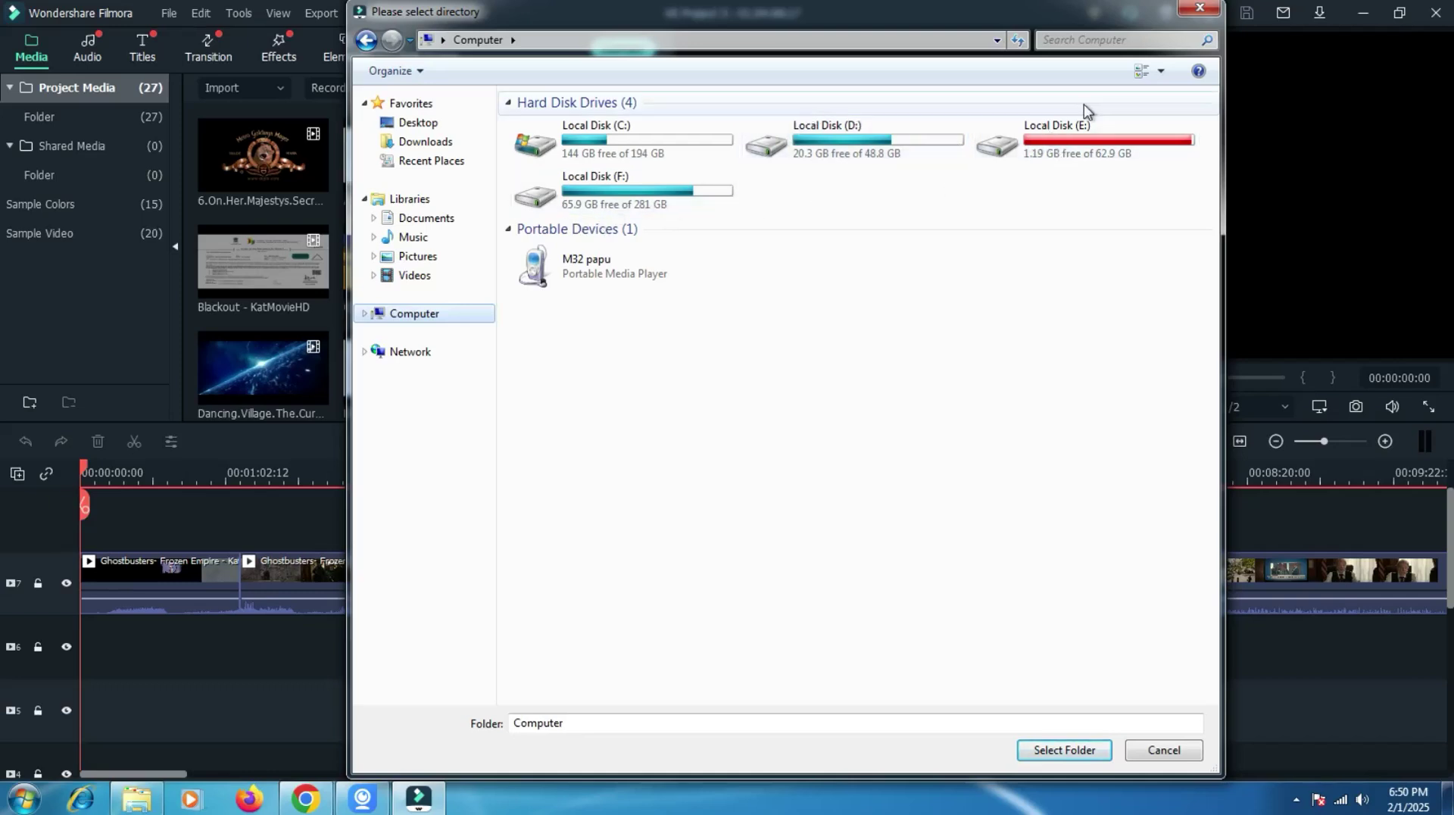
pyautogui.click(1202, 9)
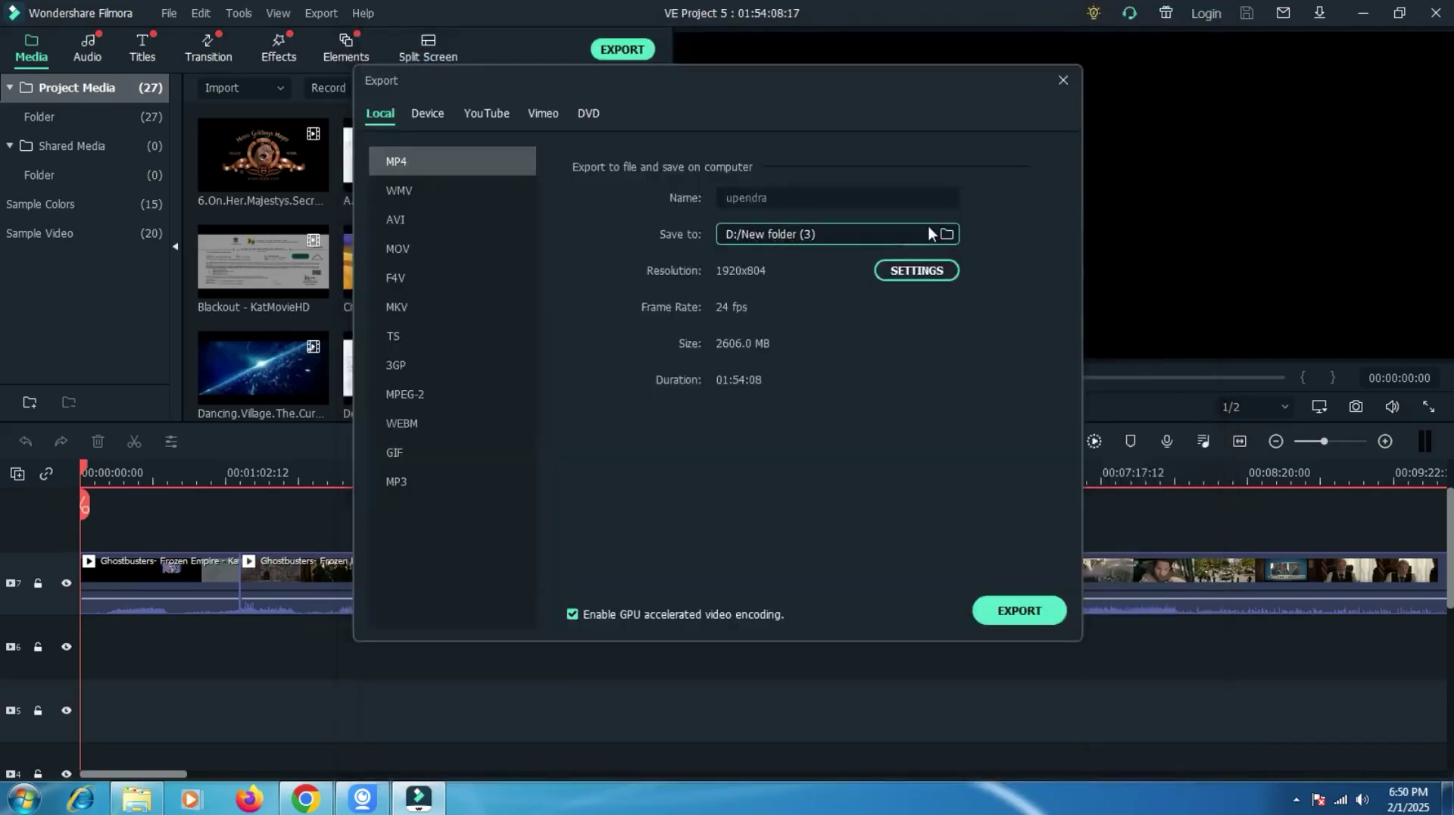
pyautogui.click(946, 236)
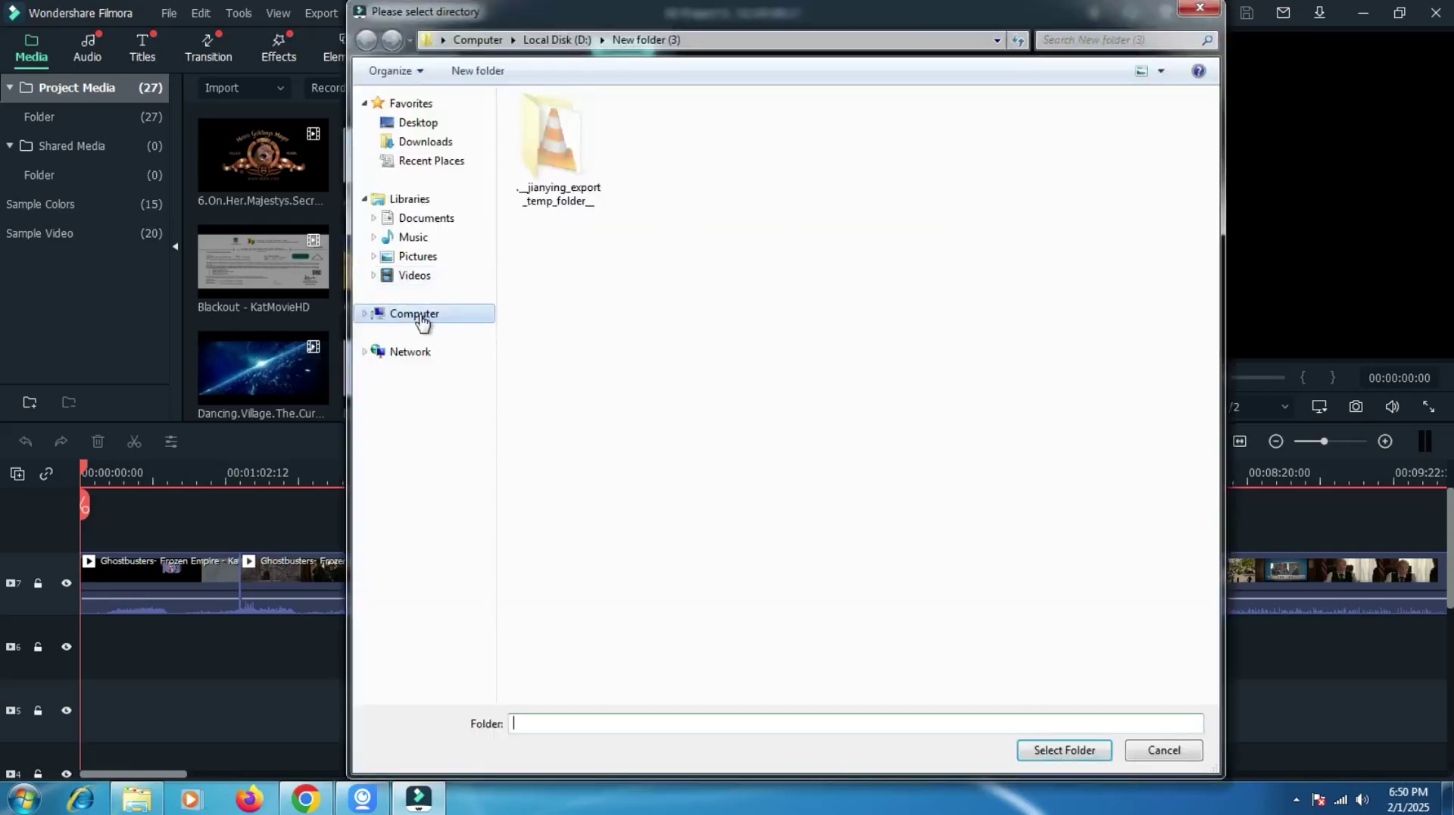
pyautogui.click(417, 313)
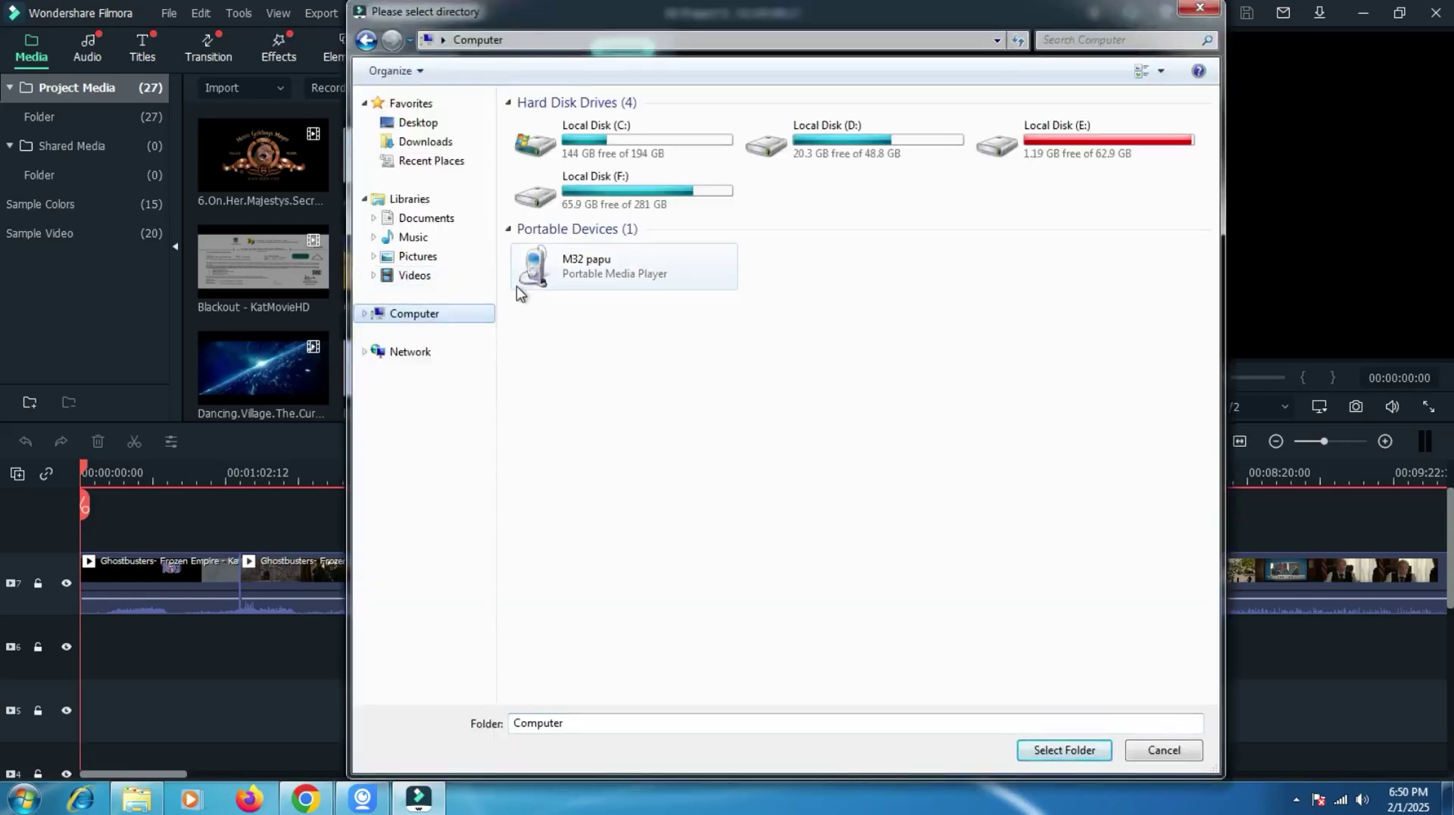
pyautogui.click(879, 157)
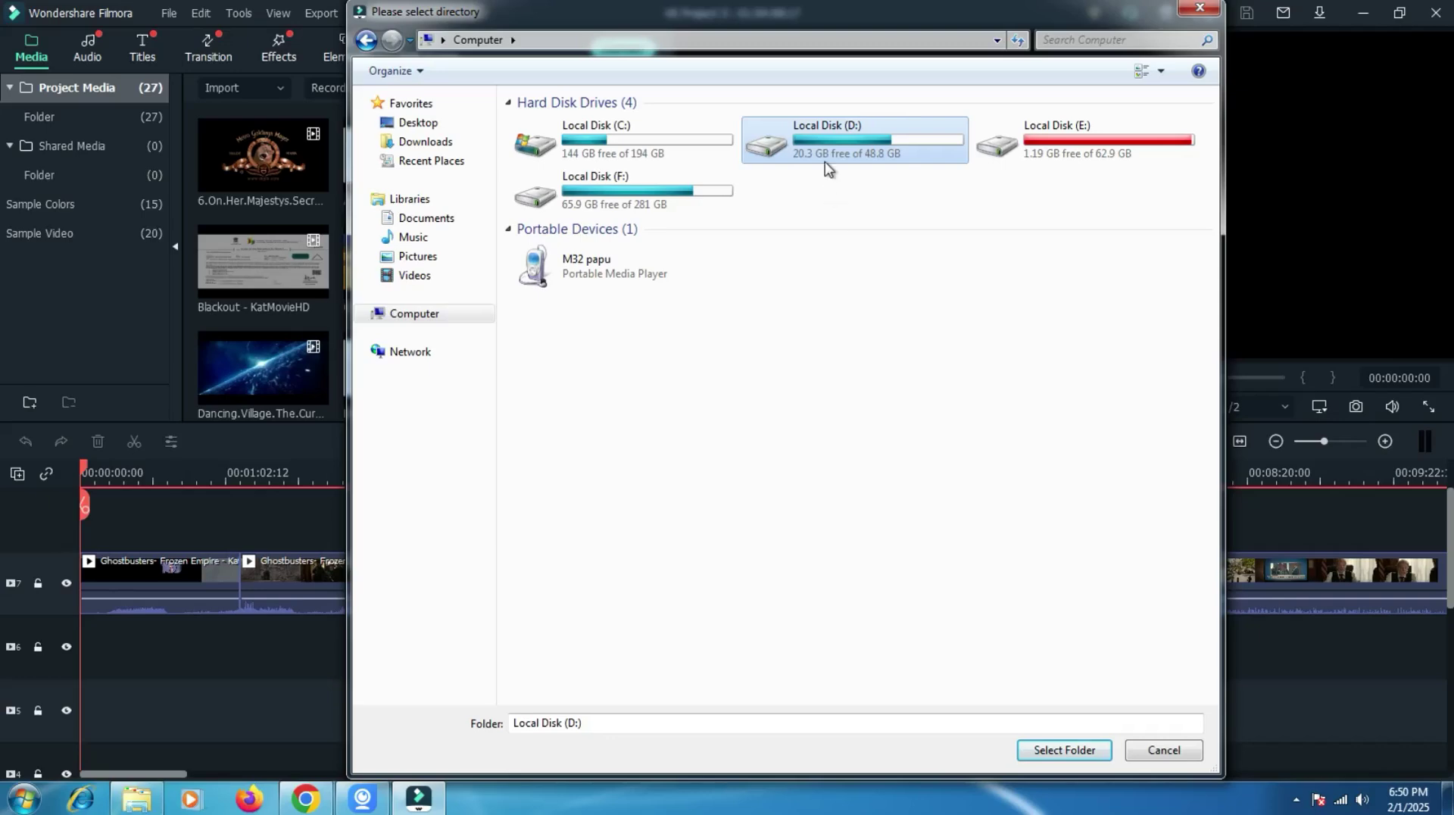
pyautogui.click(1066, 751)
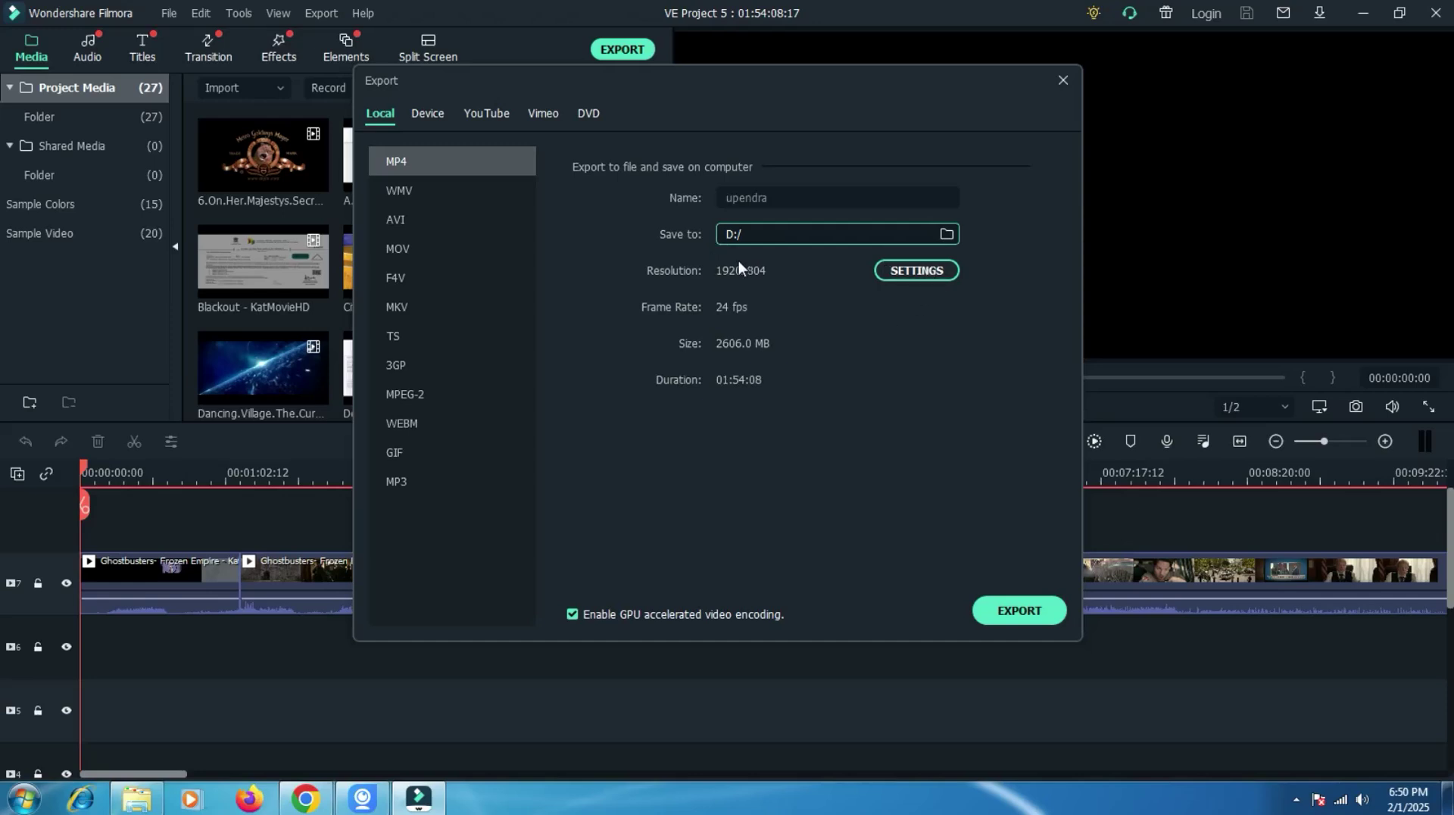
# Compare the MP4 quality presets, keep Good with a 3000 kbps video bit rate, and accept the export settings.
pyautogui.click(921, 270)
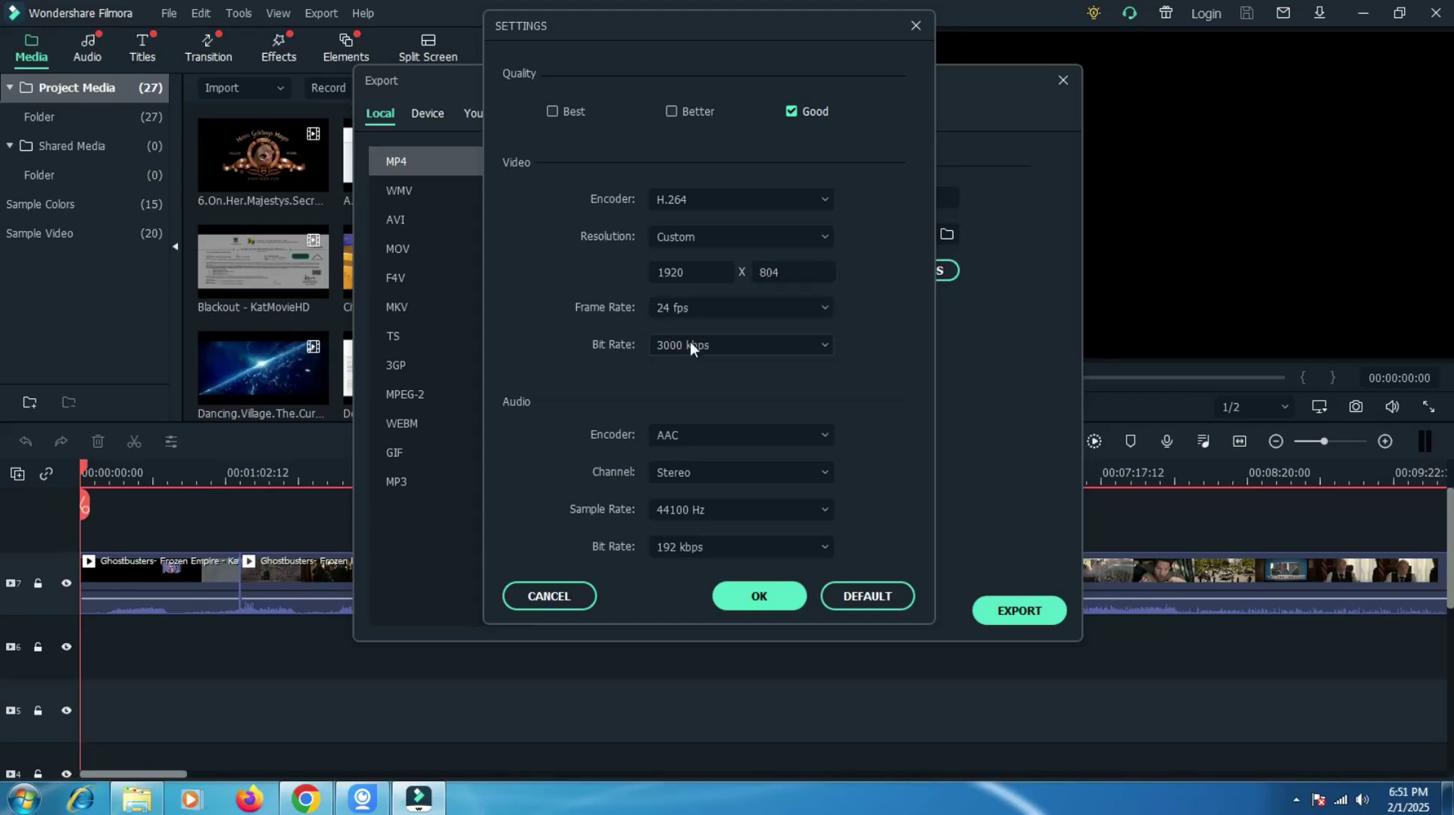
pyautogui.click(672, 112)
pyautogui.click(559, 113)
pyautogui.click(793, 111)
pyautogui.click(721, 348)
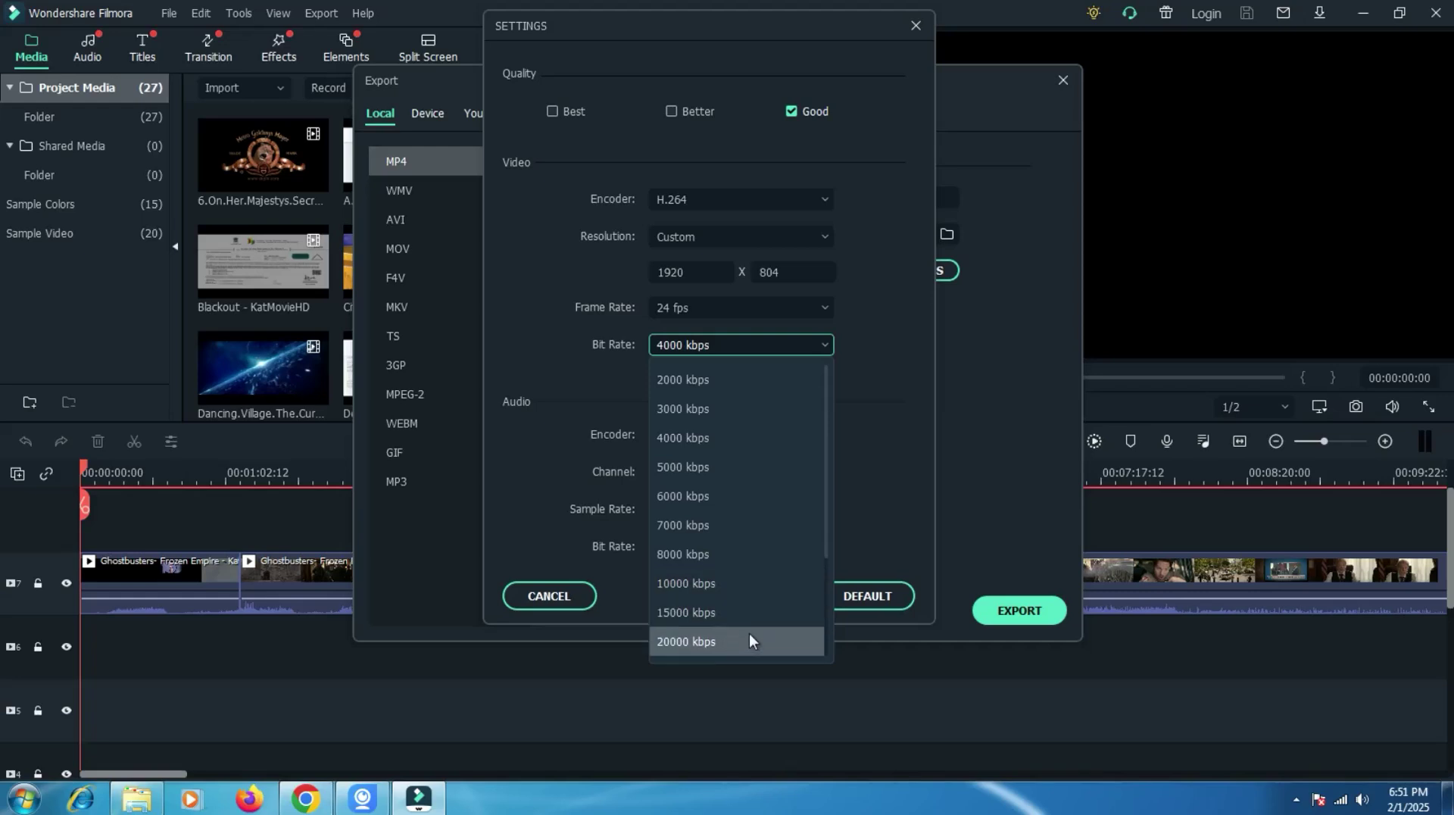
pyautogui.click(716, 410)
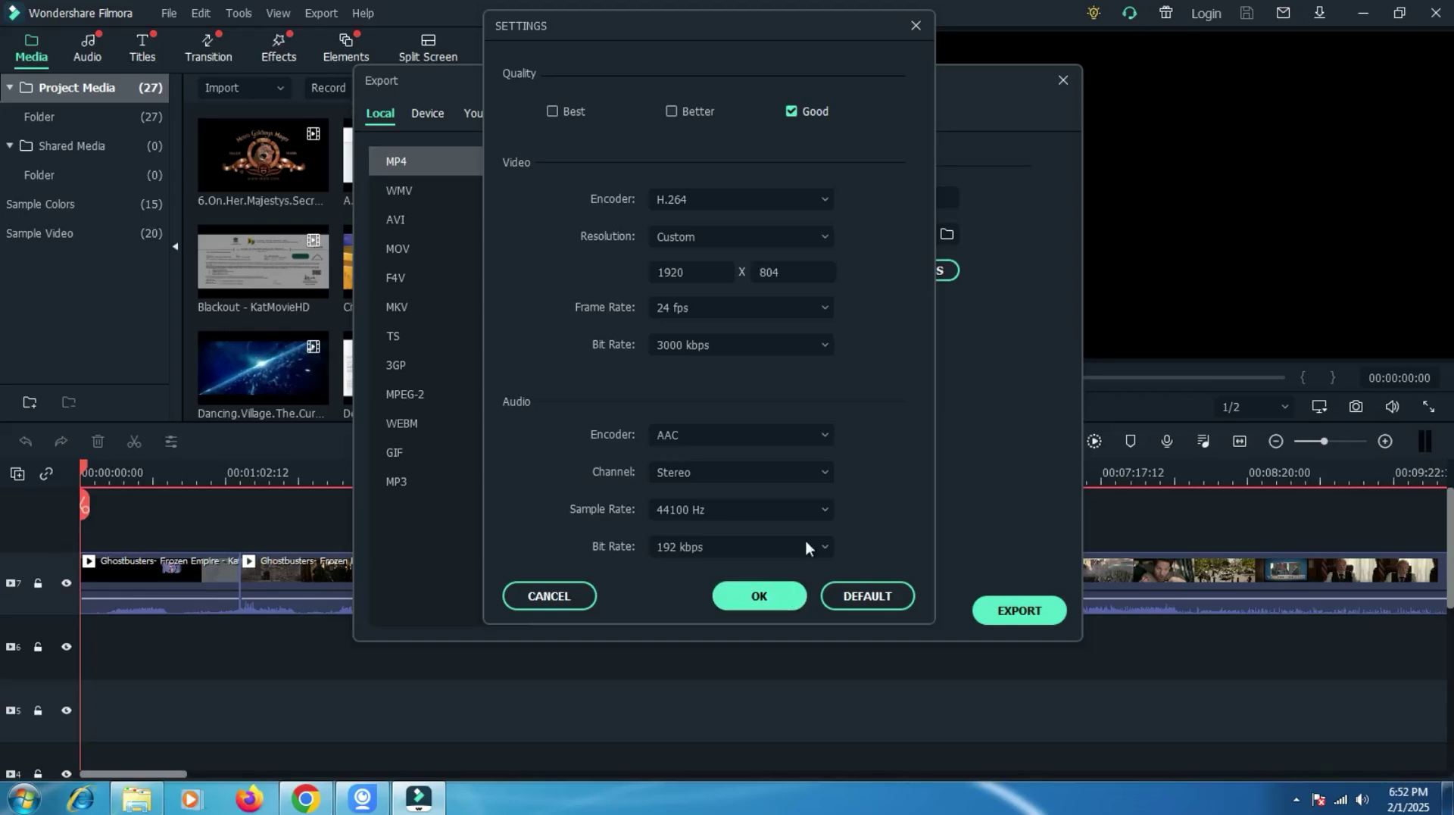
pyautogui.moveTo(809, 38); pyautogui.dragTo(417, 32)
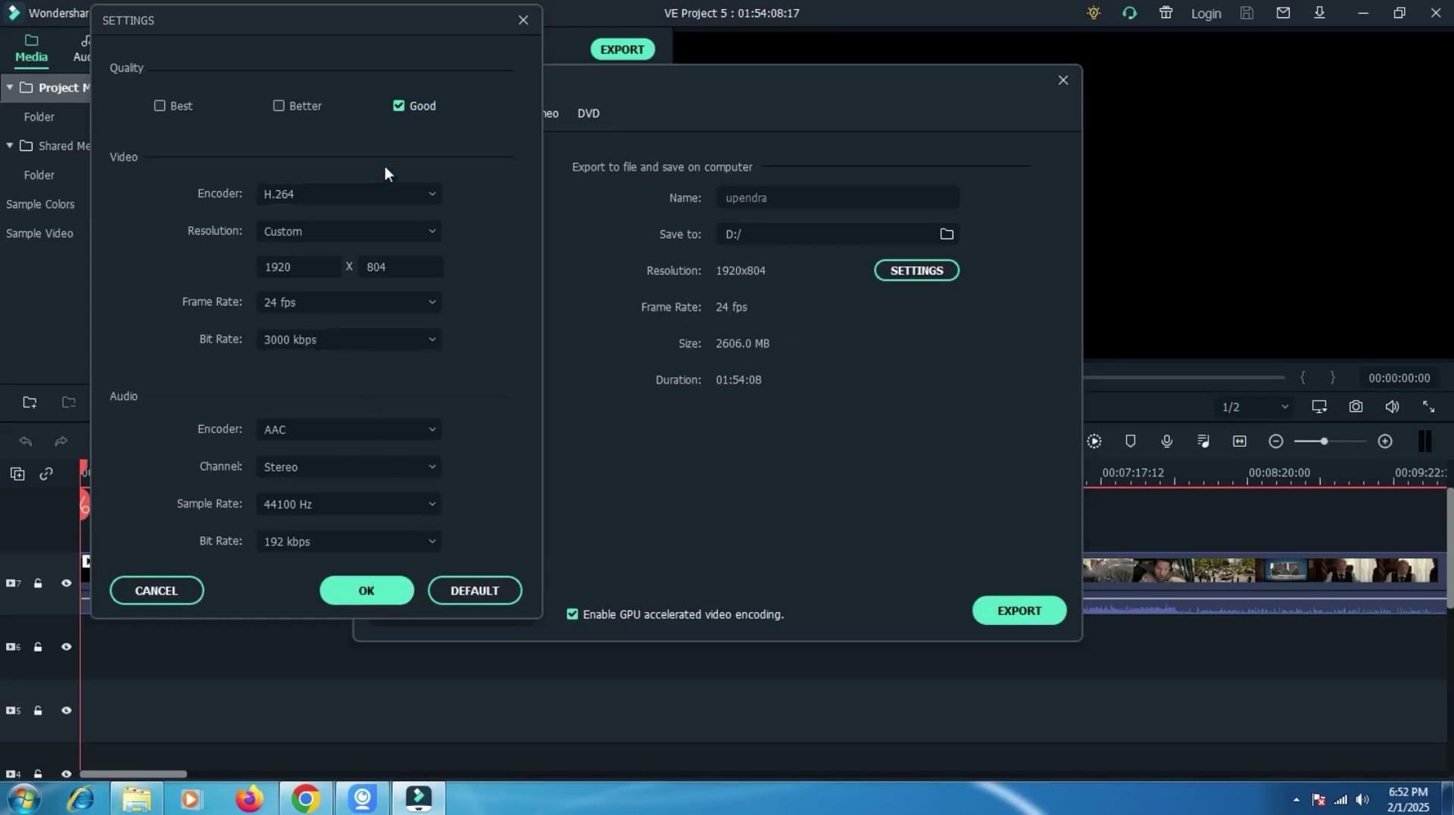
pyautogui.click(363, 592)
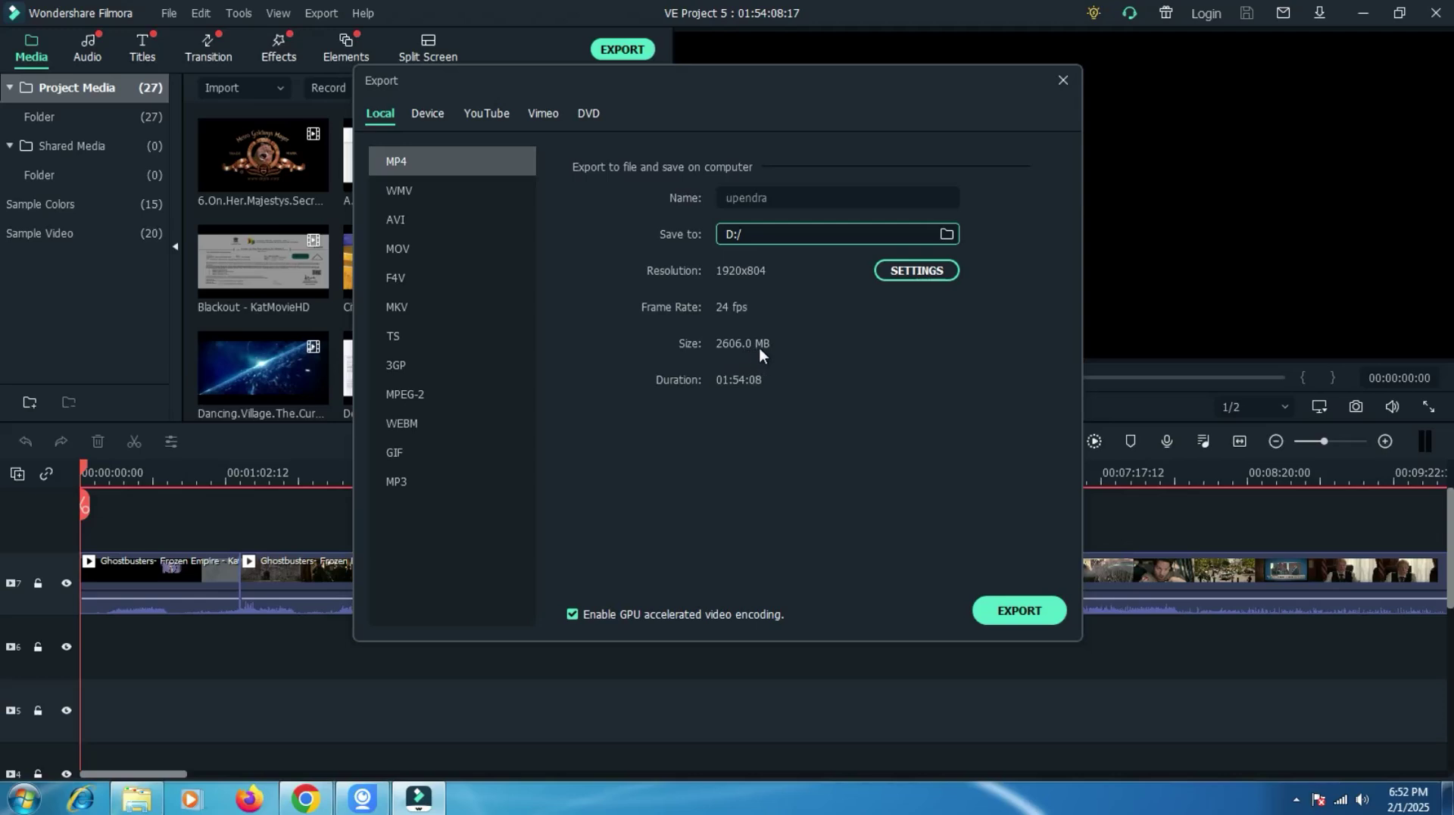
# Change the MP4 export quality to Better with a 6000 kbps video bit rate and accept the settings.
pyautogui.click(927, 274)
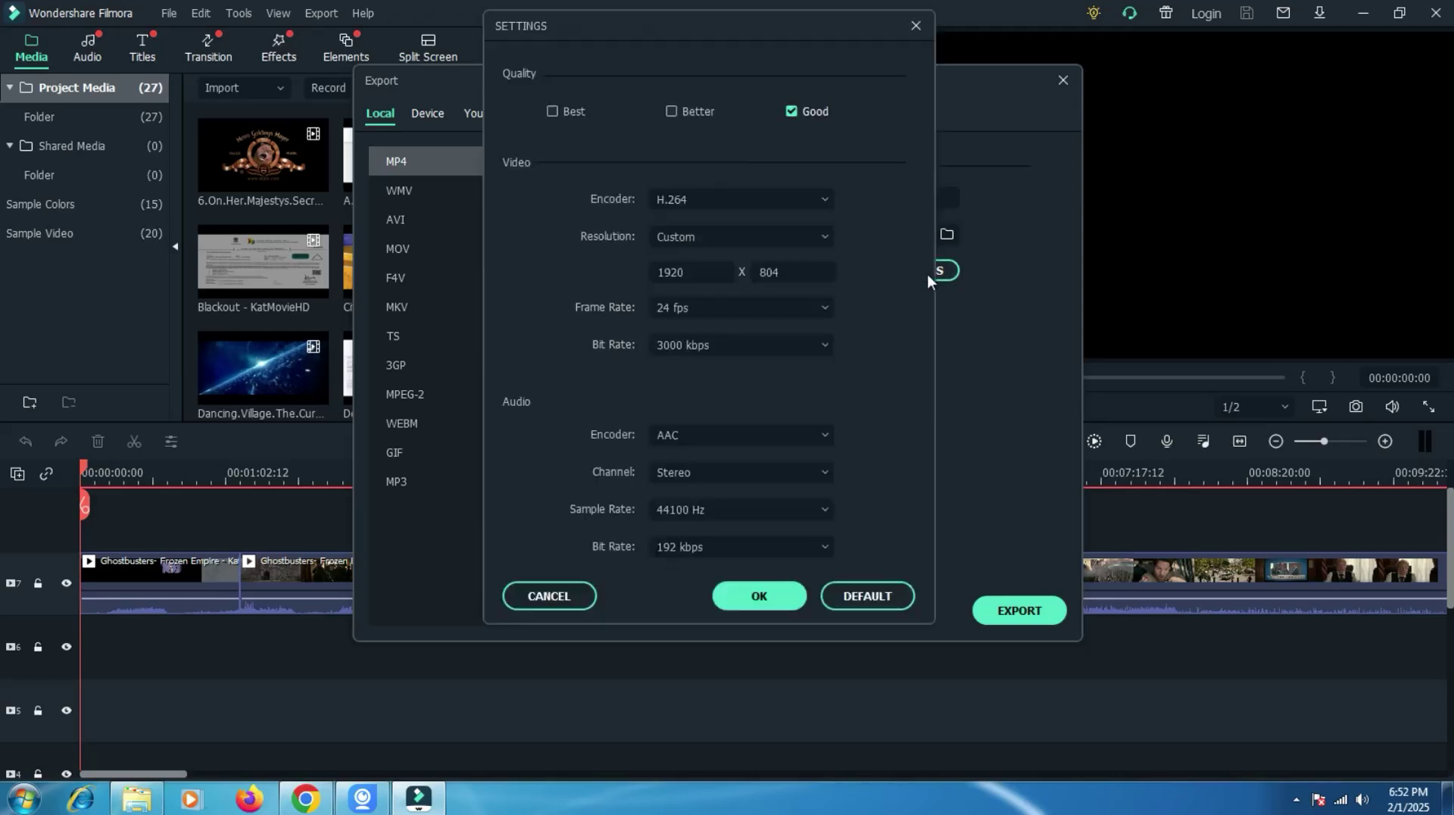
pyautogui.moveTo(812, 39); pyautogui.dragTo(350, 45)
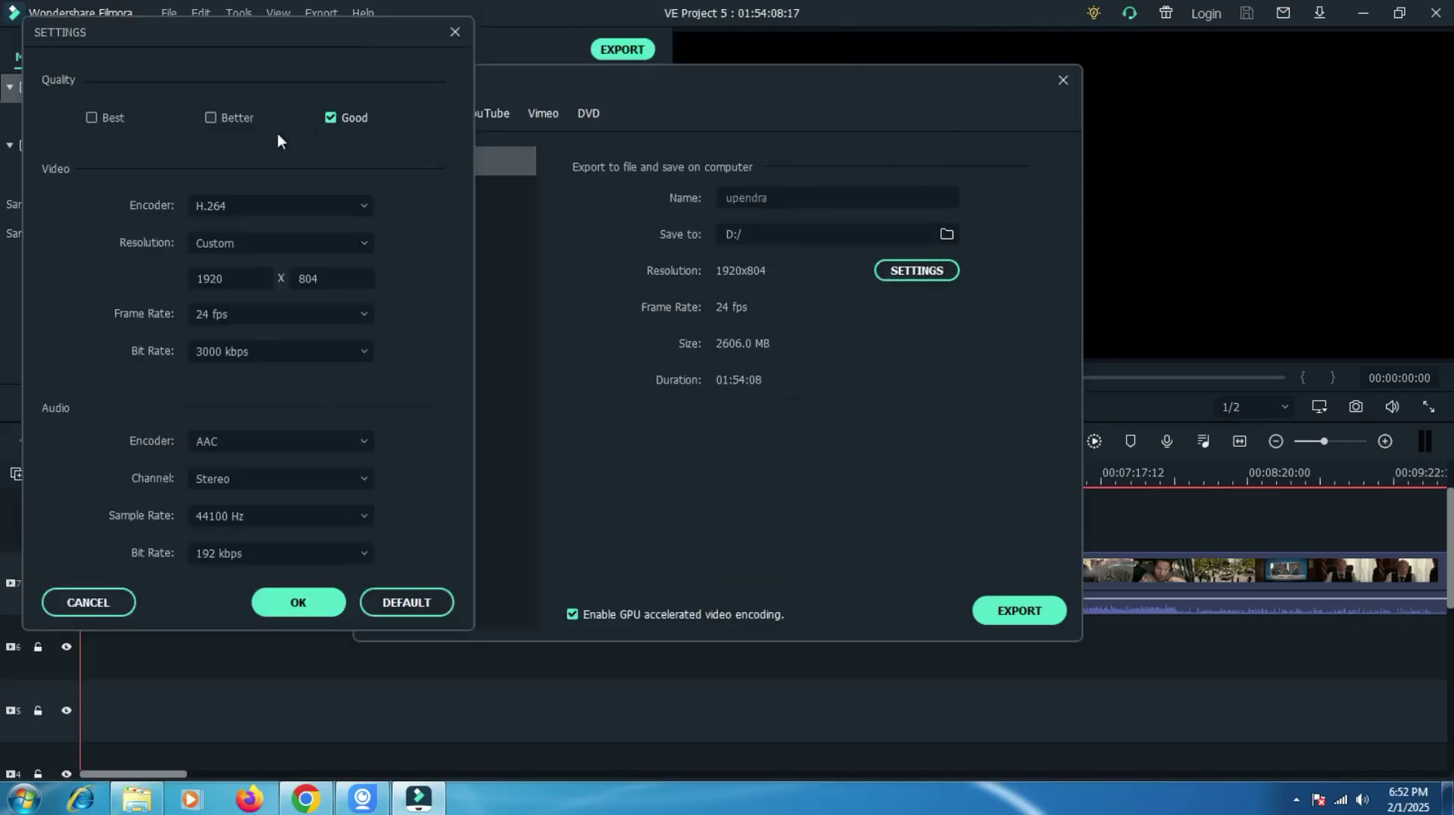
pyautogui.click(228, 115)
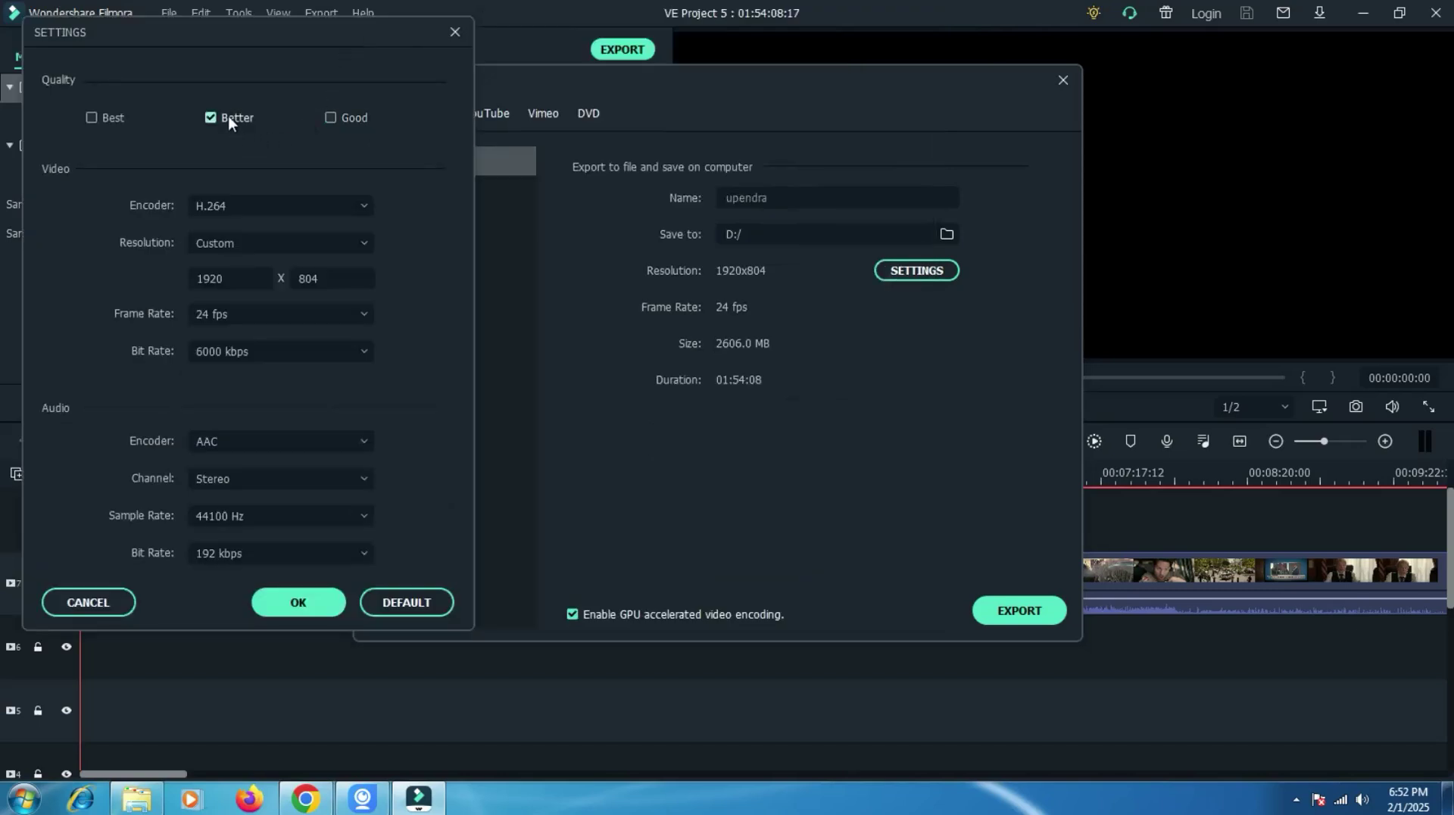
pyautogui.click(298, 603)
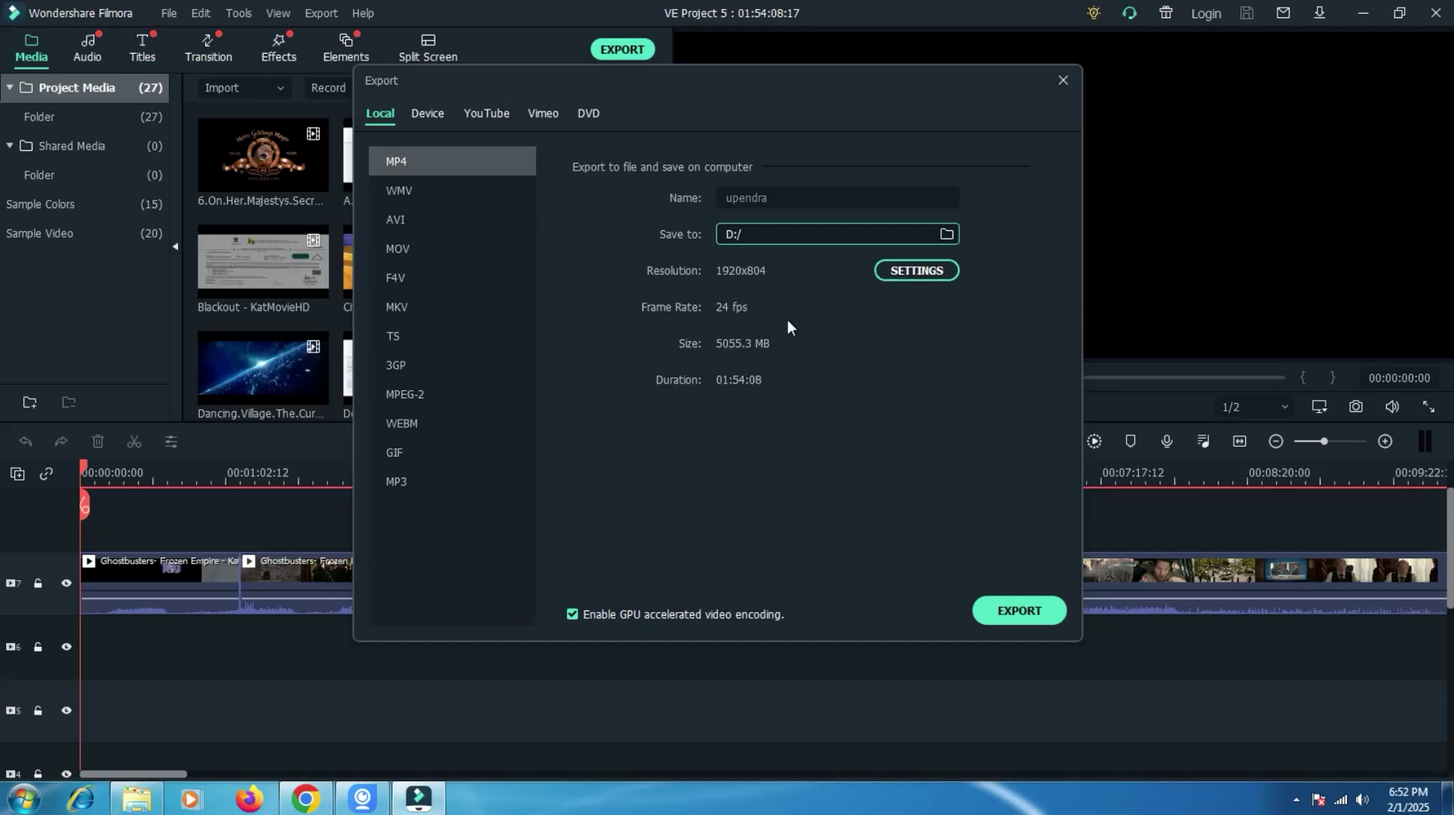
# Raise the MP4 export quality to Best and accept the settings.
pyautogui.click(913, 273)
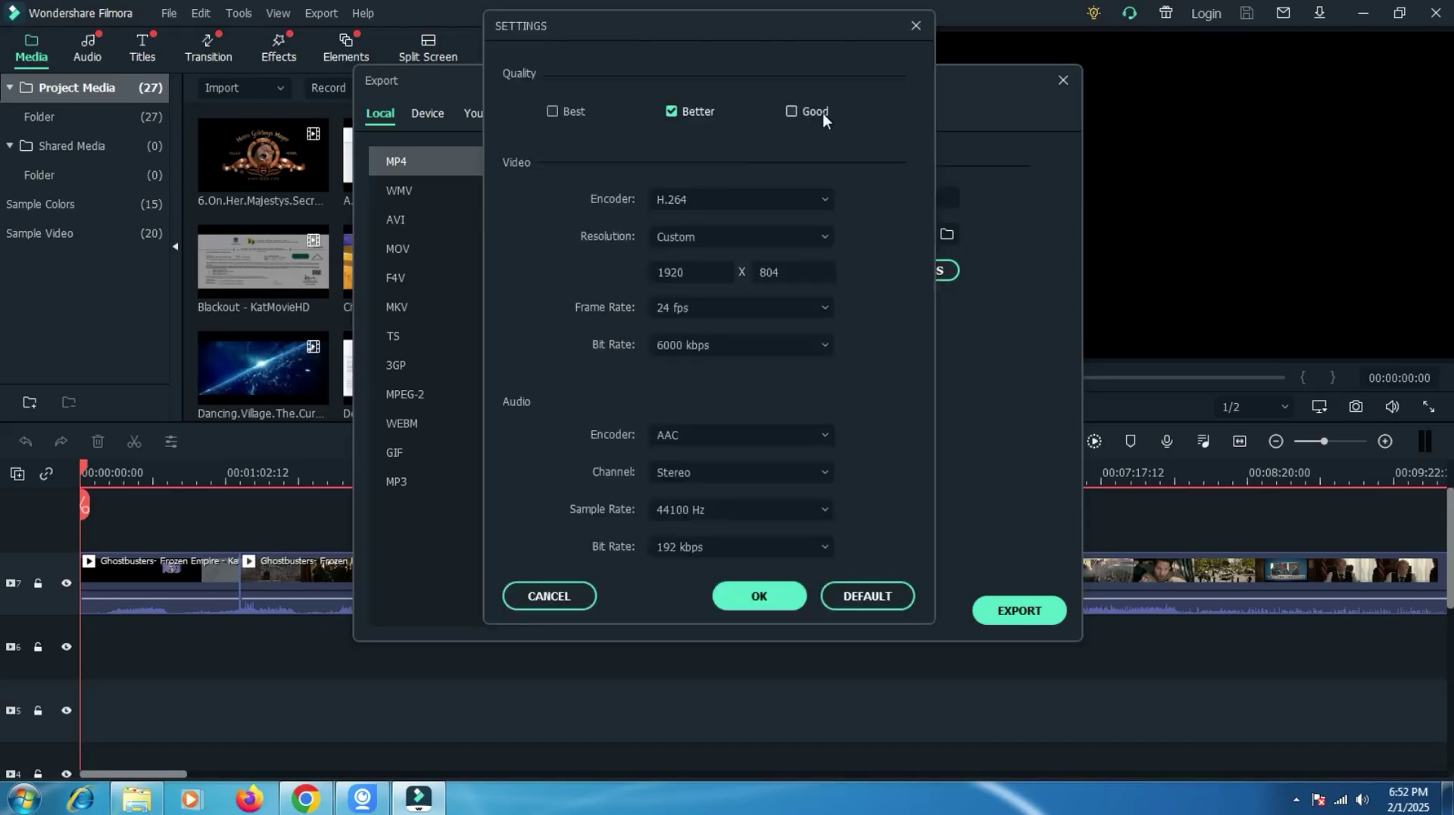
pyautogui.moveTo(800, 34); pyautogui.dragTo(345, 39)
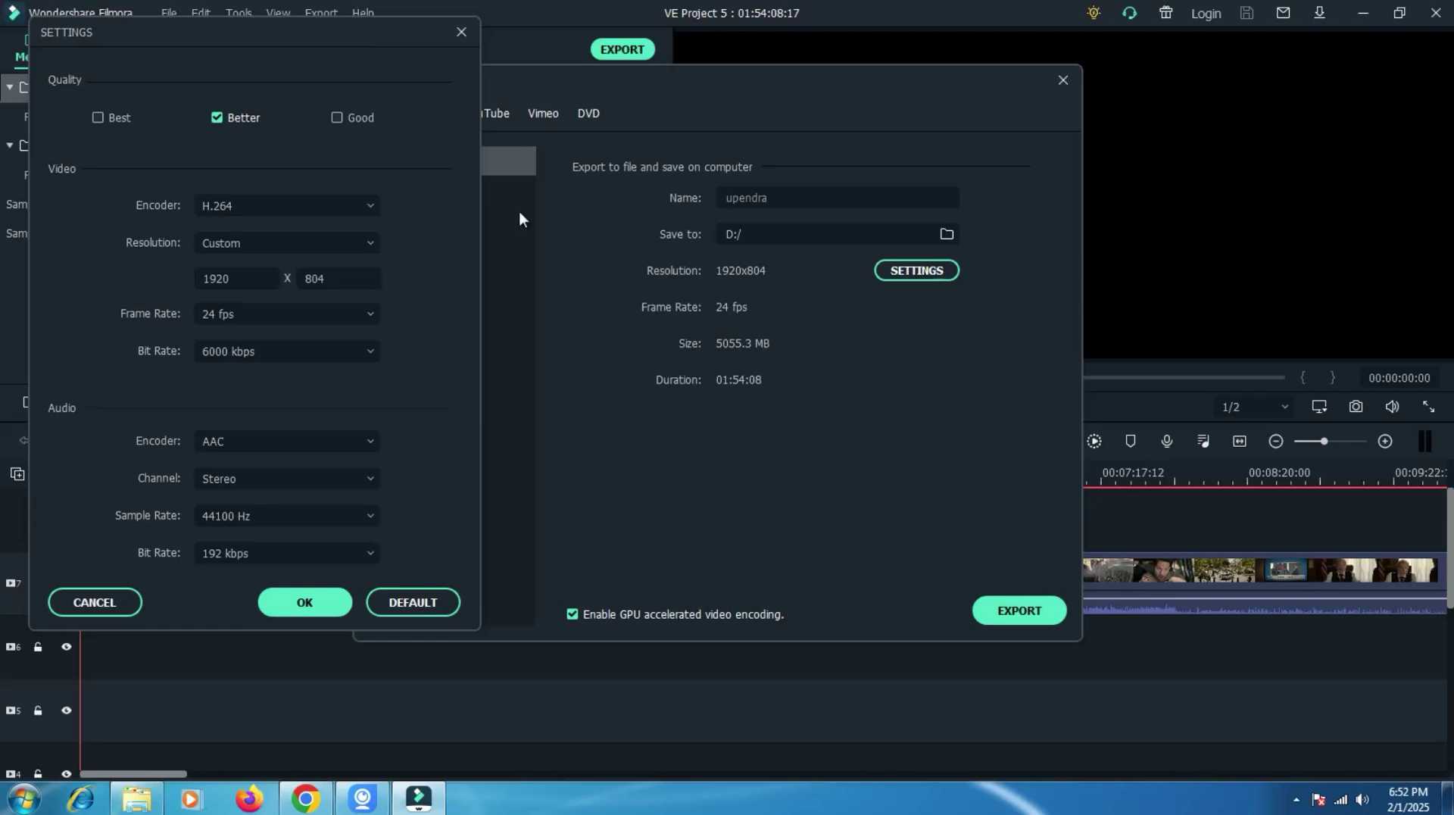
pyautogui.click(98, 118)
pyautogui.click(306, 602)
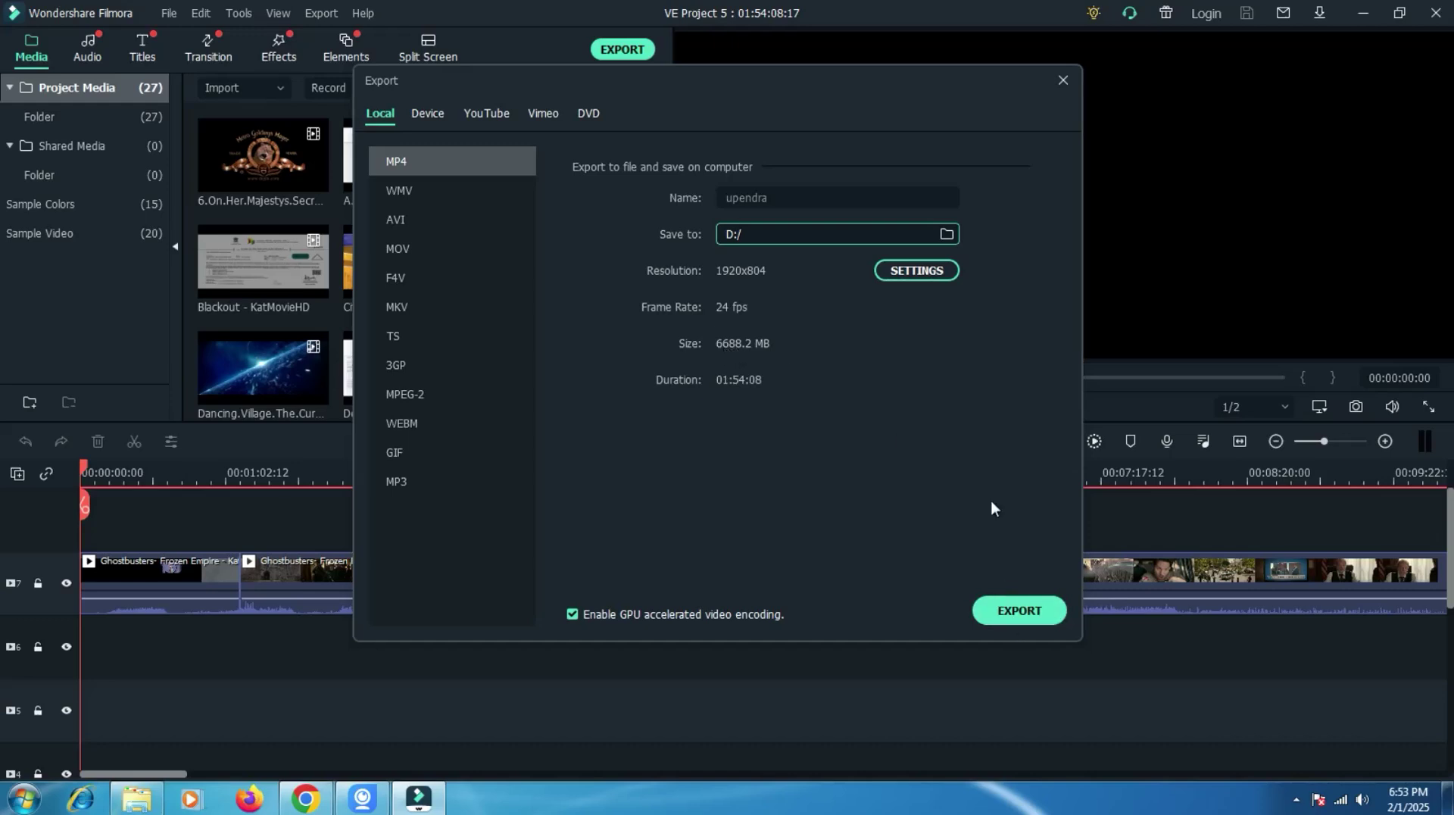
# Set the MP4 export's video bit rate to 3000 kbps and its resolution to 1920x1080, and accept the settings.
pyautogui.click(921, 269)
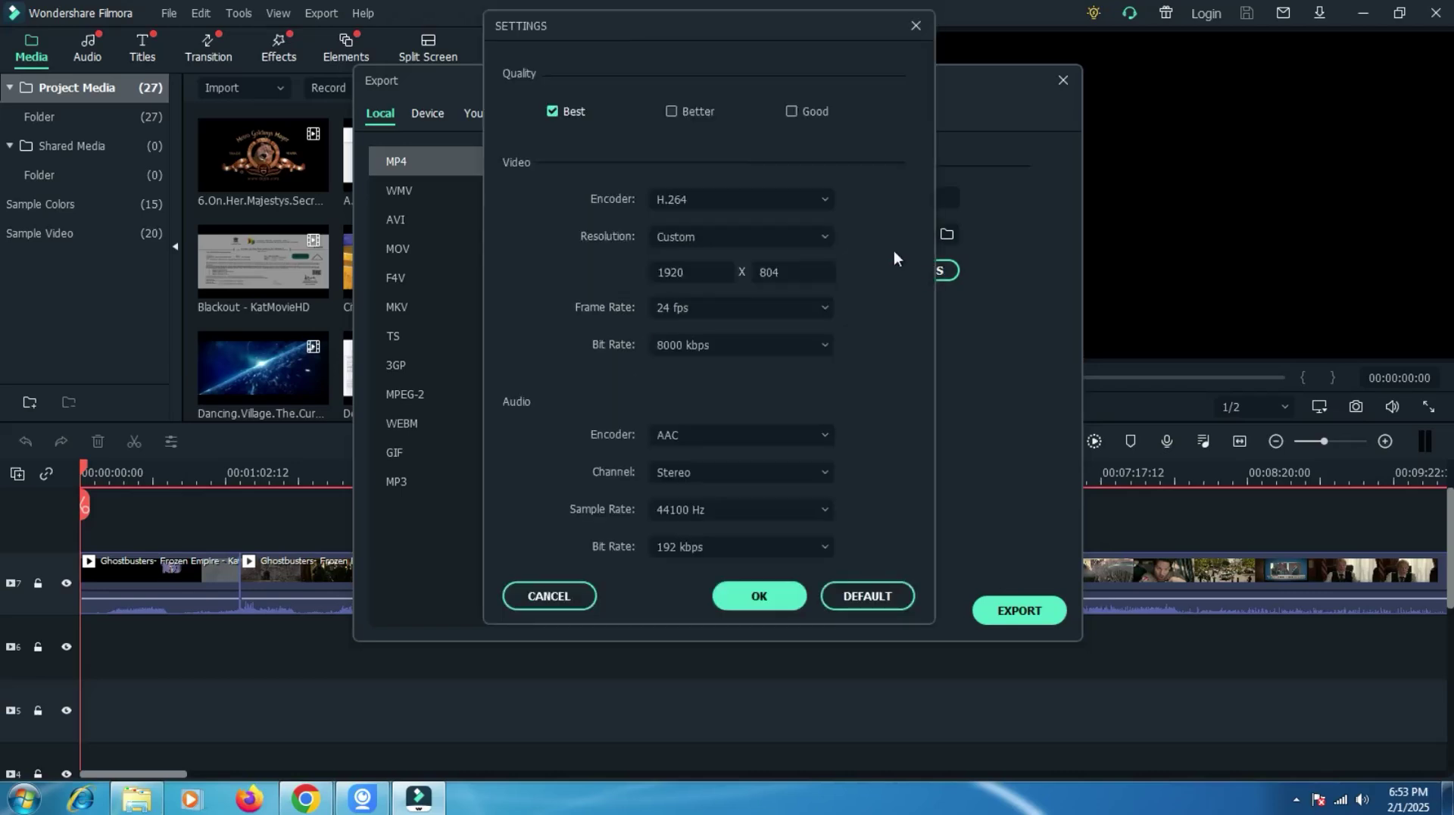
pyautogui.moveTo(772, 30); pyautogui.dragTo(282, 25)
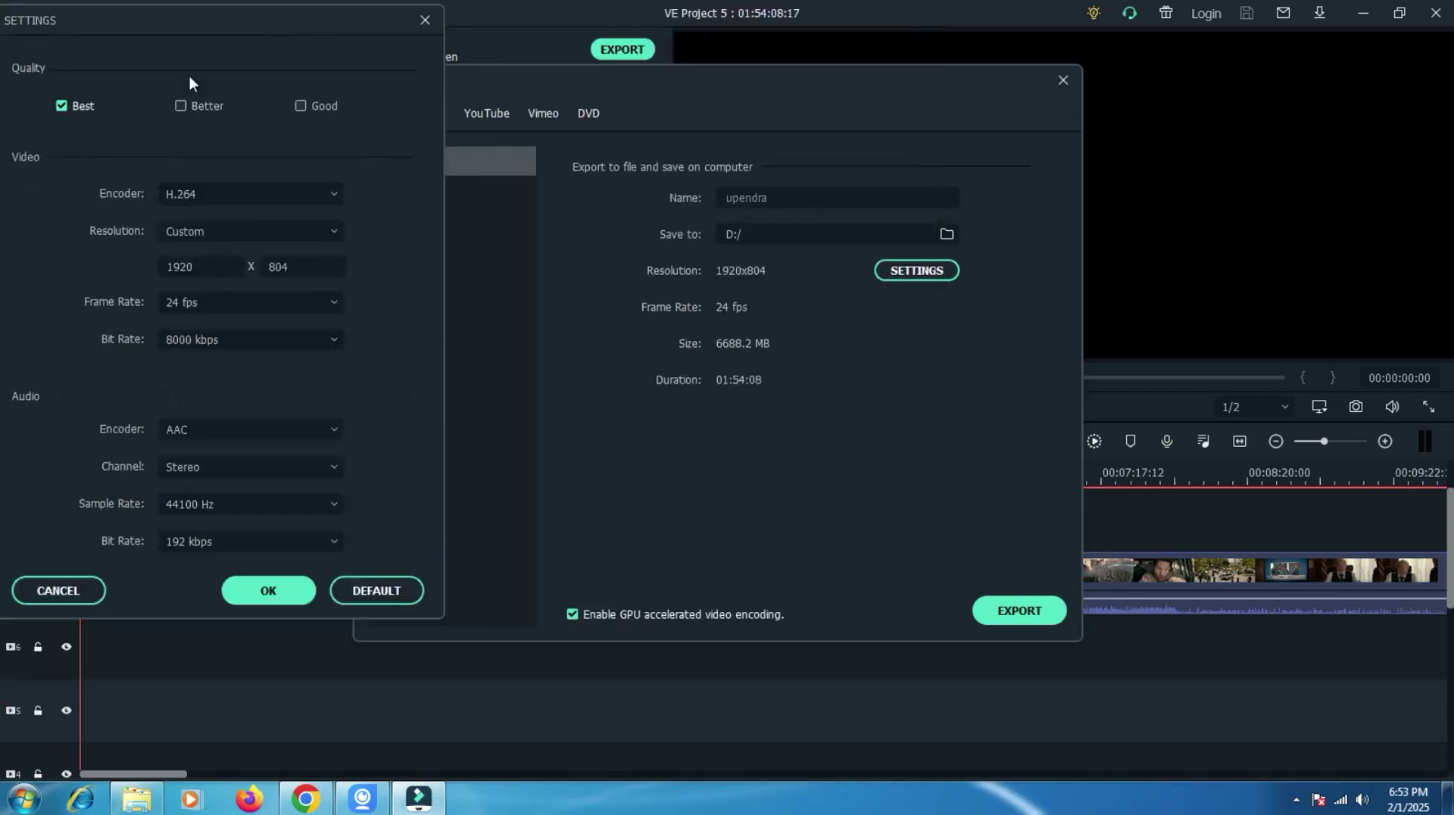
pyautogui.click(266, 342)
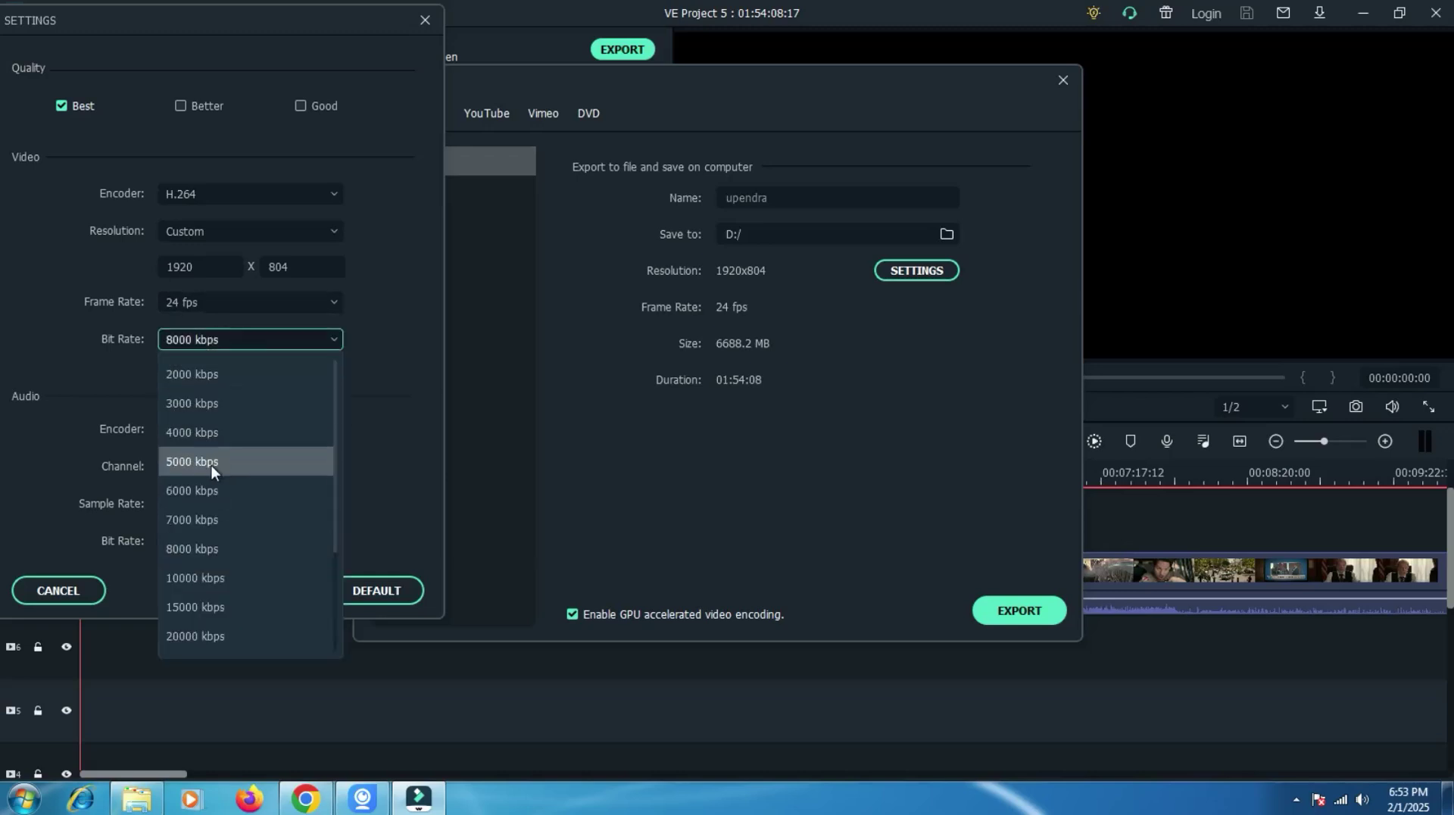
pyautogui.click(215, 404)
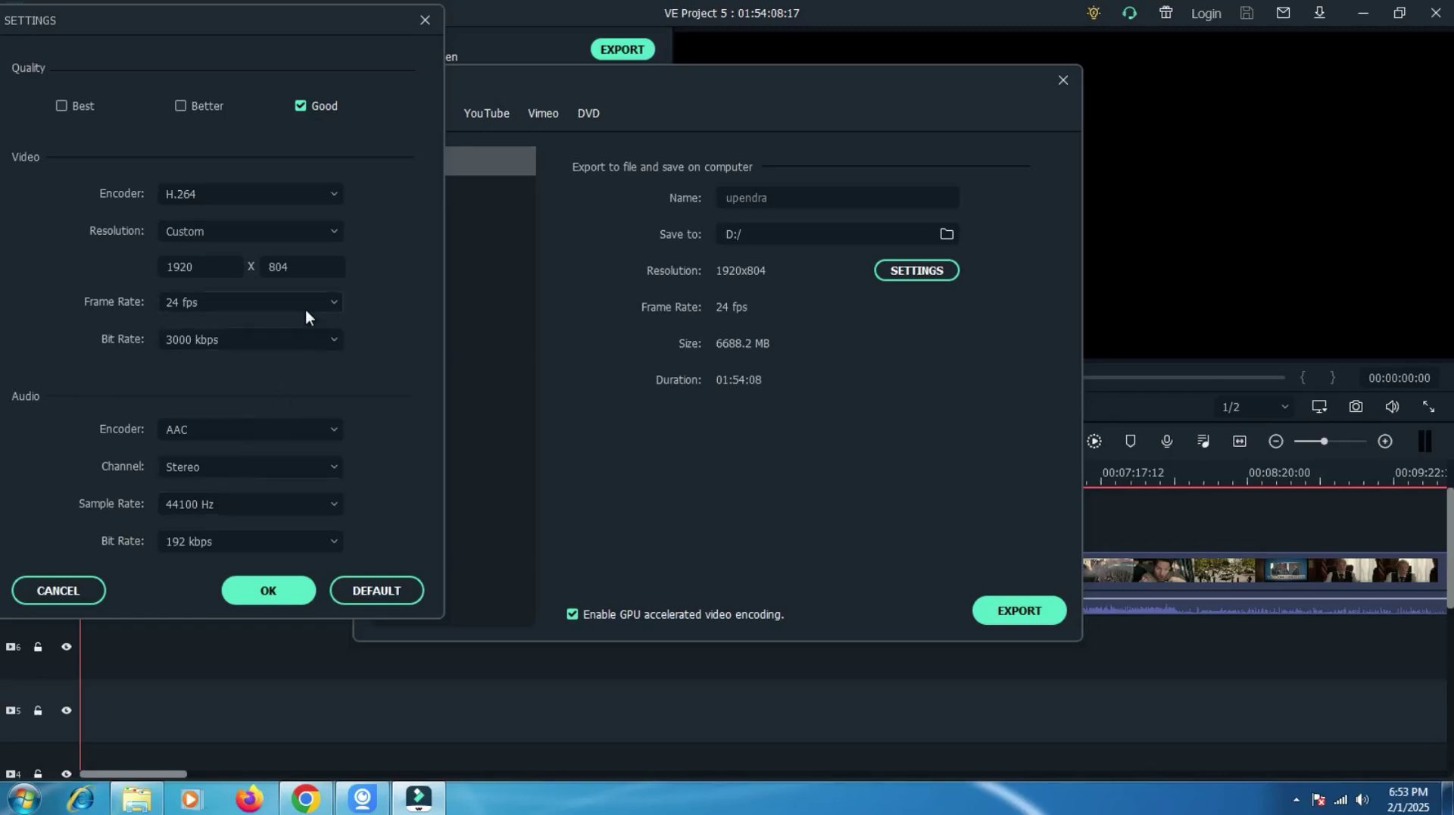
pyautogui.click(297, 235)
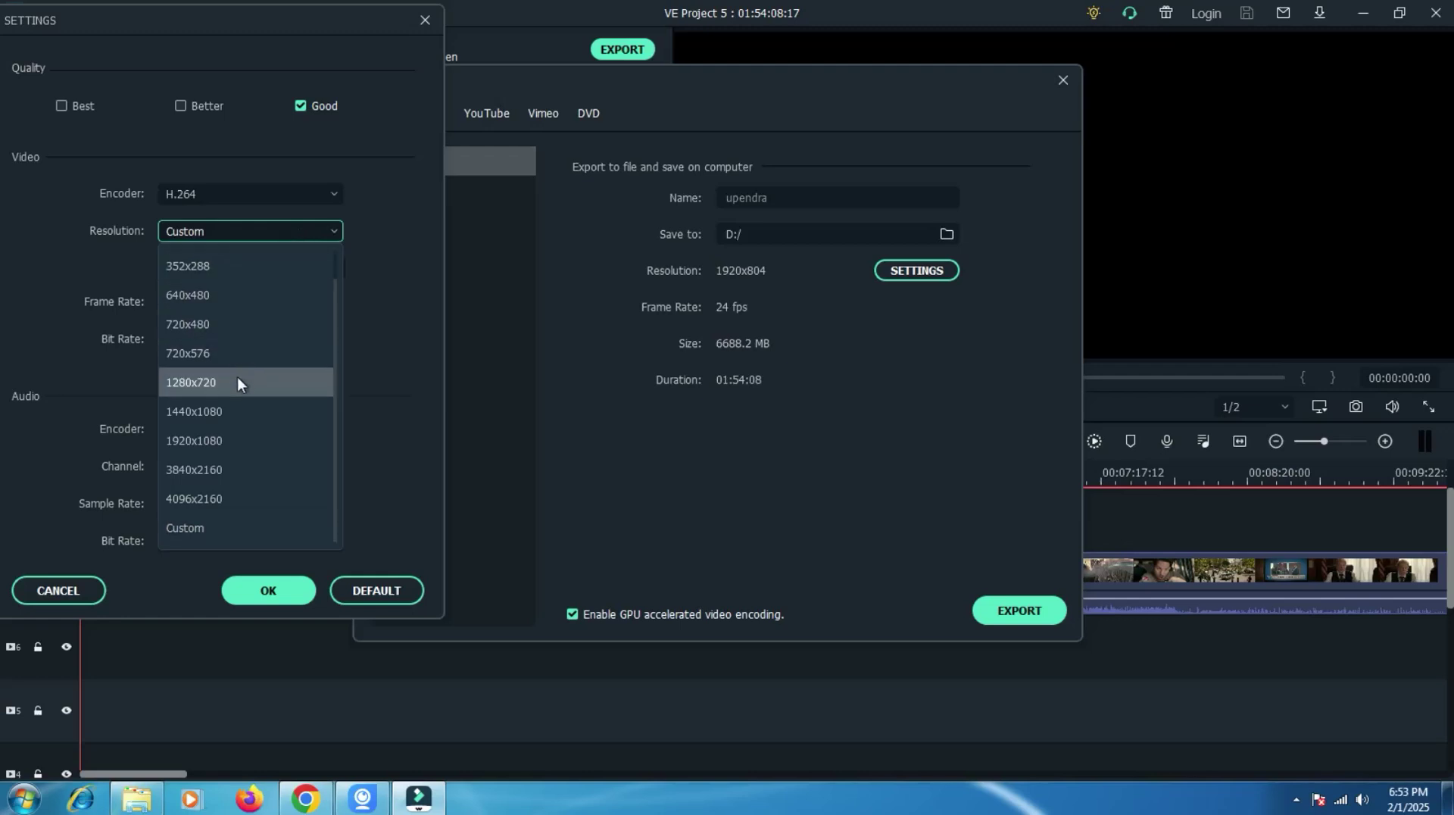
pyautogui.click(239, 441)
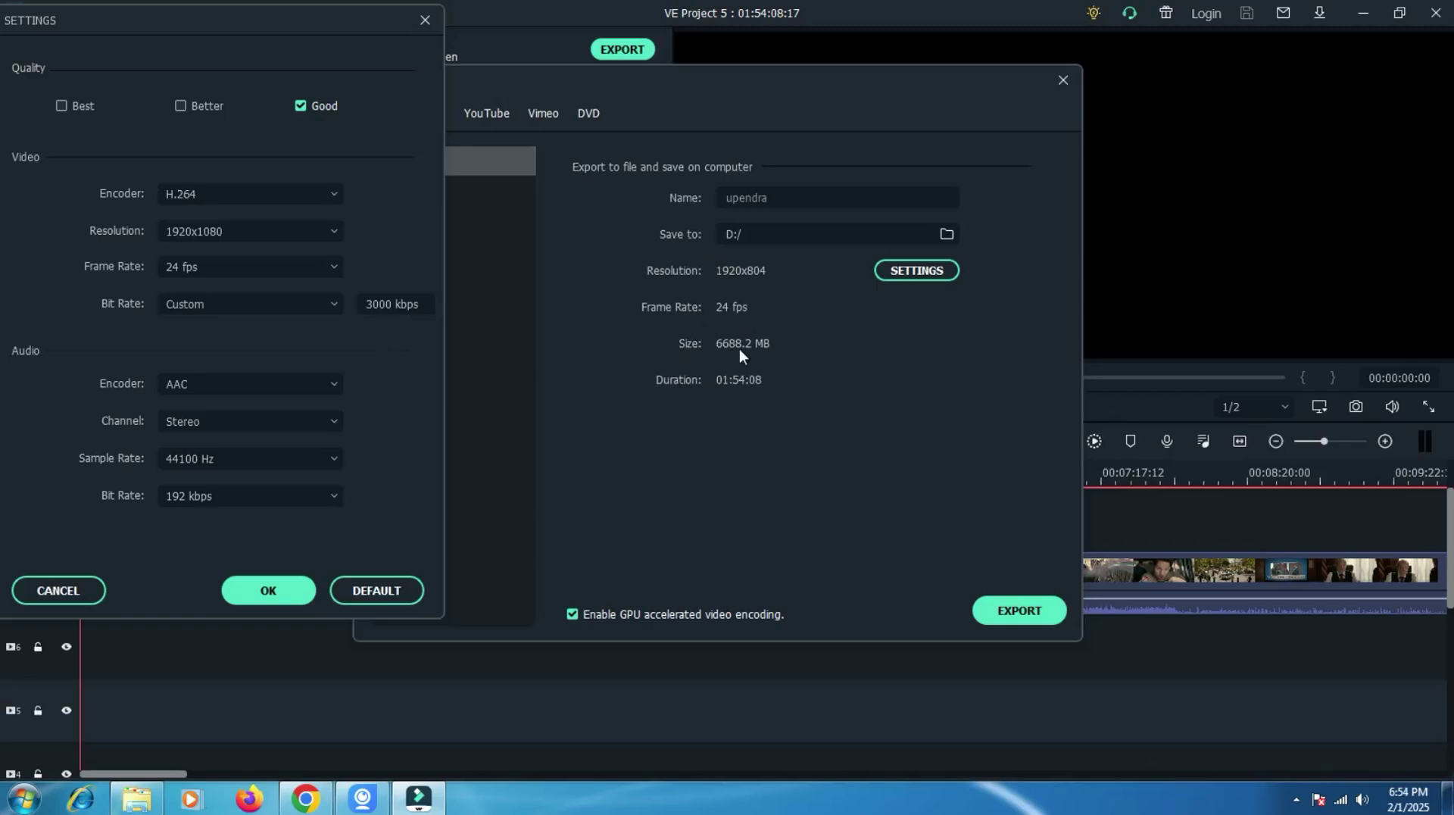
pyautogui.click(273, 589)
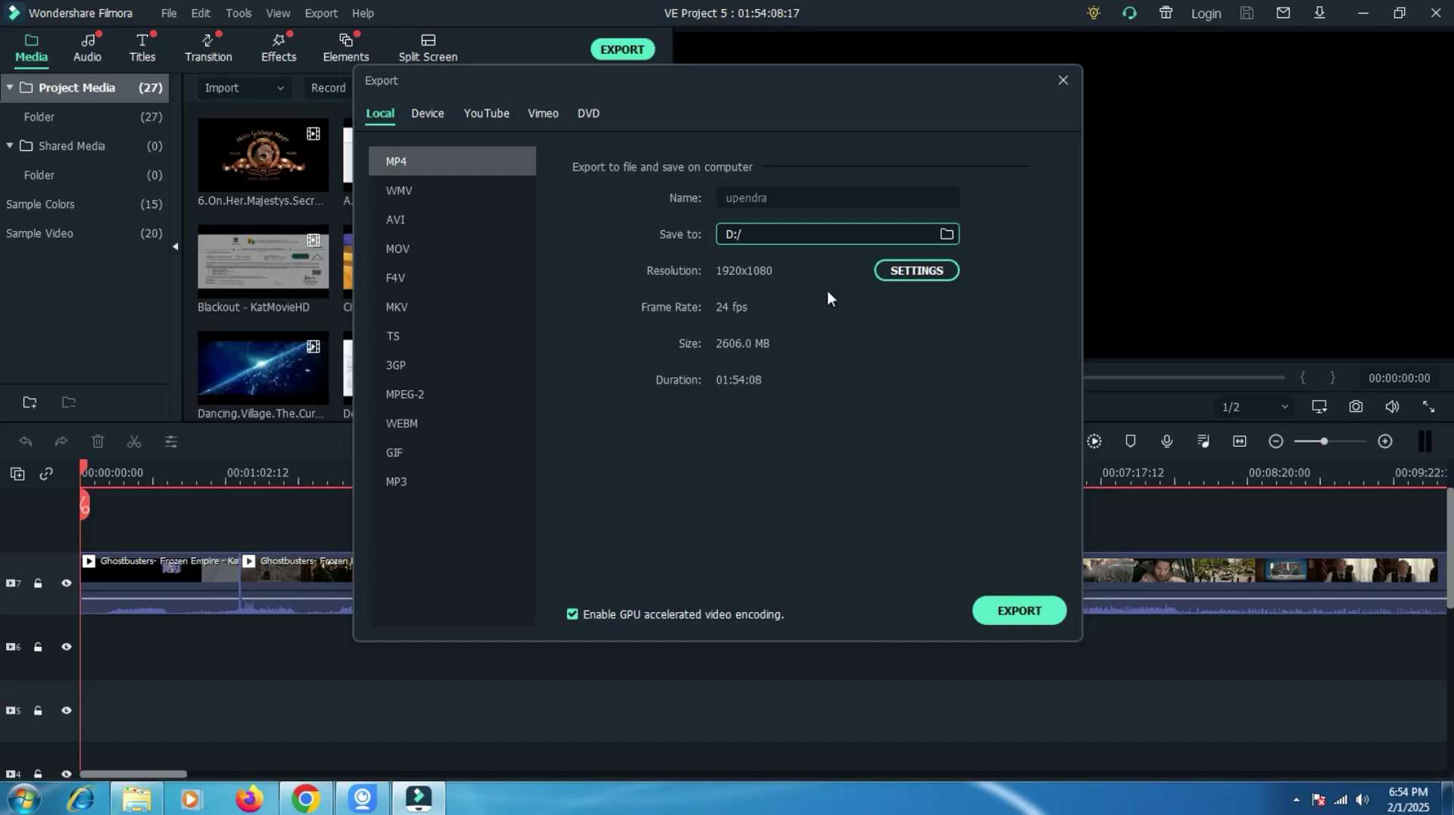
# Set the MP4 export's custom video bit rate to 3666 kbps and accept the settings.
pyautogui.click(915, 265)
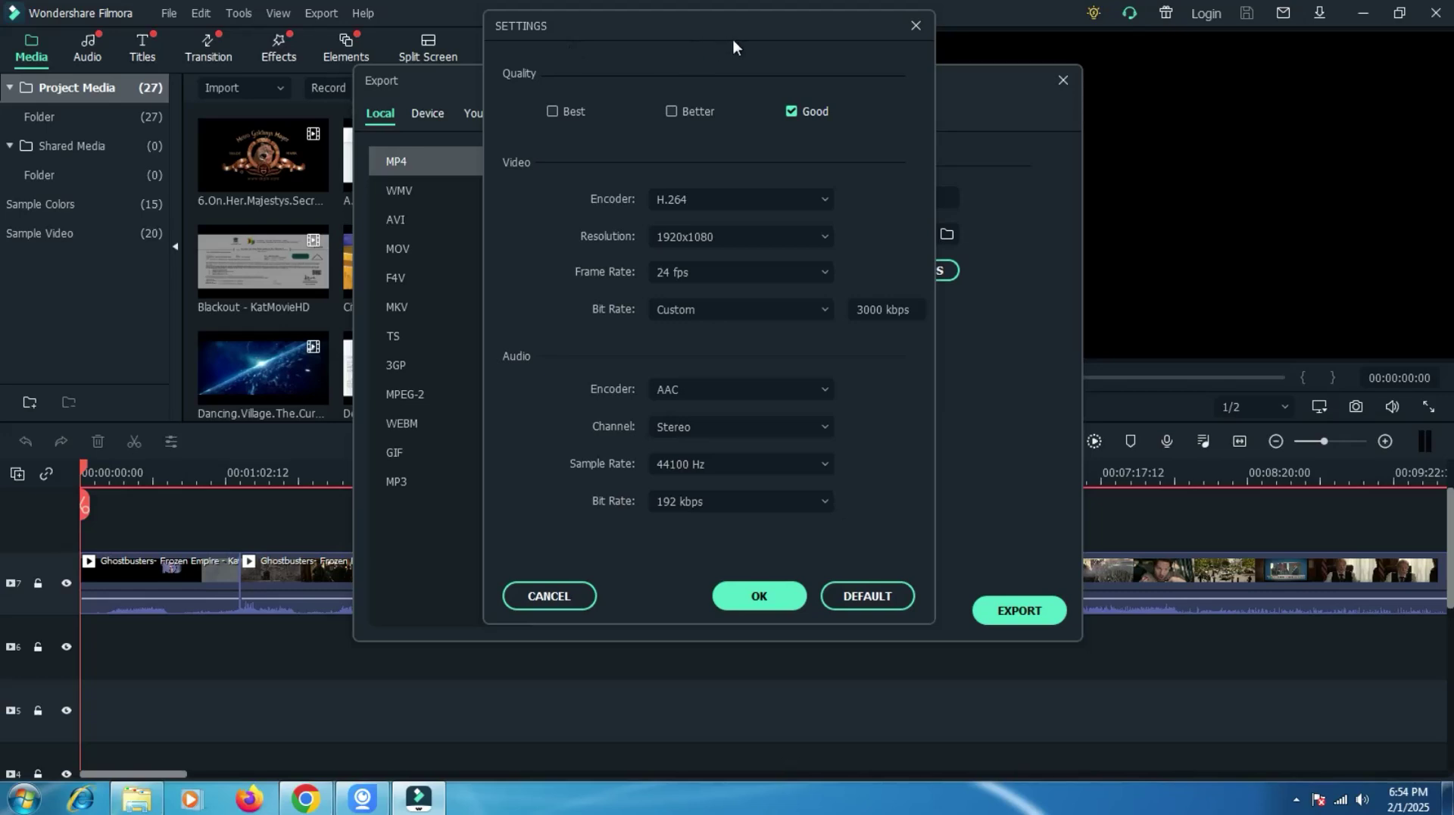
pyautogui.moveTo(732, 42); pyautogui.dragTo(296, 40)
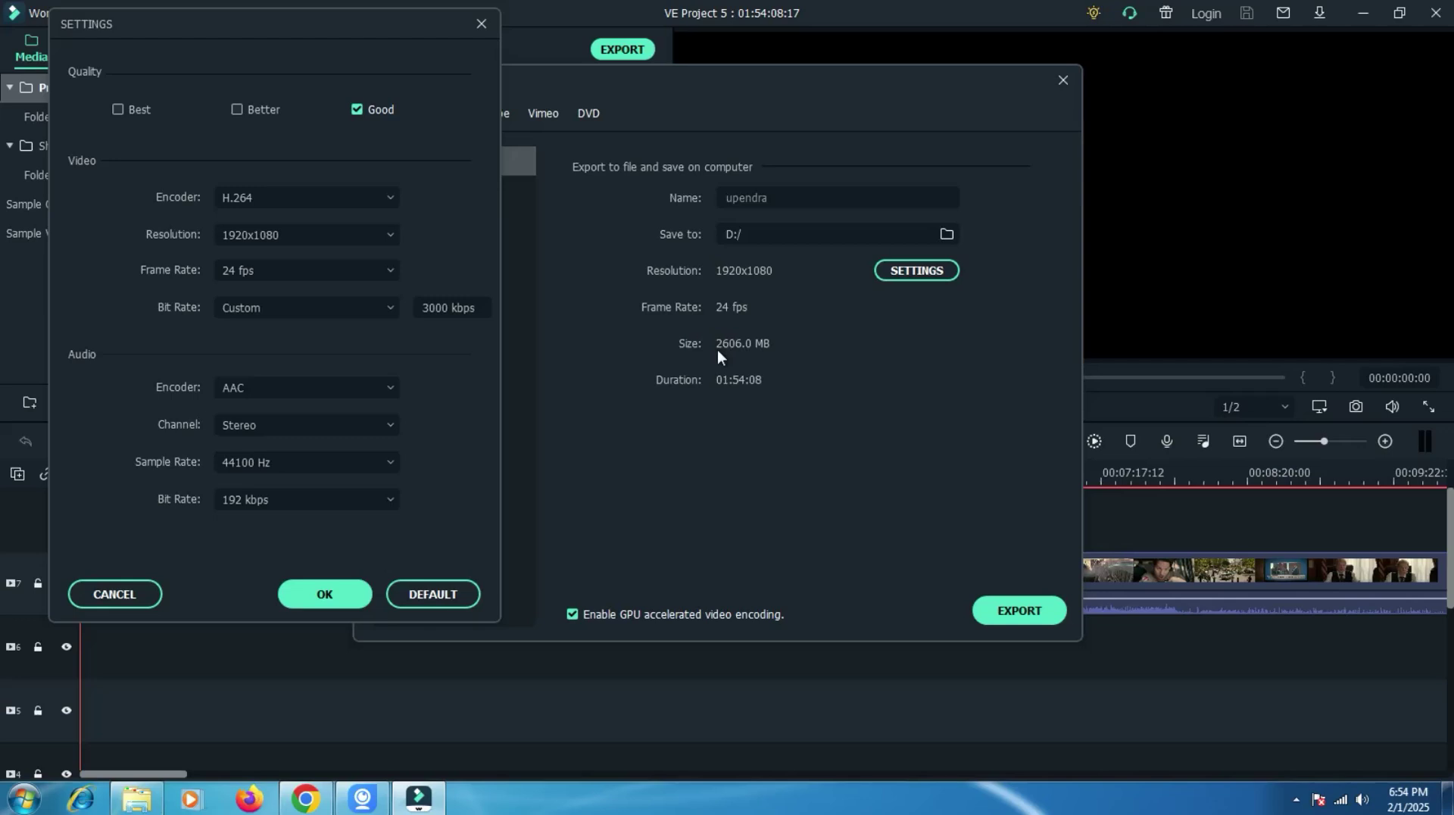
pyautogui.moveTo(444, 311); pyautogui.dragTo(700, 311)
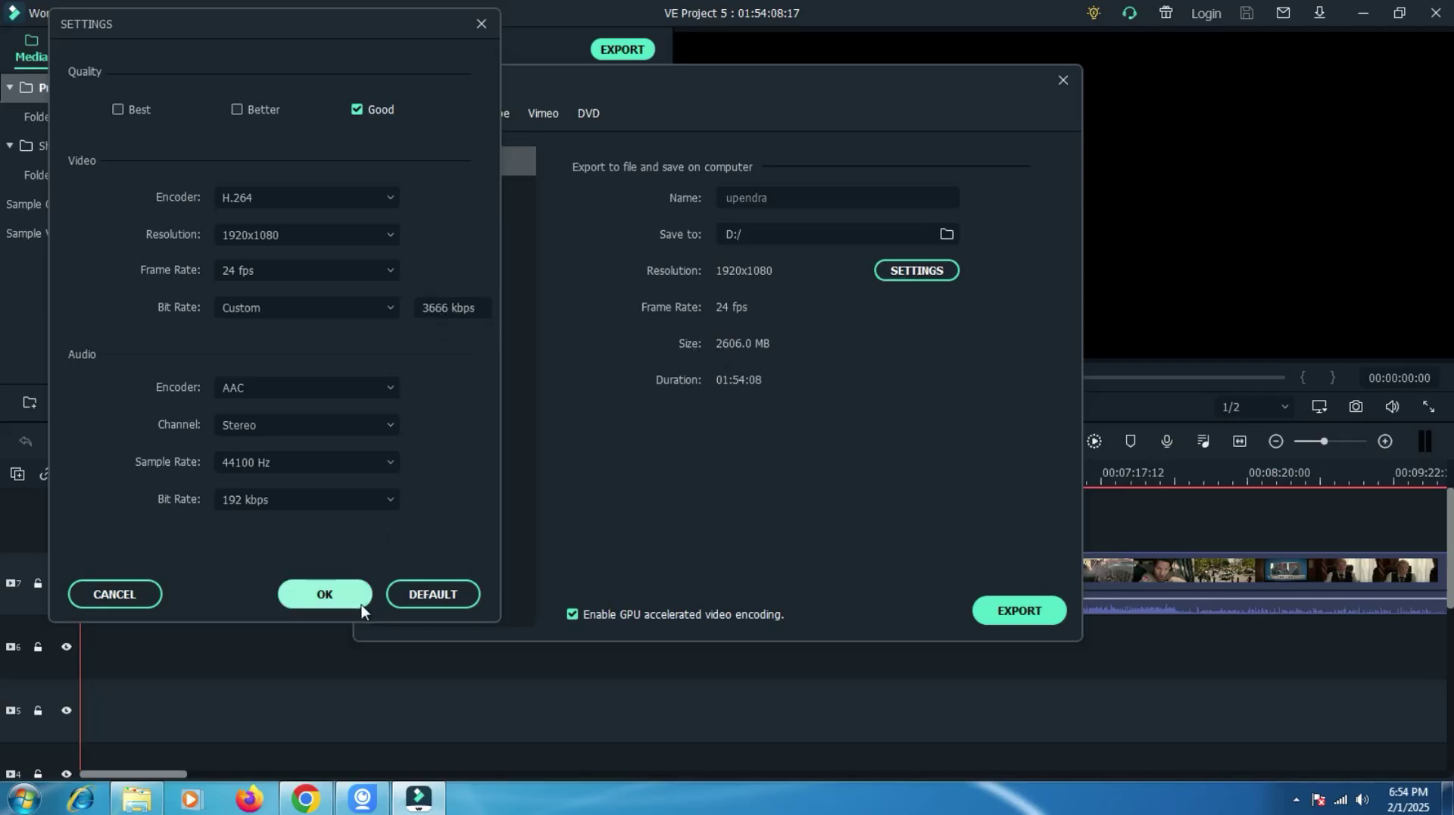
pyautogui.click(348, 597)
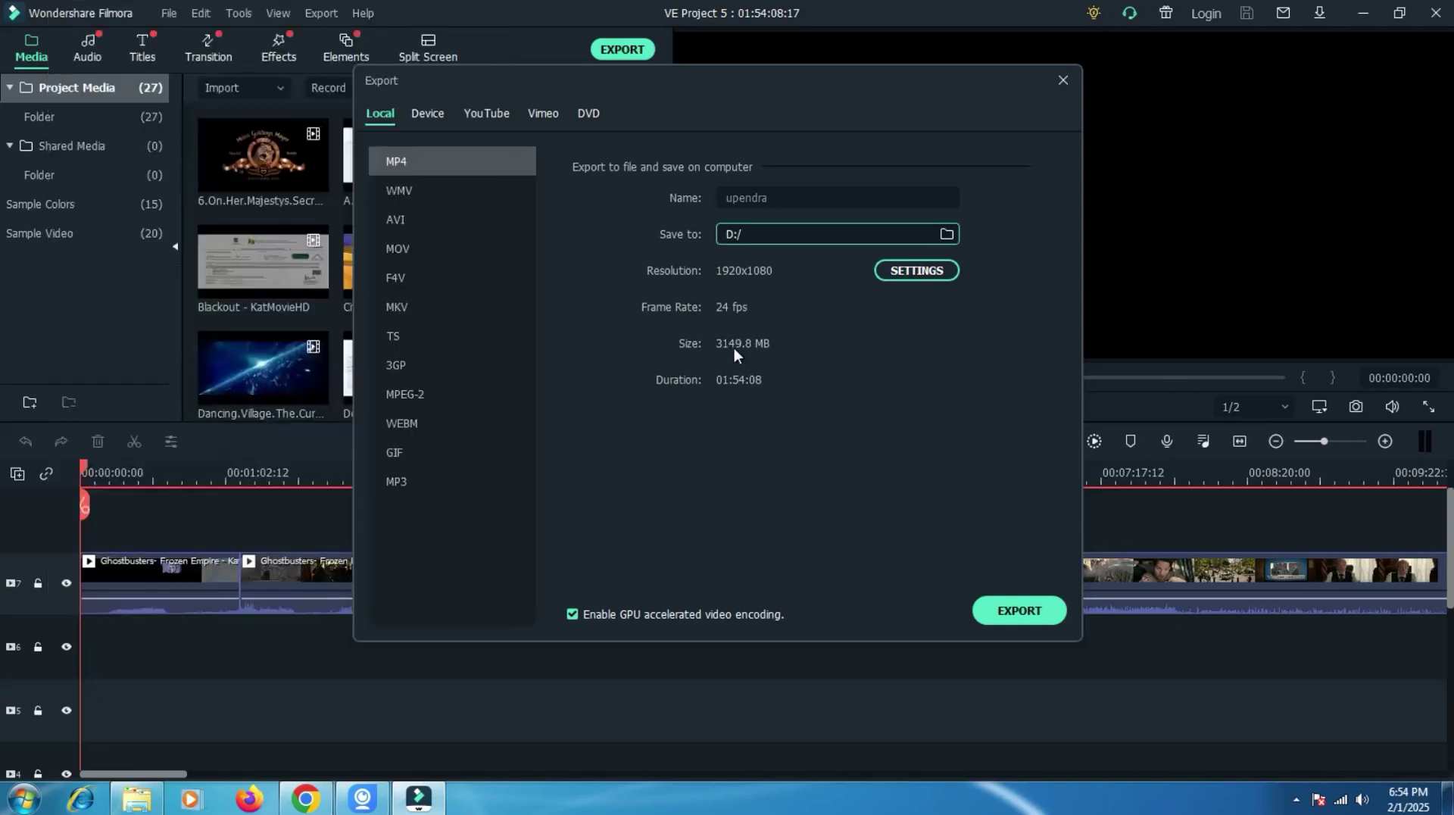
# Lower the MP4 export's custom video bit rate to 3001 kbps and accept the settings.
pyautogui.click(888, 271)
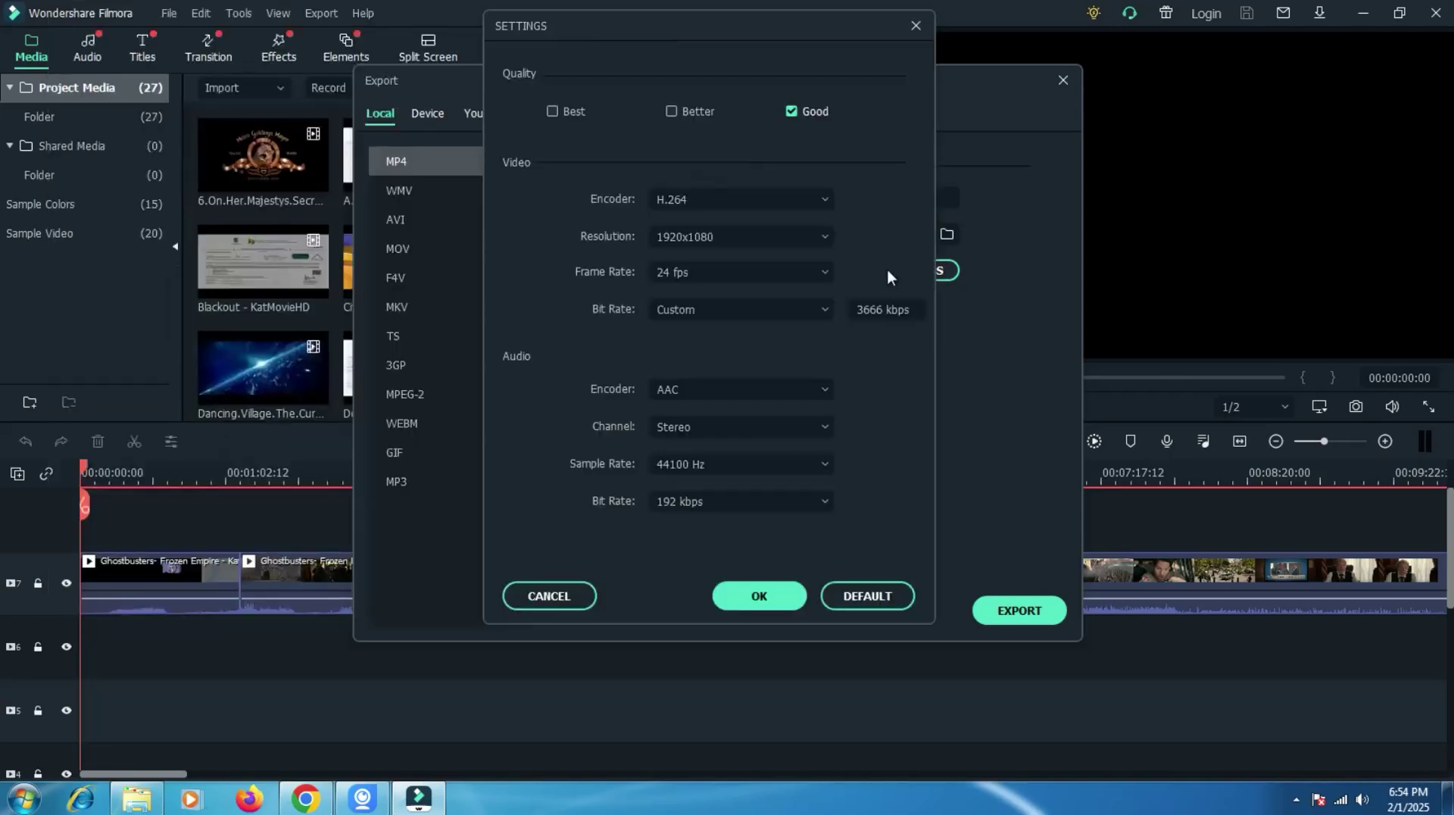
pyautogui.moveTo(771, 31); pyautogui.dragTo(373, 45)
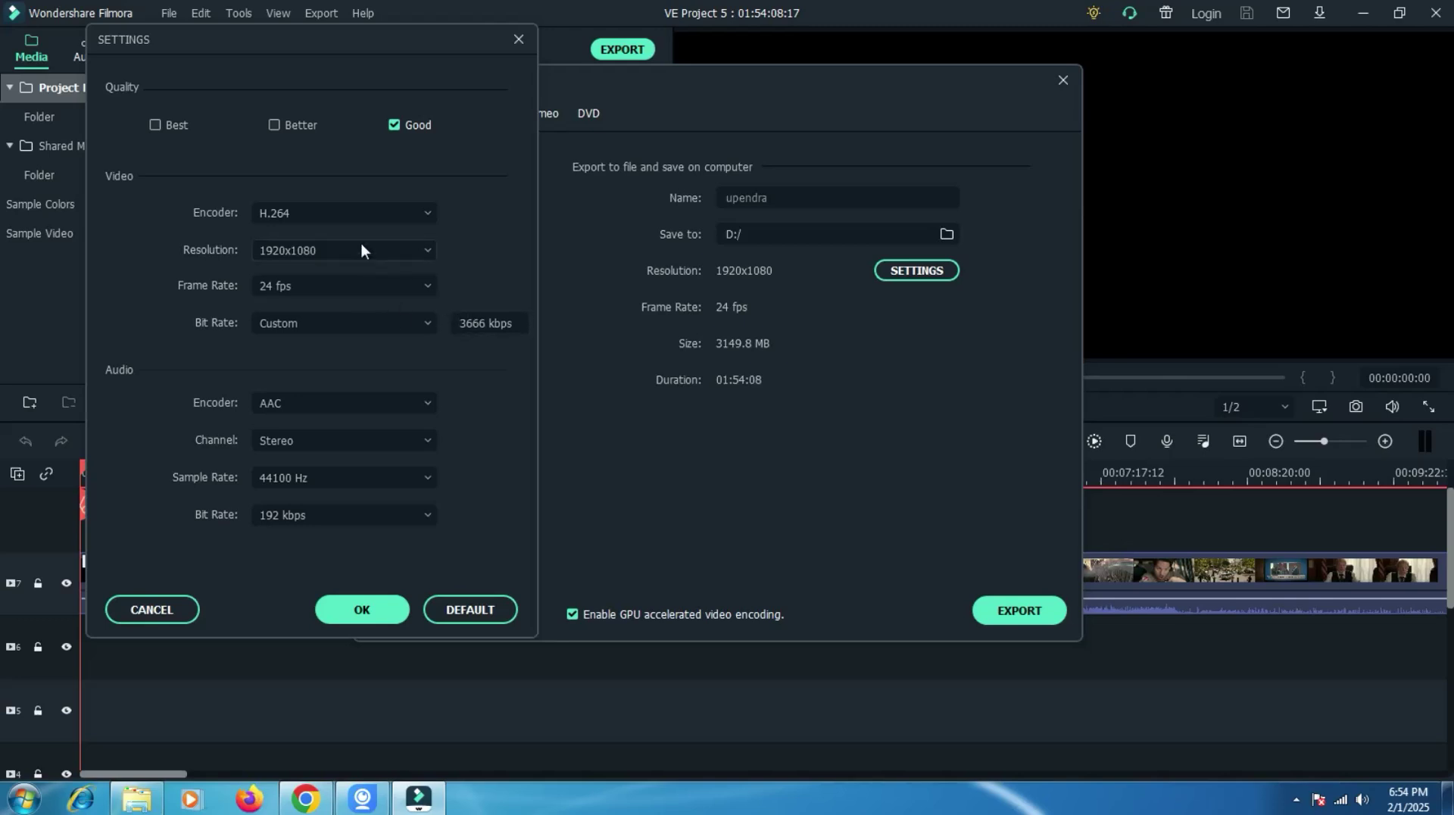
pyautogui.moveTo(483, 325)
pyautogui.mouseDown()
pyautogui.moveTo(198, 324)
pyautogui.moveTo(489, 329)
pyautogui.mouseUp()
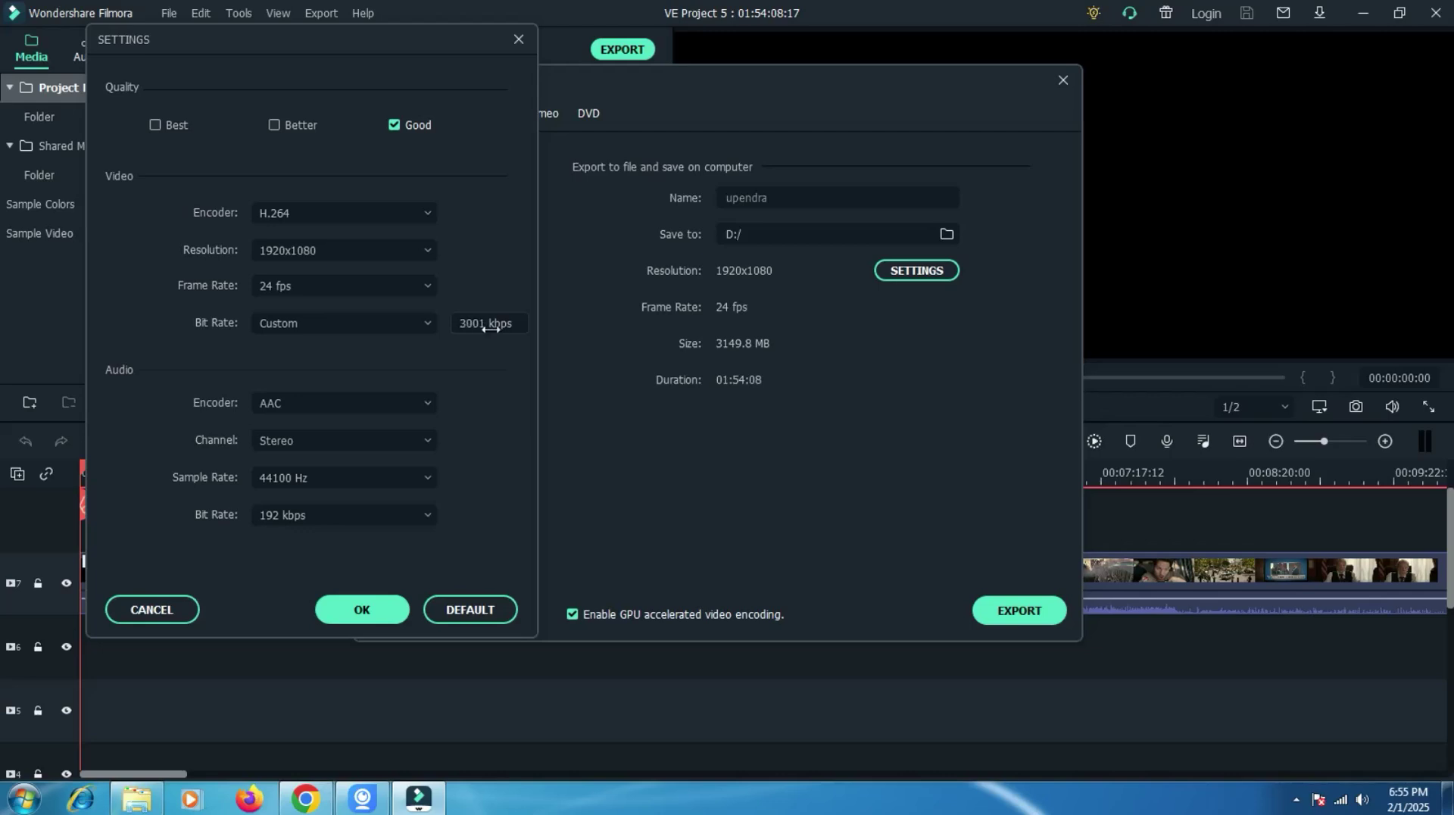
pyautogui.click(353, 604)
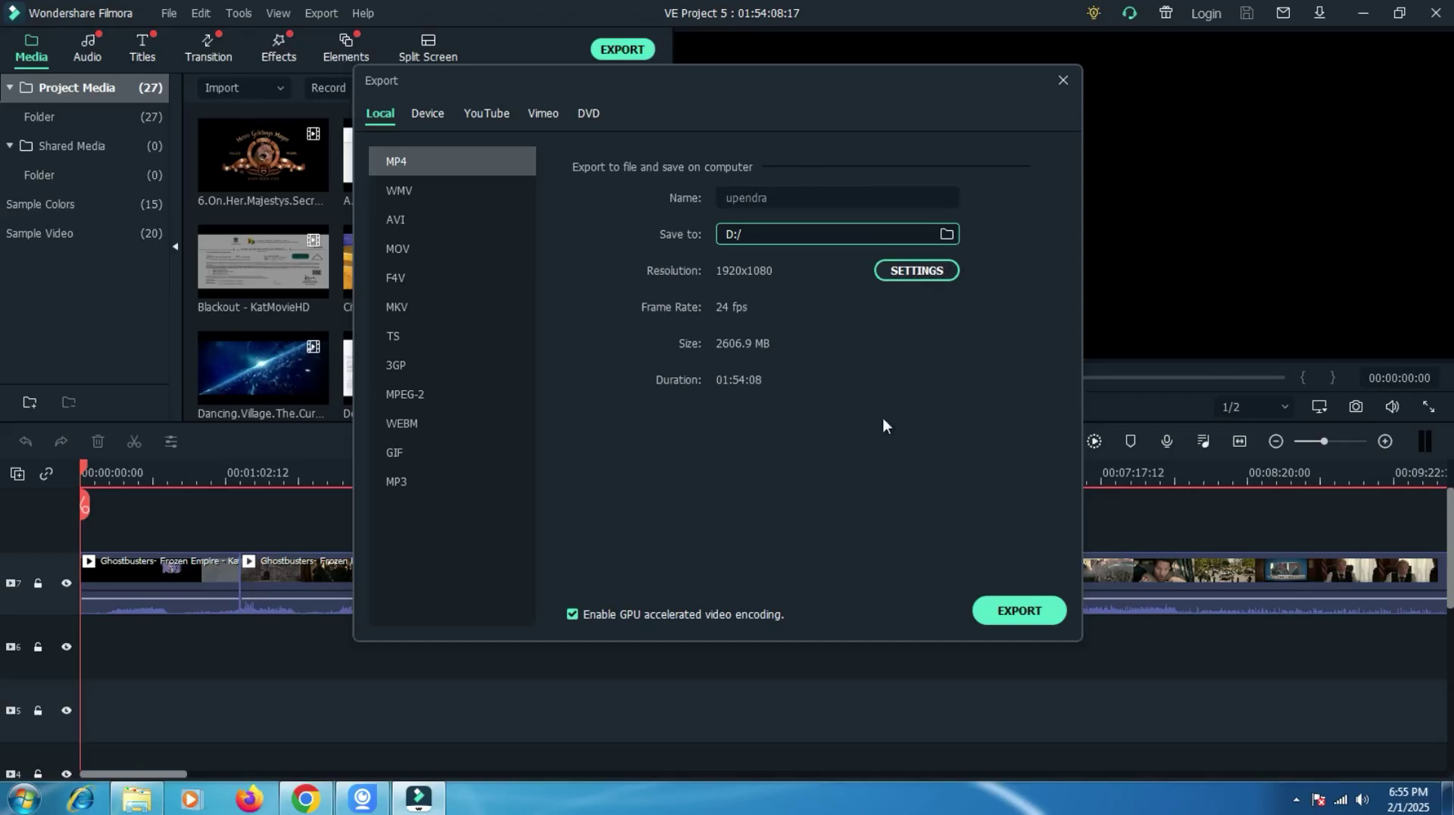
# Start the MP4 export with Sound reminder as the completion action, and abort it while it is rendering.
pyautogui.click(1013, 607)
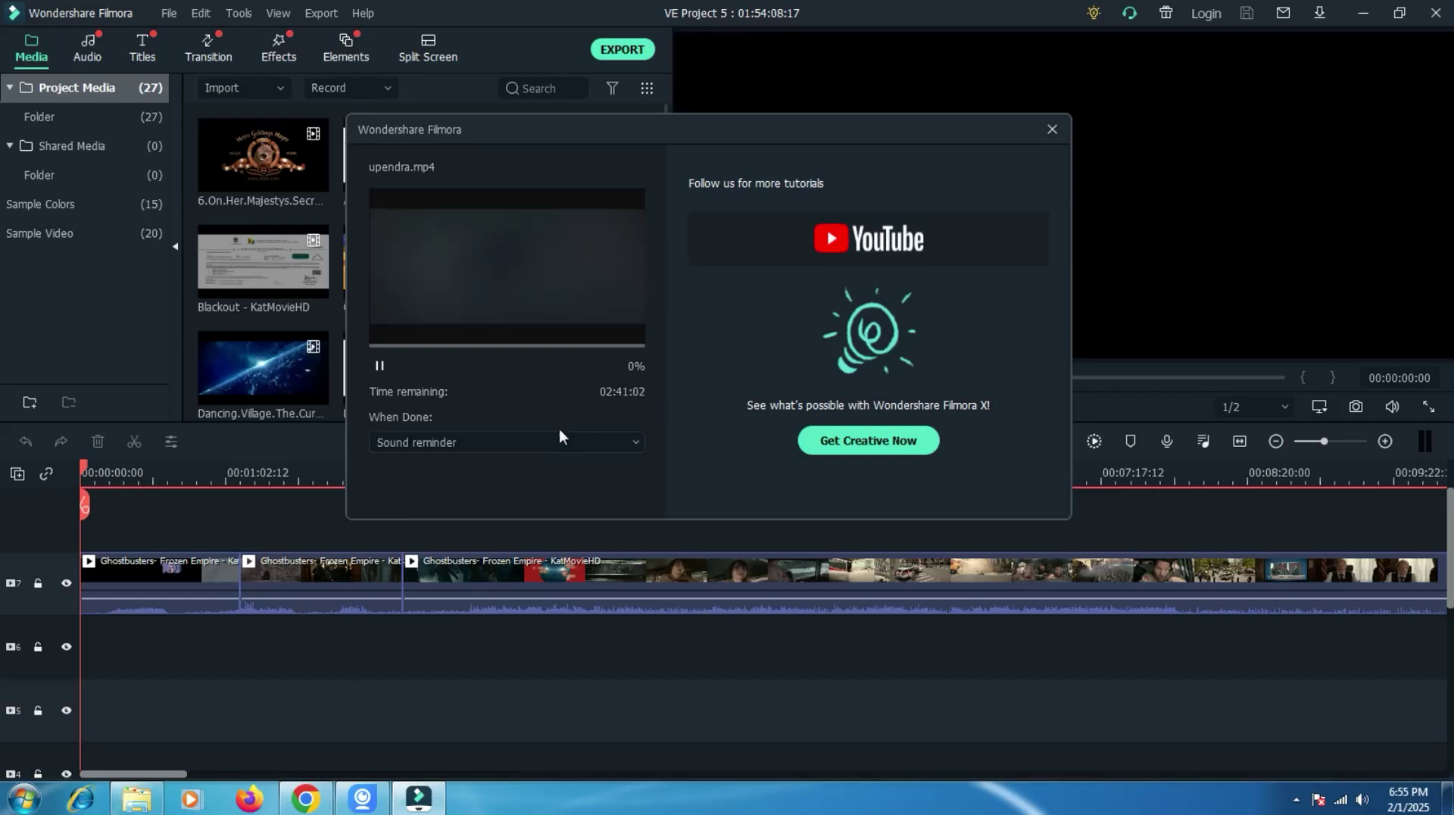
pyautogui.click(411, 441)
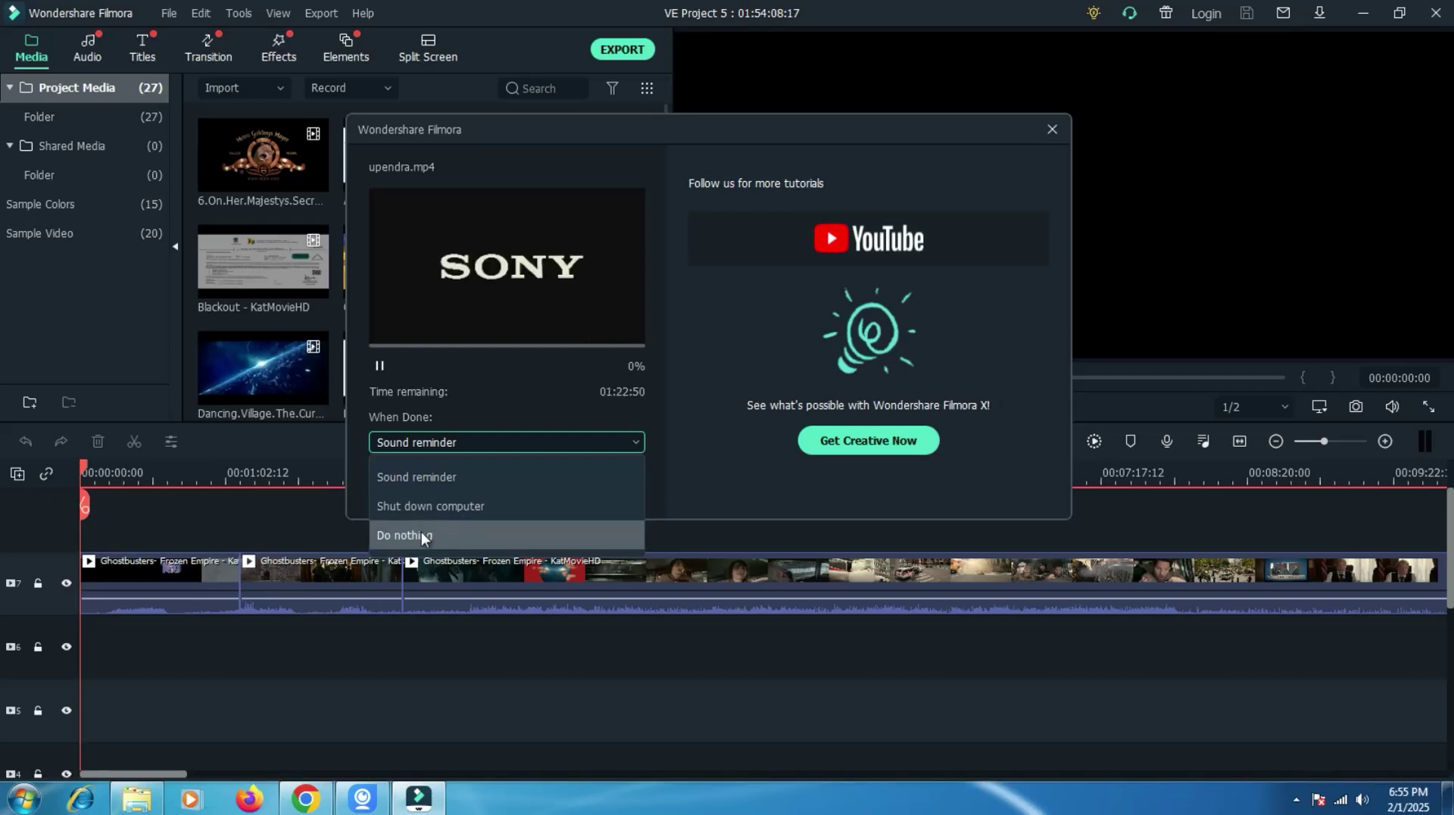
pyautogui.click(470, 482)
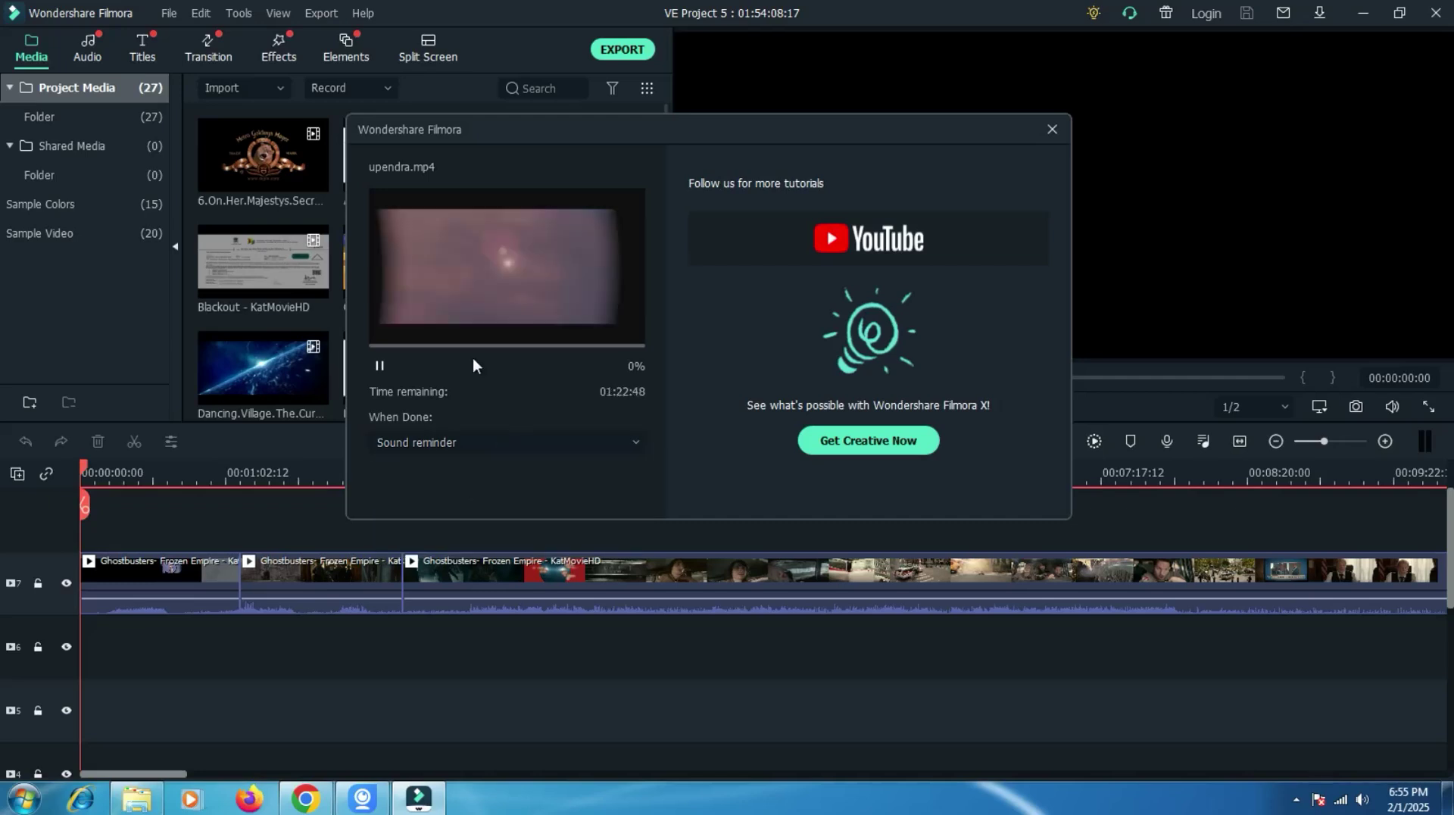
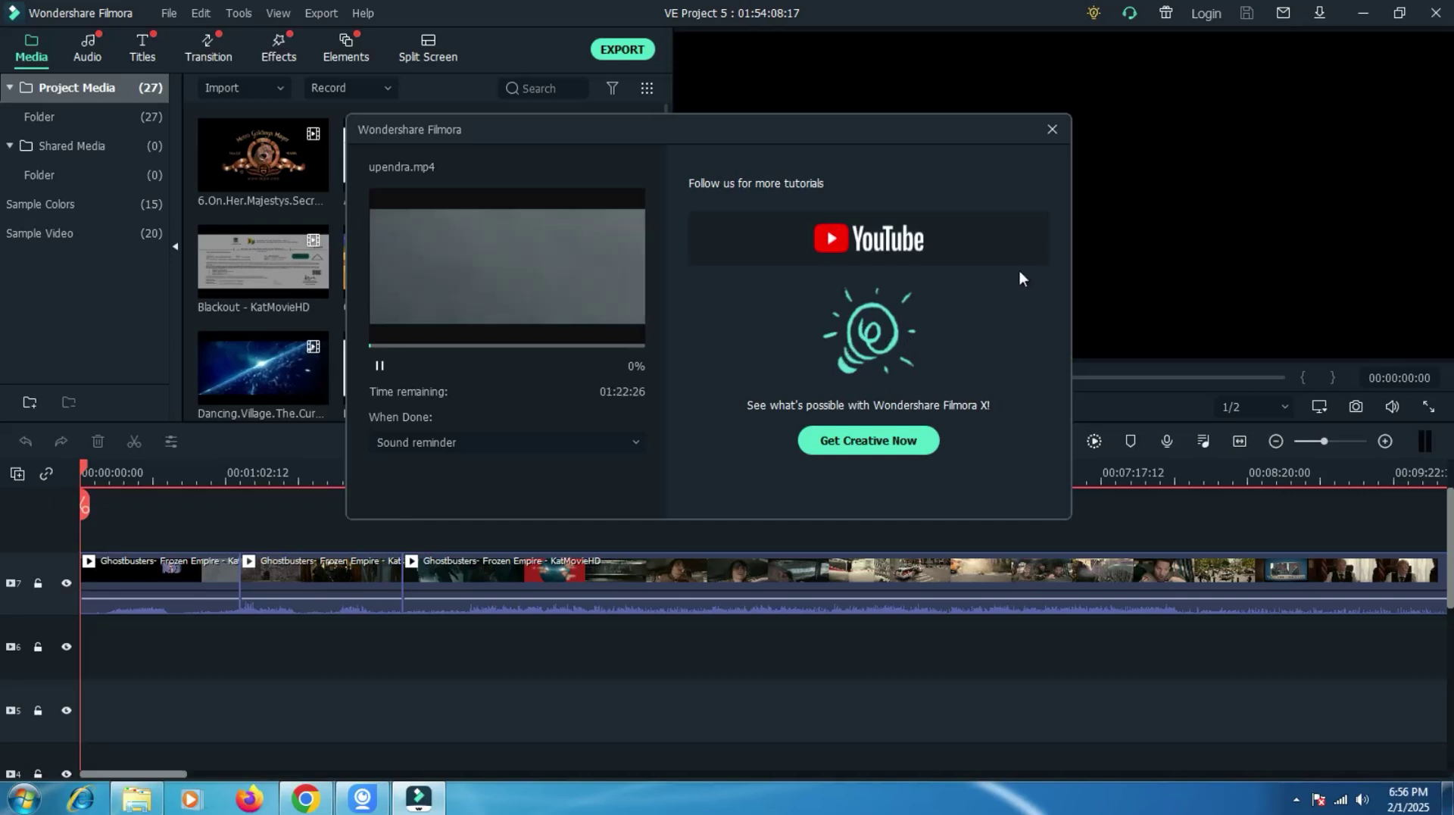
pyautogui.click(1053, 130)
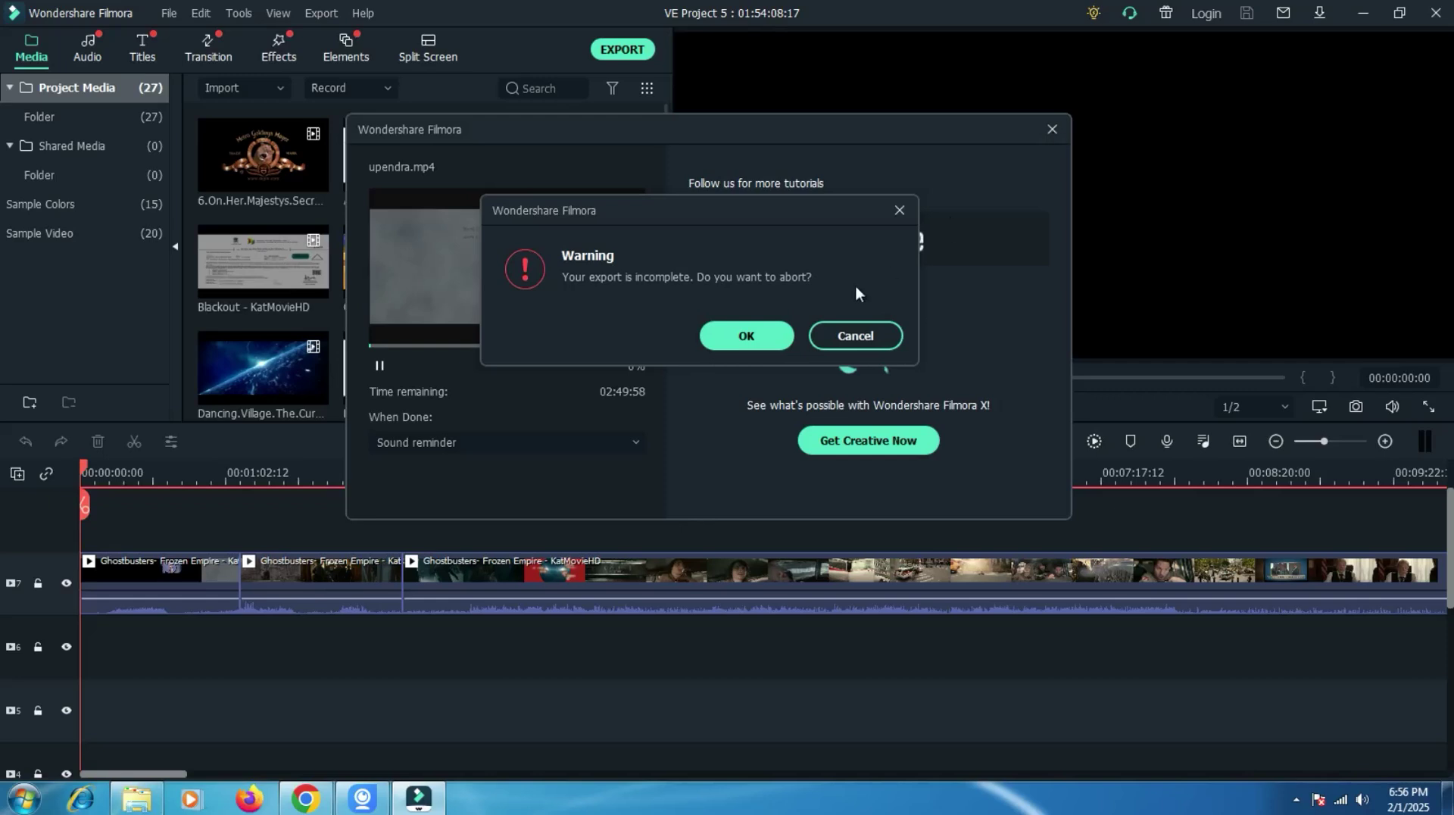
pyautogui.click(762, 332)
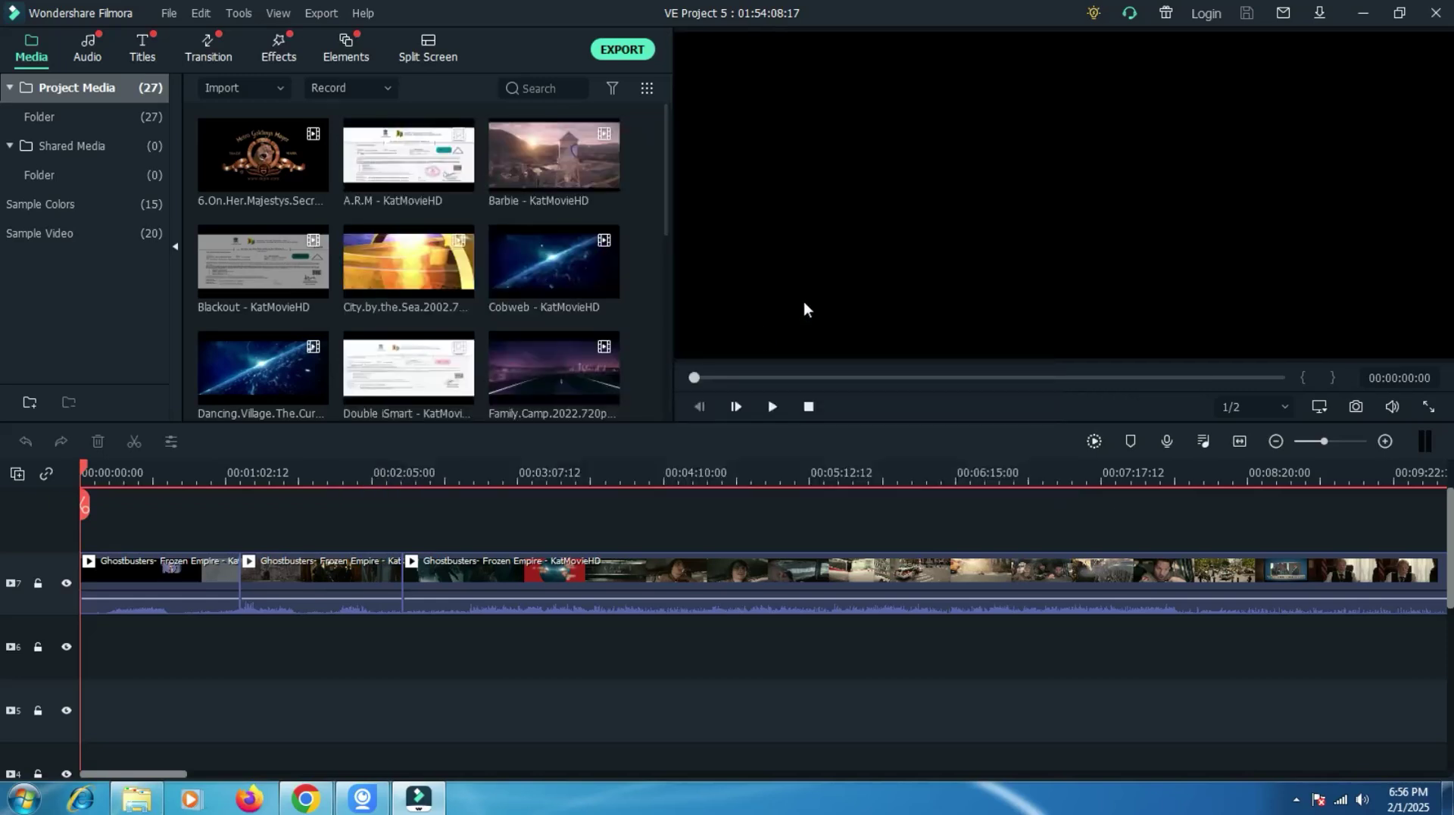
# Open the program preferences, try the Light Mode appearance and set it back to Dark Mode.
pyautogui.click(171, 13)
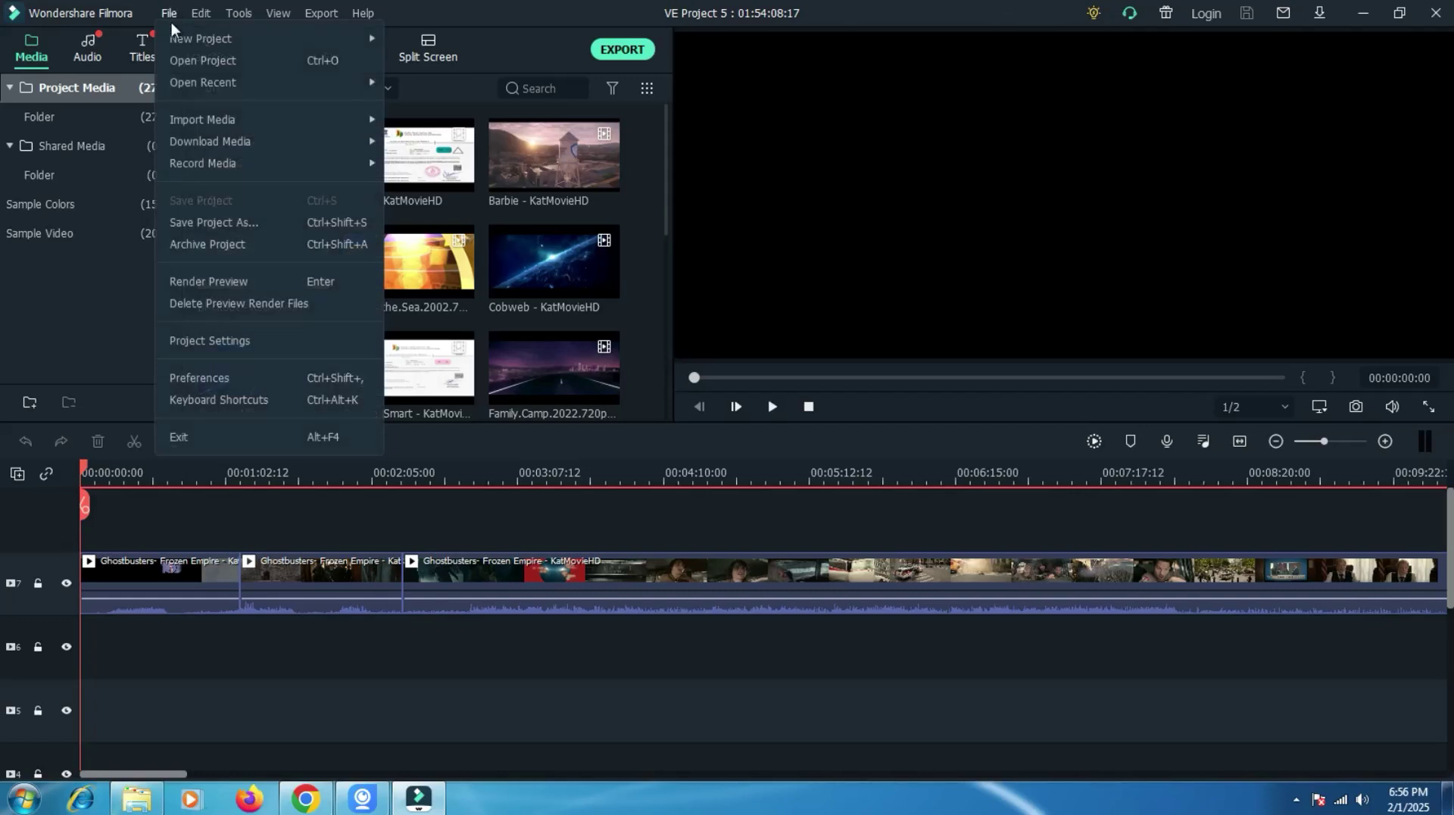
pyautogui.click(258, 377)
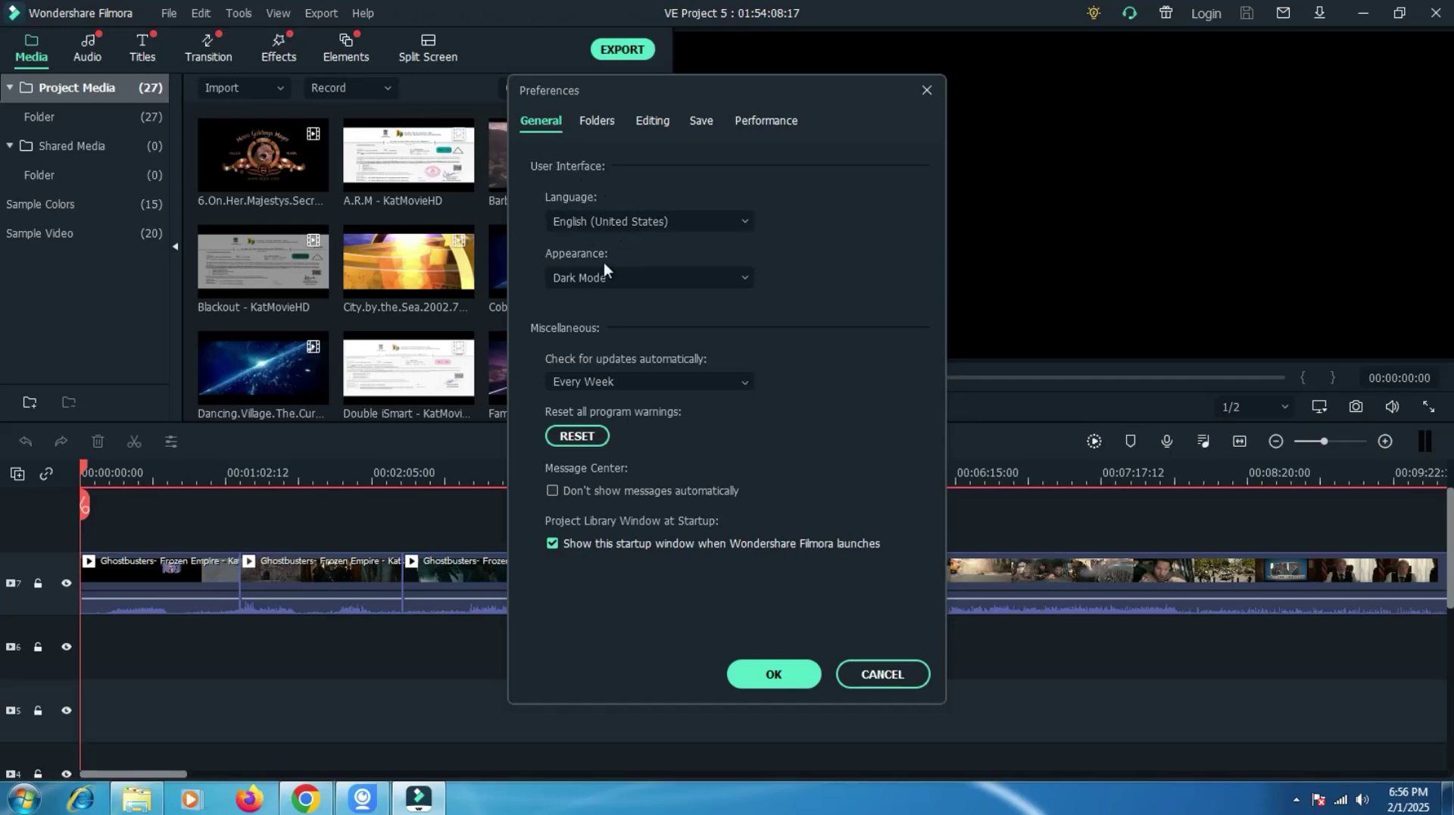
pyautogui.click(616, 281)
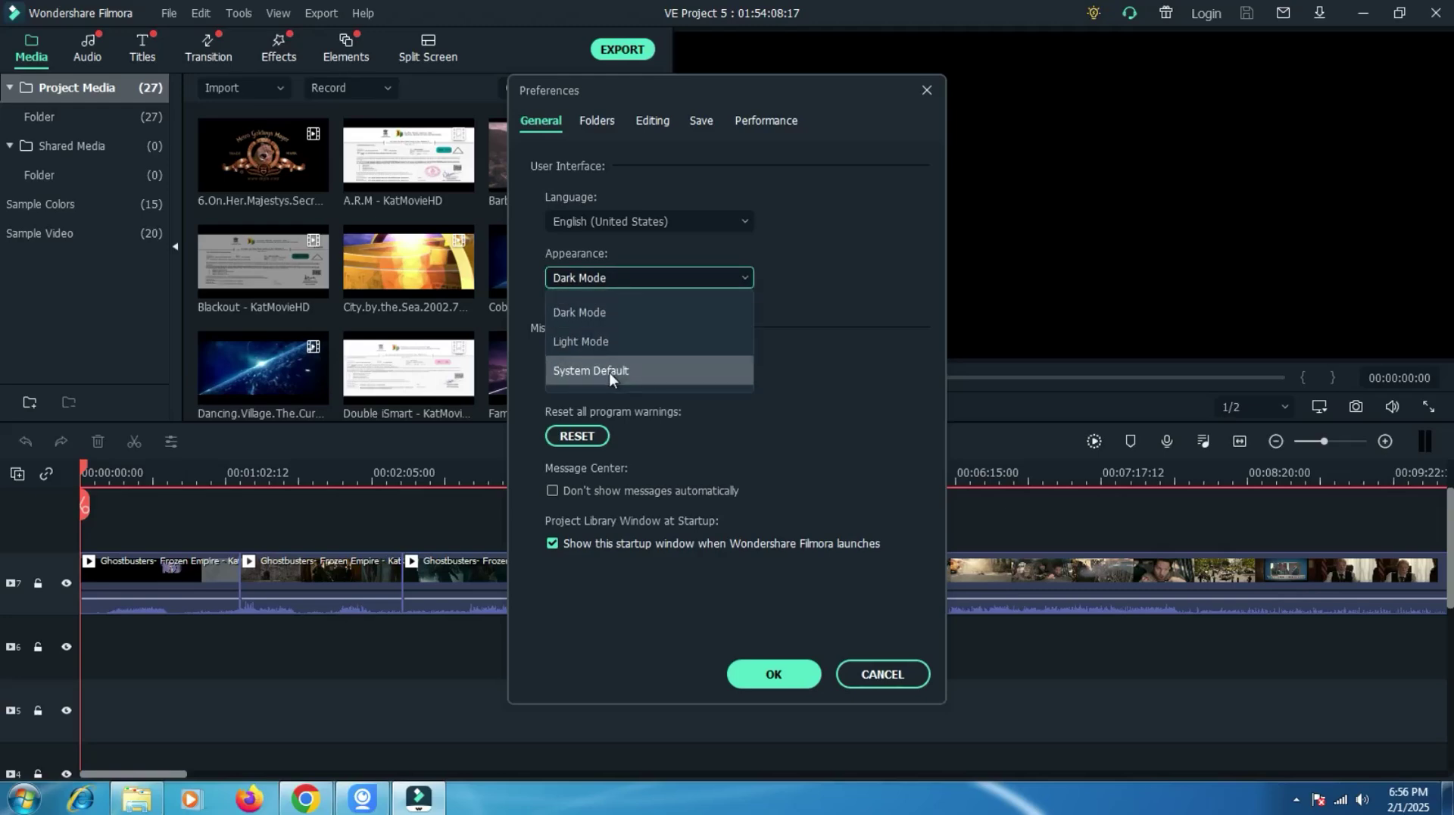
pyautogui.press('Escape')
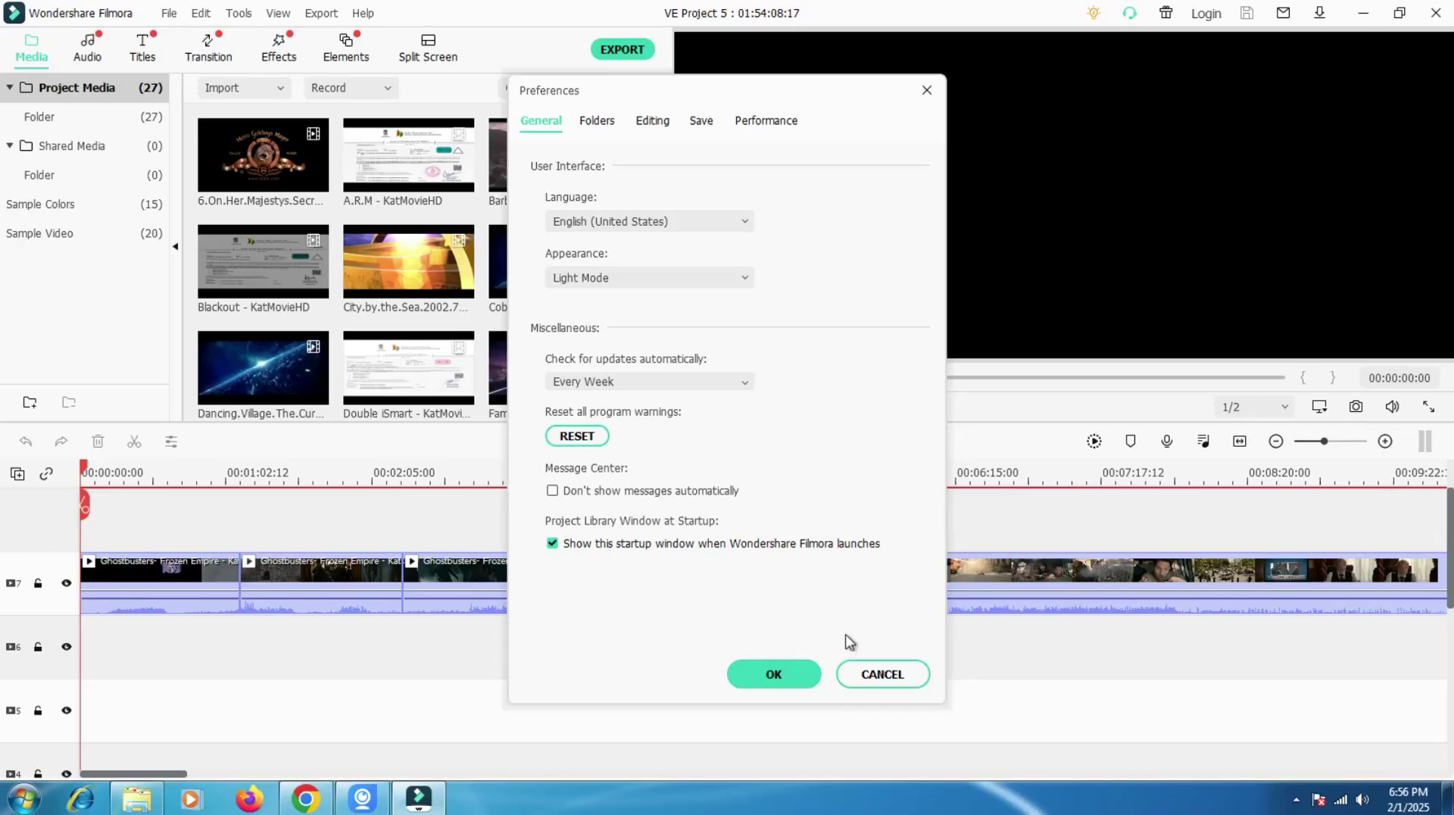
pyautogui.click(644, 280)
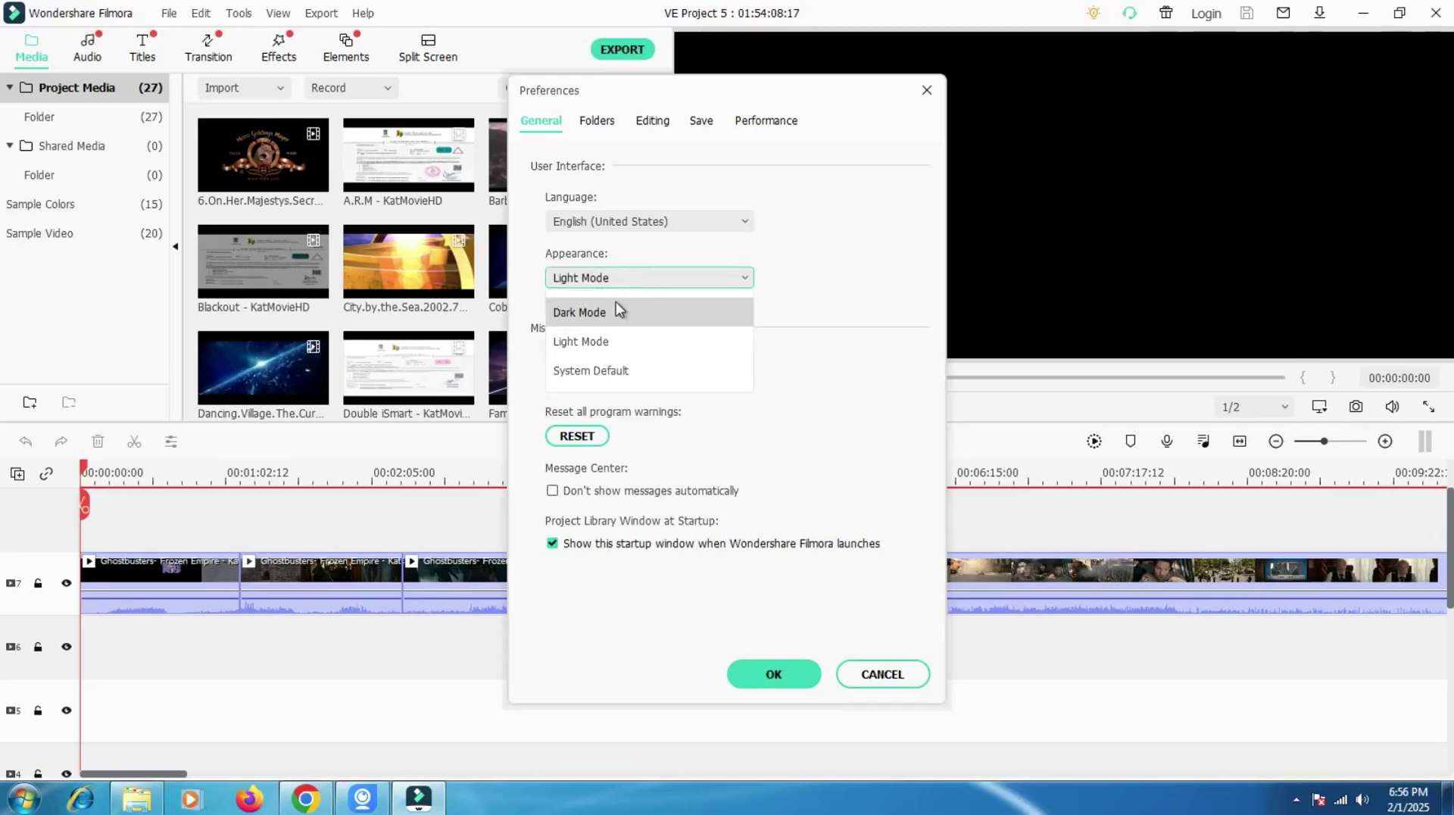
pyautogui.click(615, 314)
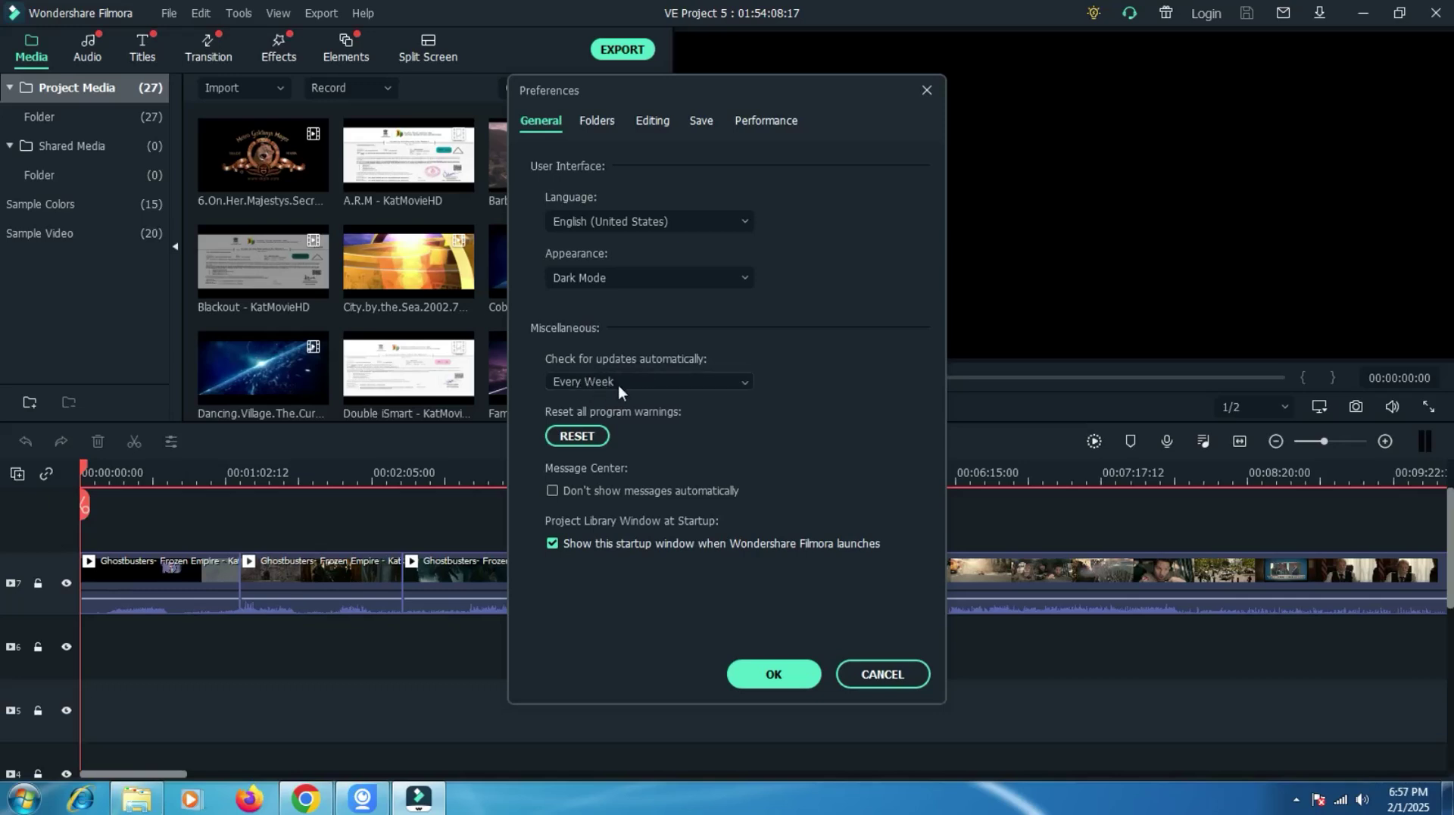
# Set automatic update checks to Never, and turn off automatic messages and the project library startup window.
pyautogui.click(666, 384)
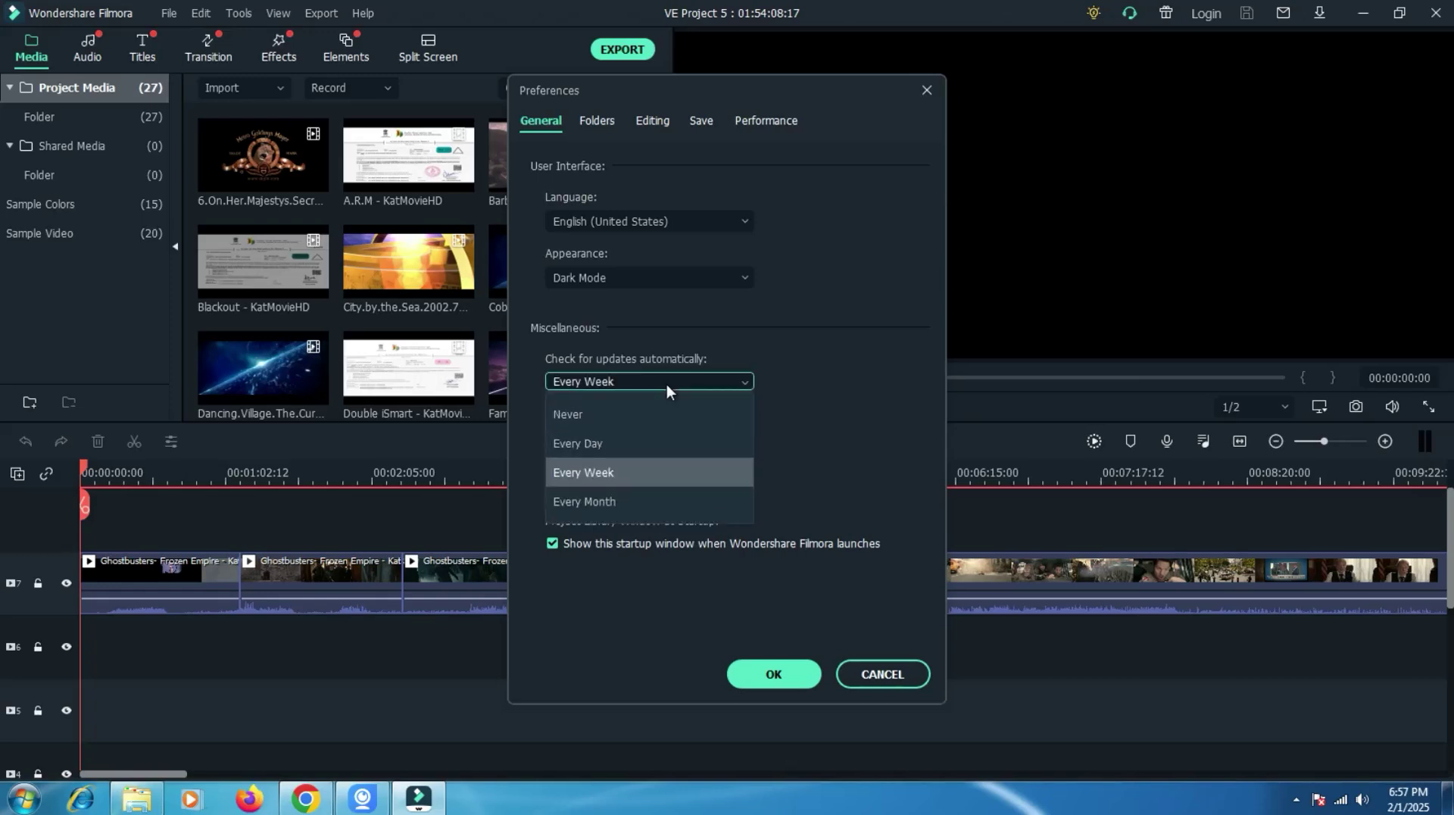
pyautogui.click(594, 416)
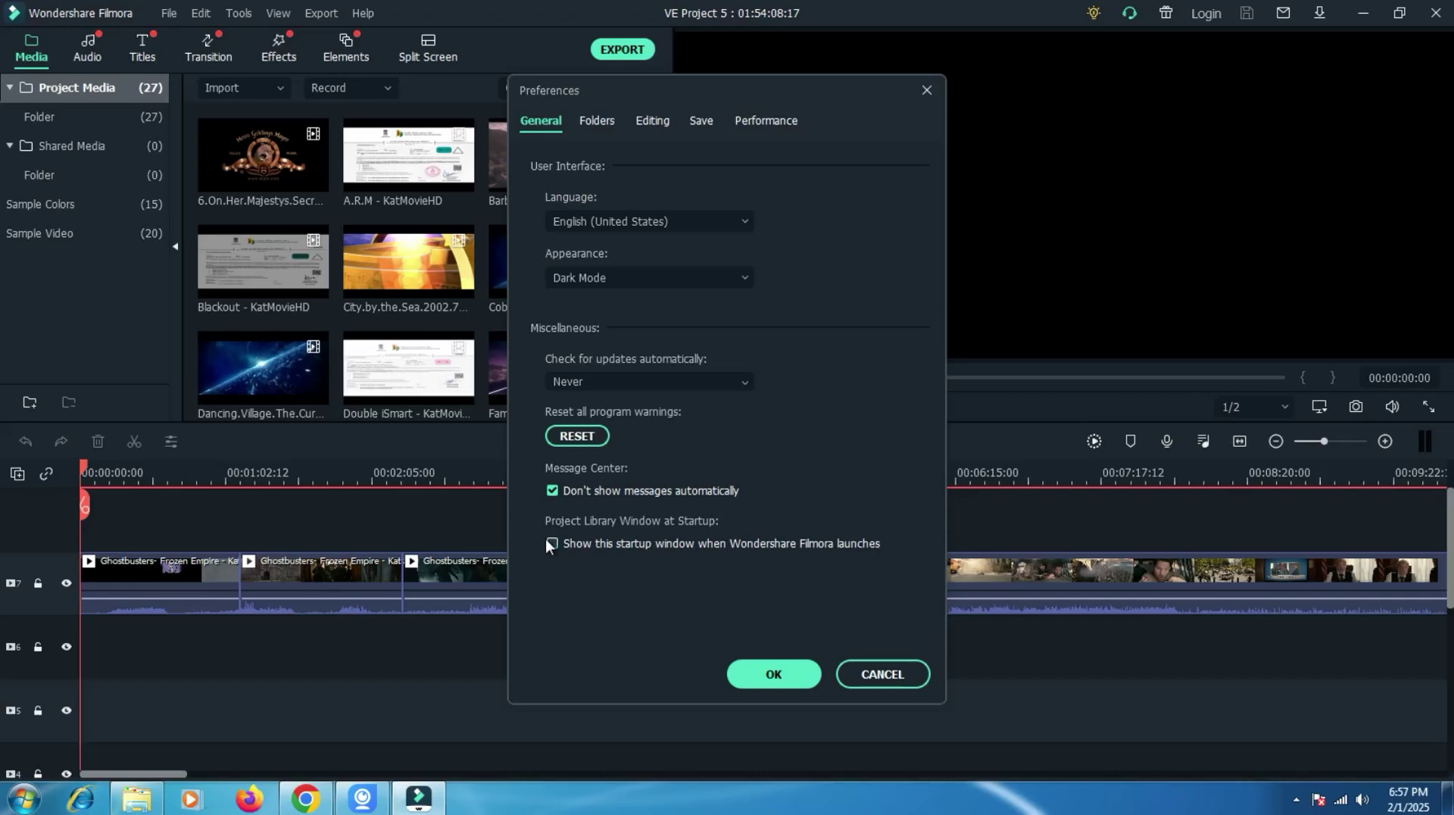
# Review the Folders, Editing and Save preferences, including the available photo placement and insert mode options.
pyautogui.click(598, 118)
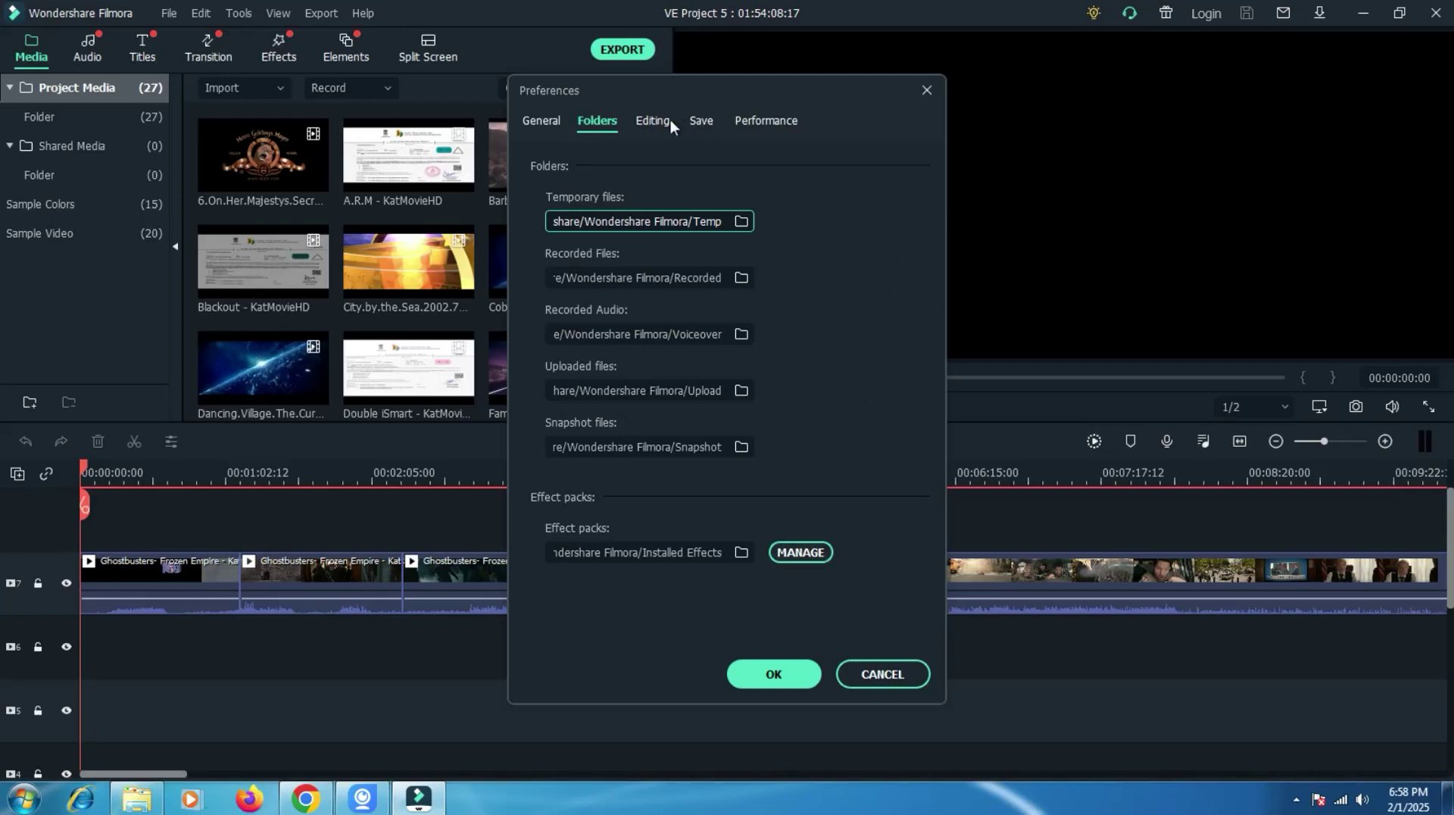
pyautogui.click(650, 124)
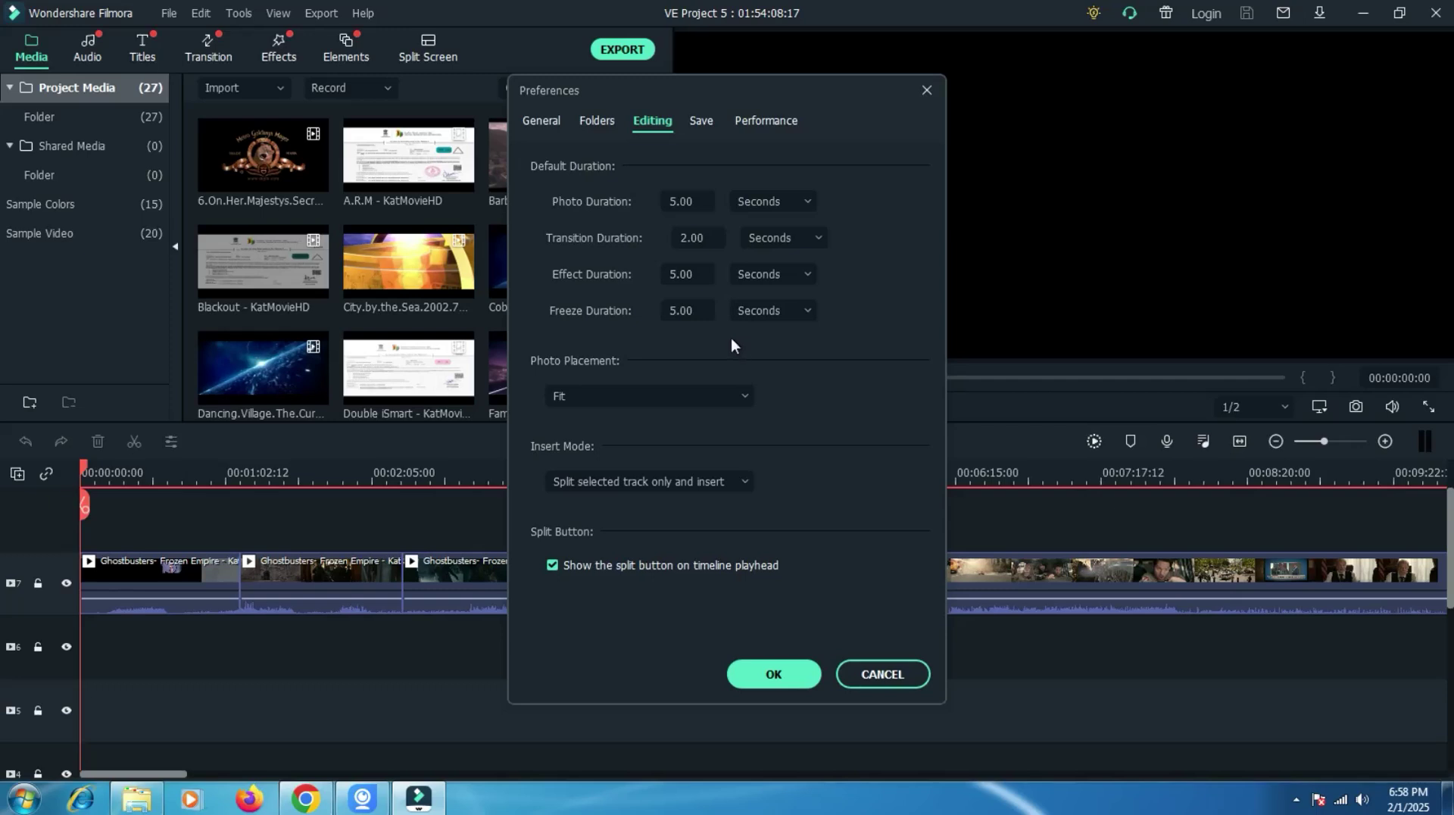
pyautogui.click(615, 397)
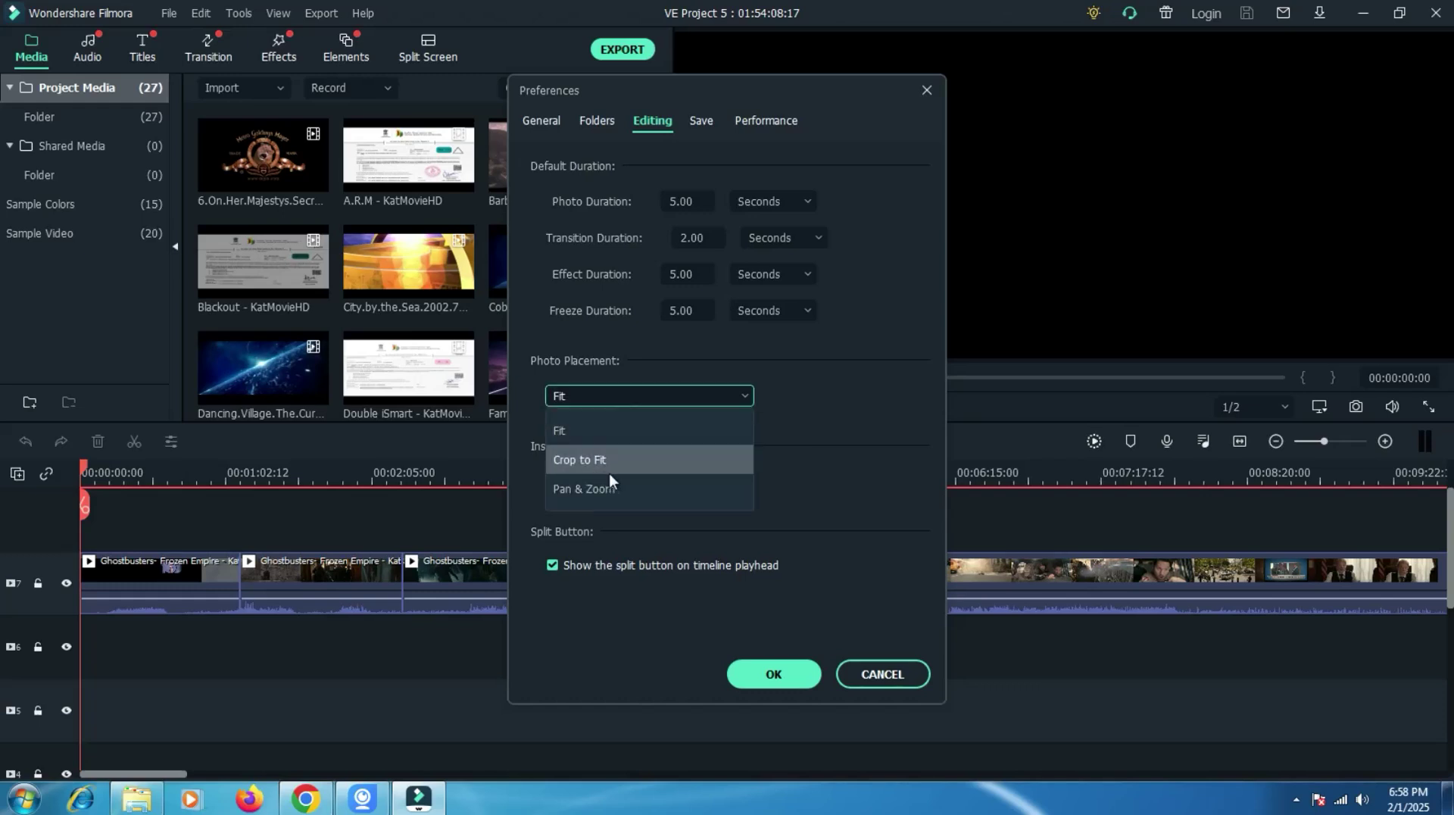
pyautogui.click(610, 390)
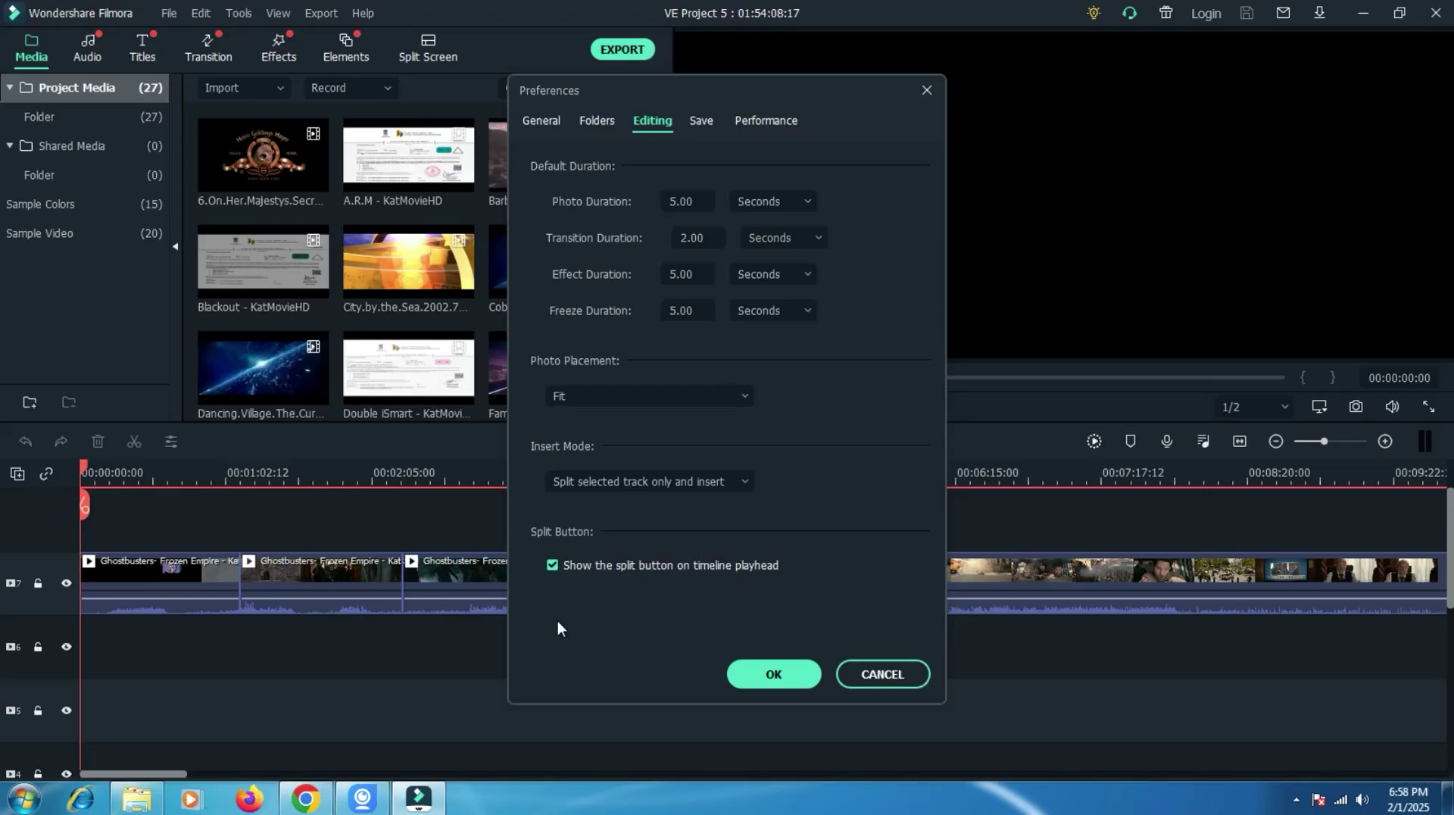
pyautogui.click(680, 485)
pyautogui.click(680, 484)
pyautogui.click(702, 122)
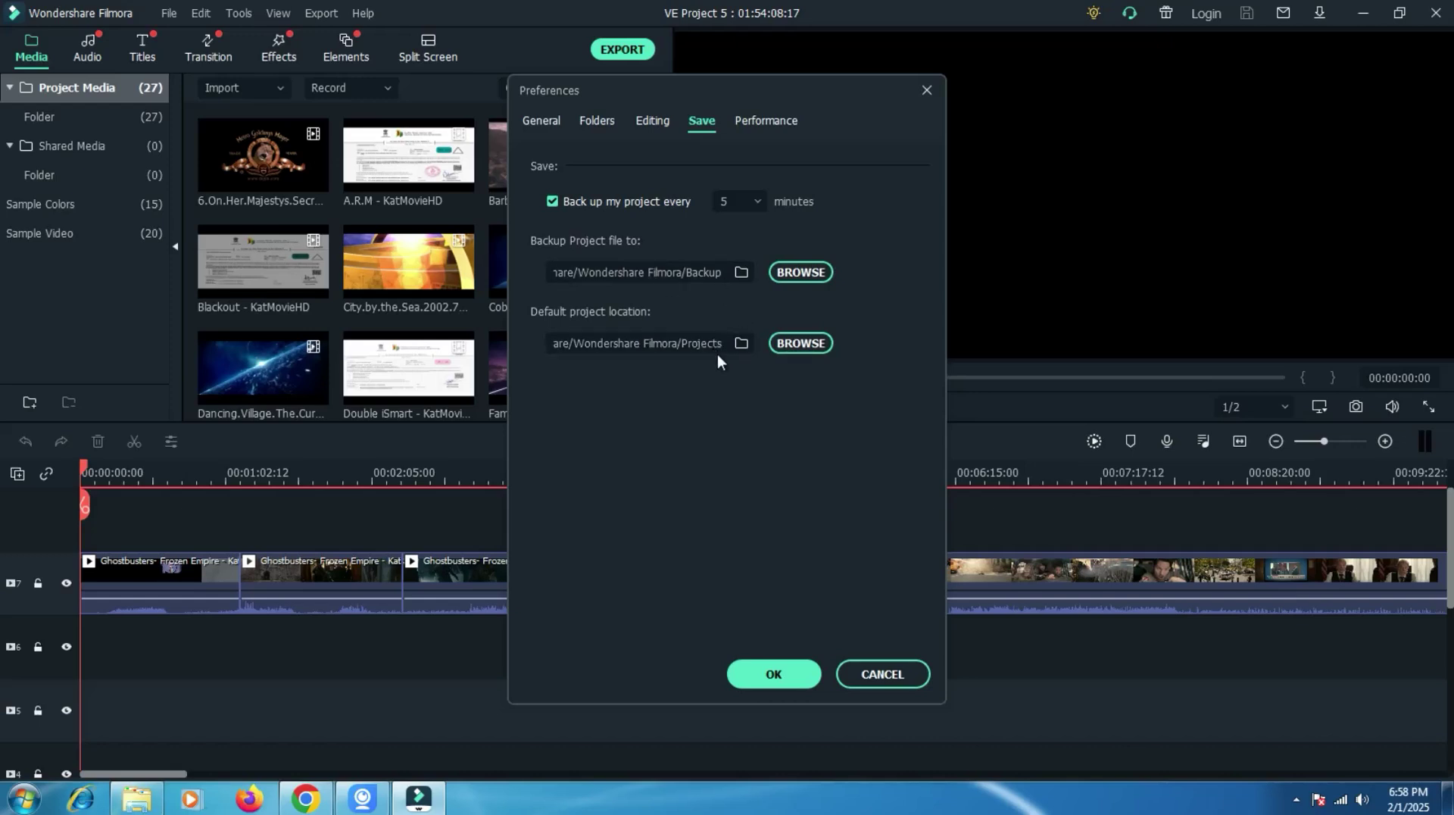
# Enable automatic deletion of render files when a project file is closed, clean the preview render files and accept the preferences.
pyautogui.click(766, 123)
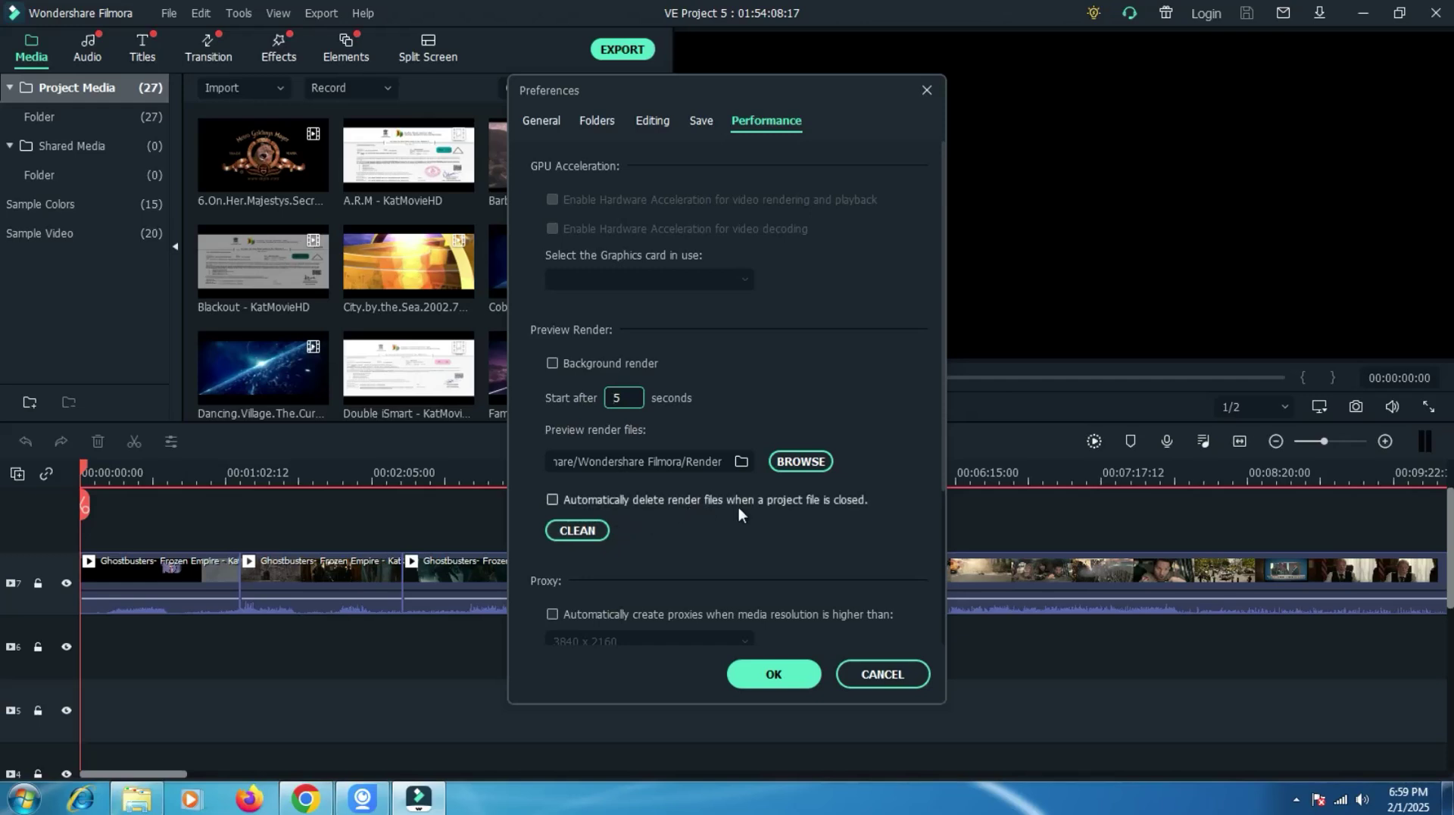
pyautogui.click(551, 501)
pyautogui.click(590, 529)
pyautogui.click(755, 397)
pyautogui.scroll(-3, 856, 509)
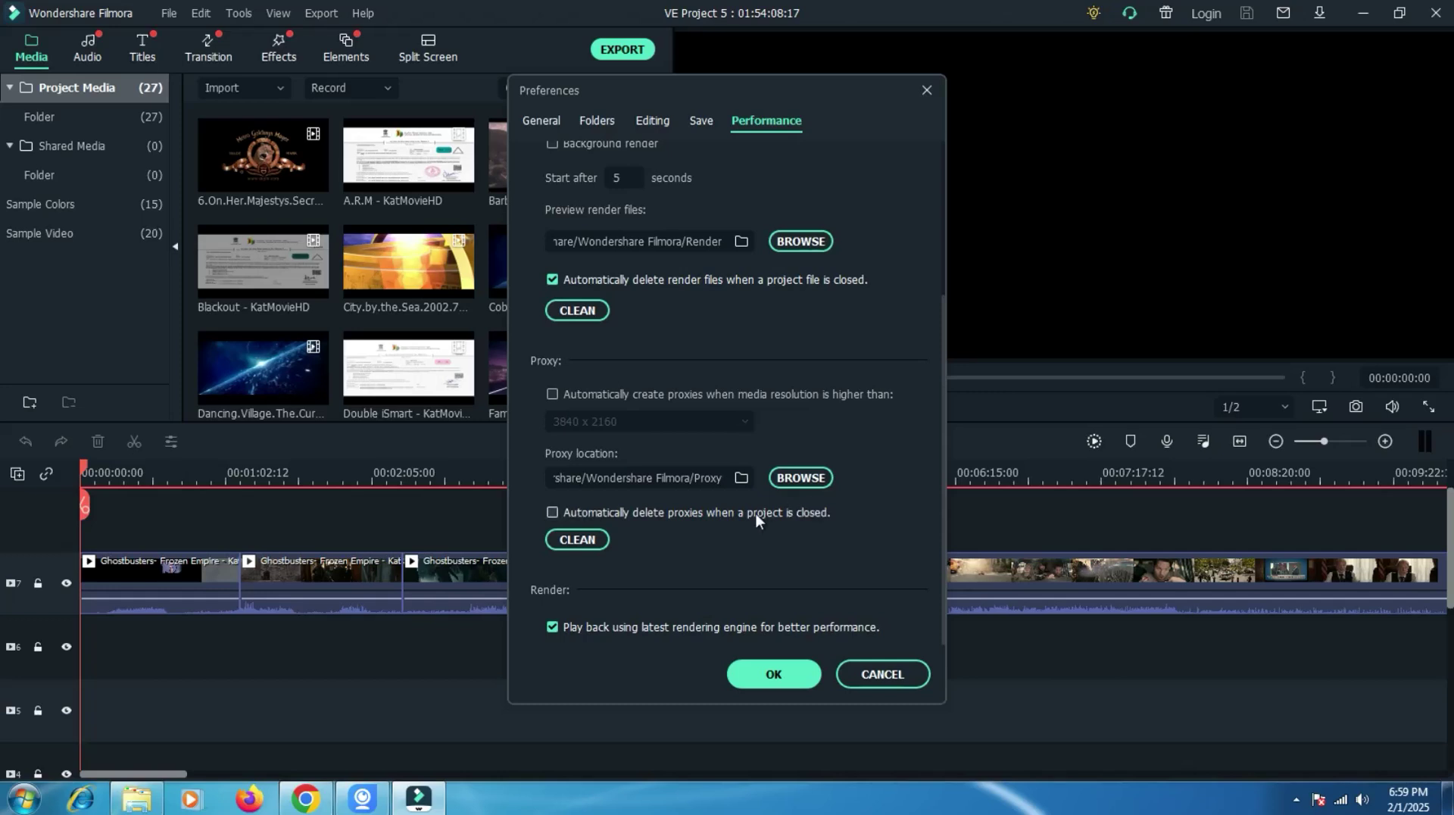
pyautogui.click(774, 673)
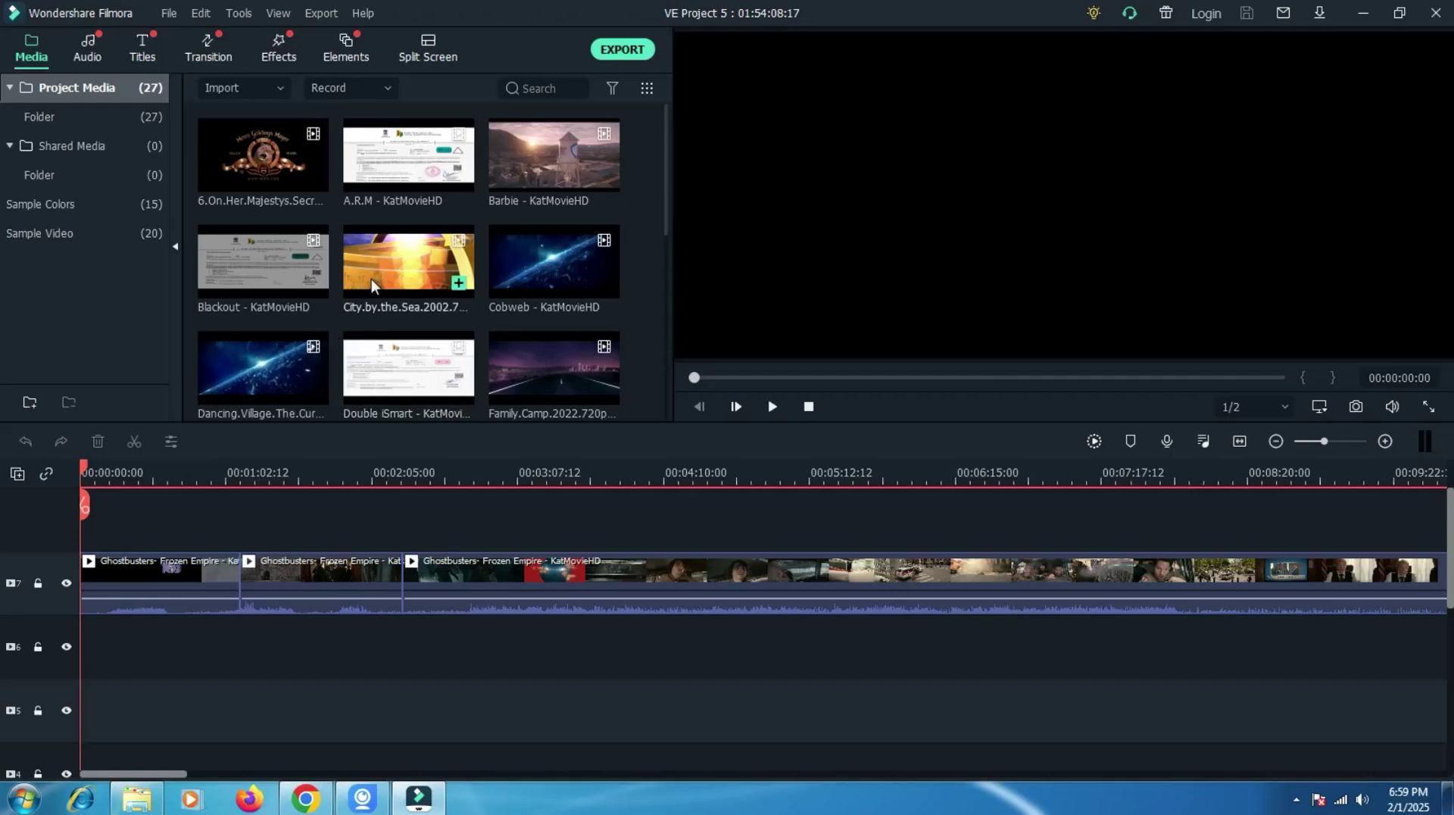
# Examine the keyboard shortcuts from the File group through Miscellaneous, and close the list without changing any.
pyautogui.click(172, 12)
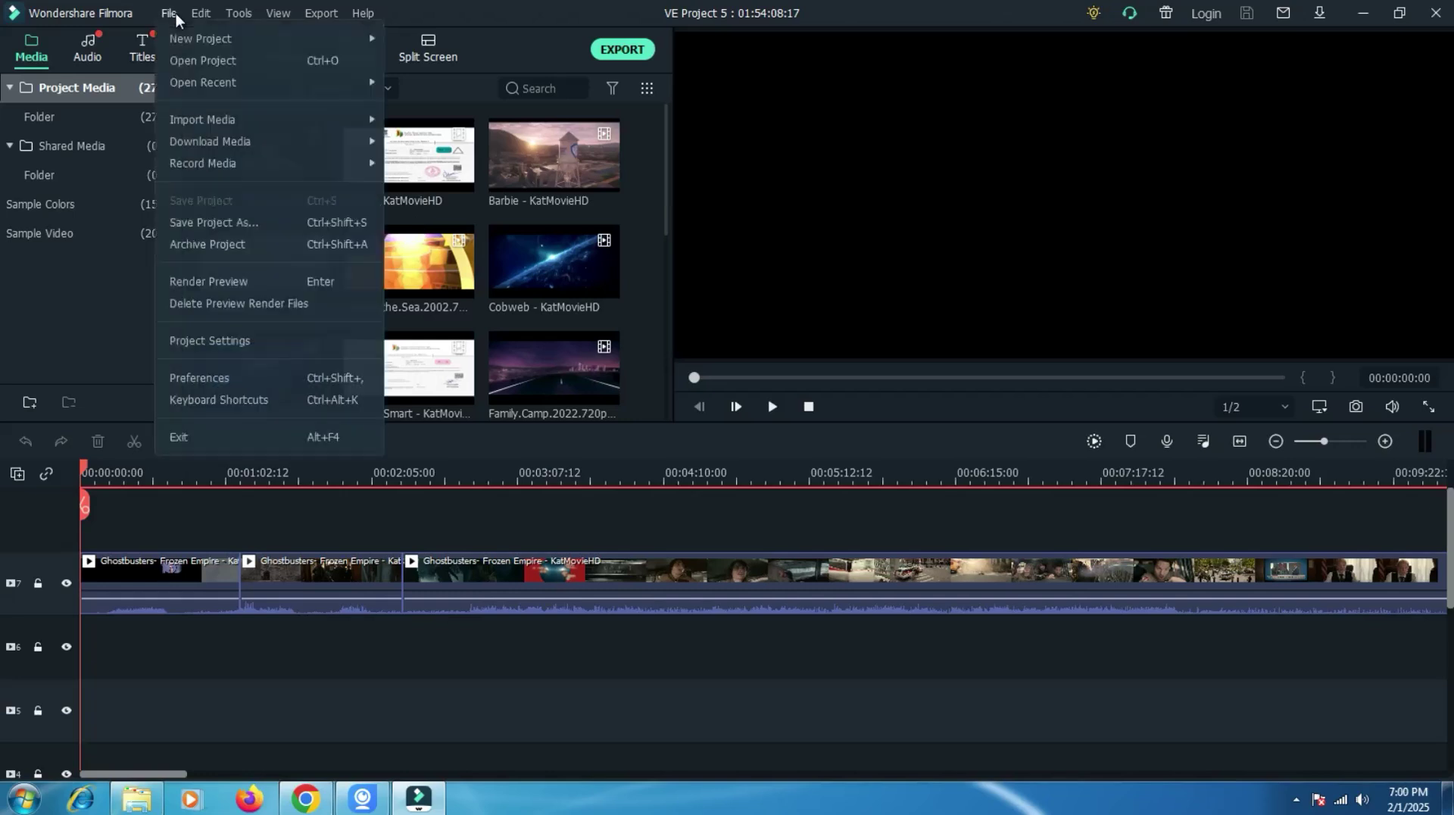
pyautogui.click(296, 398)
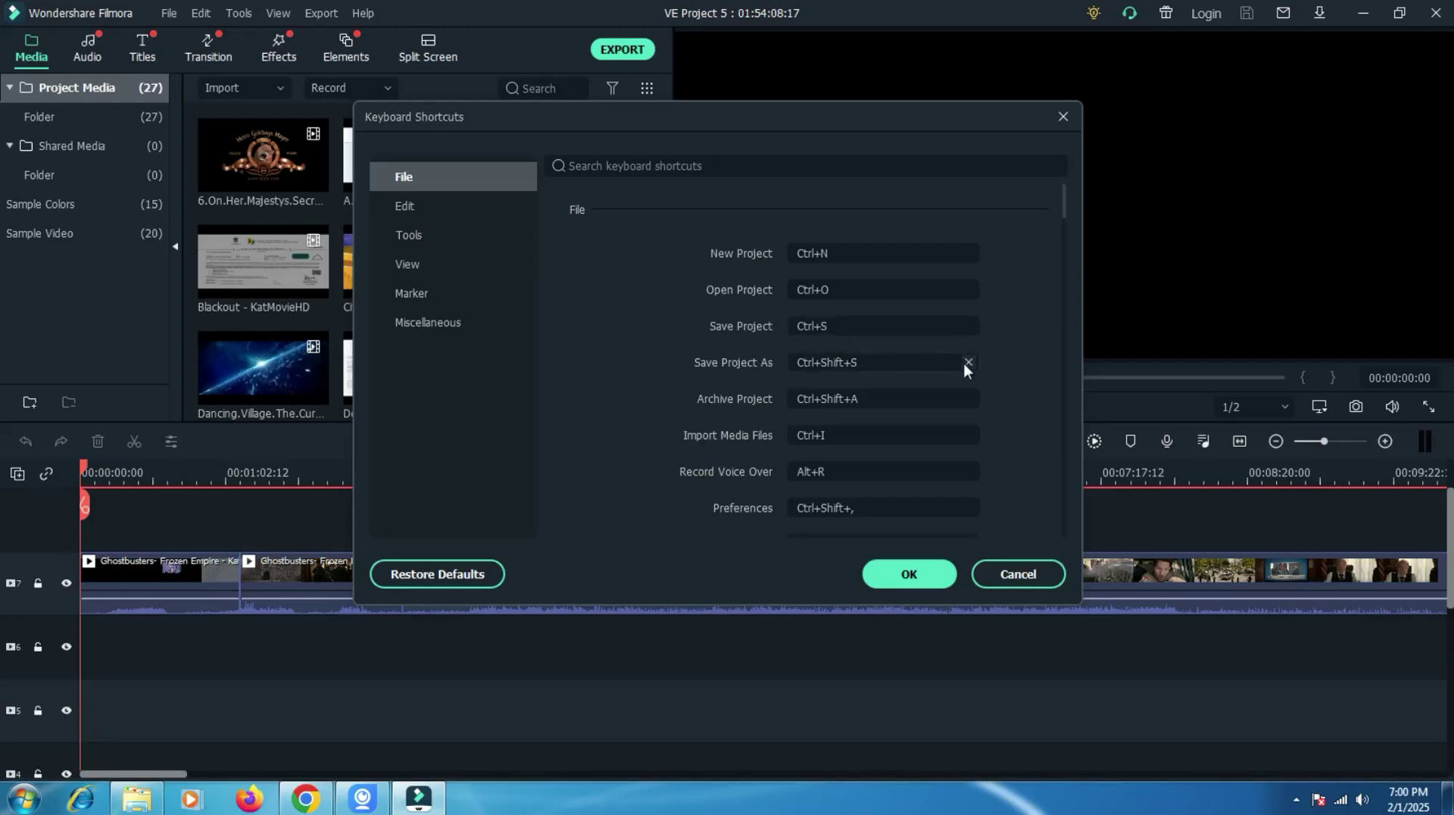
pyautogui.scroll(-5, 876, 394)
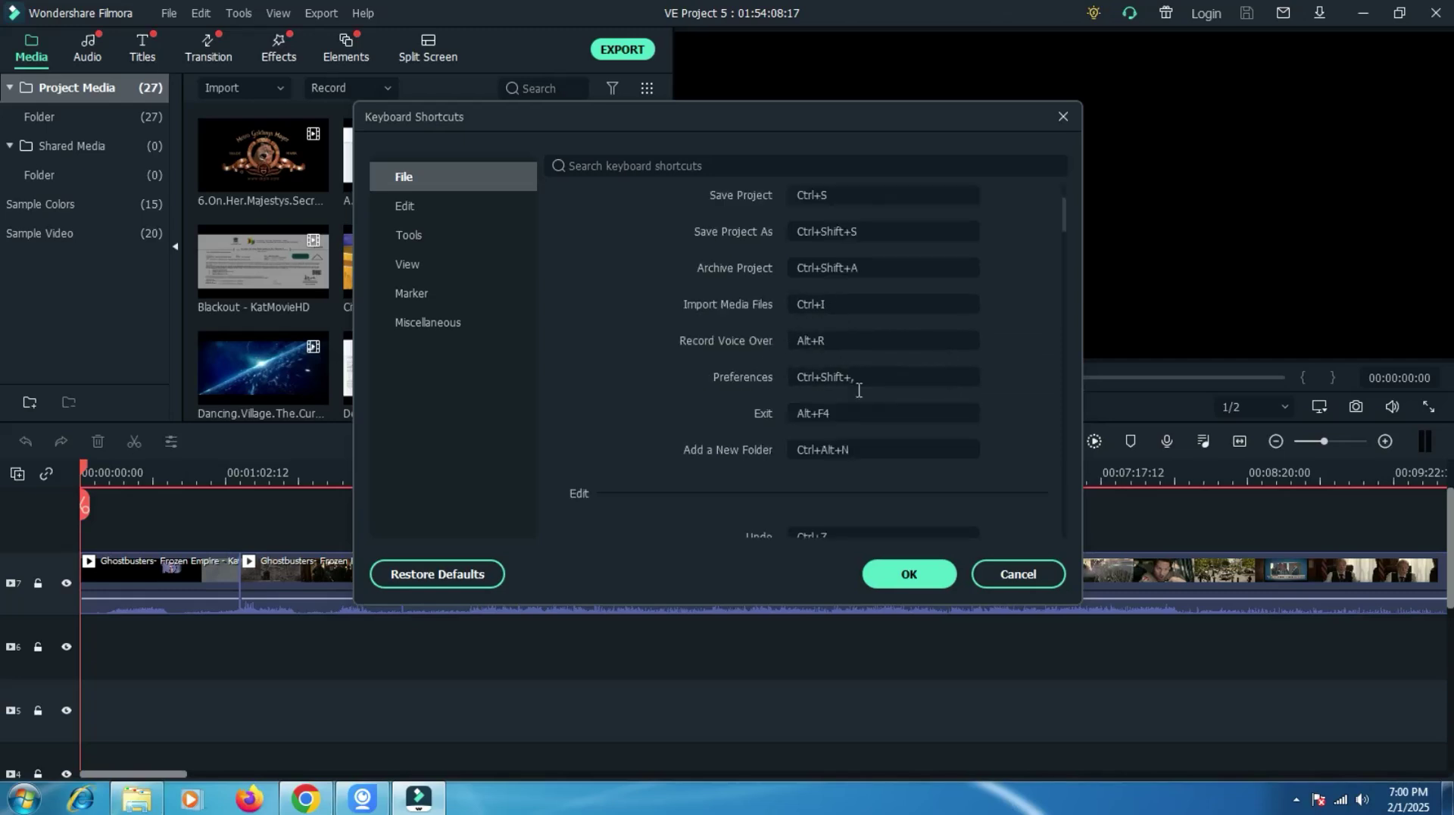
pyautogui.scroll(-6, 729, 261)
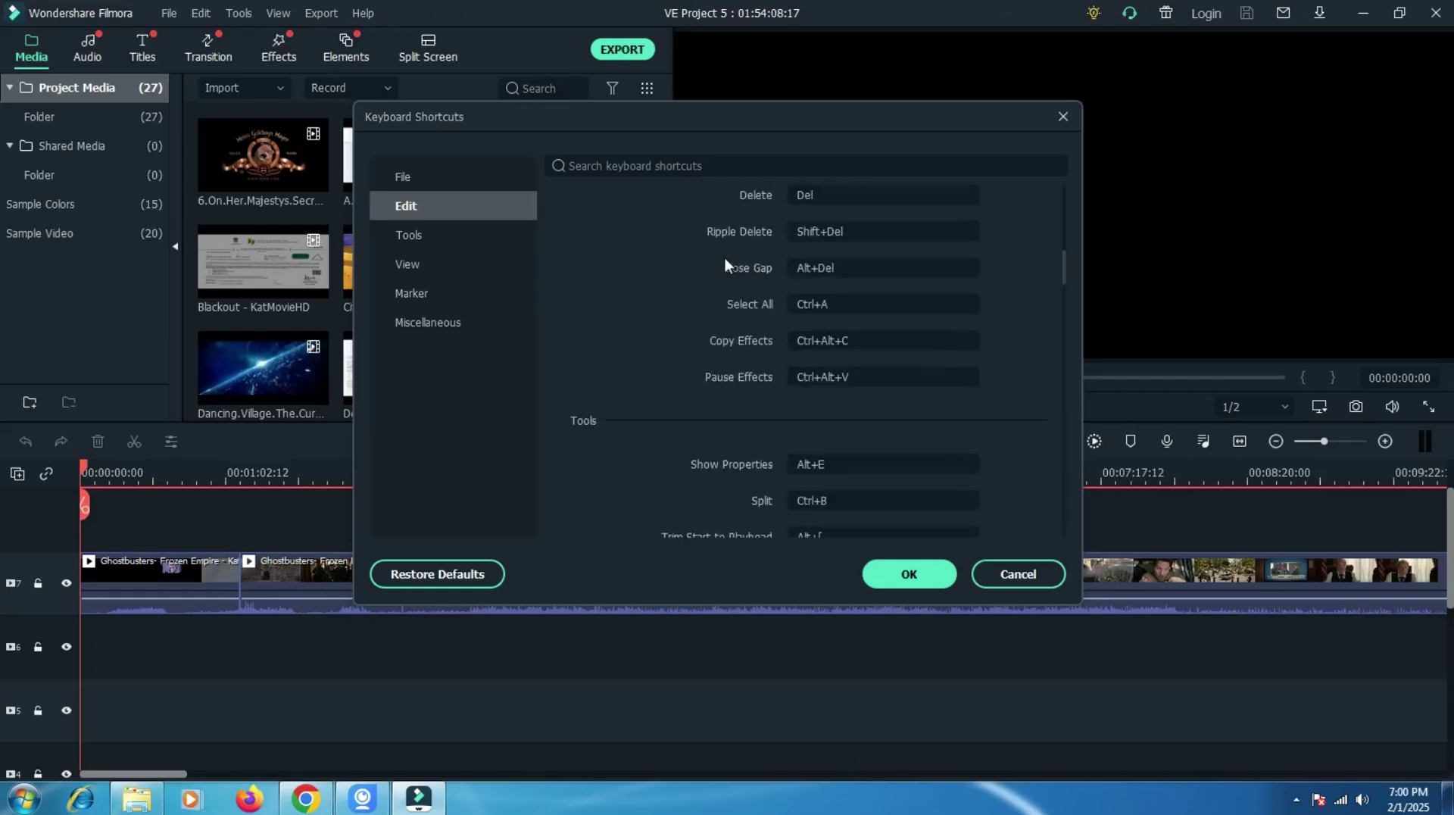
pyautogui.scroll(-8, 724, 254)
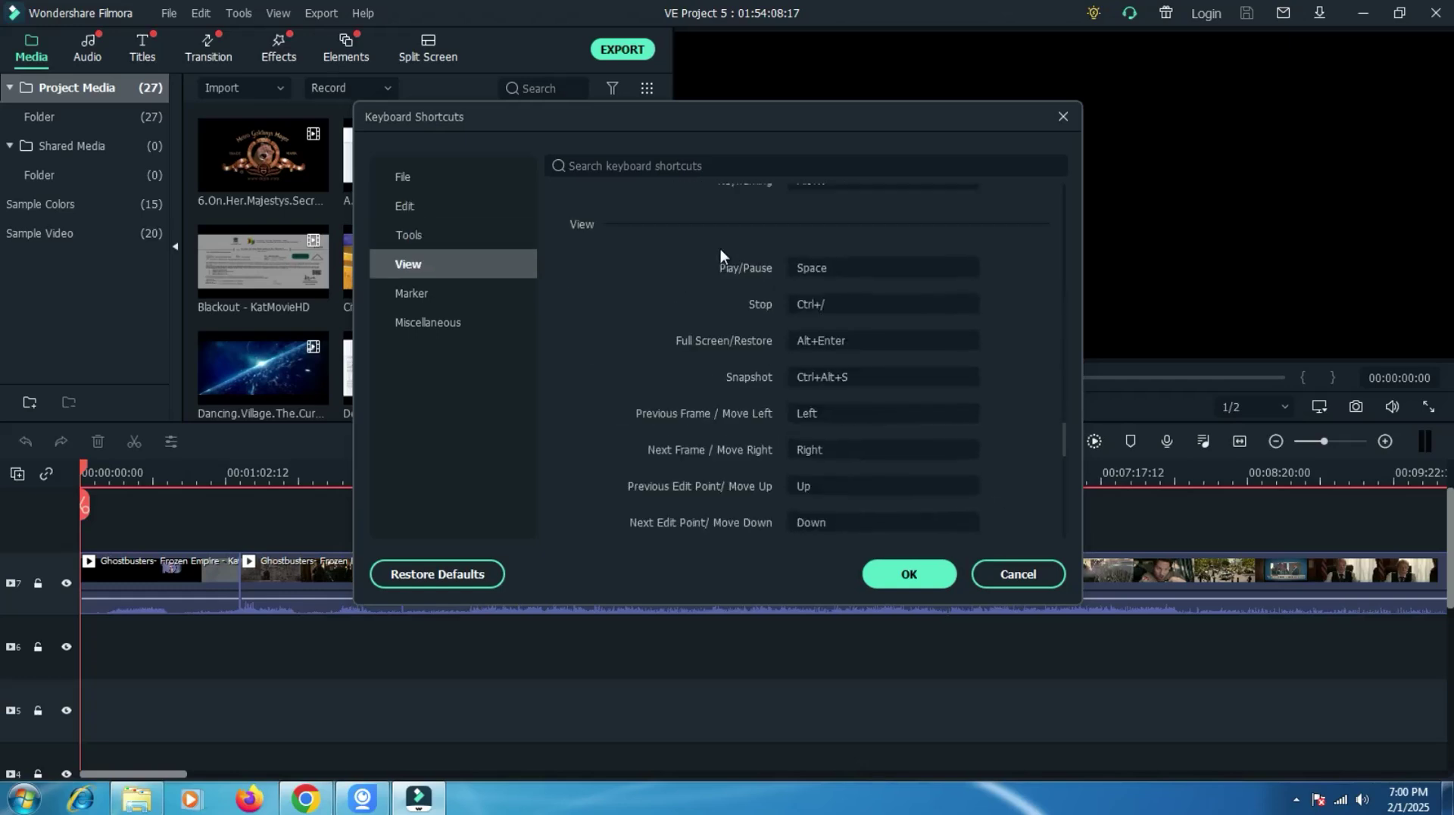
pyautogui.scroll(-5, 720, 249)
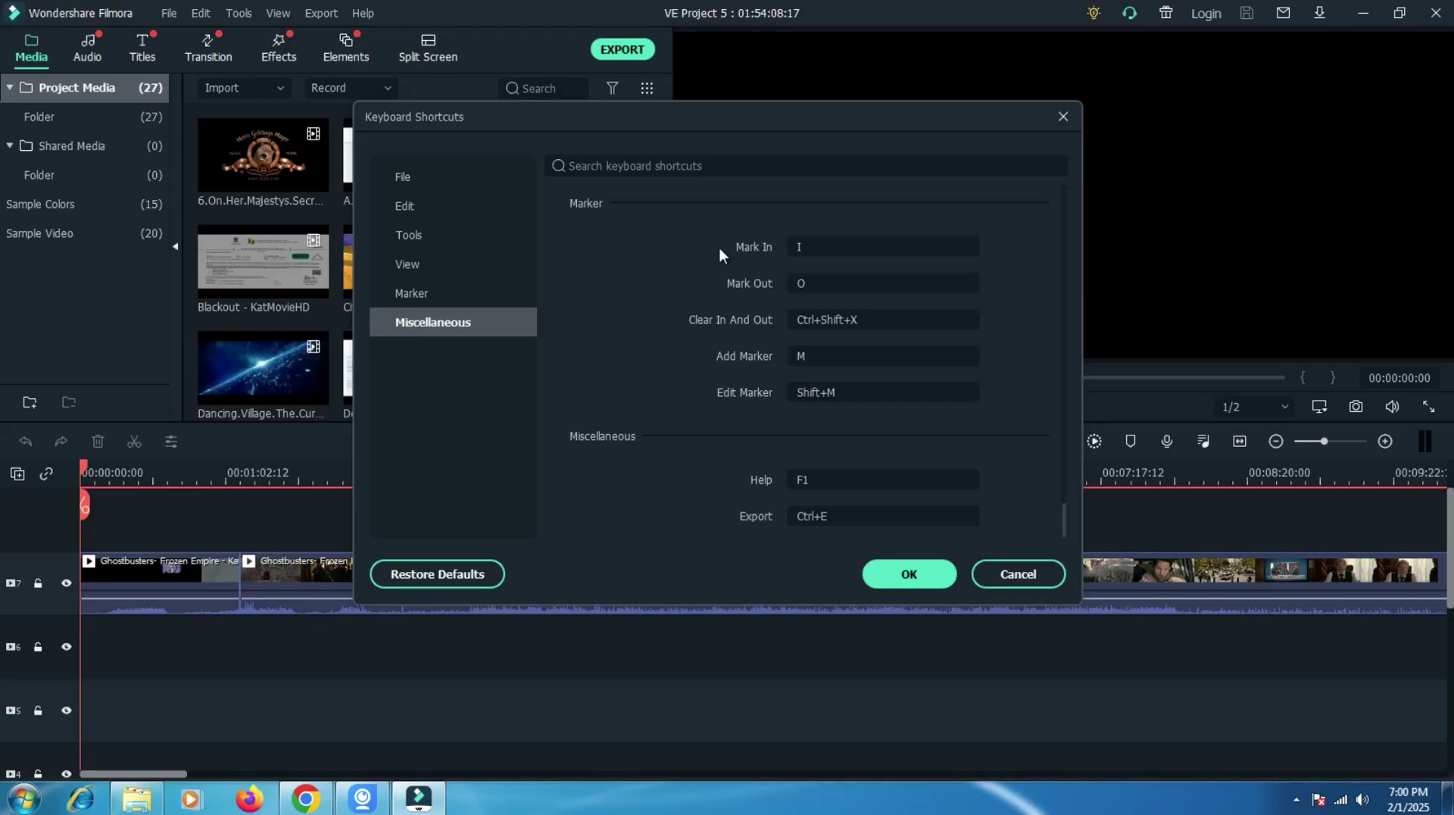
pyautogui.scroll(8, 719, 250)
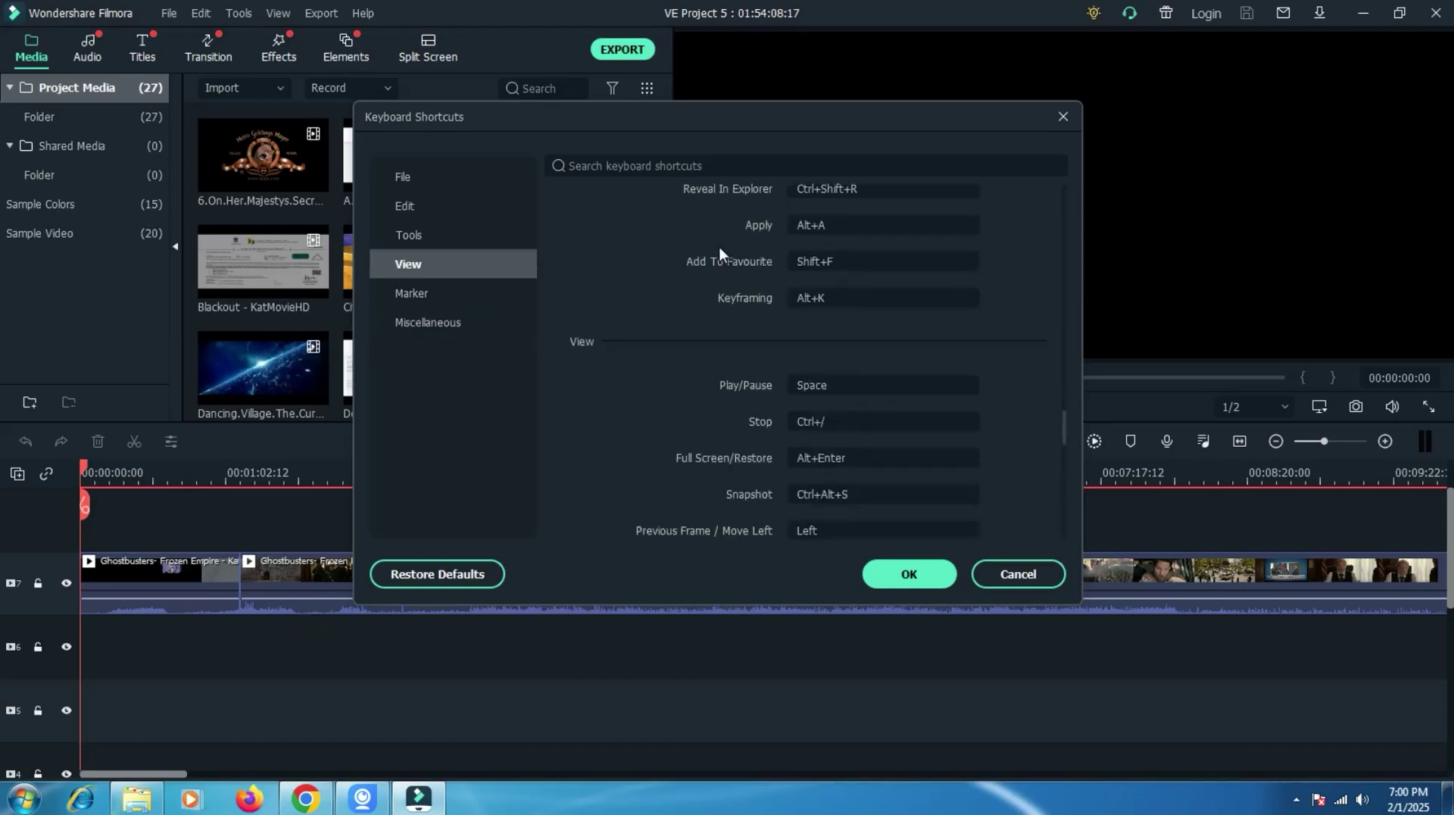
pyautogui.scroll(-6, 720, 247)
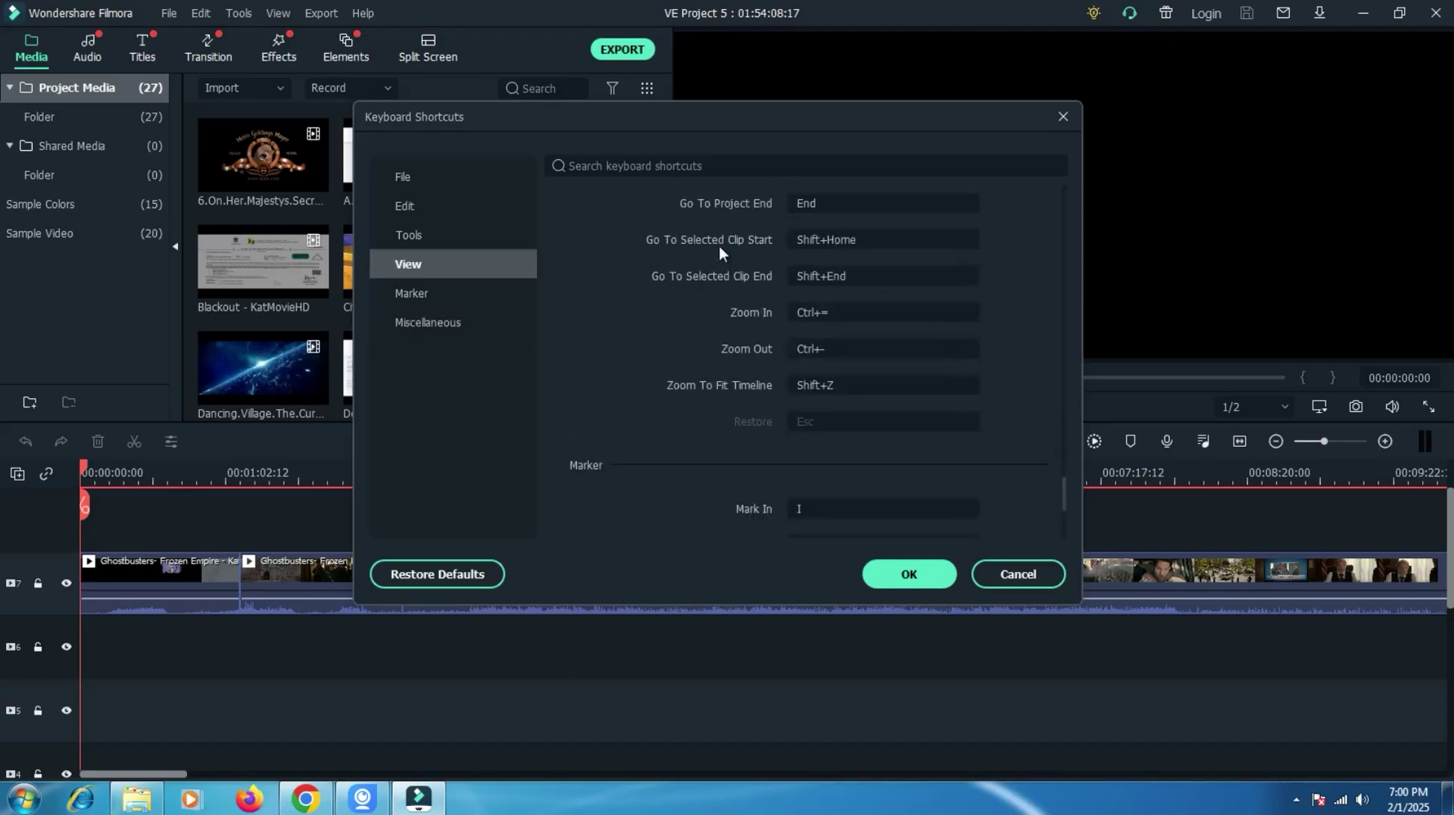
pyautogui.scroll(-3, 720, 252)
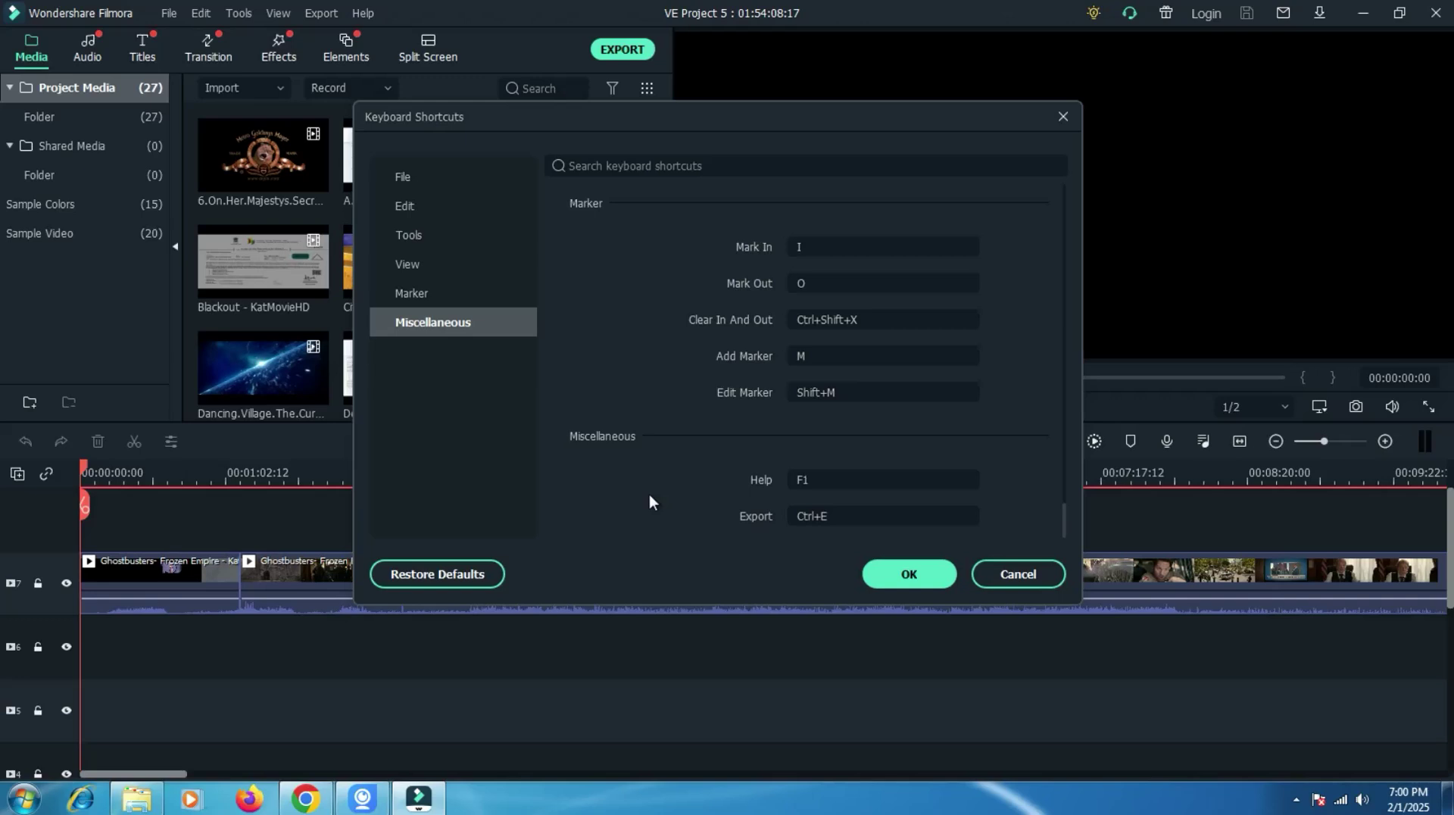
pyautogui.moveTo(870, 480)
pyautogui.click(1026, 576)
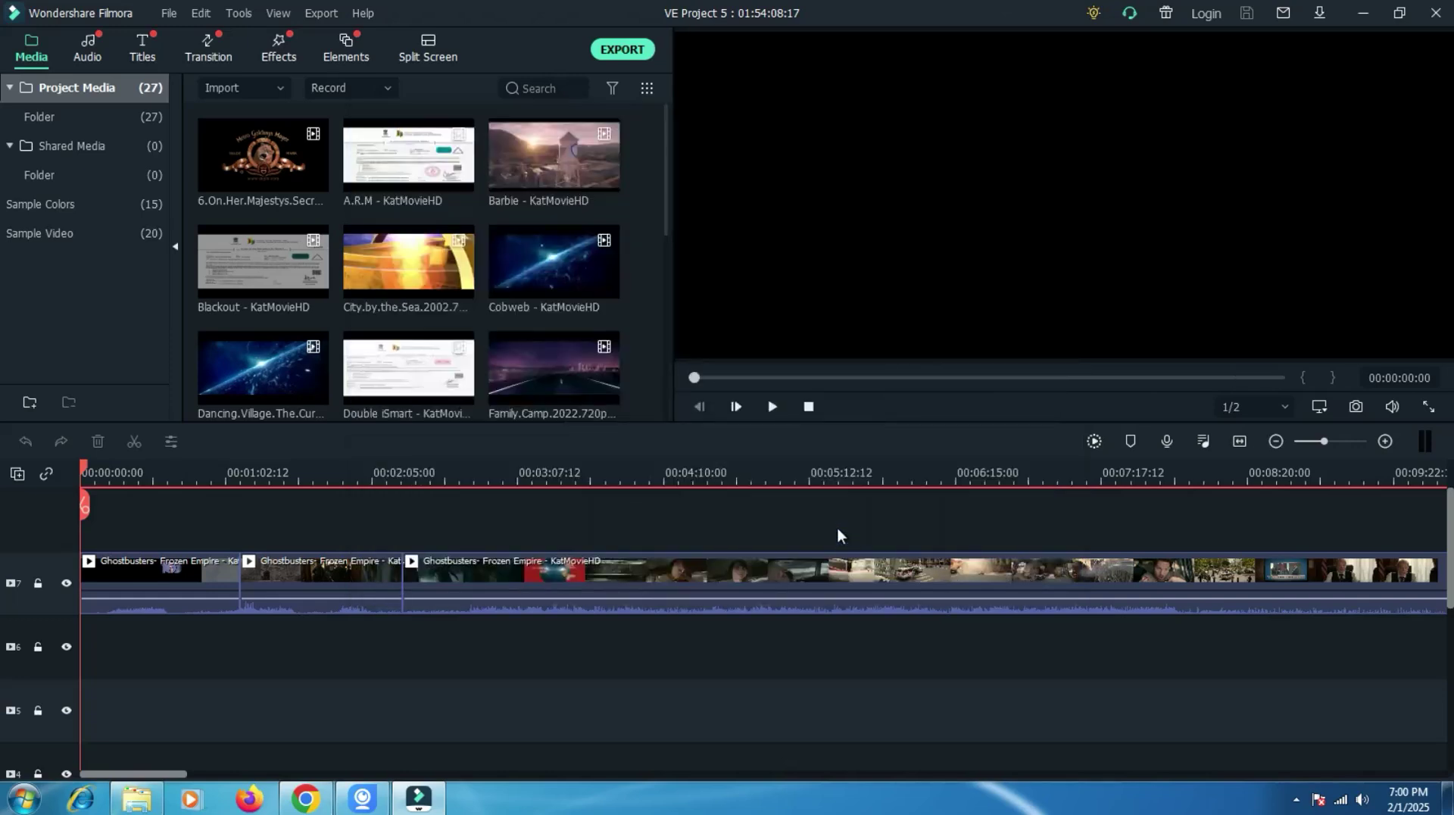
# Exit Filmora, minimise the open browser and Explorer windows, and relaunch Filmora from the desktop.
pyautogui.click(168, 13)
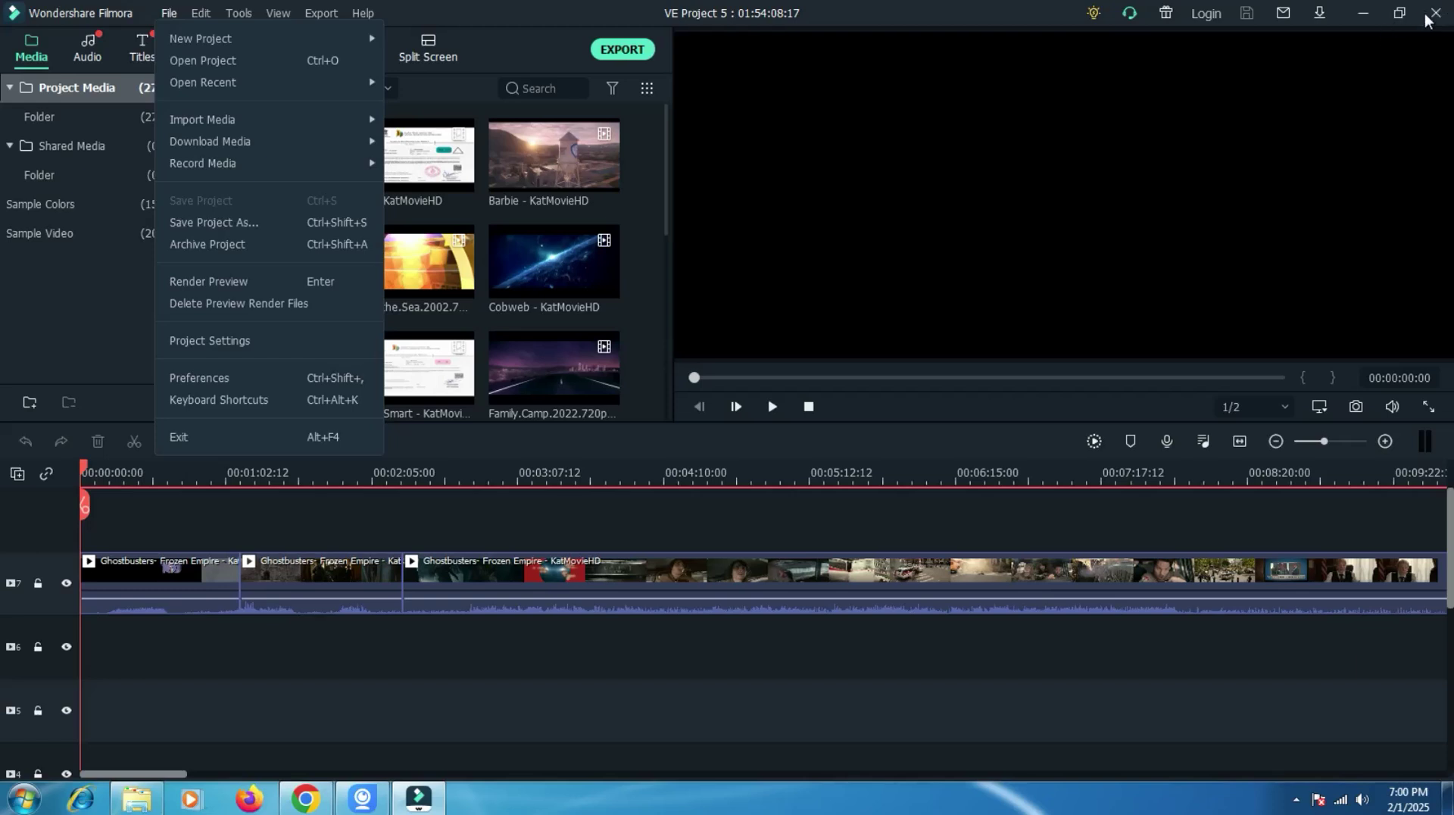
pyautogui.click(275, 437)
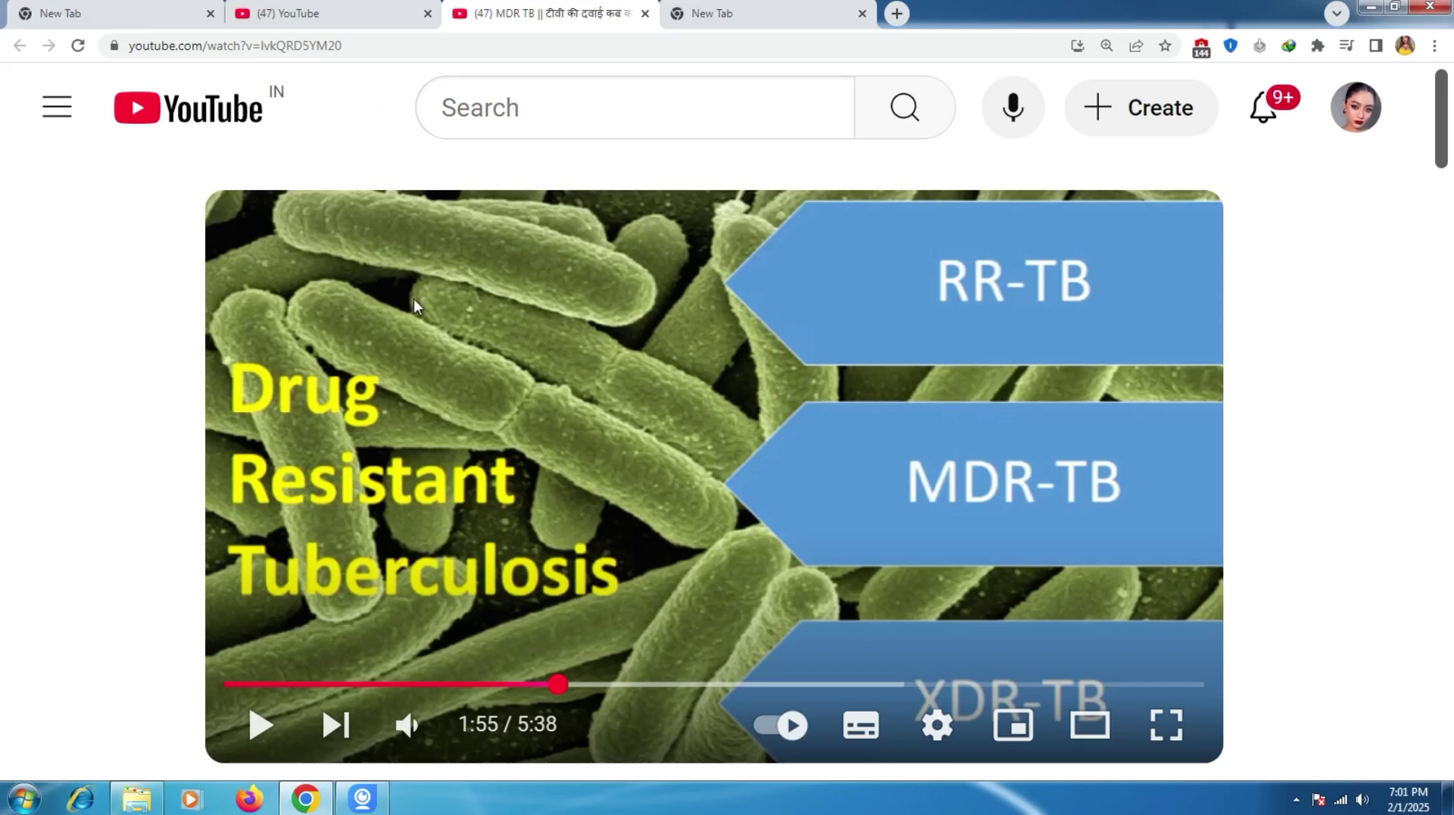
pyautogui.click(1372, 7)
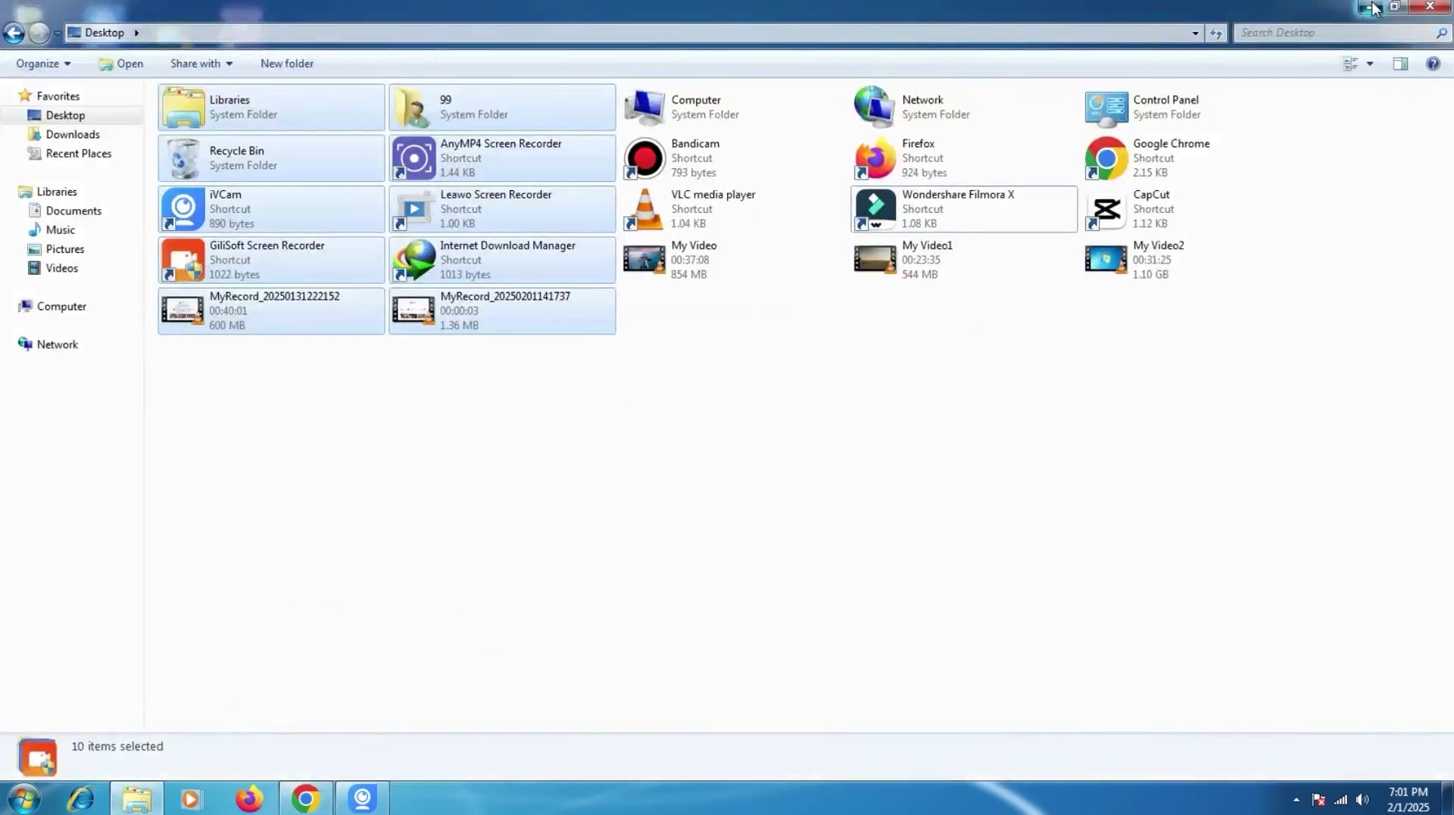
pyautogui.click(1372, 6)
pyautogui.doubleClick(106, 231)
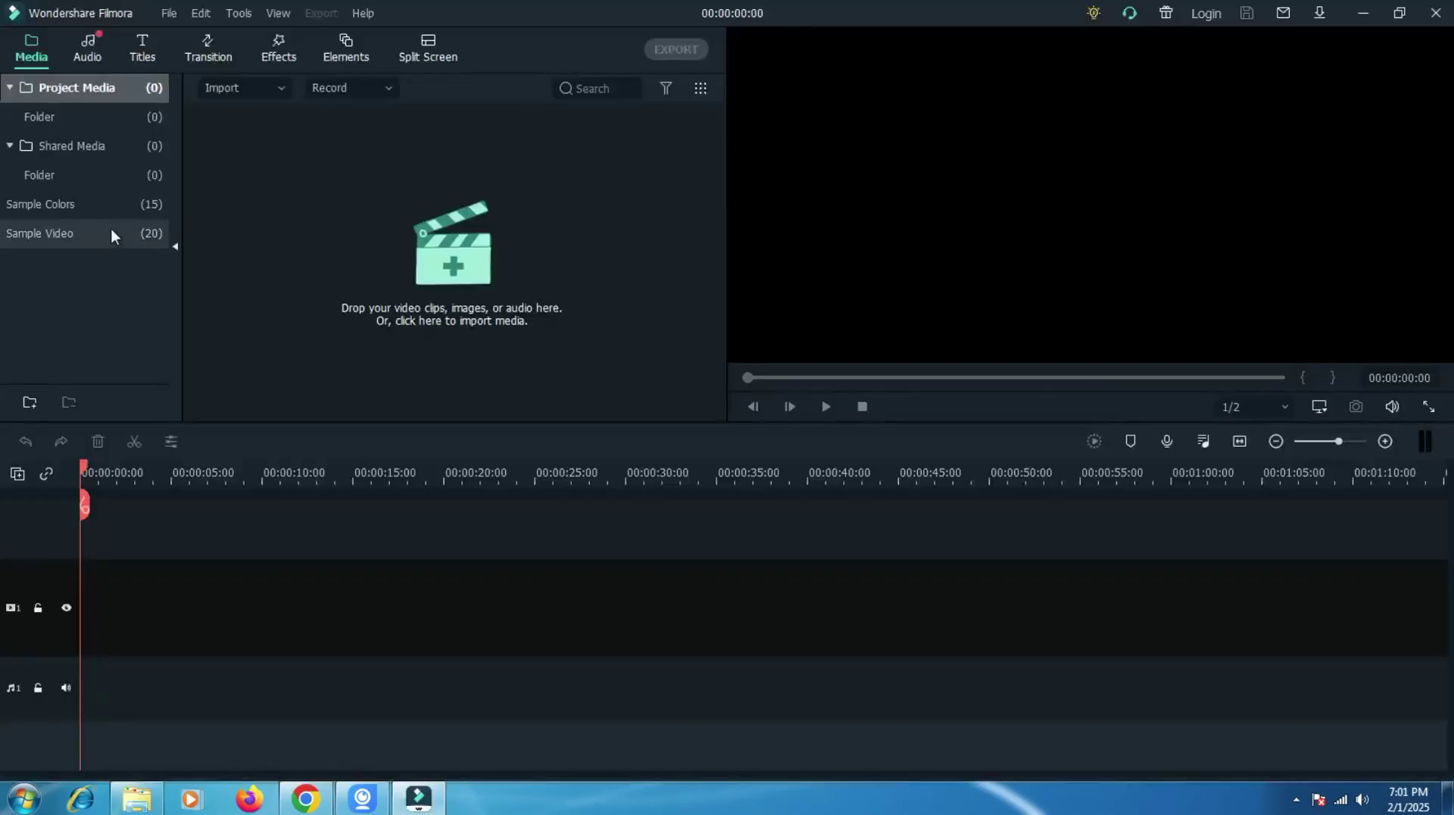
pyautogui.click(208, 15)
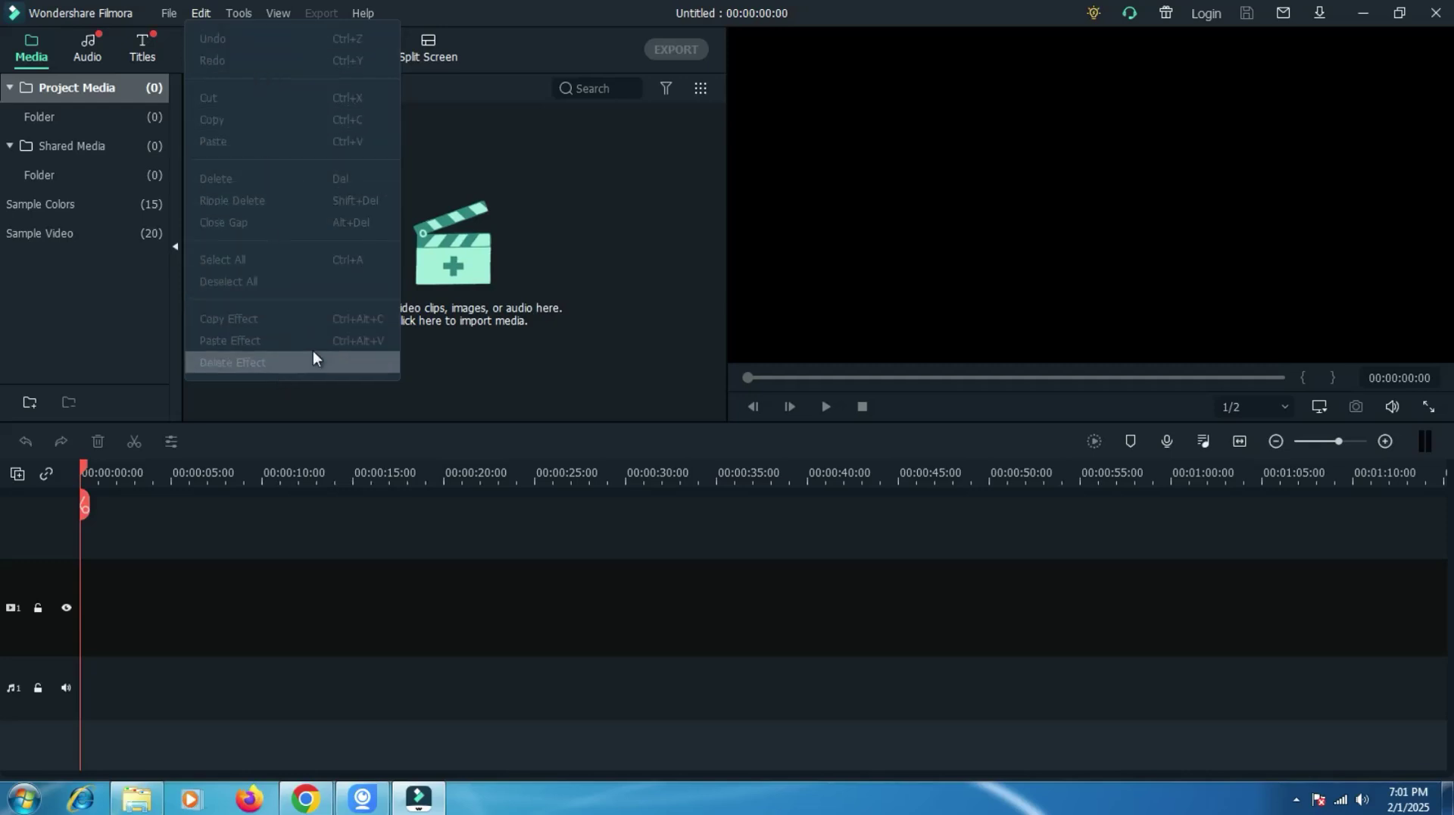
pyautogui.moveTo(239, 20)
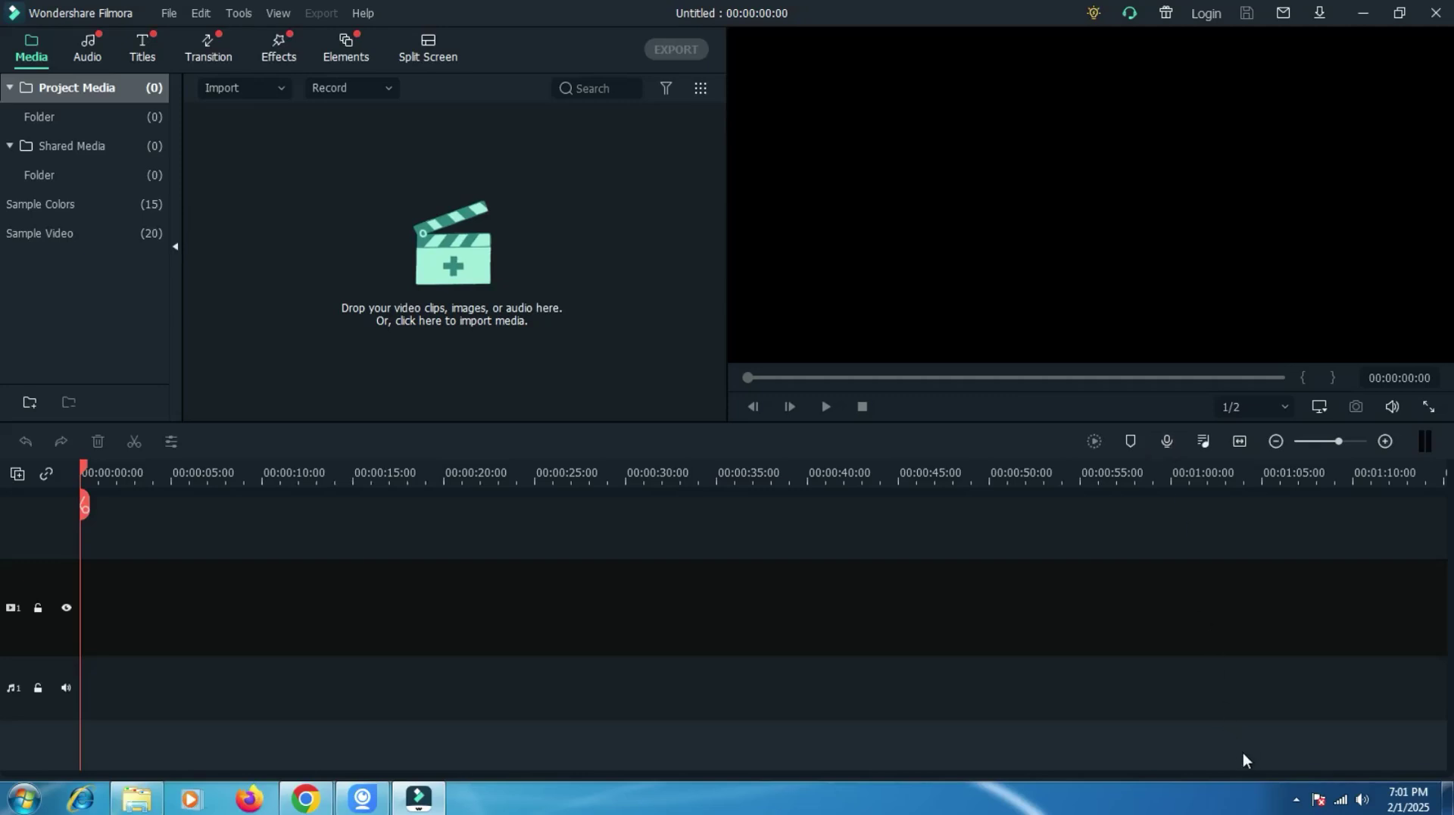
pyautogui.click(1296, 799)
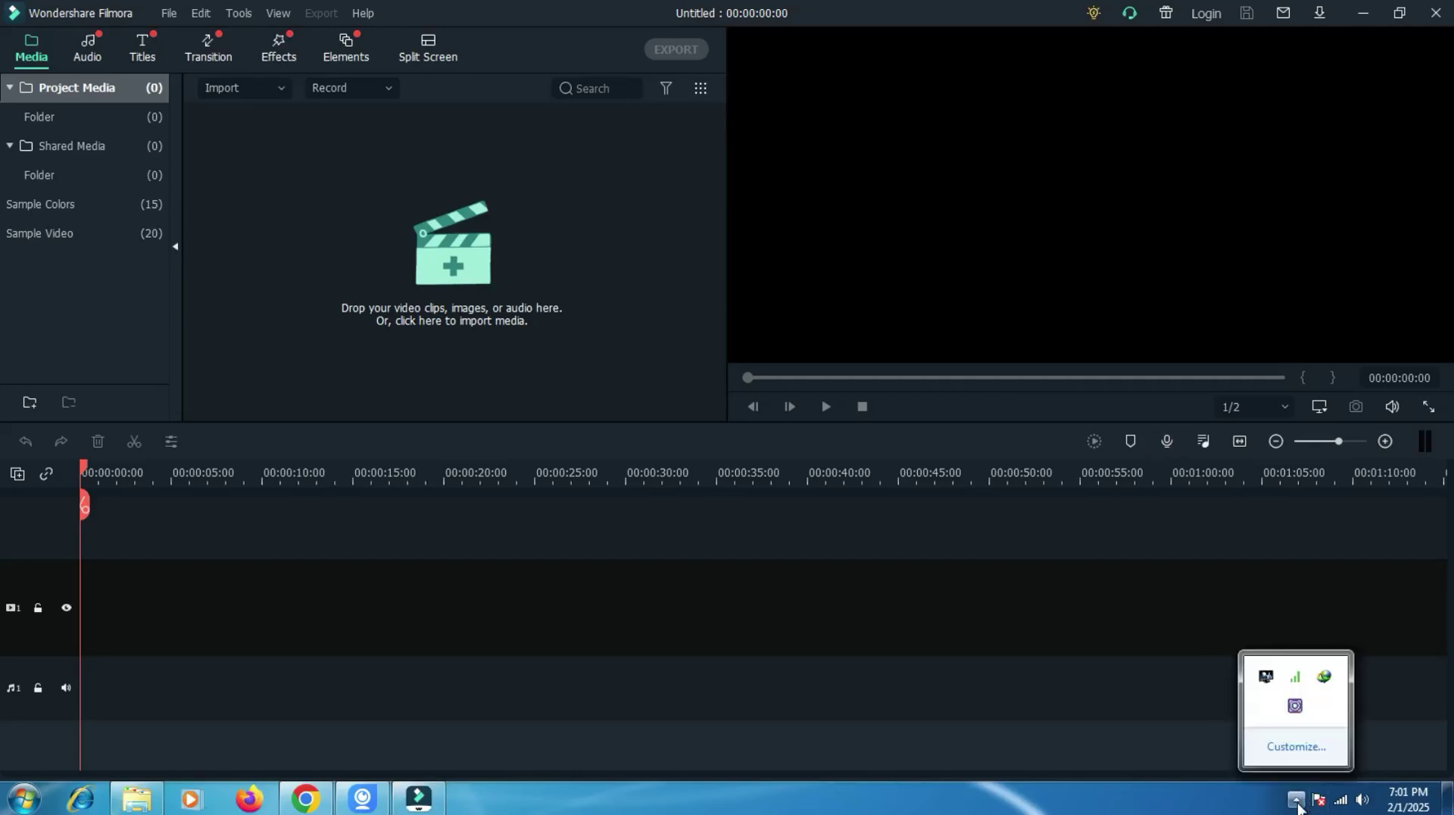
pyautogui.click(1296, 706)
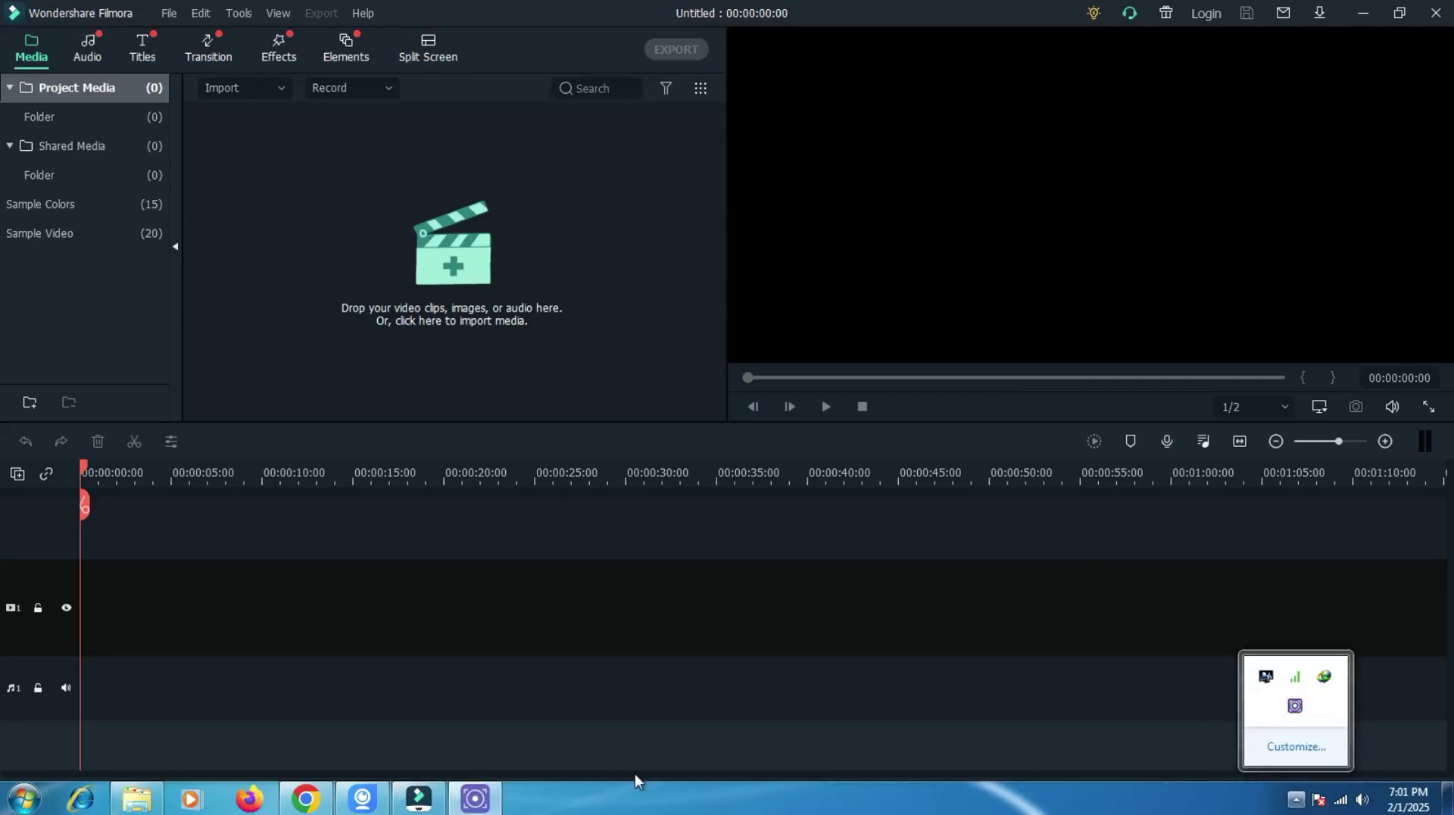